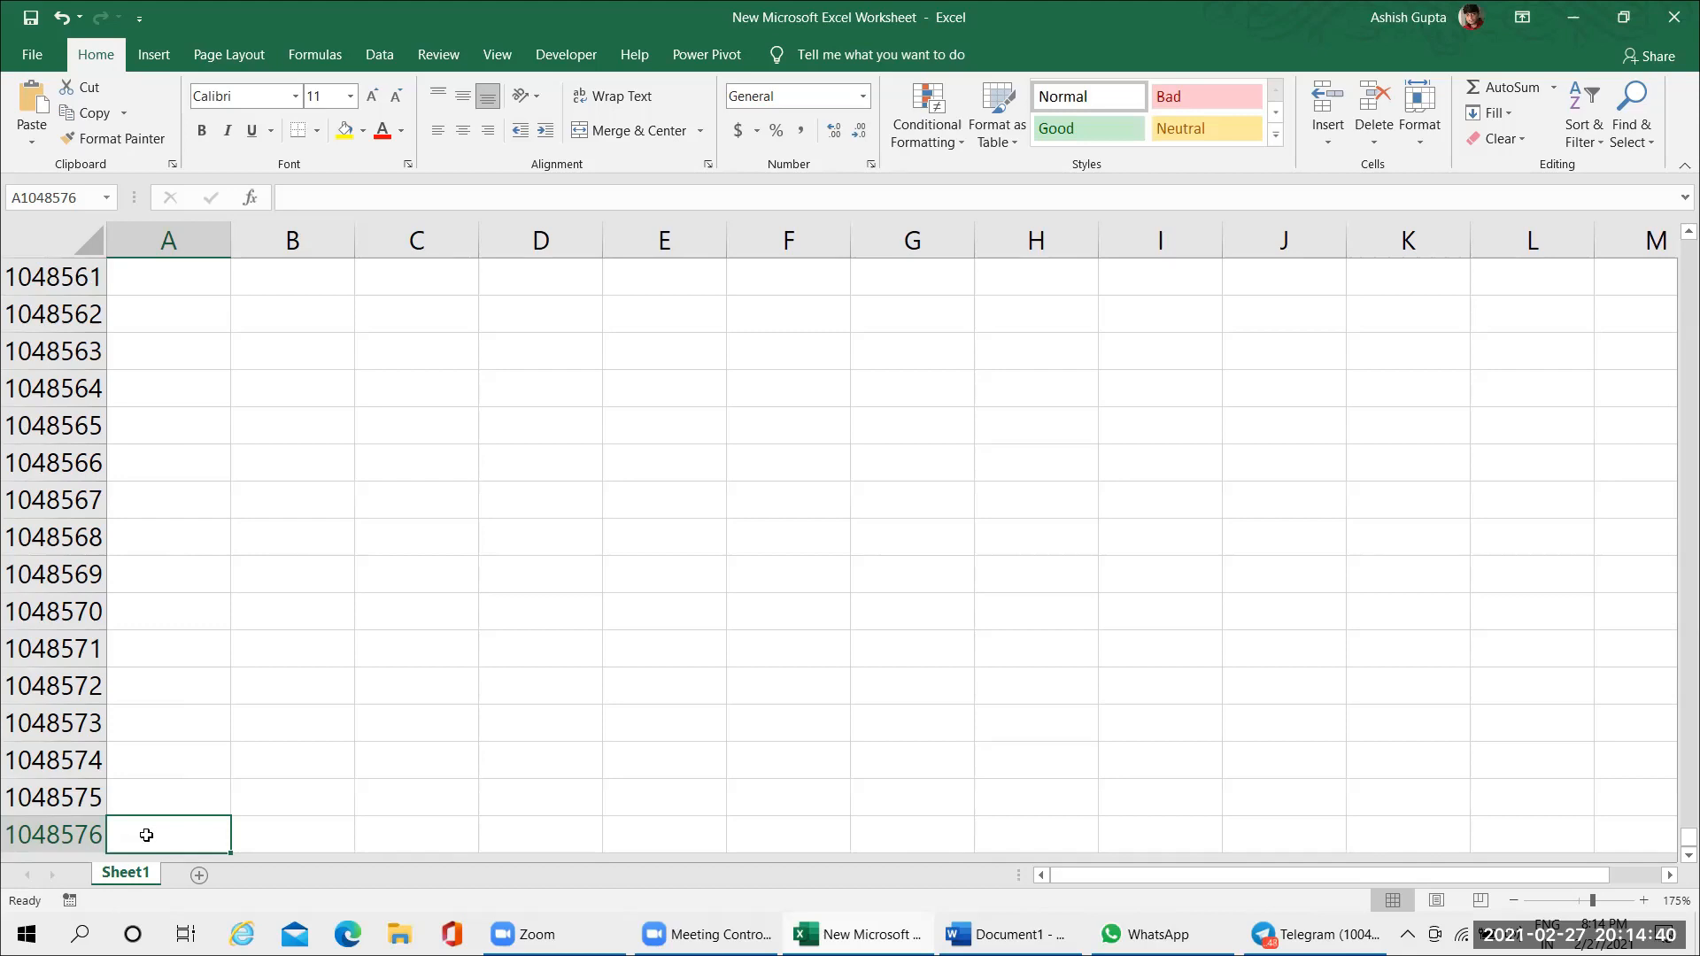
Go from the sheet's last row to A1 and across to the last column, XFD, and select cell XEZ2
key("ctrl+Up")
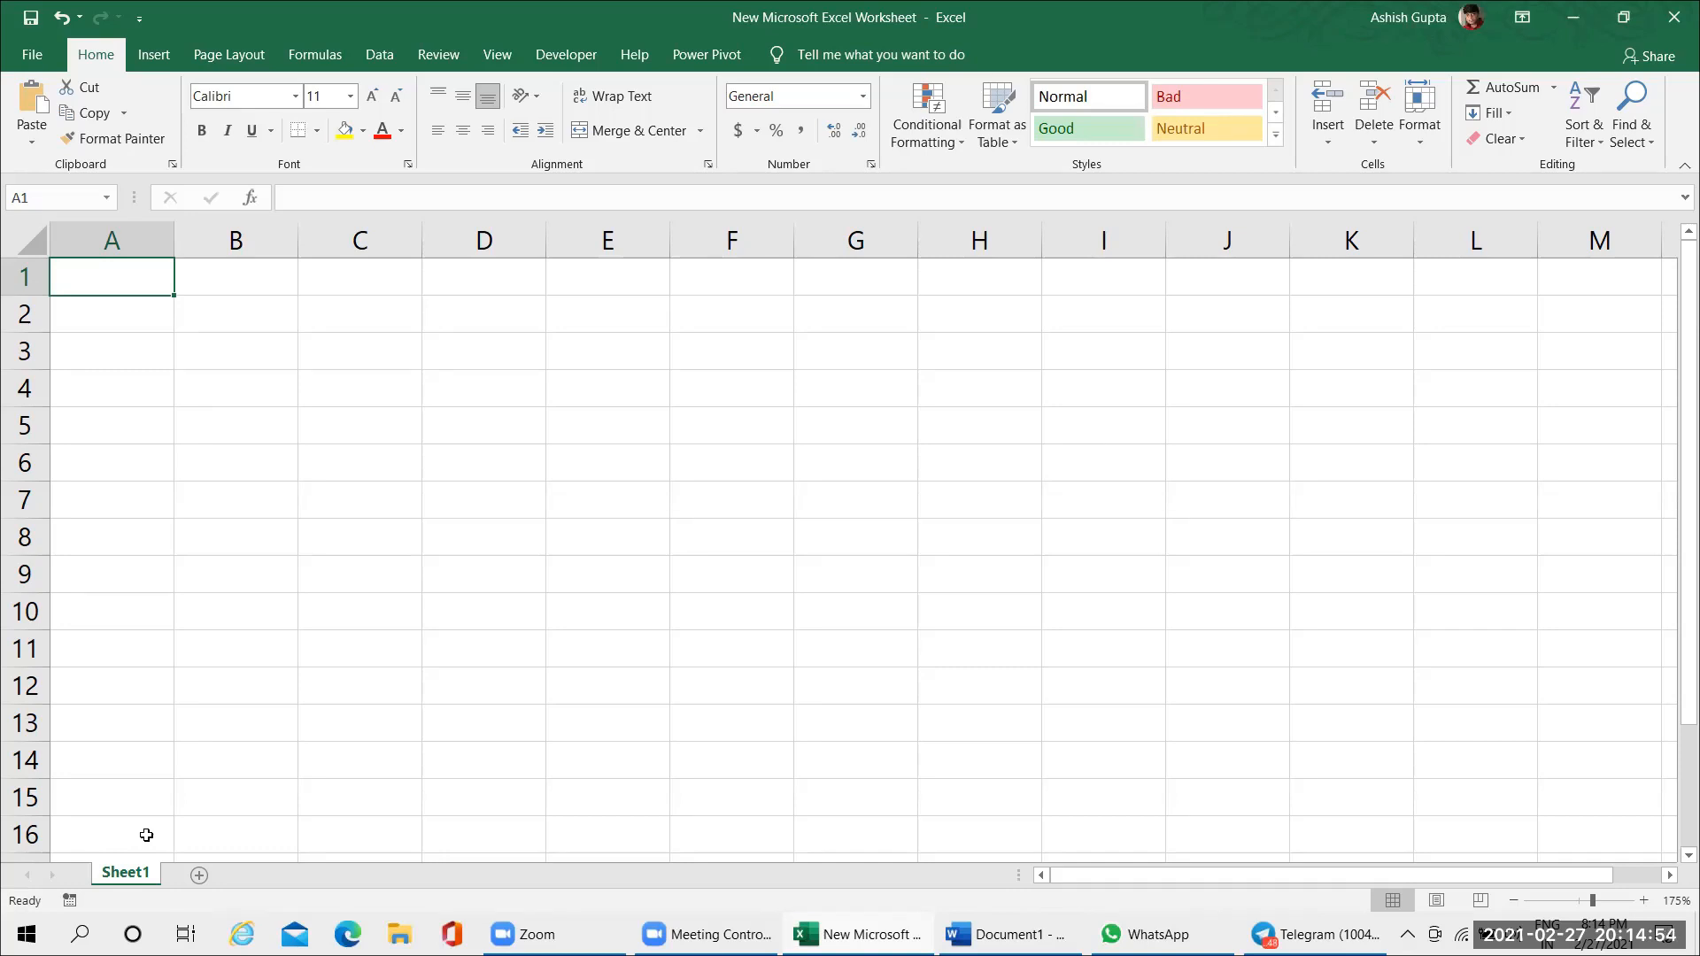
key("ctrl+Right")
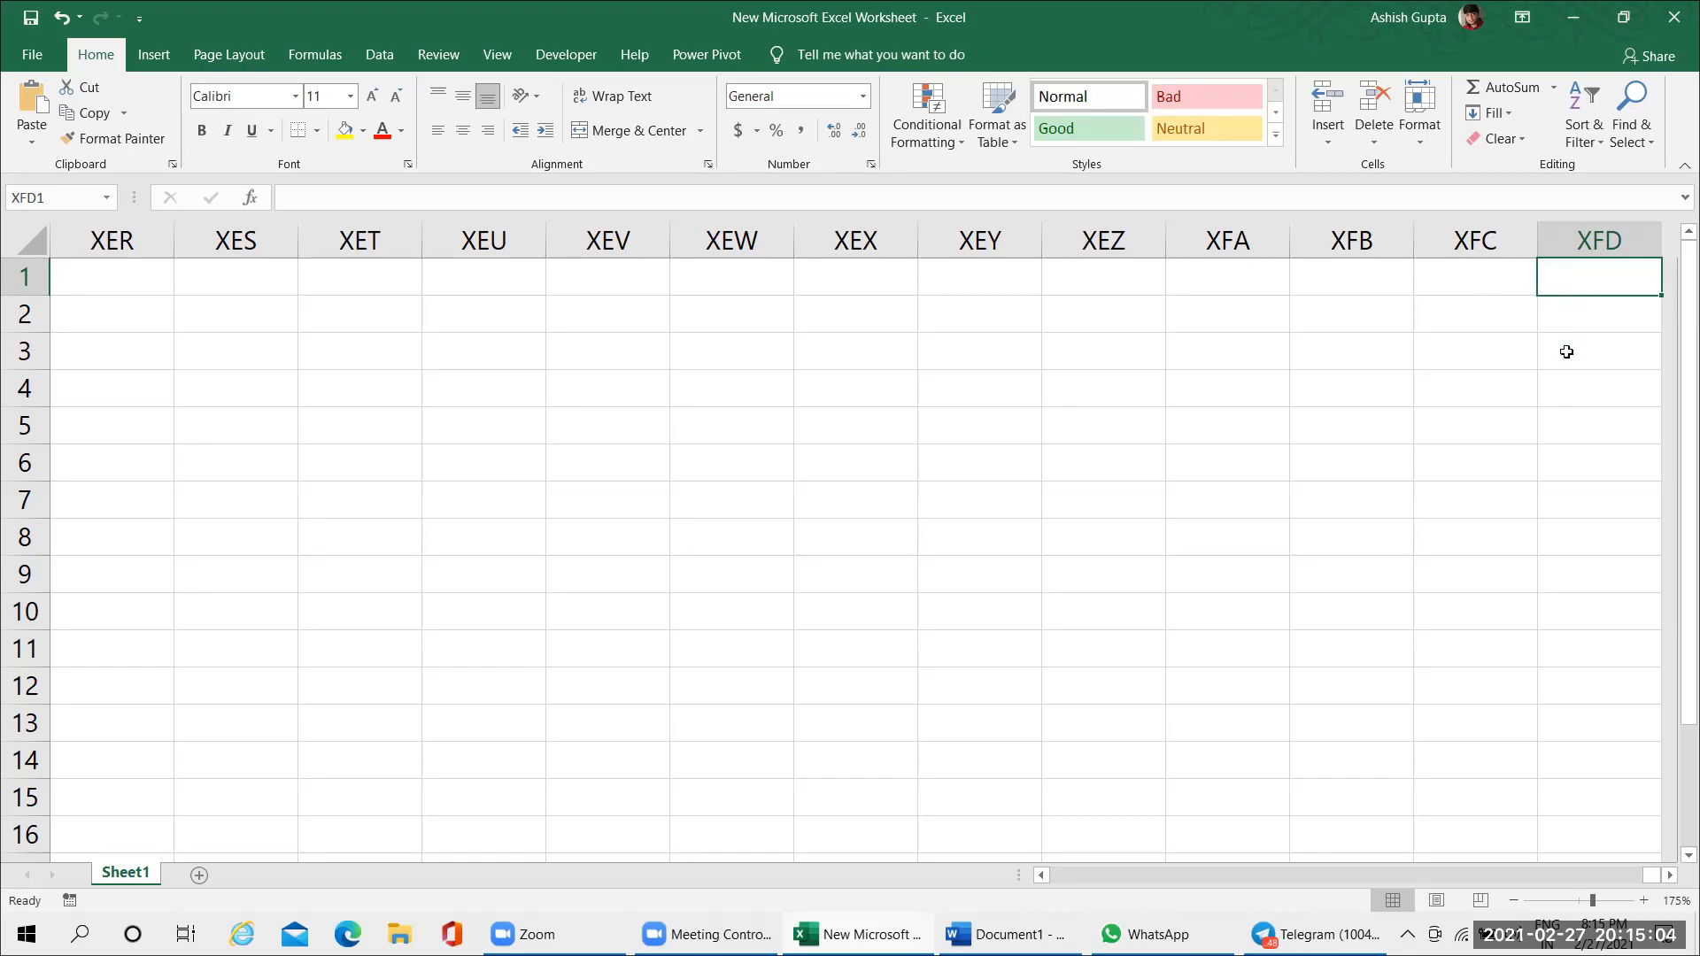
left_click(1575, 305)
left_click(1140, 324)
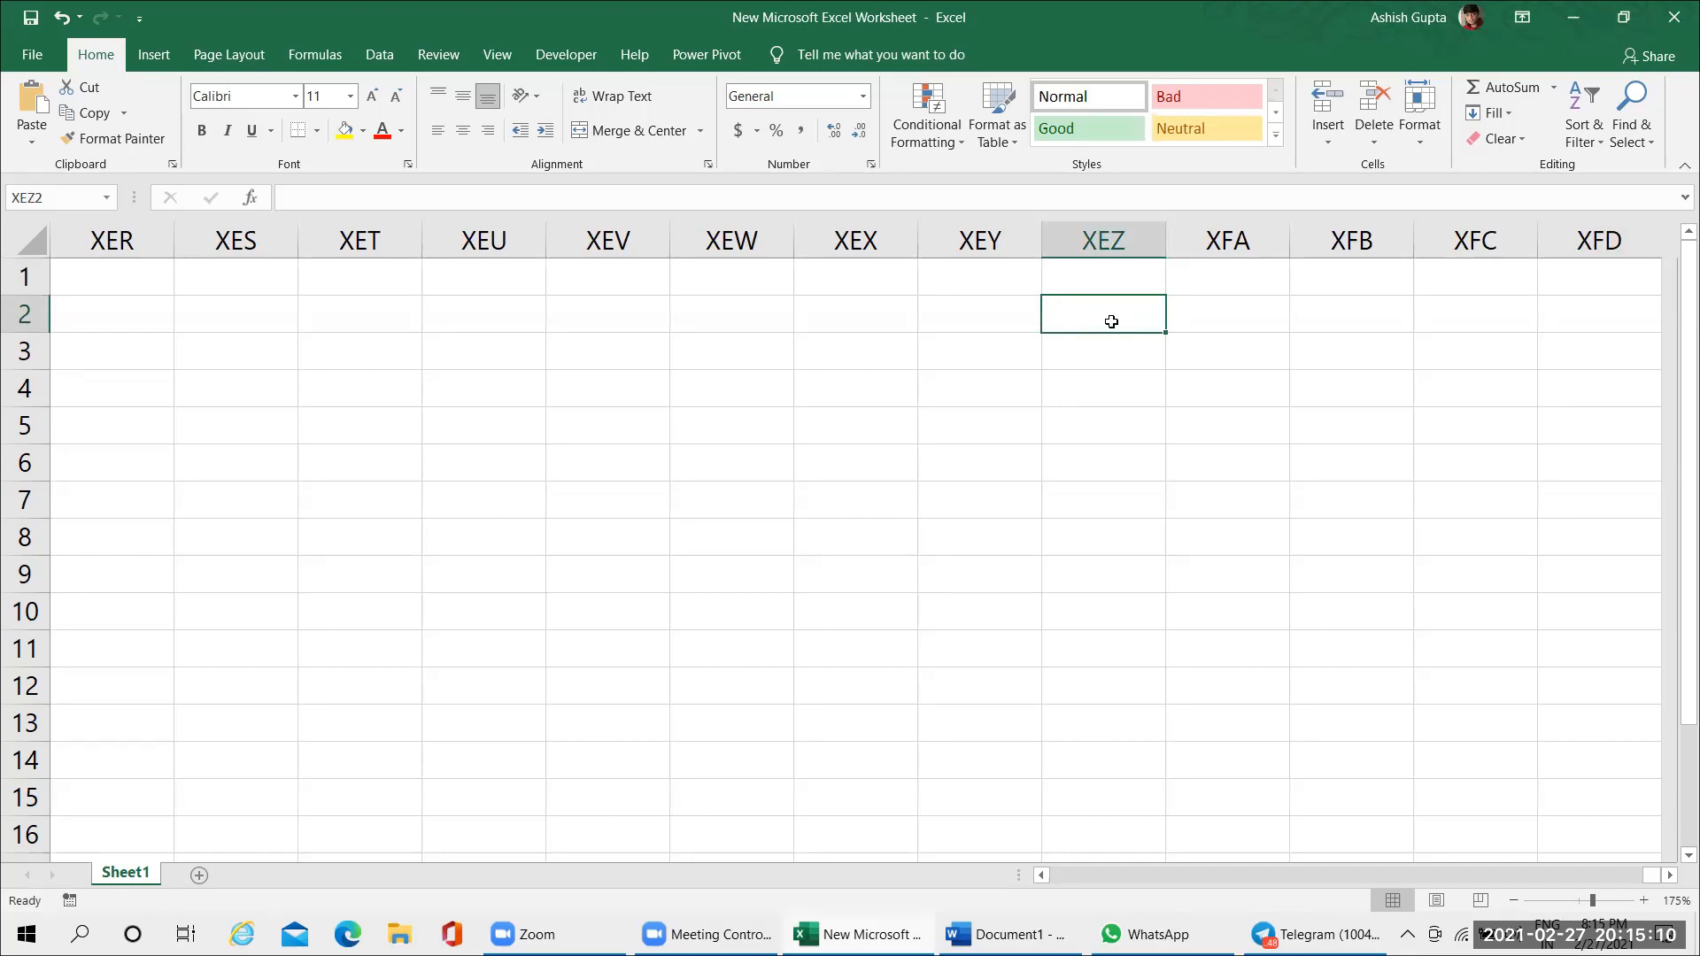
type("=c")
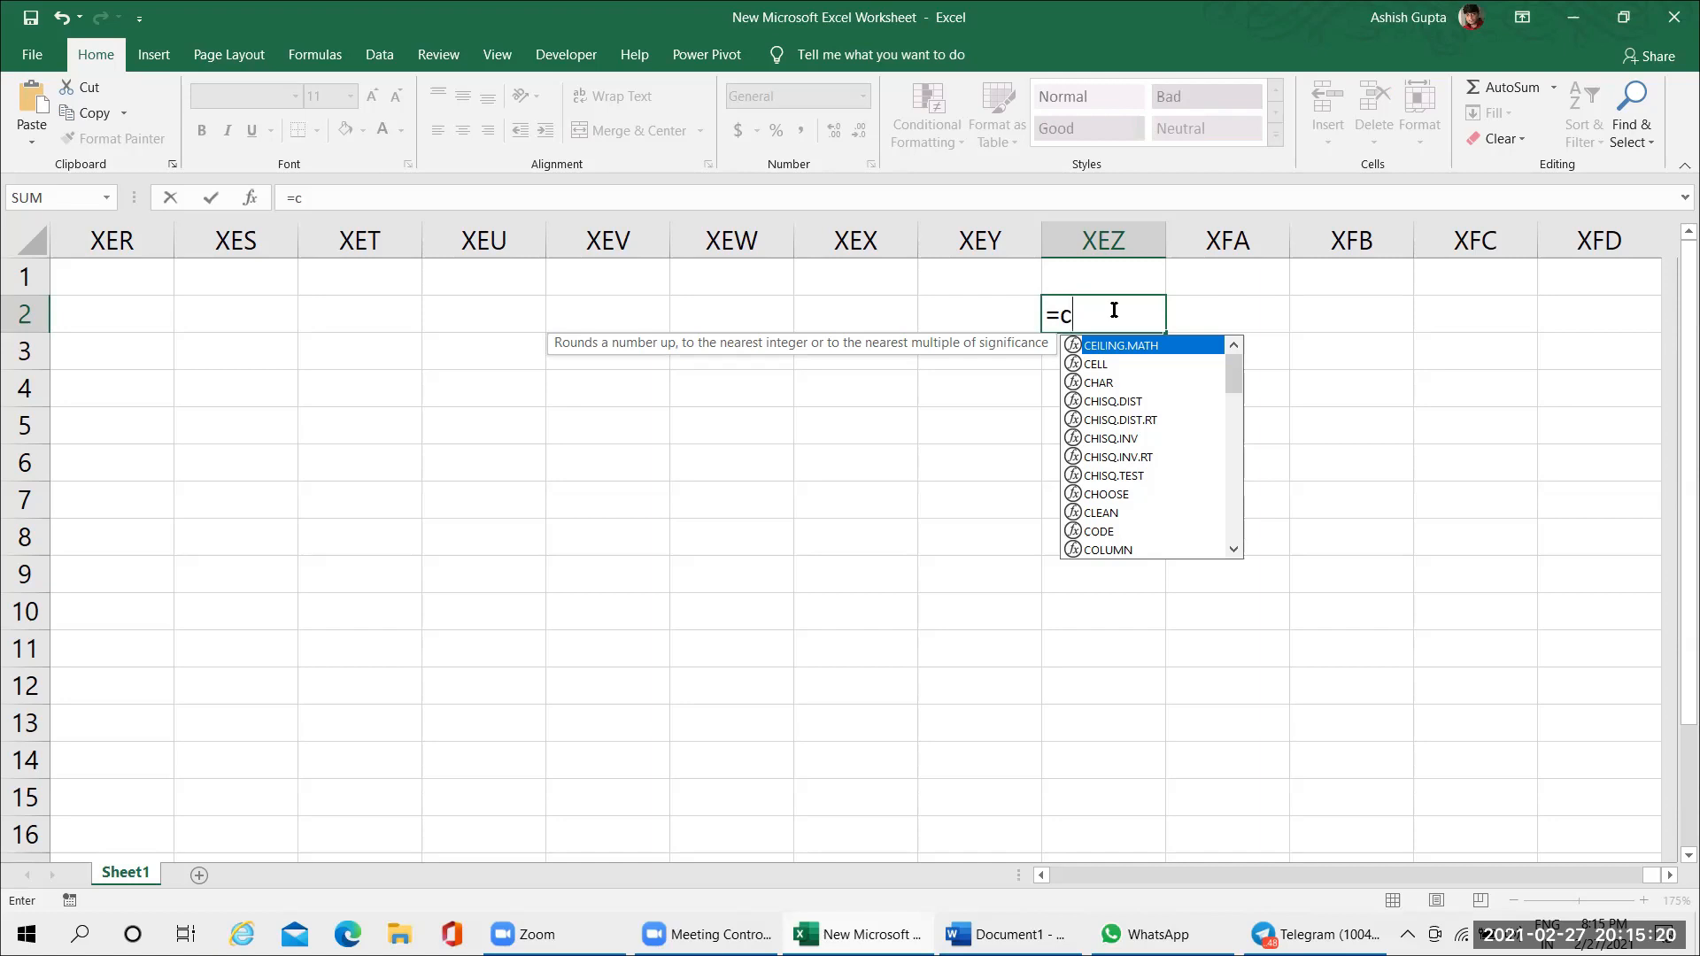
type("ou")
key("BackSpace")
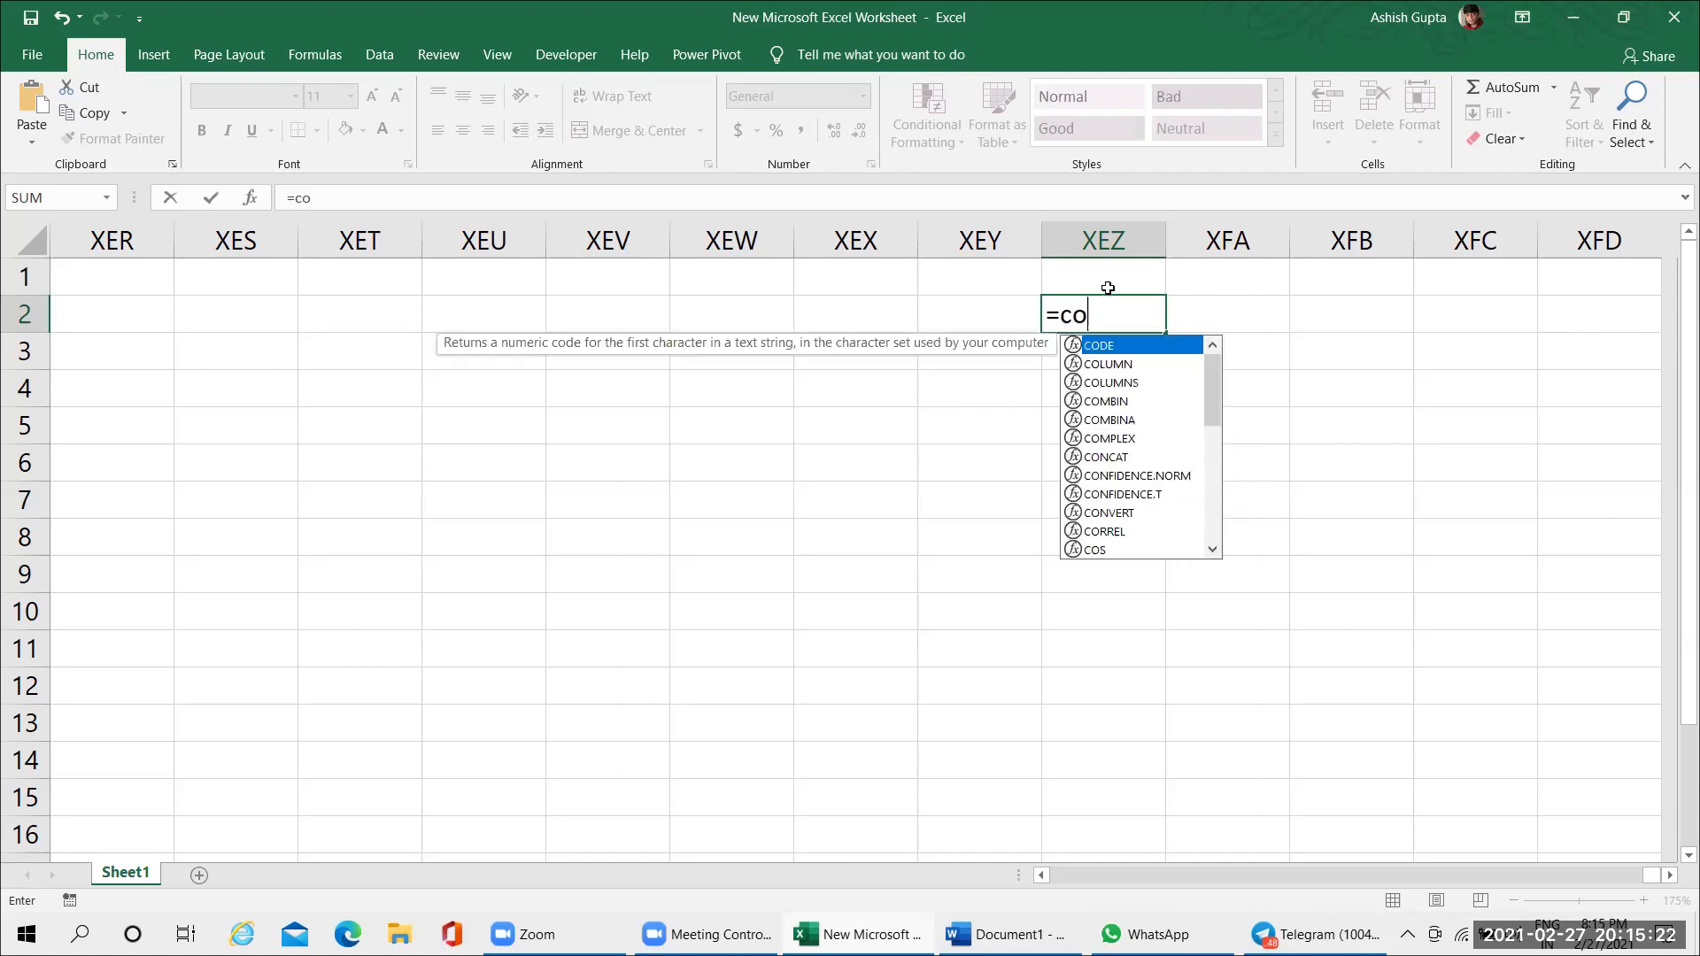
type("lum")
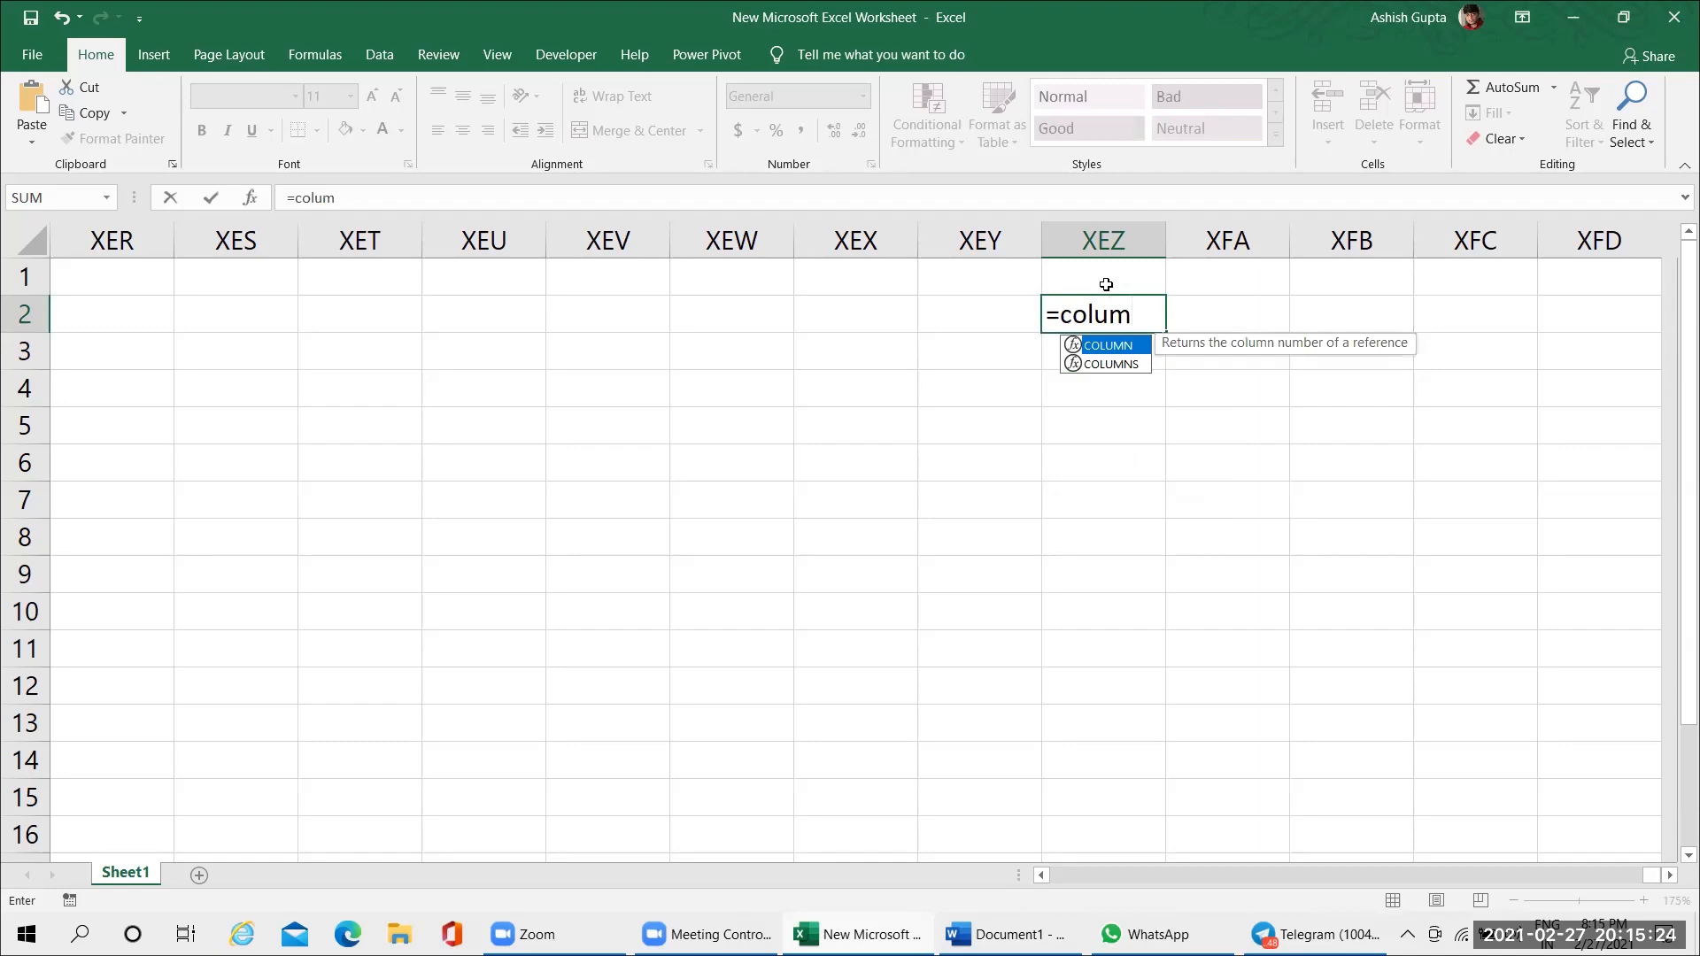
type("ns")
key("Tab")
type(")")
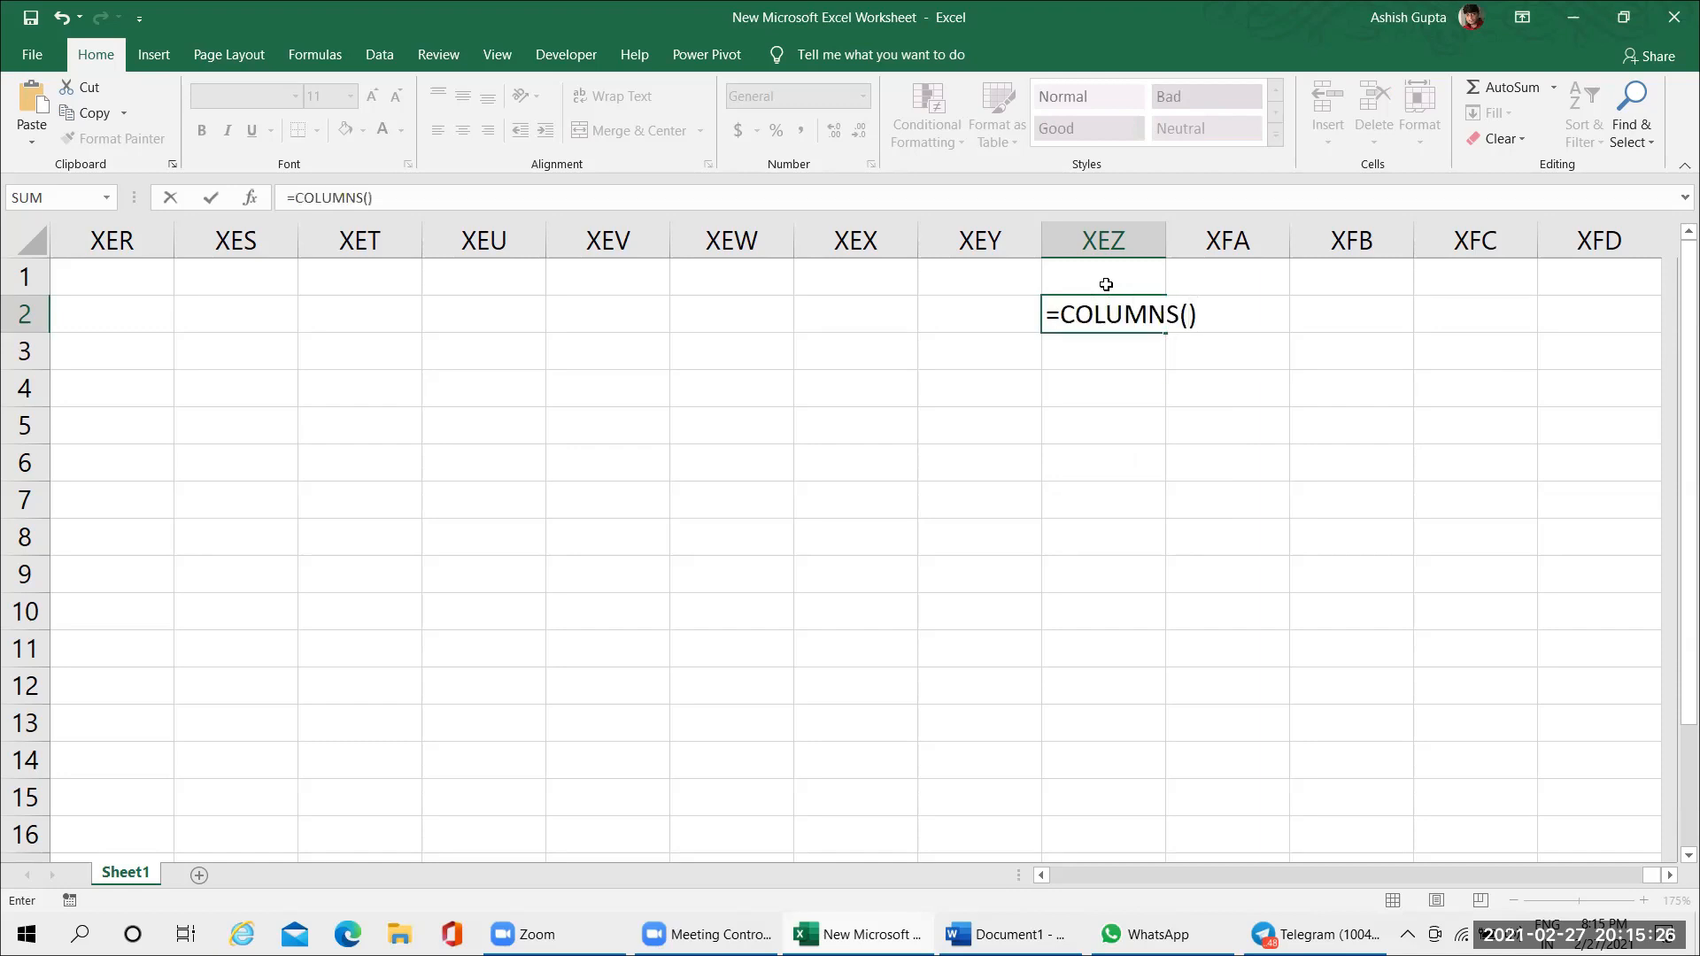
key("Return")
key("Return")
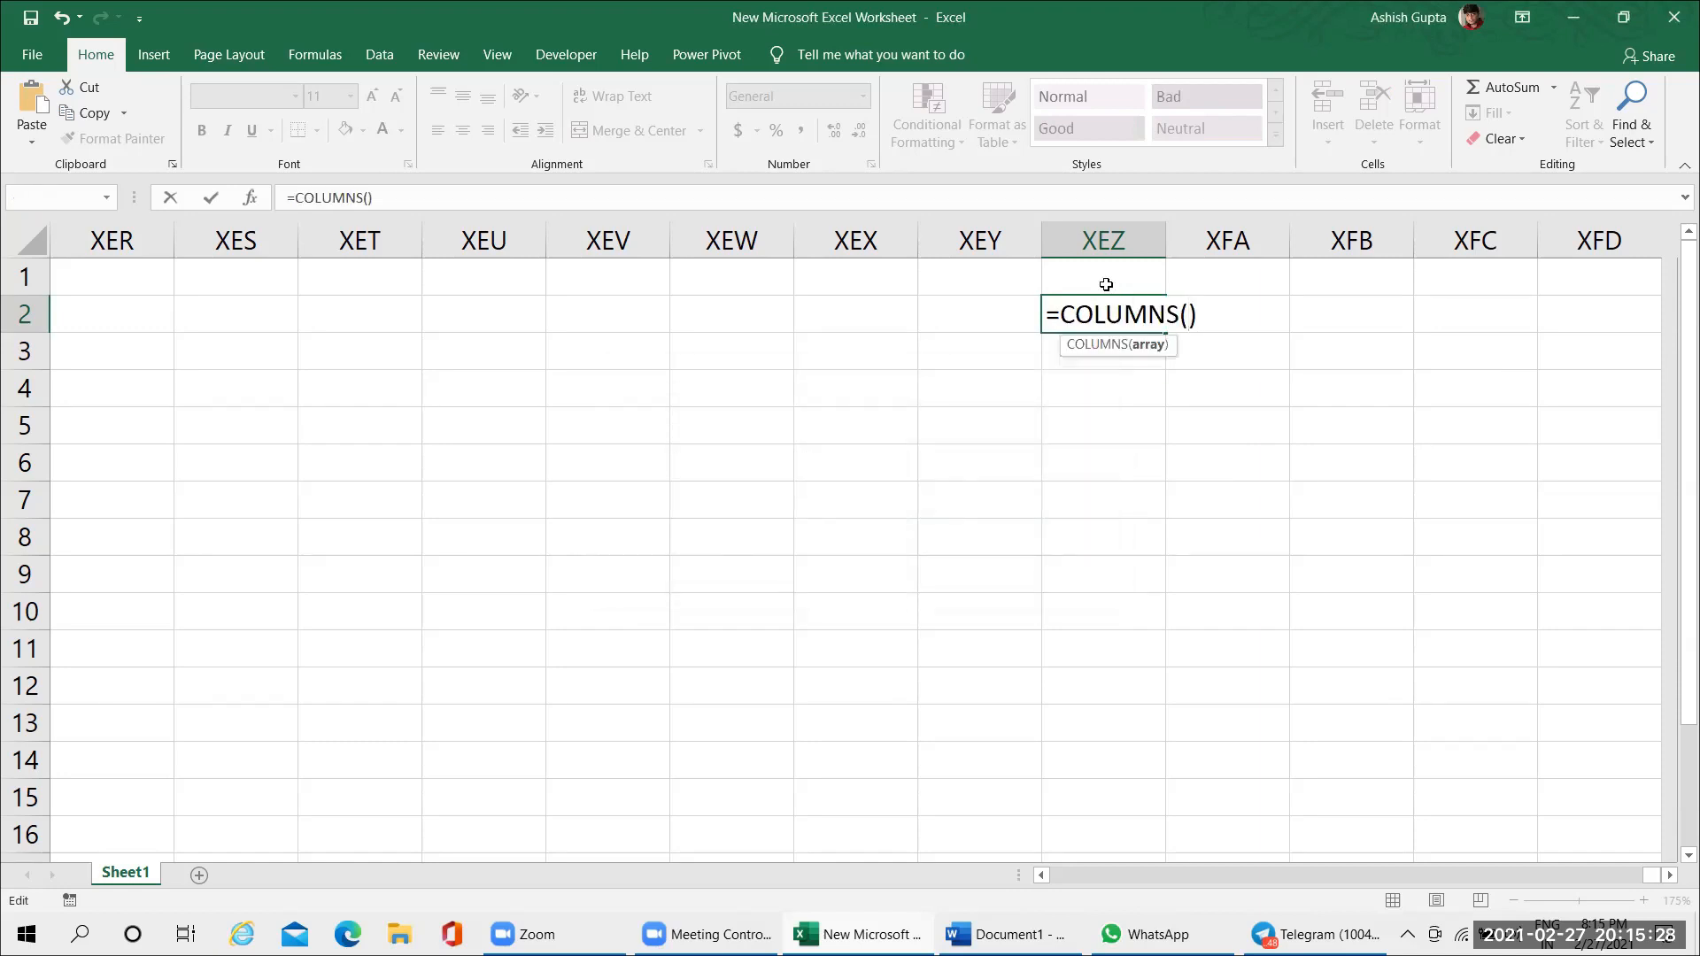
key("F1")
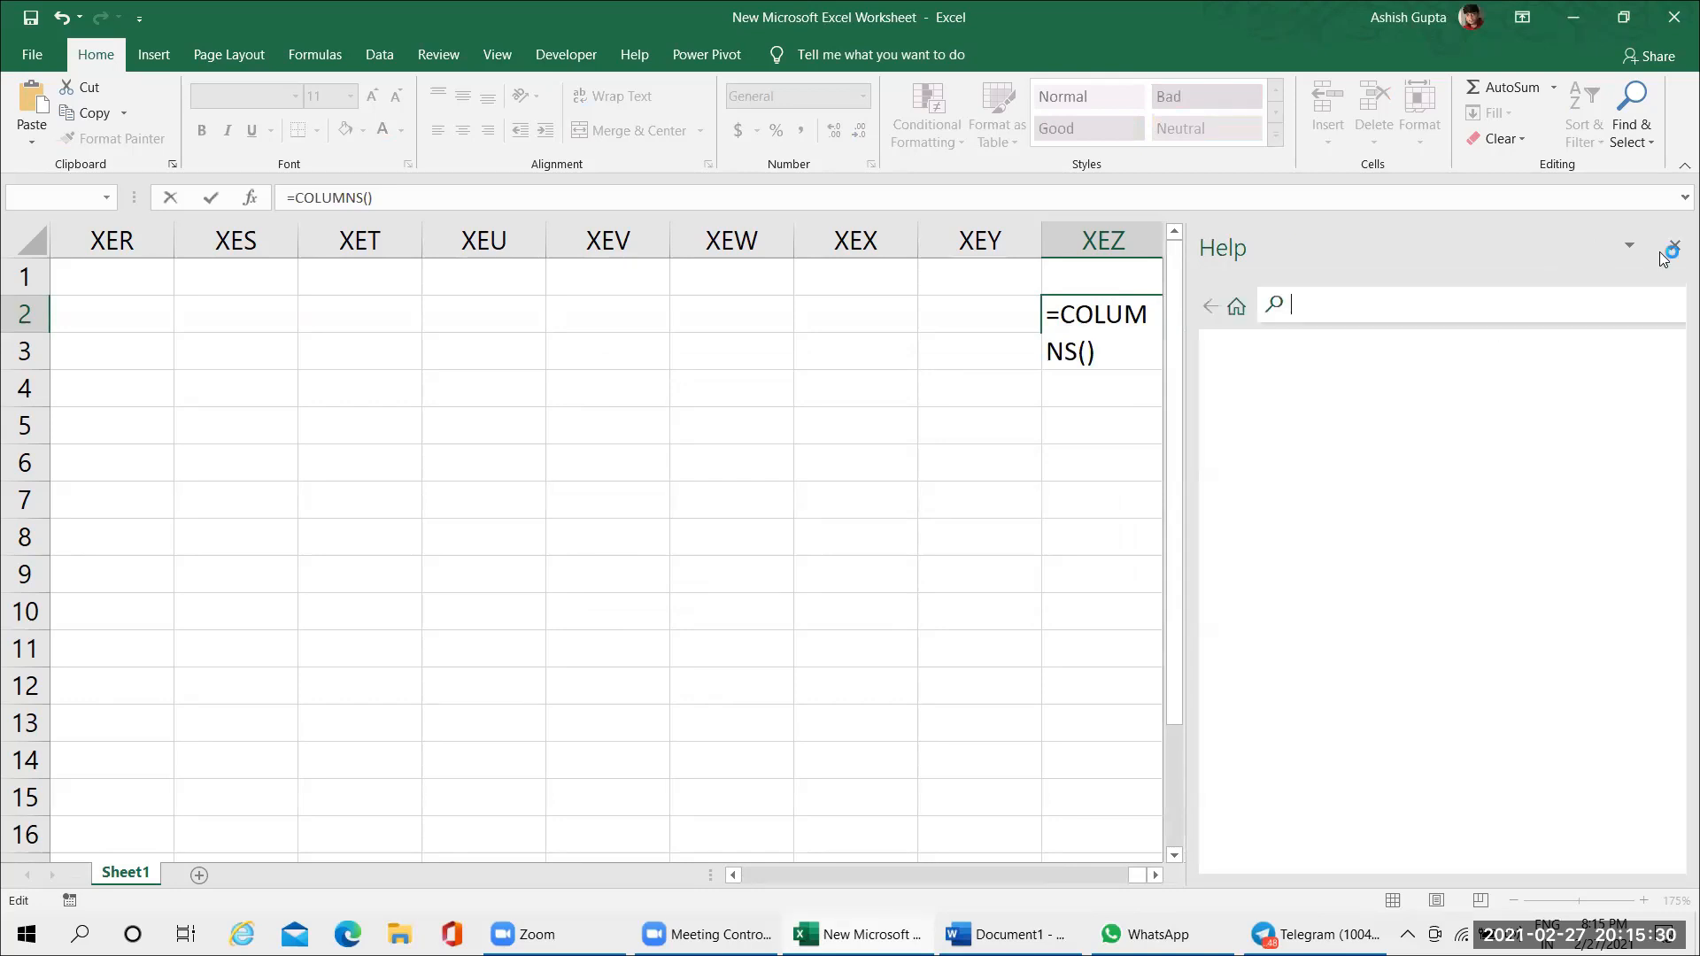
left_click(1675, 246)
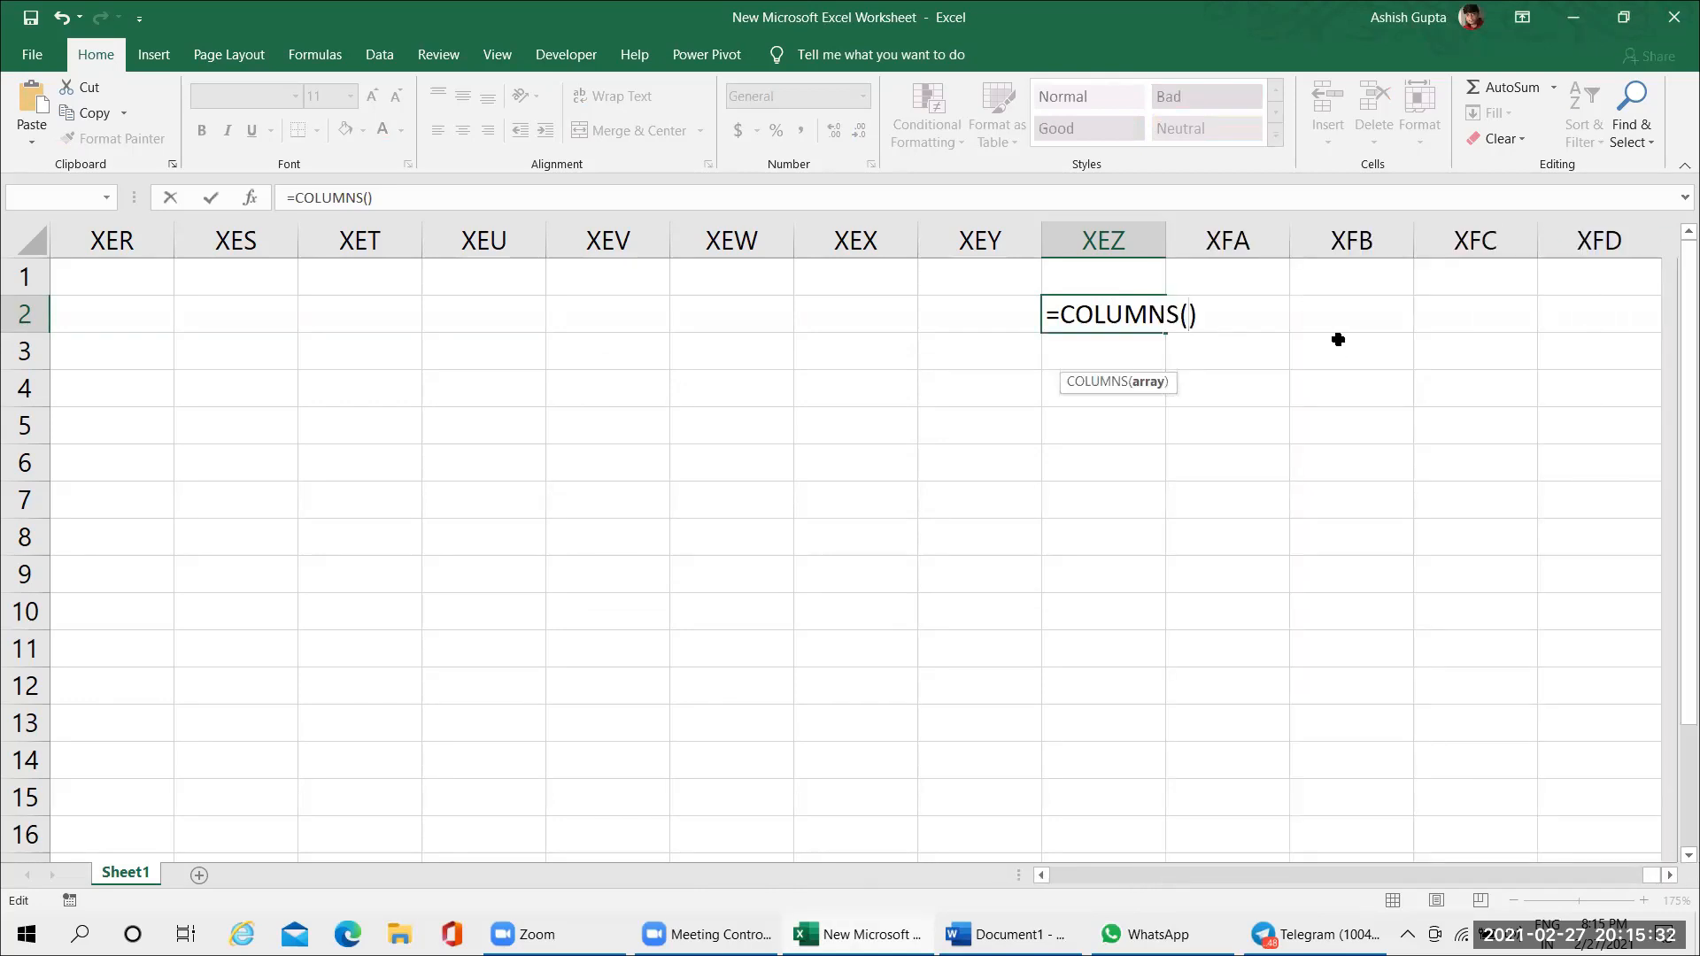
key("Escape")
Enter the formula =COLUMN() in cell XEZ2 and reselect that cell
type("=cou")
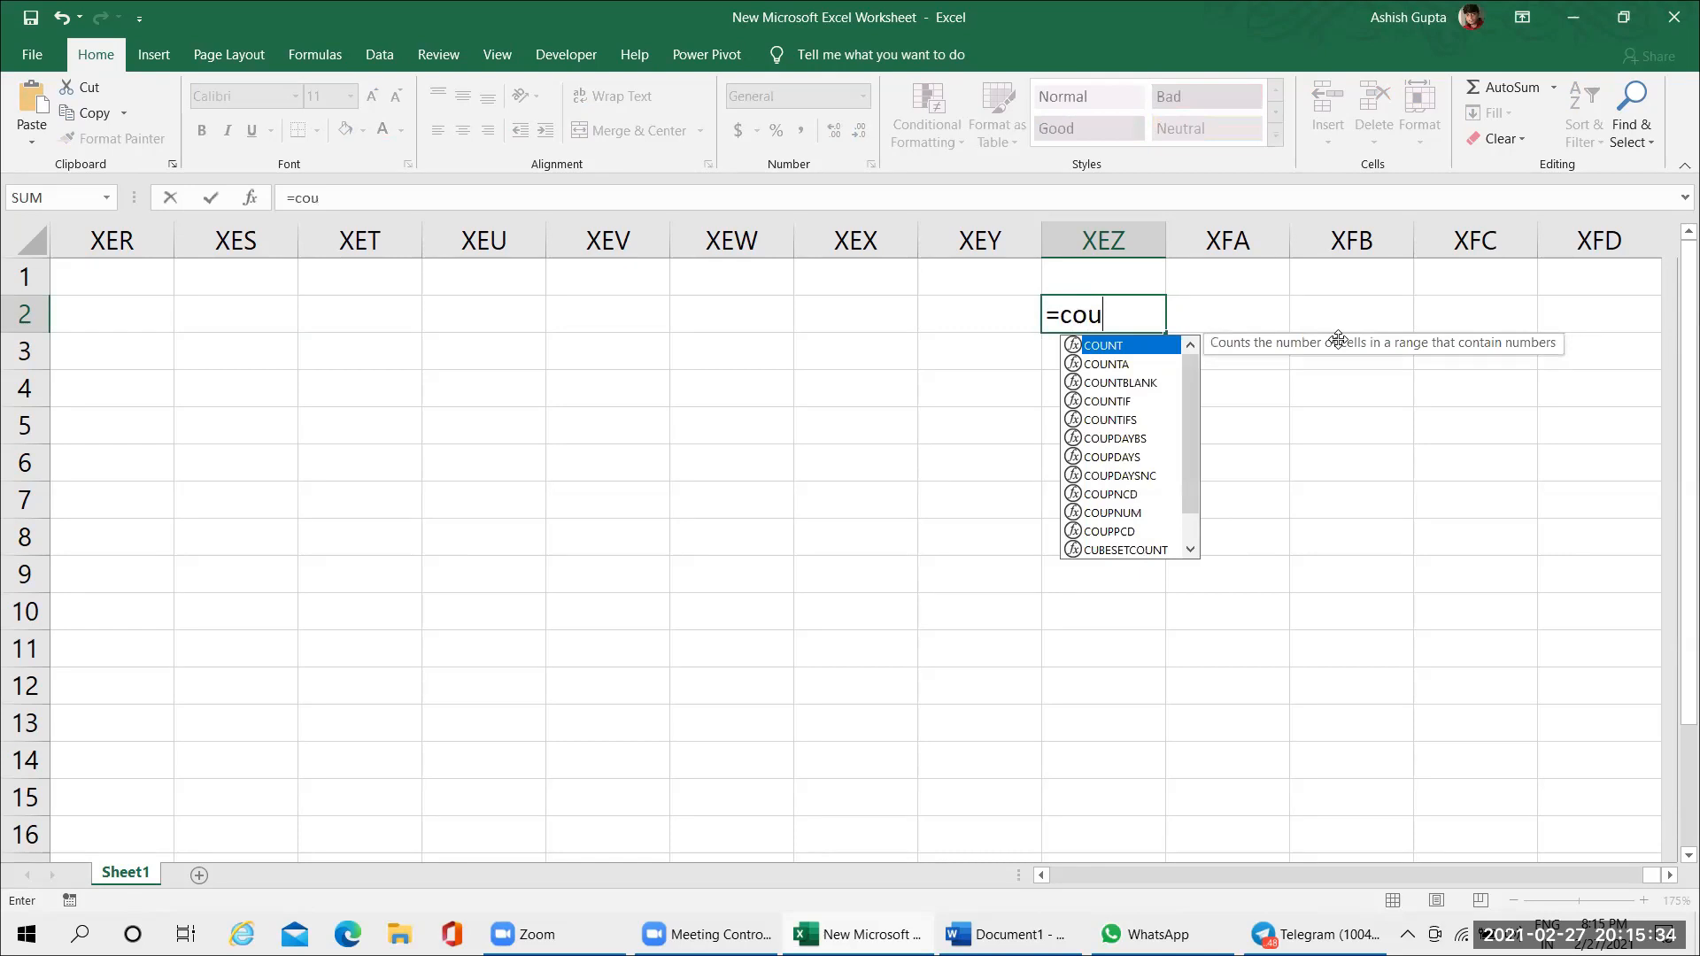
key("BackSpace")
type("l")
key("Tab")
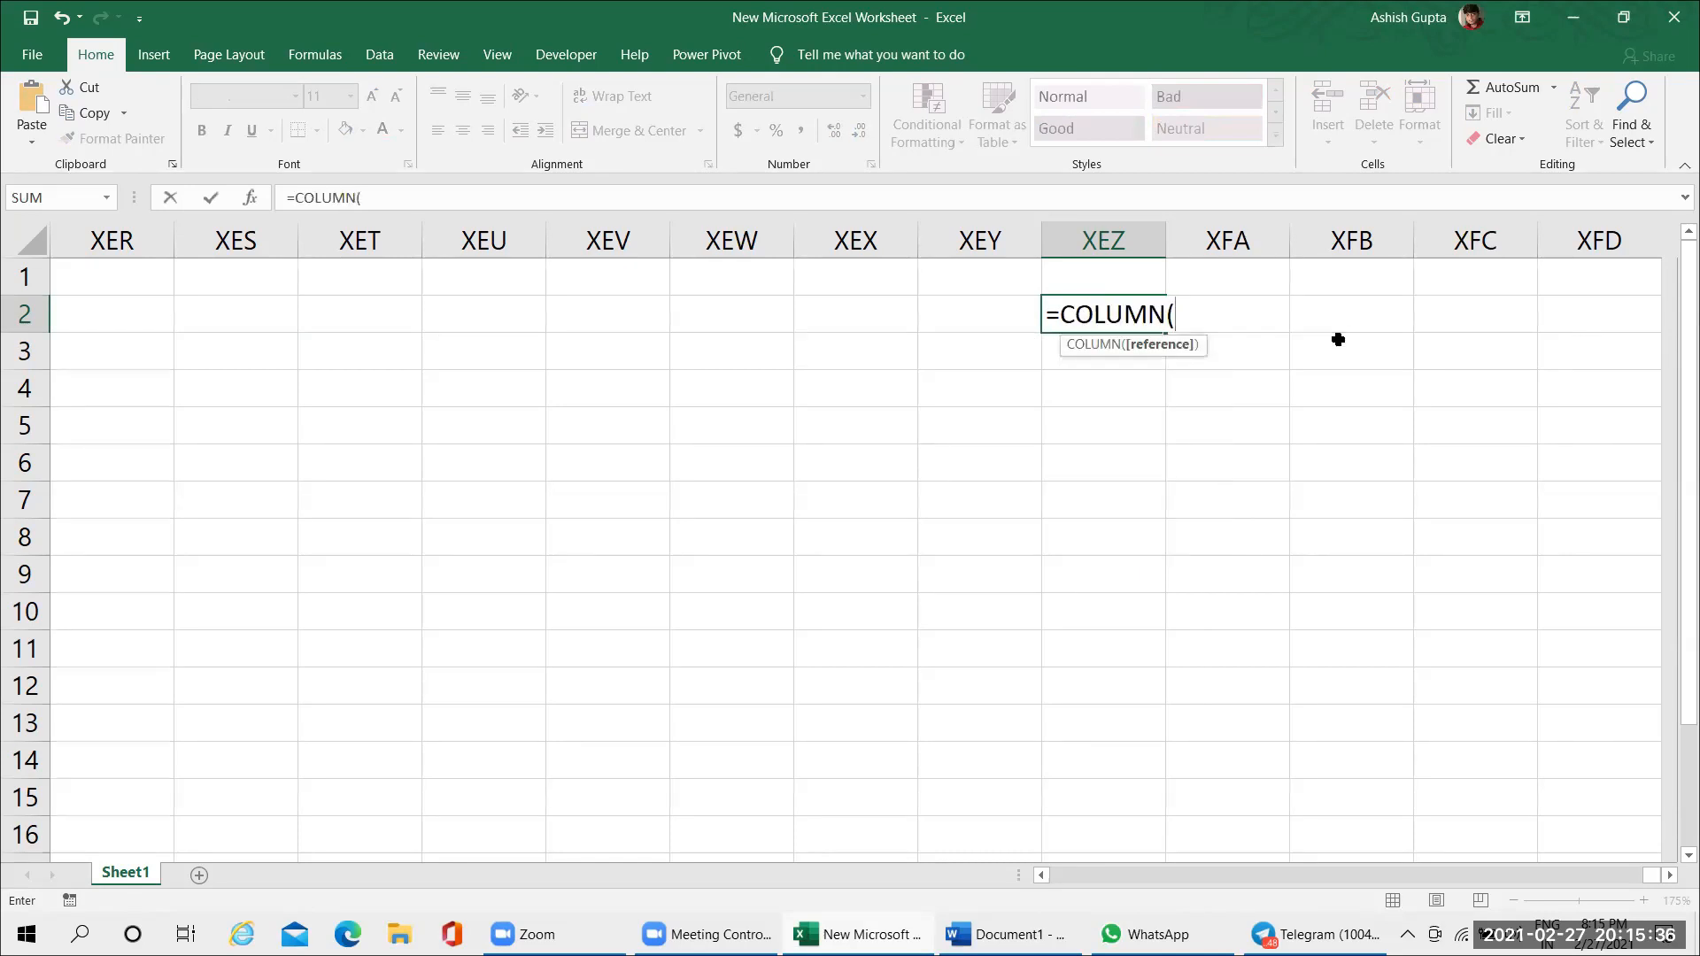
type("(")
key("BackSpace")
type(")")
key("Return")
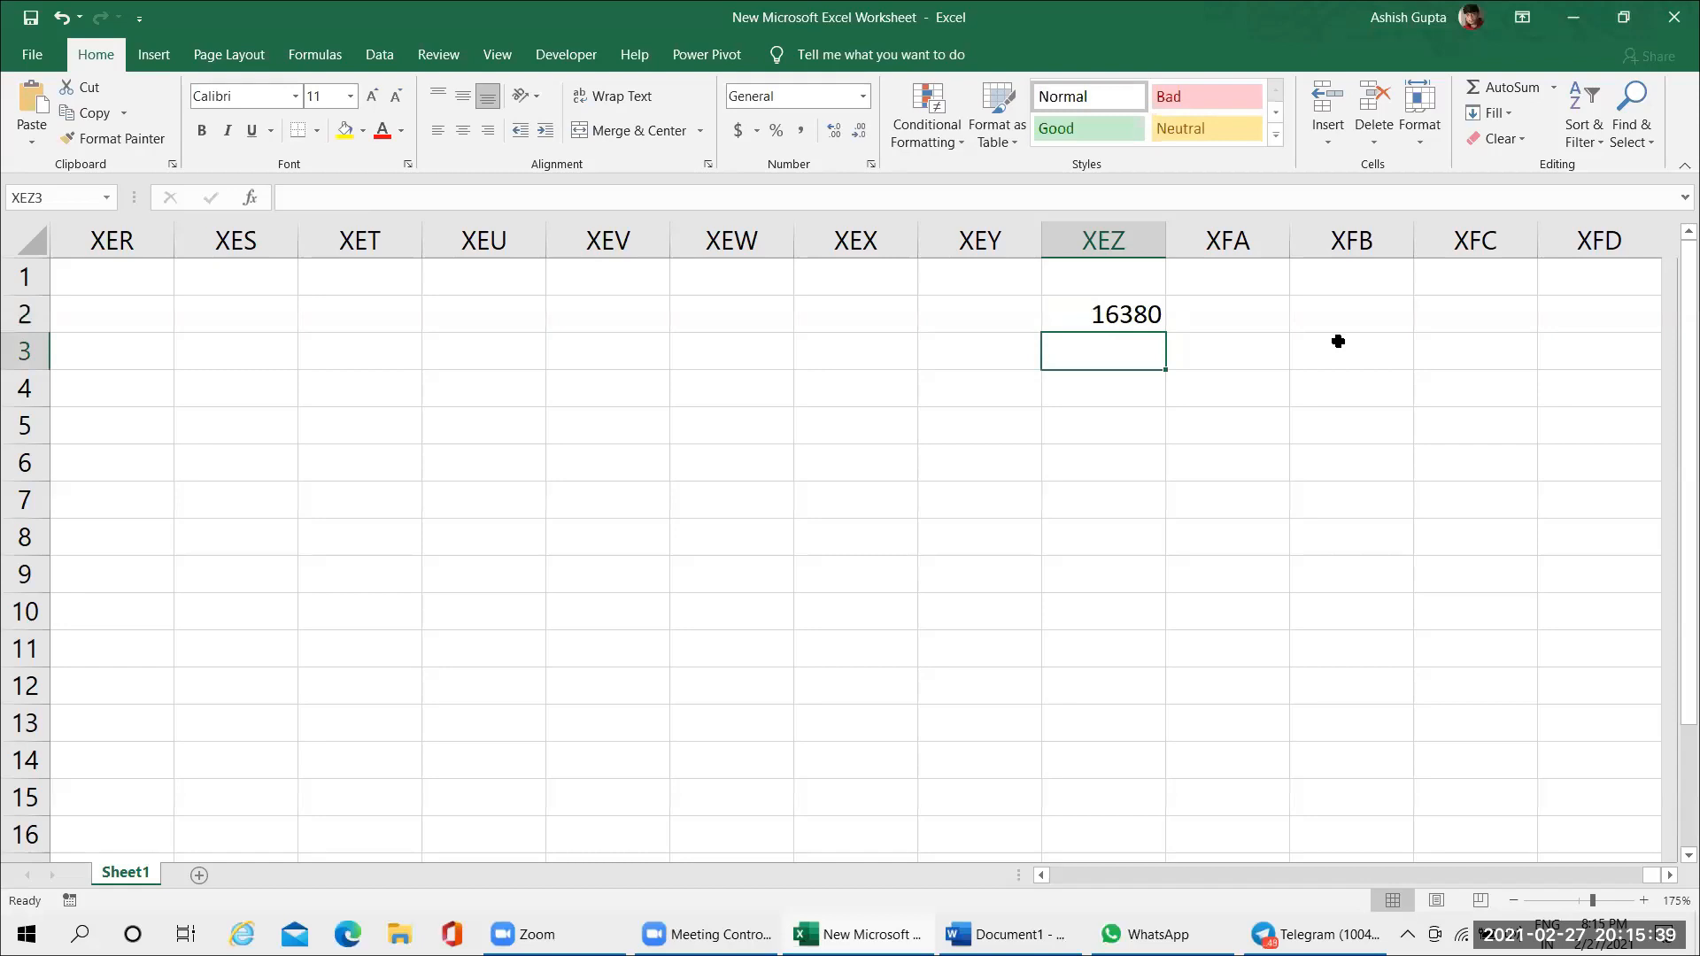
left_click(1105, 301)
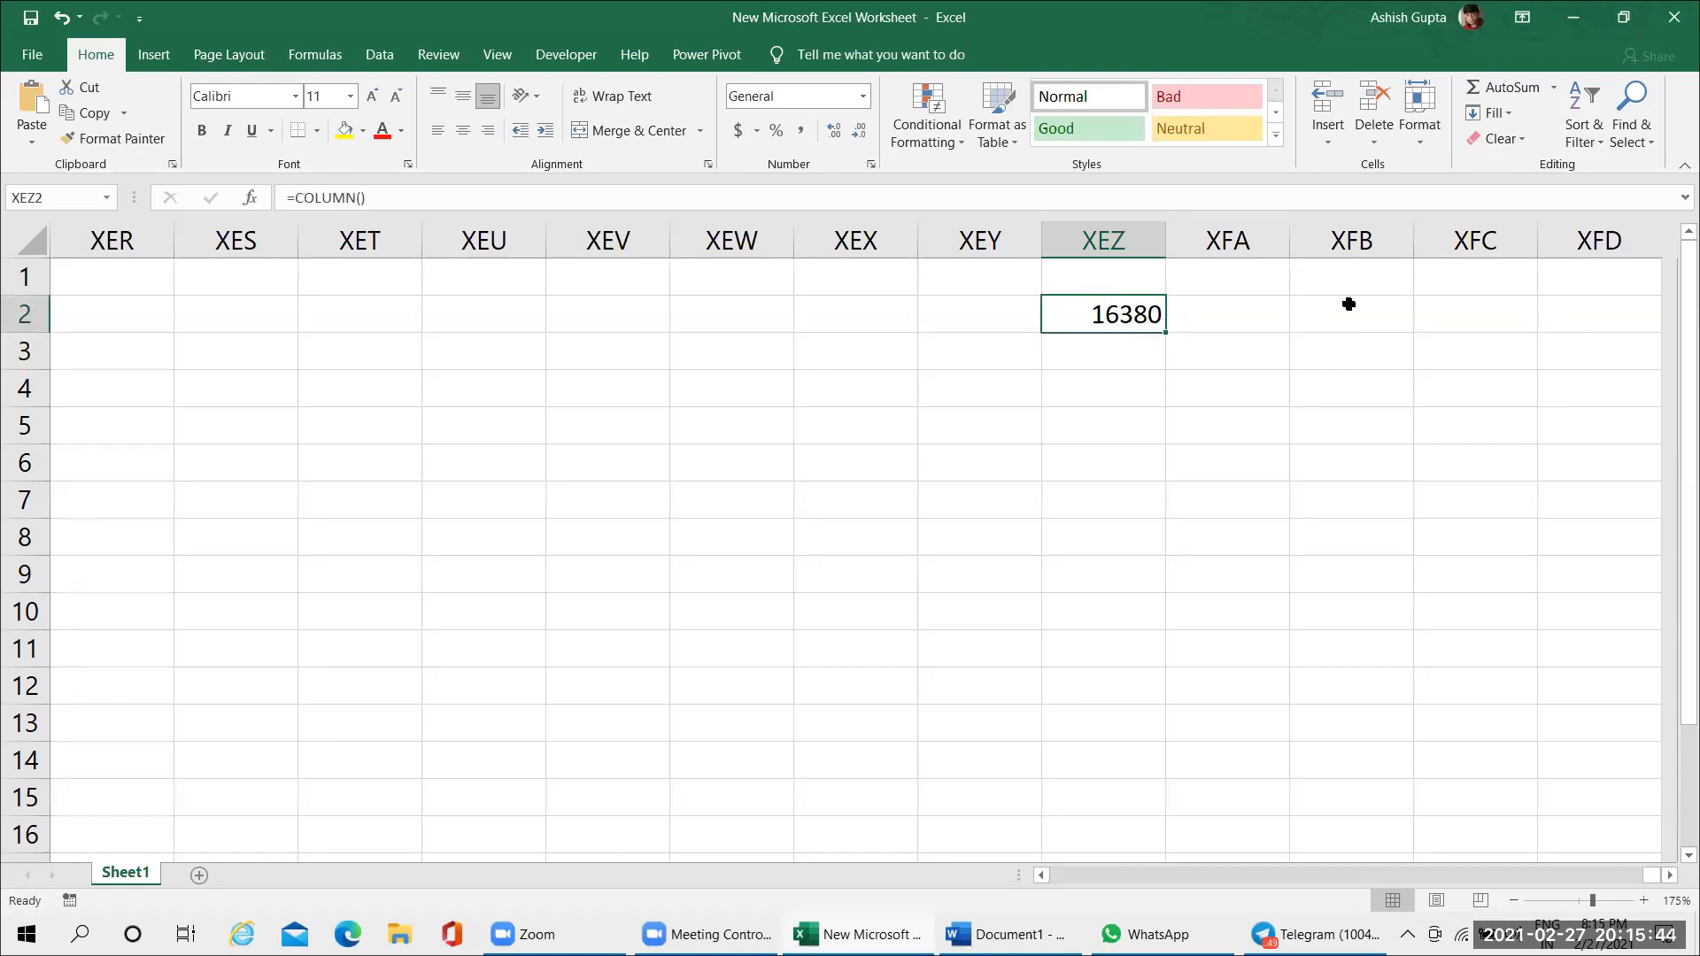
Enter the formula =COLUMN() in cell XFD2, in the sheet's last column, and reselect that cell
left_click(1581, 303)
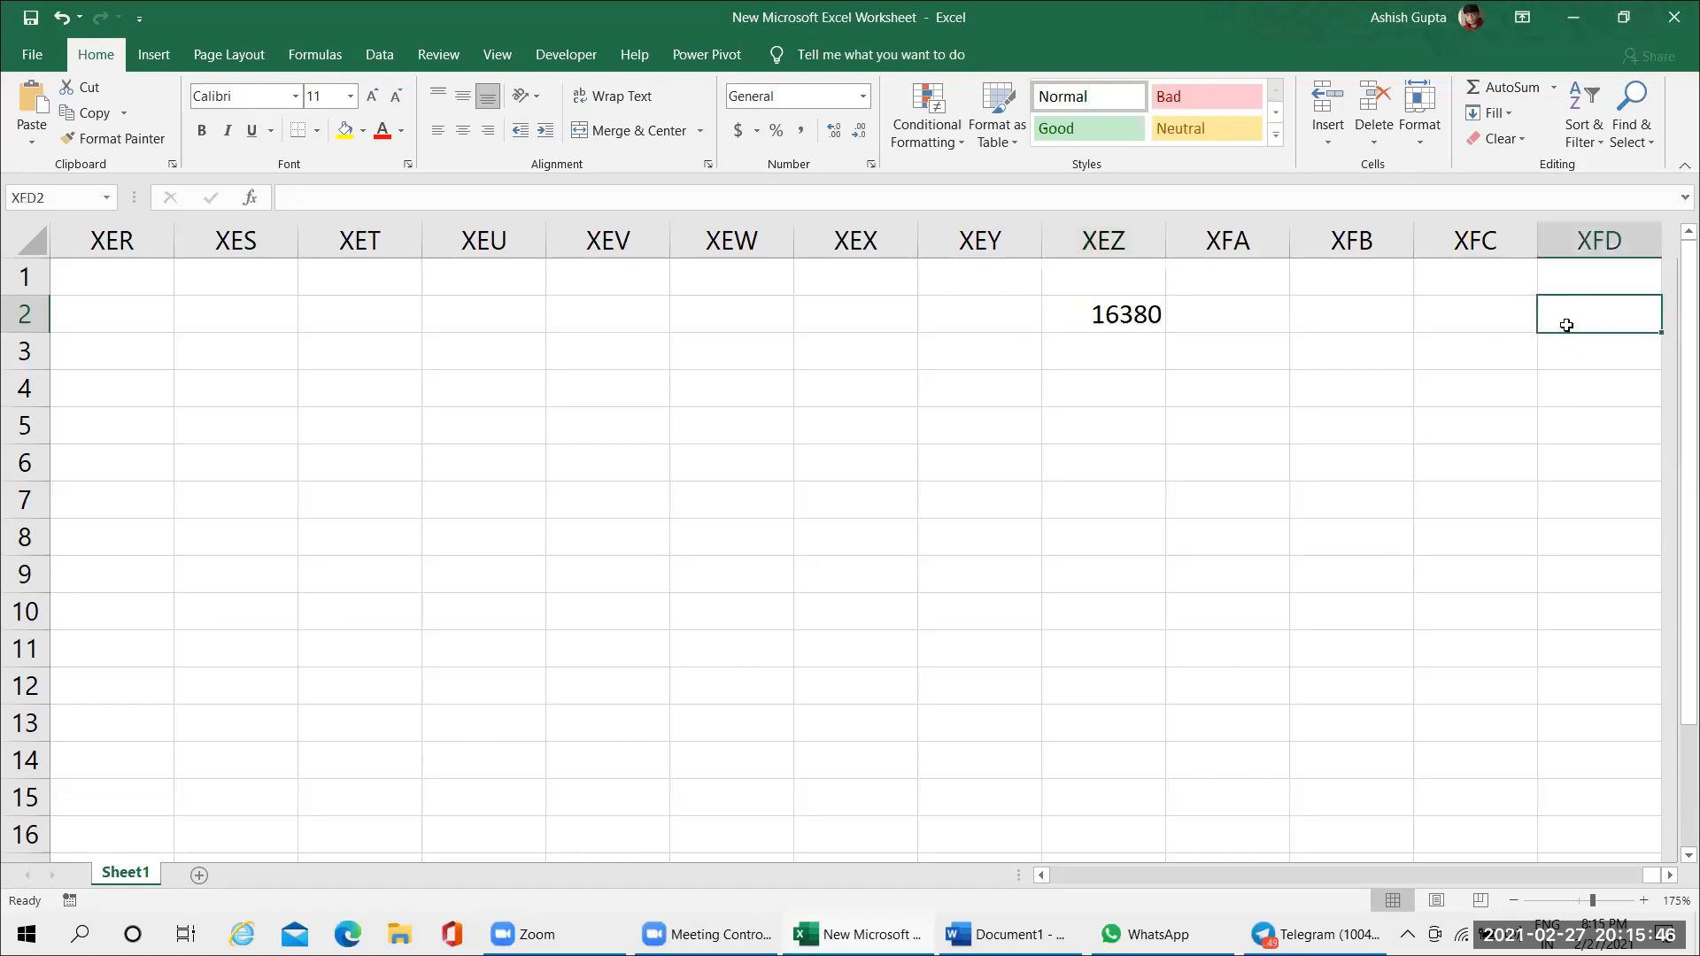
type("=")
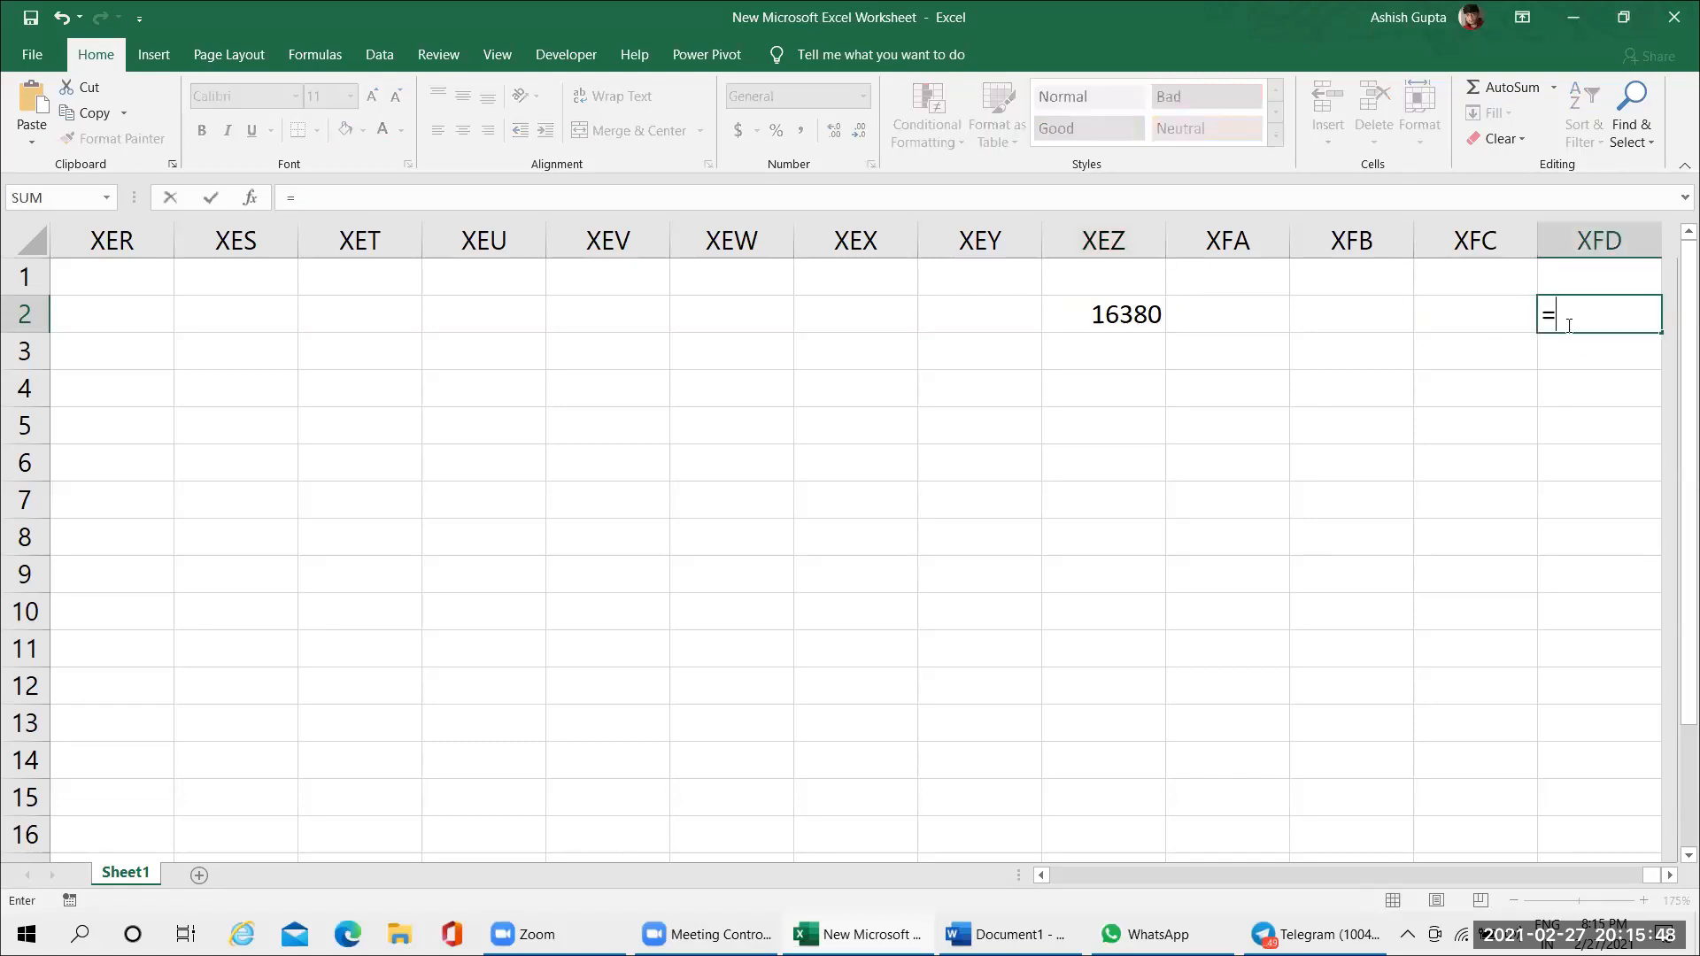
type("column")
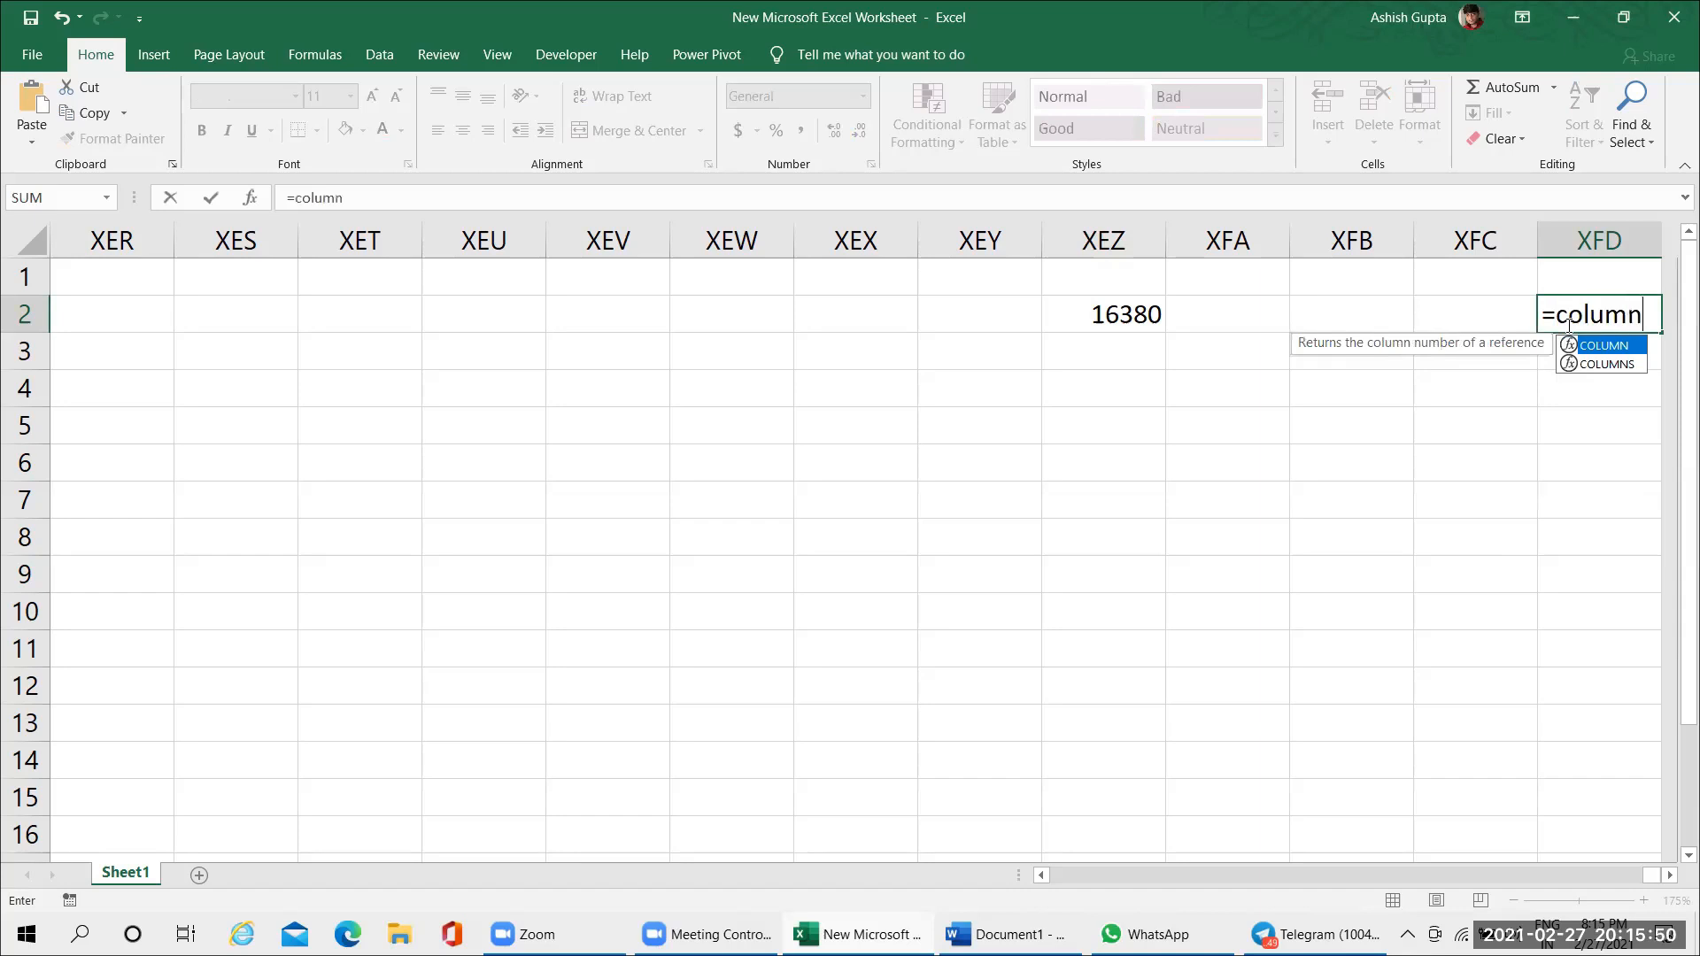
type("()")
key("Return")
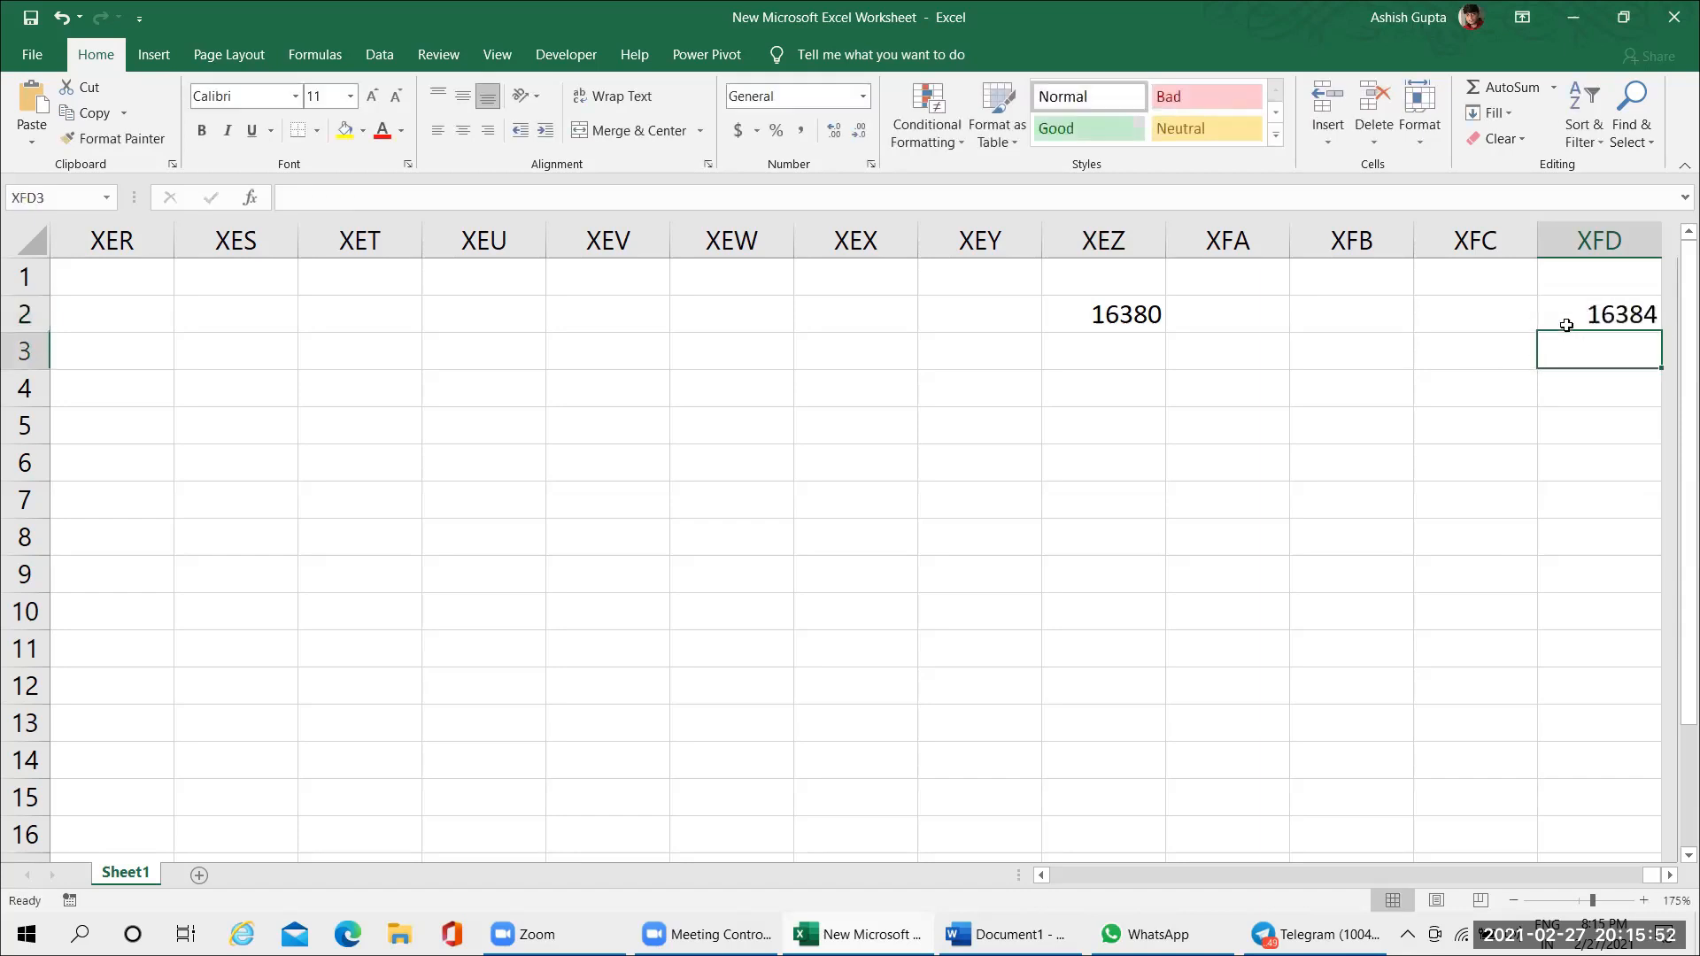
left_click(1572, 325)
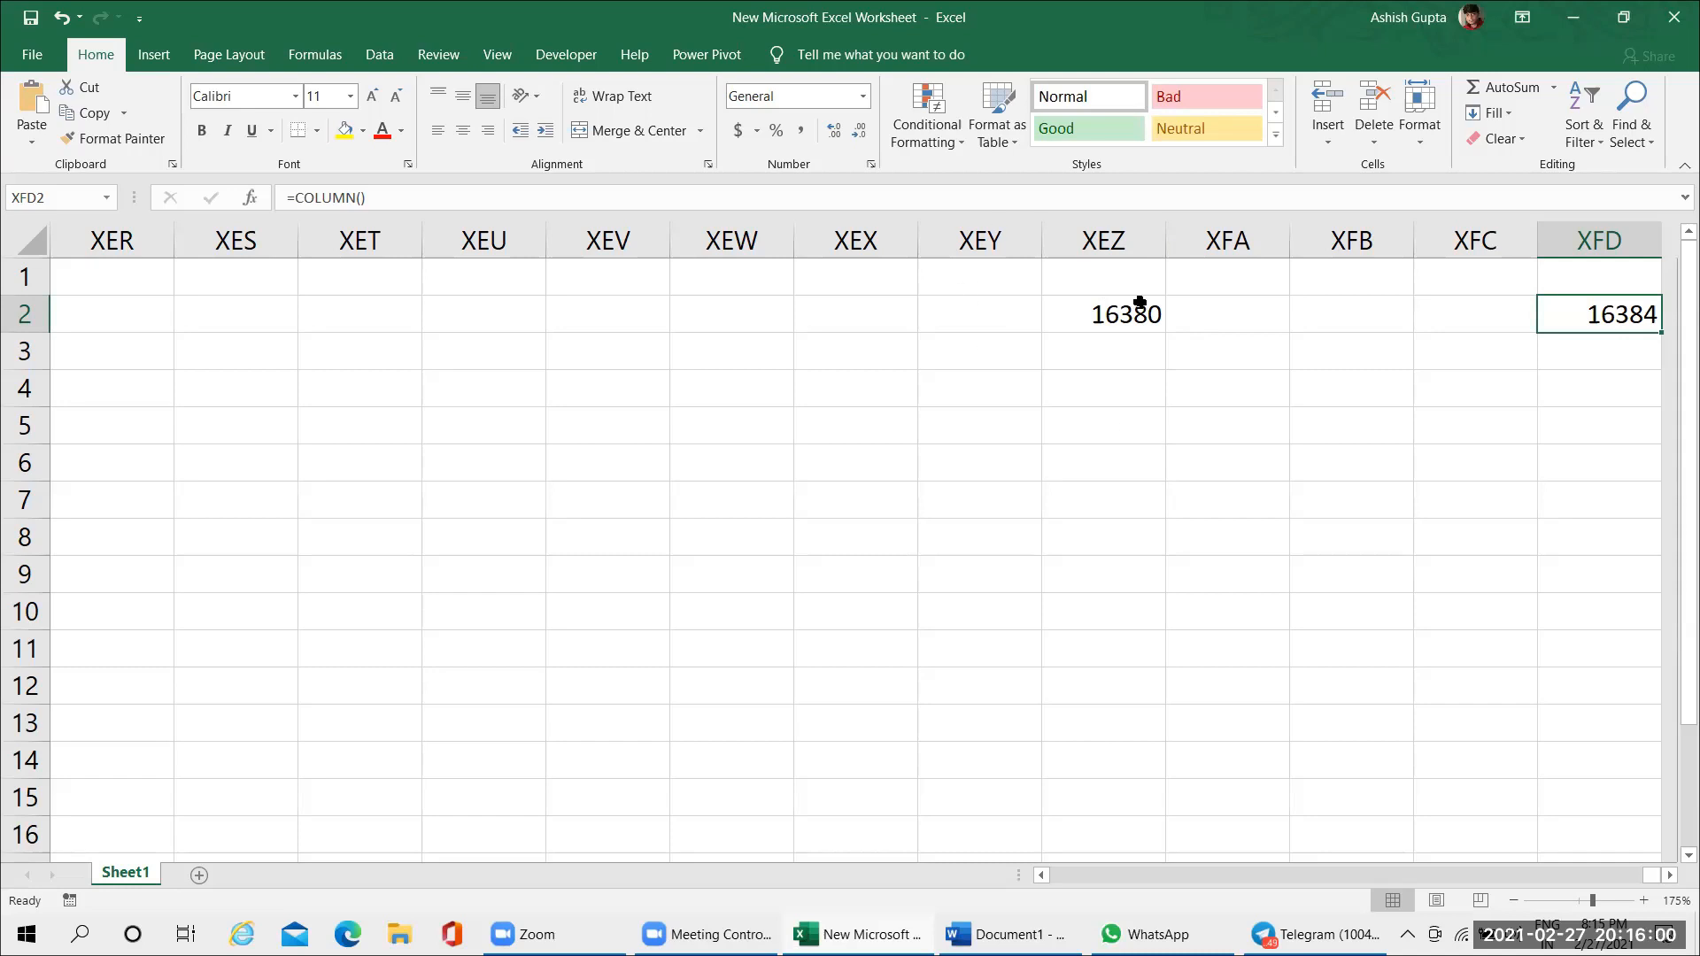
Open the formula in cell XFD2 to review it, leave it as it is, and select the neighbouring cell XFC2
double_click(1565, 326)
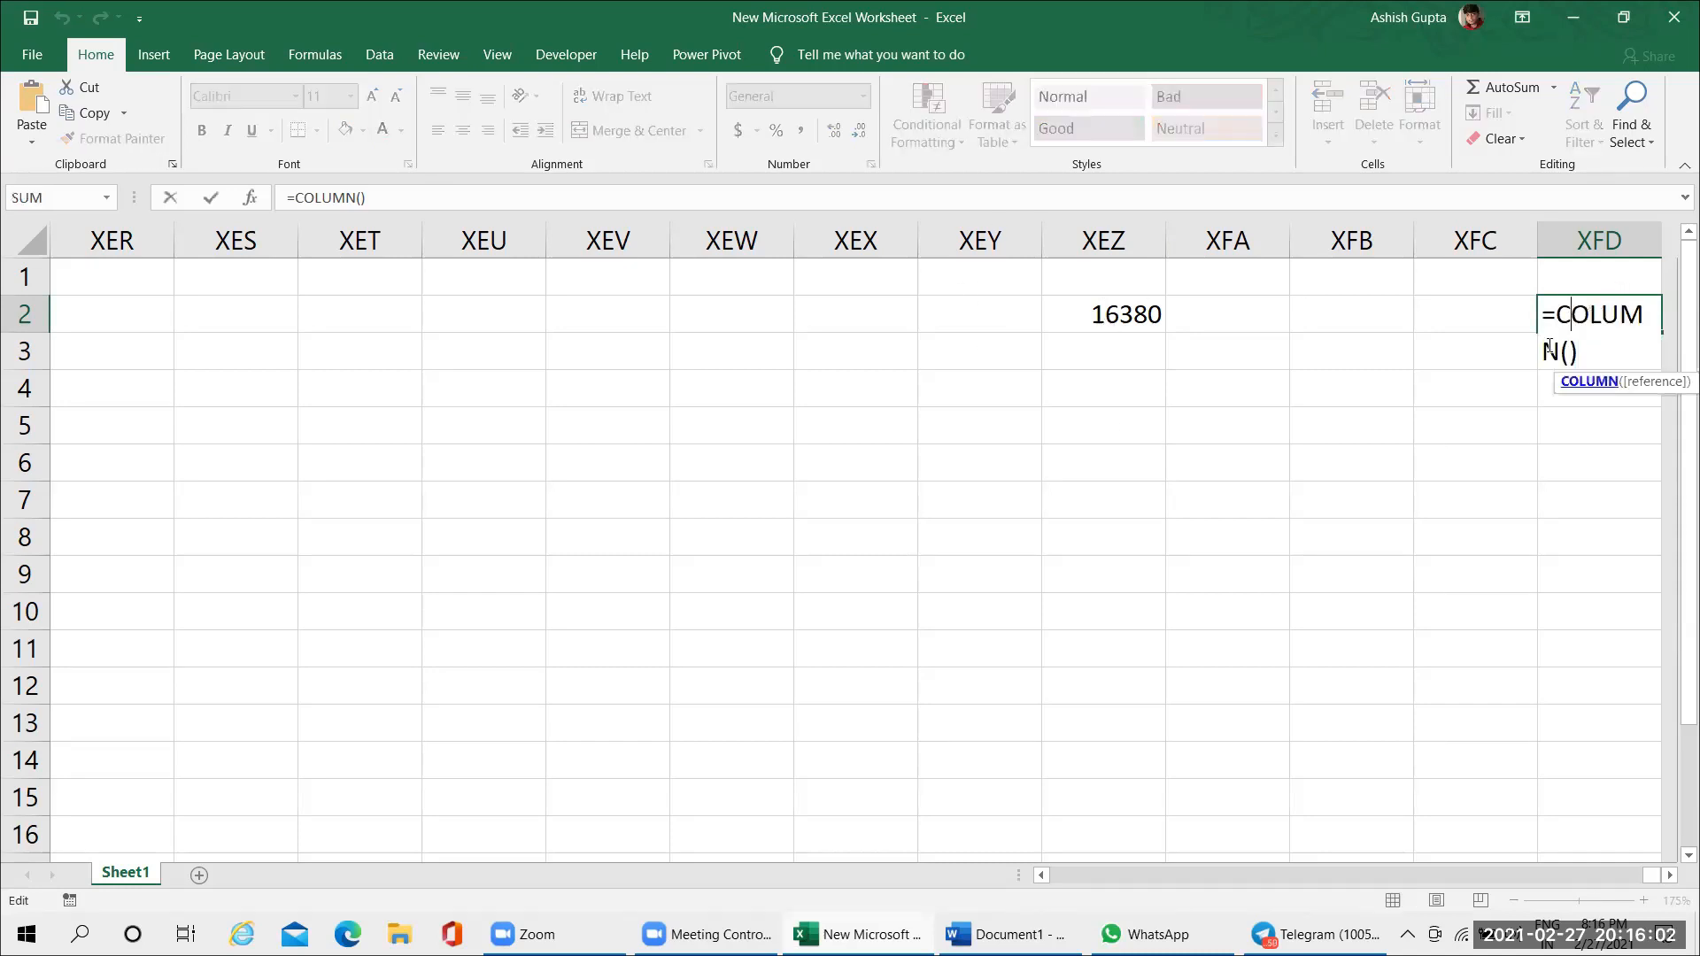
left_click(1607, 352)
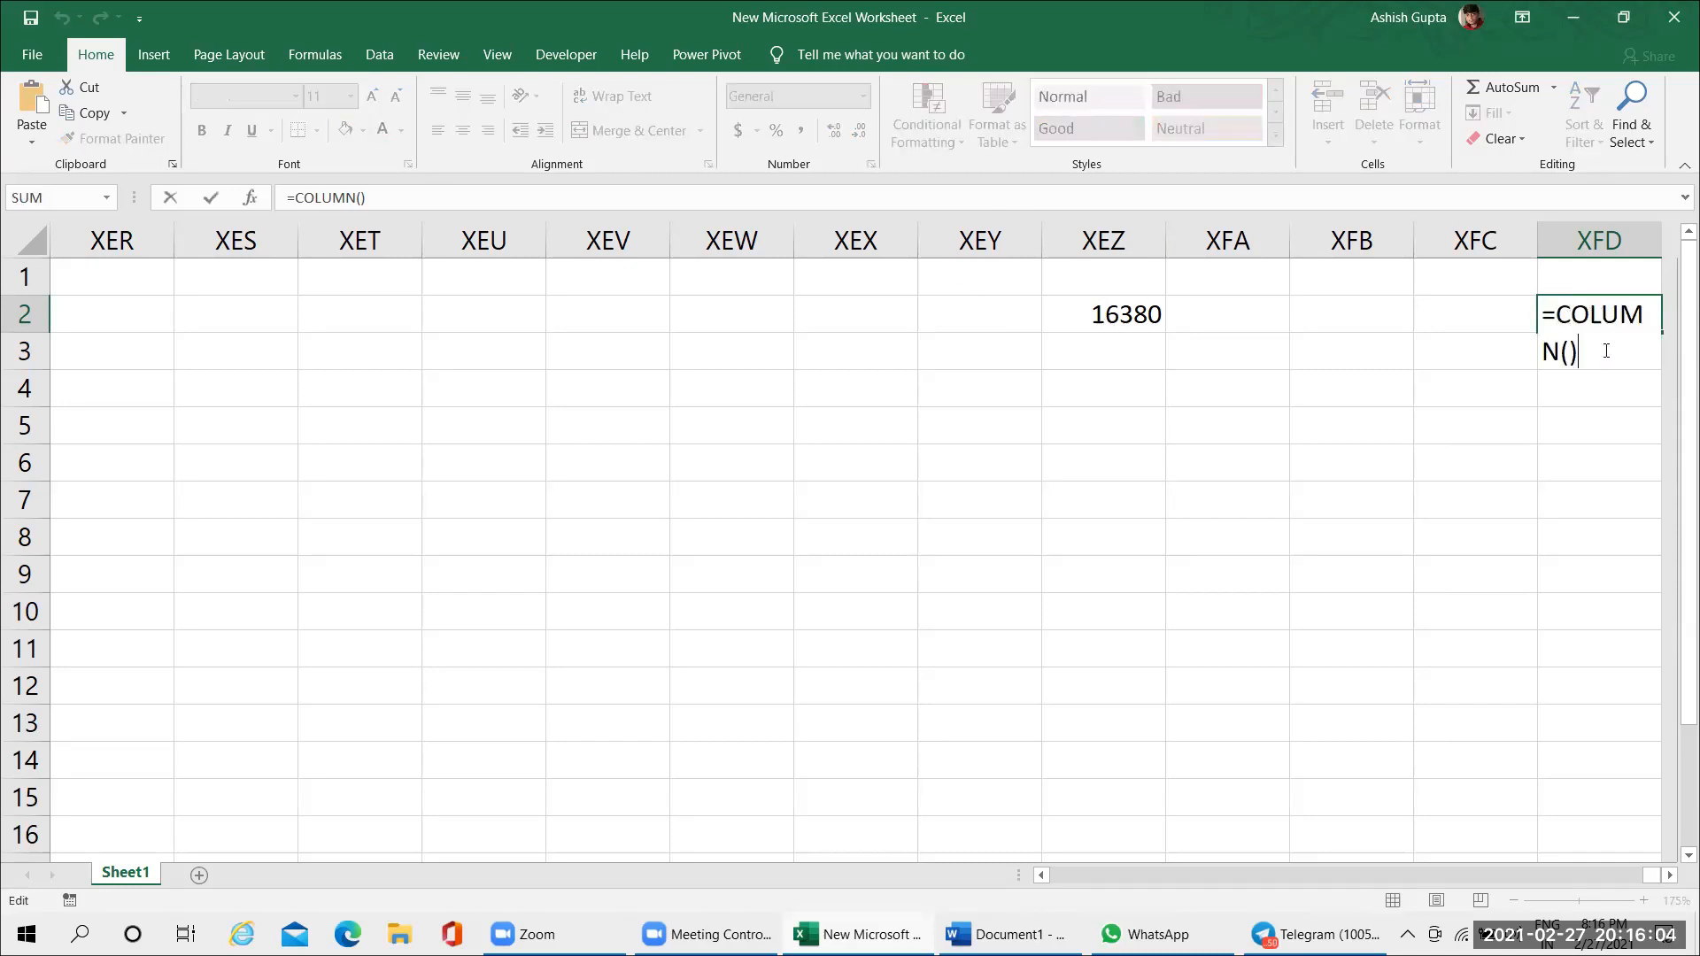
left_click(1429, 286)
left_click(1446, 324)
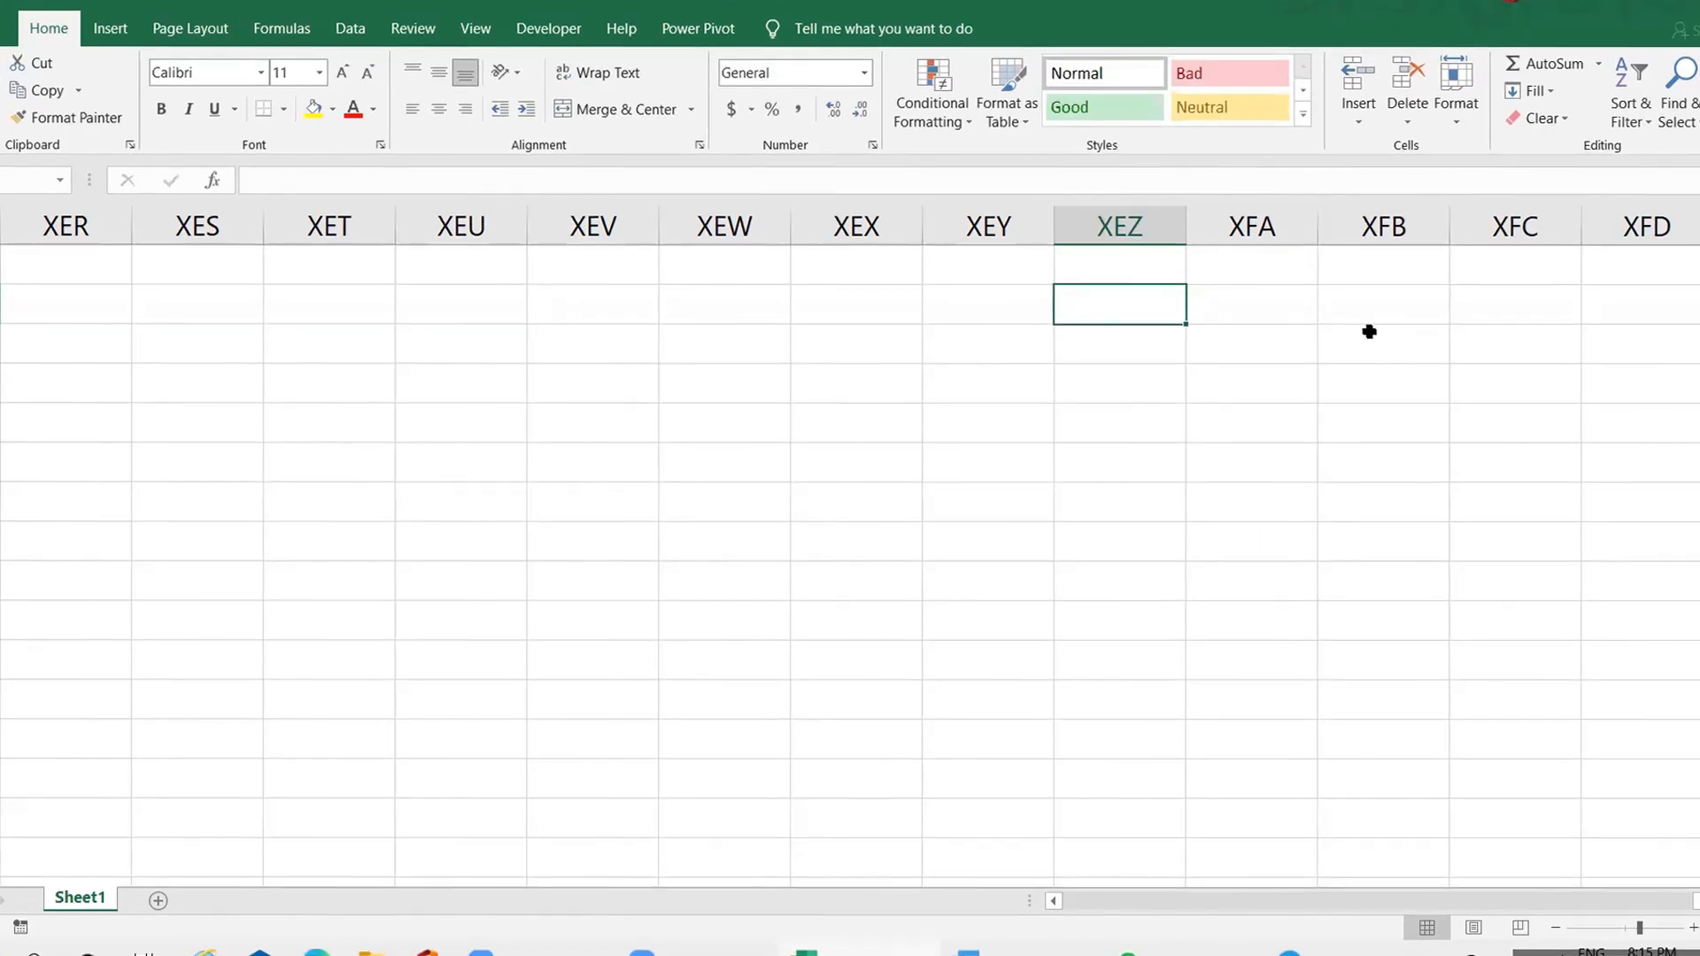
Enter =COLUMN() in cell XEZ2 to get its column number, and select the cell again
type("=cou")
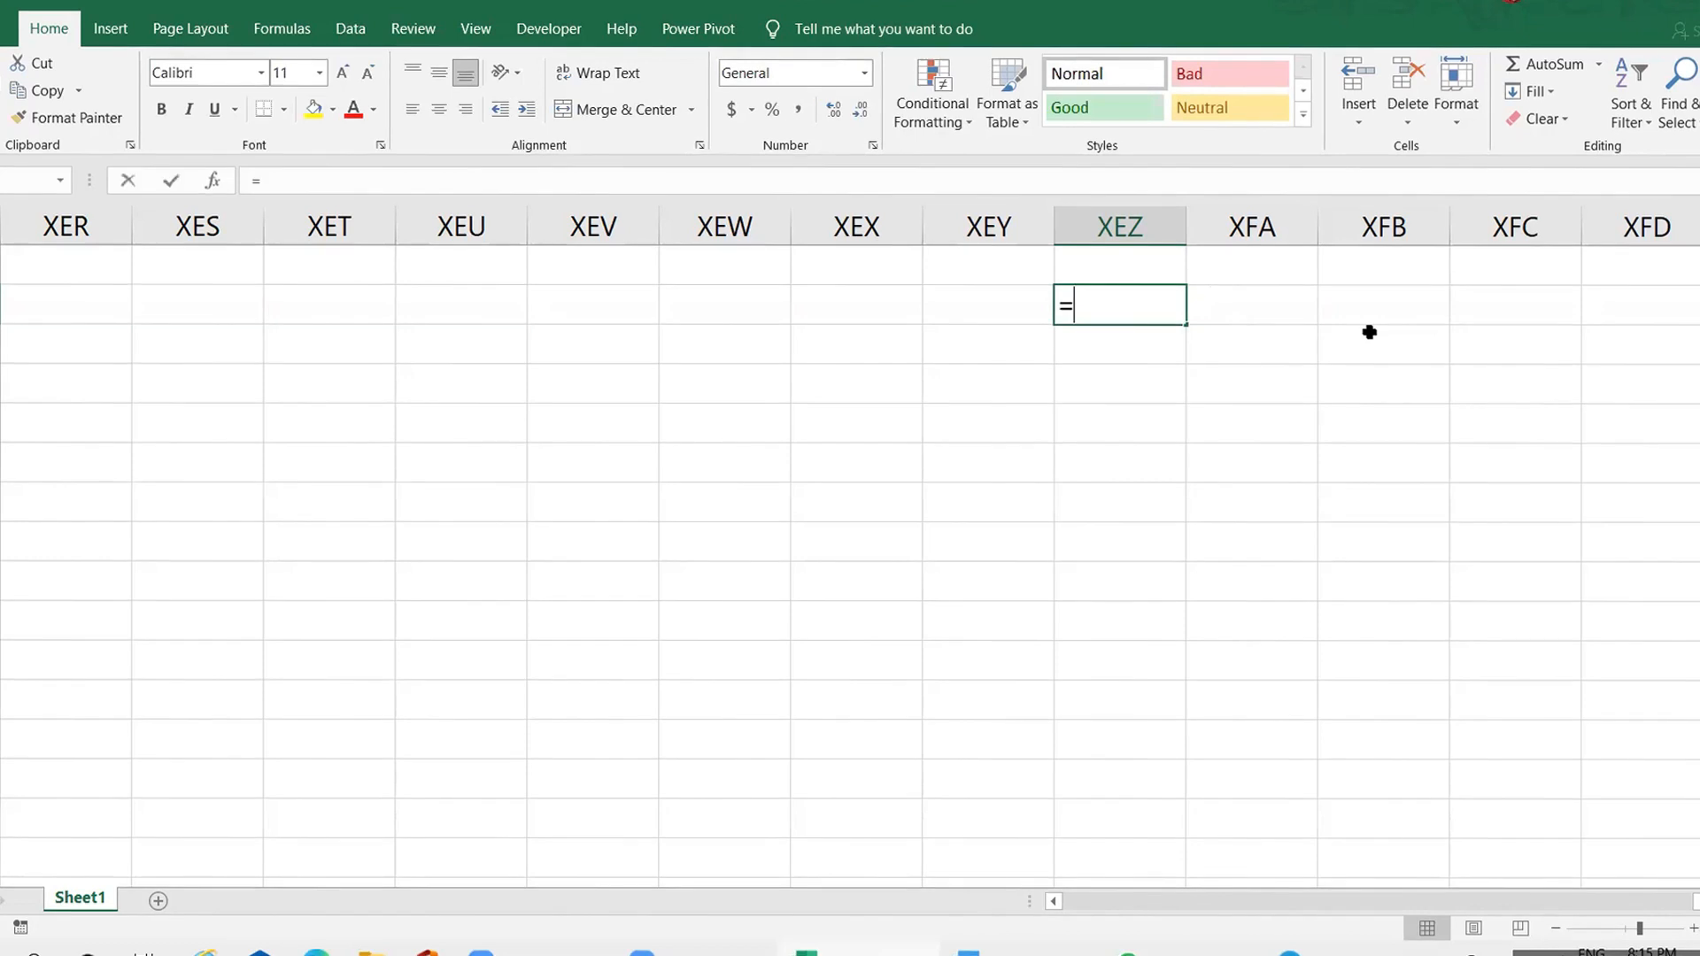
key("BackSpace")
type("l")
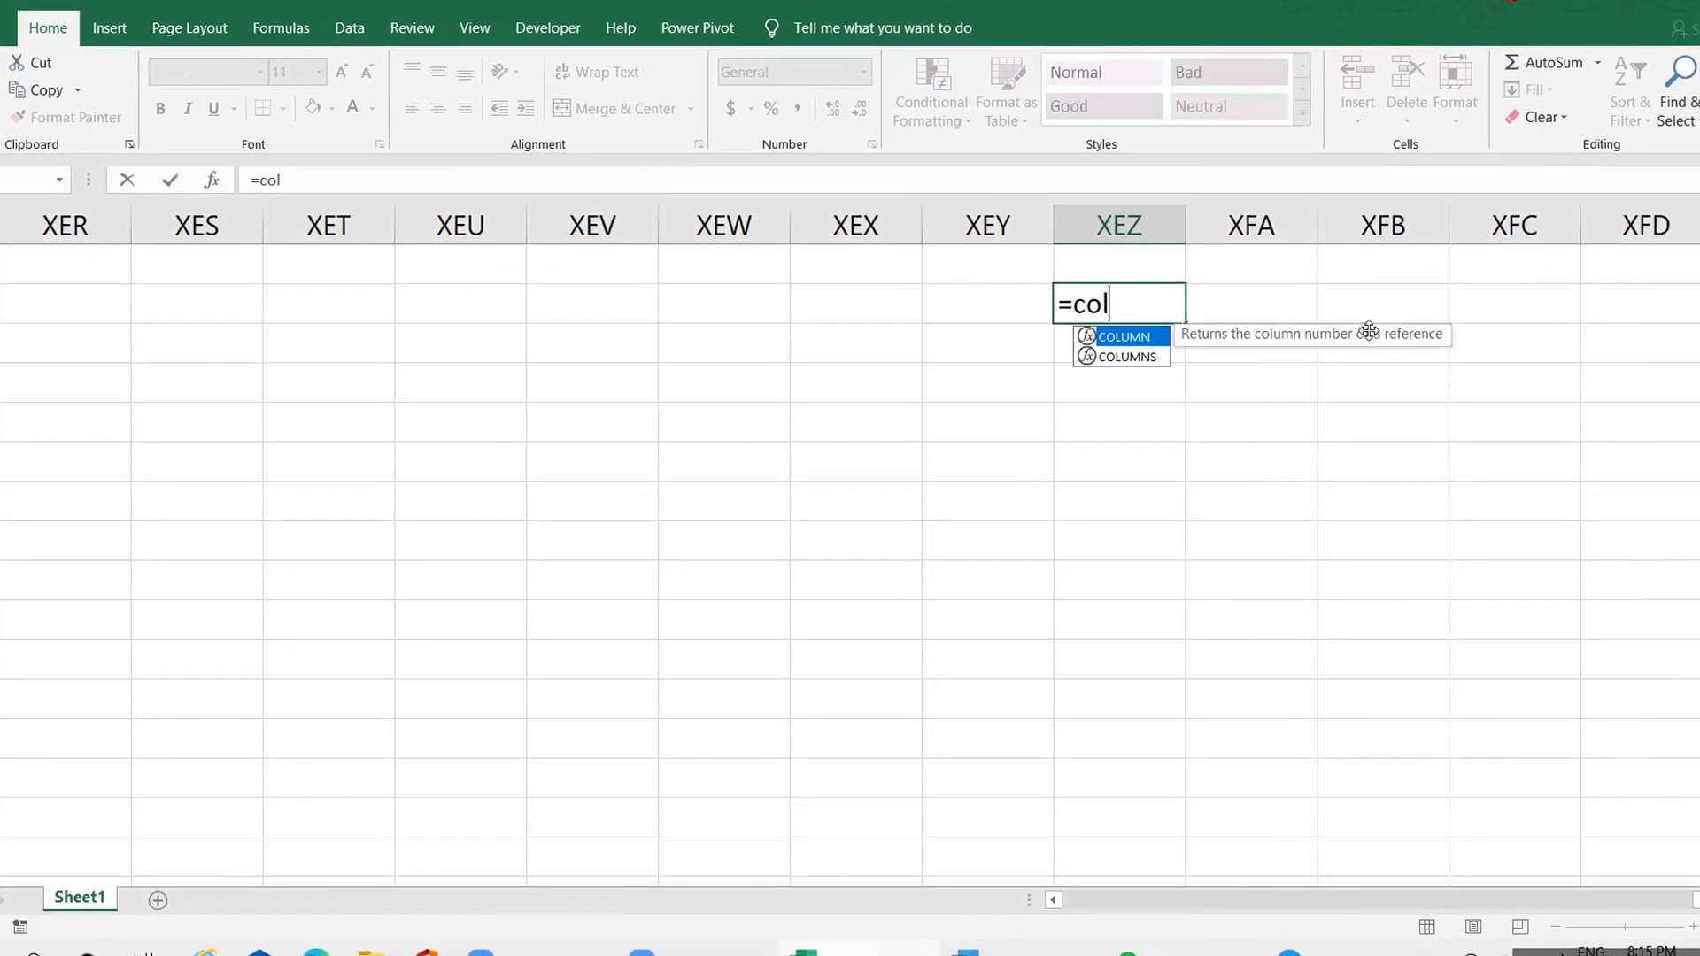
key("Tab")
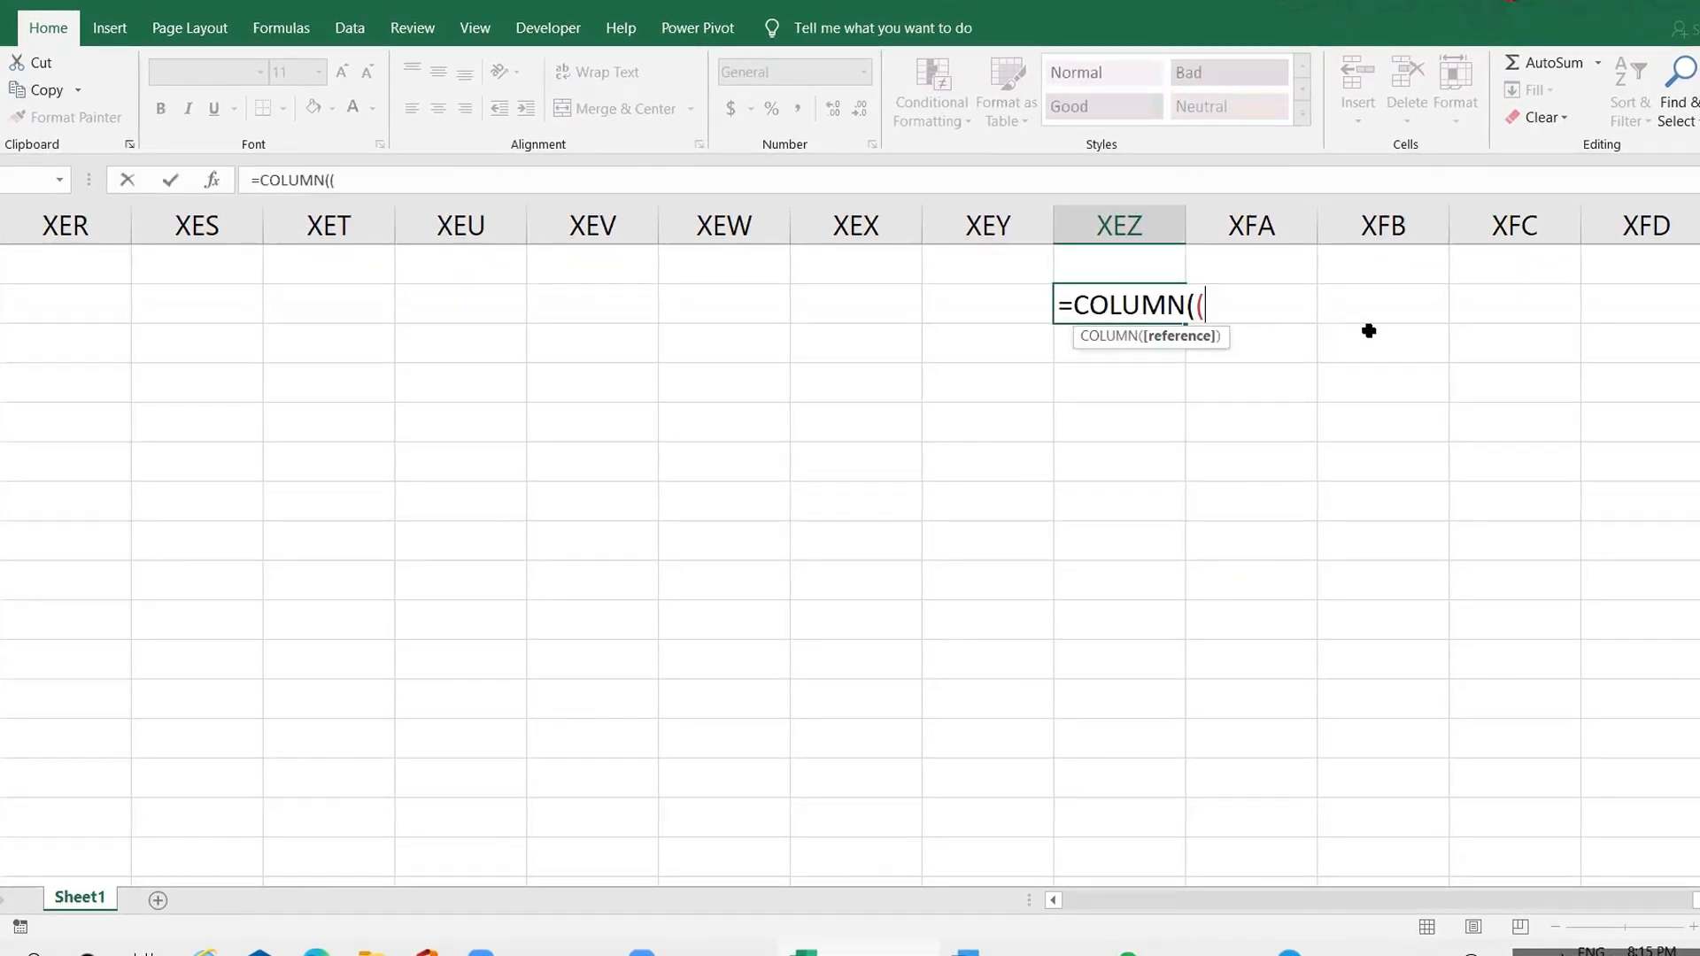
type(")")
key("ctrl+Return")
key("Return")
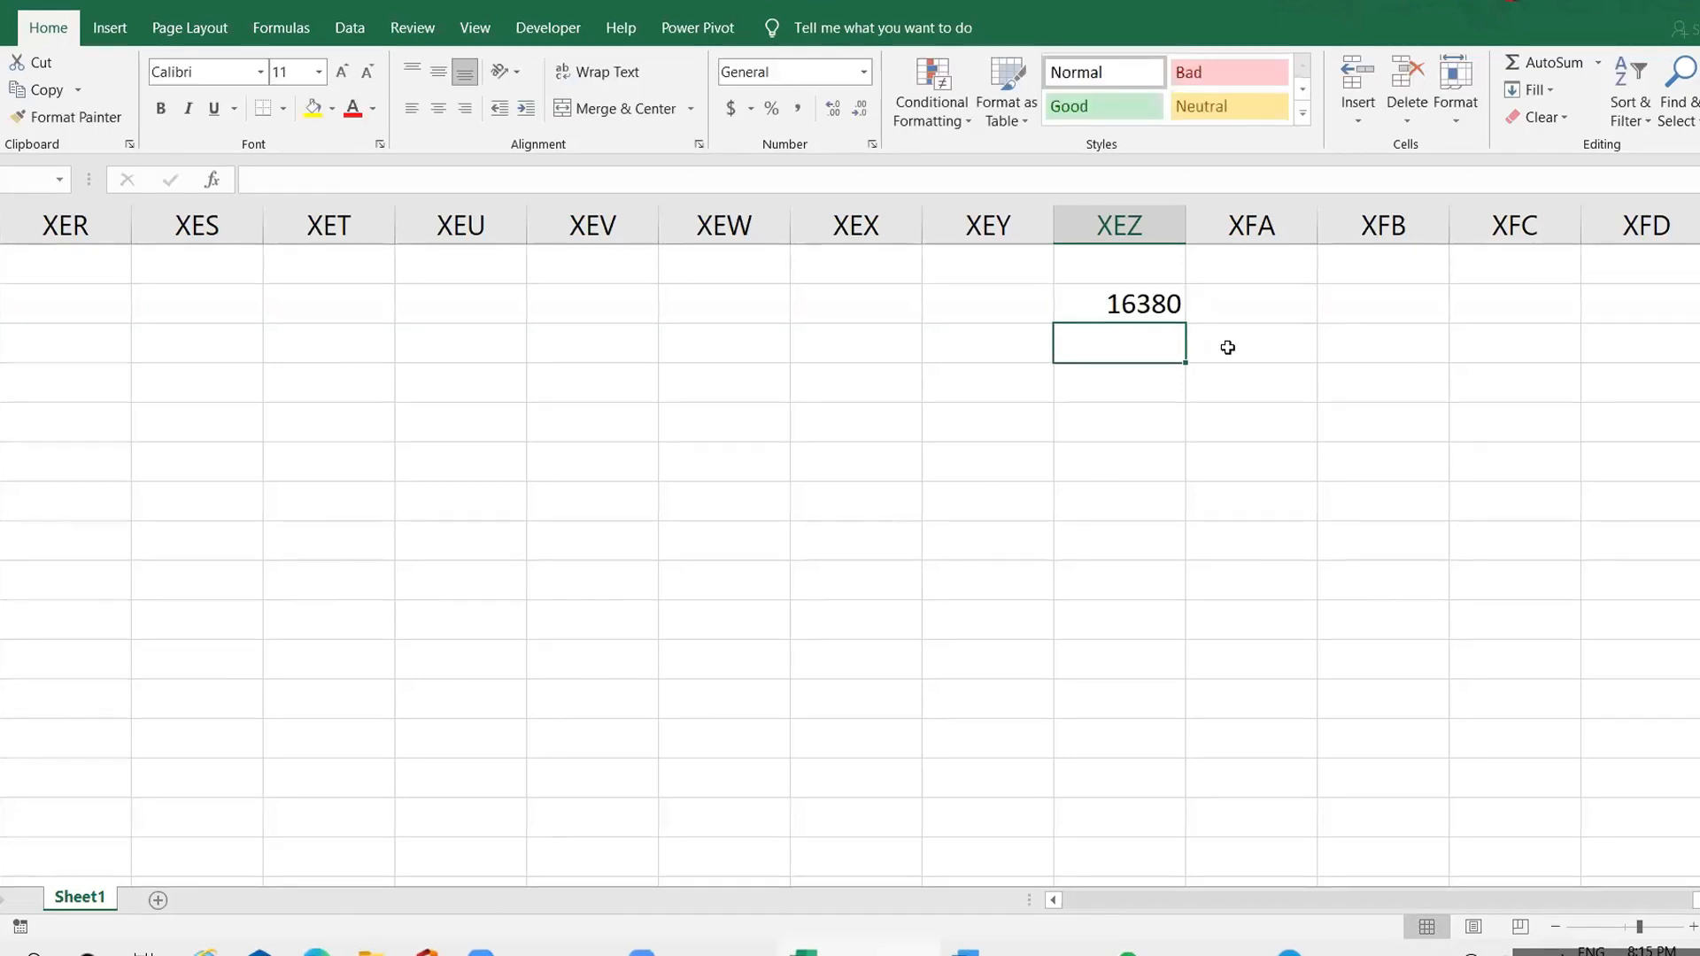
left_click(1122, 296)
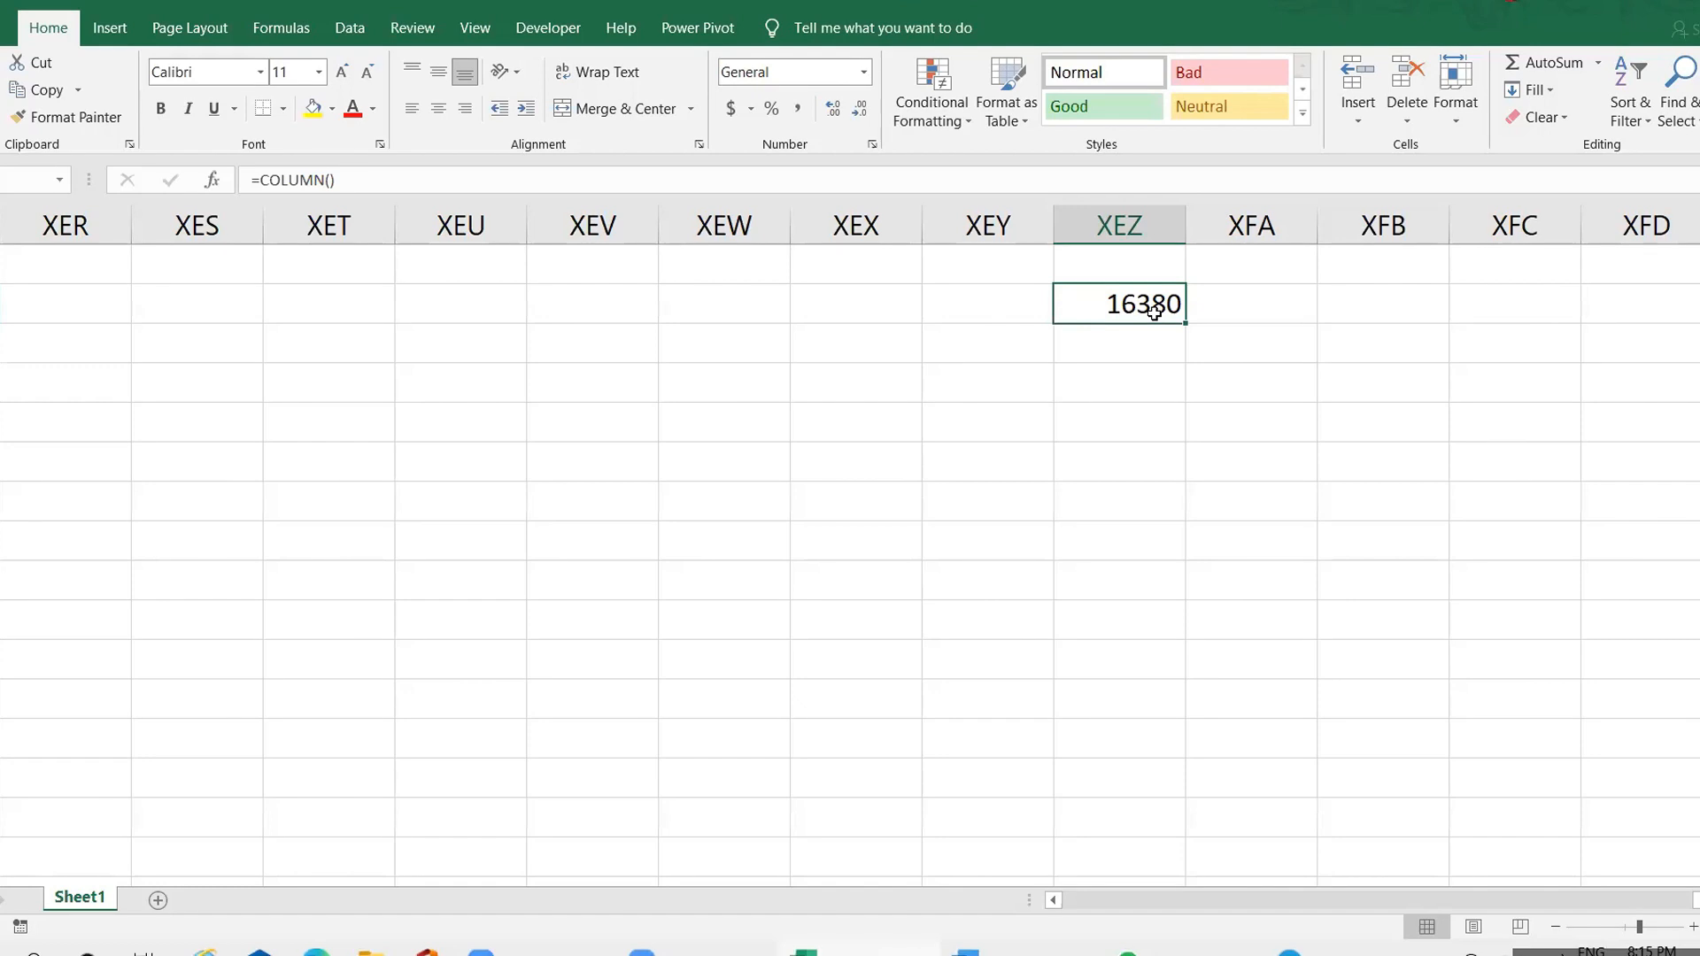
Enter =COLUMN() in cell XFD2 to get the last column's number, and select the cell again
left_click(1627, 291)
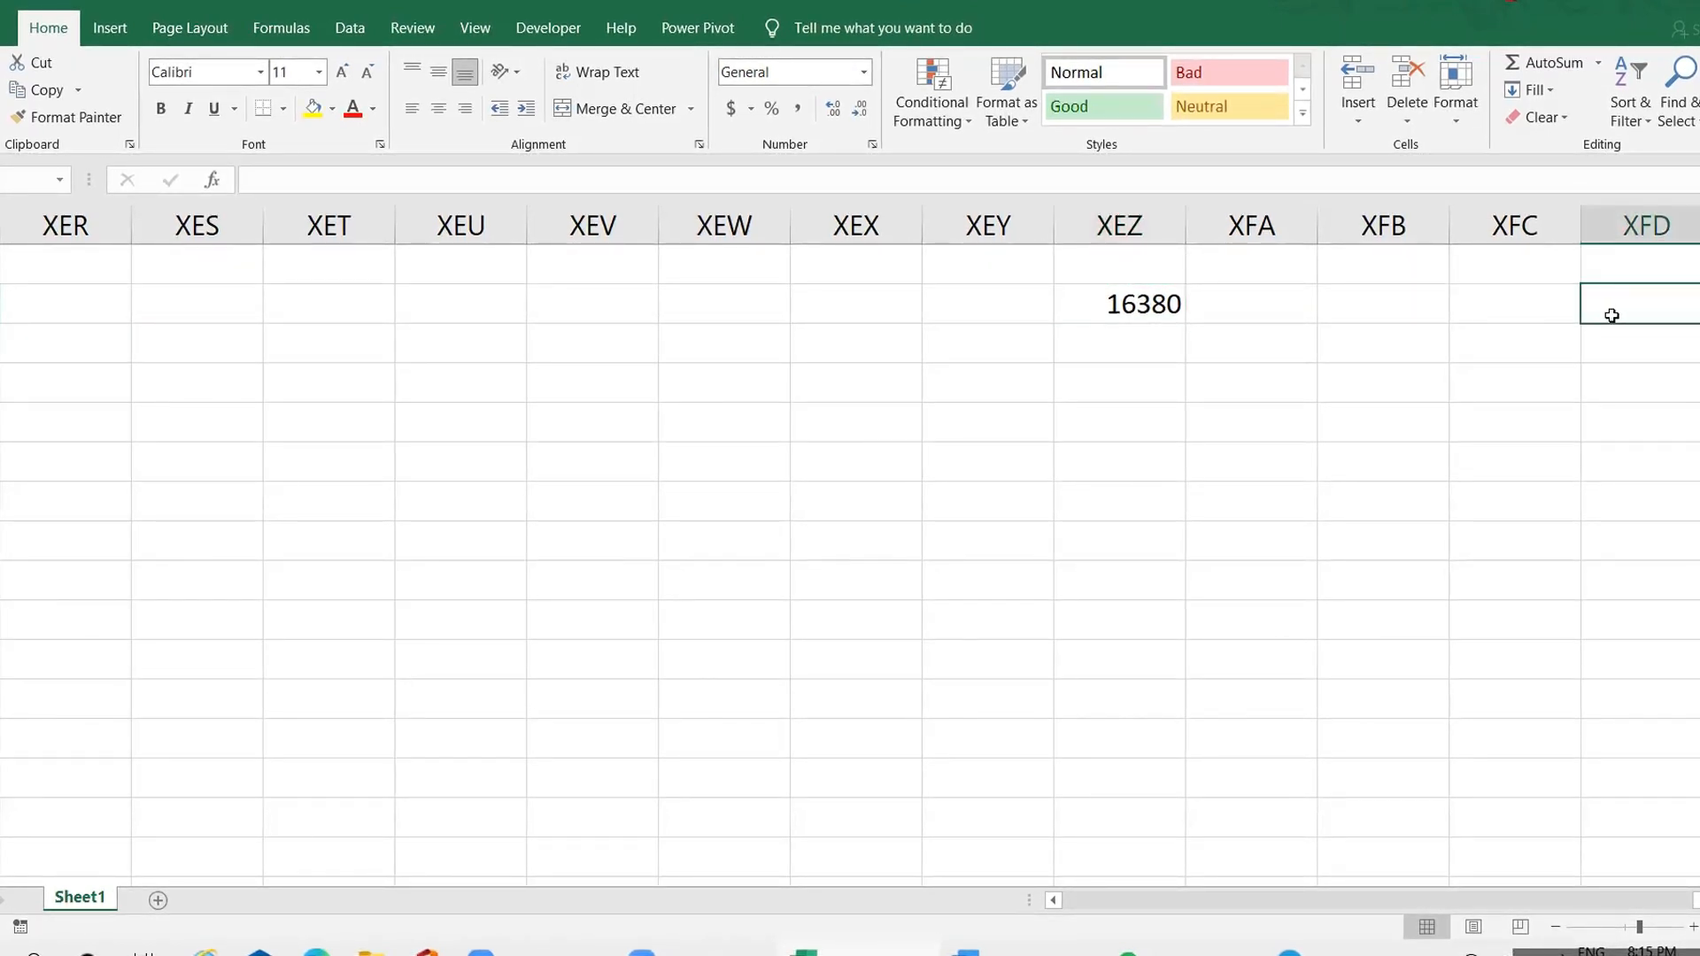
type("=column()")
key("Return")
left_click(1617, 315)
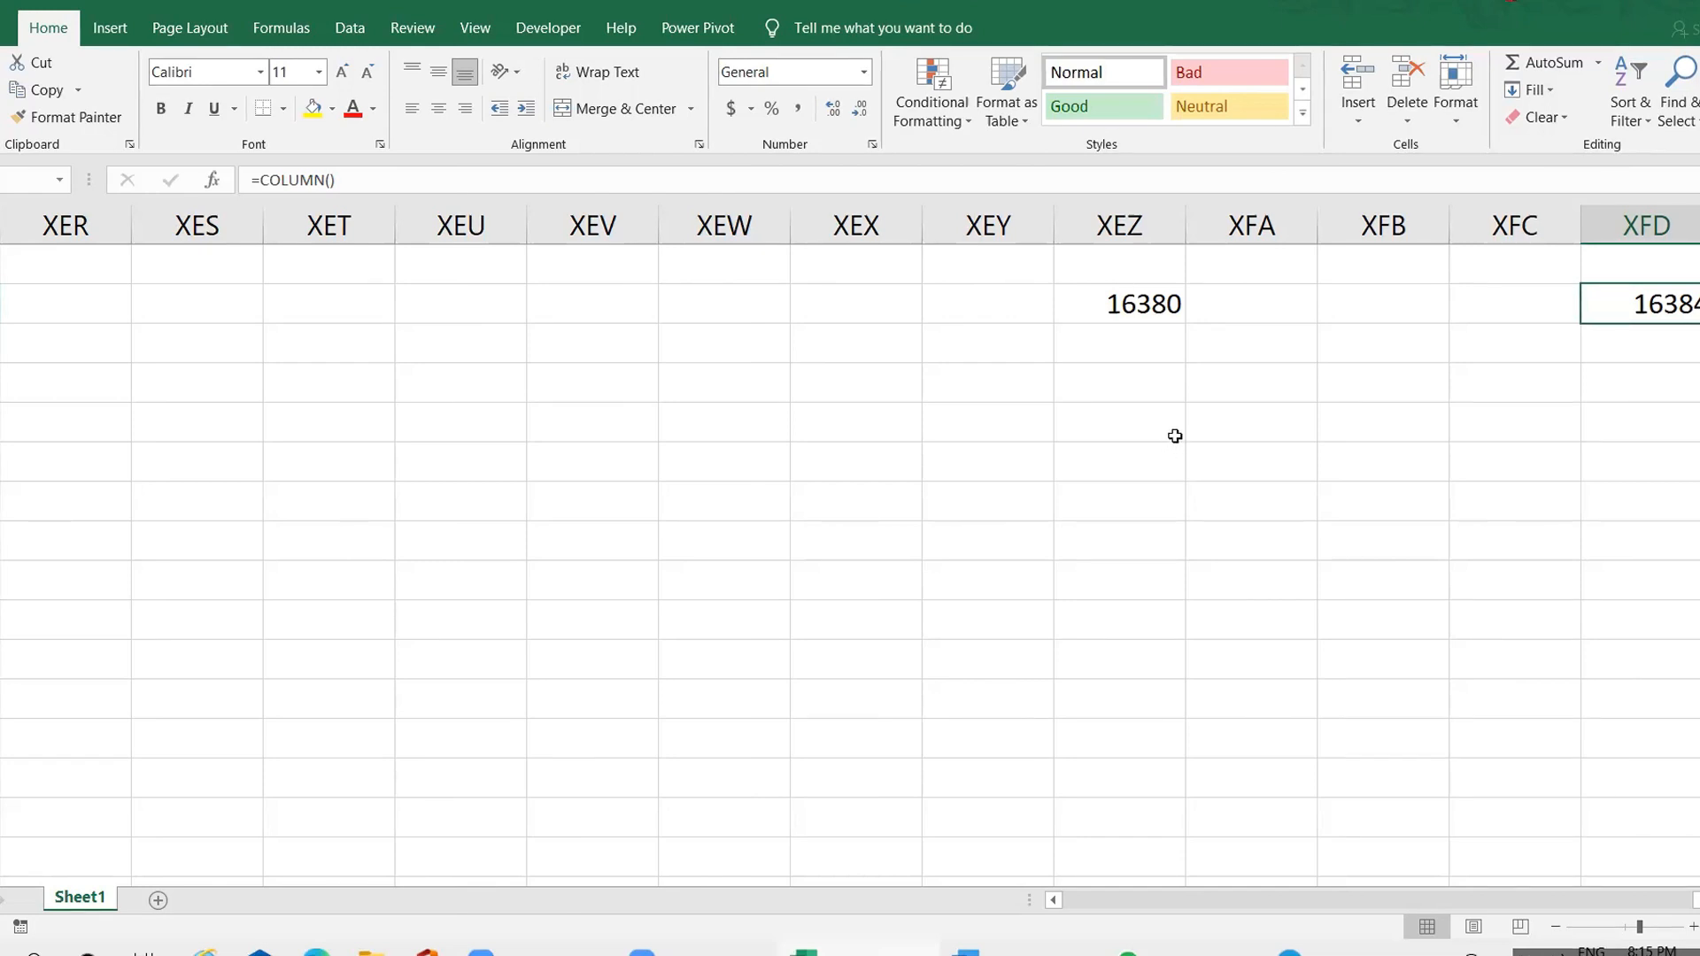
Display the COLUMN formula inside cell XFD2, then leave it without changes by selecting XFC2
double_click(1613, 306)
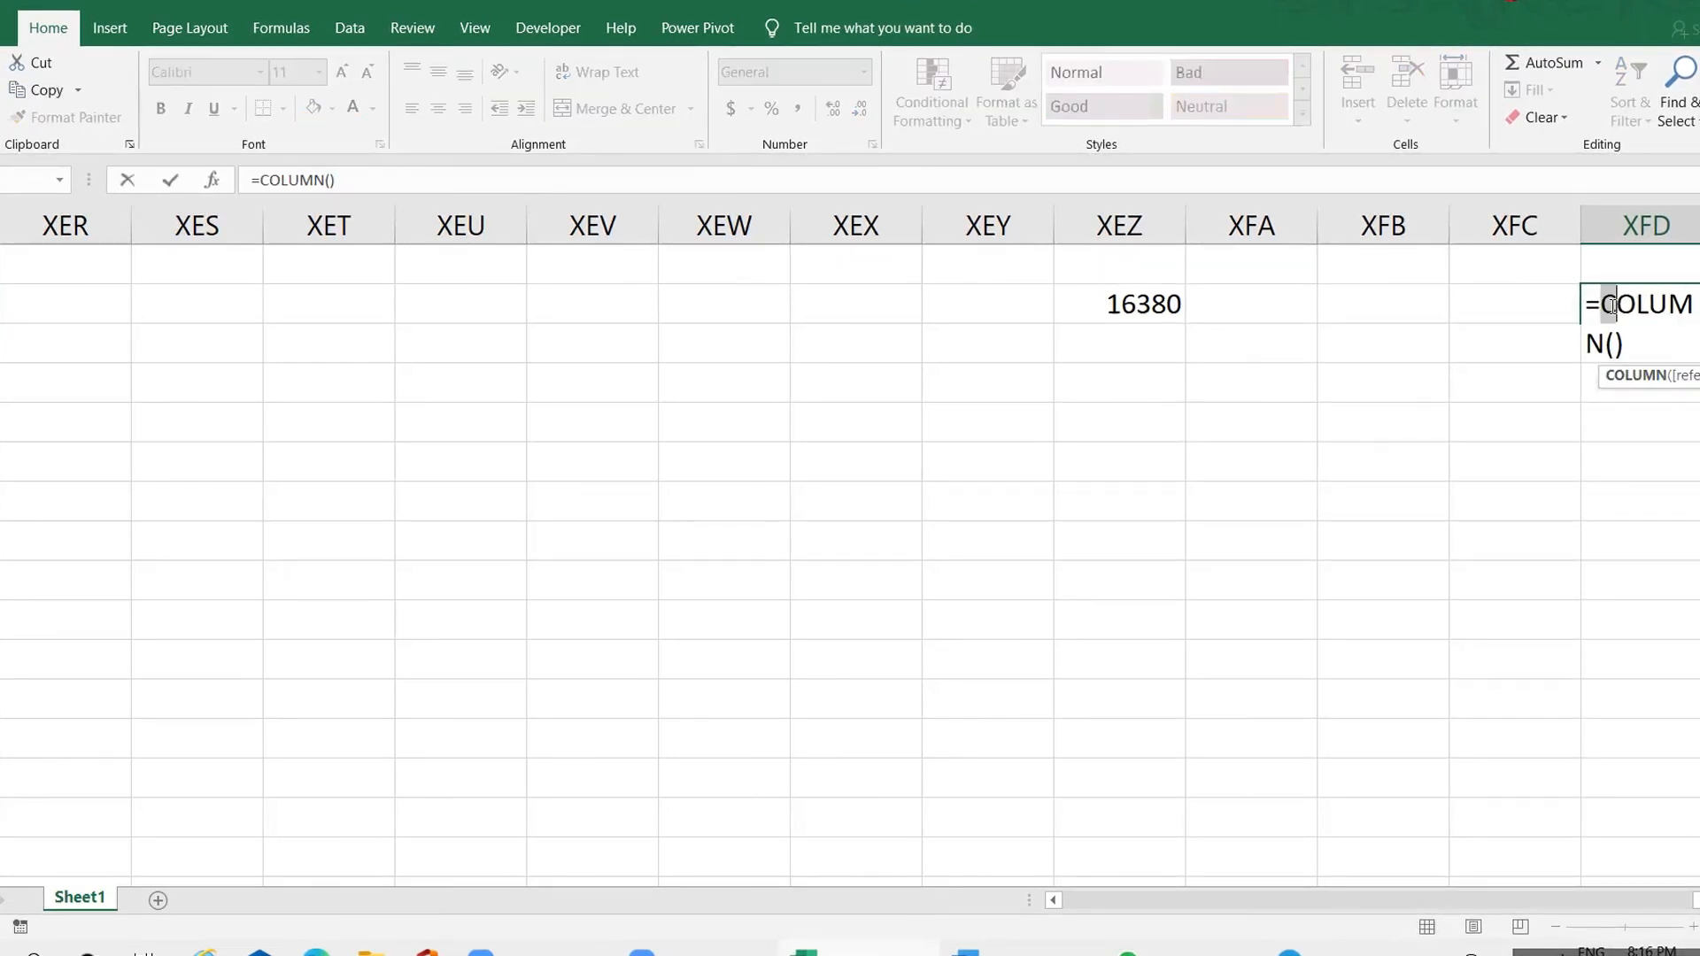
left_click(1649, 344)
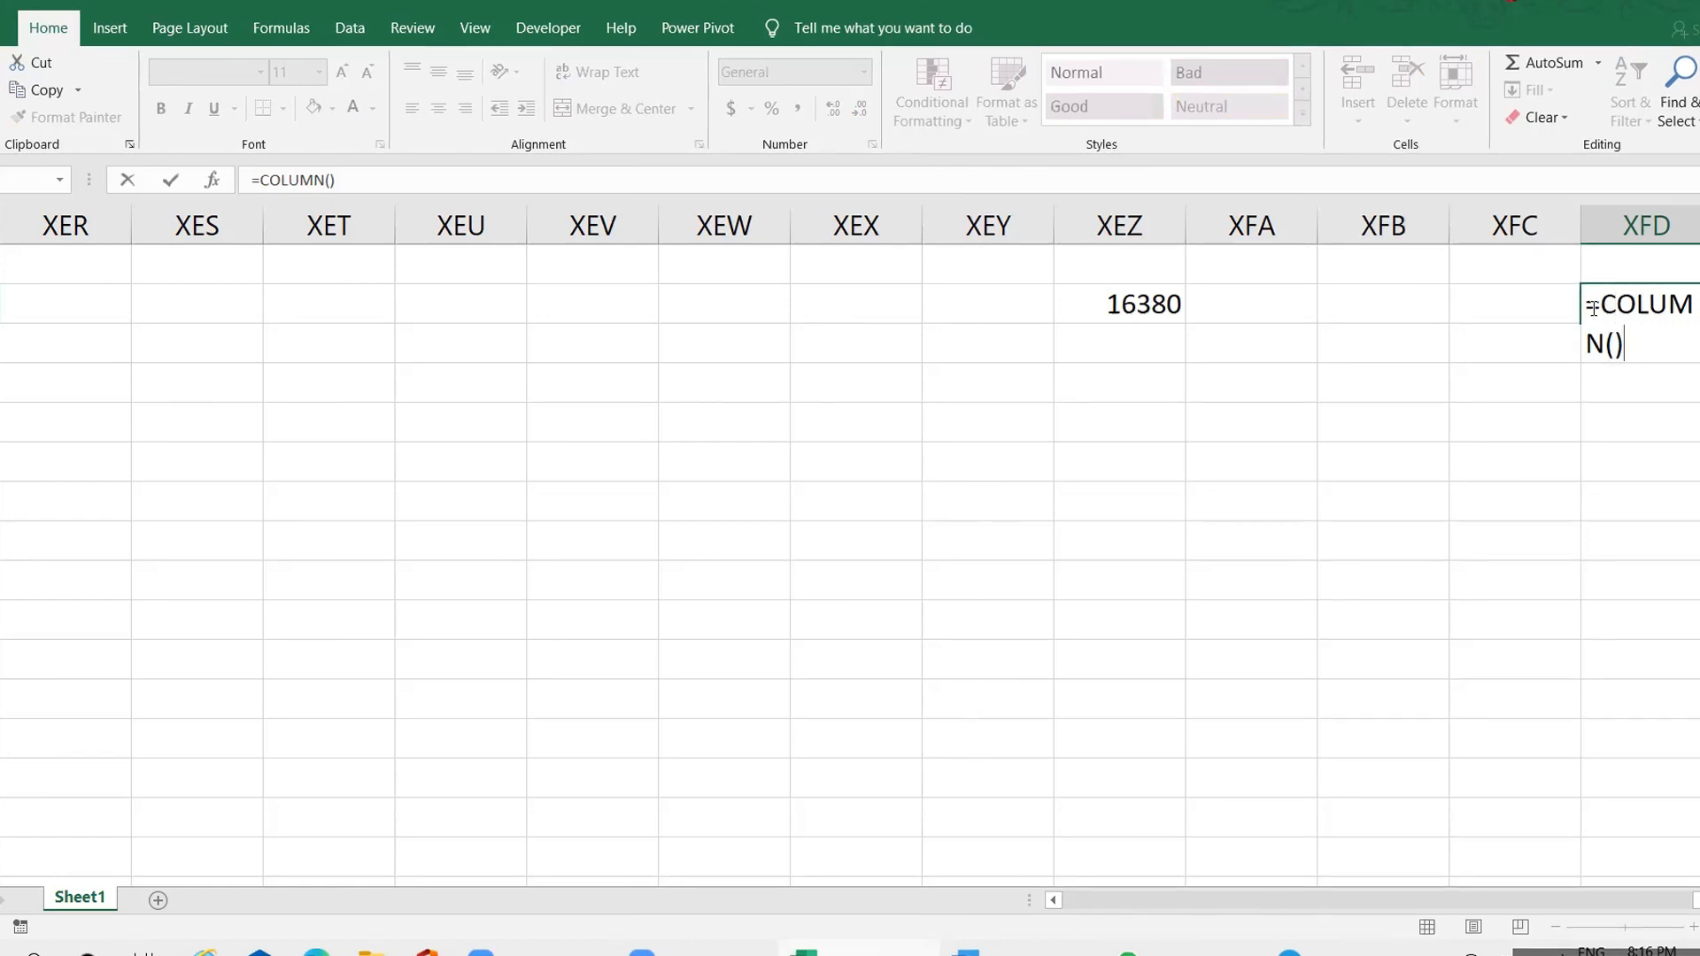
left_click(1468, 319)
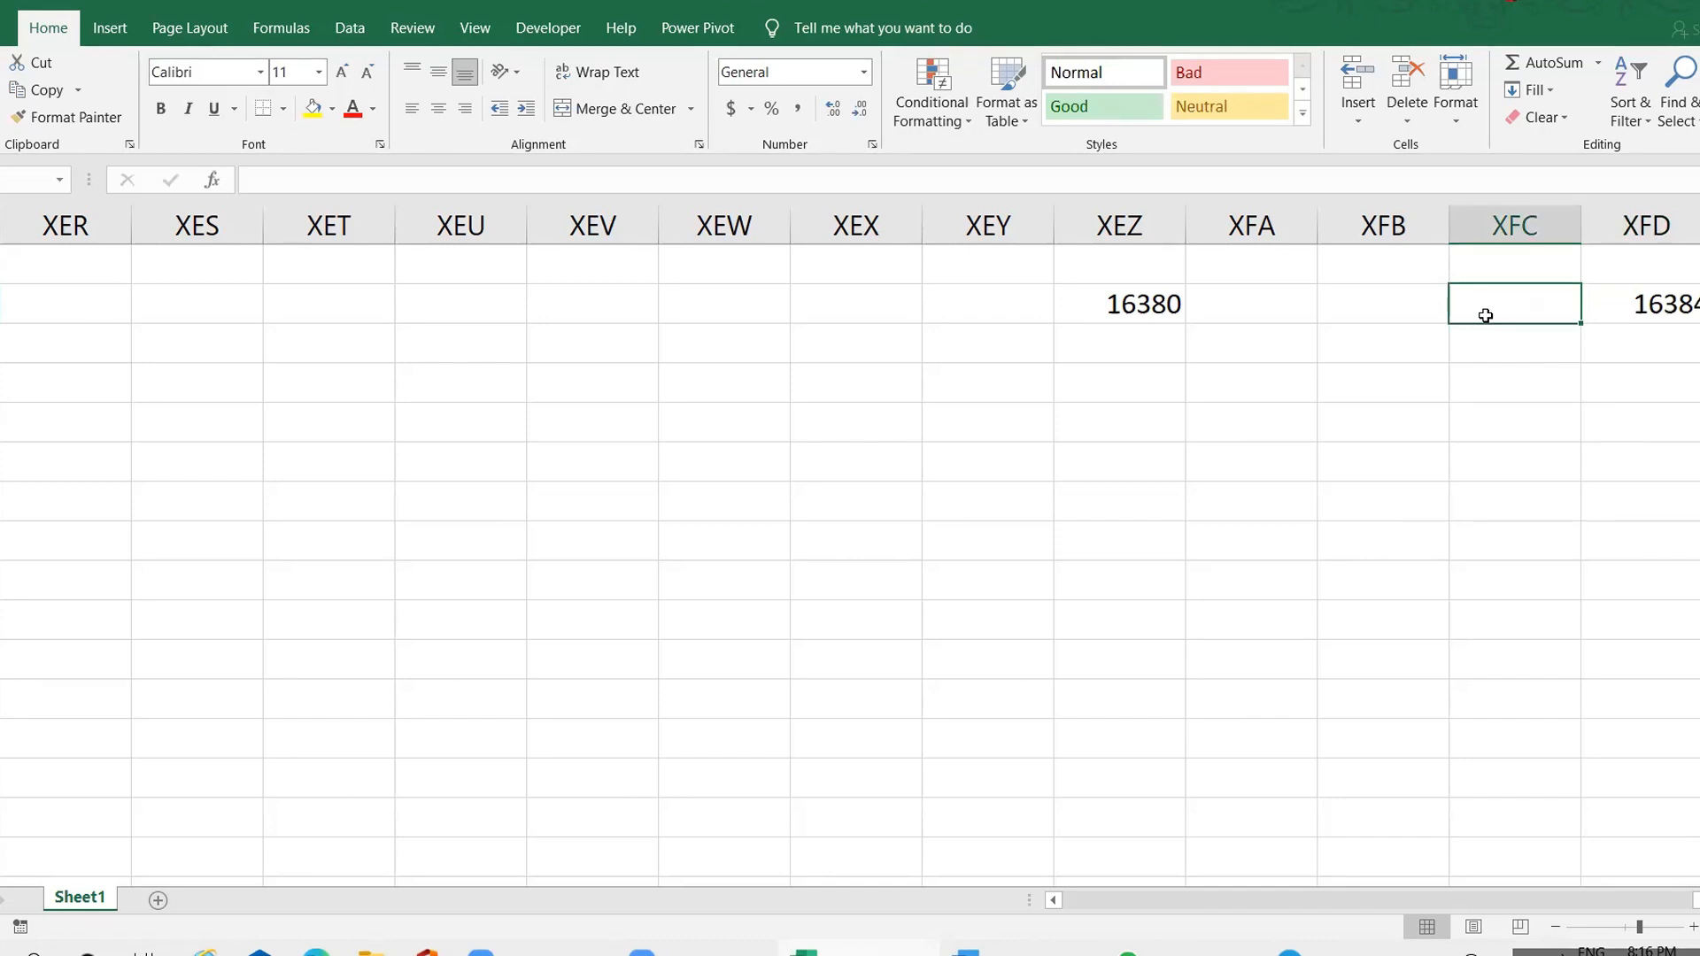
Return from the last columns to column A at the start of the sheet and select cell B16
key("ctrl+Left")
key("ctrl+Left")
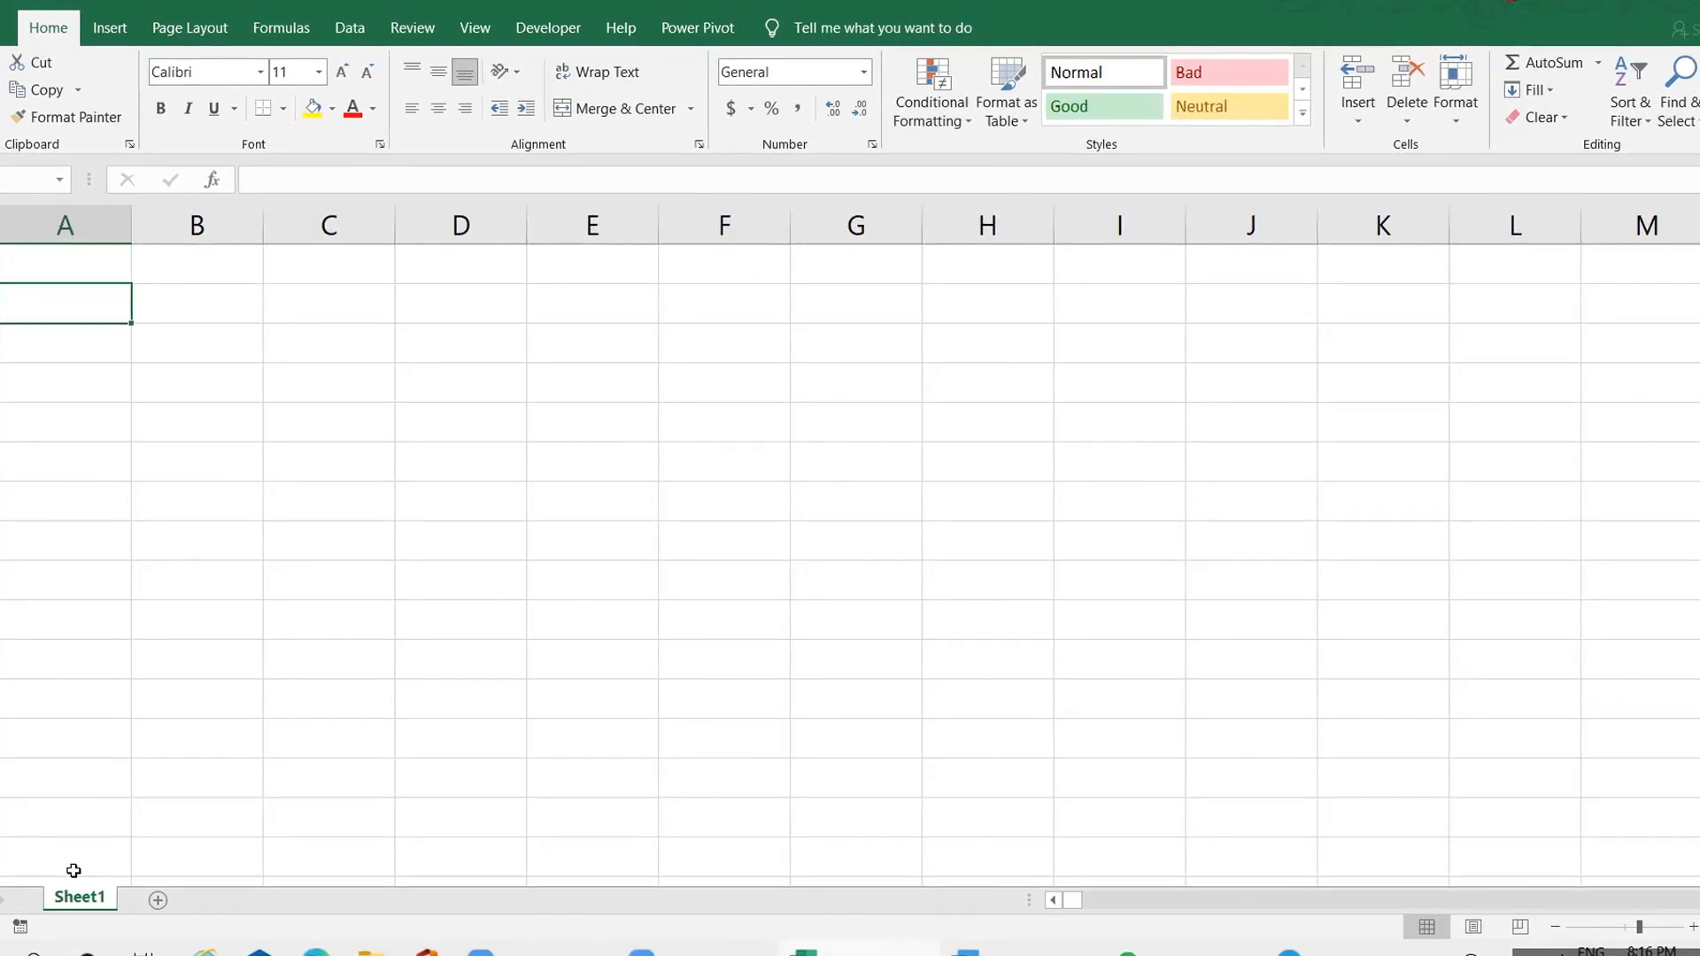
key("Down")
key("Down")
left_click(127, 795)
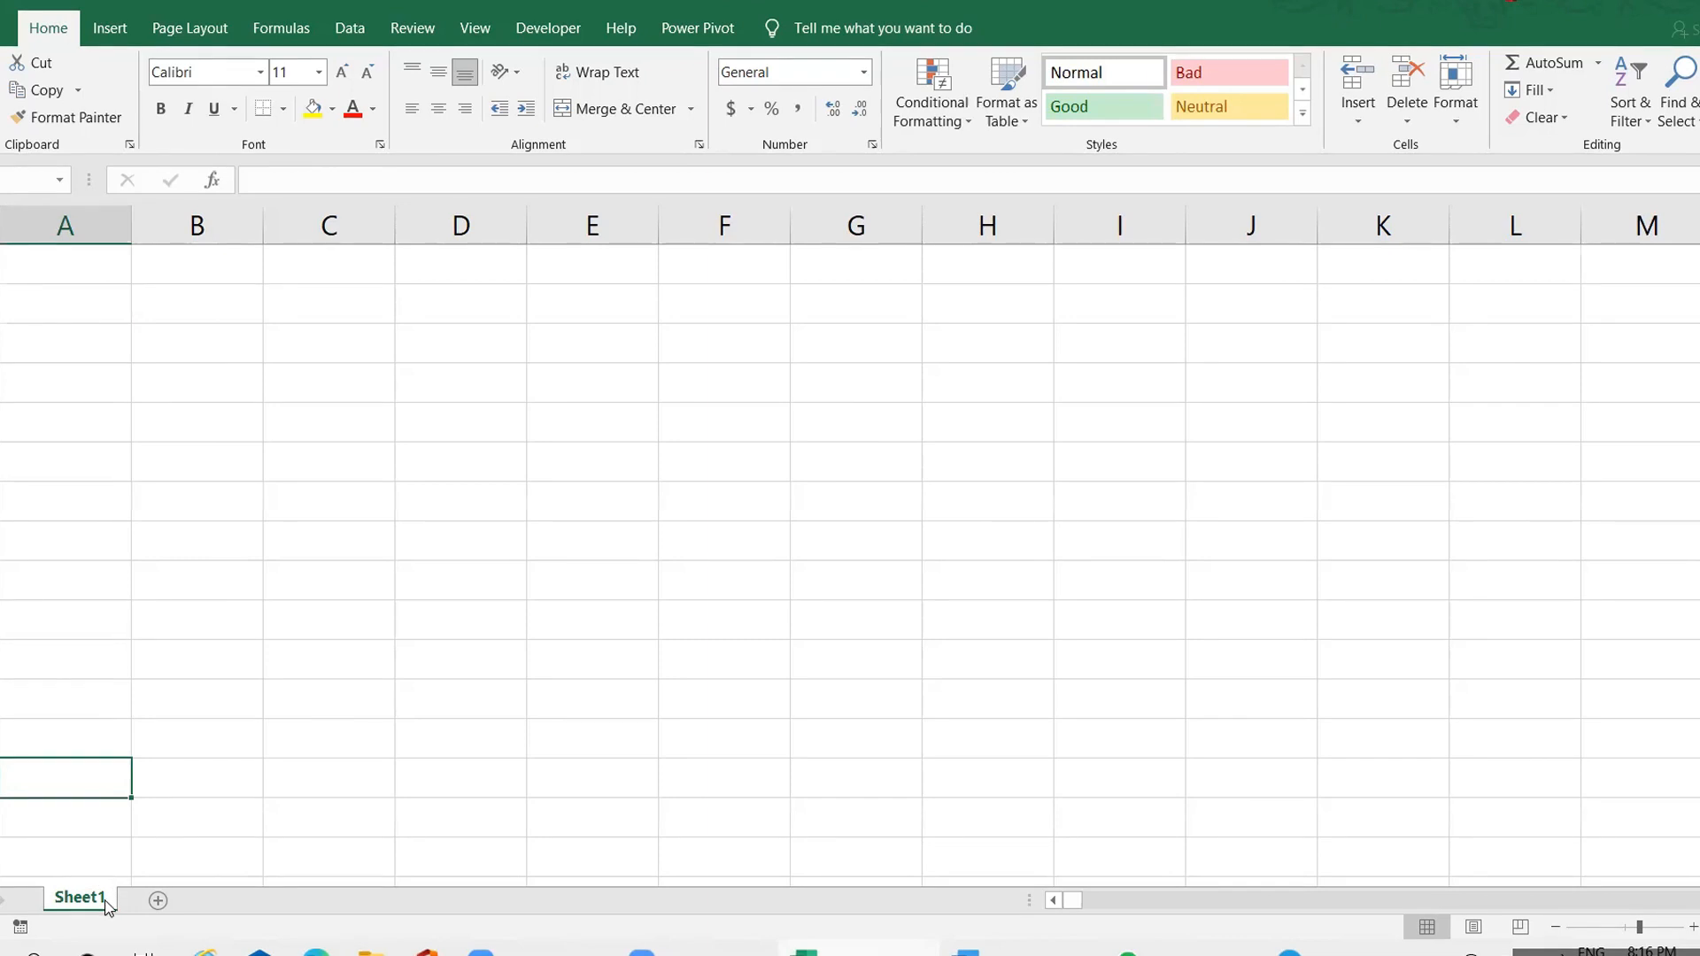
left_click(173, 849)
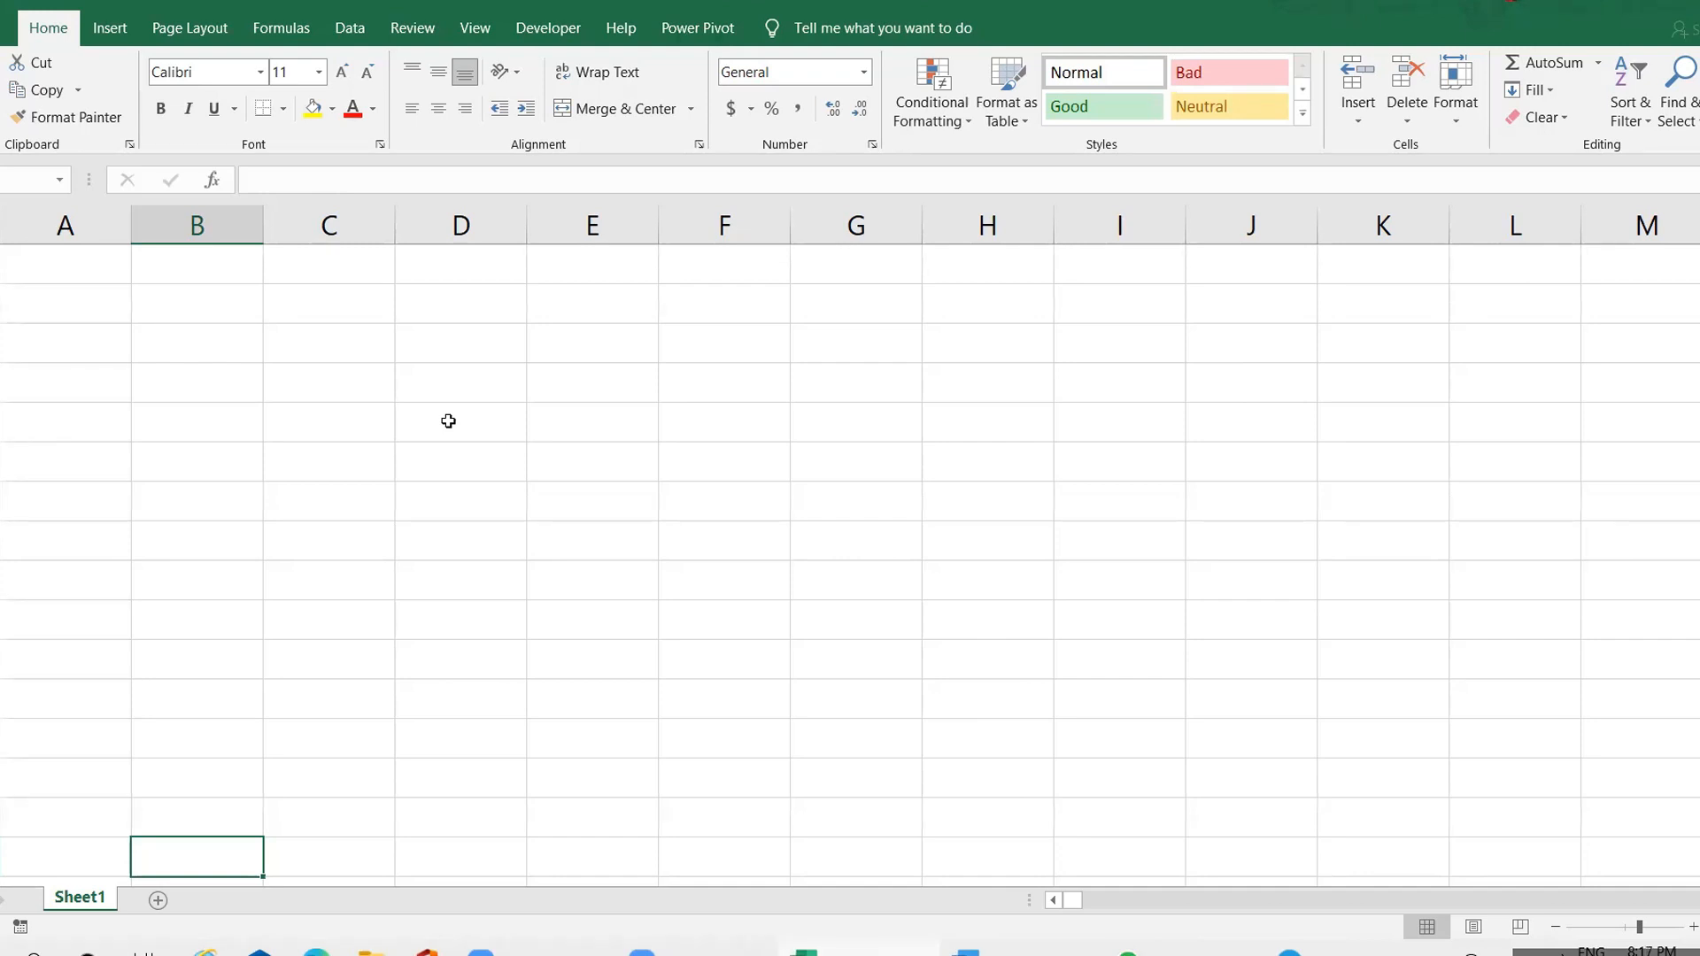
left_click(504, 376)
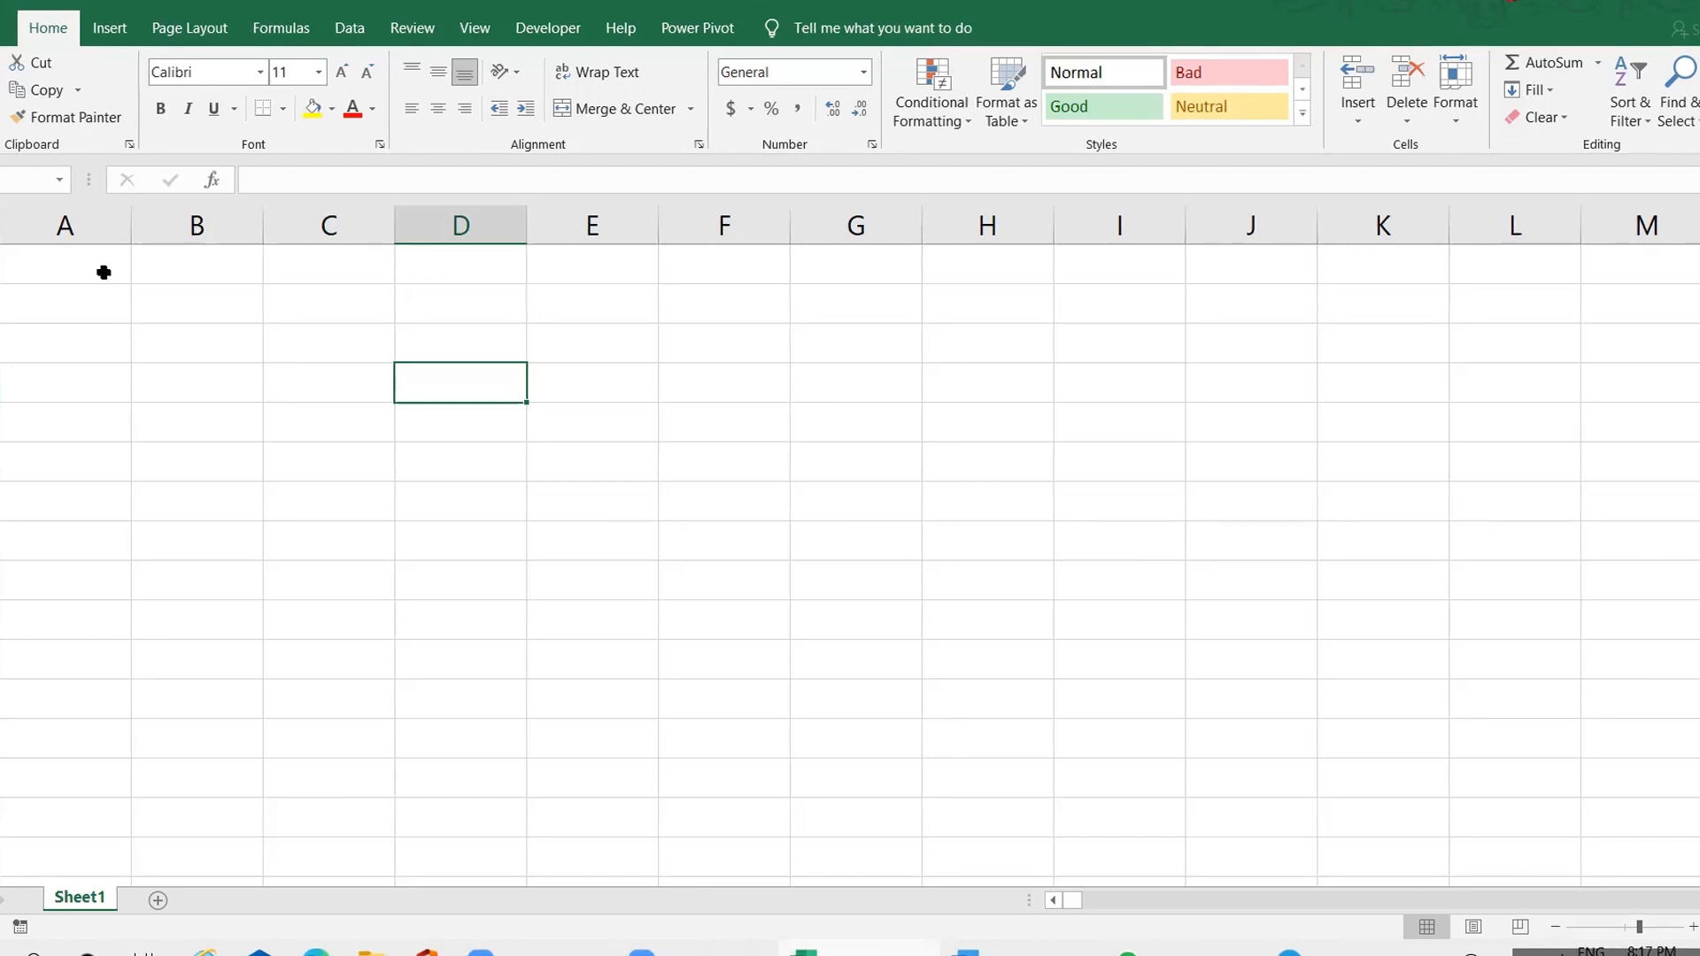
left_click(72, 263)
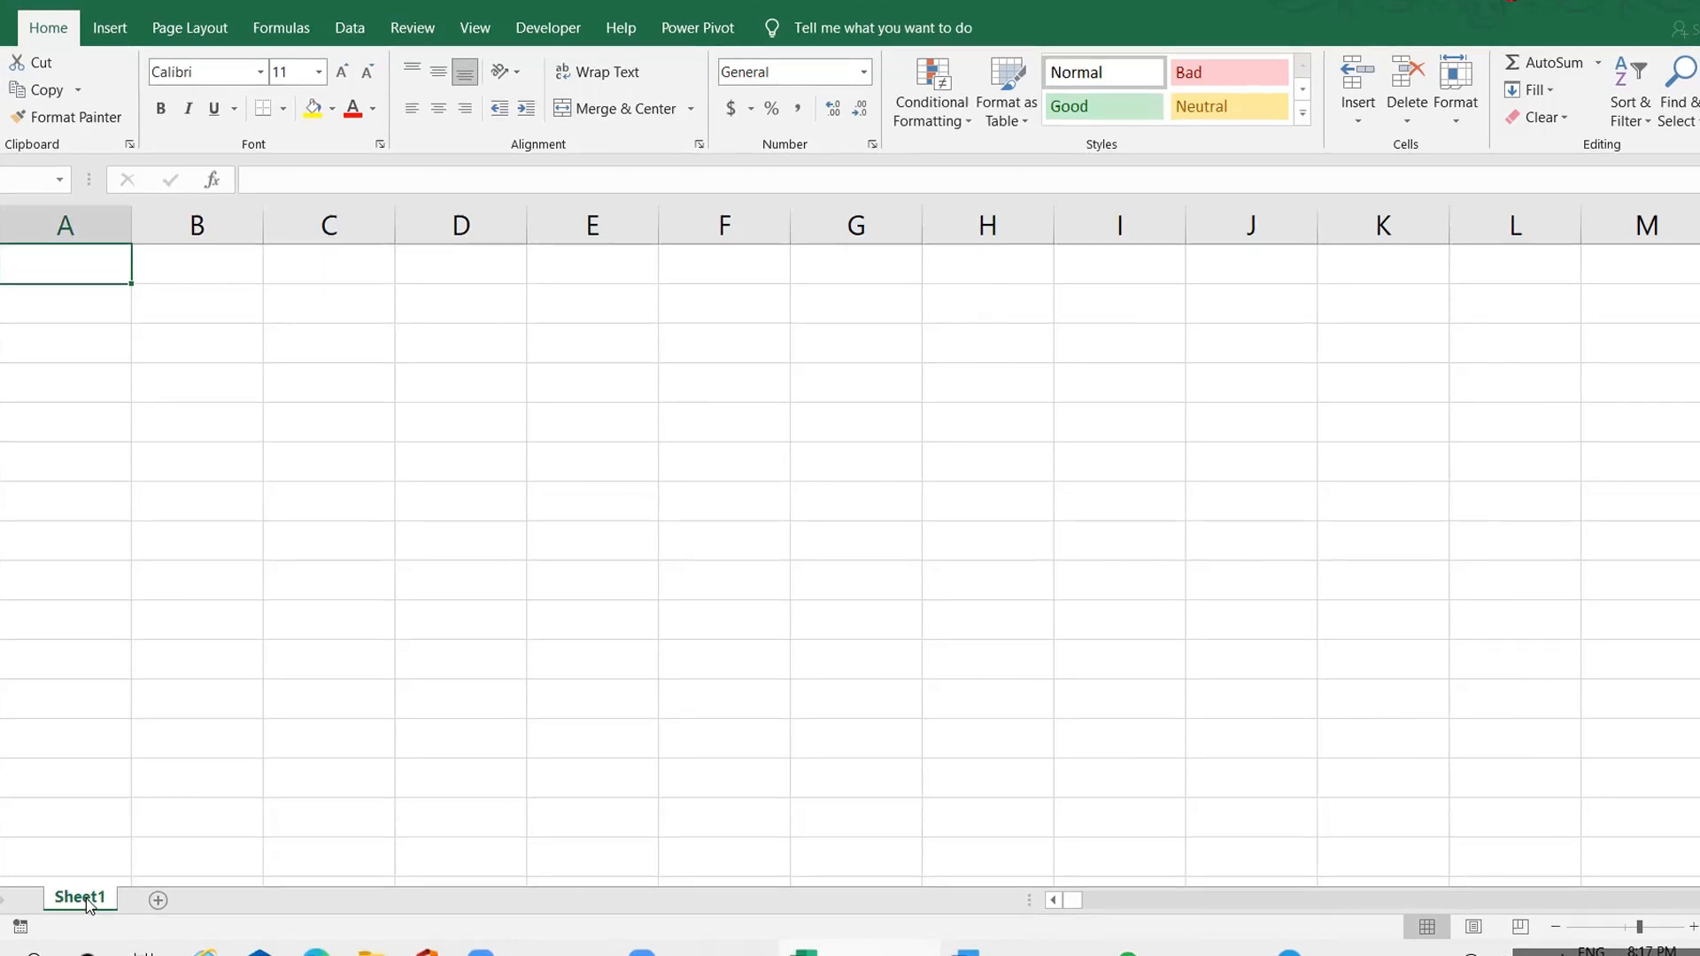
left_click(270, 621)
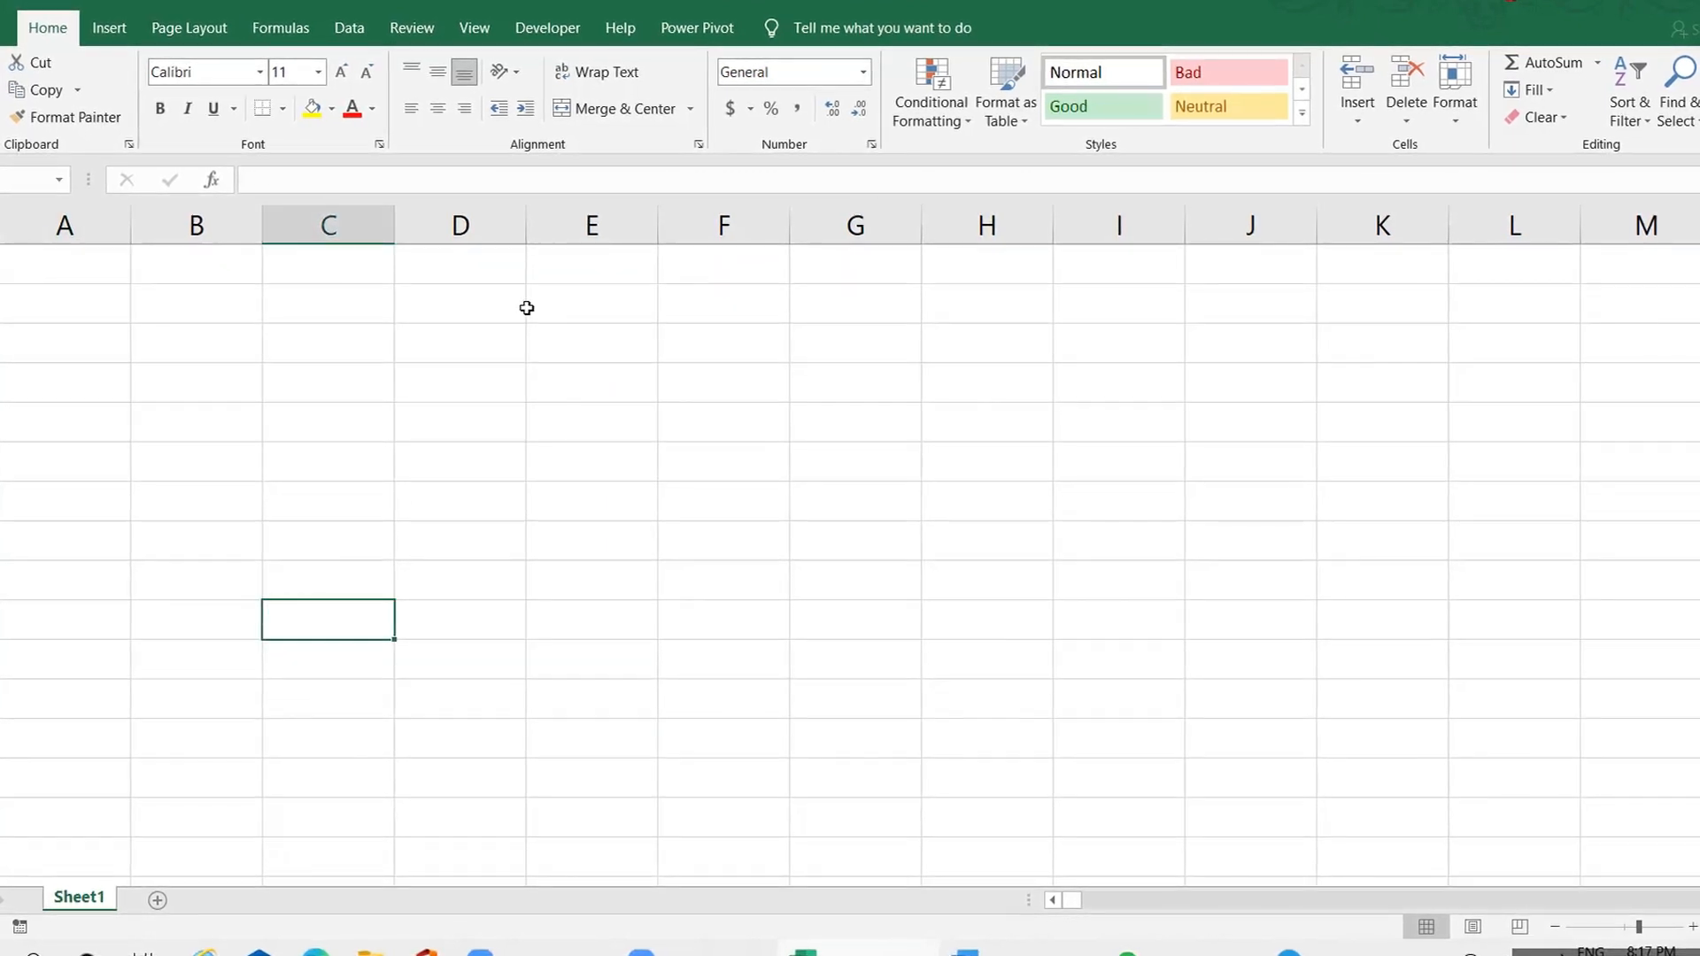
Enter the headings Worksheet in cell D3 and Workbook in cell E3
left_click(461, 329)
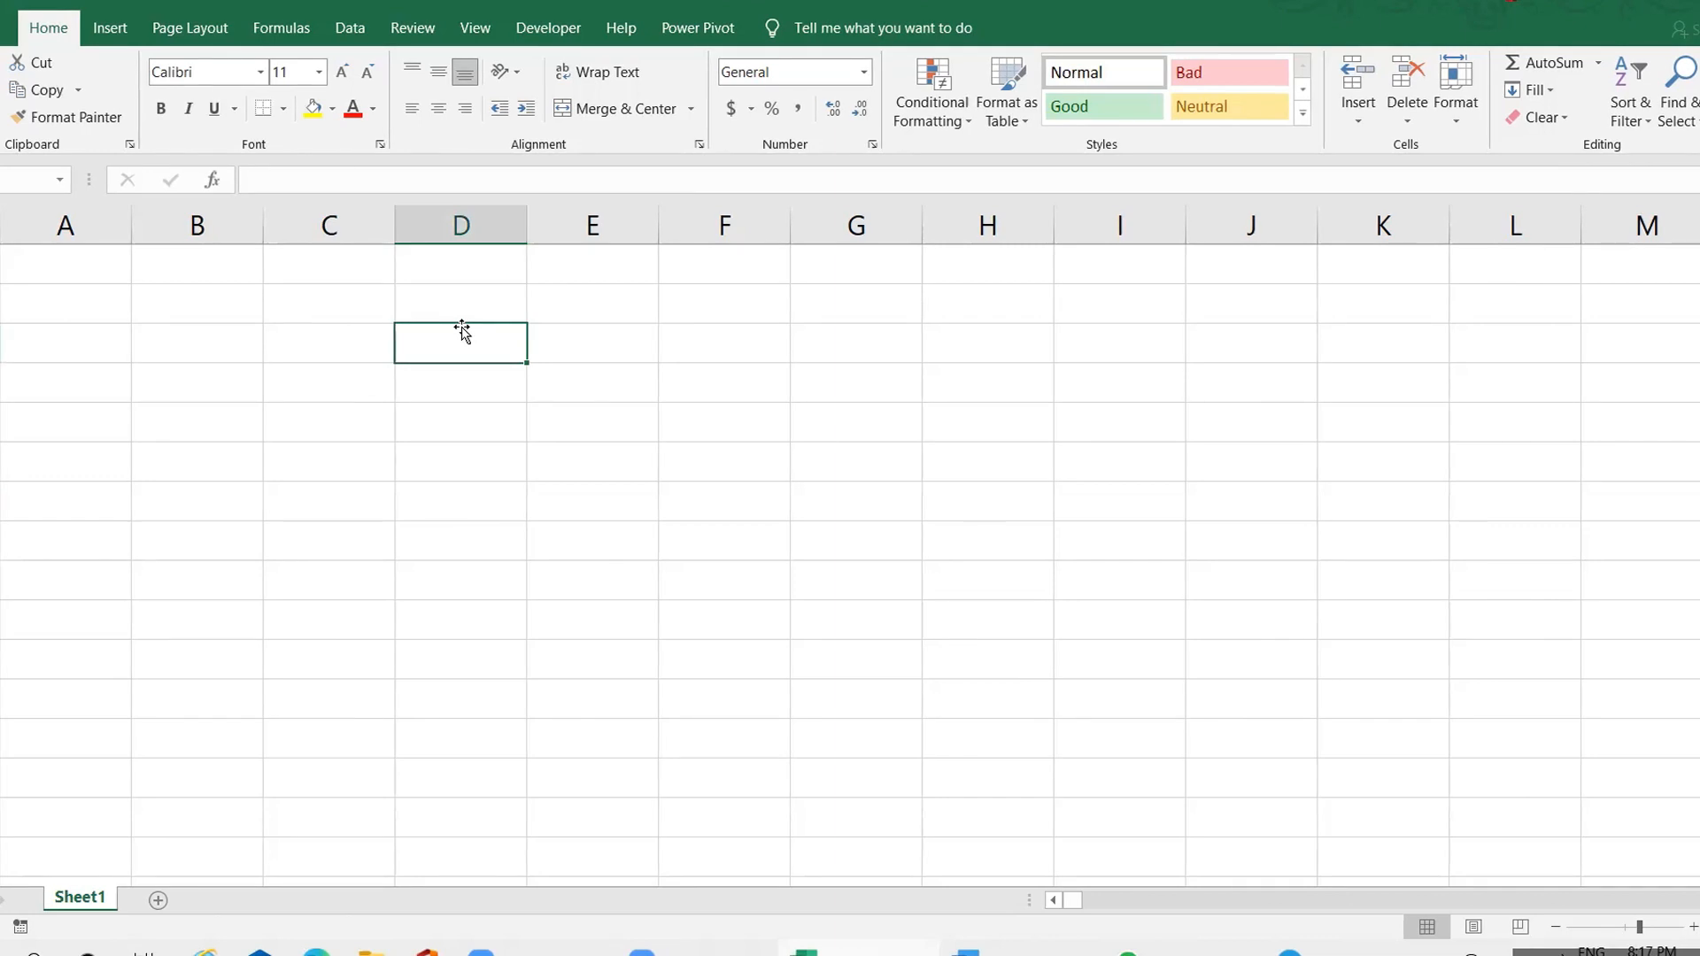
type("Worksheet")
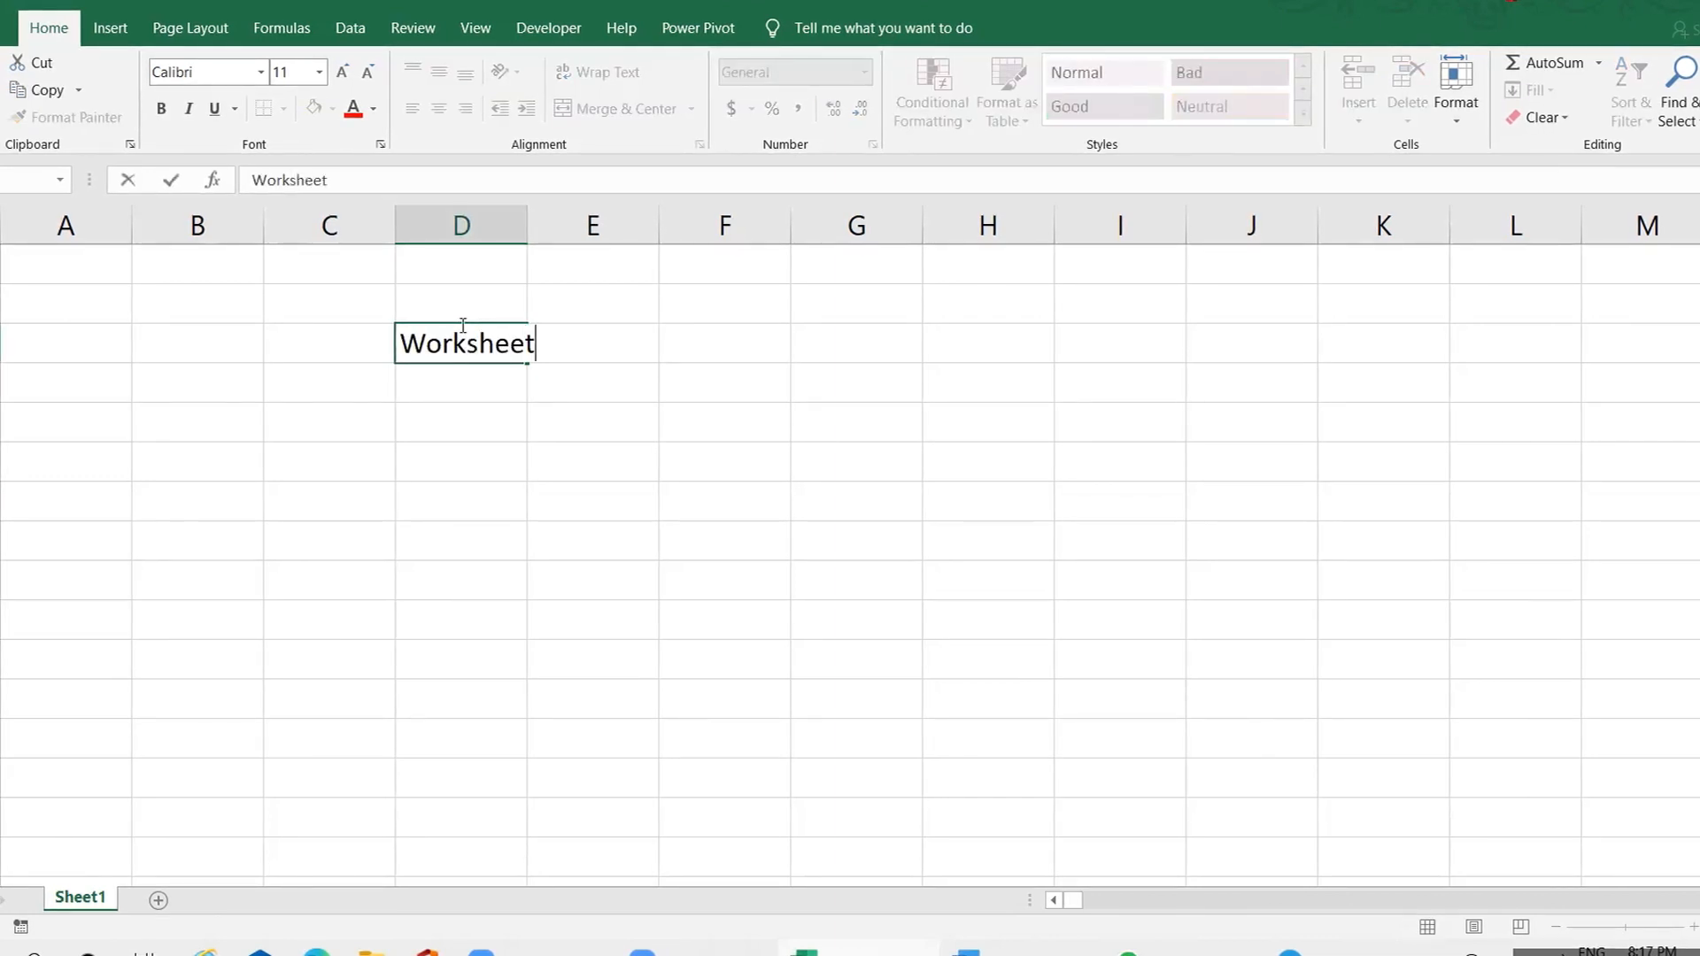
key("Tab")
type("Workbook")
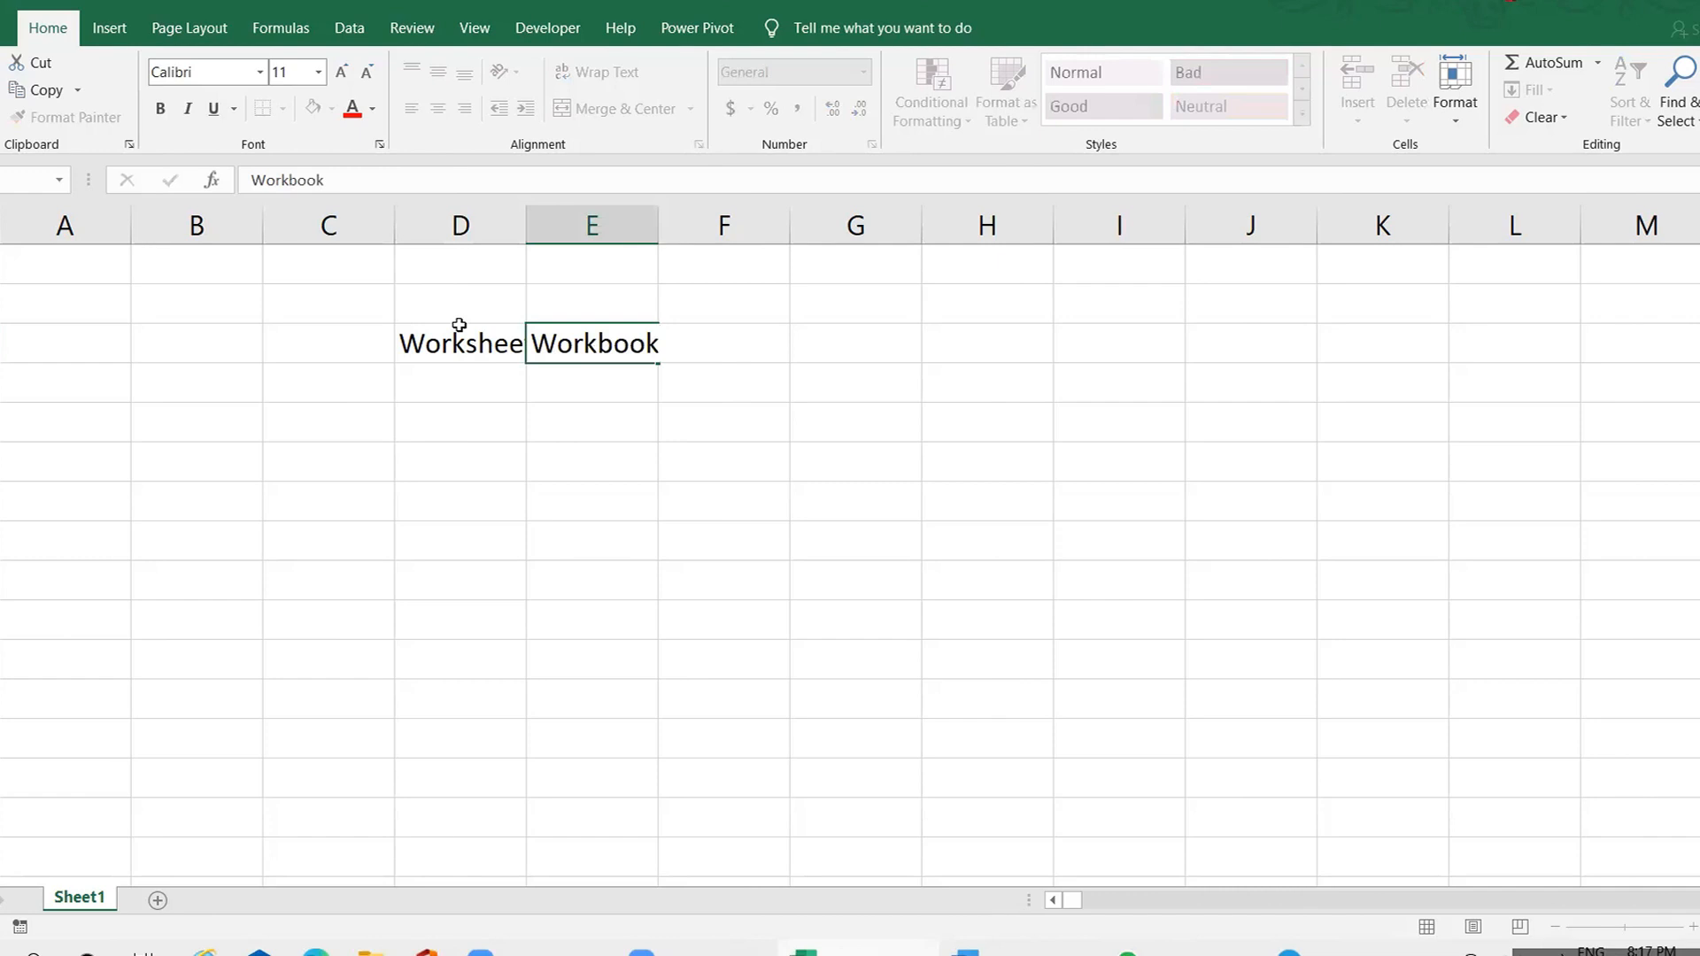
key("Return")
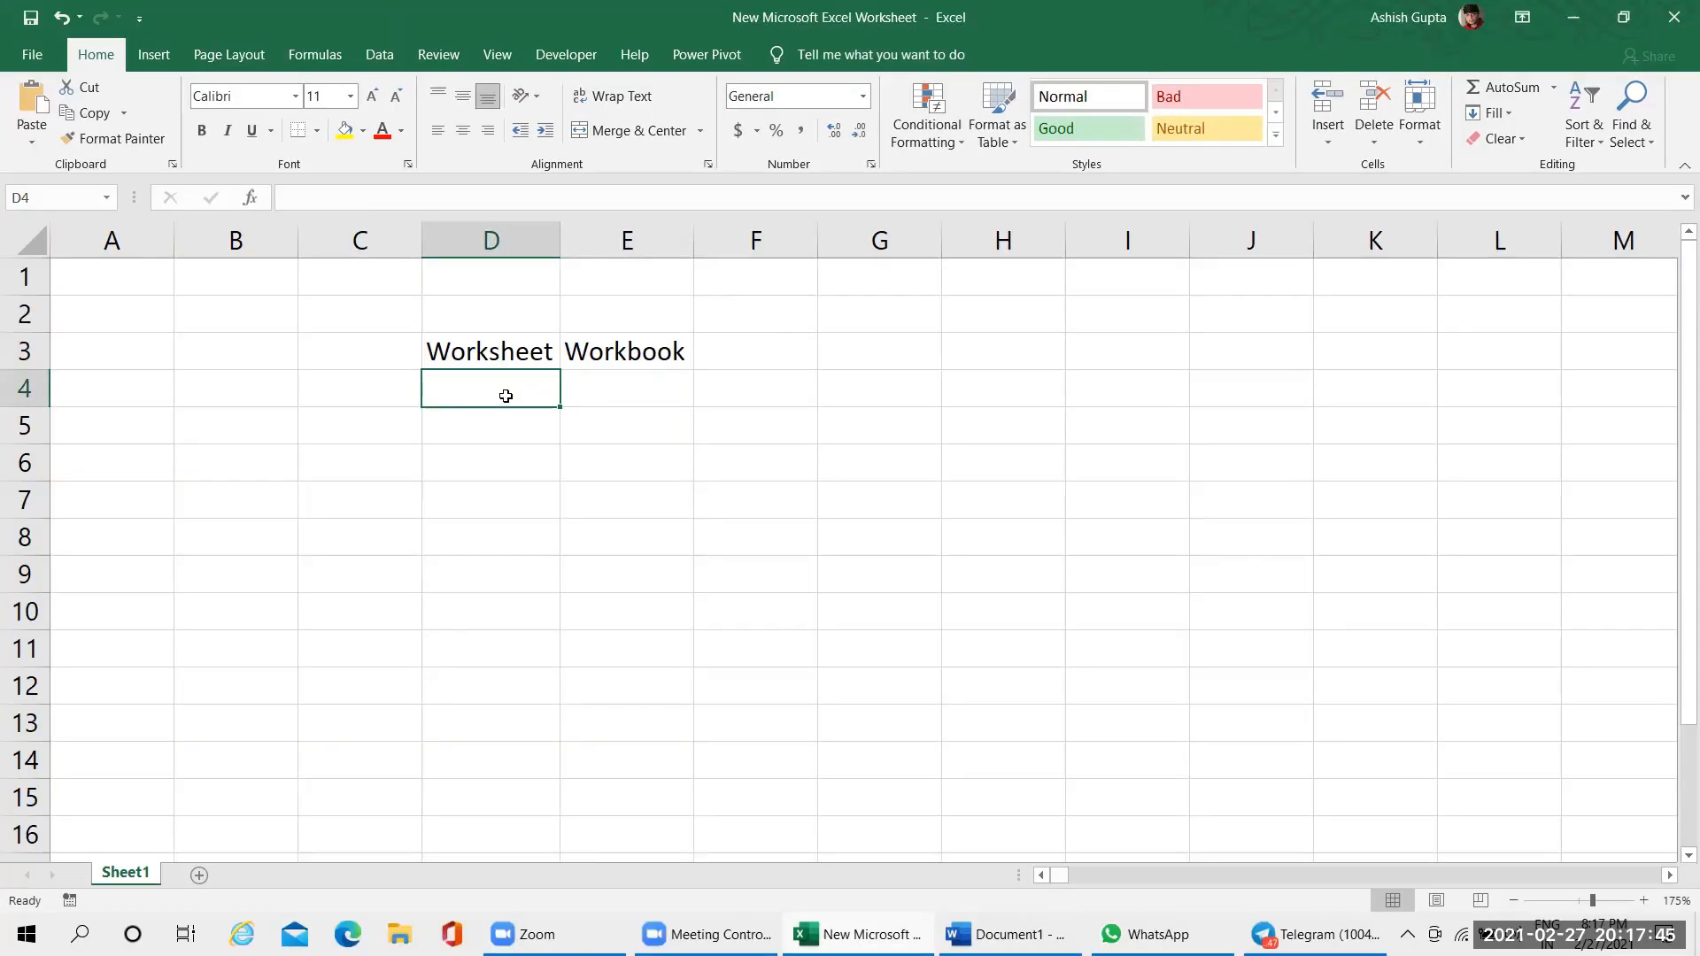
Add two new worksheets to the workbook, return to Sheet1 and select the Workbook heading
left_click(627, 386)
left_click(482, 374)
left_click(200, 877)
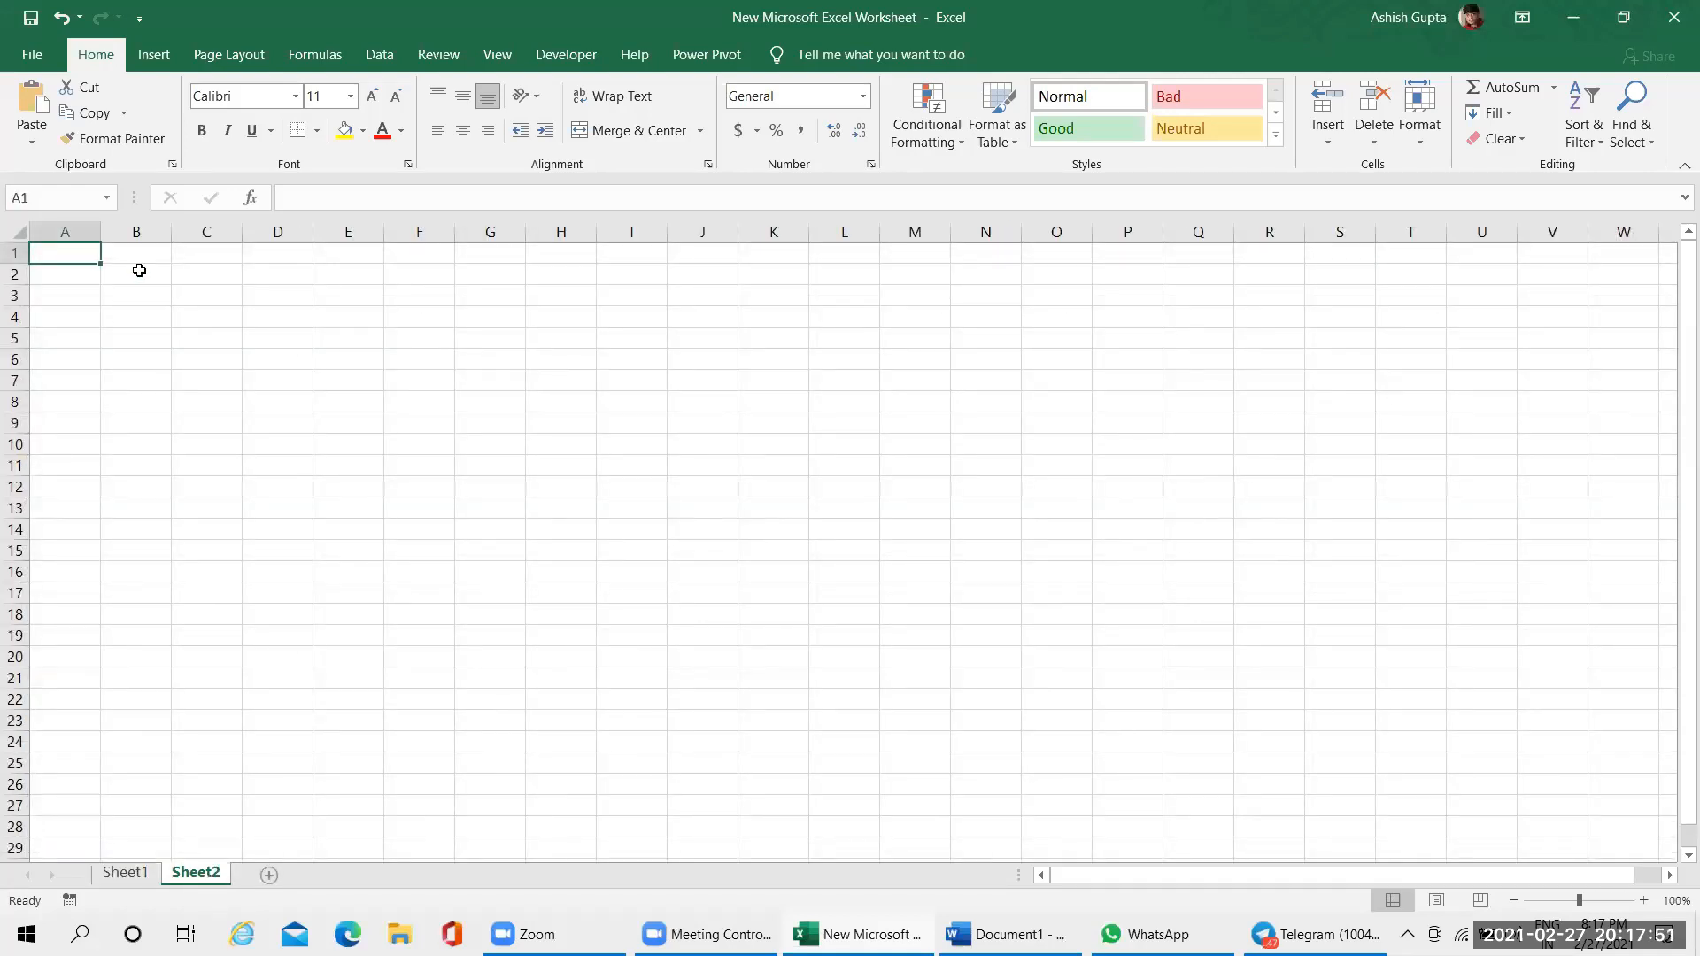
left_click(269, 875)
left_click(128, 874)
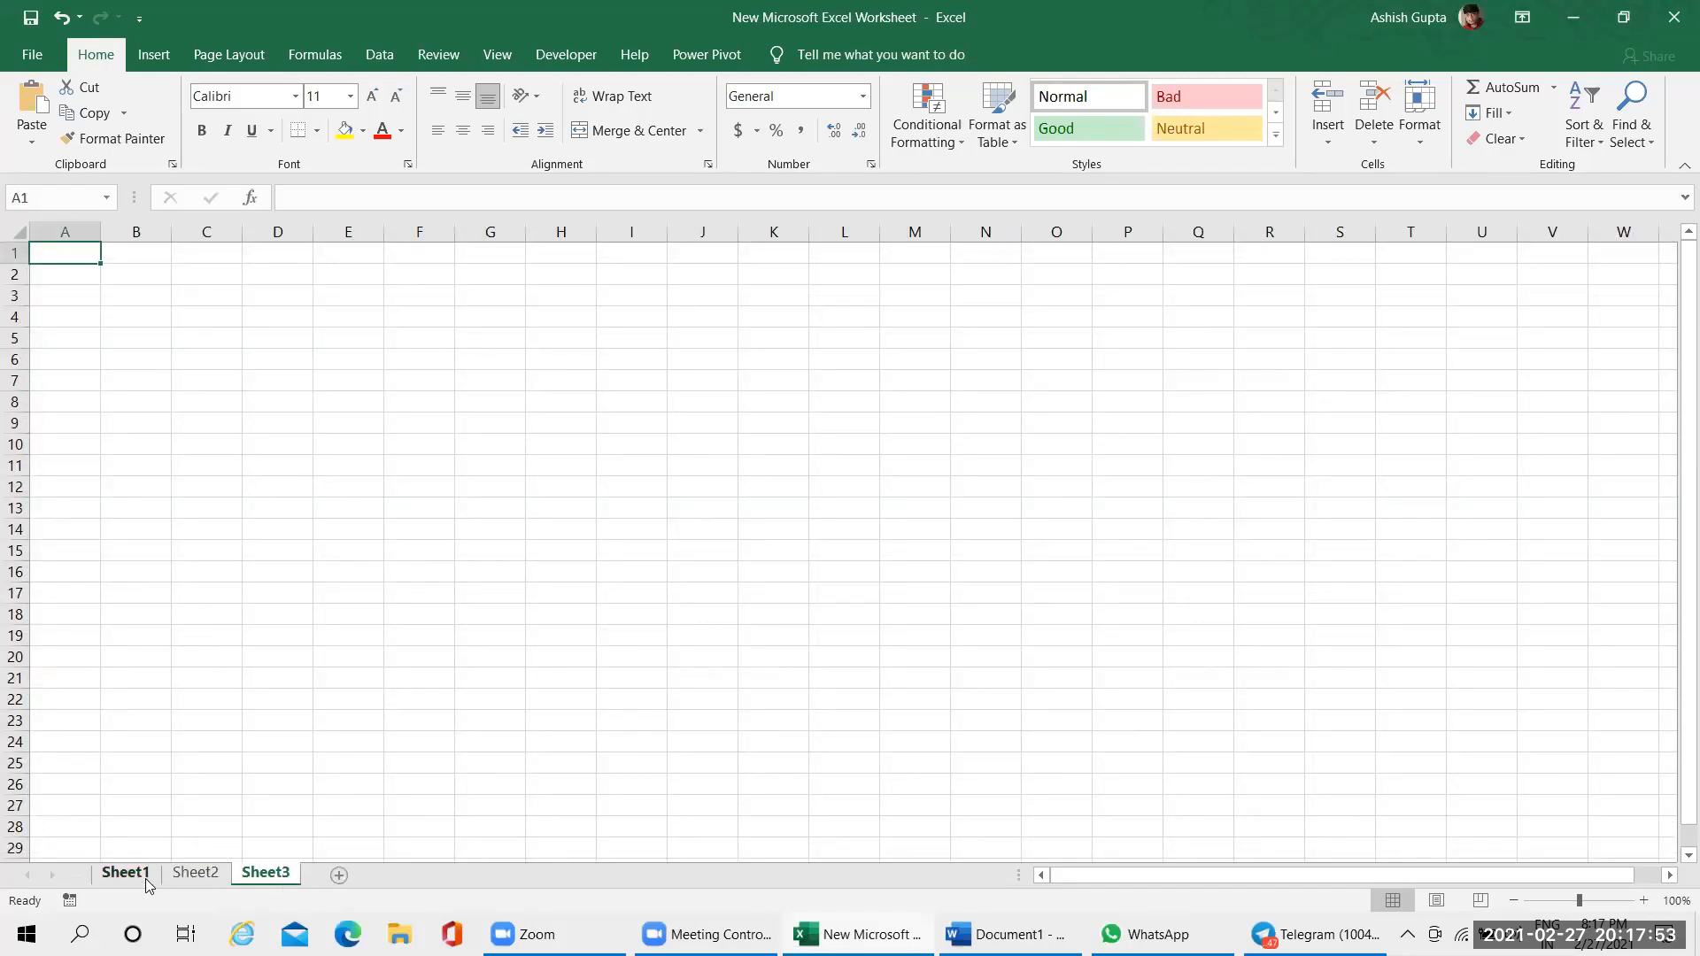
left_click(623, 350)
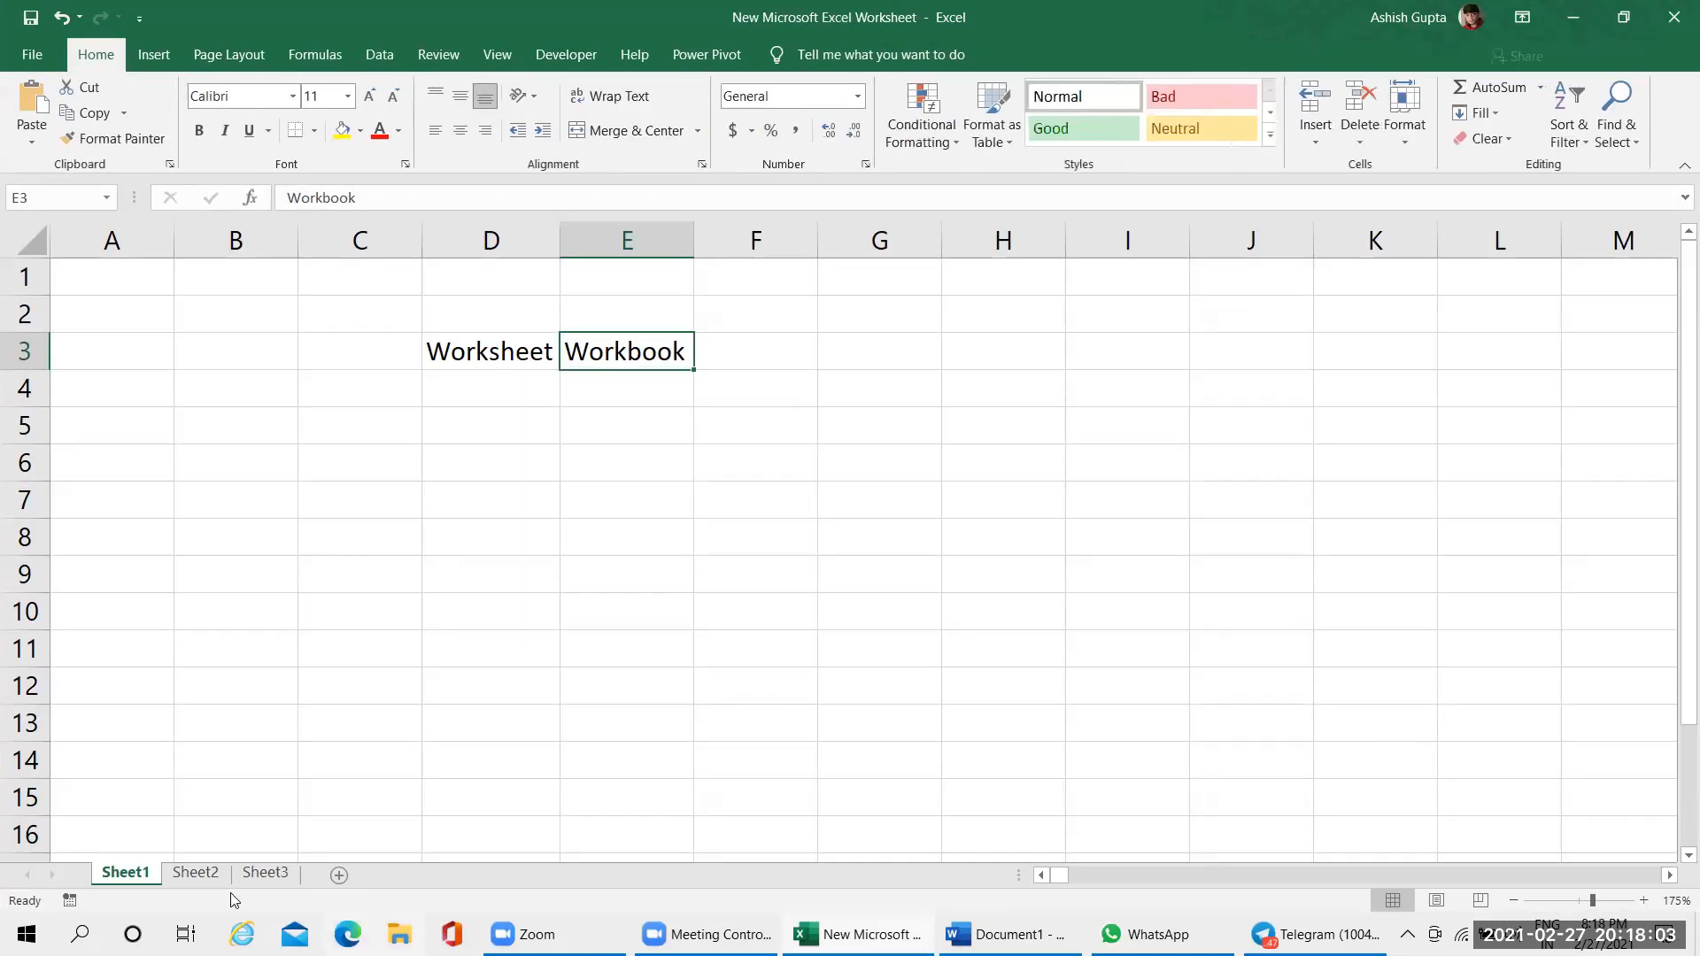
Add another worksheet after Sheet3 and return to Sheet1
left_click(265, 874)
left_click(334, 876)
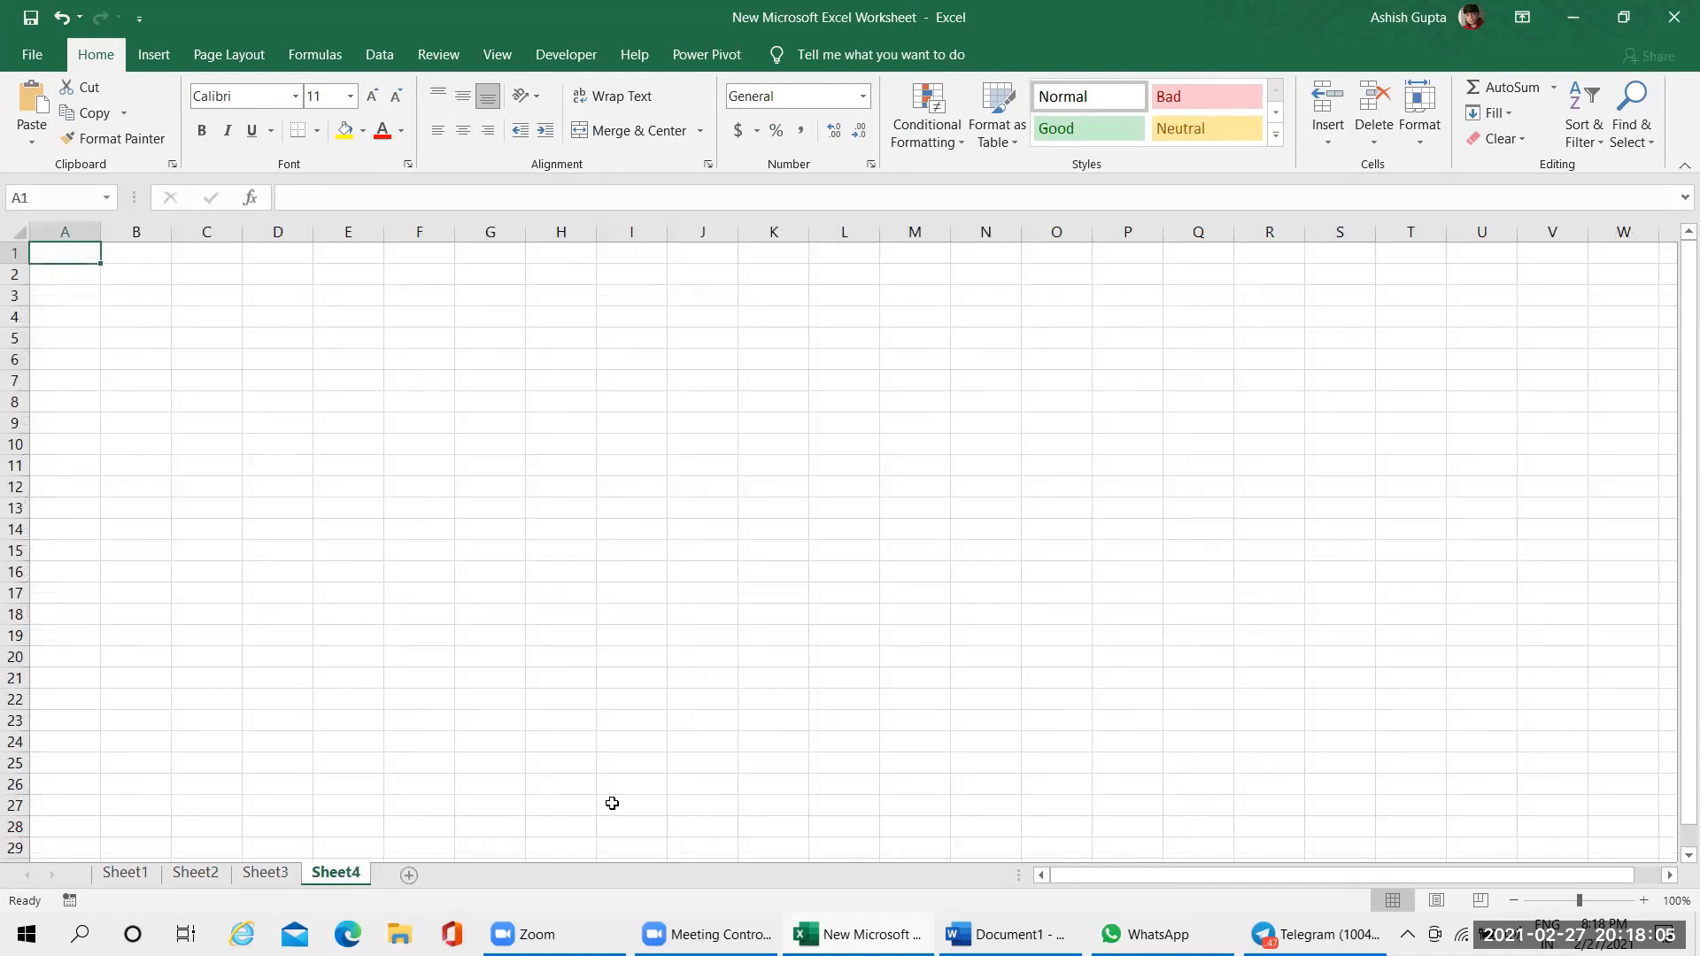
left_click(101, 877)
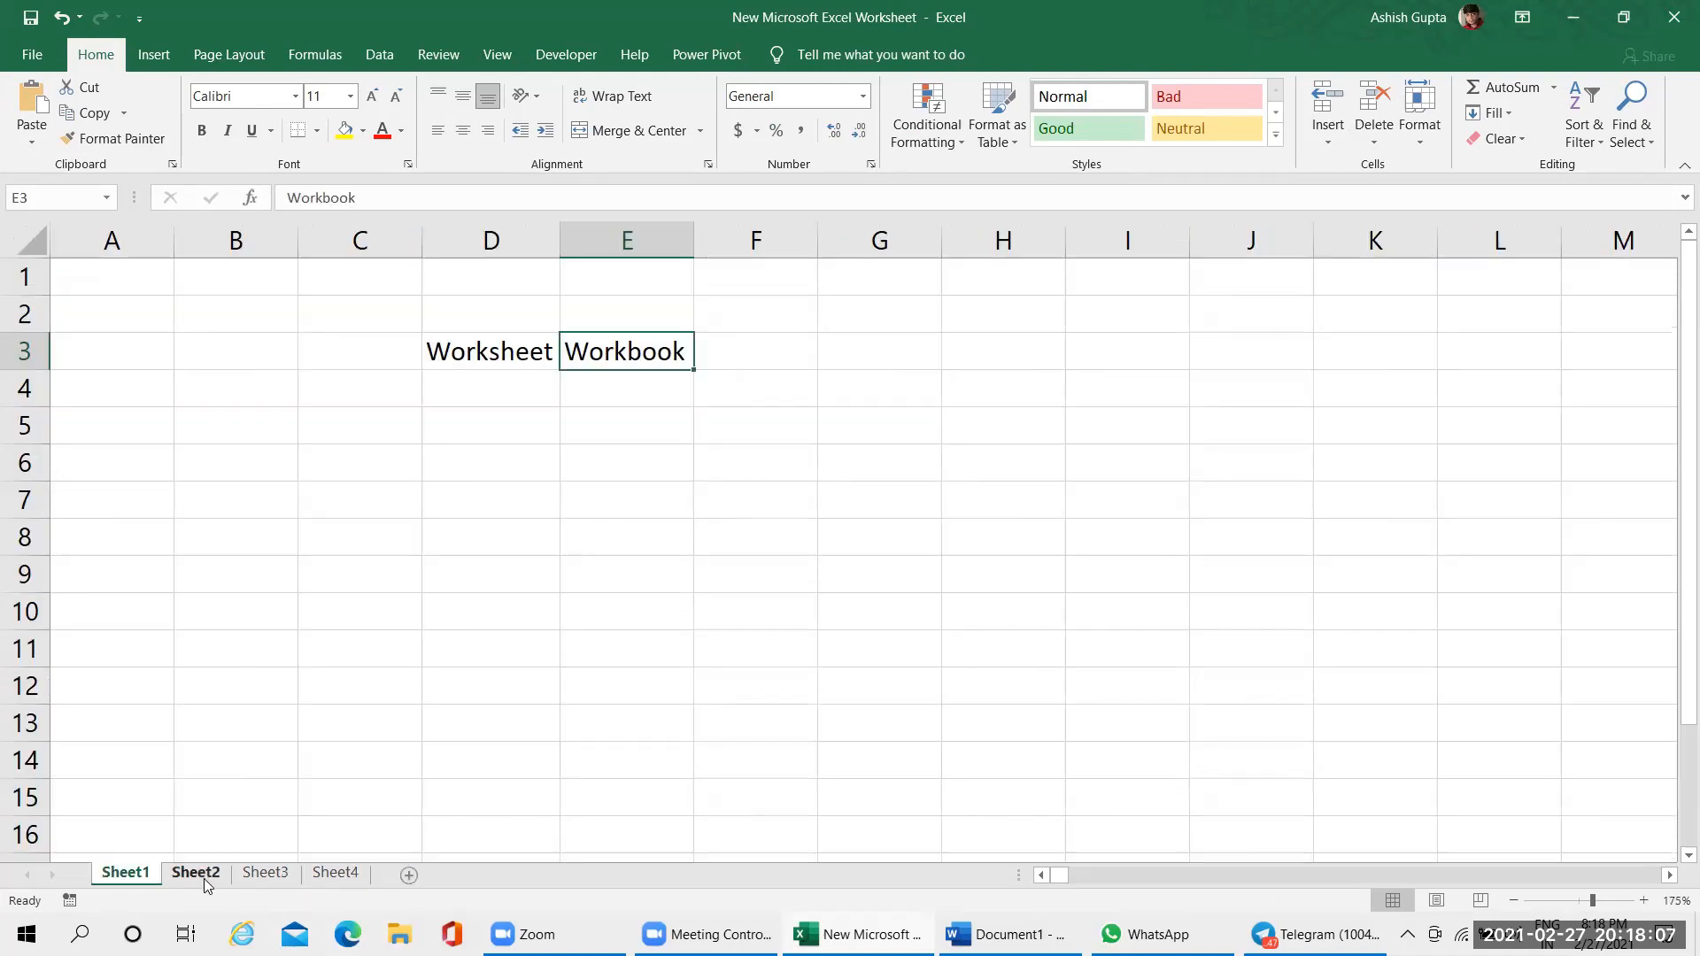
View Sheet2, Sheet3 and Sheet4 in turn, ending back on Sheet1
left_click(209, 880)
left_click(239, 882)
left_click(333, 881)
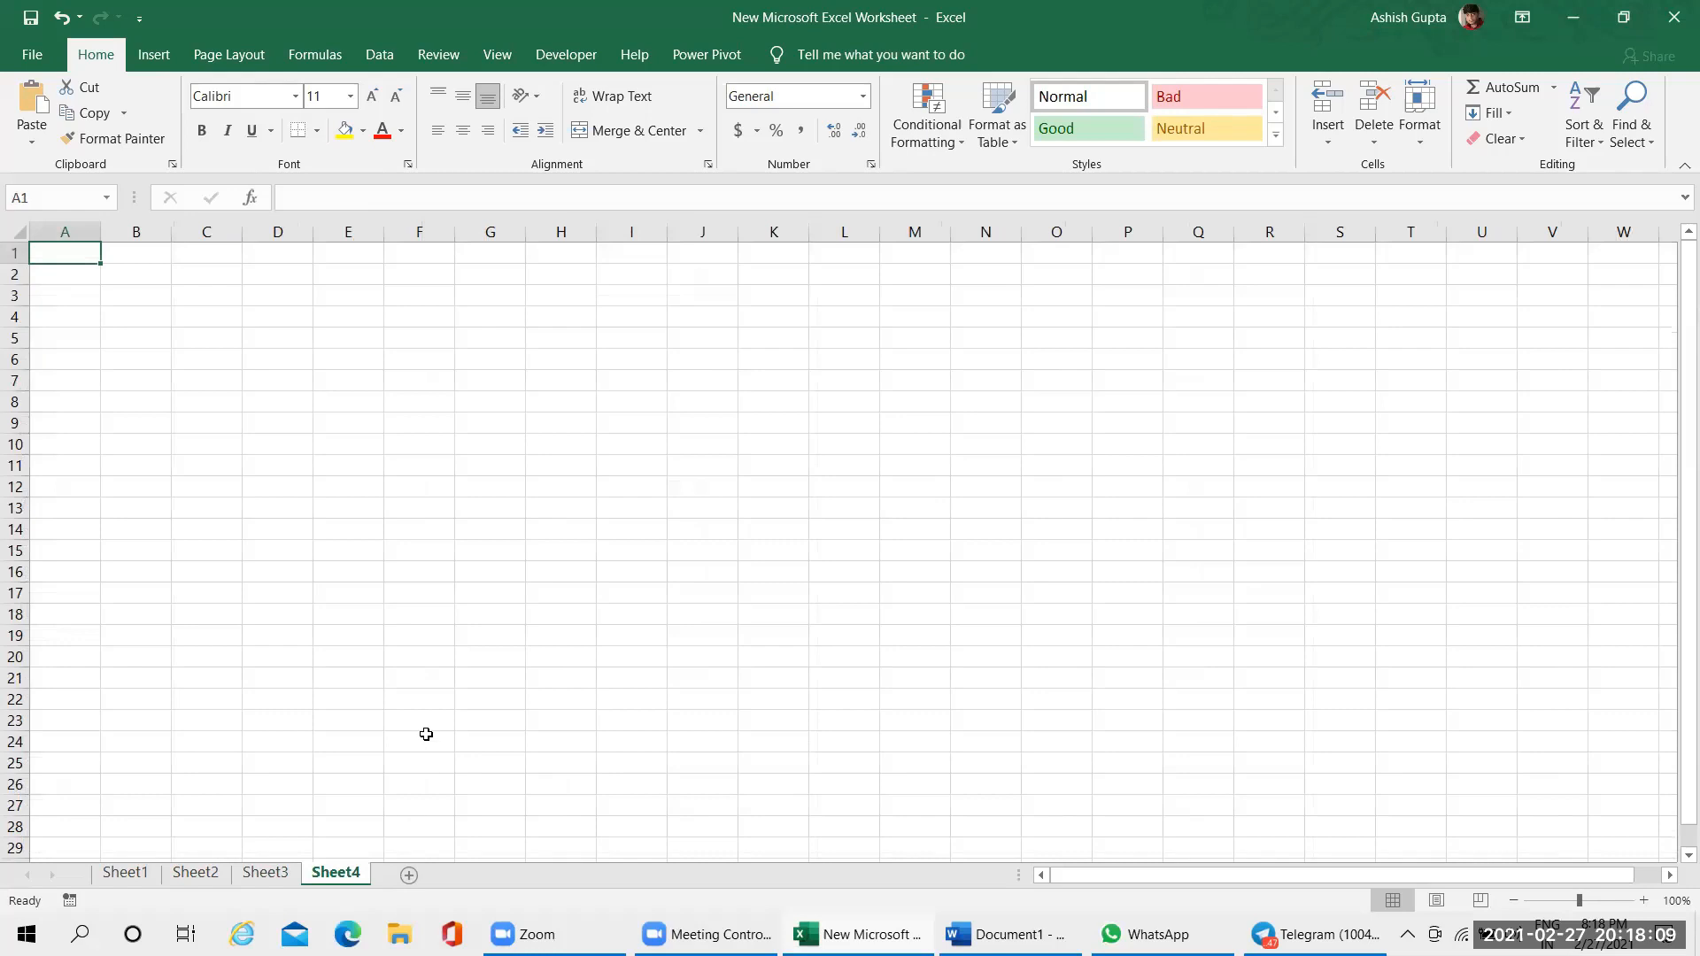
left_click(133, 875)
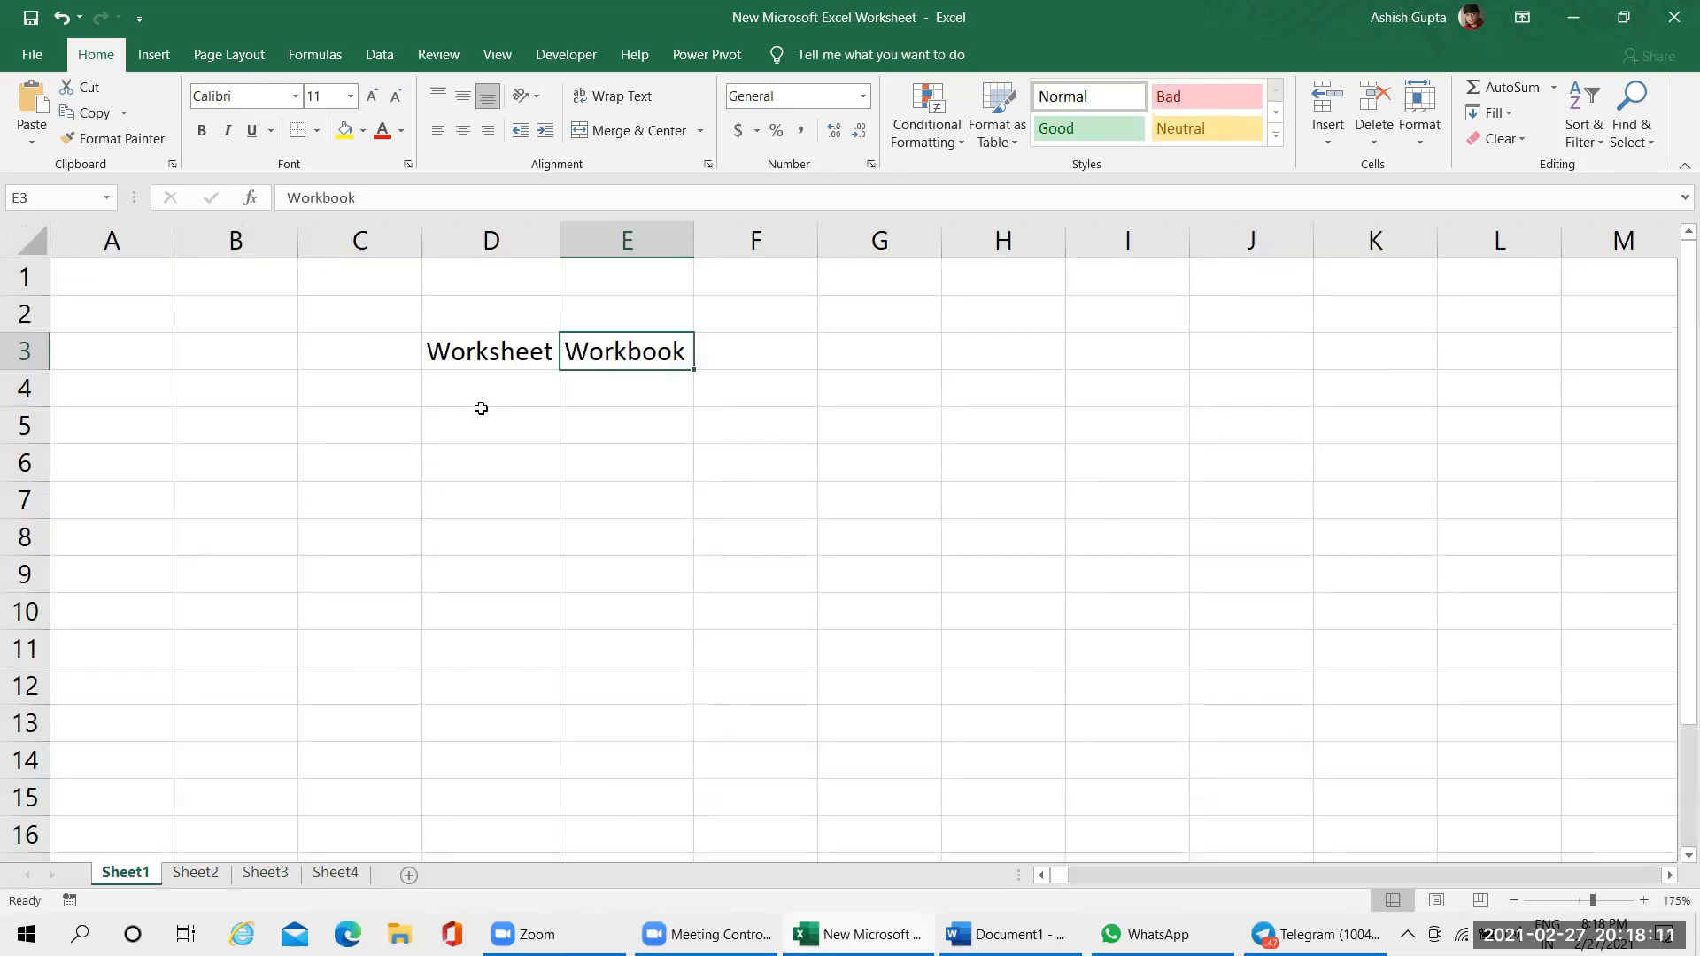
Enter 266 in cell D4 under the Worksheet heading
left_click(485, 394)
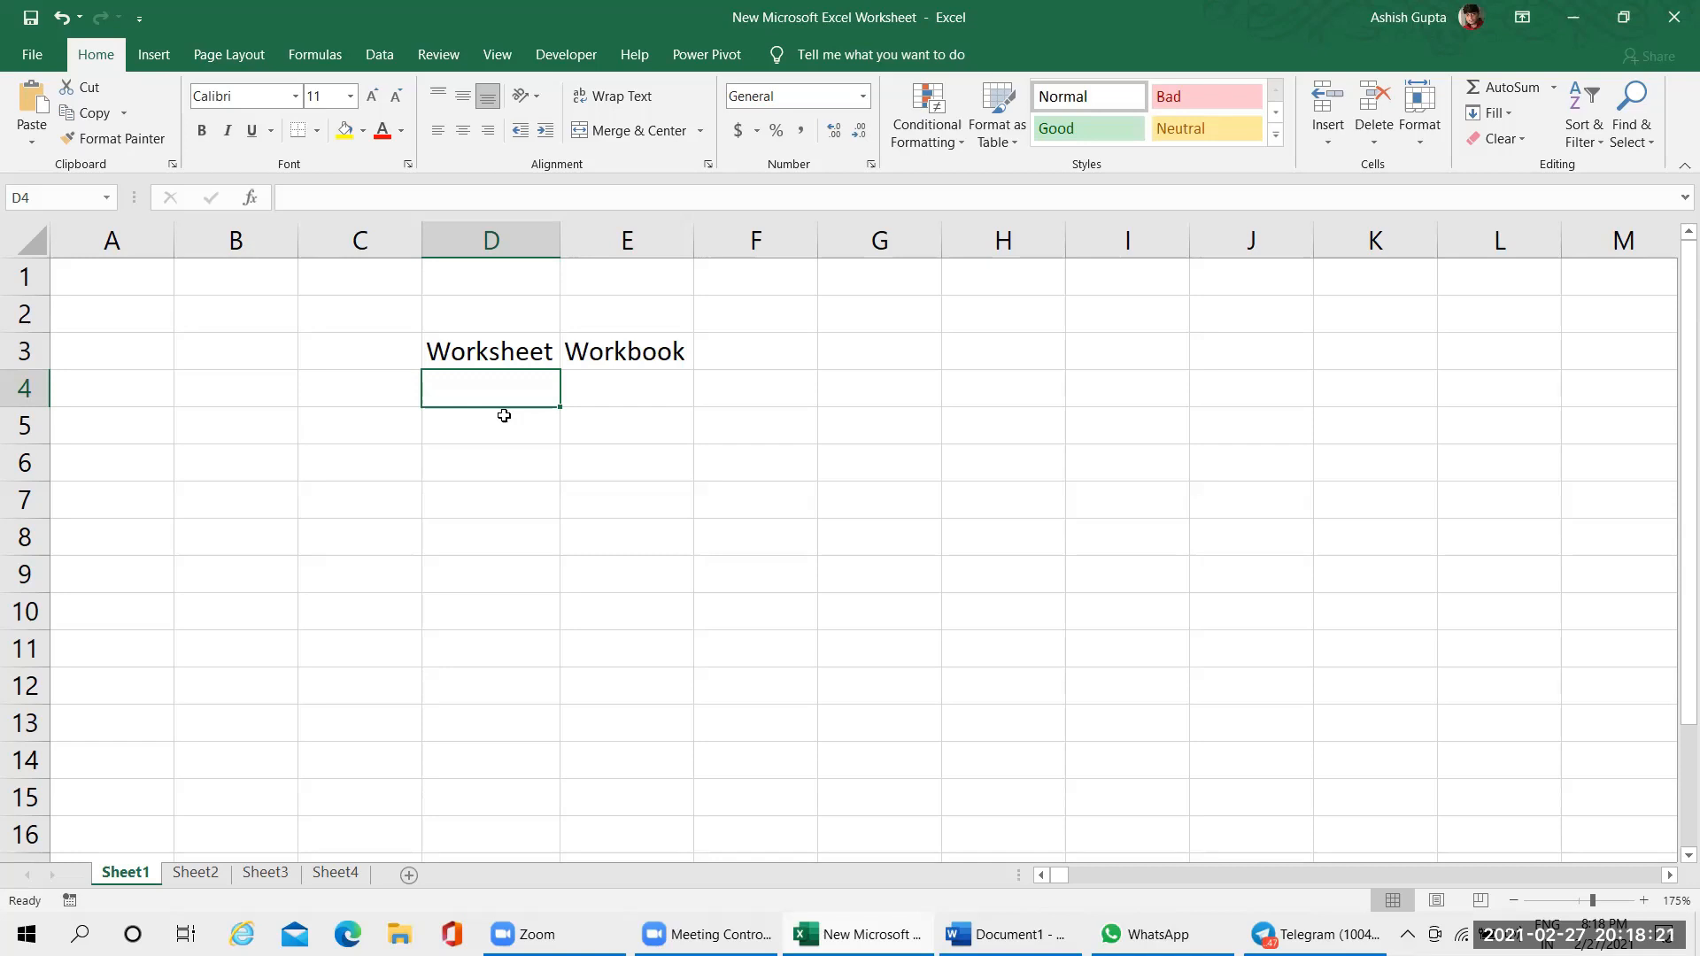
type("266")
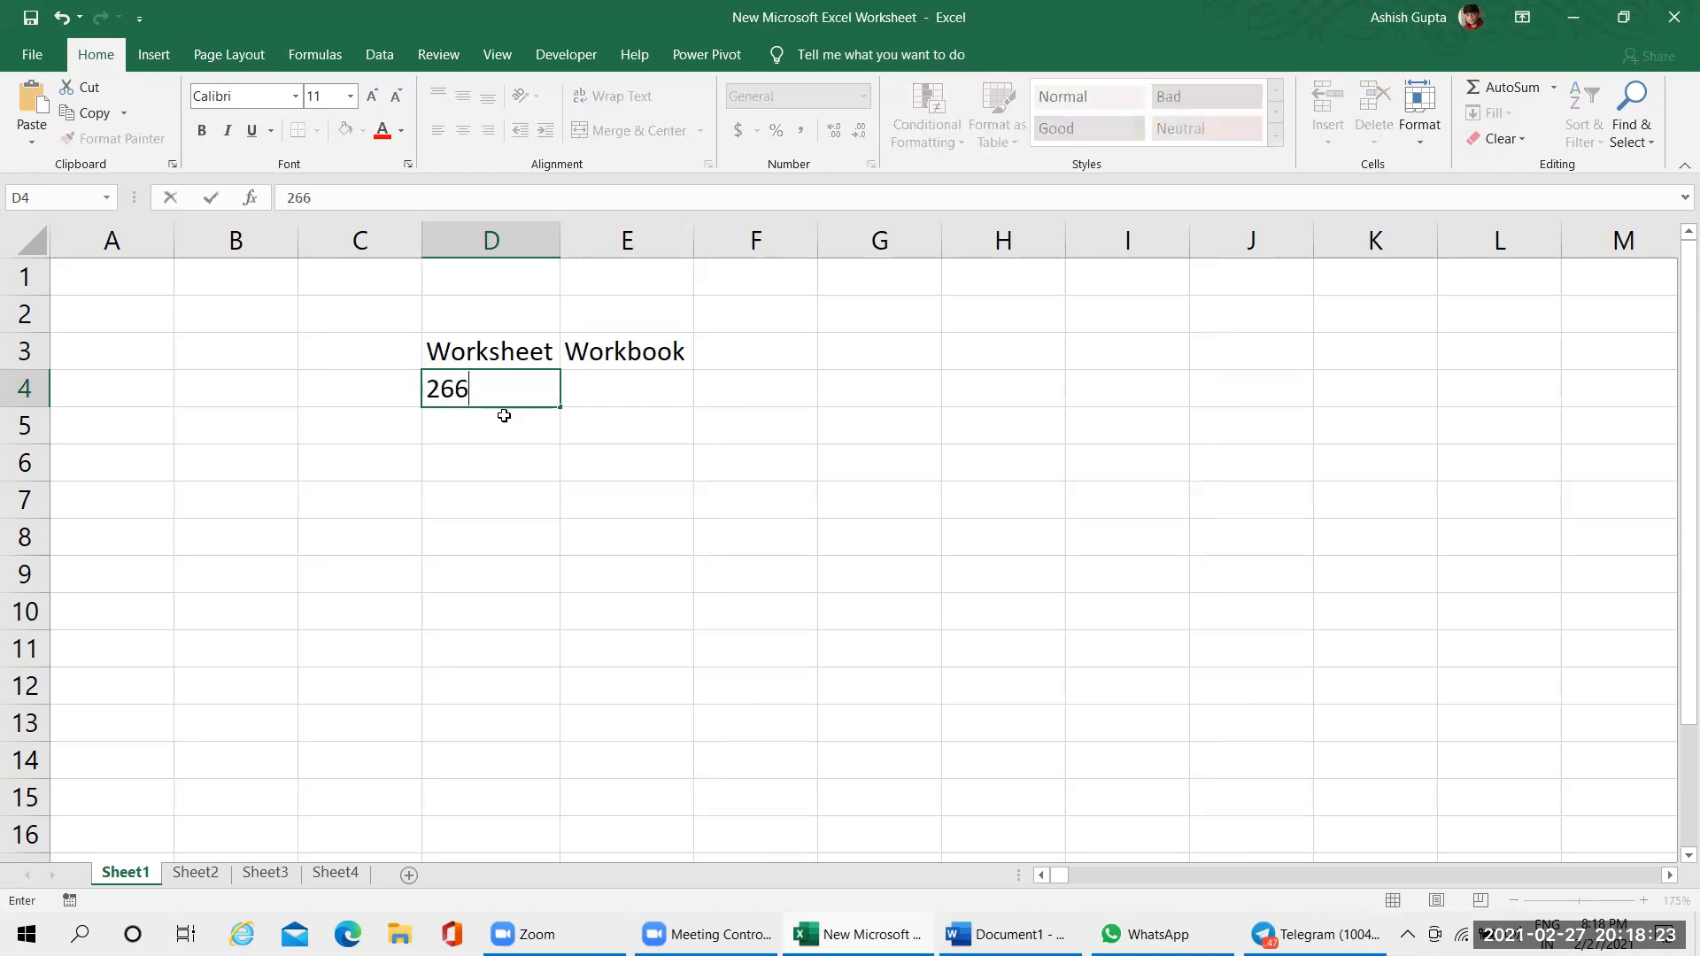
key("Return")
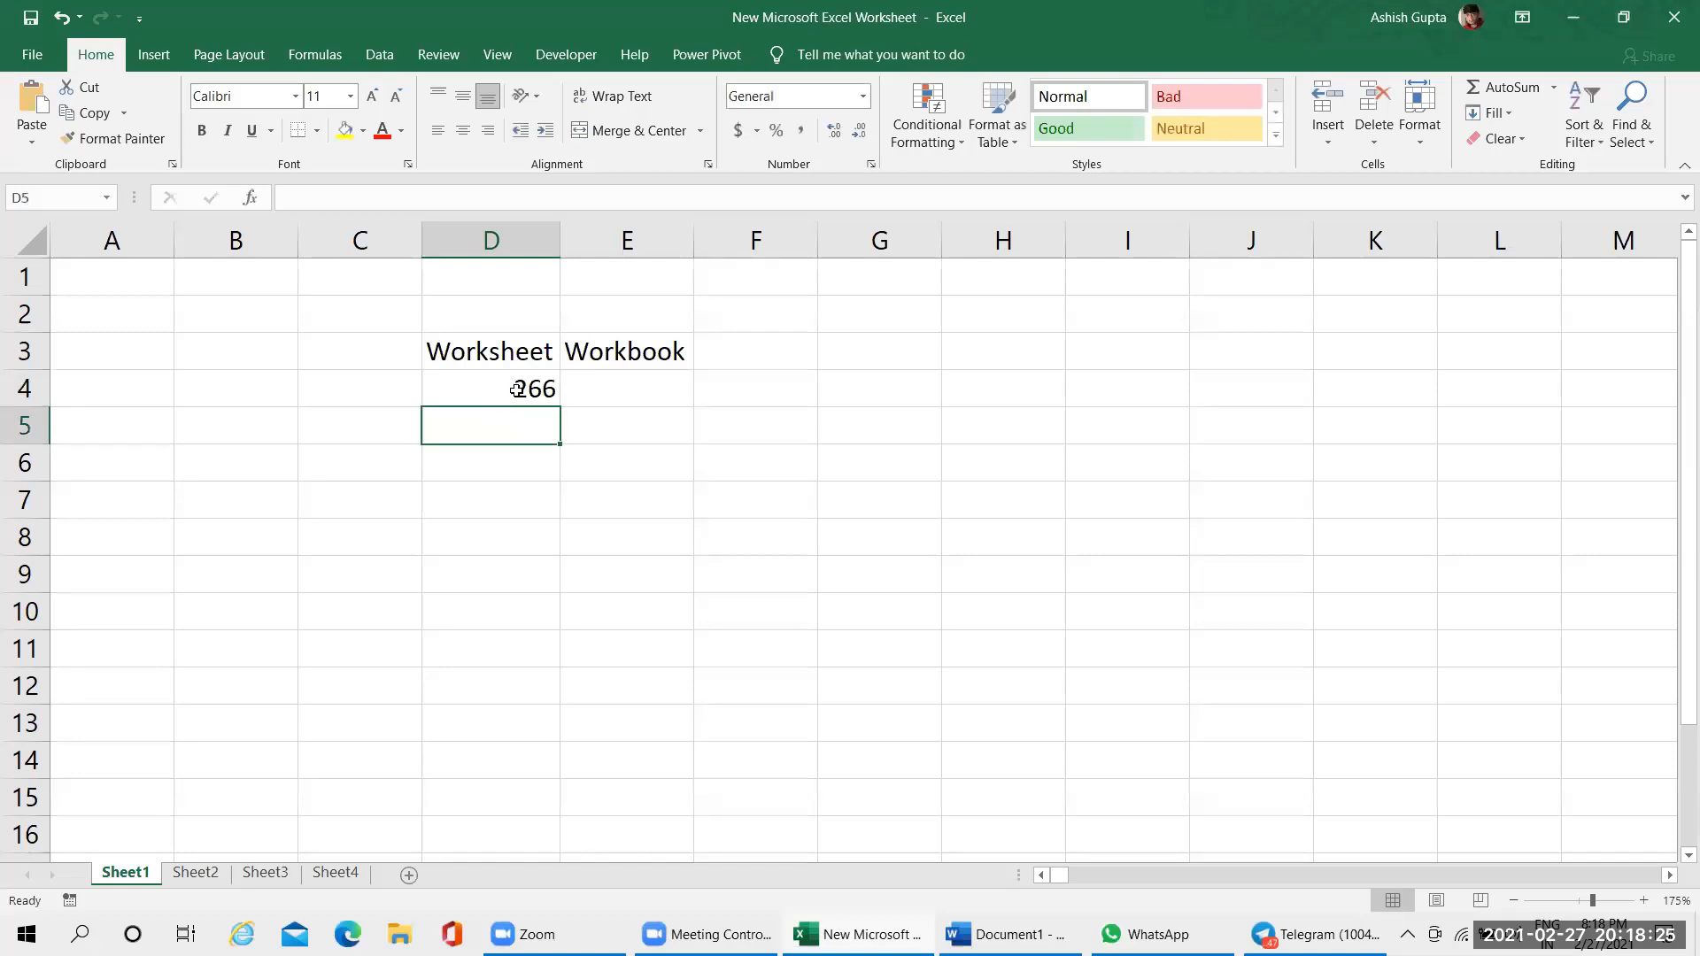
Set the value of cell D4 to 255 and select the cell again
left_click(518, 389)
type("255")
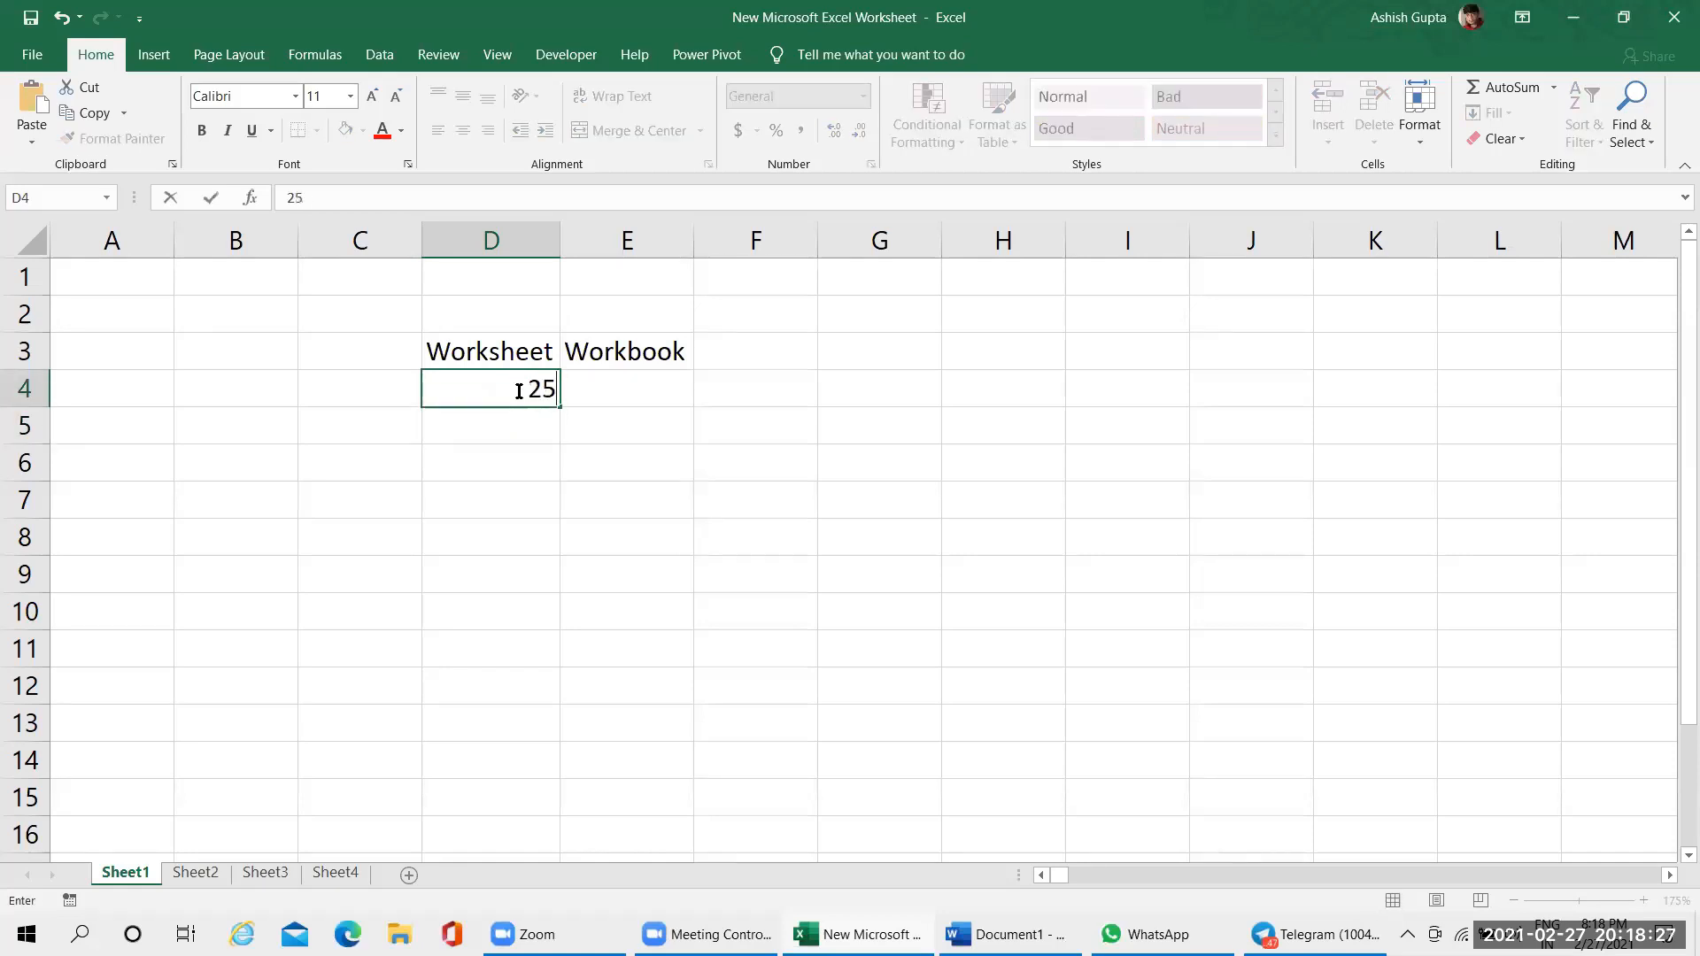
key("Return")
left_click(518, 390)
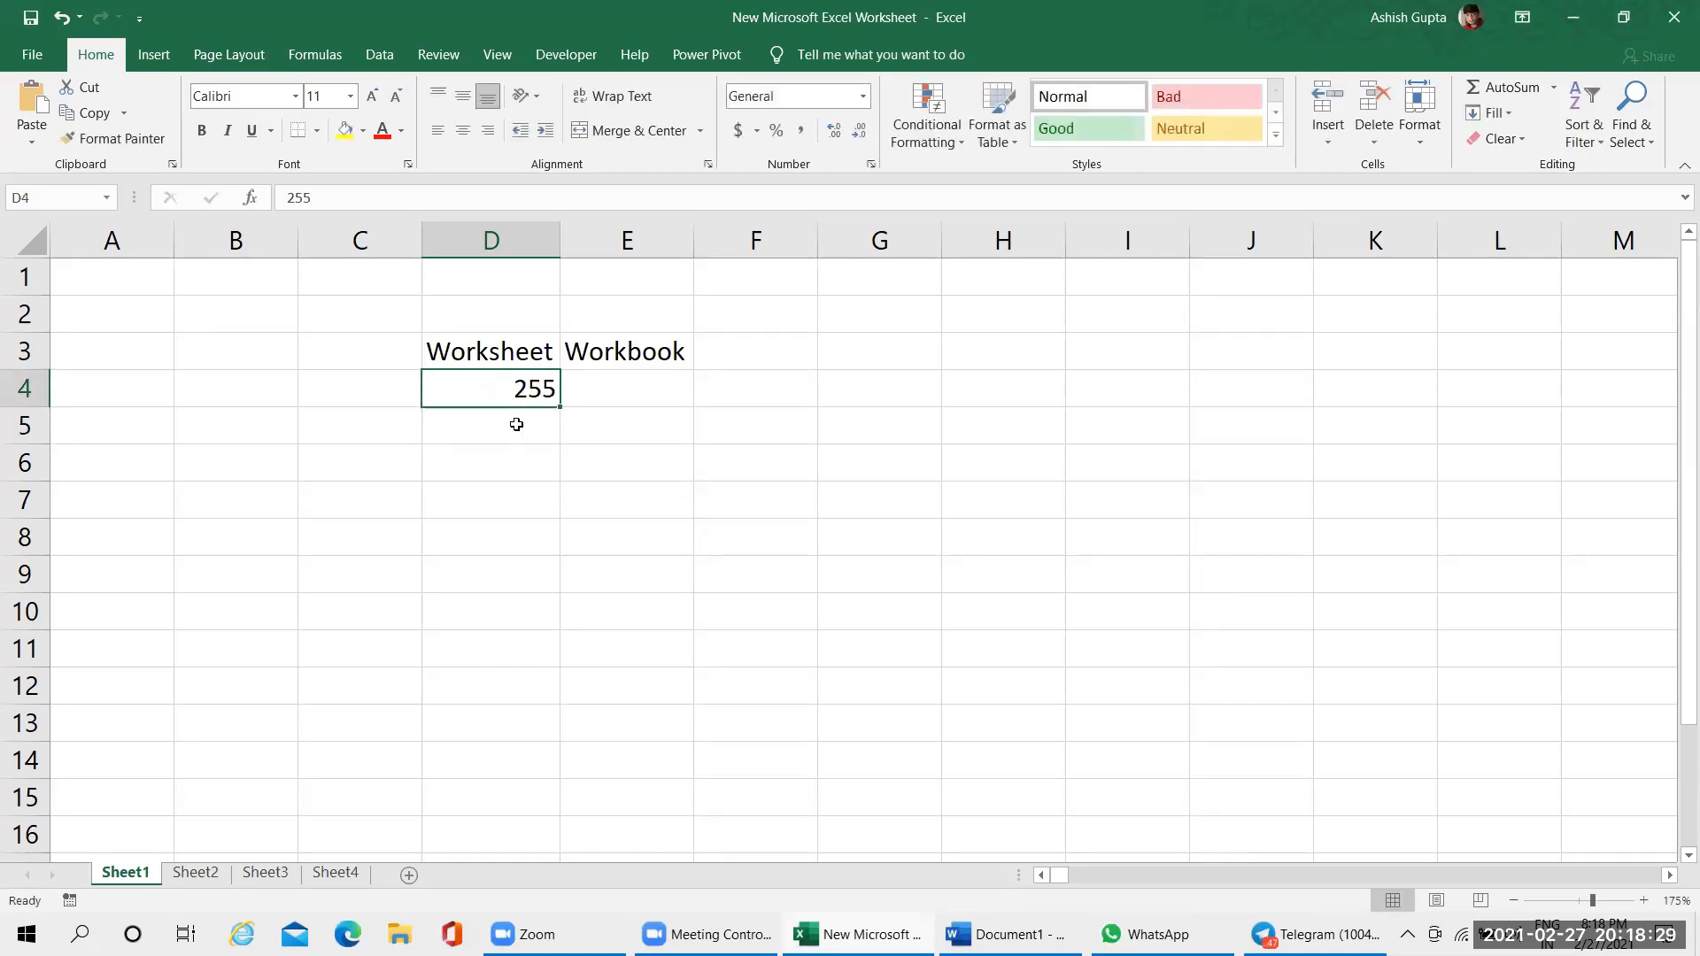
Clear the Worksheet and Workbook headings and the number below them from cells D3:E4
left_click(516, 424)
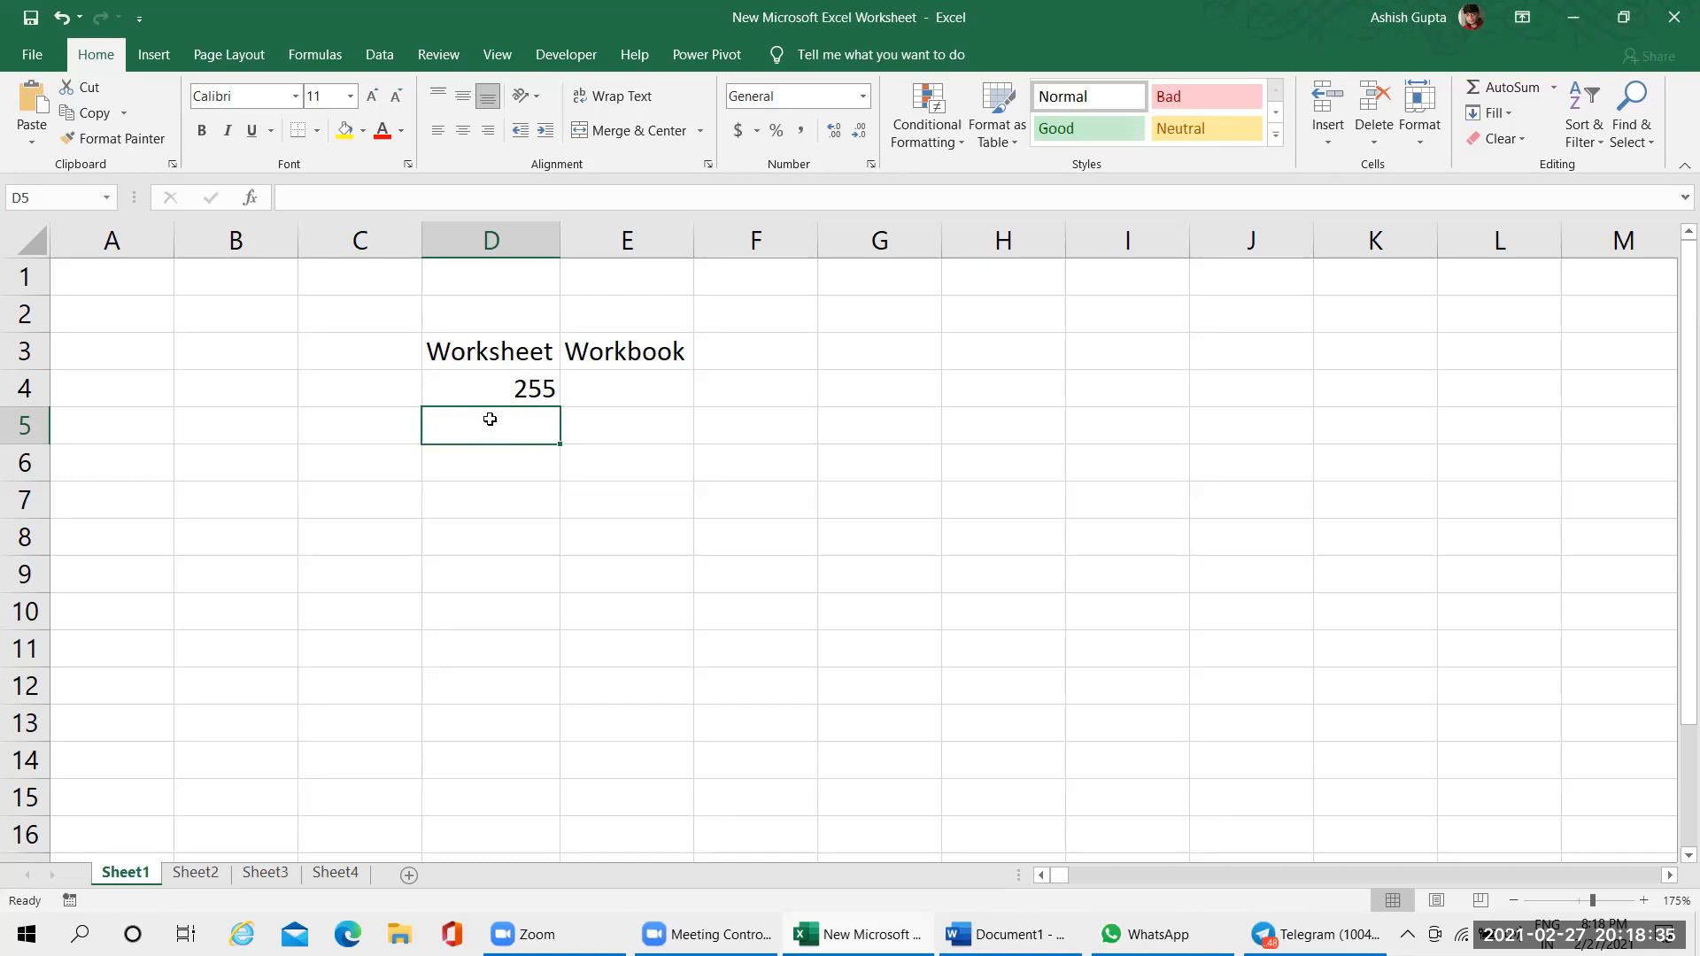
left_click(506, 393)
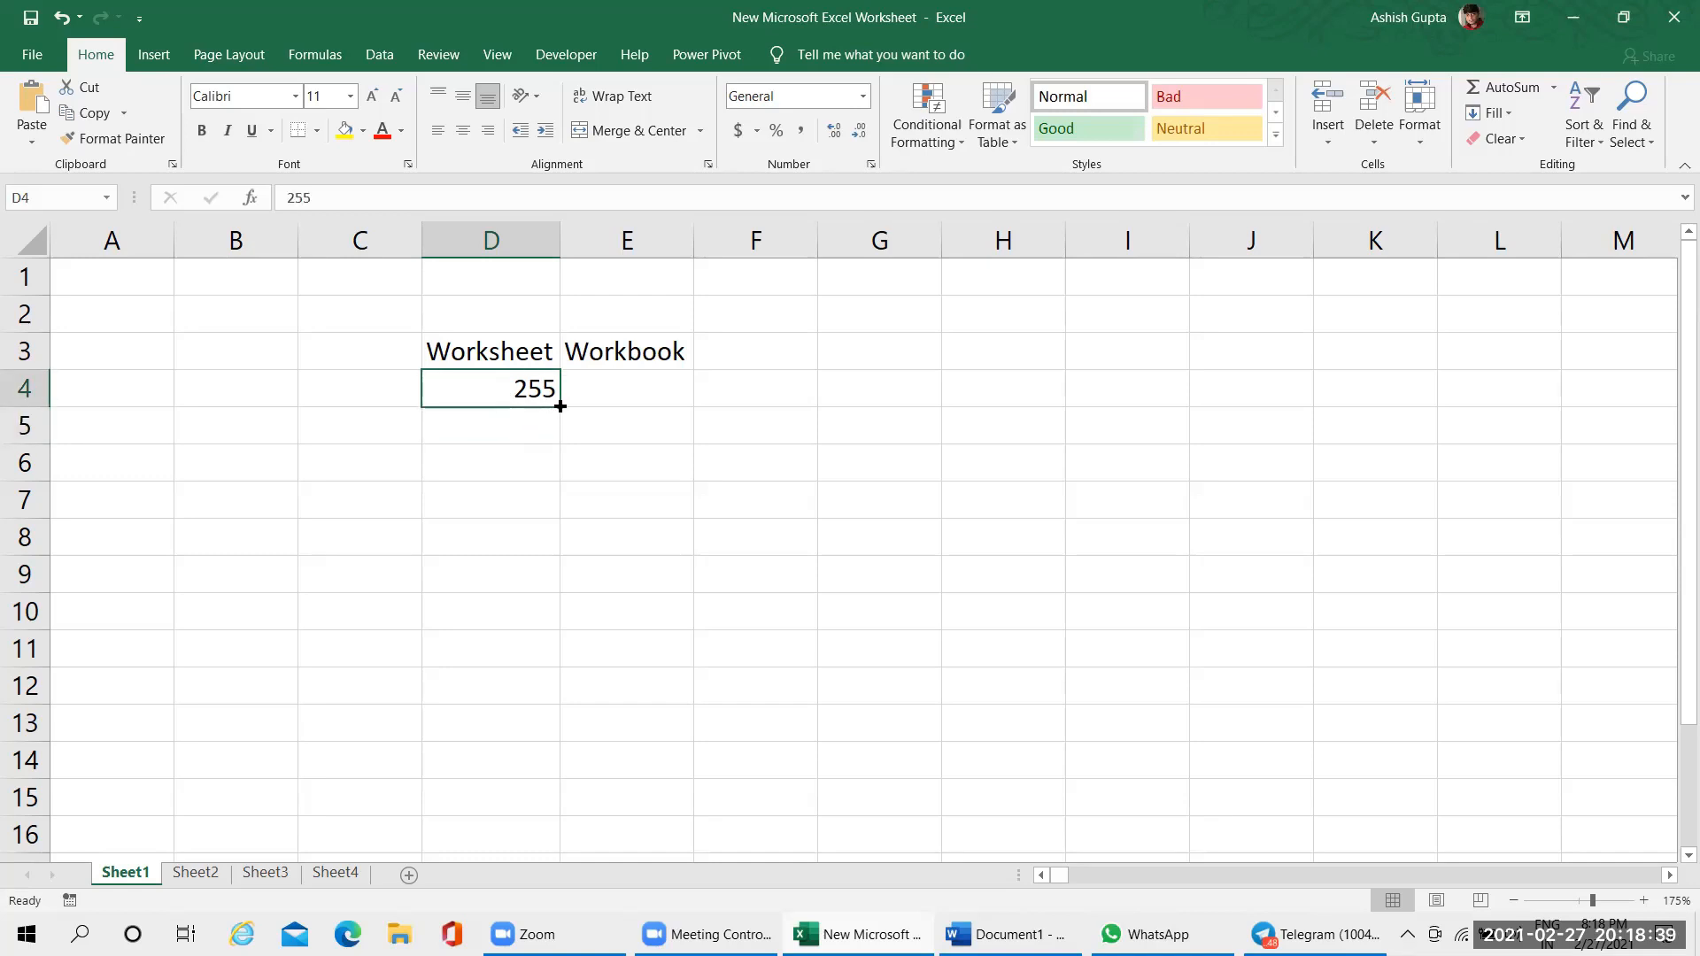
left_click(607, 351)
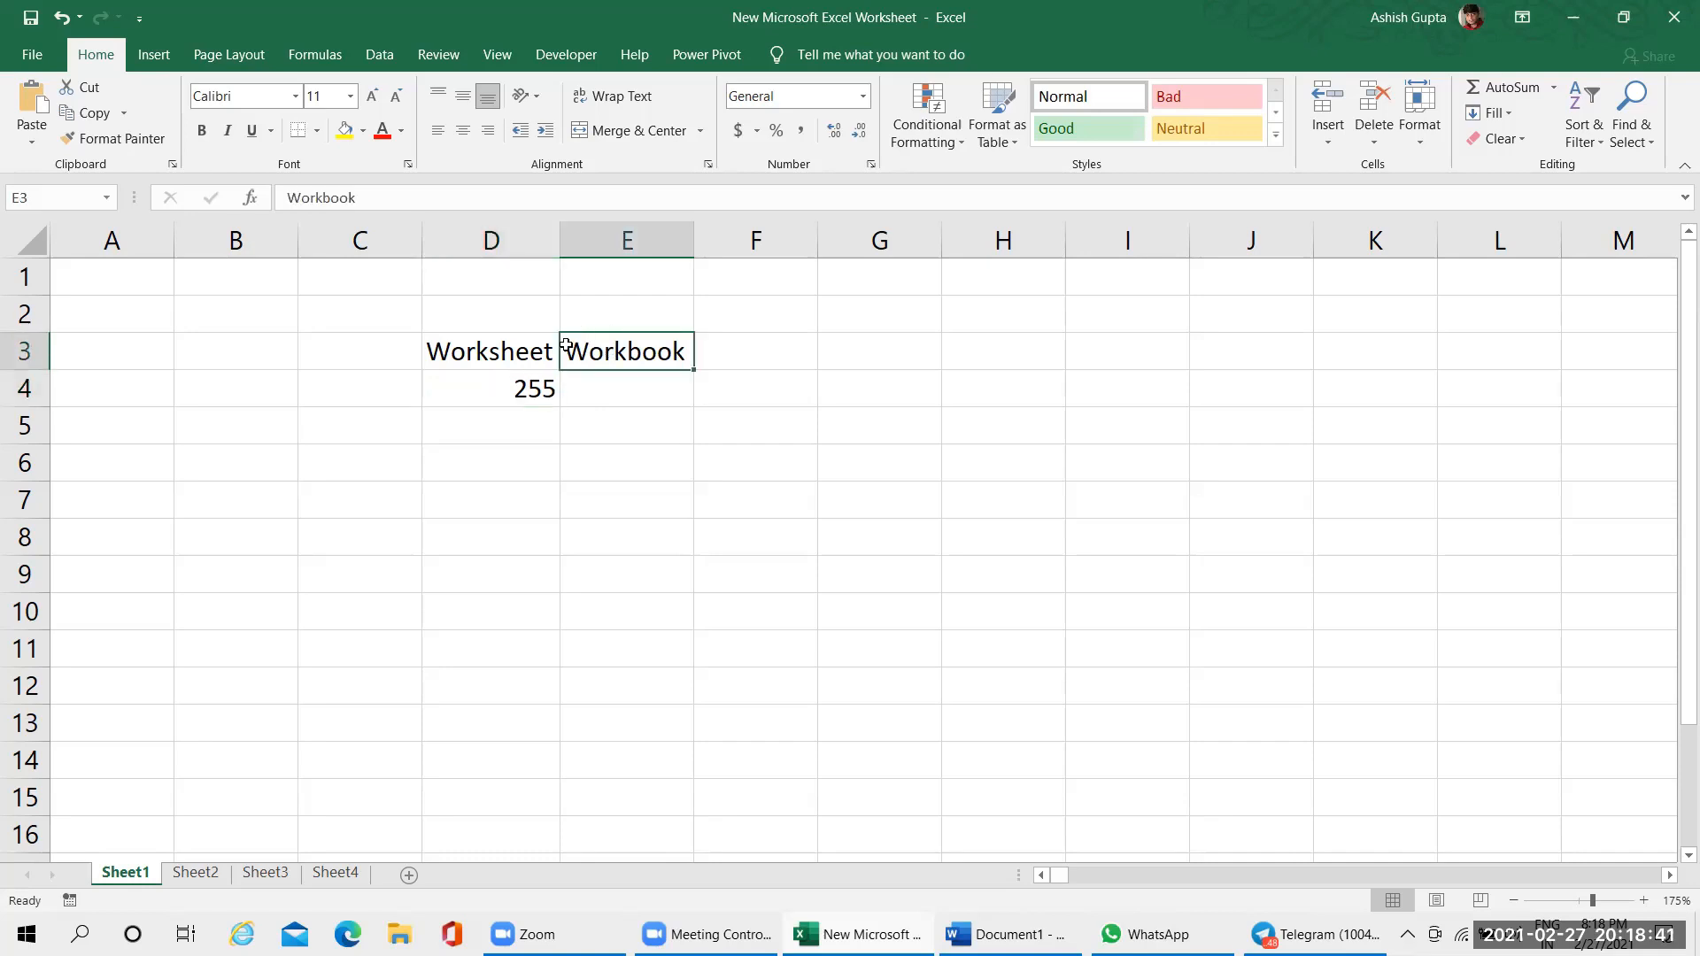
left_click(480, 349)
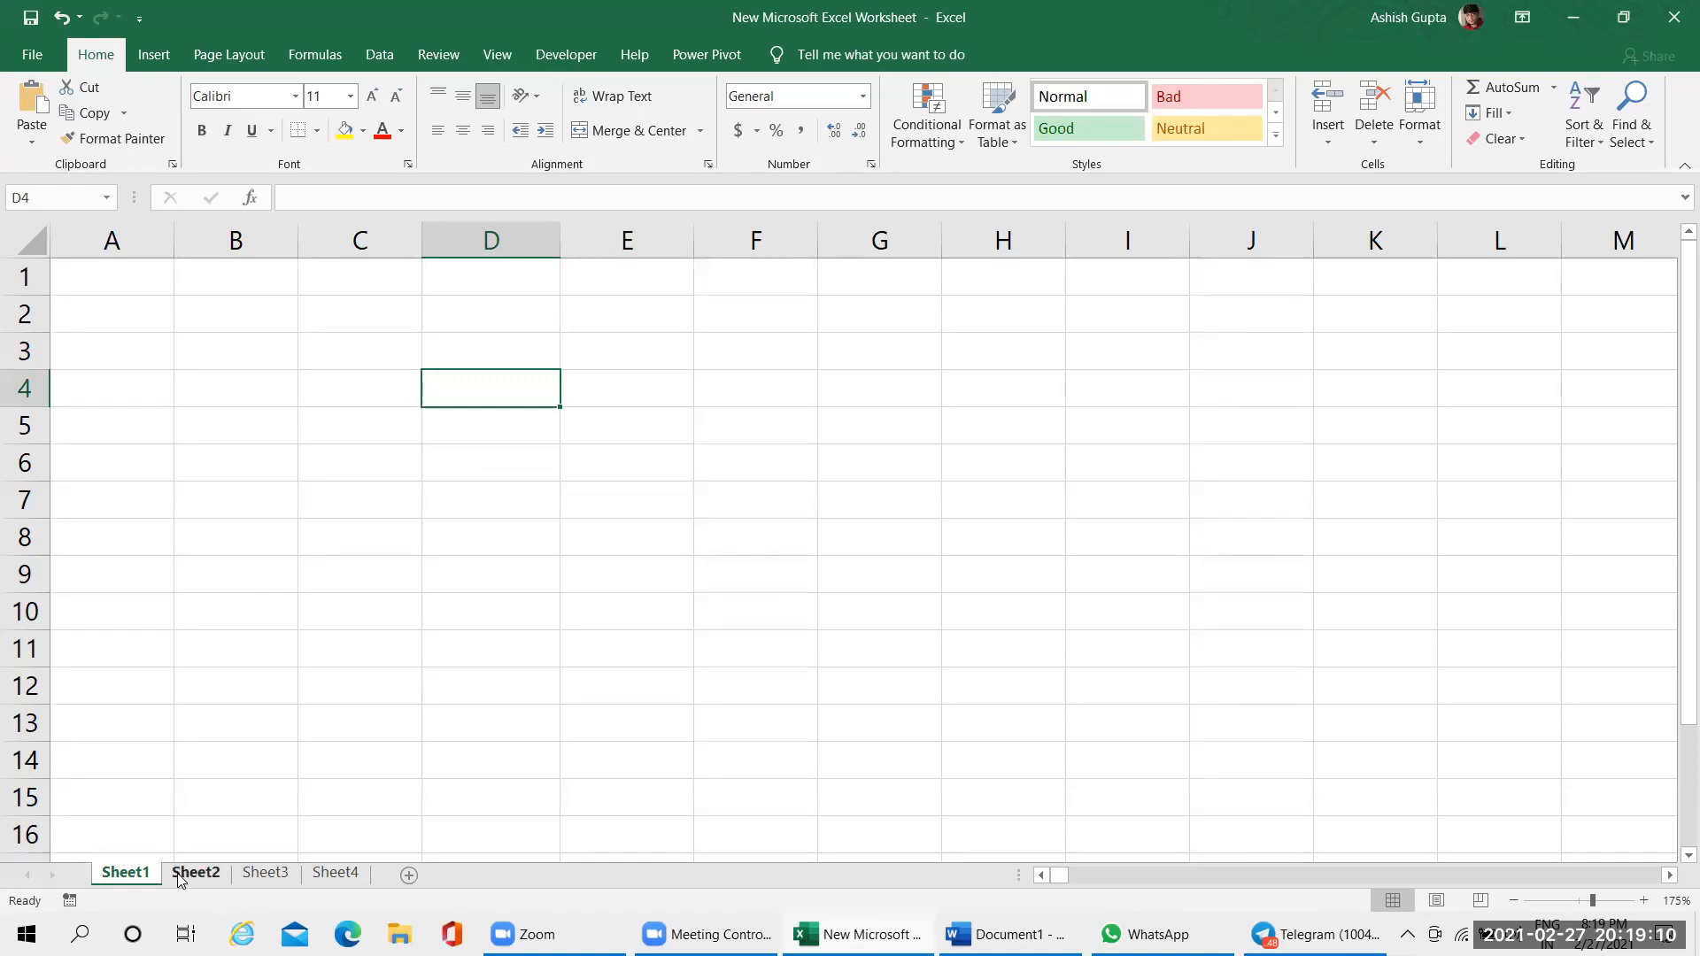
Switch back and forth through the workbook's four worksheets, finishing on Sheet4
left_click(216, 877)
left_click(265, 875)
left_click(334, 874)
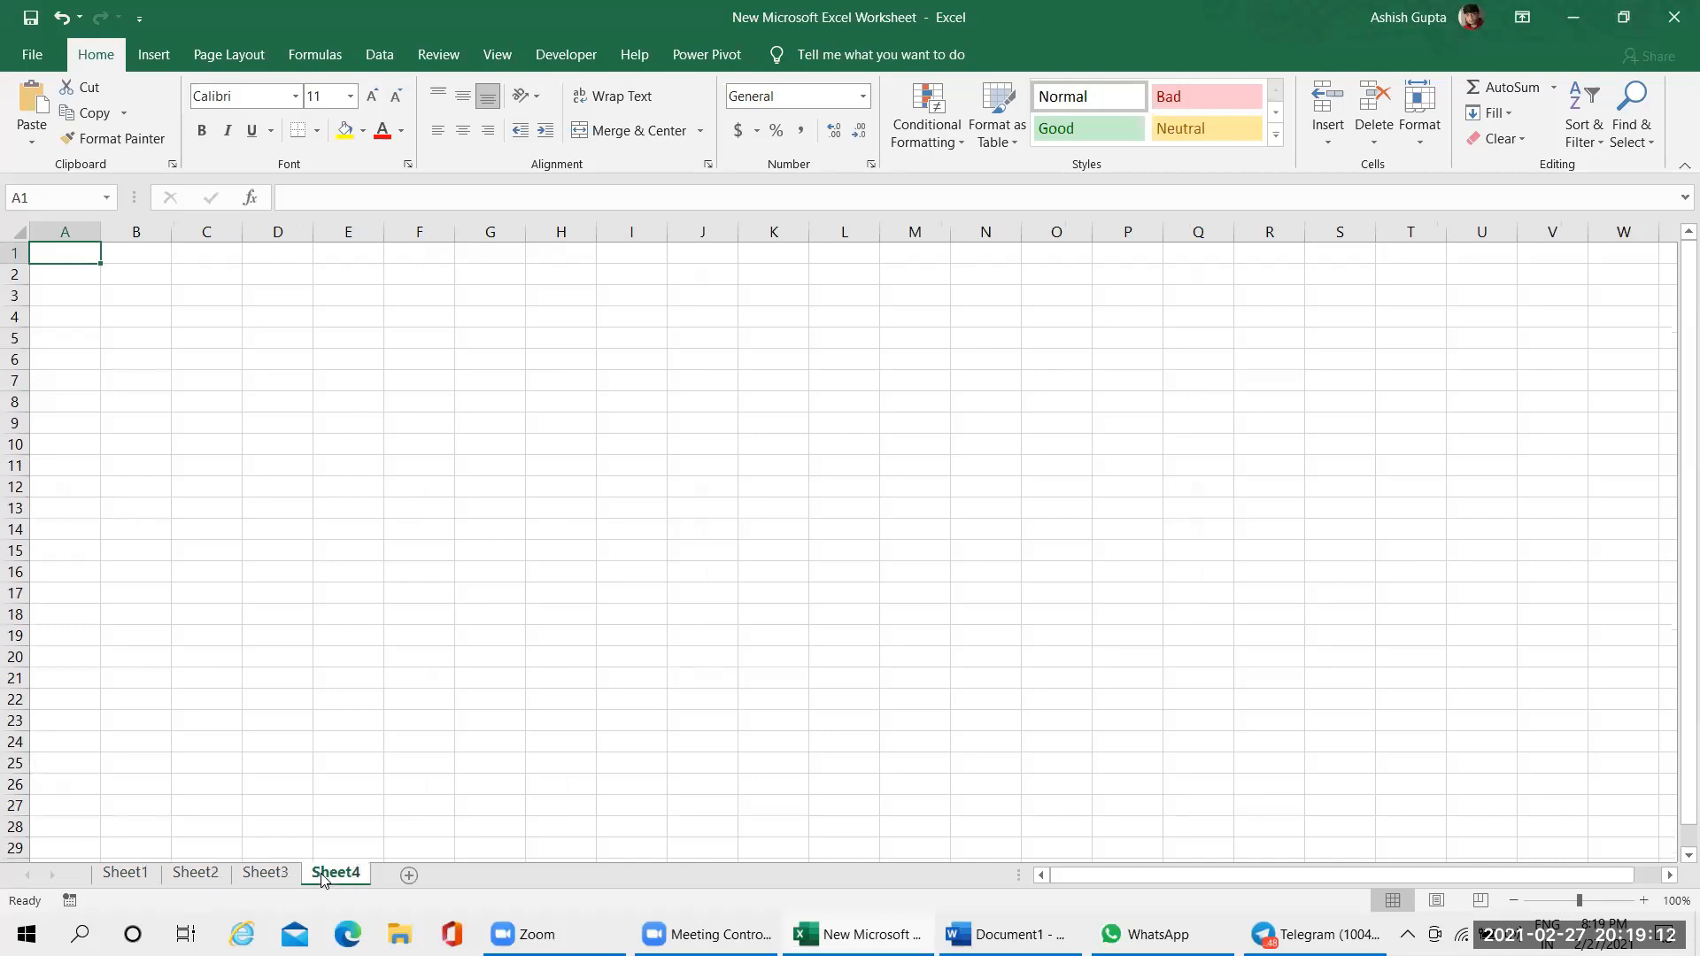
left_click(167, 877)
left_click(150, 880)
left_click(265, 875)
left_click(334, 875)
Restore the workbook window to a smaller size, move it around the desktop and maximize it again
left_click_drag(580, 37, 558, 294)
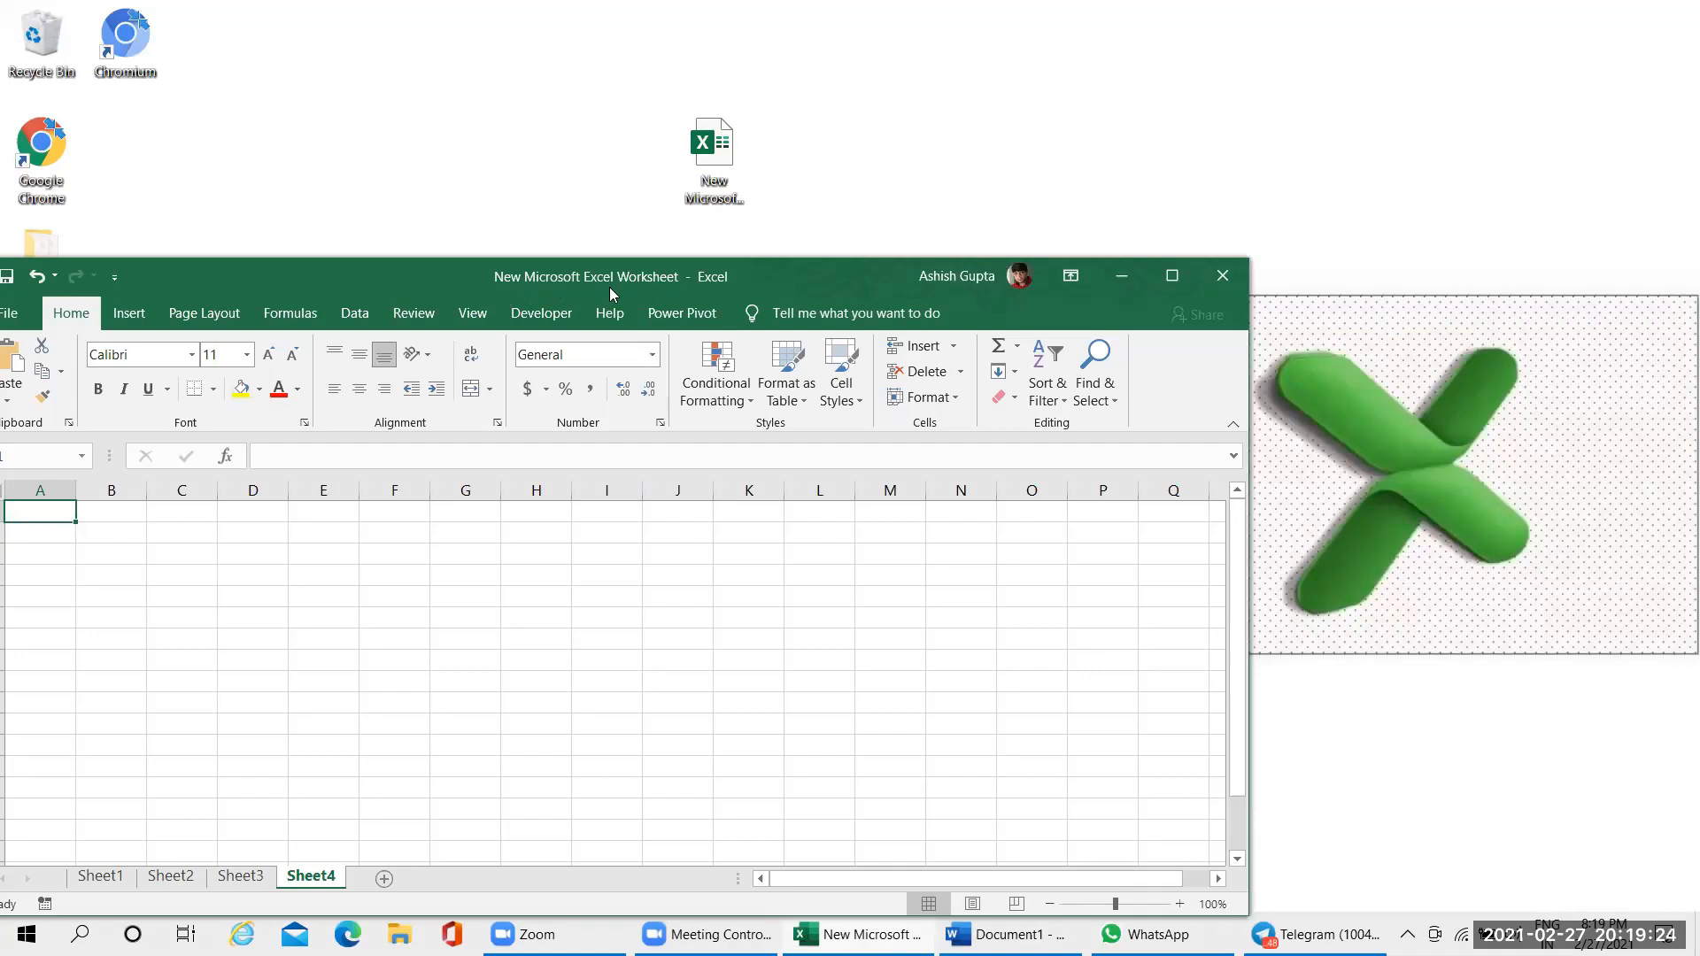
left_click_drag(802, 271, 1007, 239)
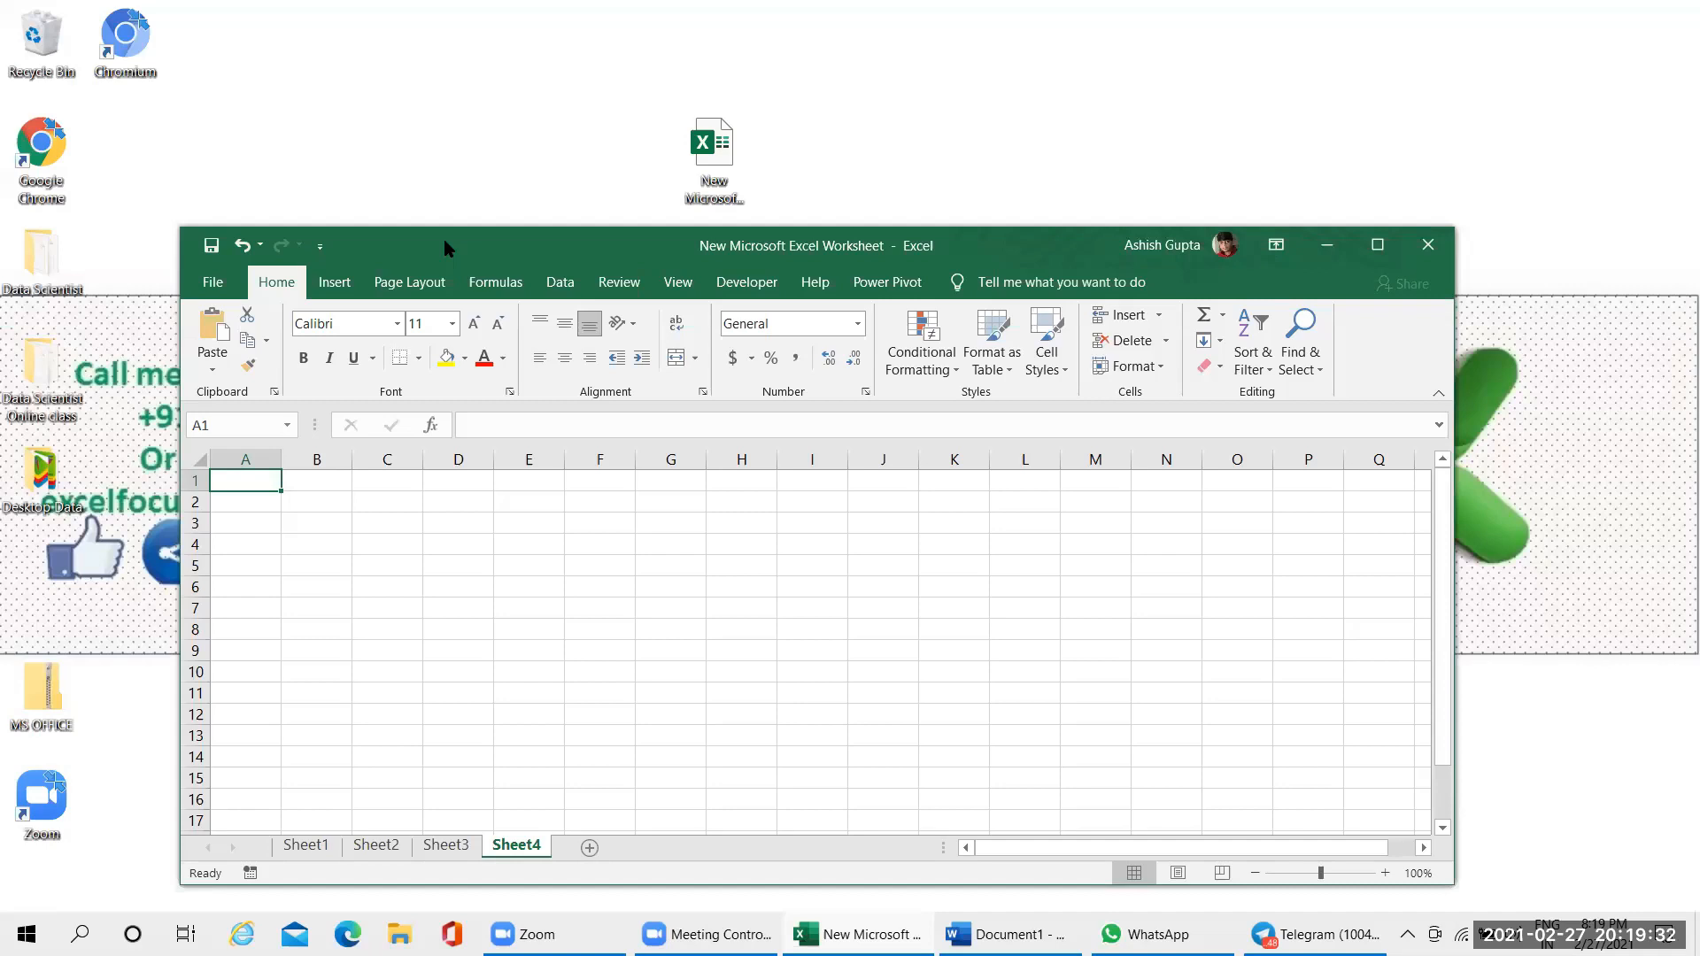
left_click_drag(444, 239, 478, 87)
double_click(478, 87)
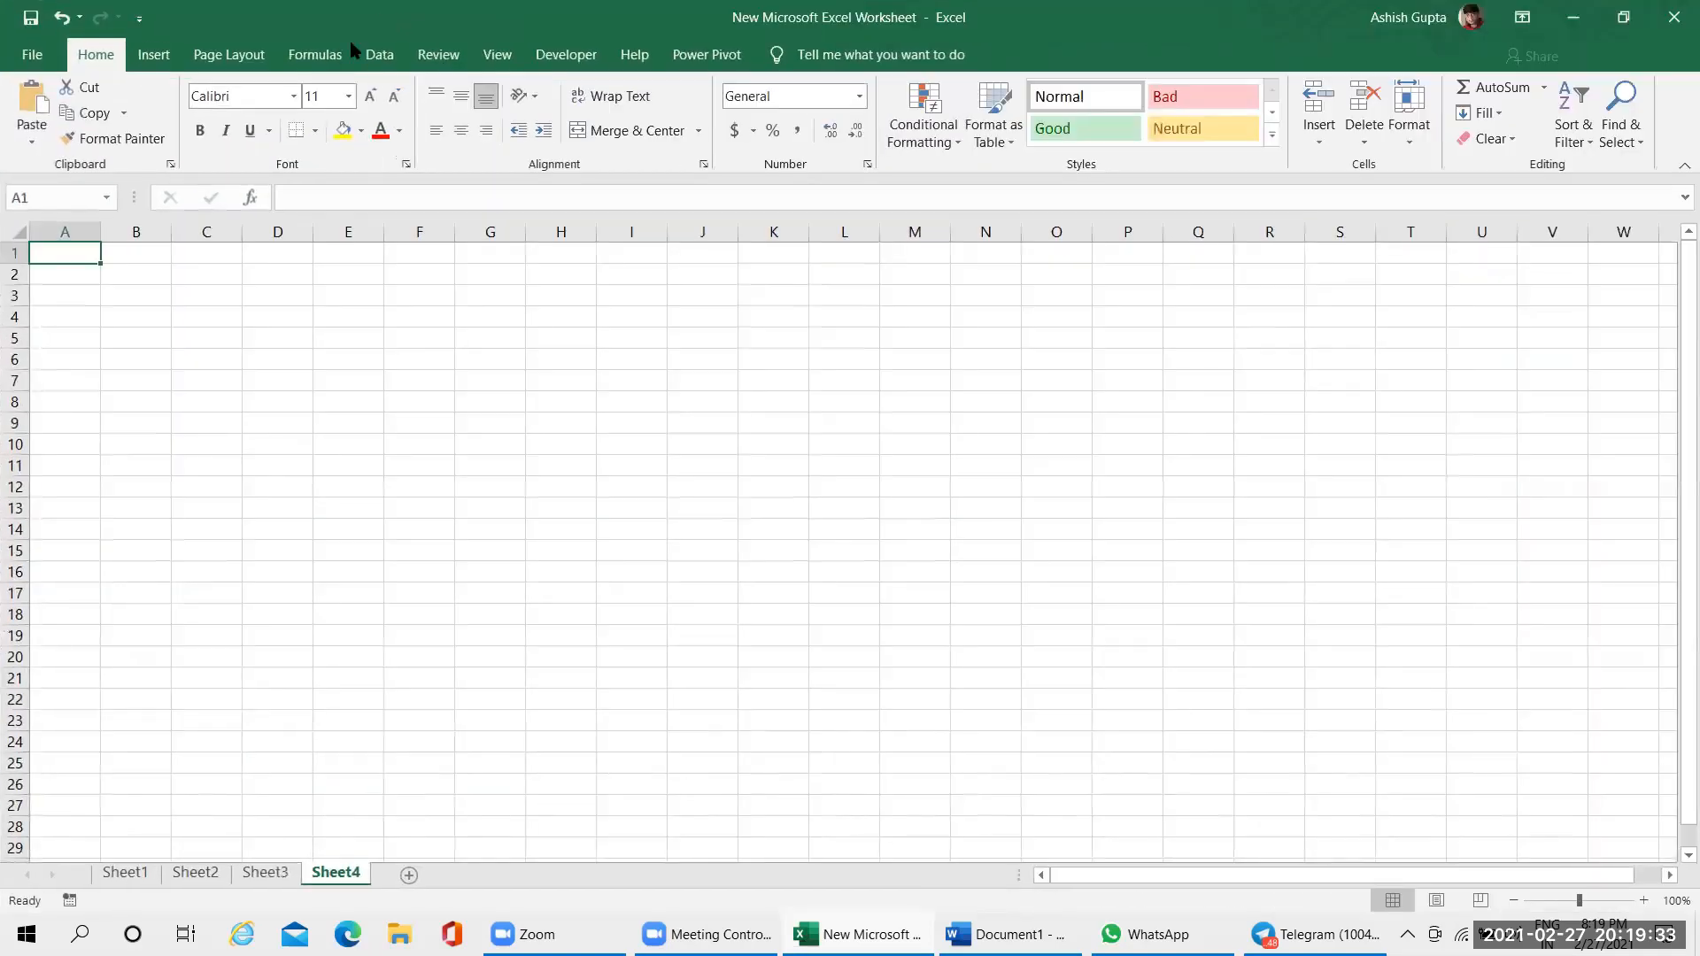
Show each worksheet in order from Sheet1 to Sheet4 and select cell D26 on Sheet4
left_click(124, 872)
left_click(197, 872)
left_click(264, 873)
left_click(324, 873)
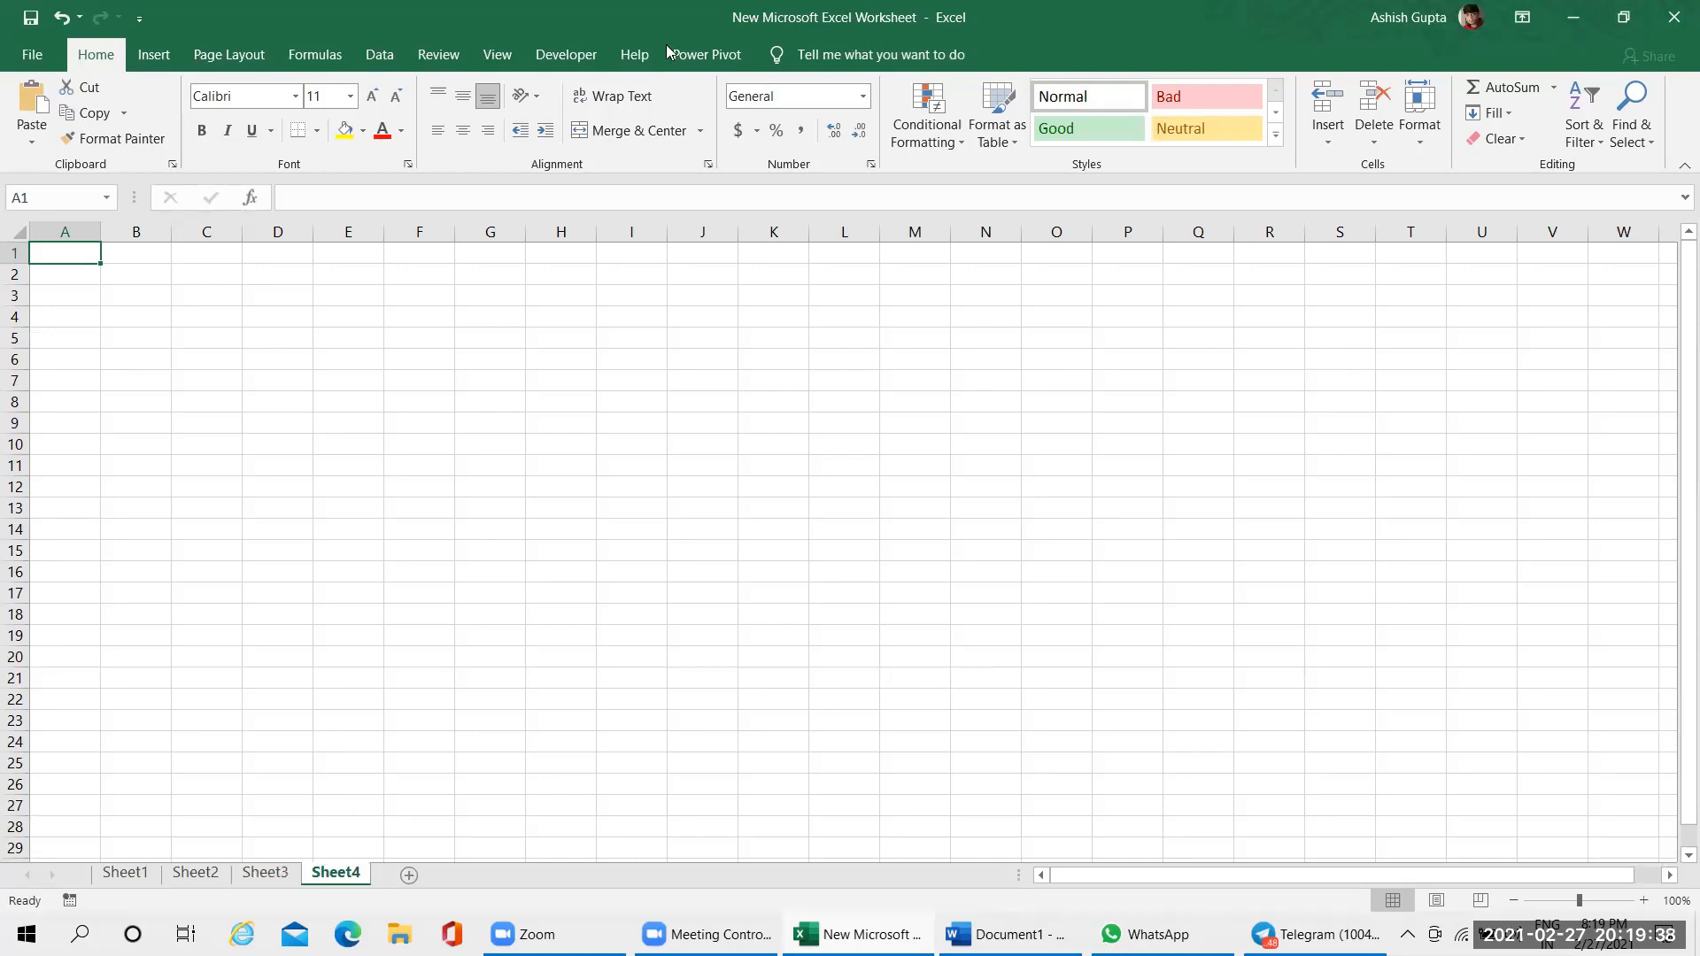
left_click(244, 778)
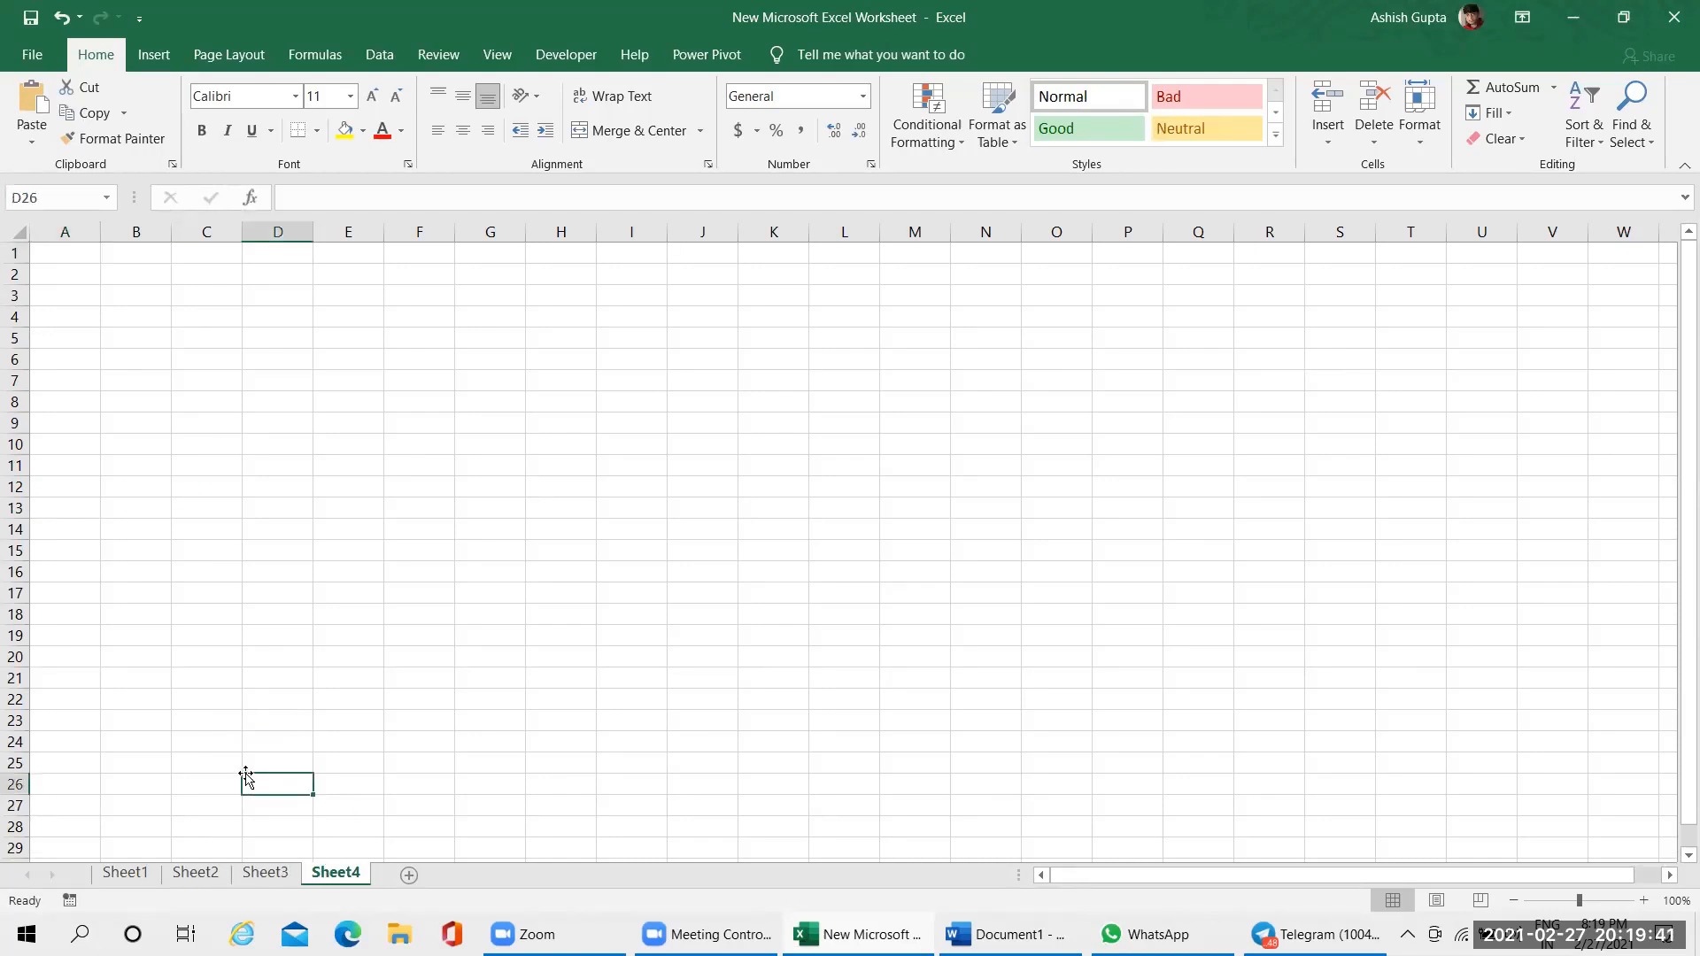
Return to Sheet1 and select cells D3, A1, A6 and B3 one after another
left_click(133, 874)
left_click(486, 358)
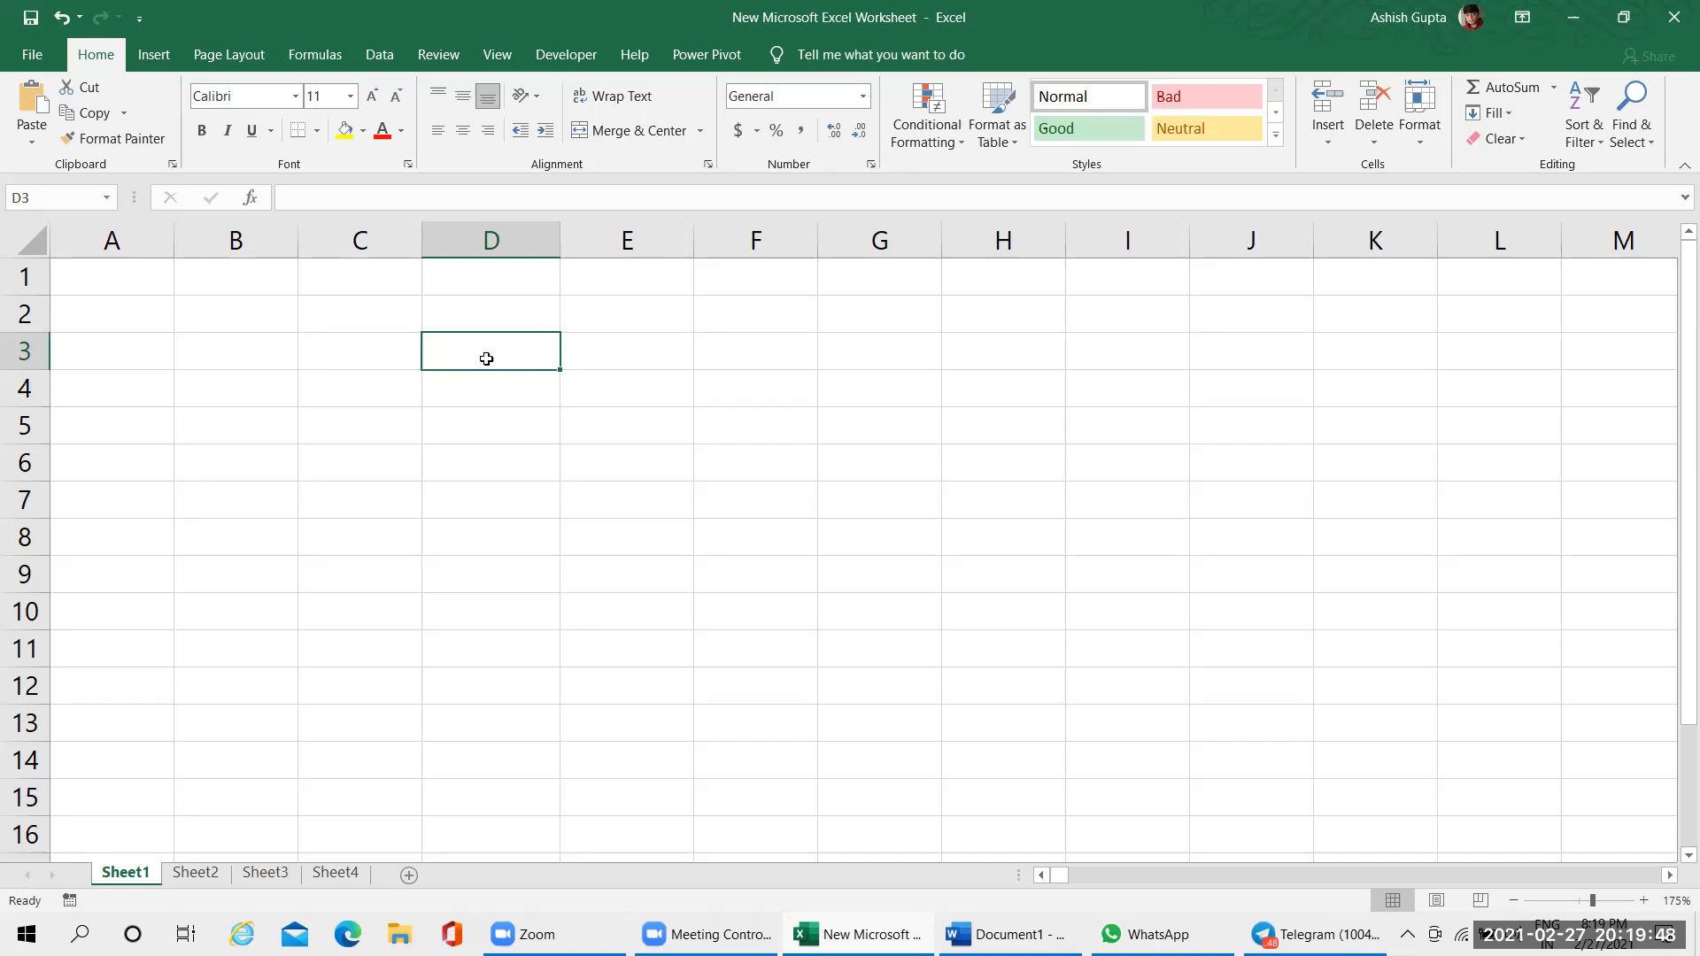
key("ctrl+Home")
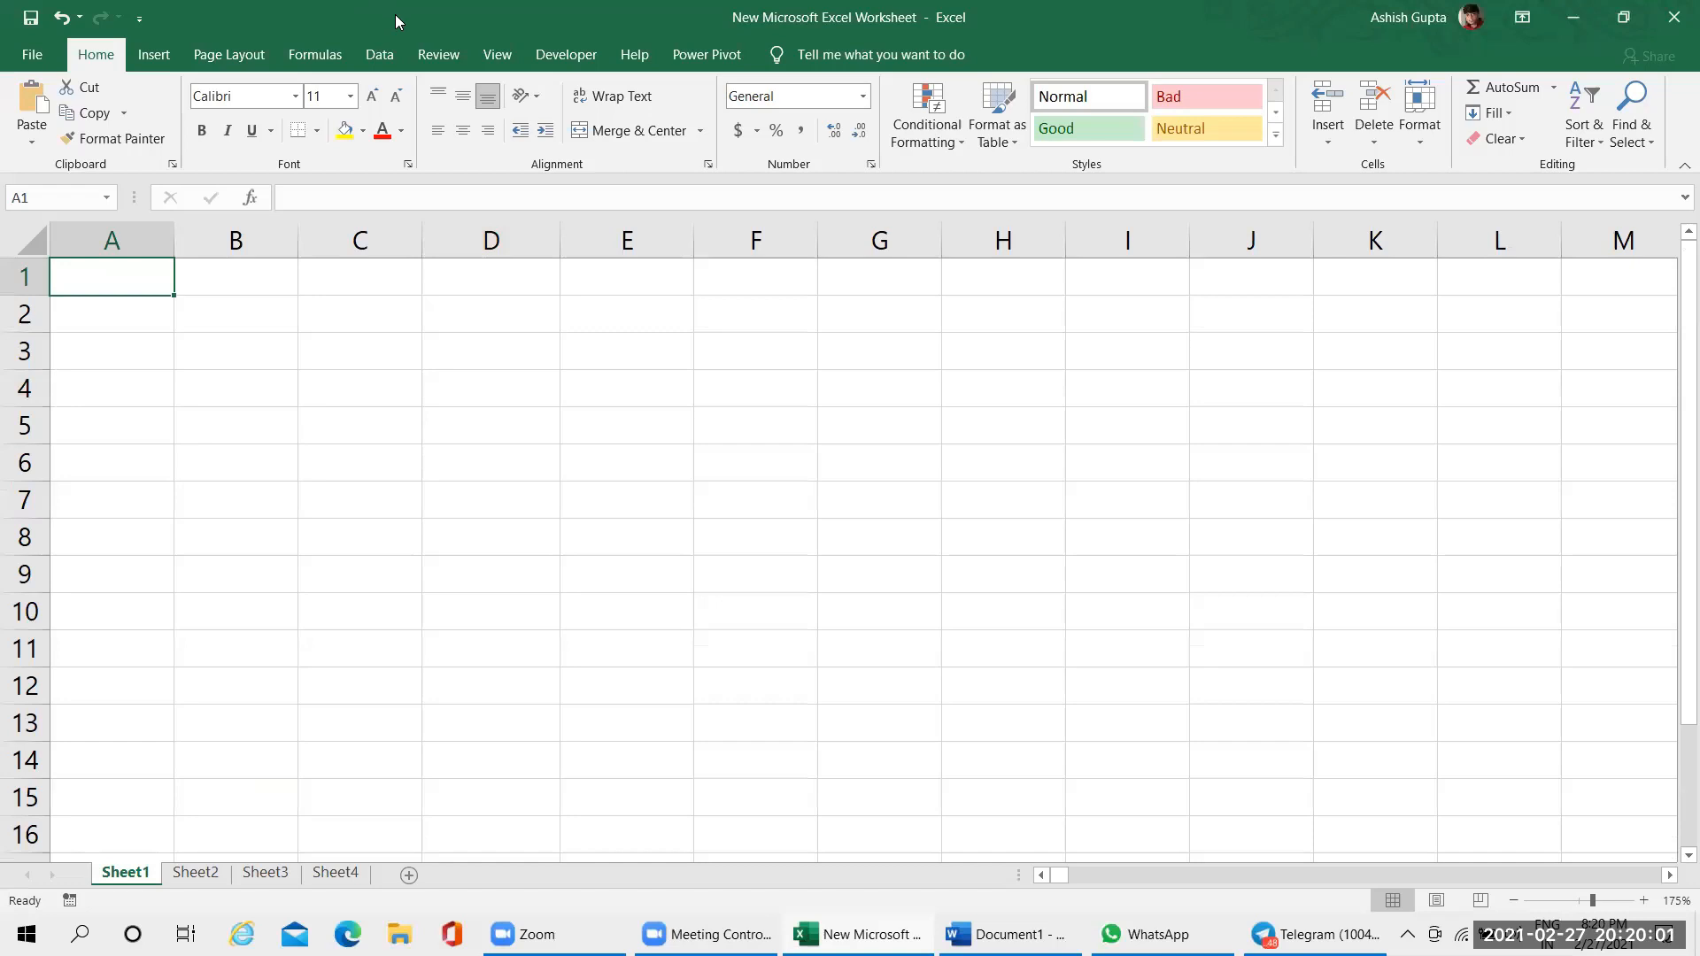
left_click(165, 453)
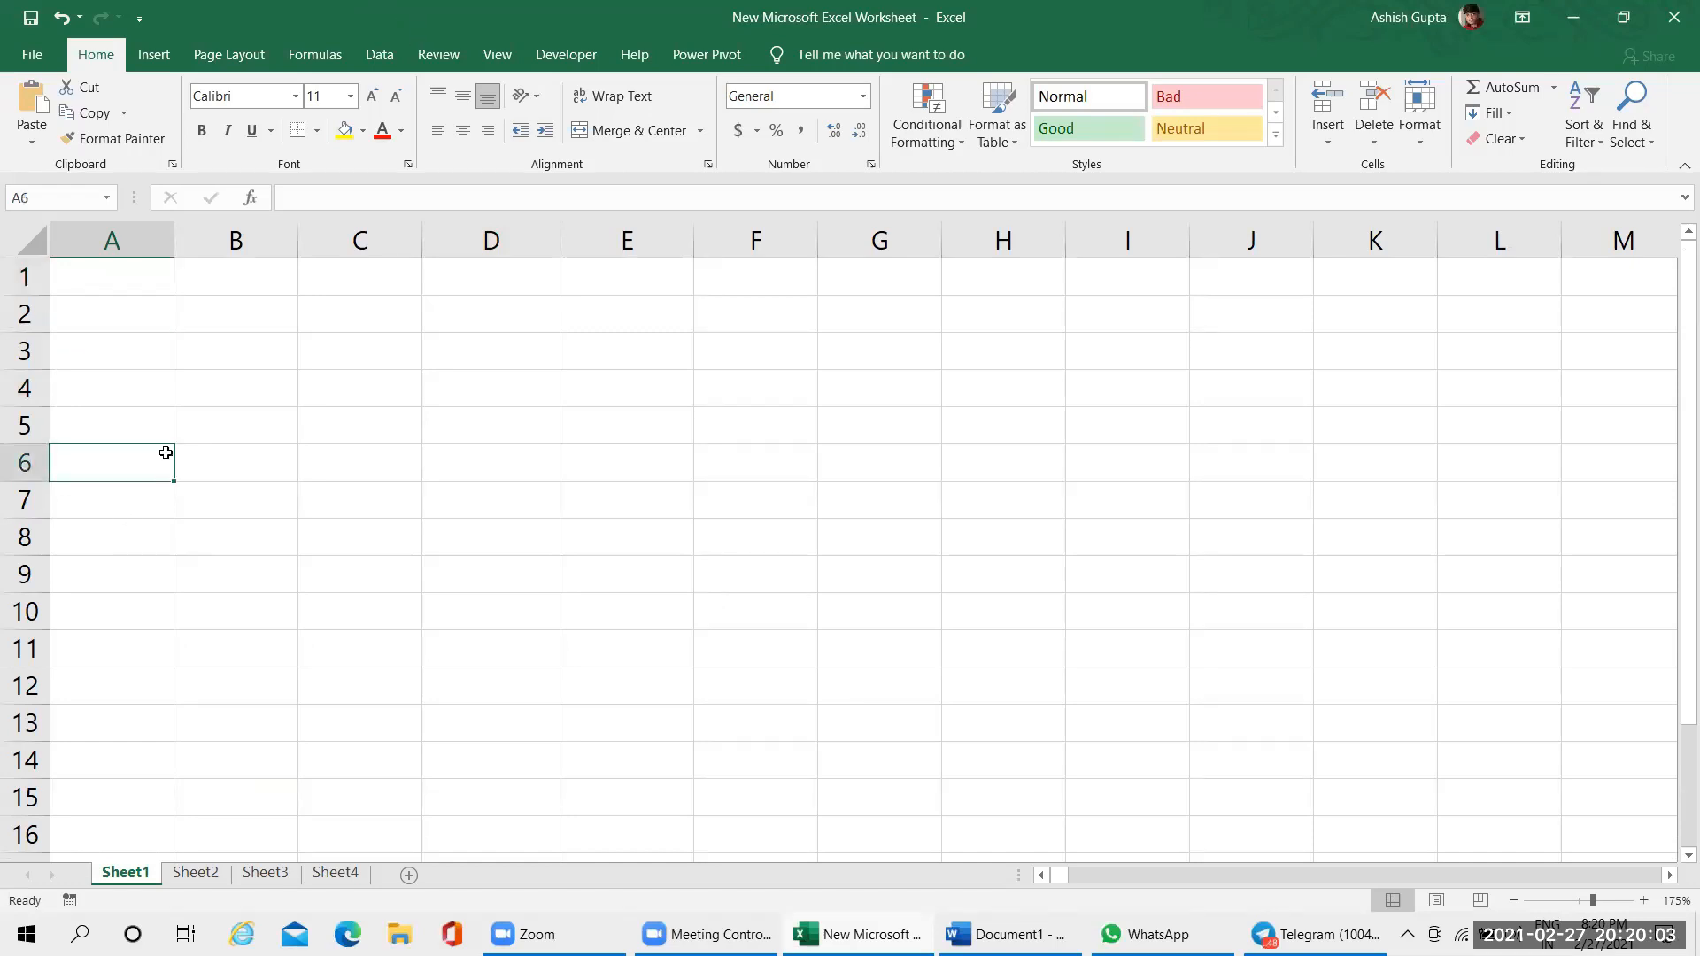
left_click(239, 341)
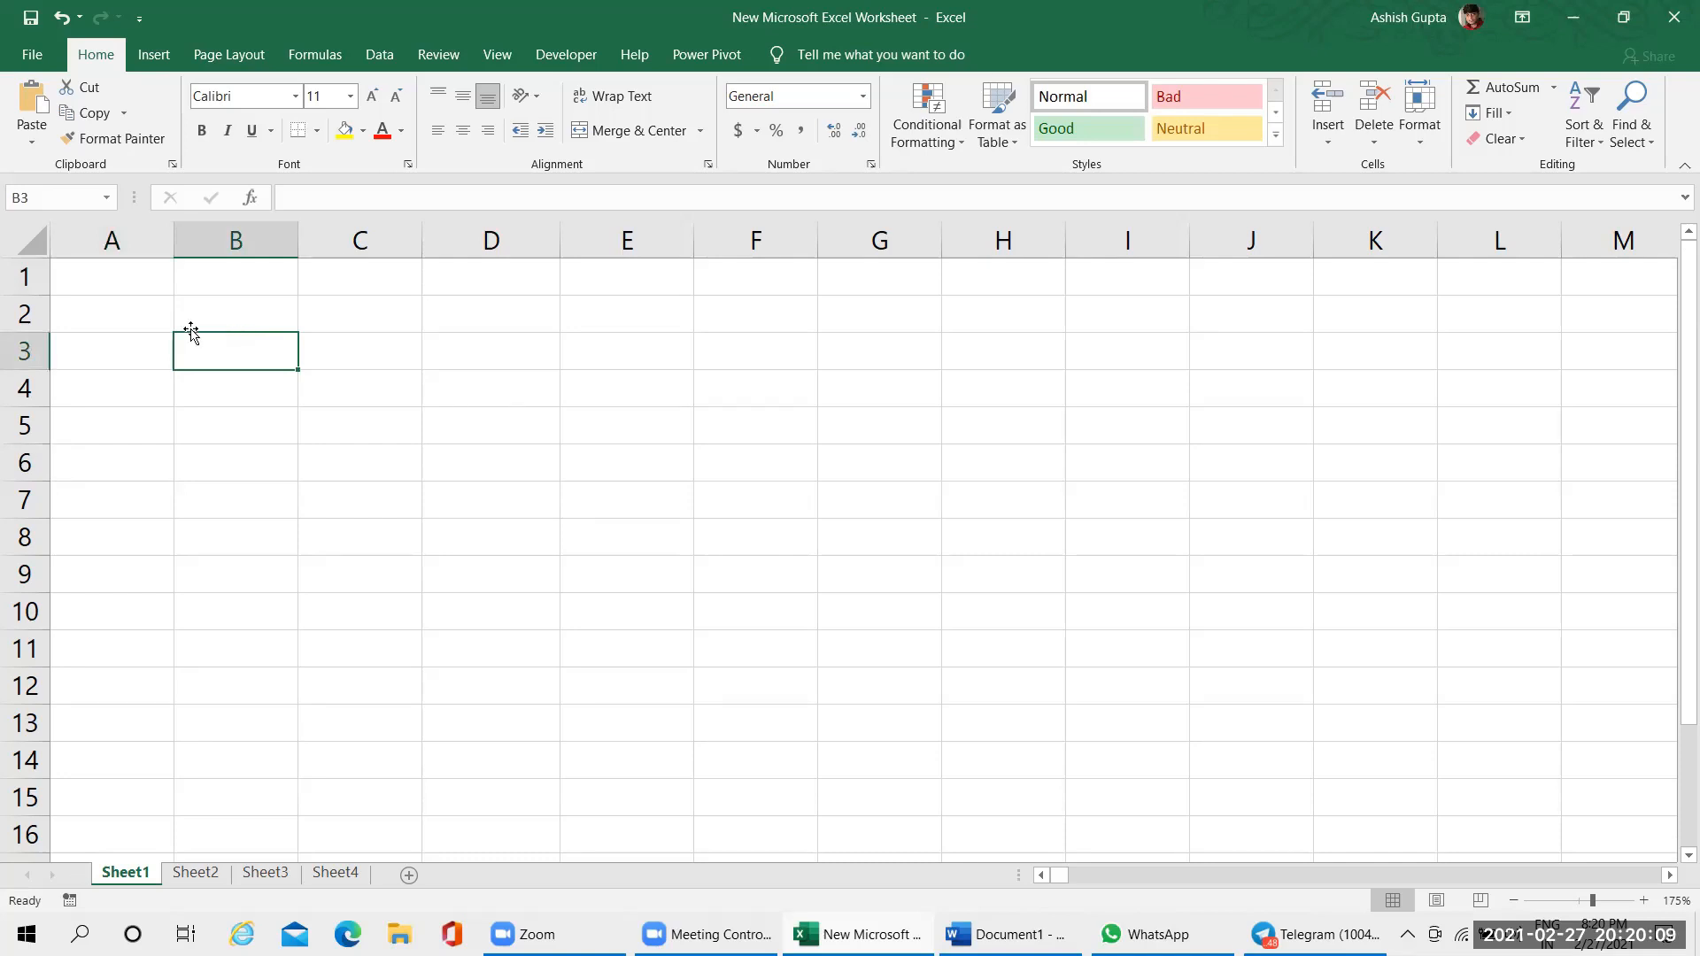
Open the Backstage start page, return to the worksheet and open the start page again
left_click(45, 54)
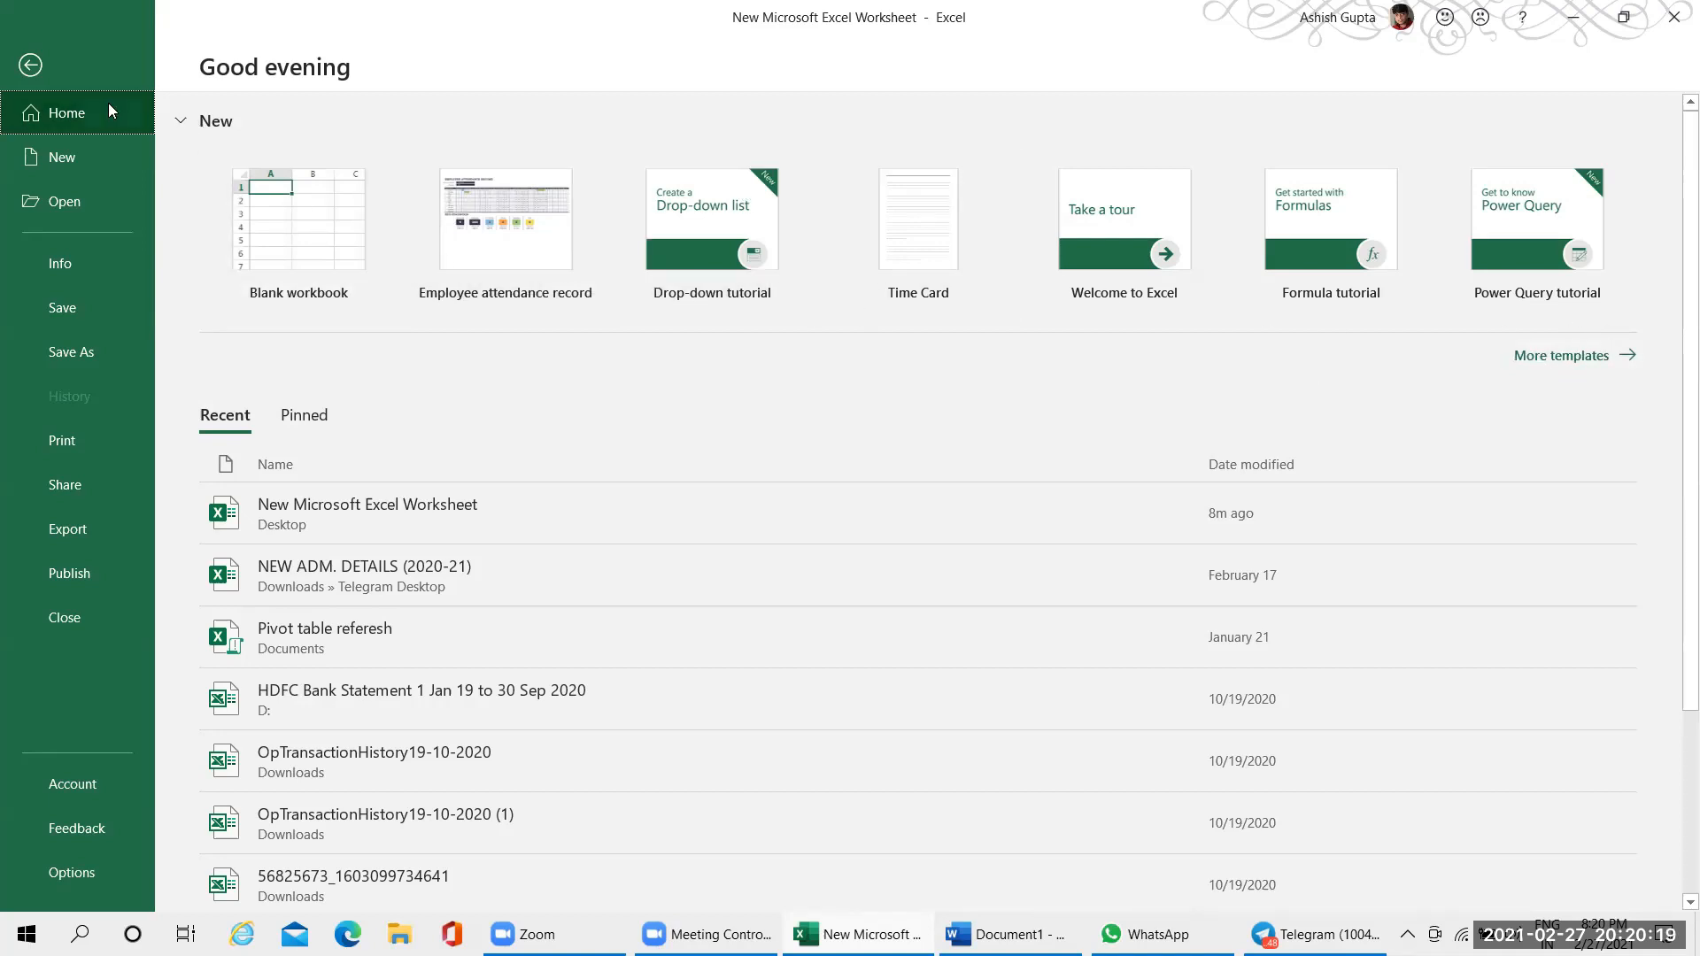
left_click(34, 66)
left_click(33, 55)
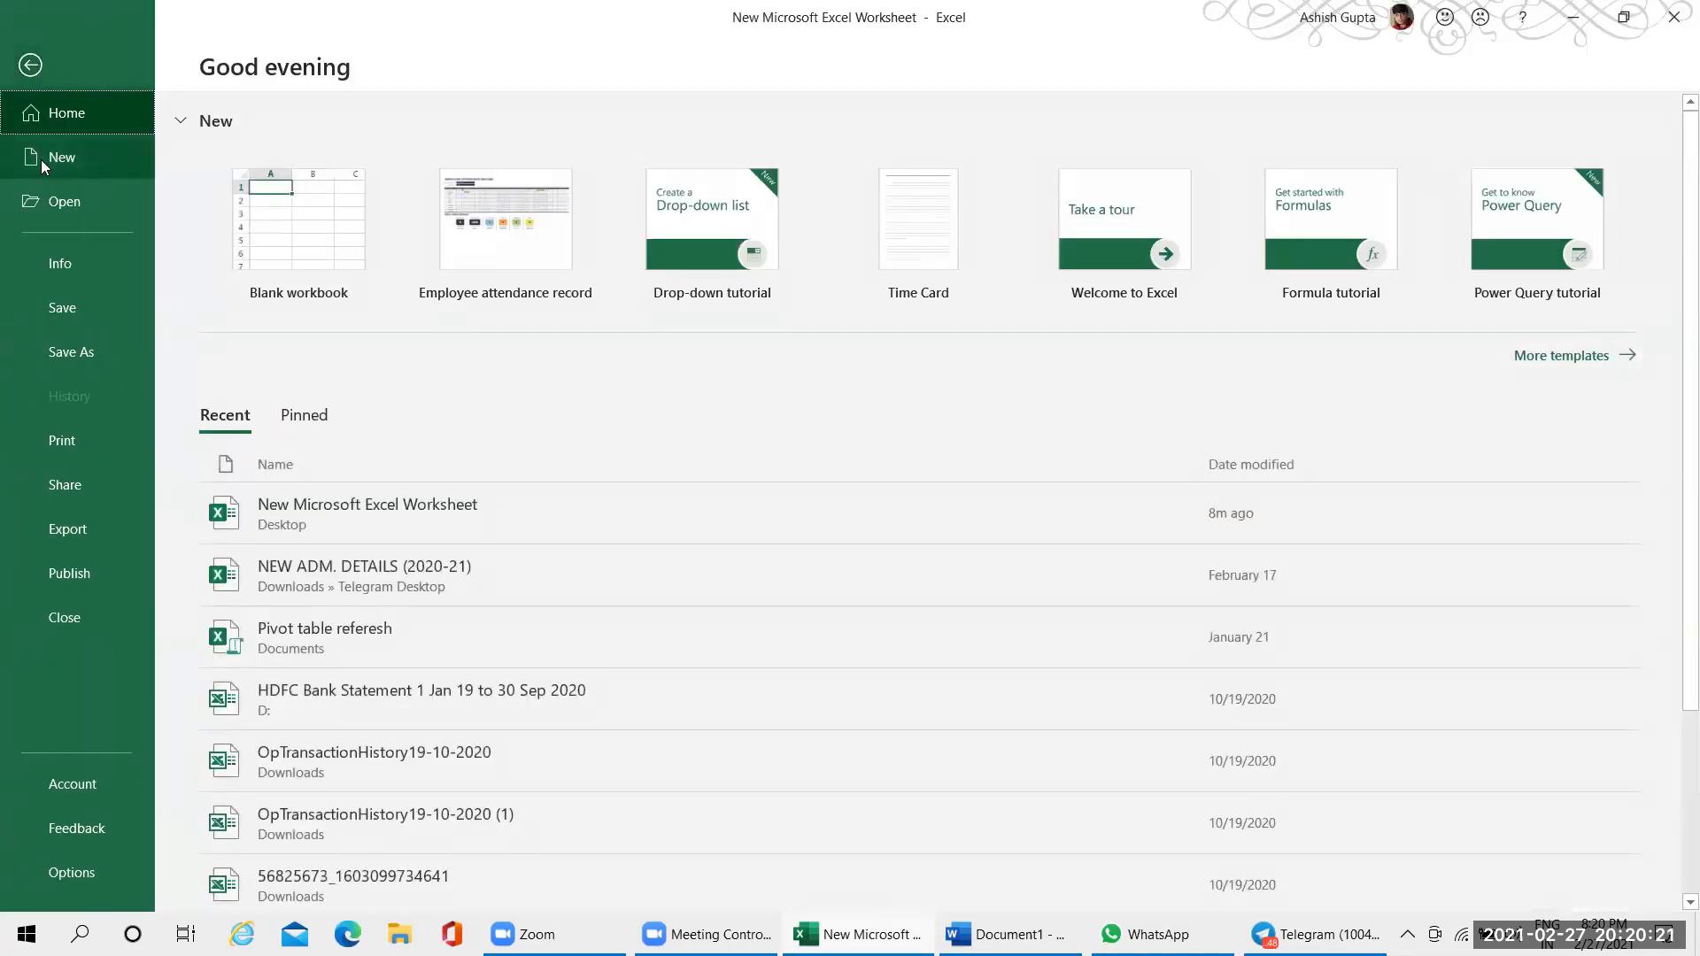
Open the full template gallery and search the online templates for "attendance"
left_click(1585, 361)
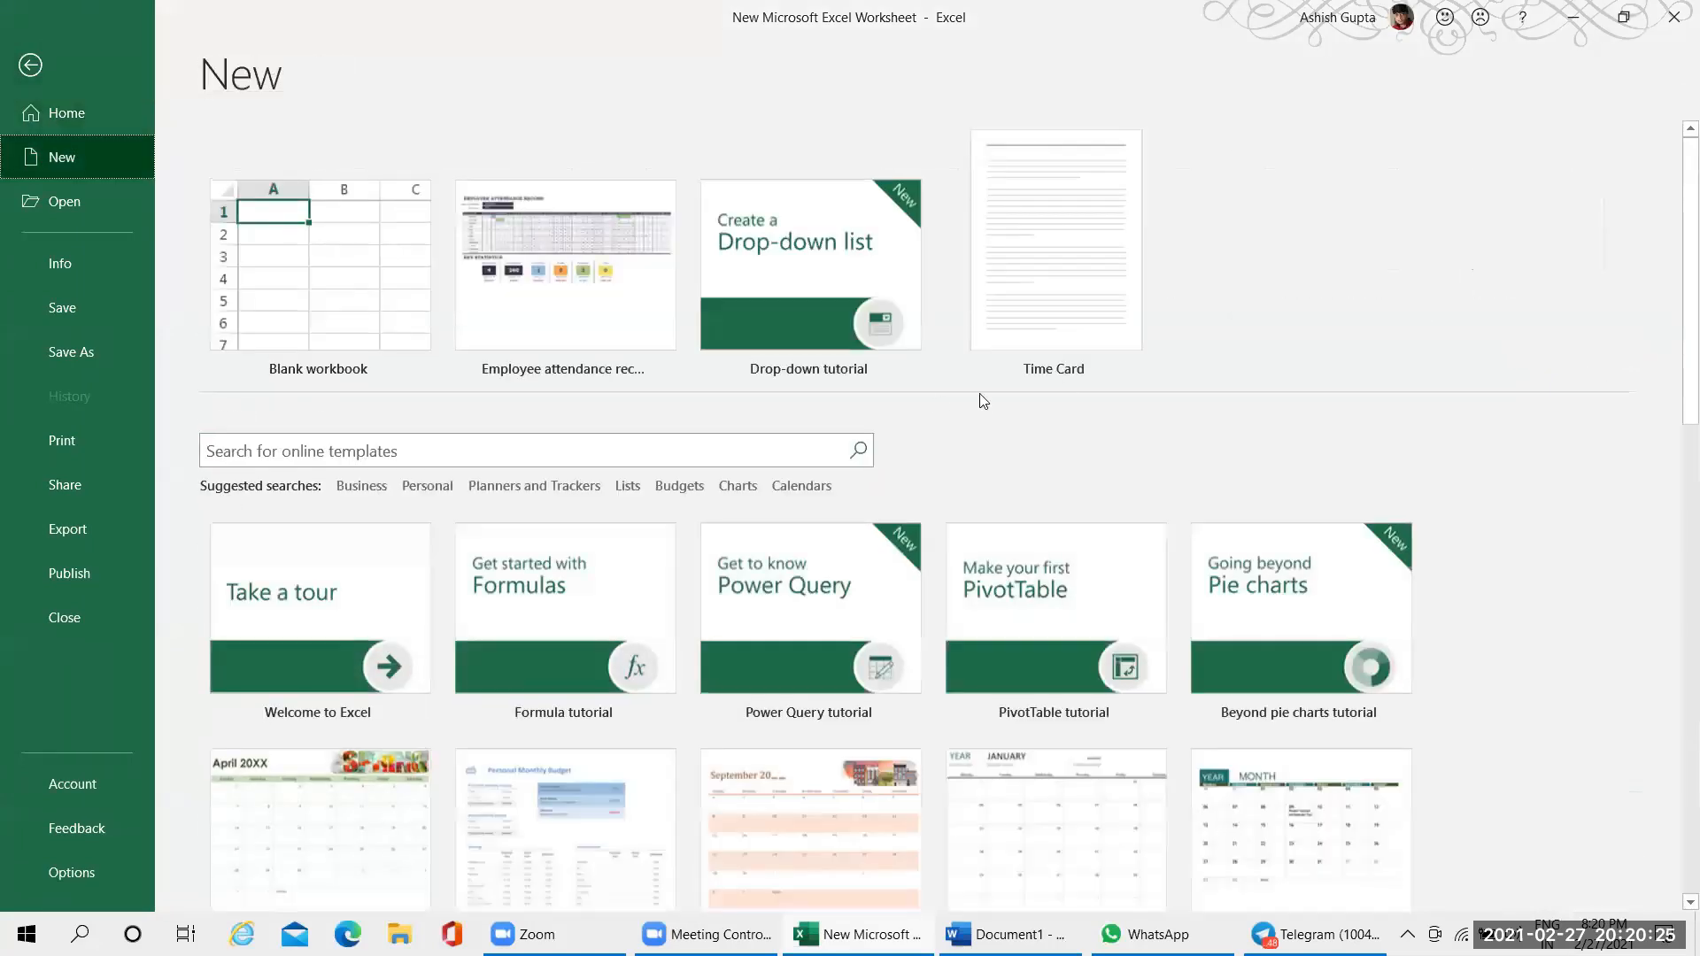
left_click(598, 450)
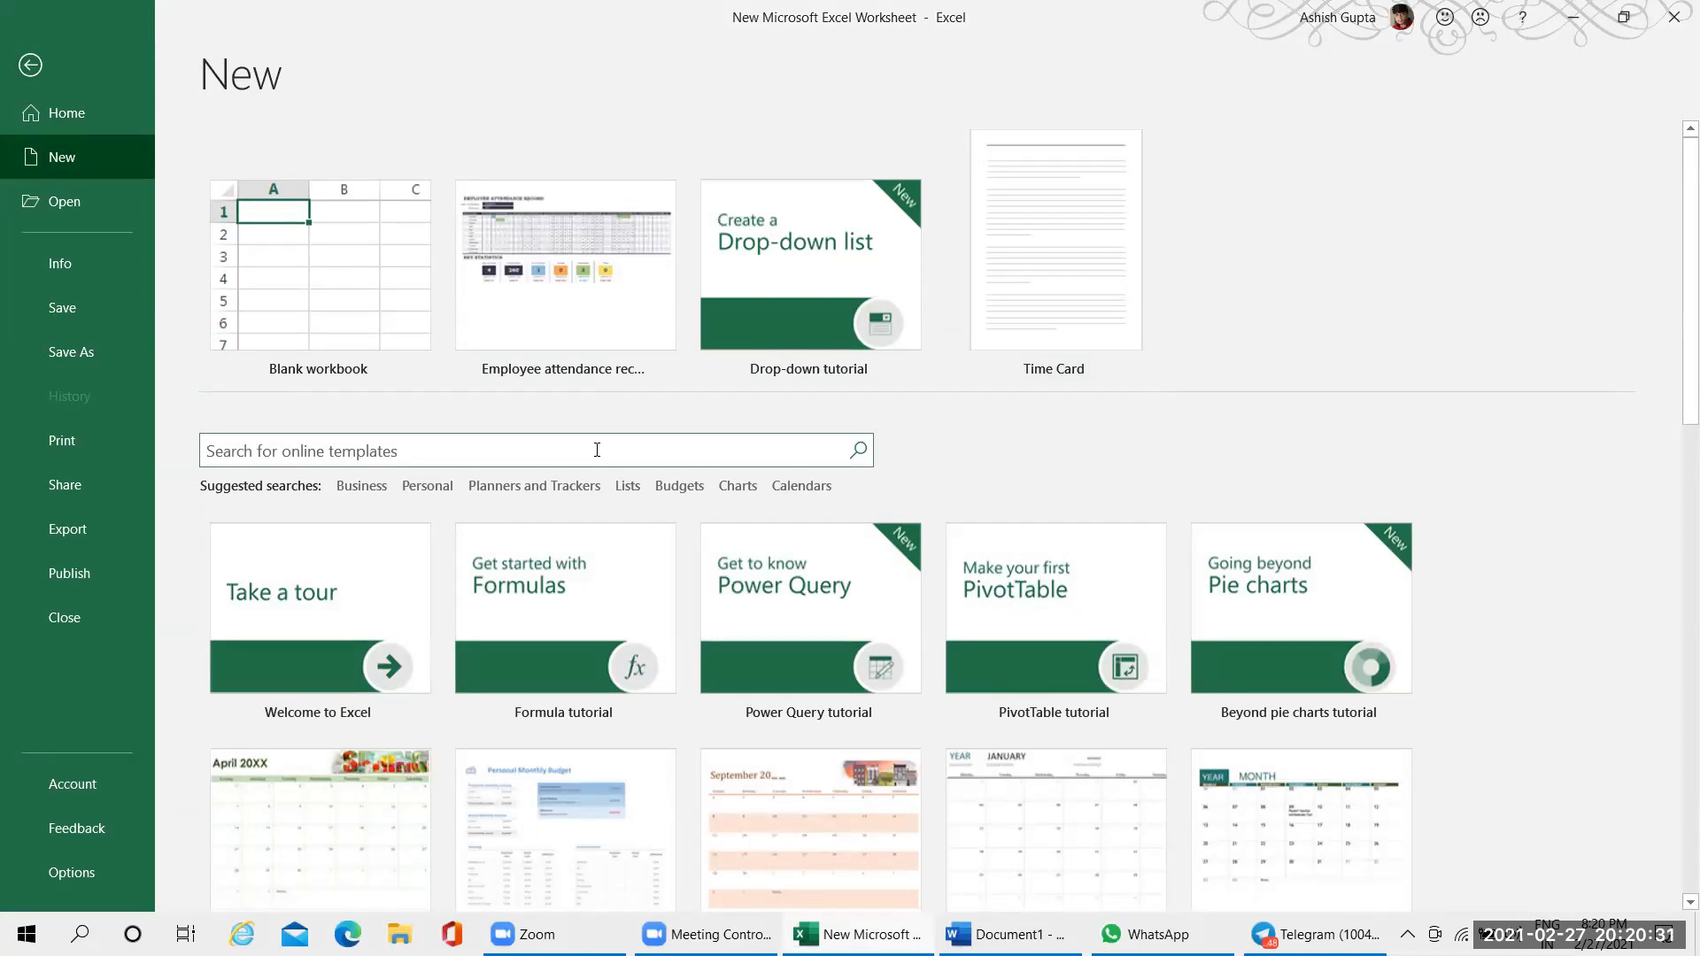
type("attendance")
key("Return")
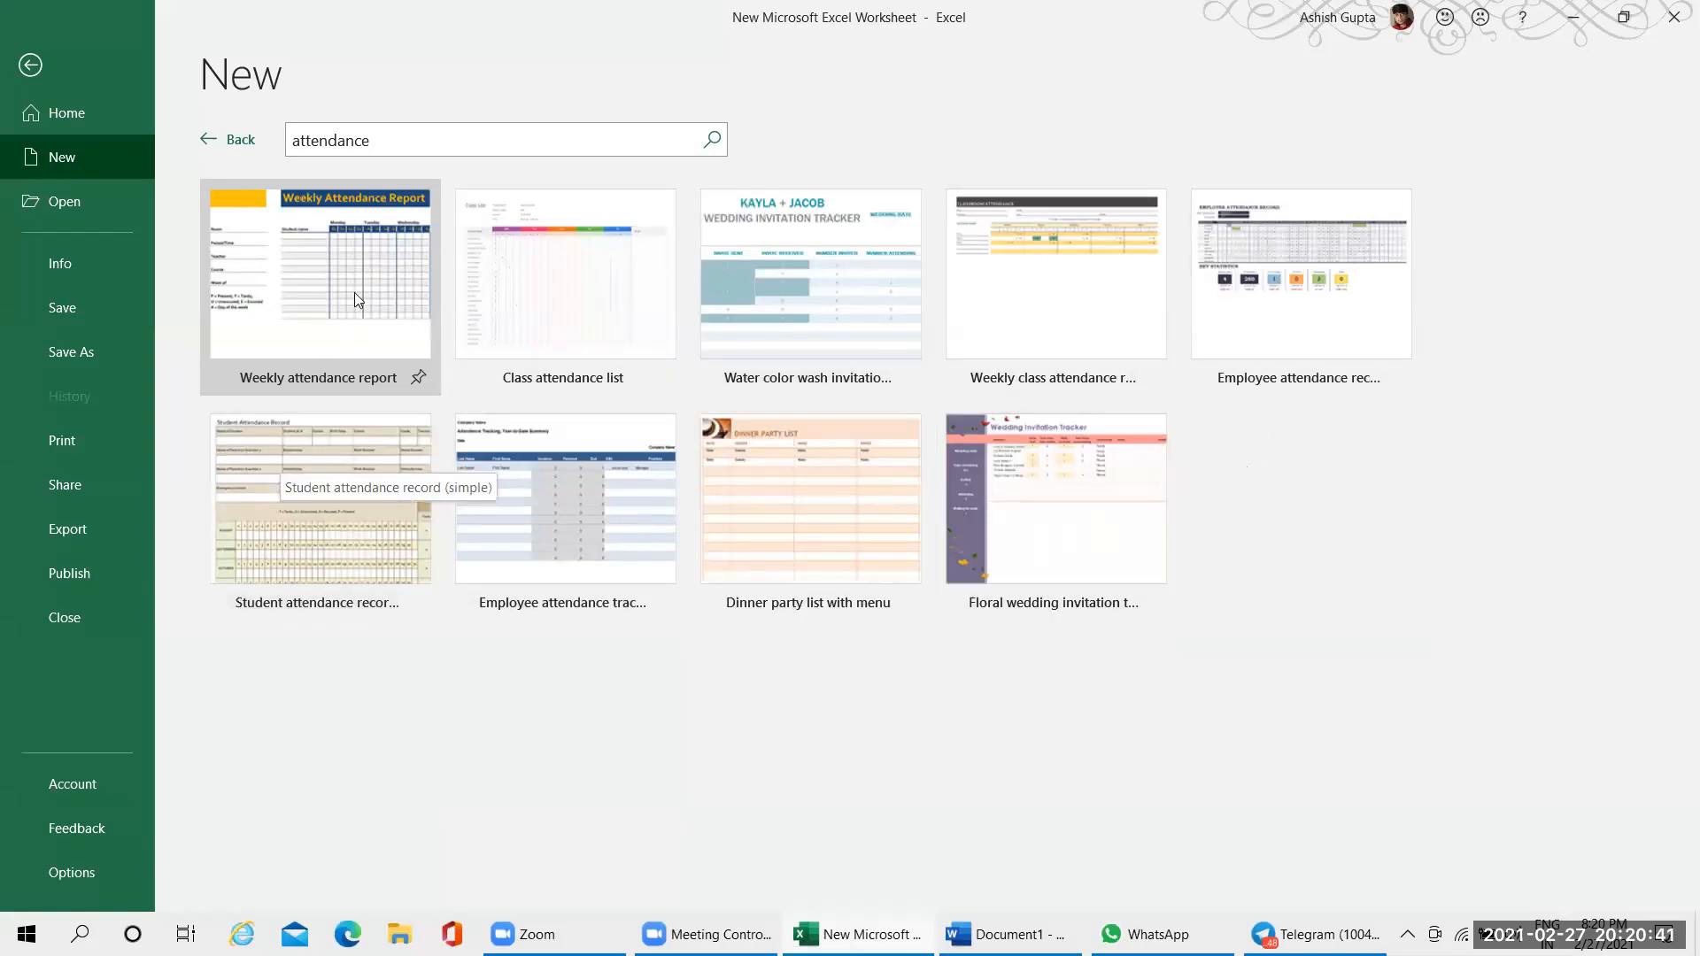
Create a workbook from the Employee attendance record template and select cell O1 on its Calendar View sheet
left_click(1214, 239)
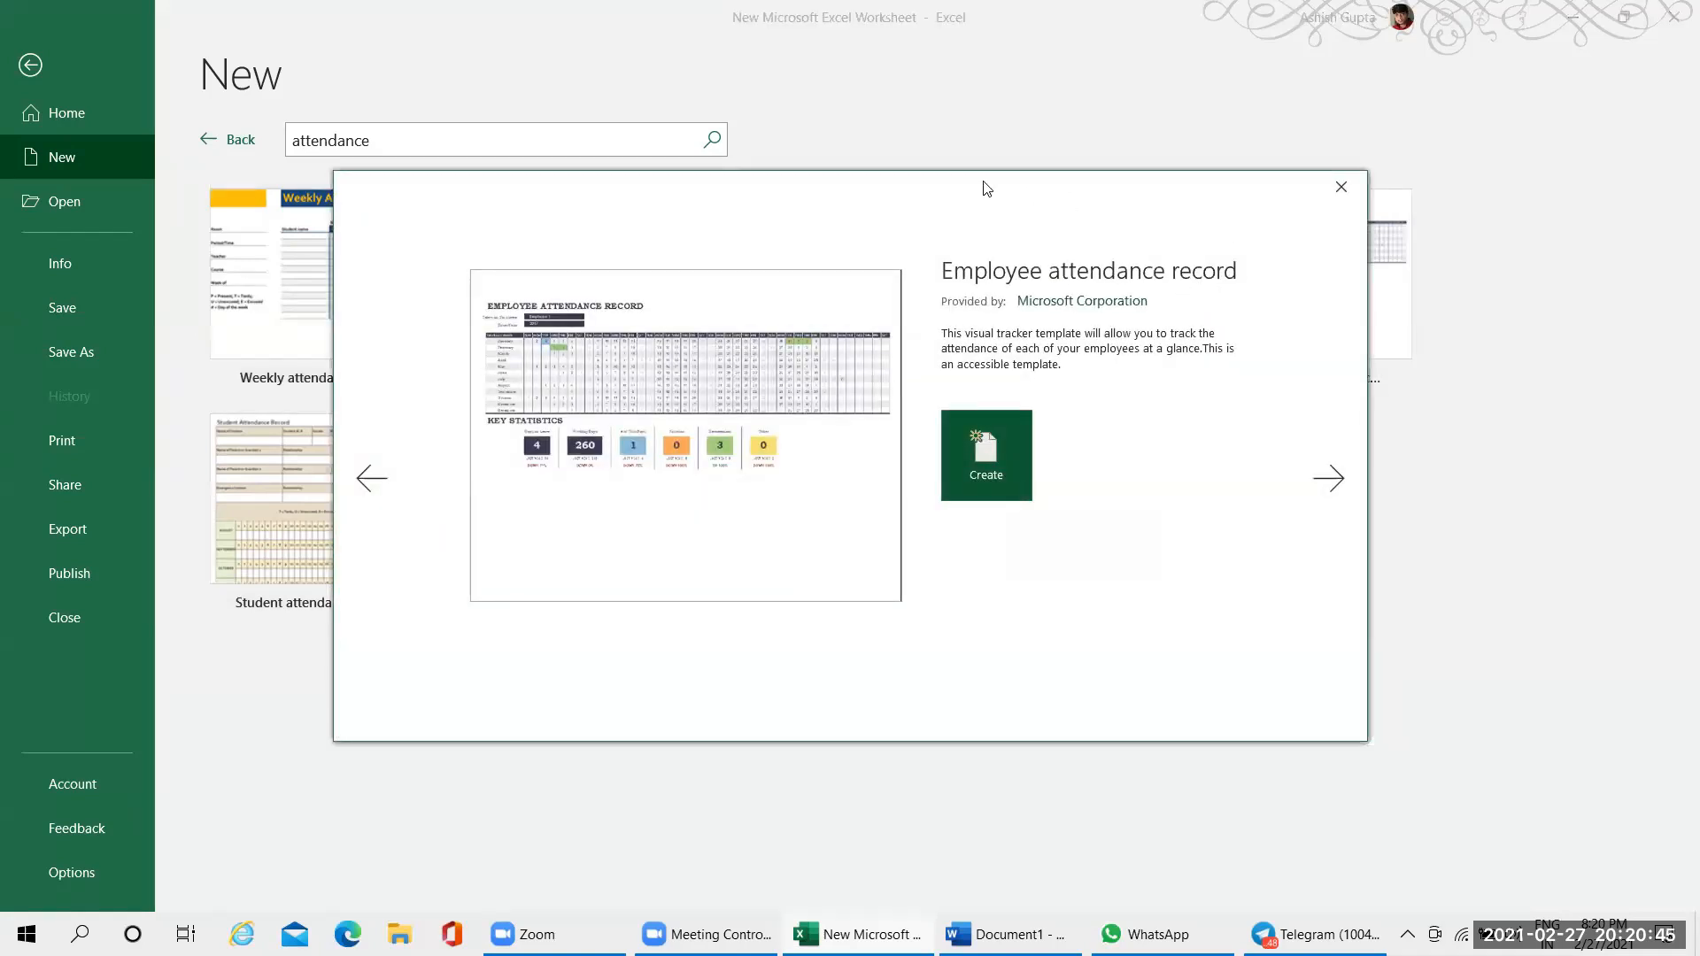
left_click(709, 456)
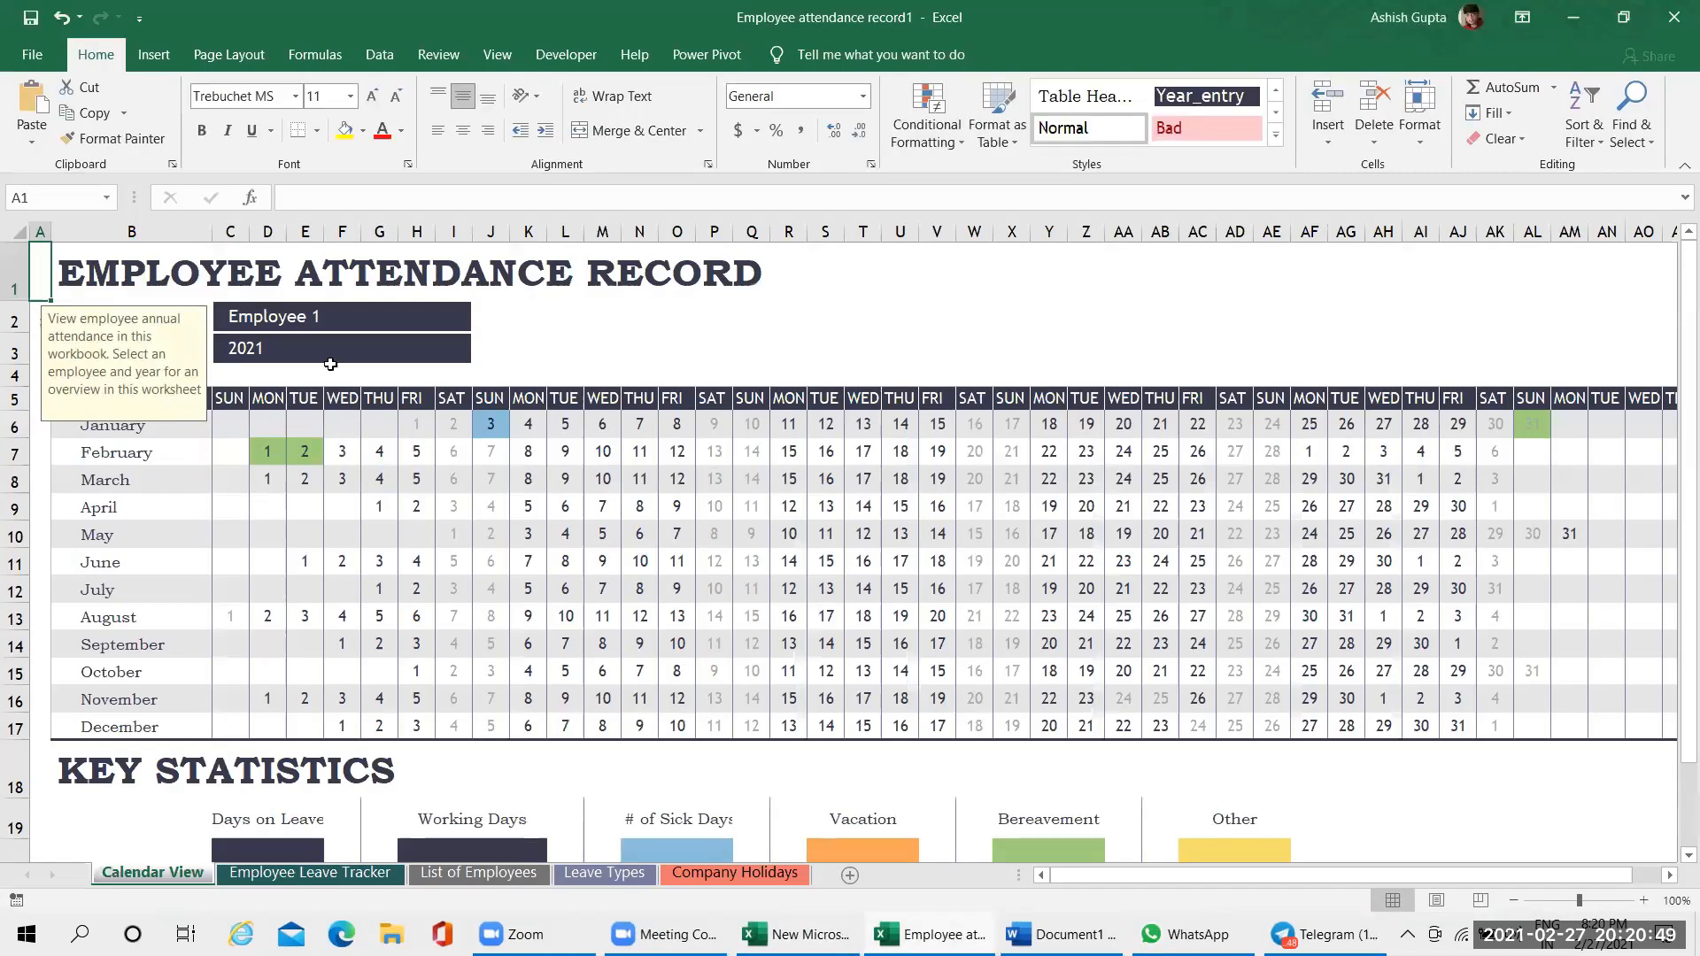
left_click(677, 257)
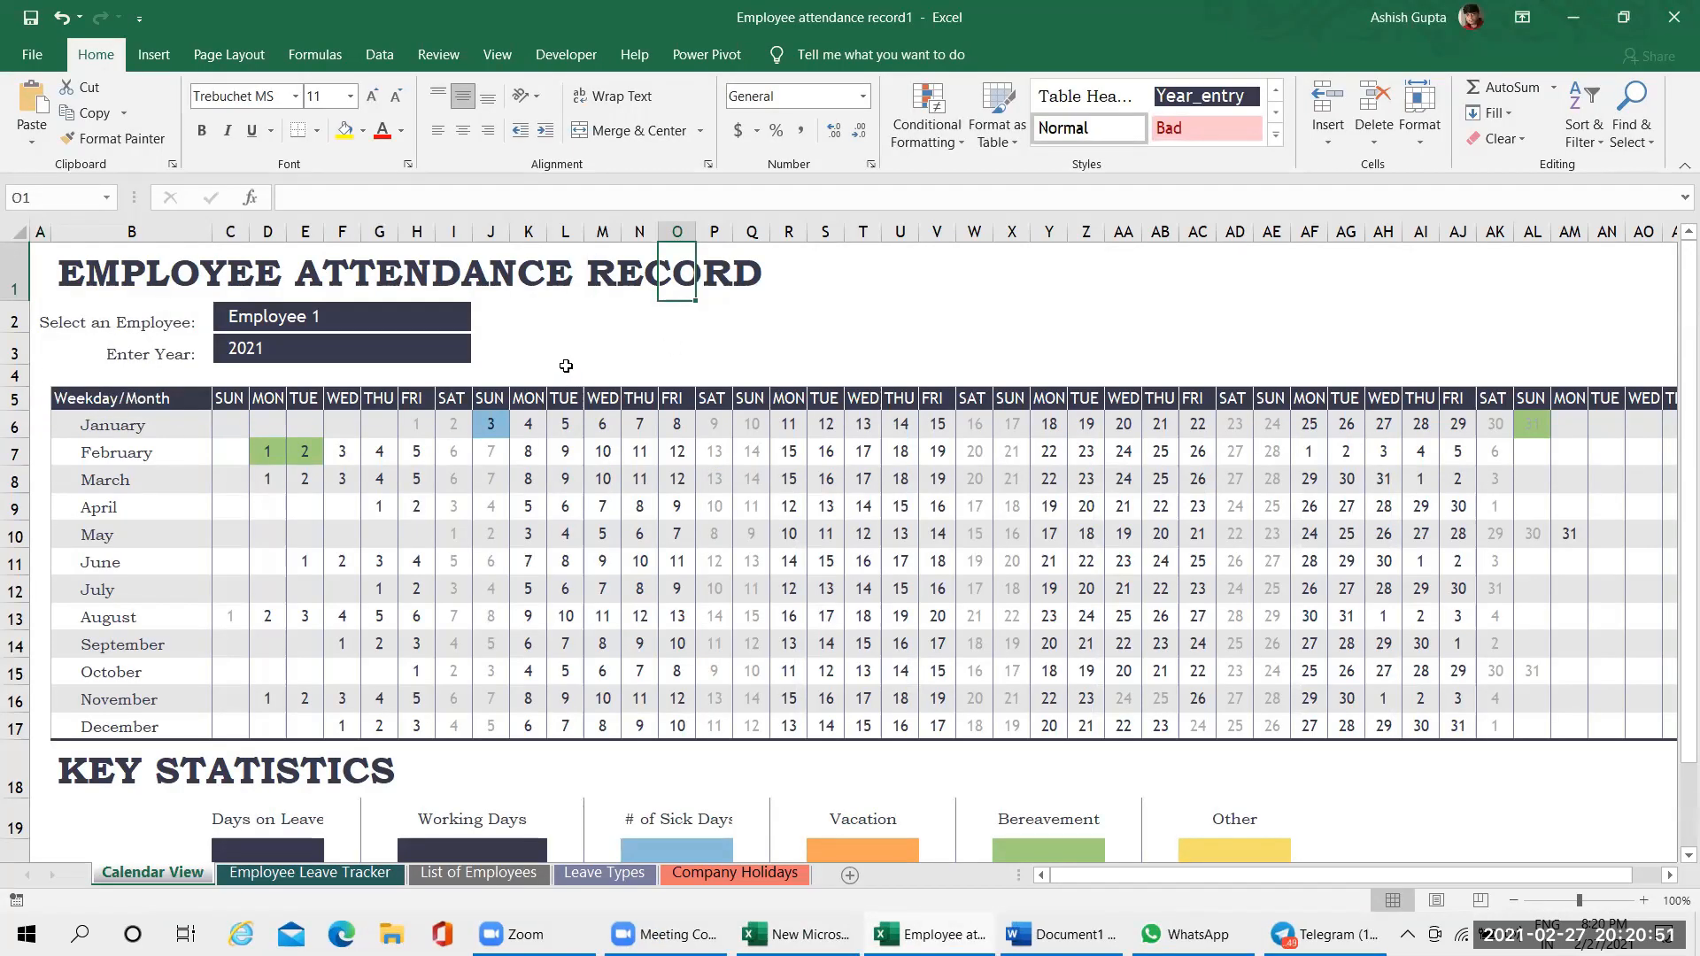
On the List of Employees sheet, move the input note clear of the table and replace Employee 1 and Employee 2 with employees' first names
left_click(478, 873)
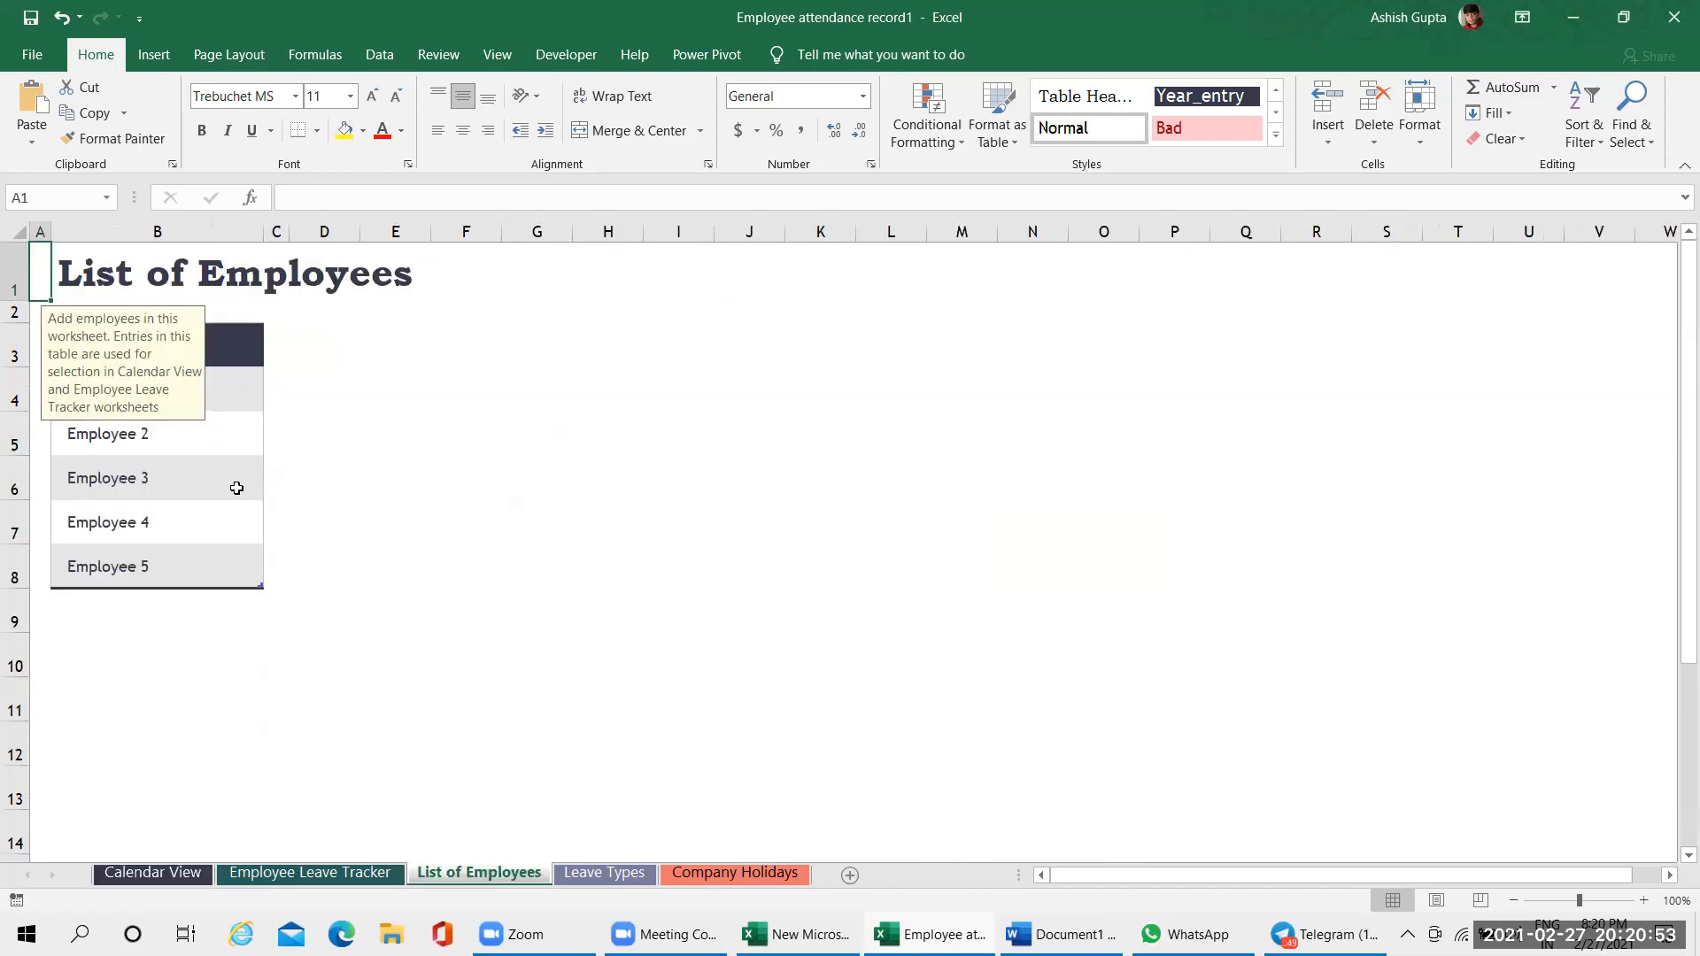
left_click_drag(182, 323, 857, 384)
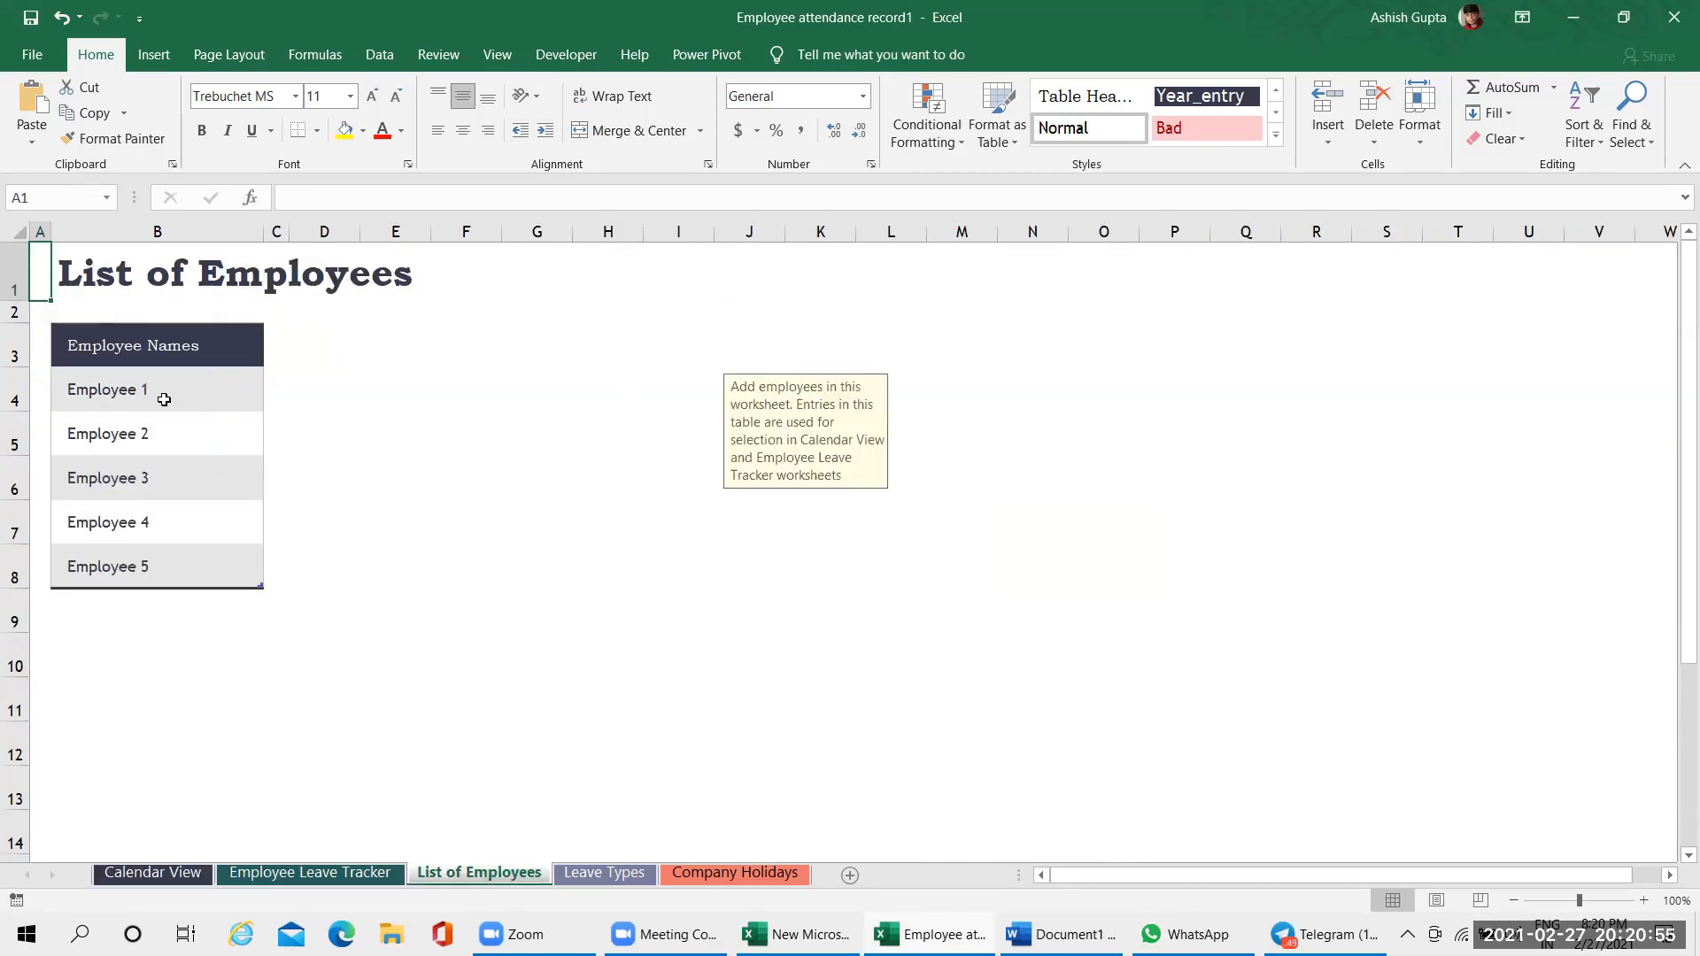
left_click(164, 400)
type("Ashish")
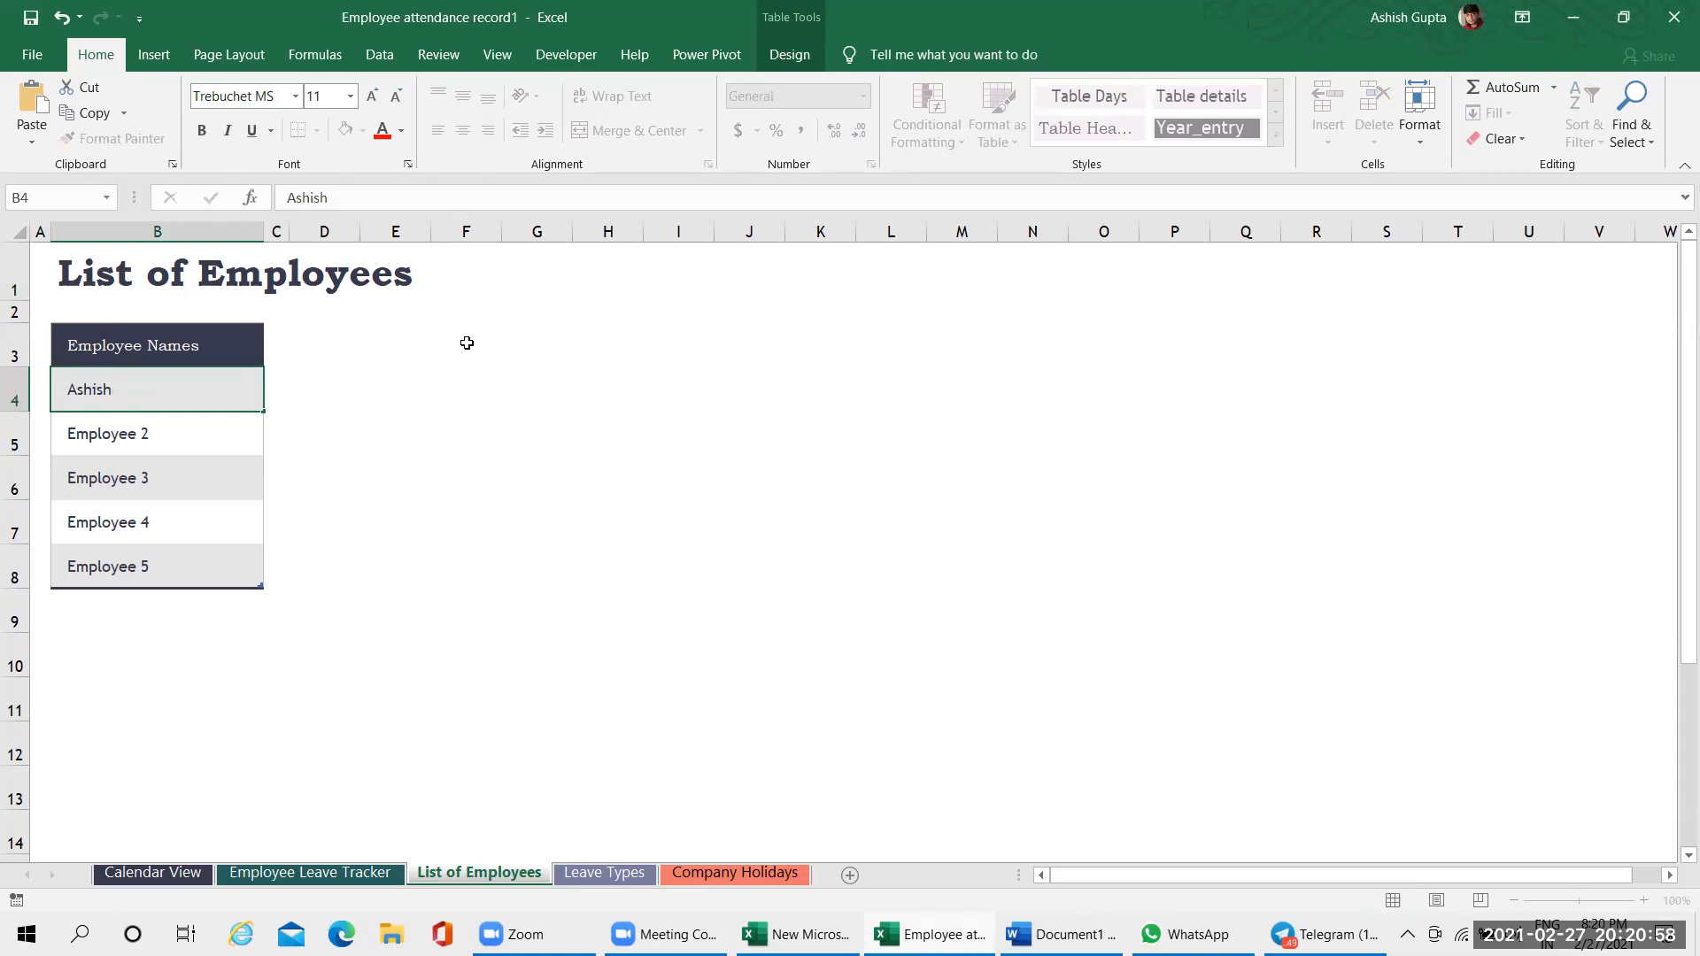
key("Return")
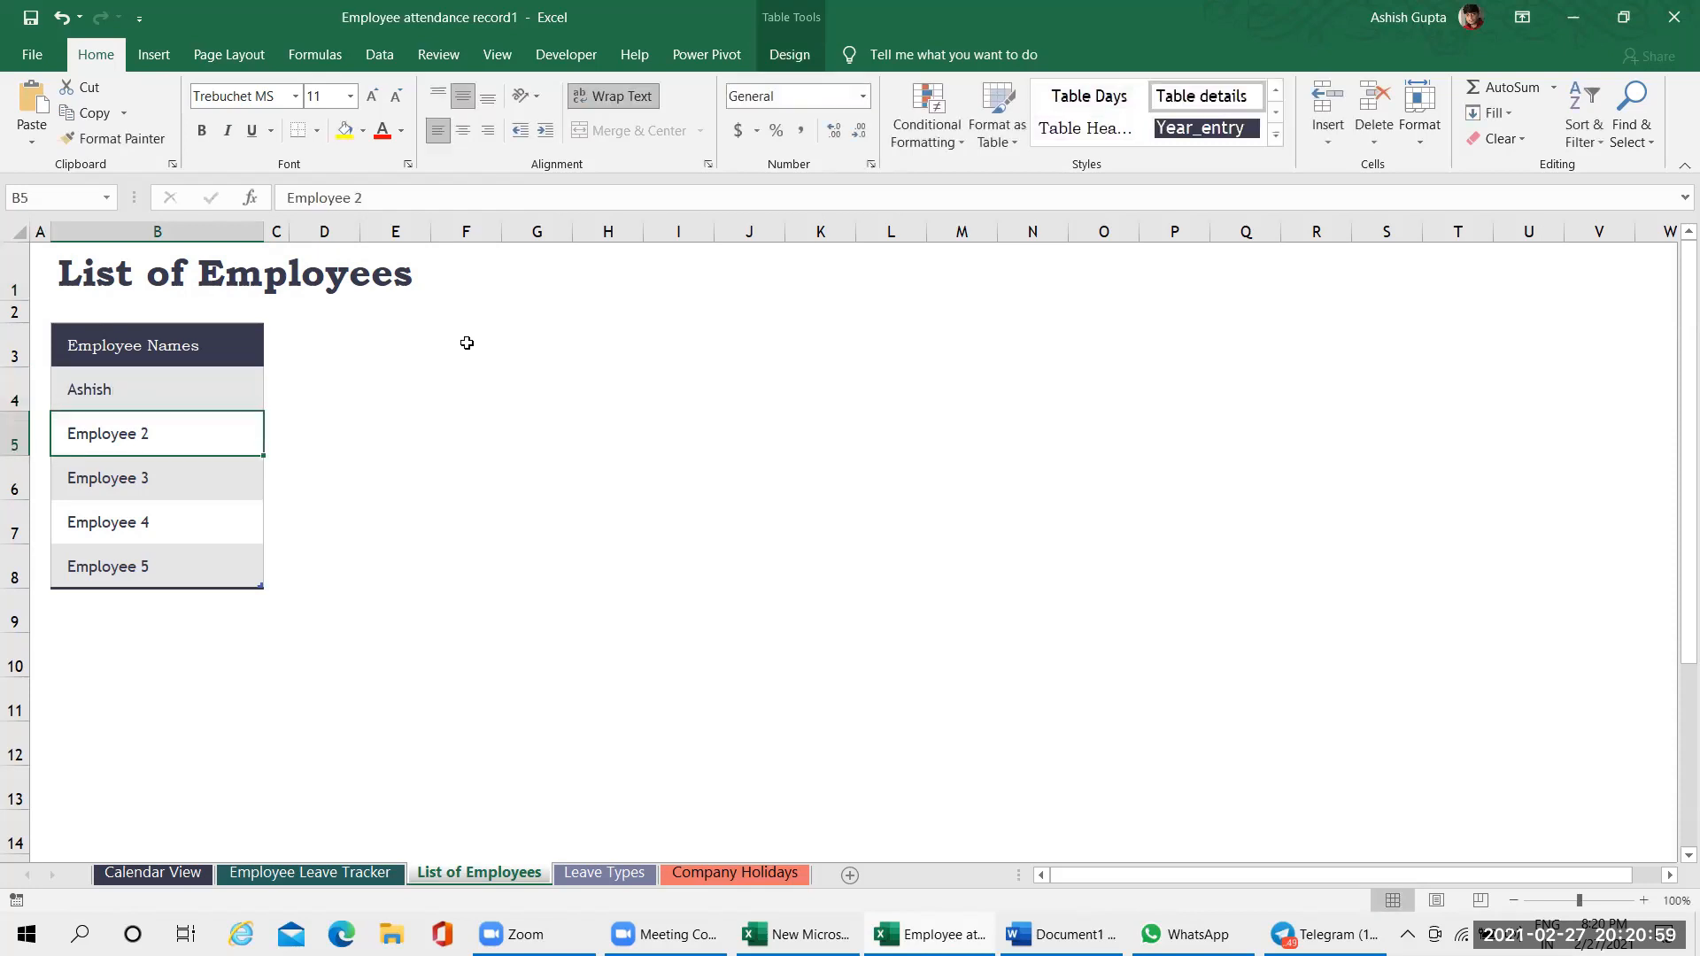
type("Piyush")
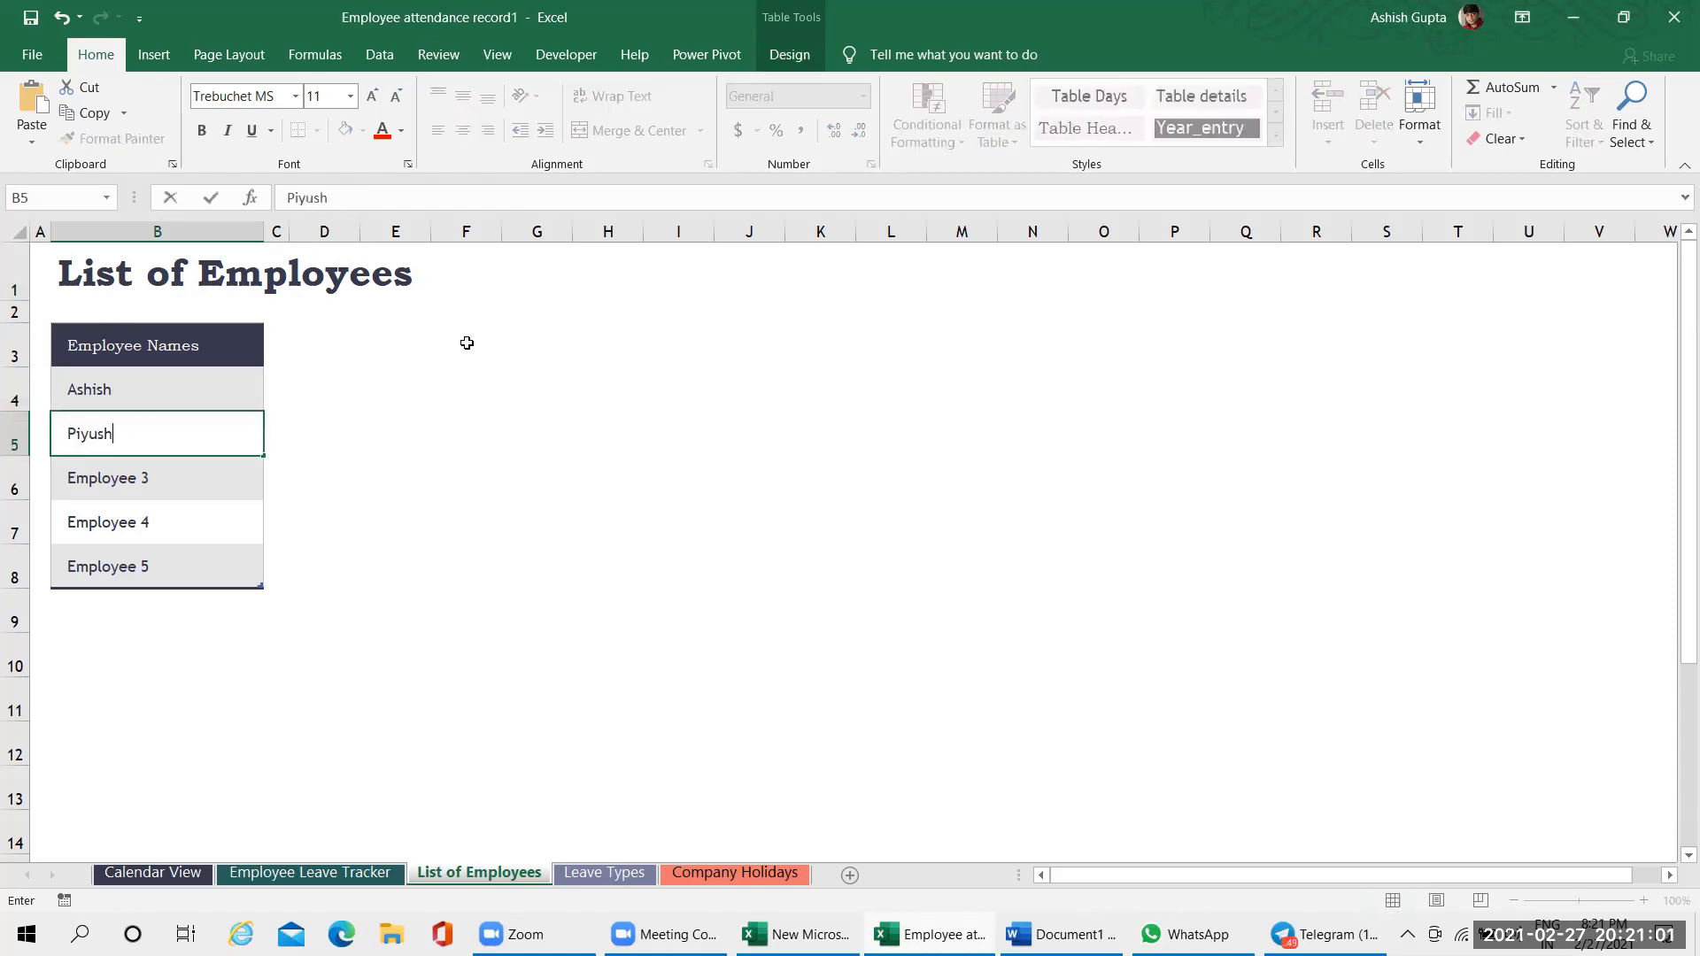
key("Return")
On the Employee Leave Tracker sheet, choose the first employee on the list as the employee name in cell B4
left_click(363, 875)
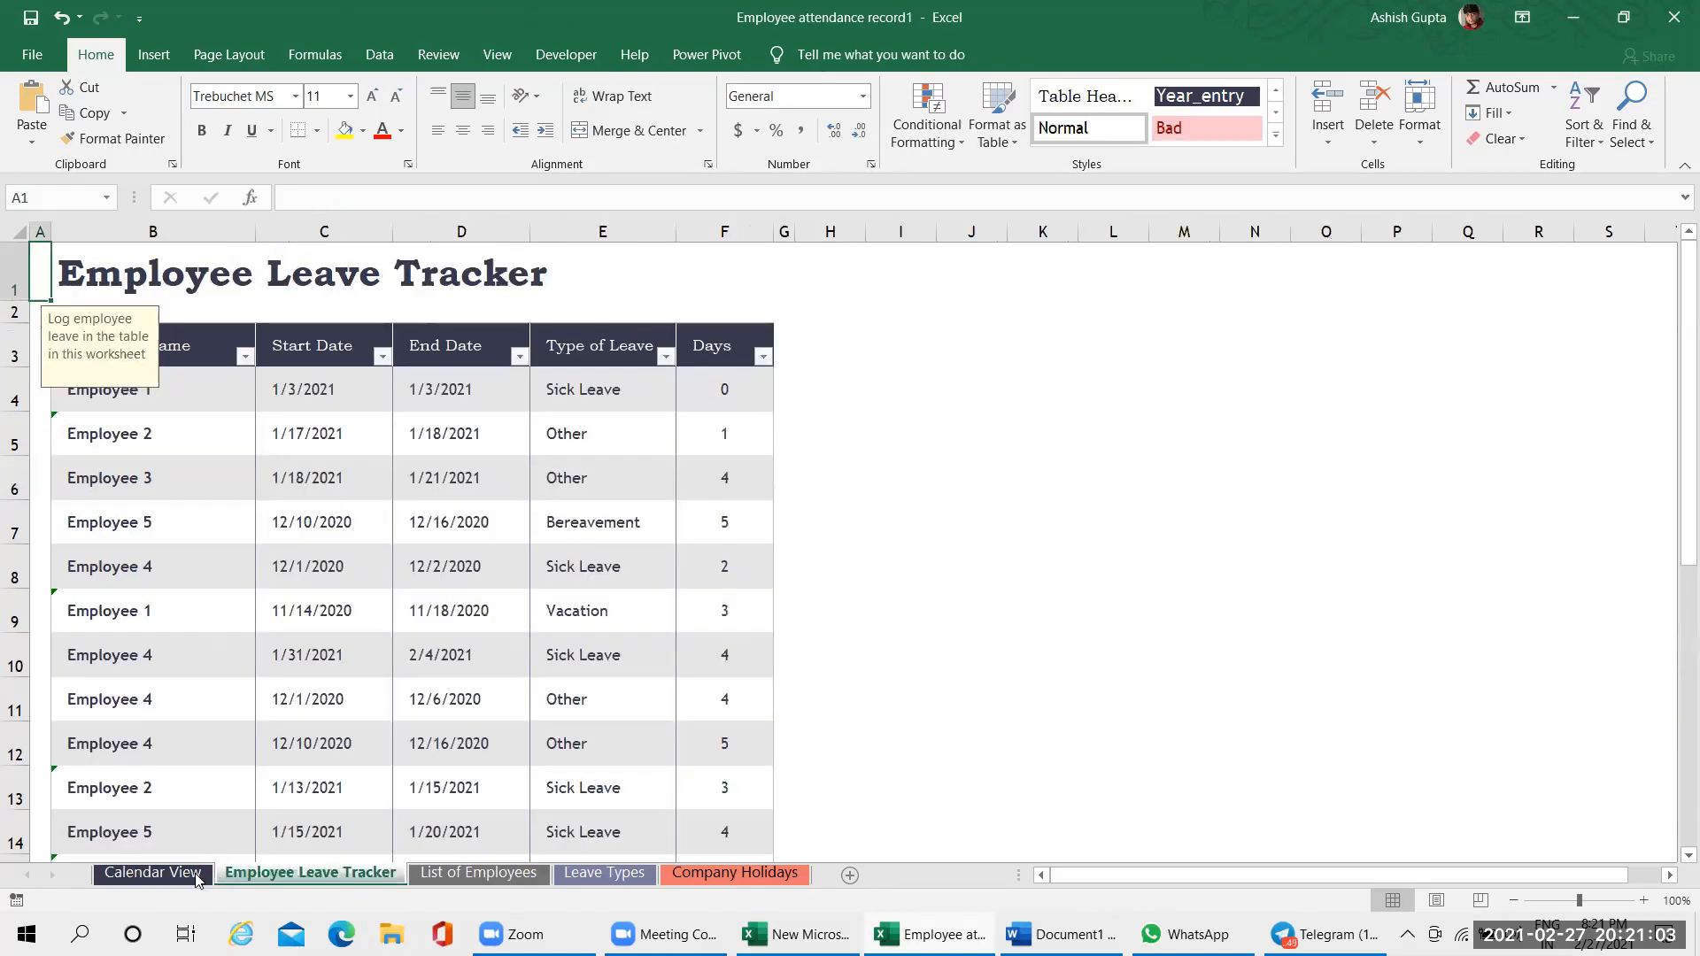
left_click(236, 390)
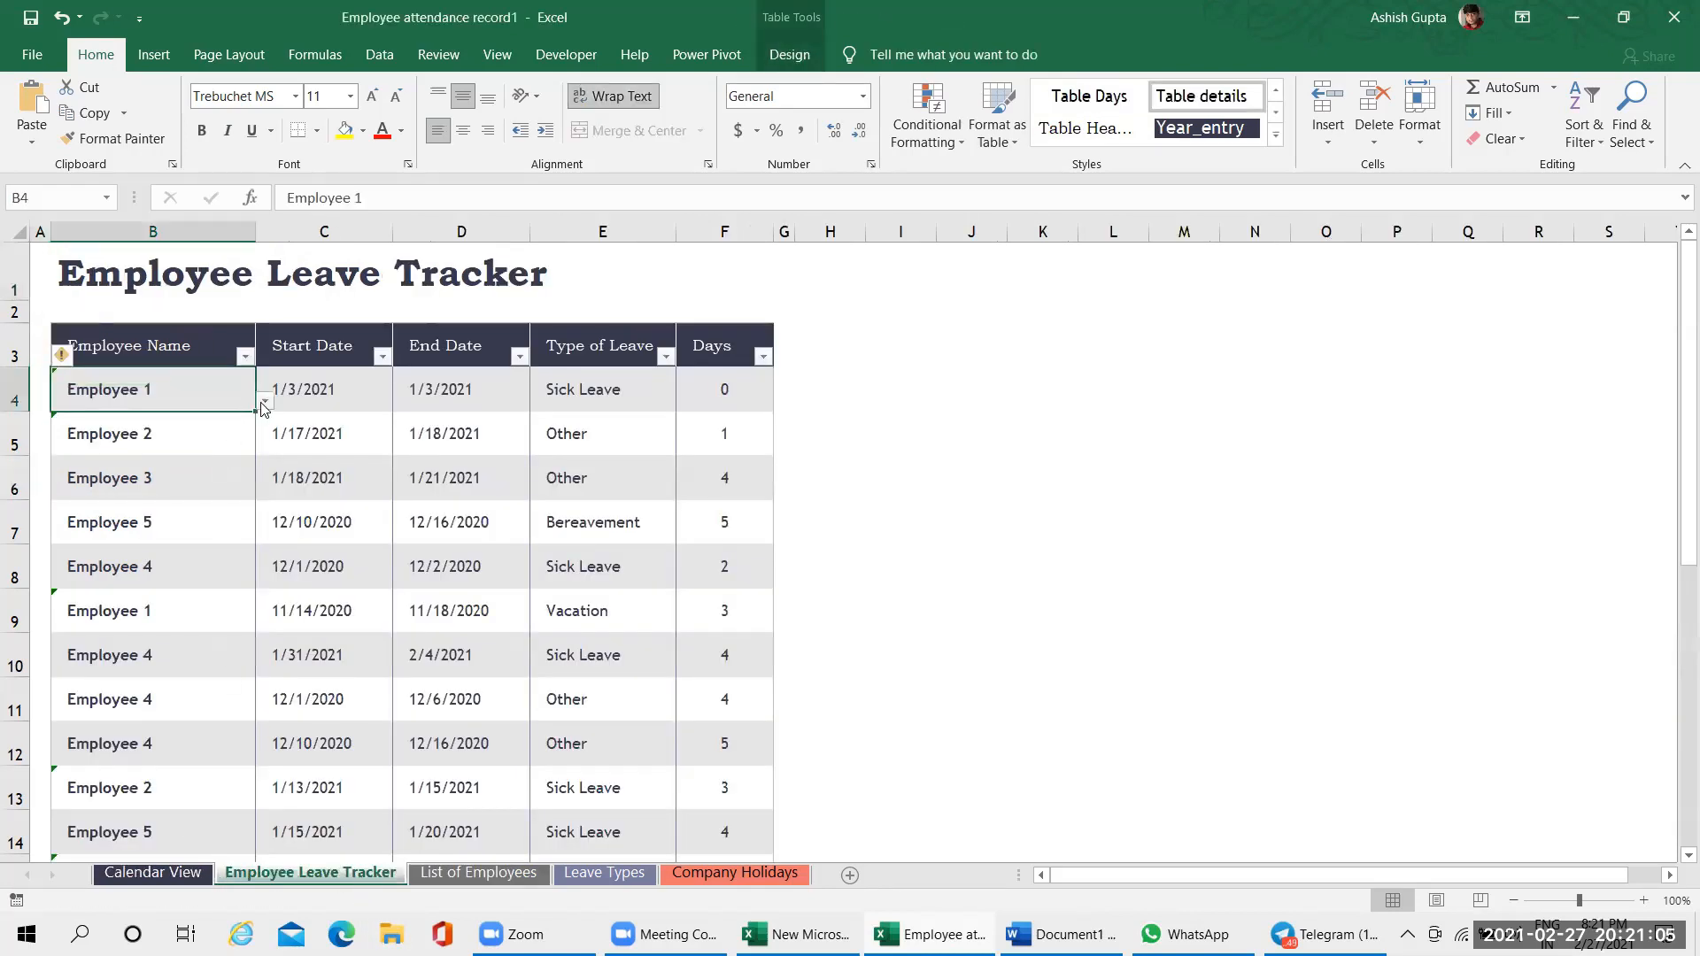
left_click(264, 402)
left_click(255, 421)
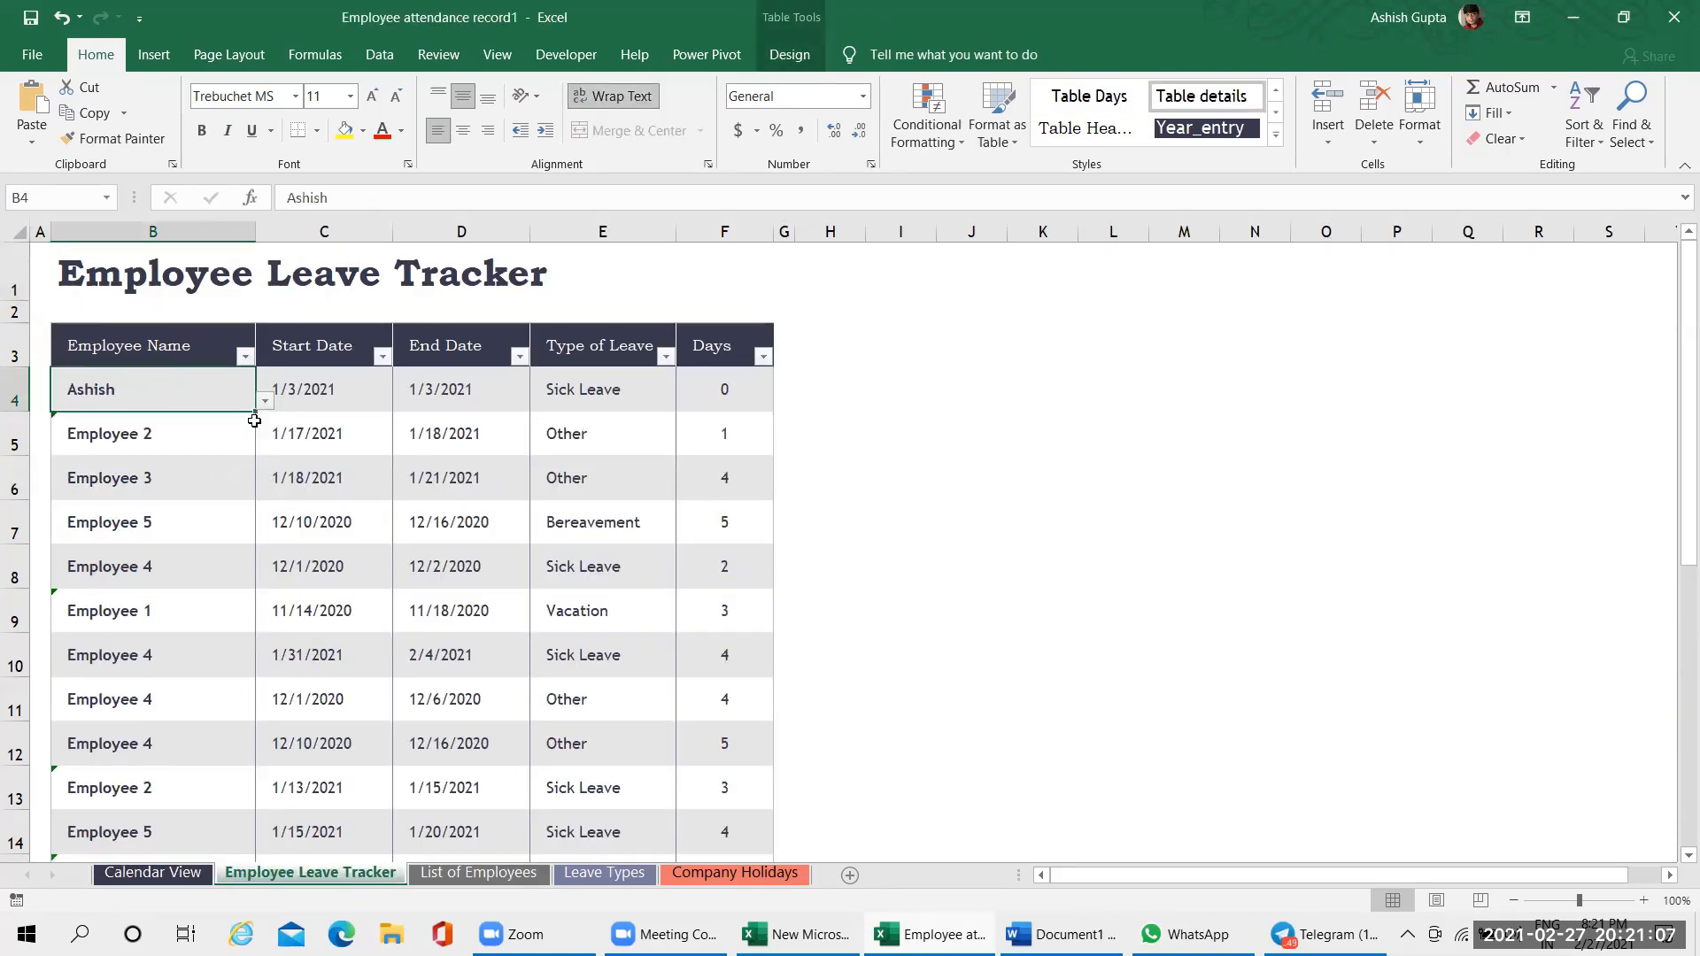
On the Calendar View sheet, switch the selected employee to the second one on the list, and select cells P12 and S3
left_click(152, 874)
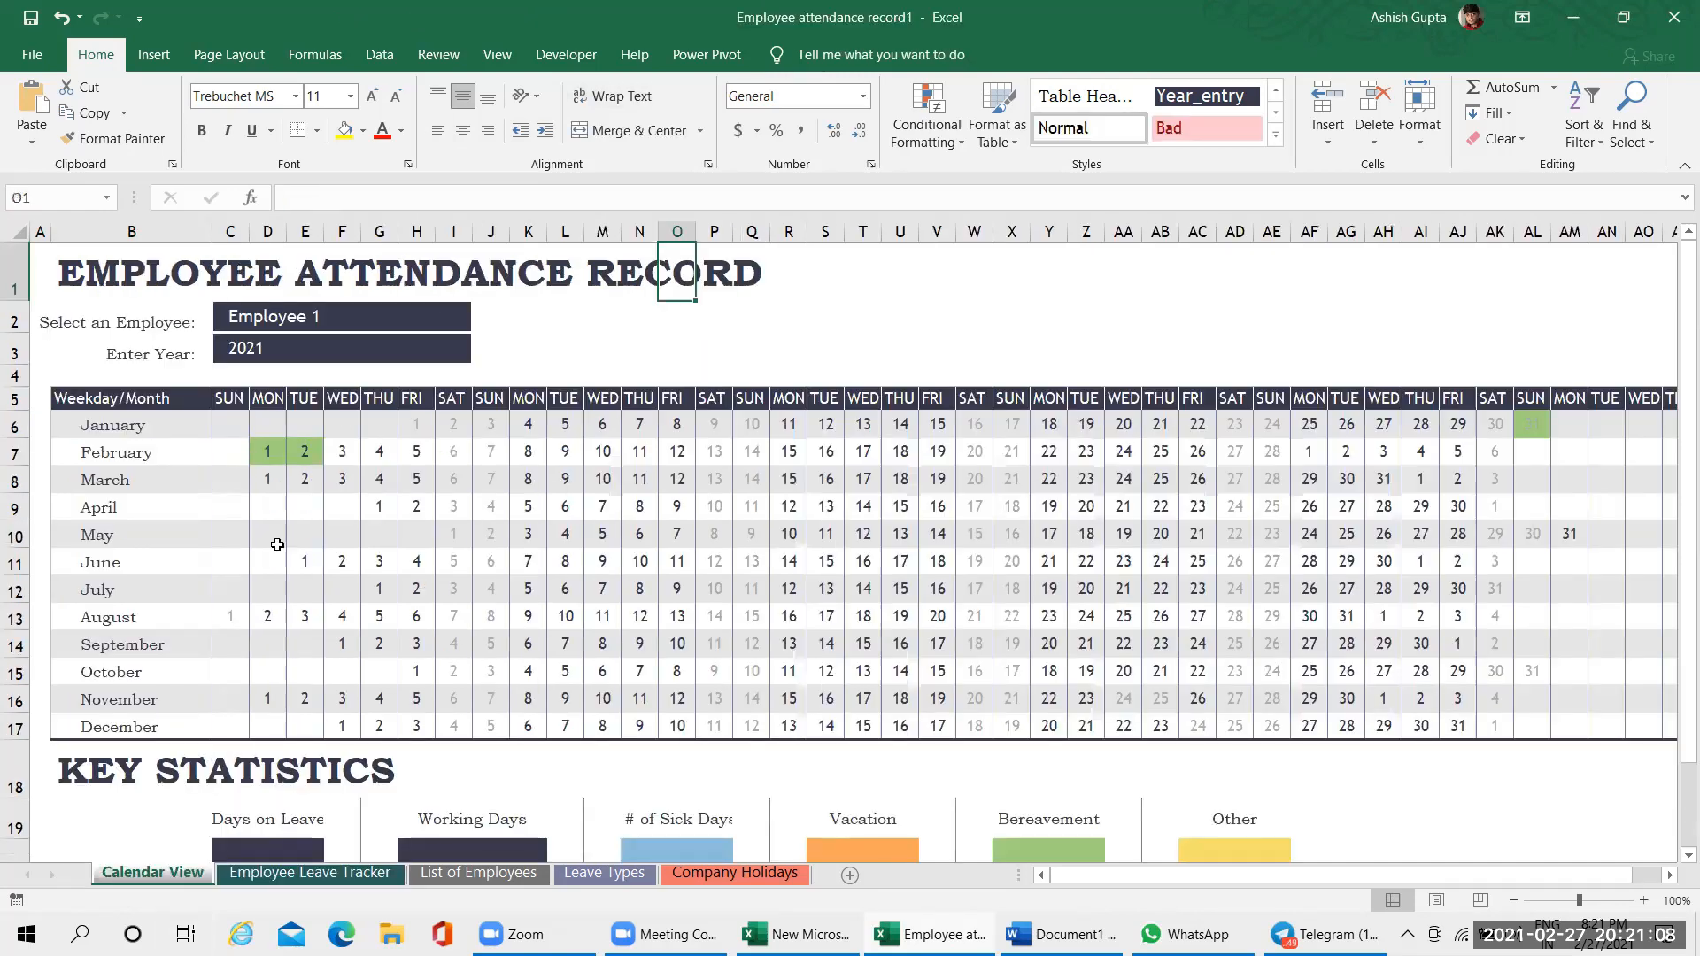
left_click(337, 319)
left_click(482, 322)
left_click(453, 357)
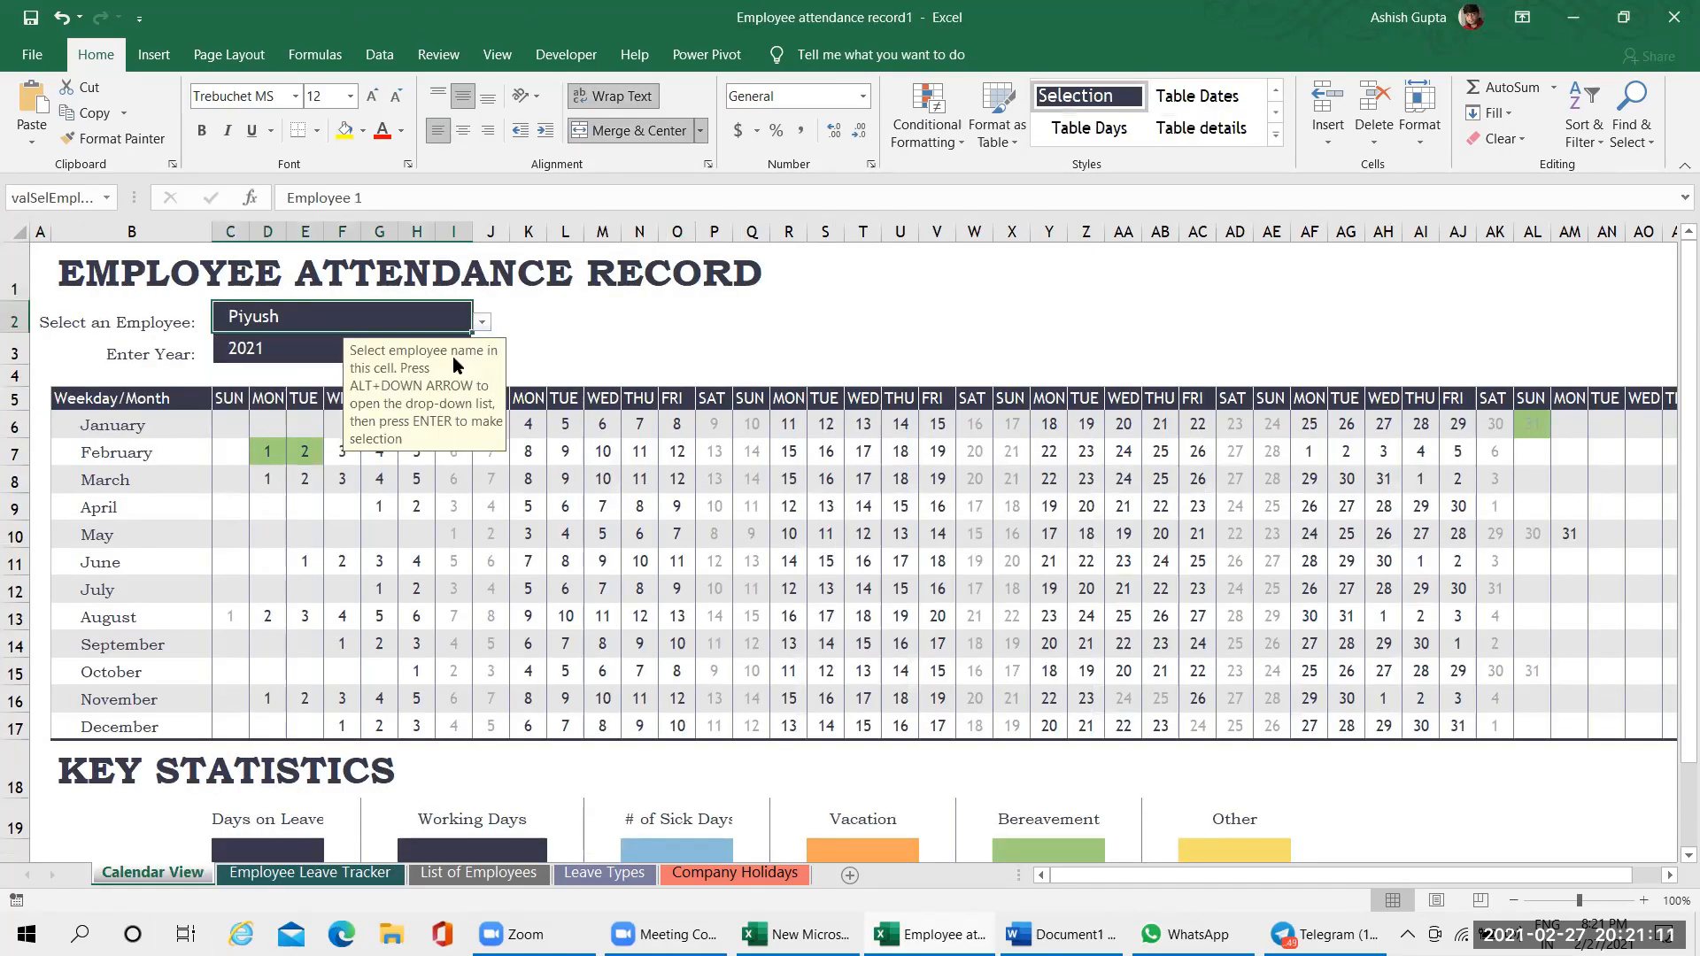
left_click(722, 592)
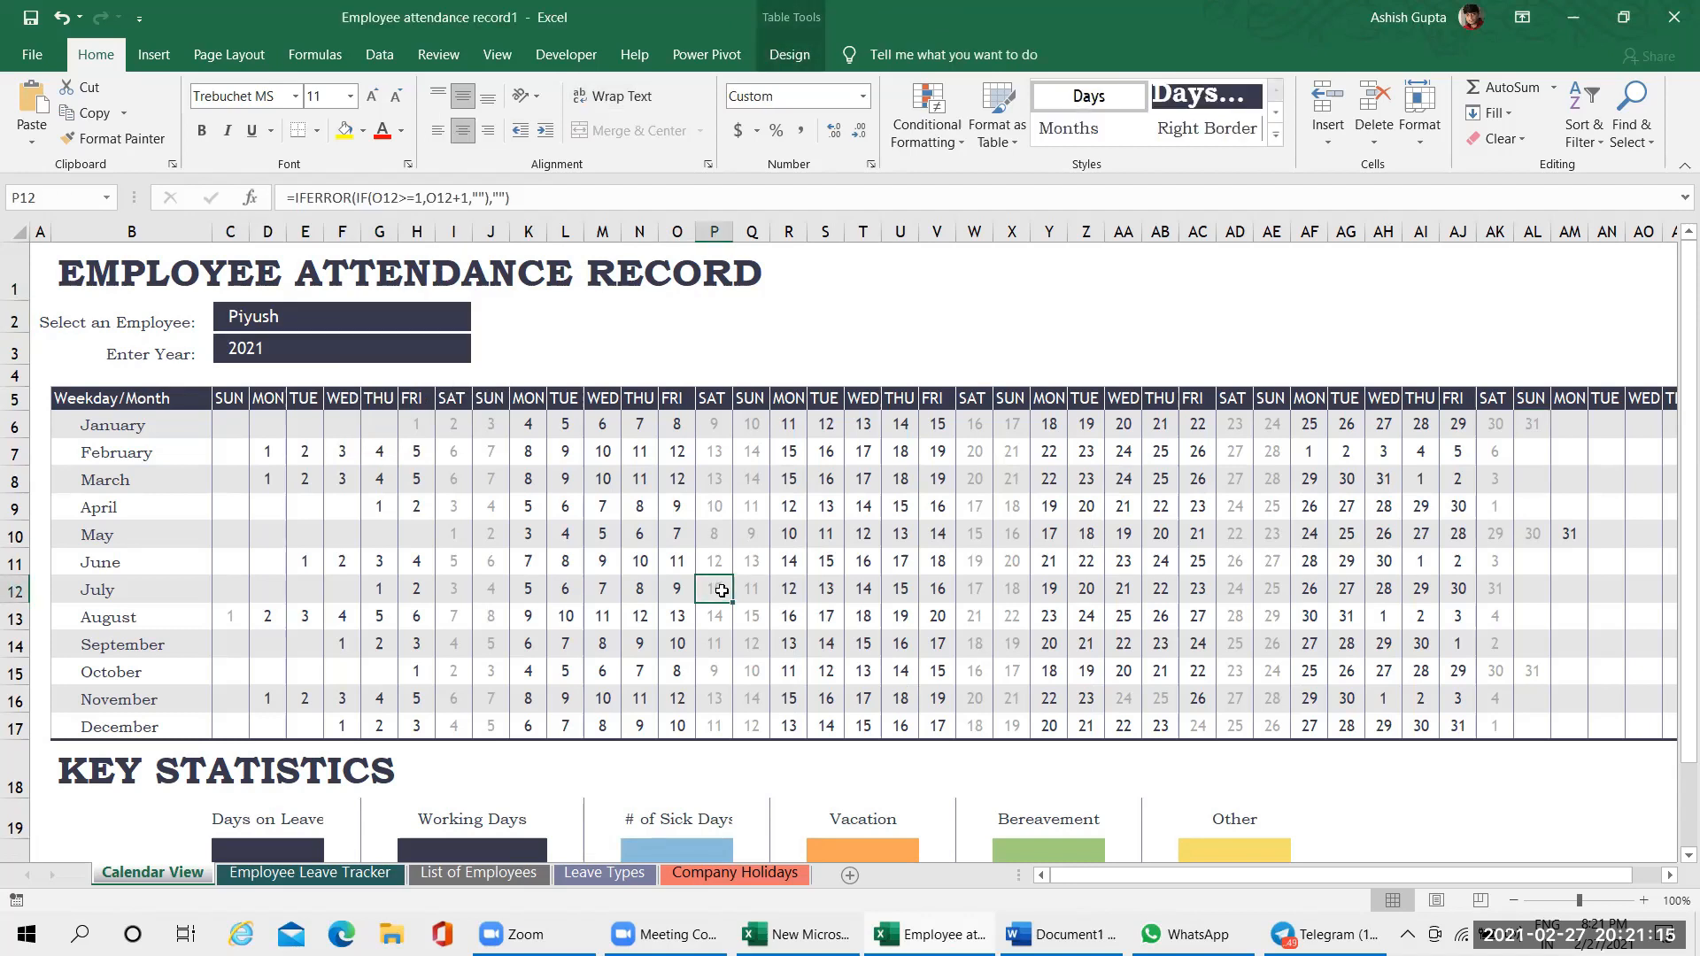
left_click(814, 355)
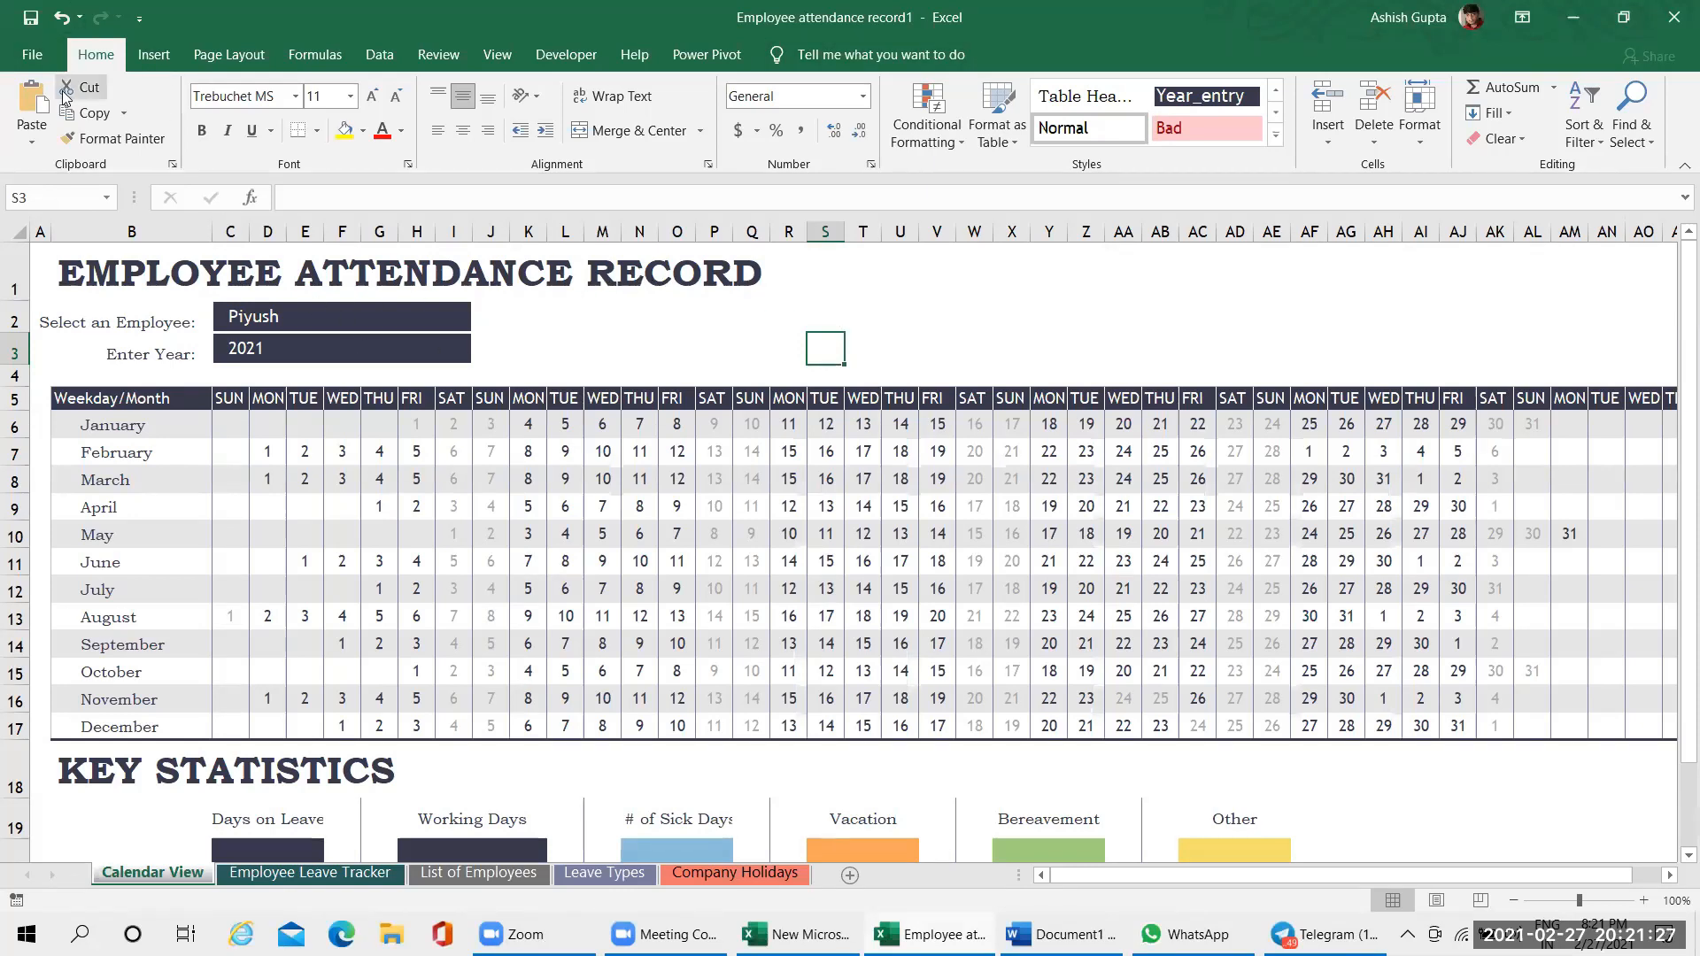
Open the Backstage start page again and show the full gallery of online templates
left_click(29, 60)
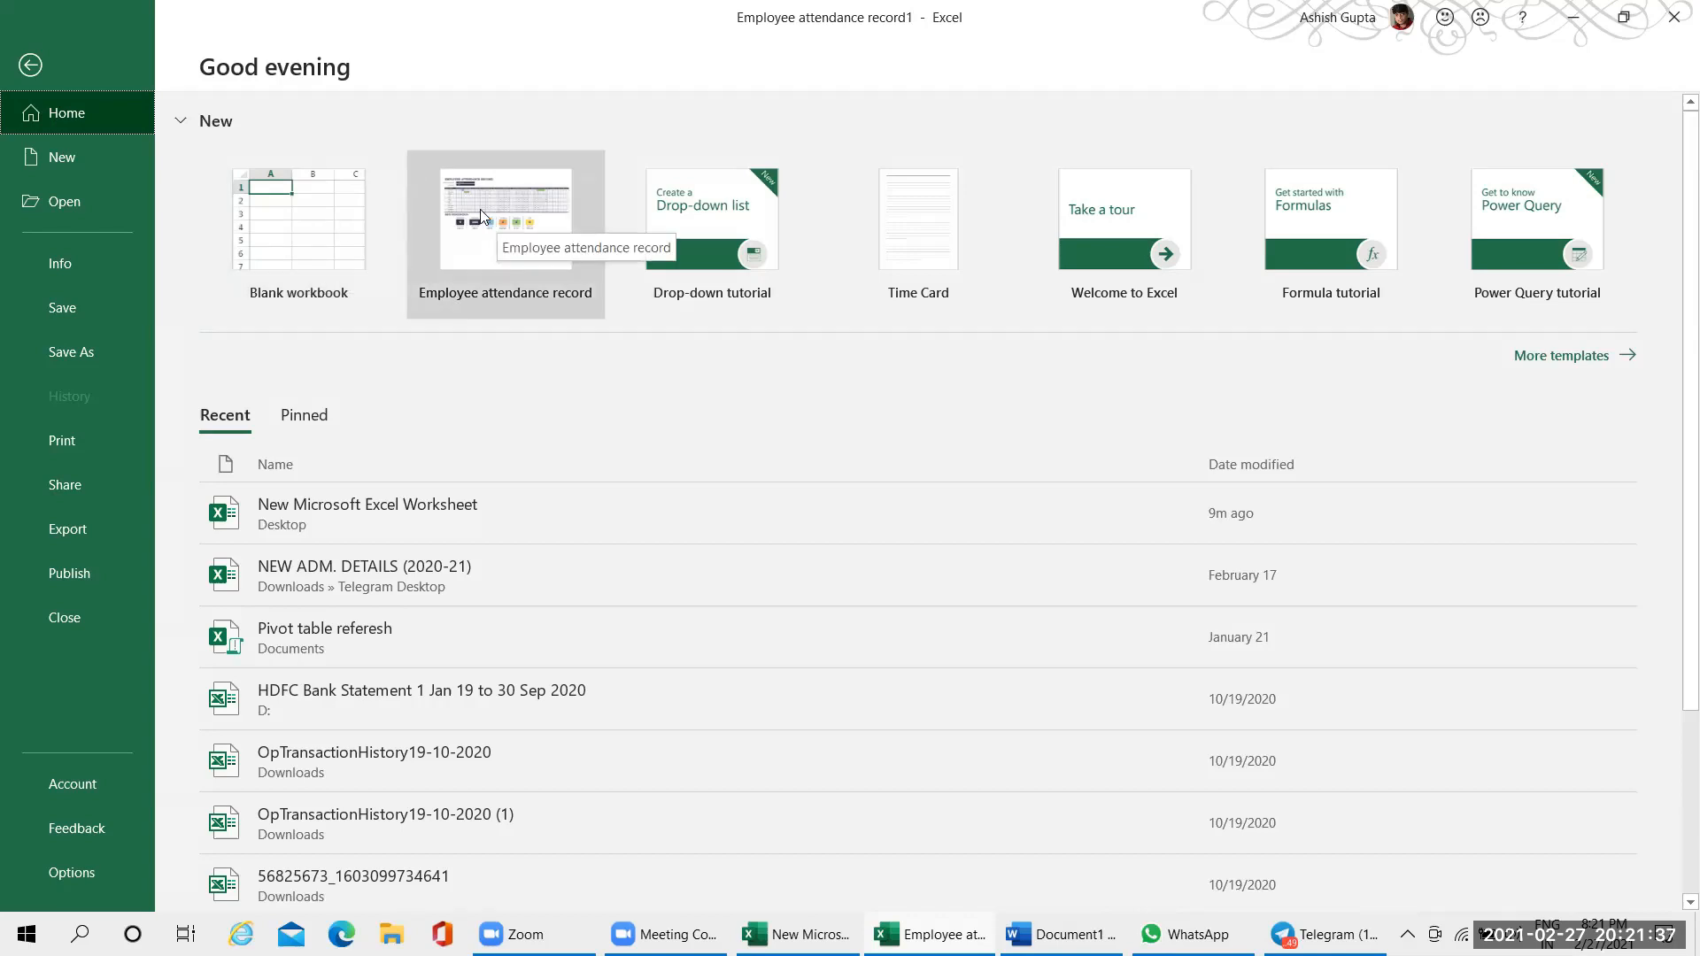
left_click(1603, 358)
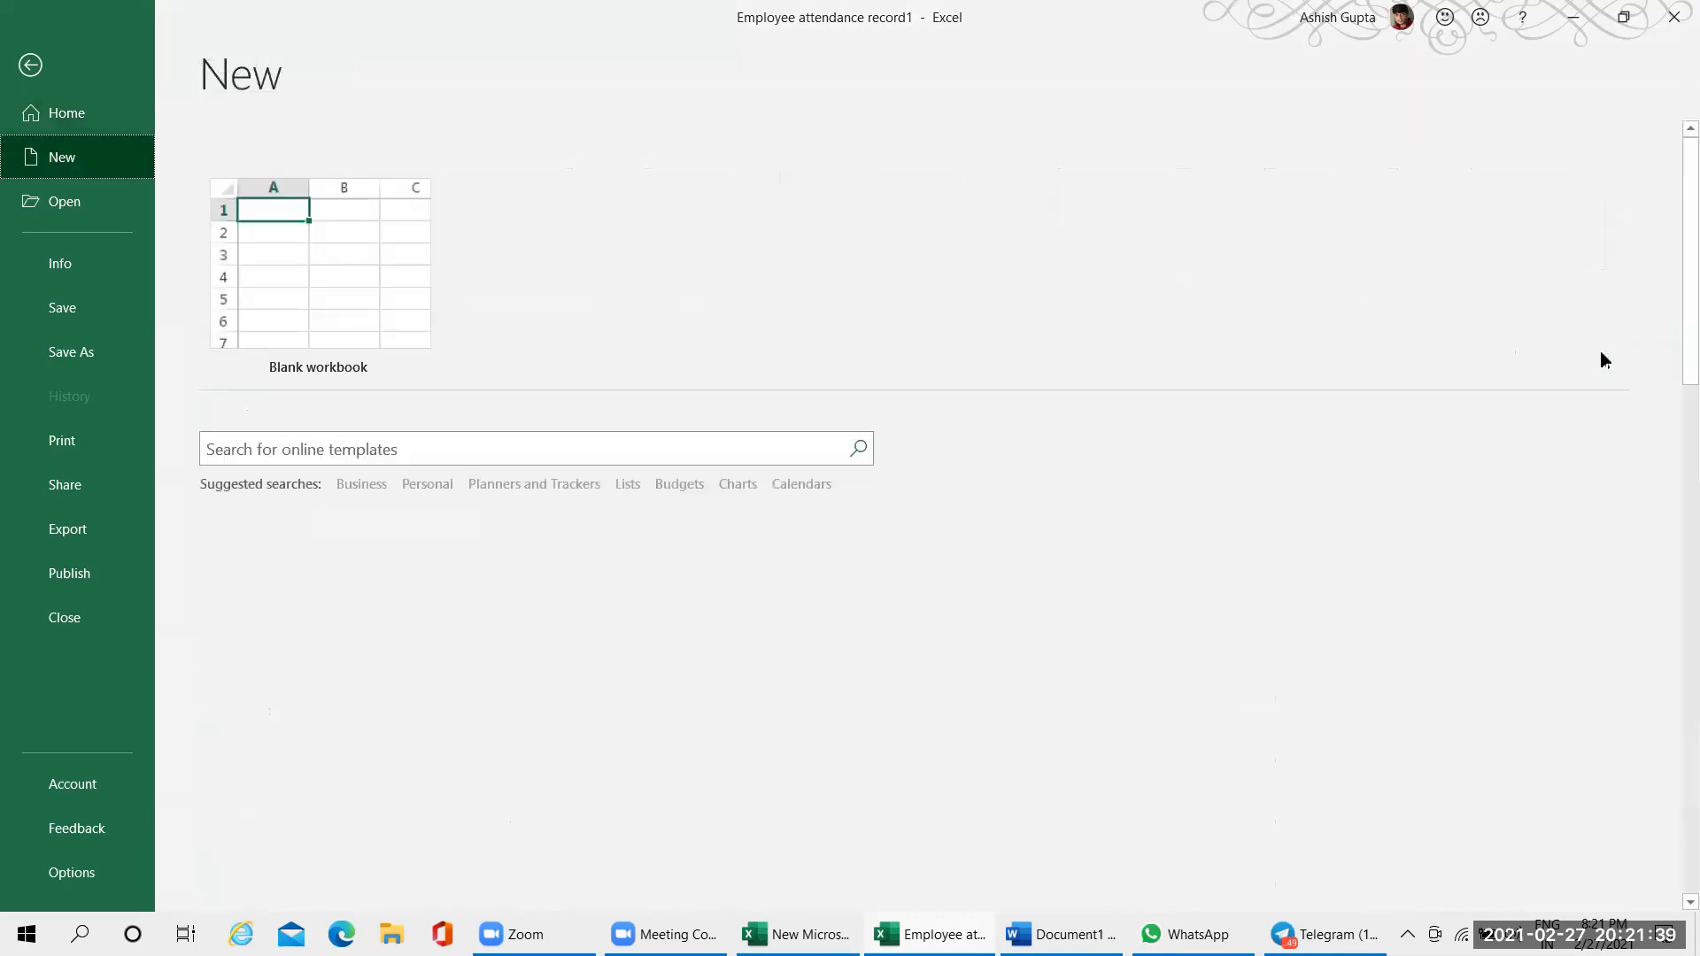
left_click(620, 455)
scroll(623, 454, "down", 1)
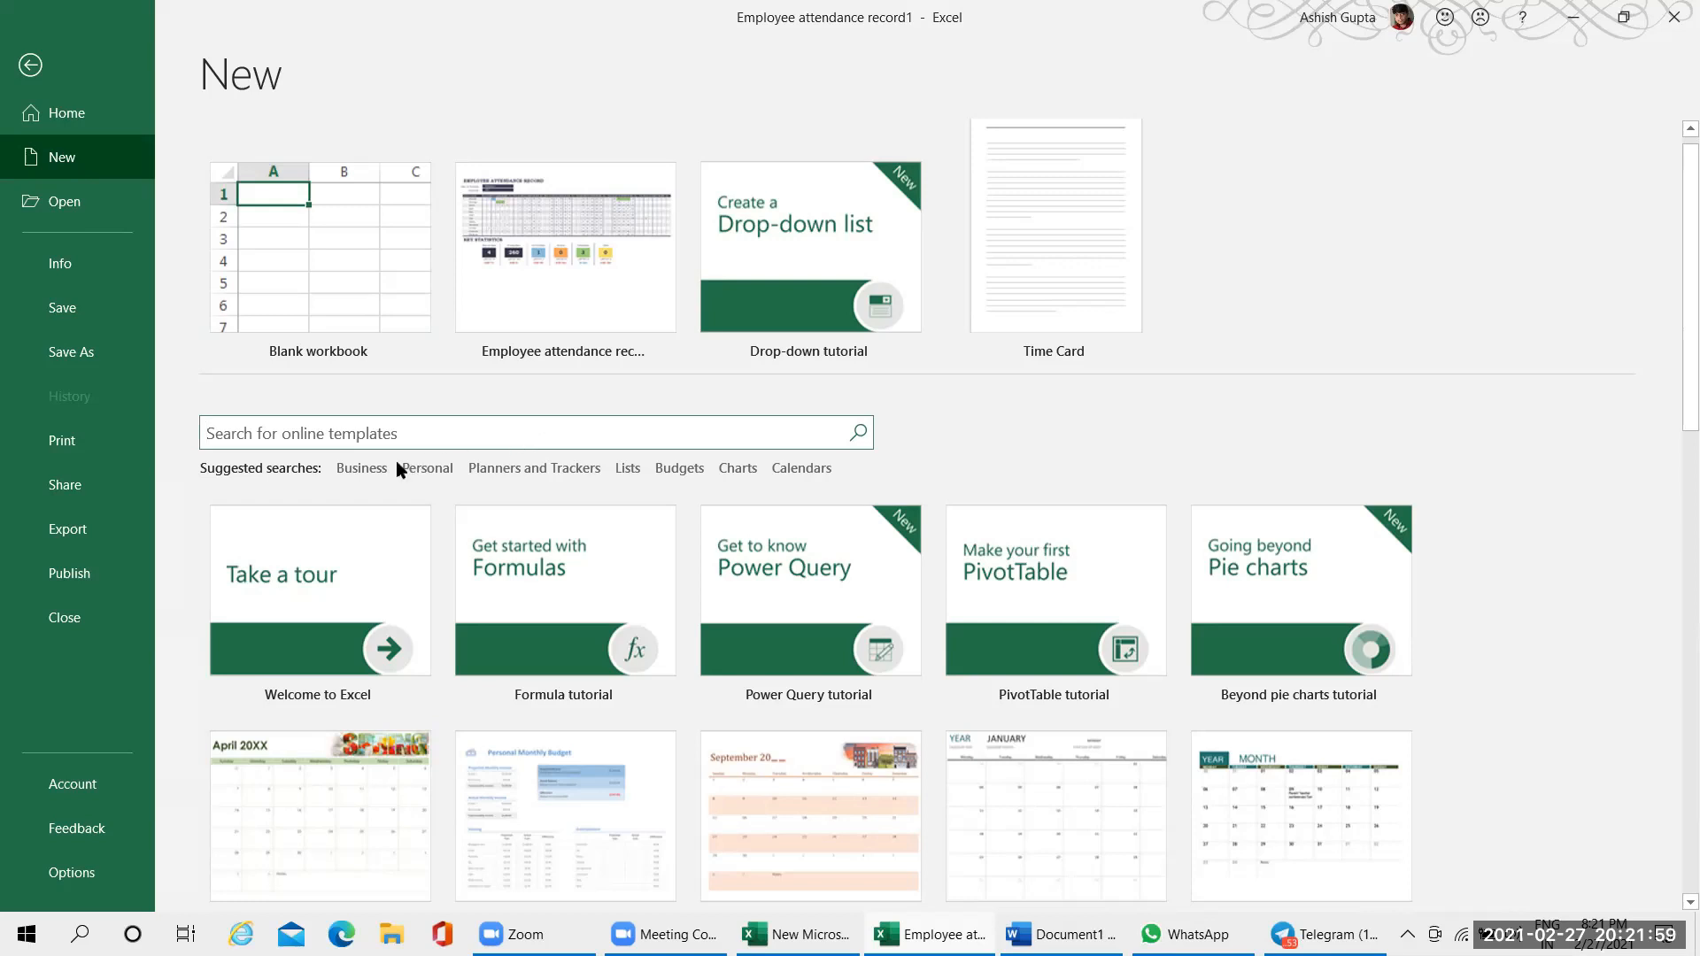
Browse the Business templates, create a workbook from Medical office startup expenses, and select cell K2 in it
left_click(361, 468)
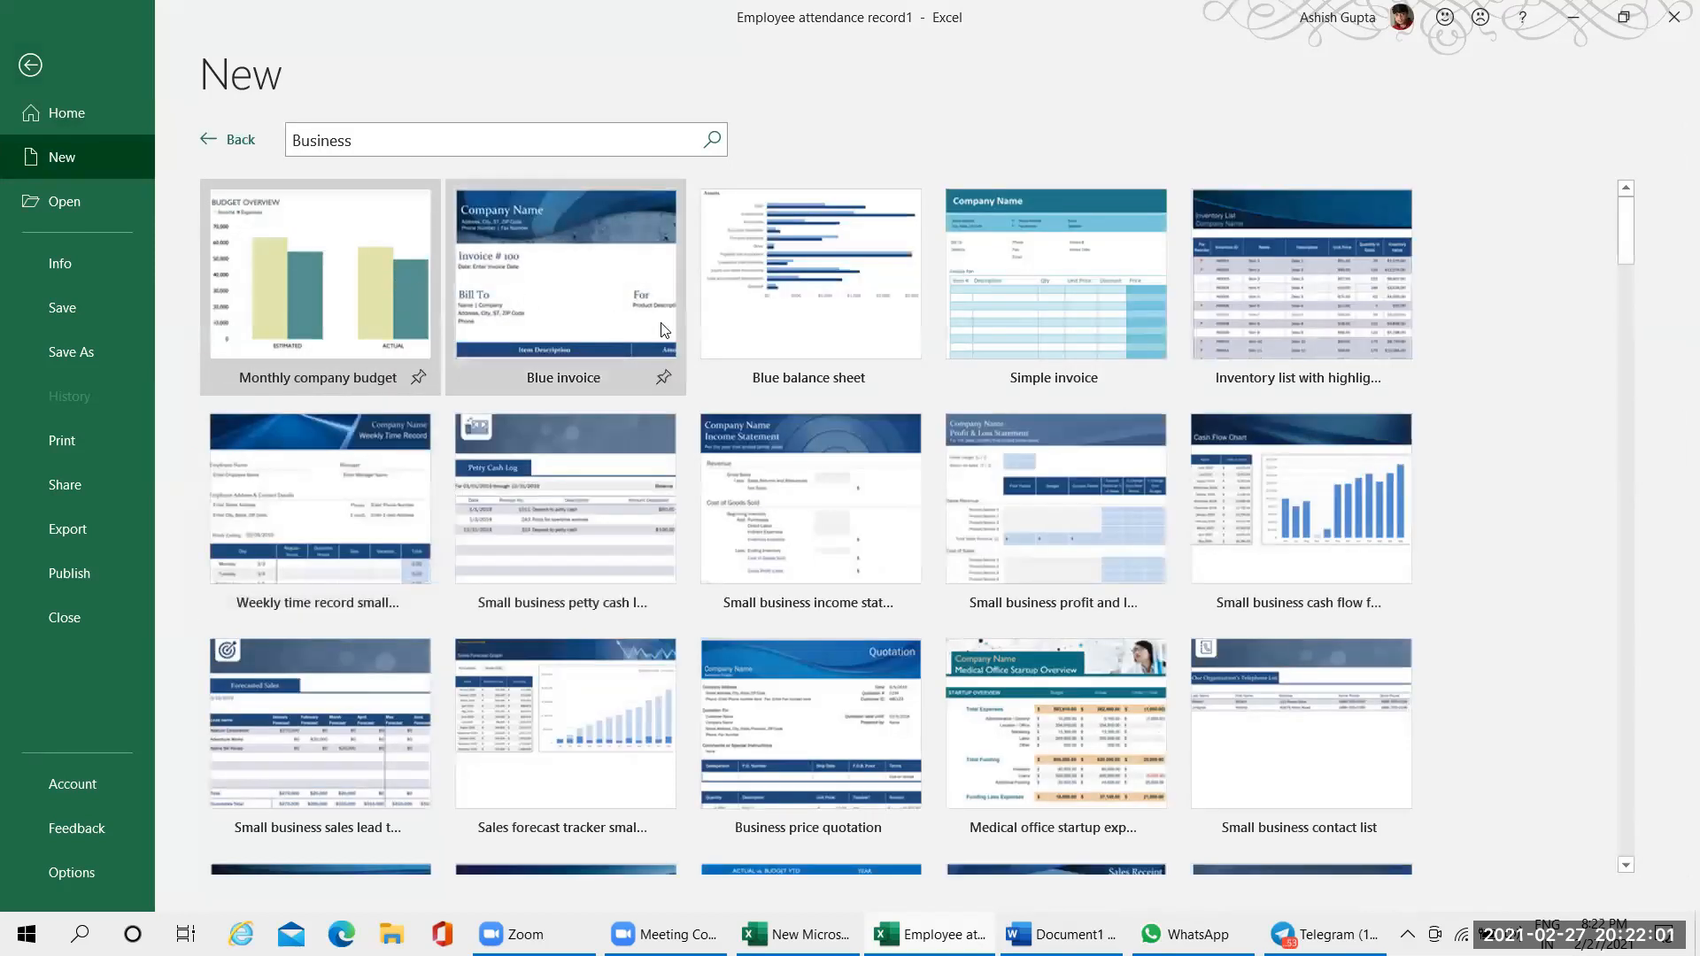
scroll(1140, 724, "down", 2)
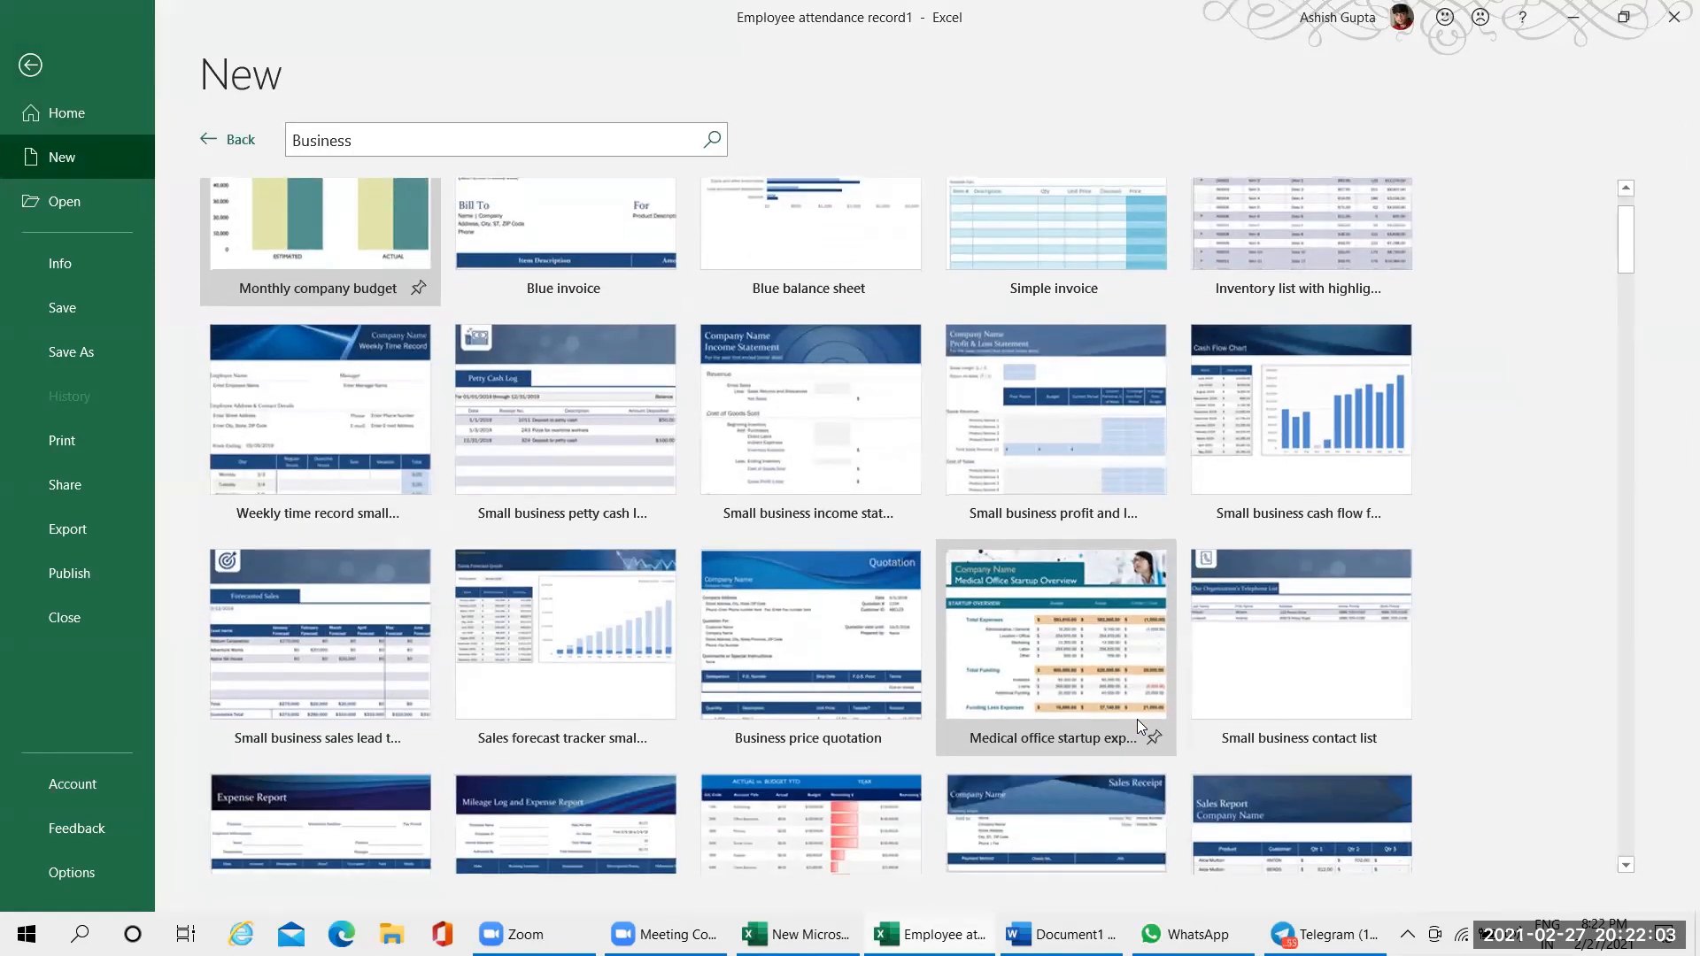
scroll(1138, 722, "down", 3)
scroll(1138, 710, "up", 3)
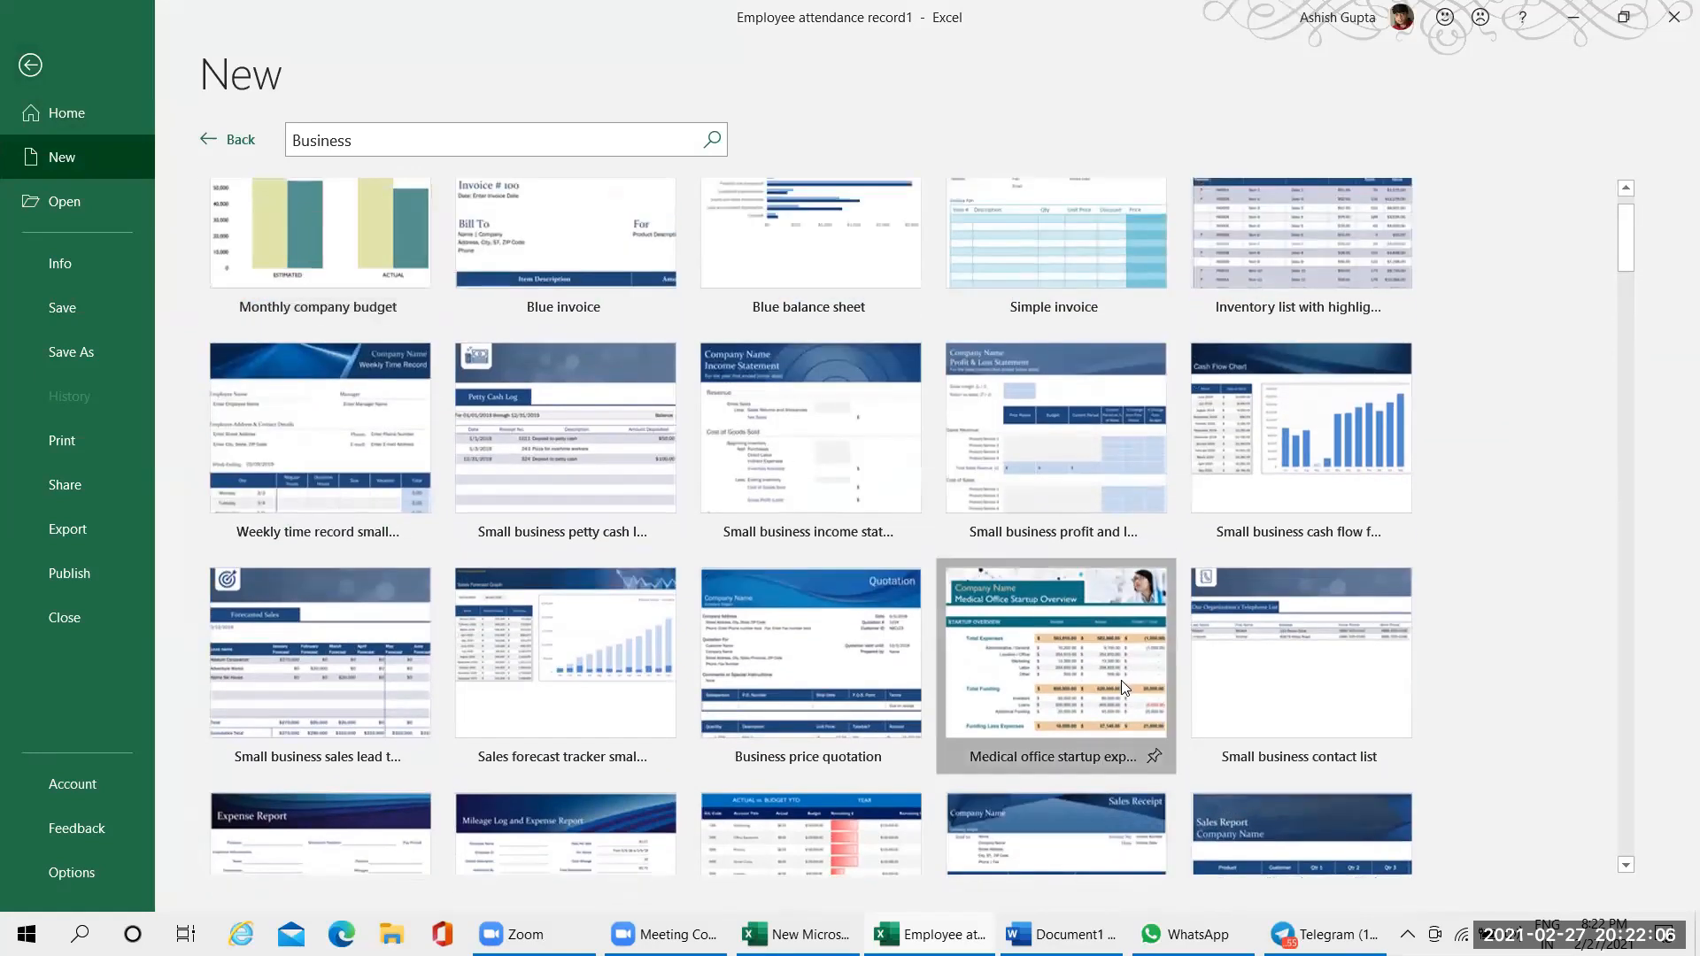
double_click(1121, 680)
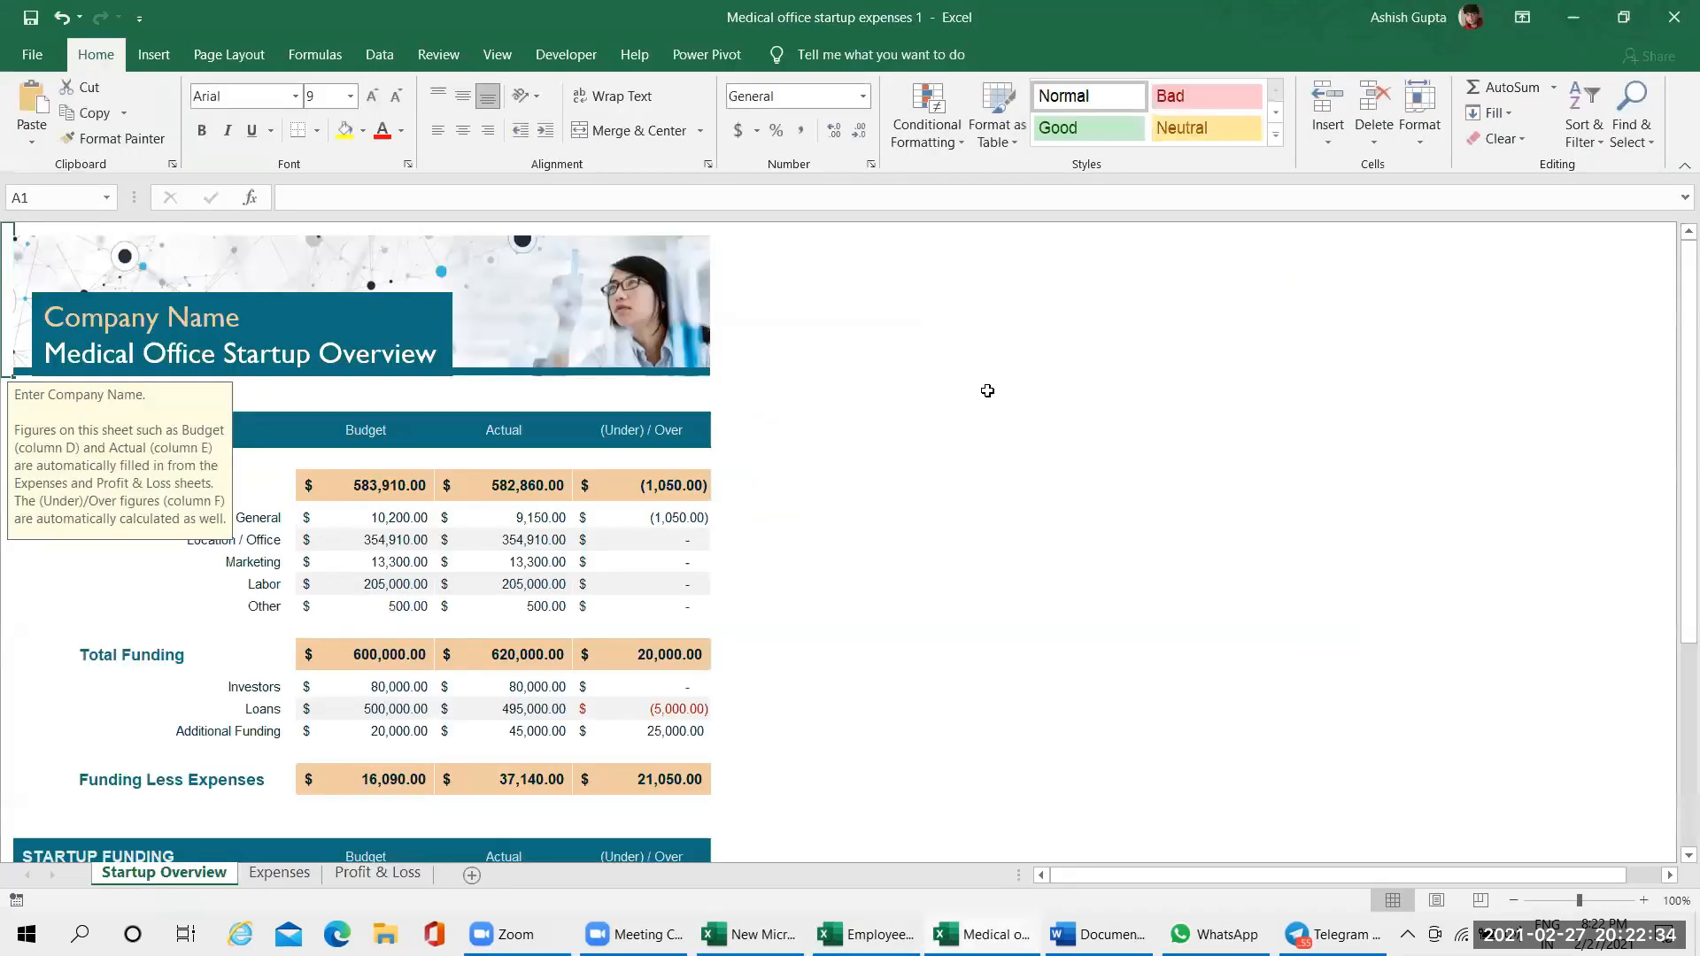
left_click(987, 390)
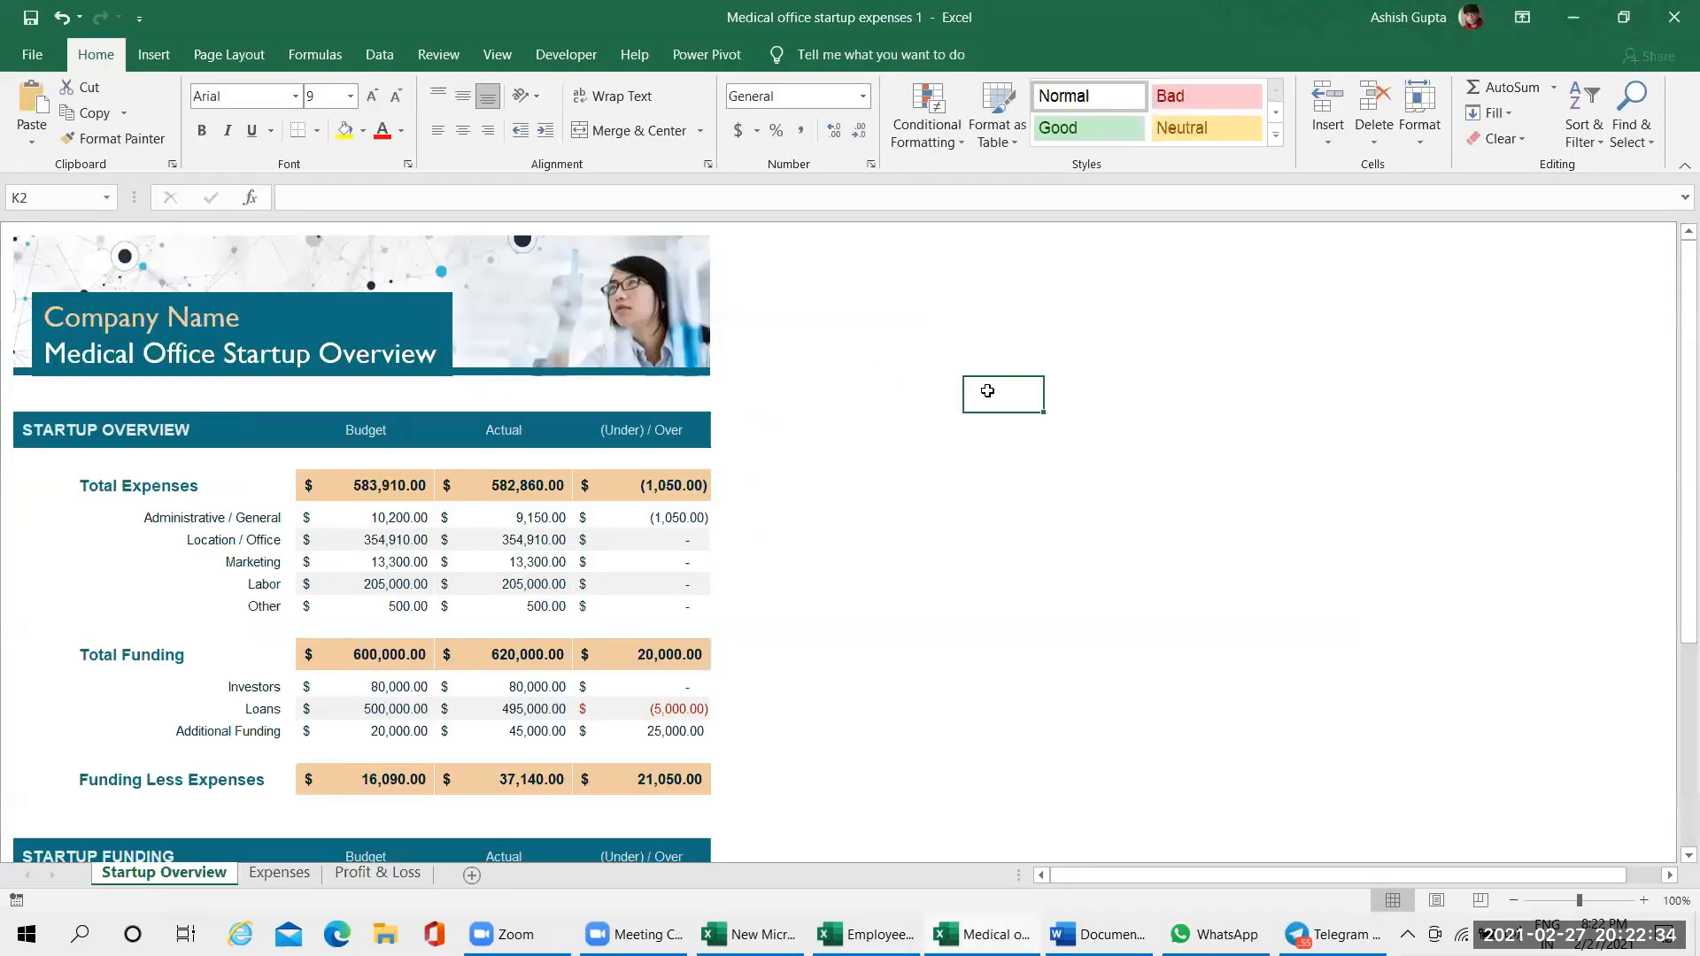
Examine the Startup Overview expenses by selecting the category labels and the Location / Office actual and difference cells
scroll(956, 389, "down", 2)
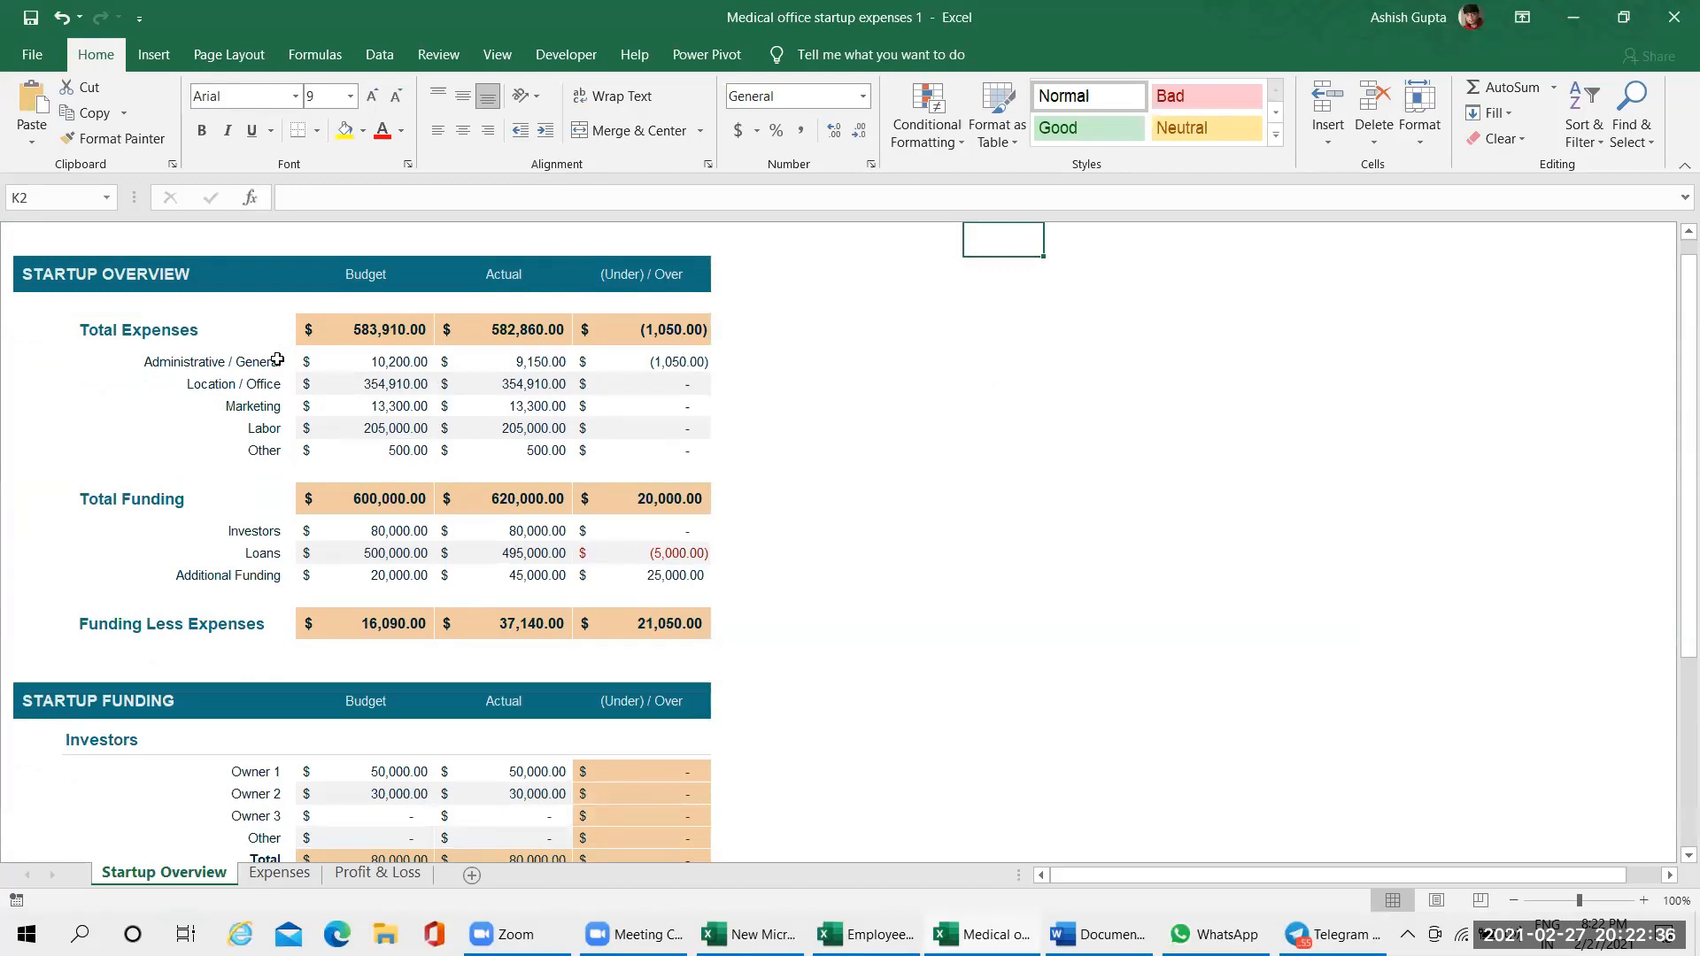
left_click_drag(277, 359, 292, 456)
left_click(469, 384)
left_click(618, 386)
scroll(448, 744, "down", 1)
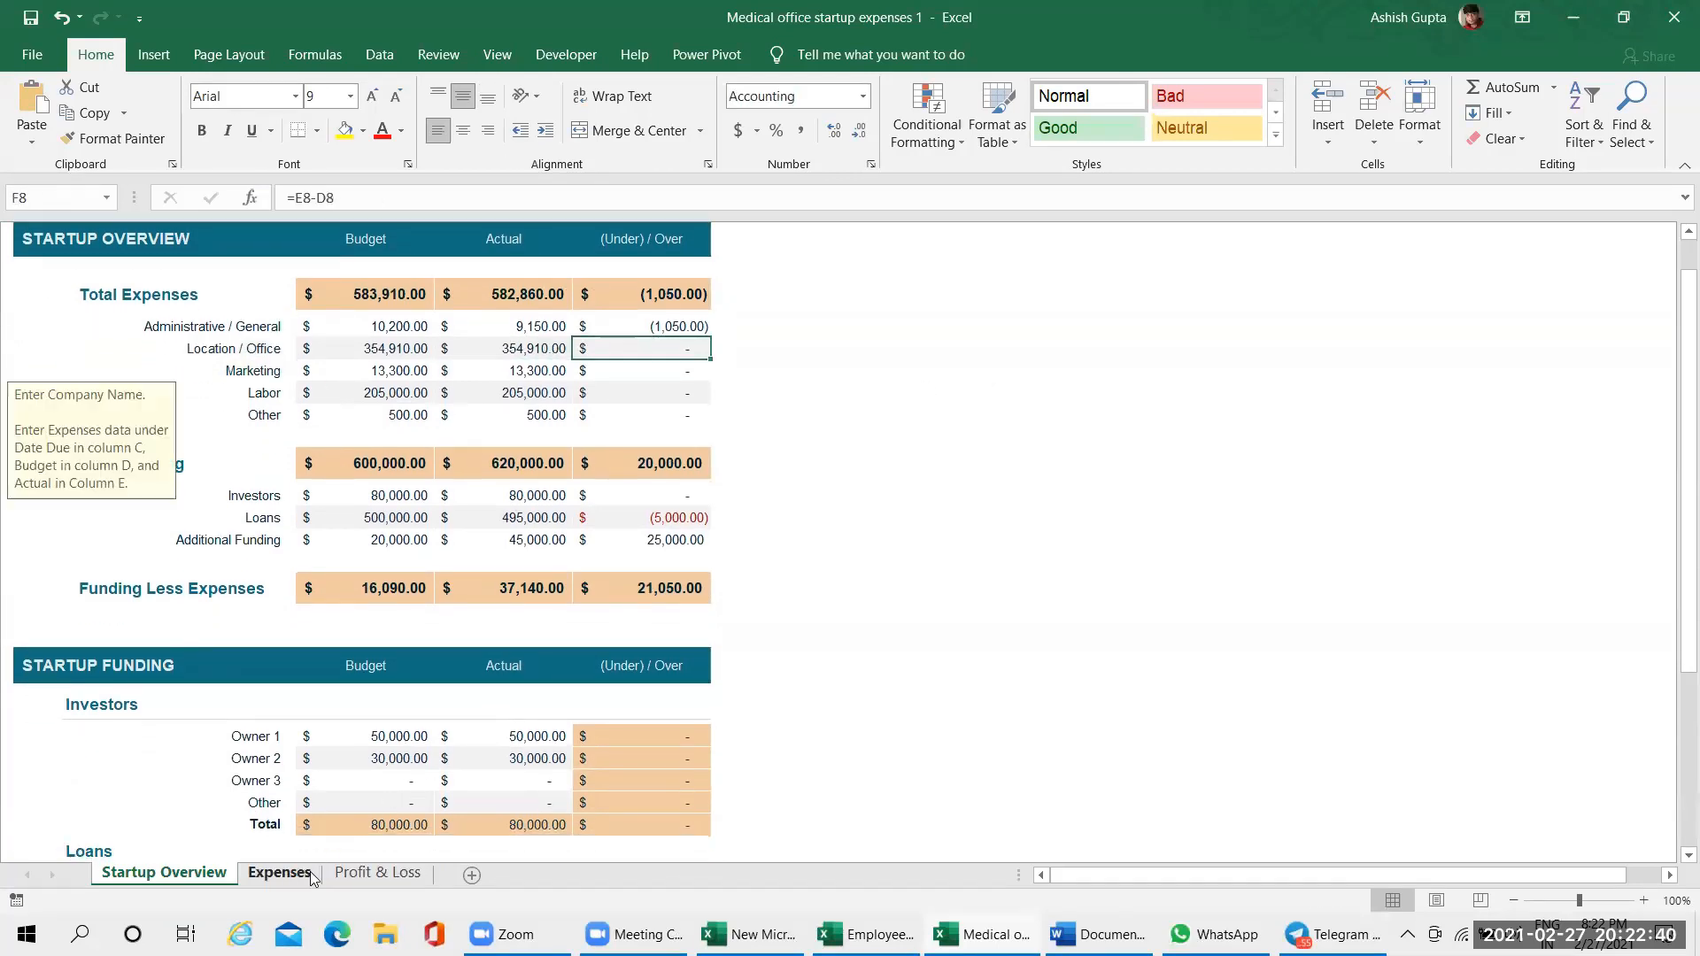
On the Expenses sheet, set the actual cost of Permits in cell E7 to 3443
left_click(310, 875)
left_click(550, 501)
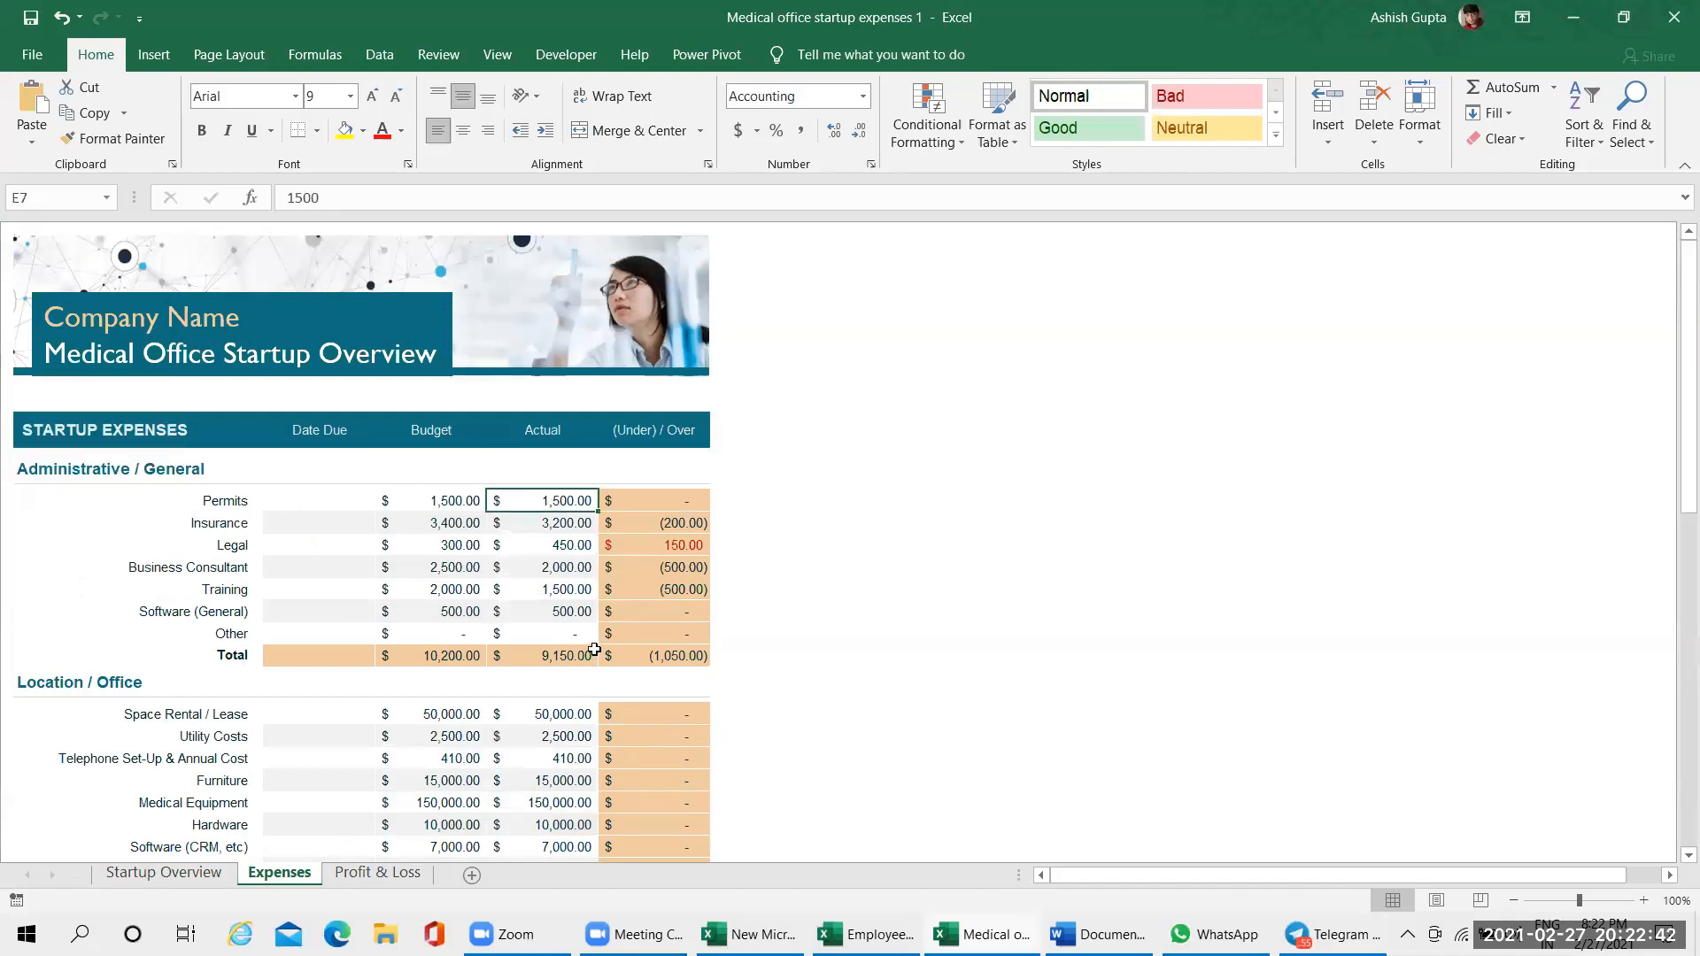
type("3443")
left_click(1049, 609)
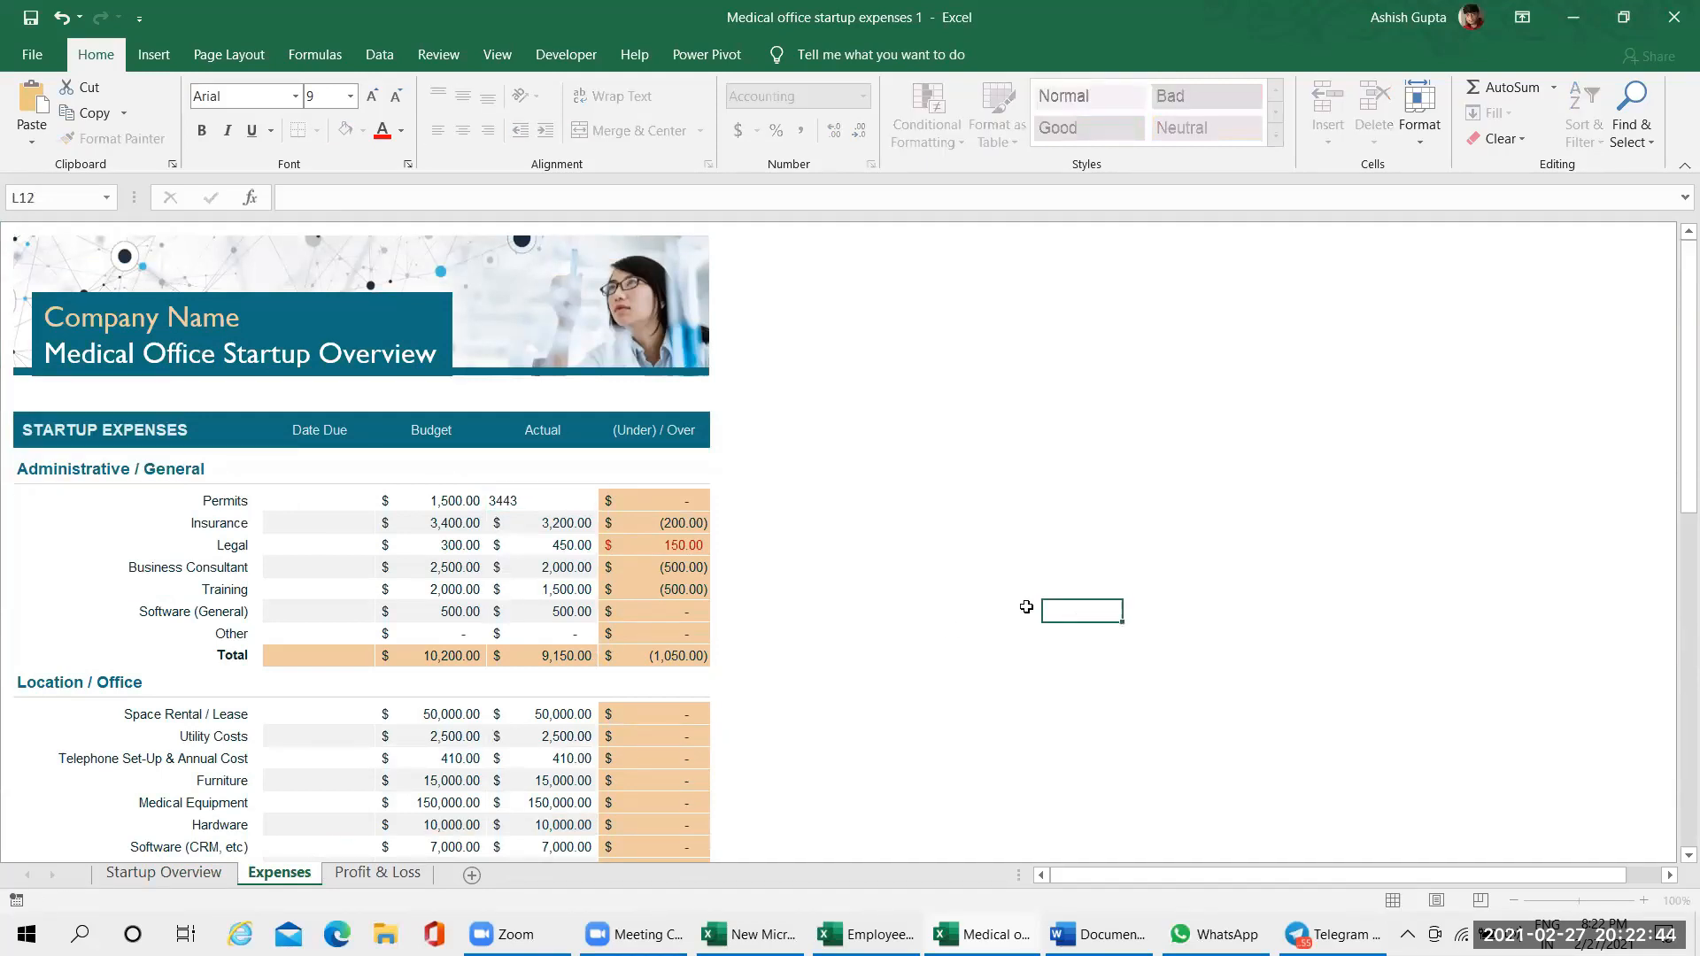
View the Profit & Loss, Expenses and Startup Overview sheets in turn, and open the Backstage start page
left_click(415, 868)
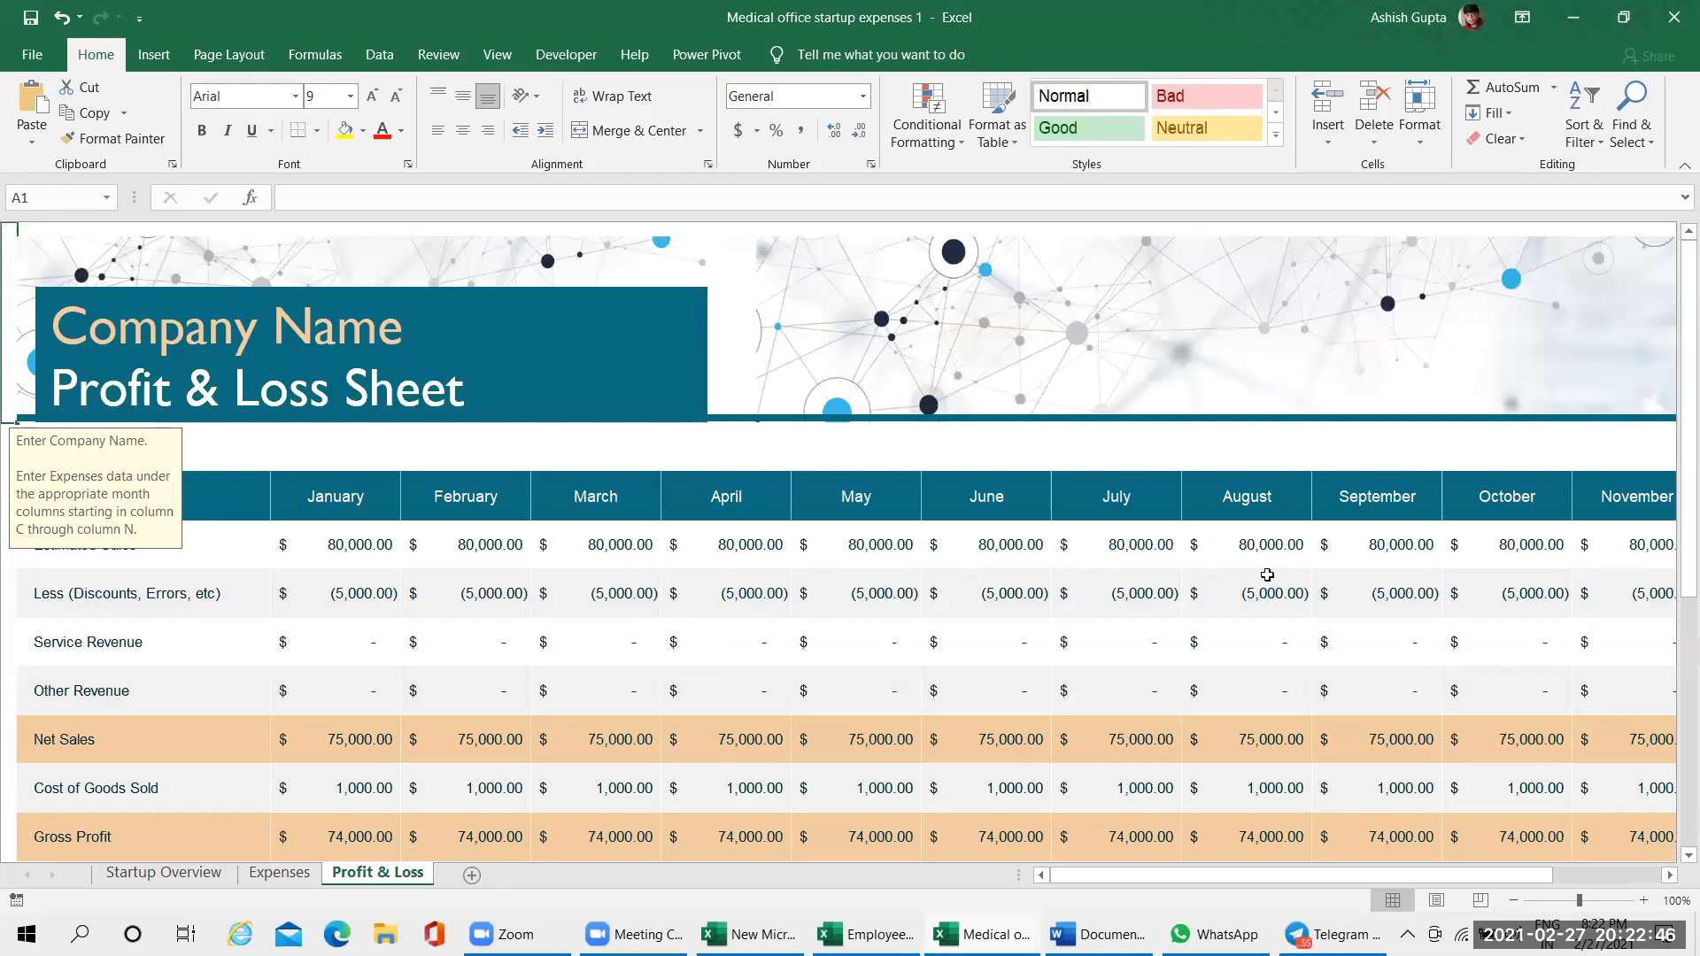
left_click(182, 563)
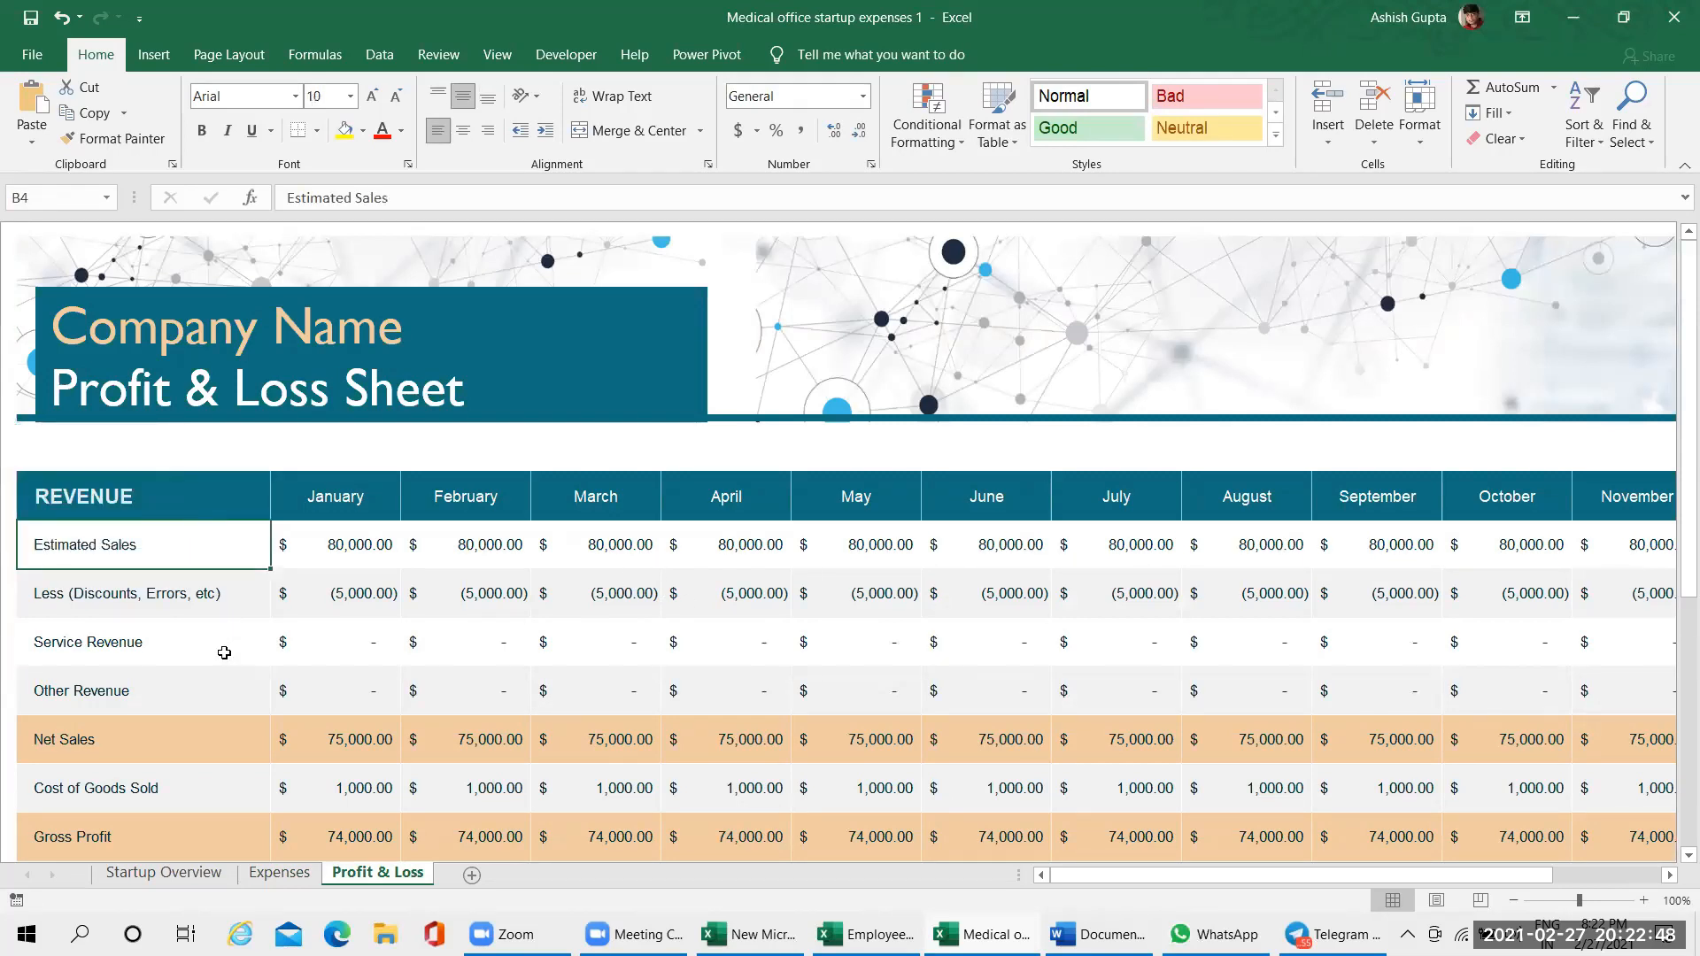
left_click(264, 875)
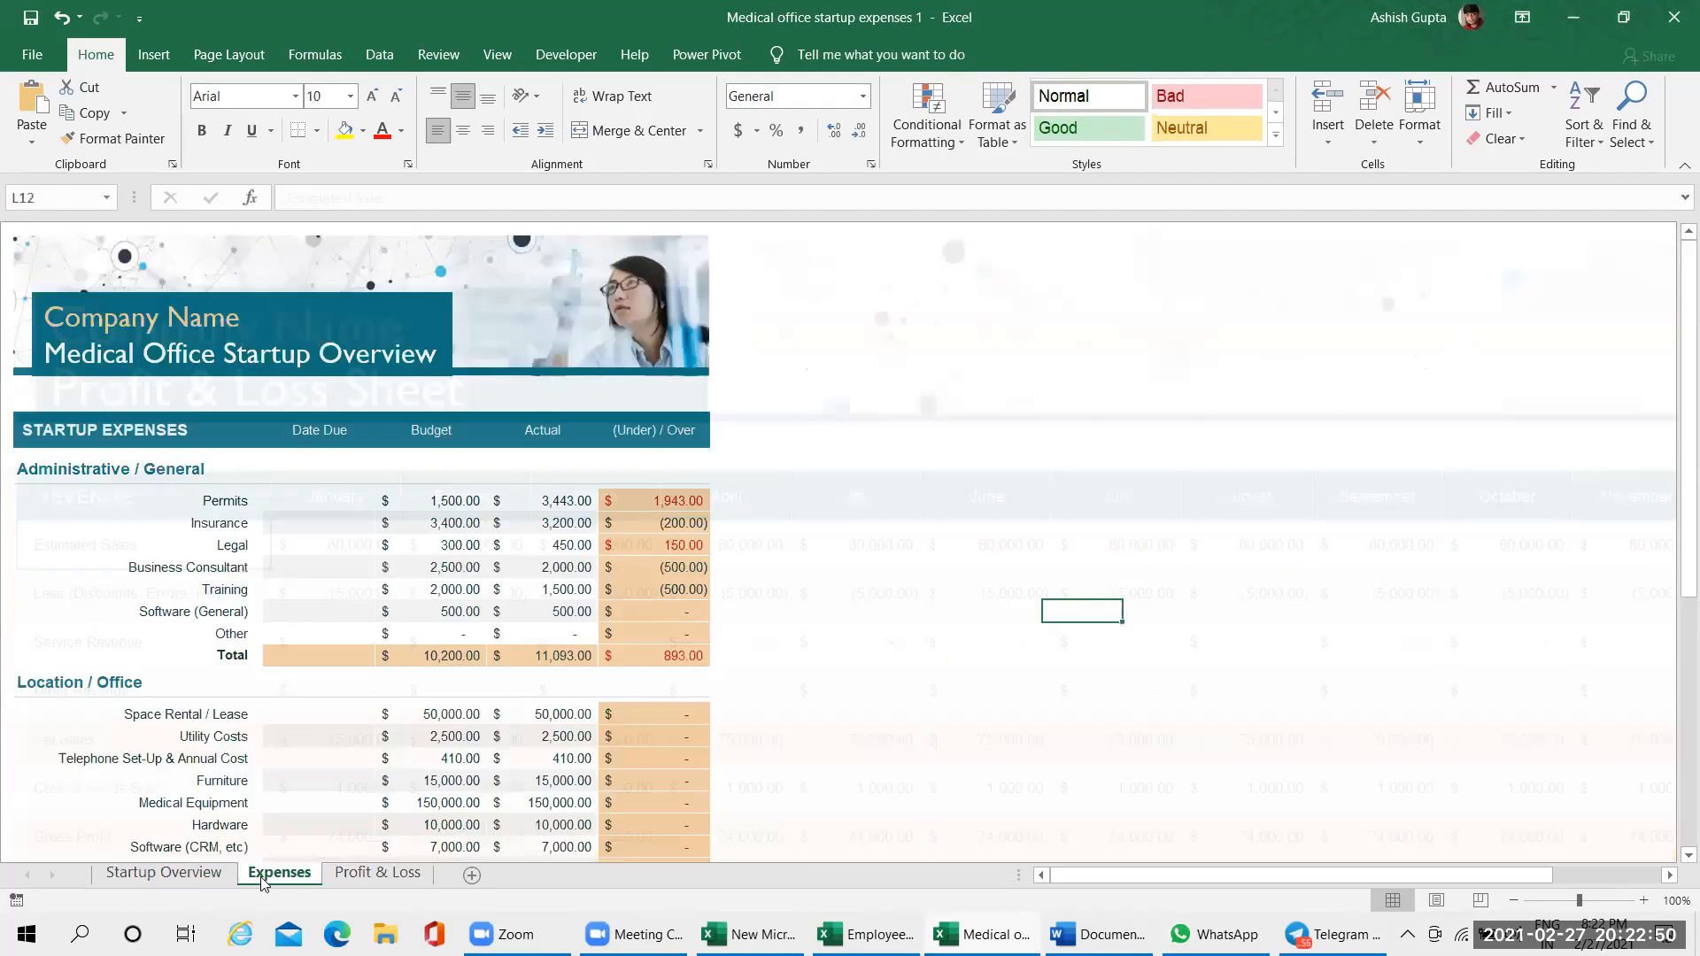
left_click(164, 873)
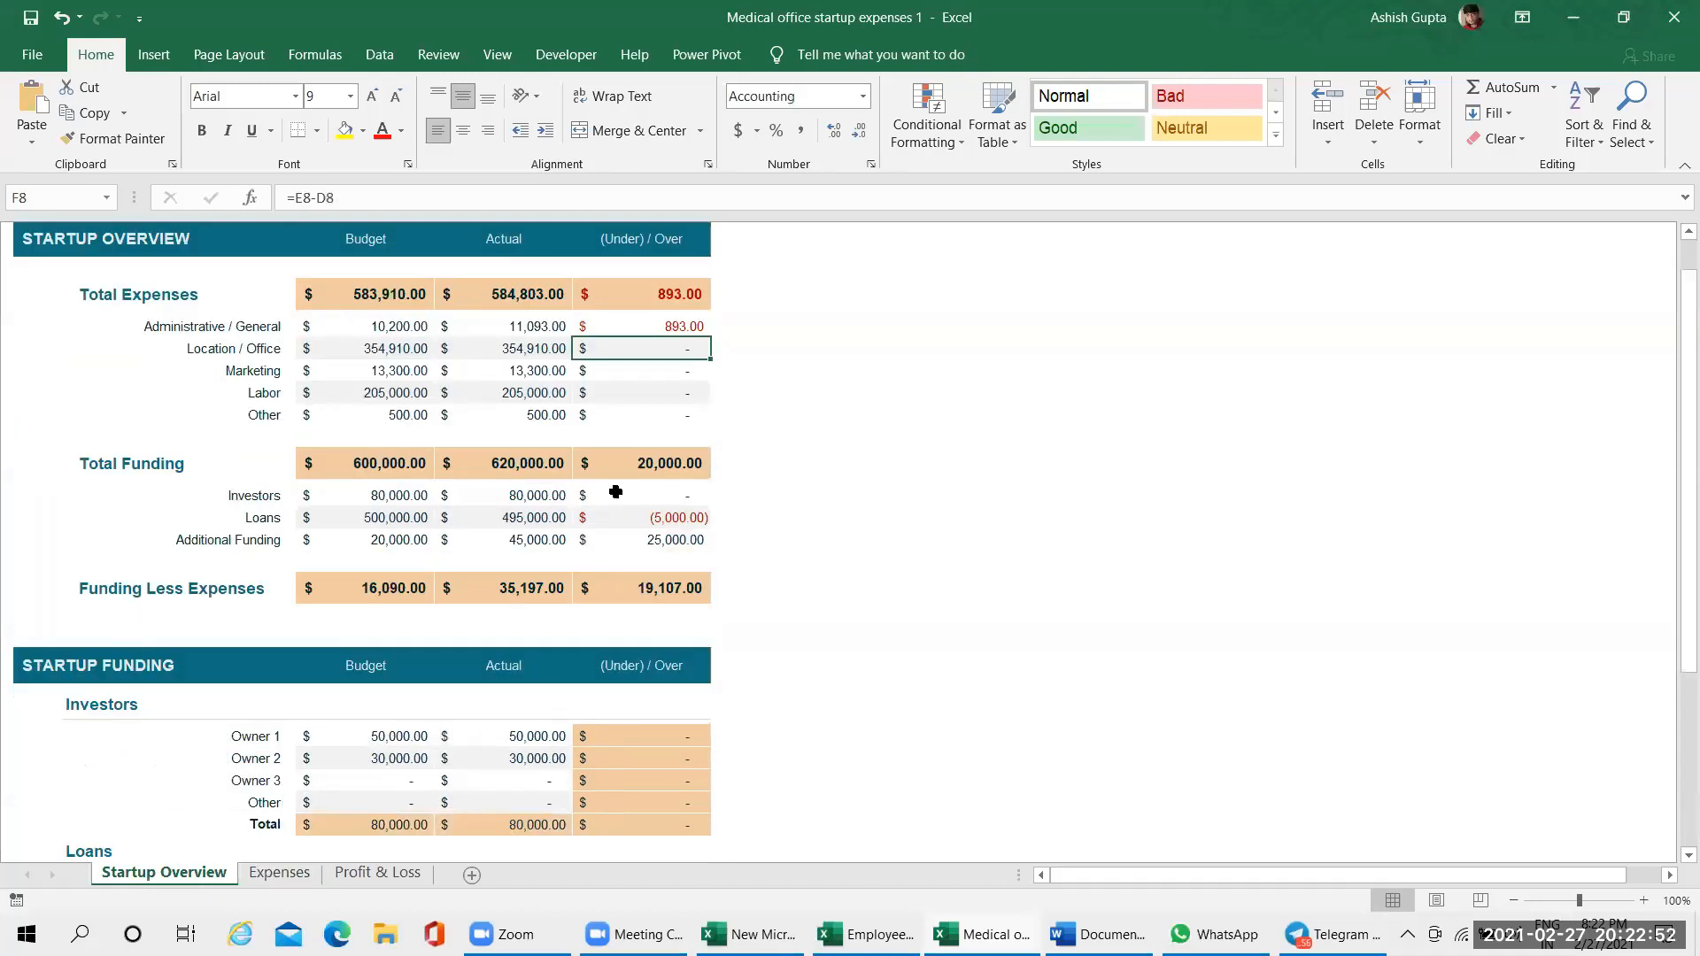
left_click(52, 54)
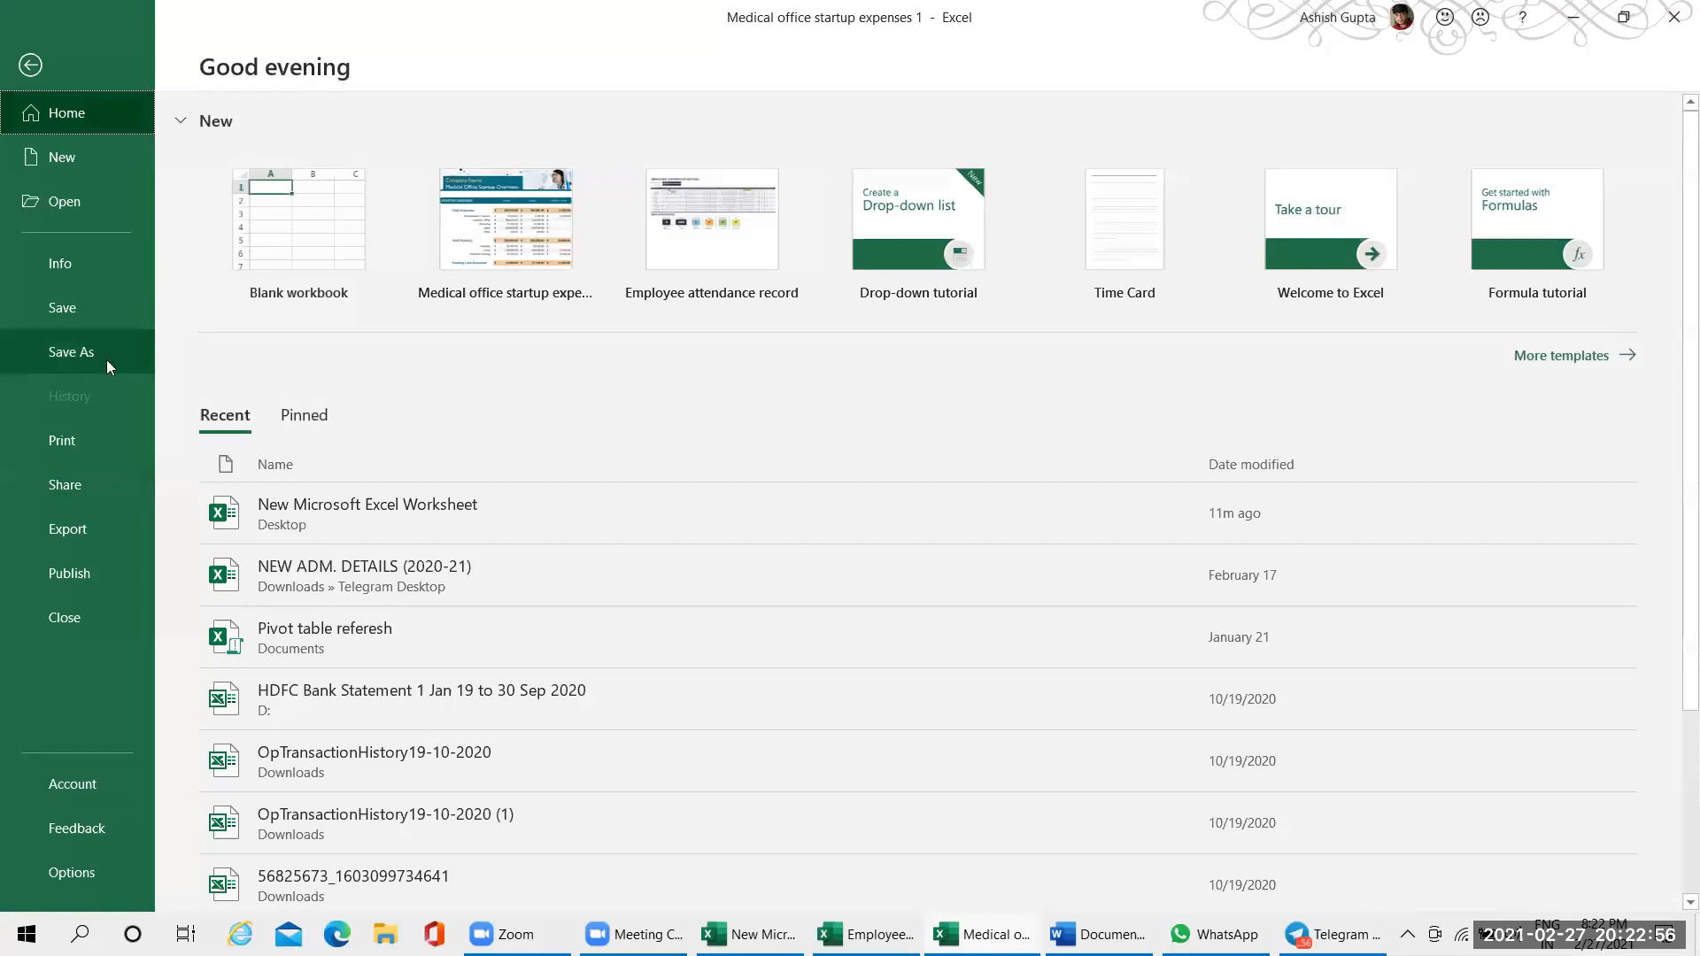
Browse the online templates in the Charts category, and return to the Startup Overview sheet of the medical expenses workbook
left_click(1564, 357)
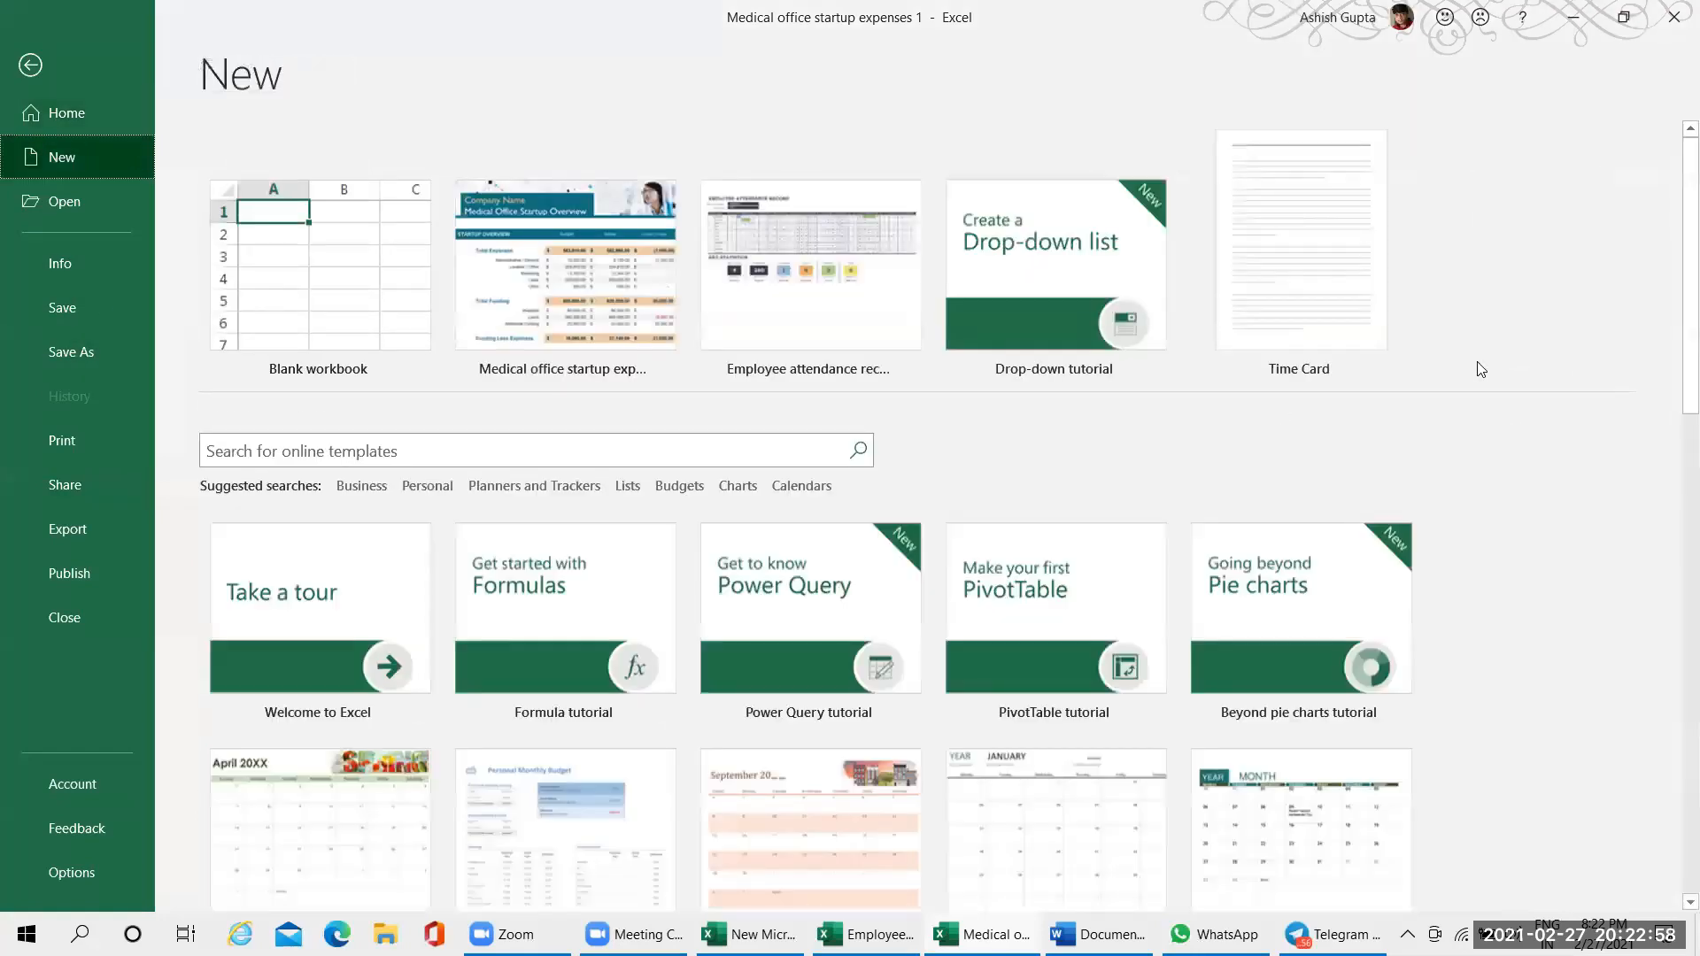
left_click(736, 490)
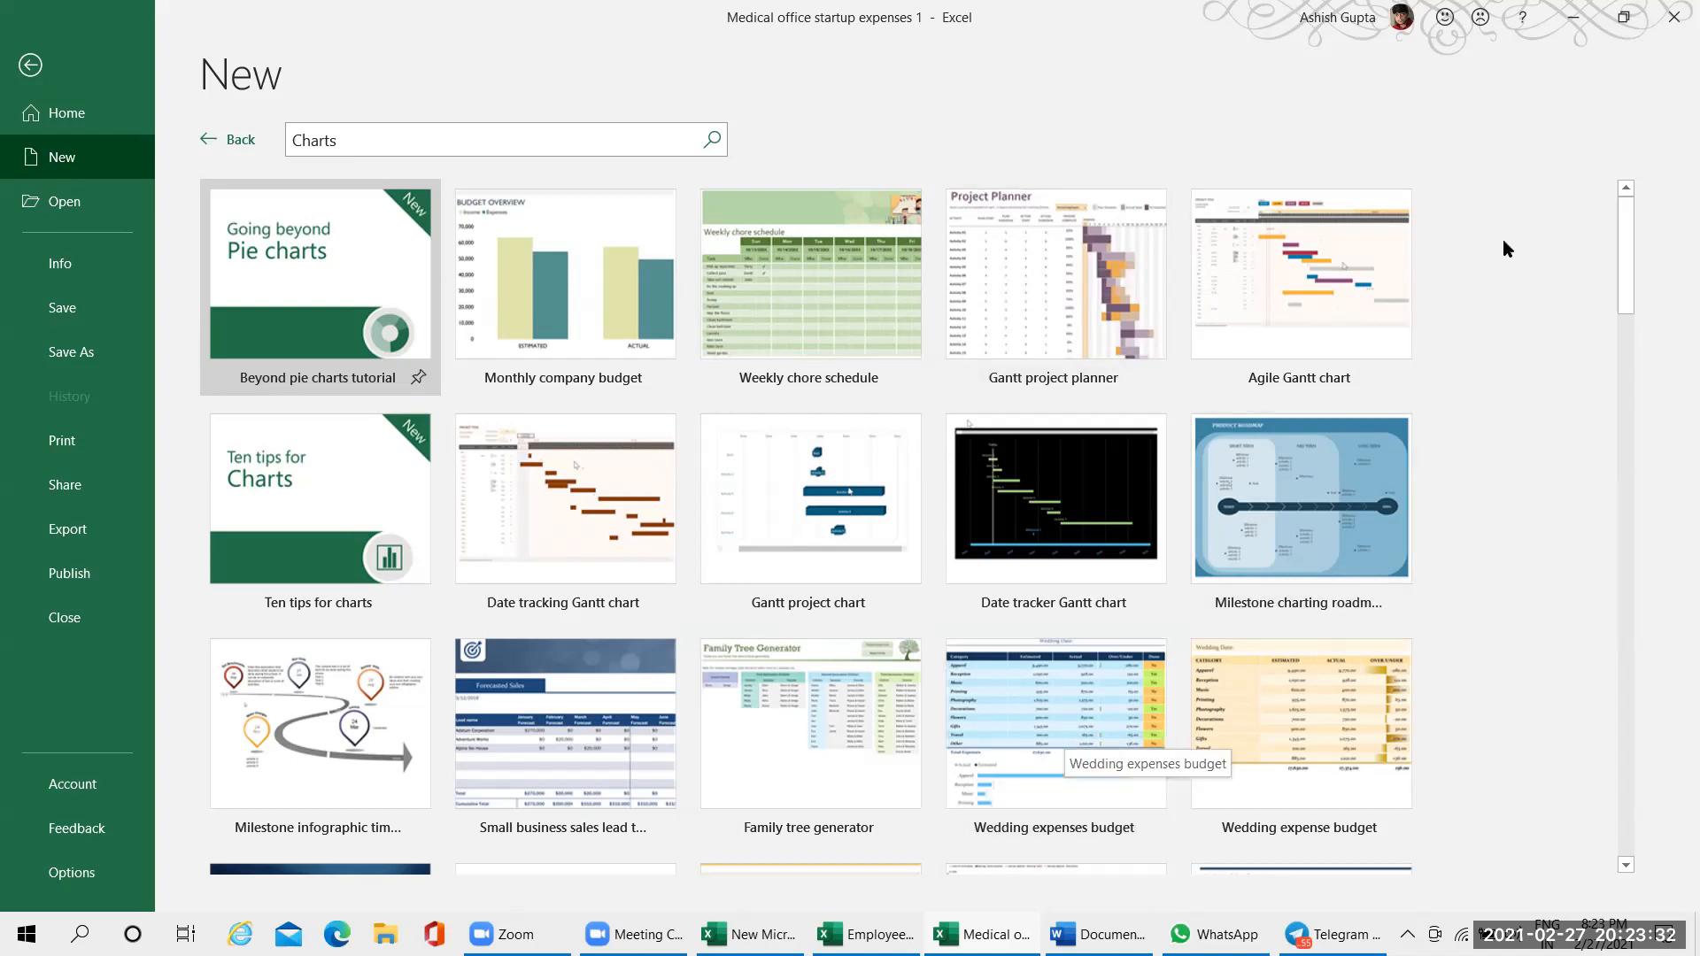
scroll(1500, 508, "down", 1)
scroll(1500, 508, "down", 1)
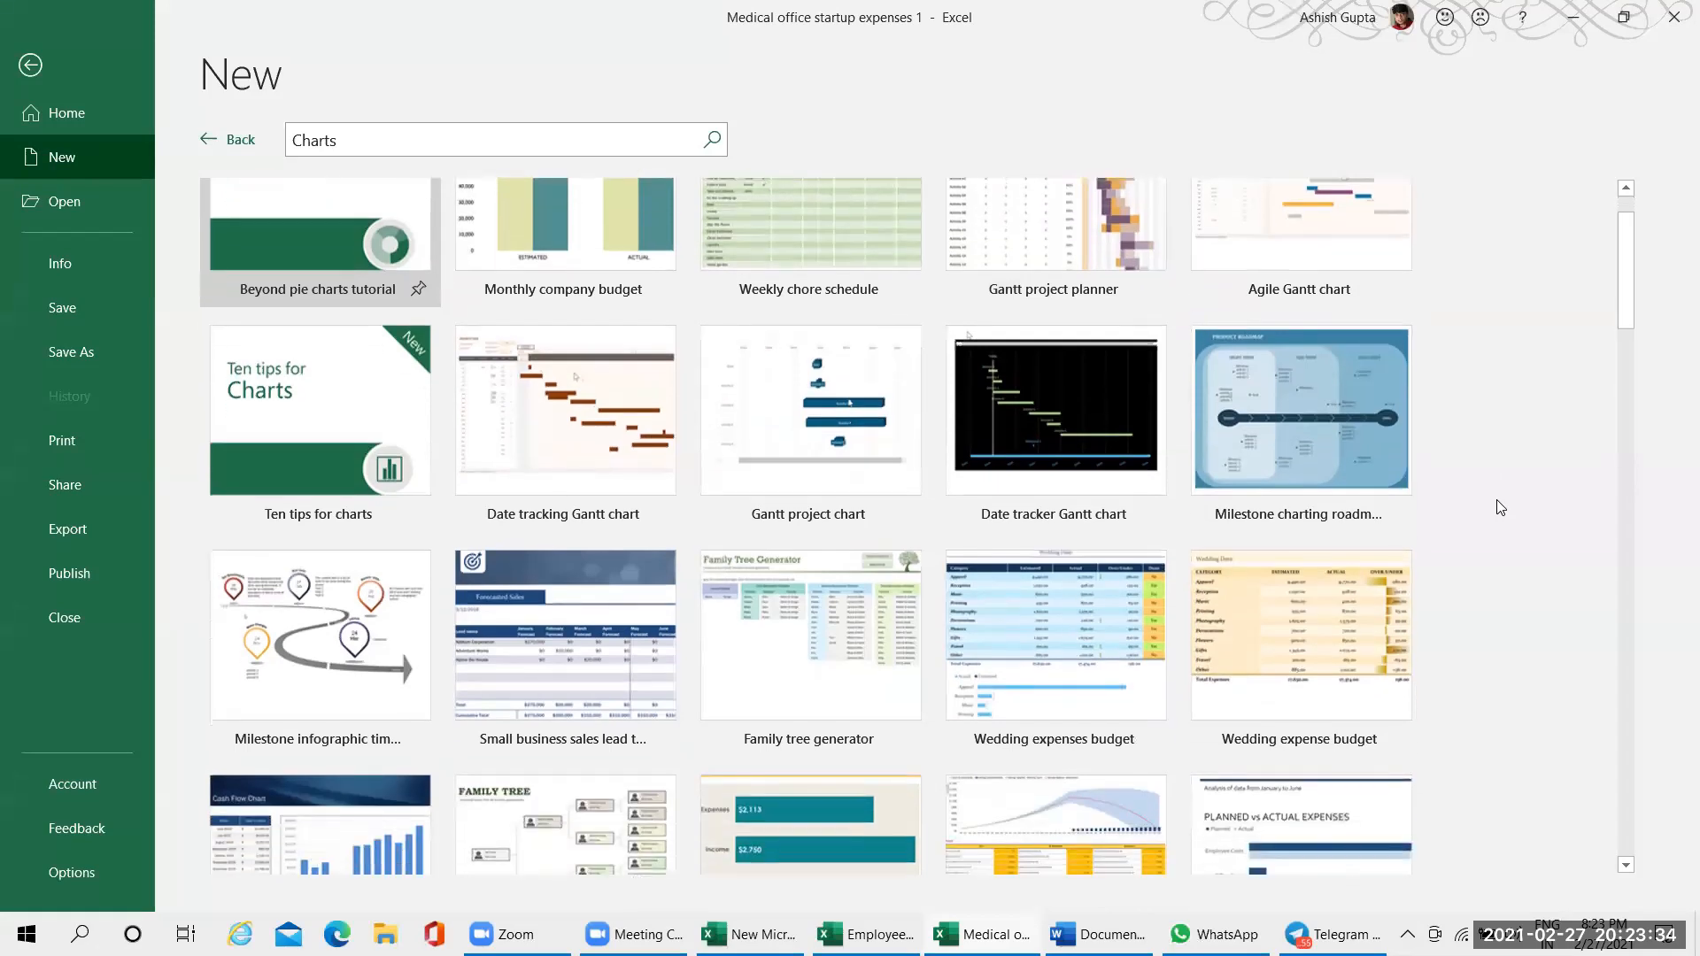
left_click(41, 69)
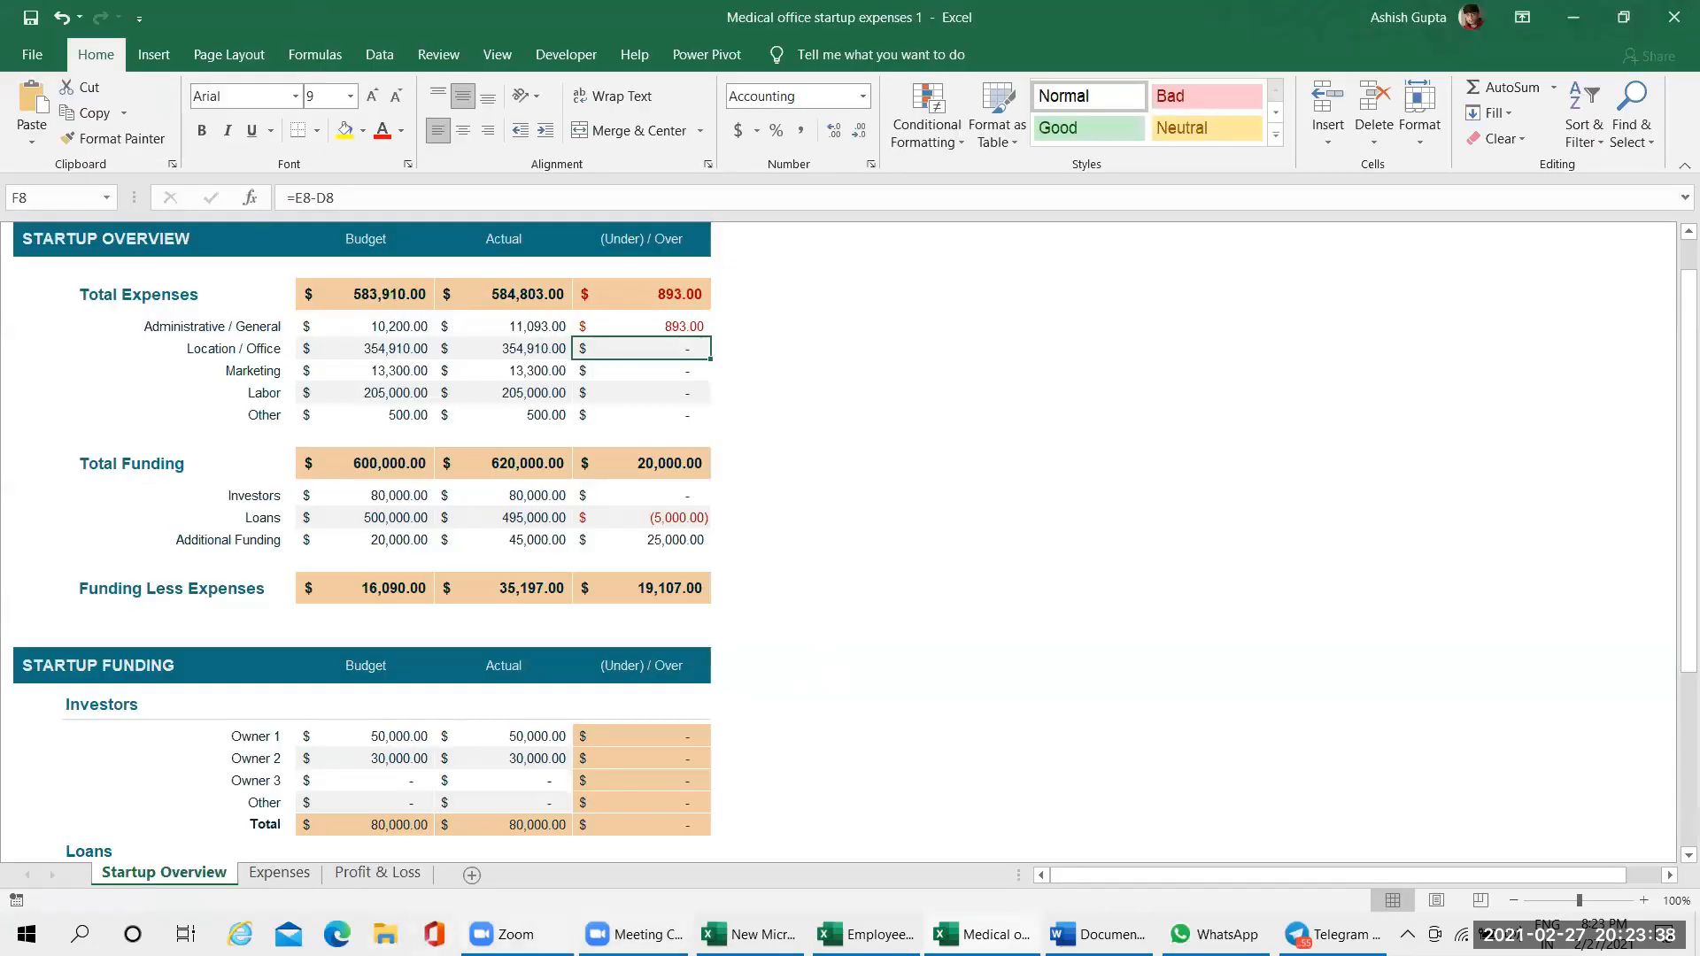
Switch to the New Microsoft Excel Worksheet workbook and select cell A1 on Sheet1
key("alt+Tab")
left_click(129, 315)
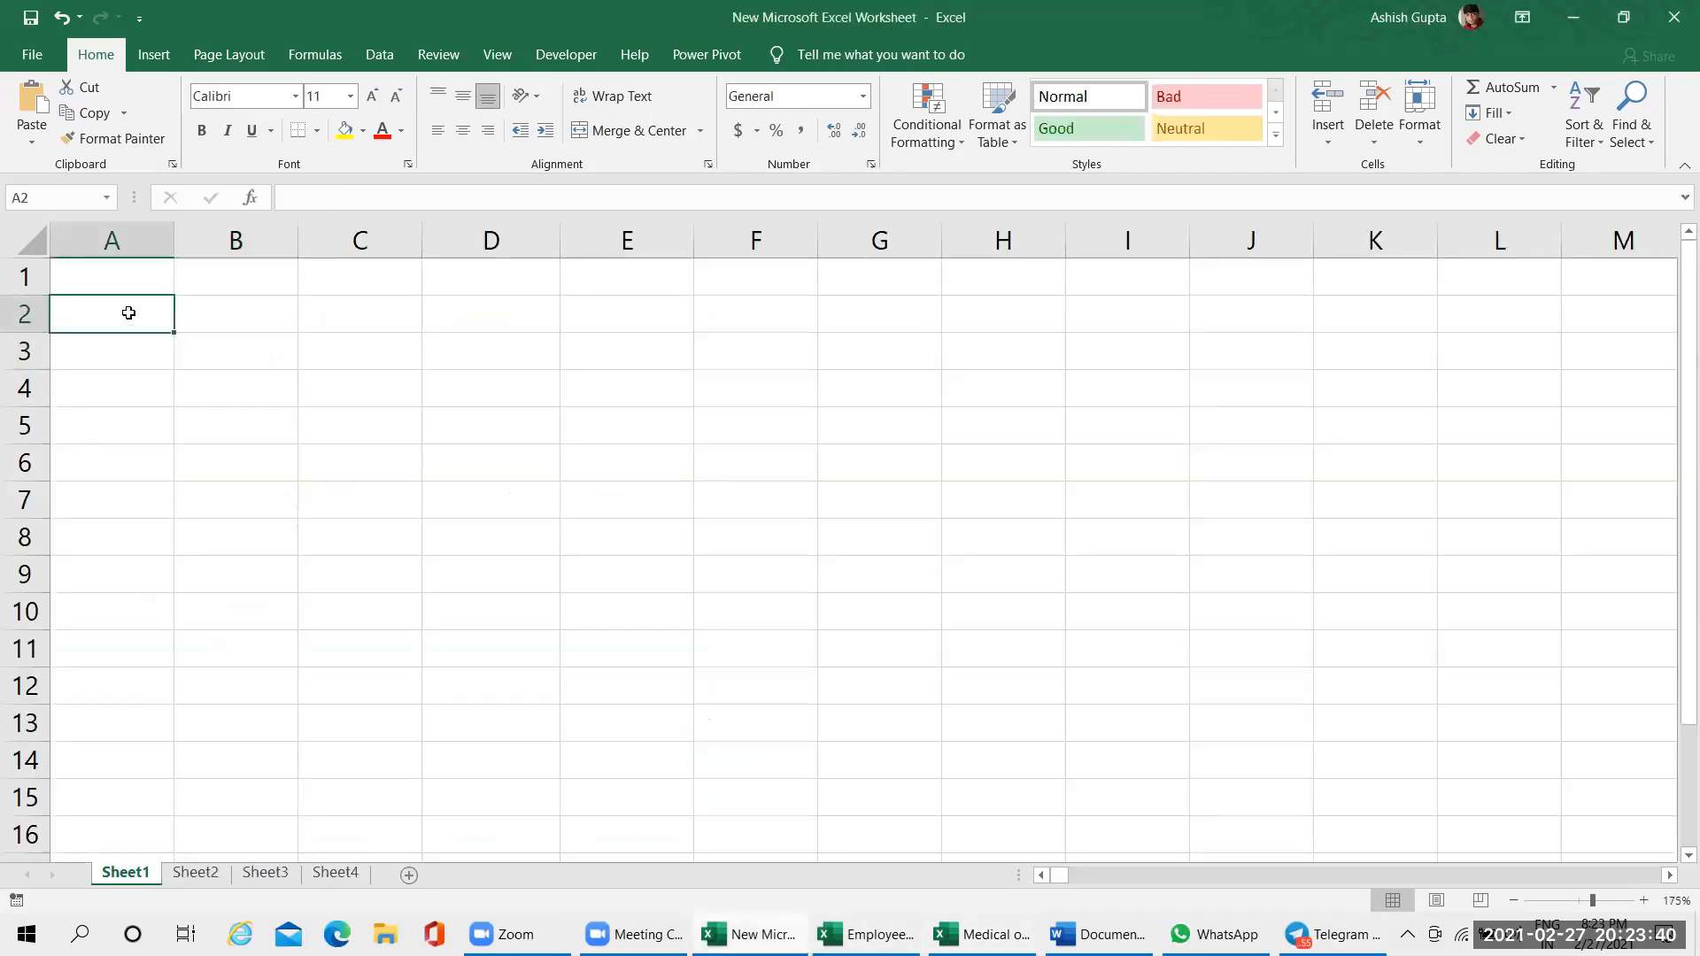
left_click(125, 281)
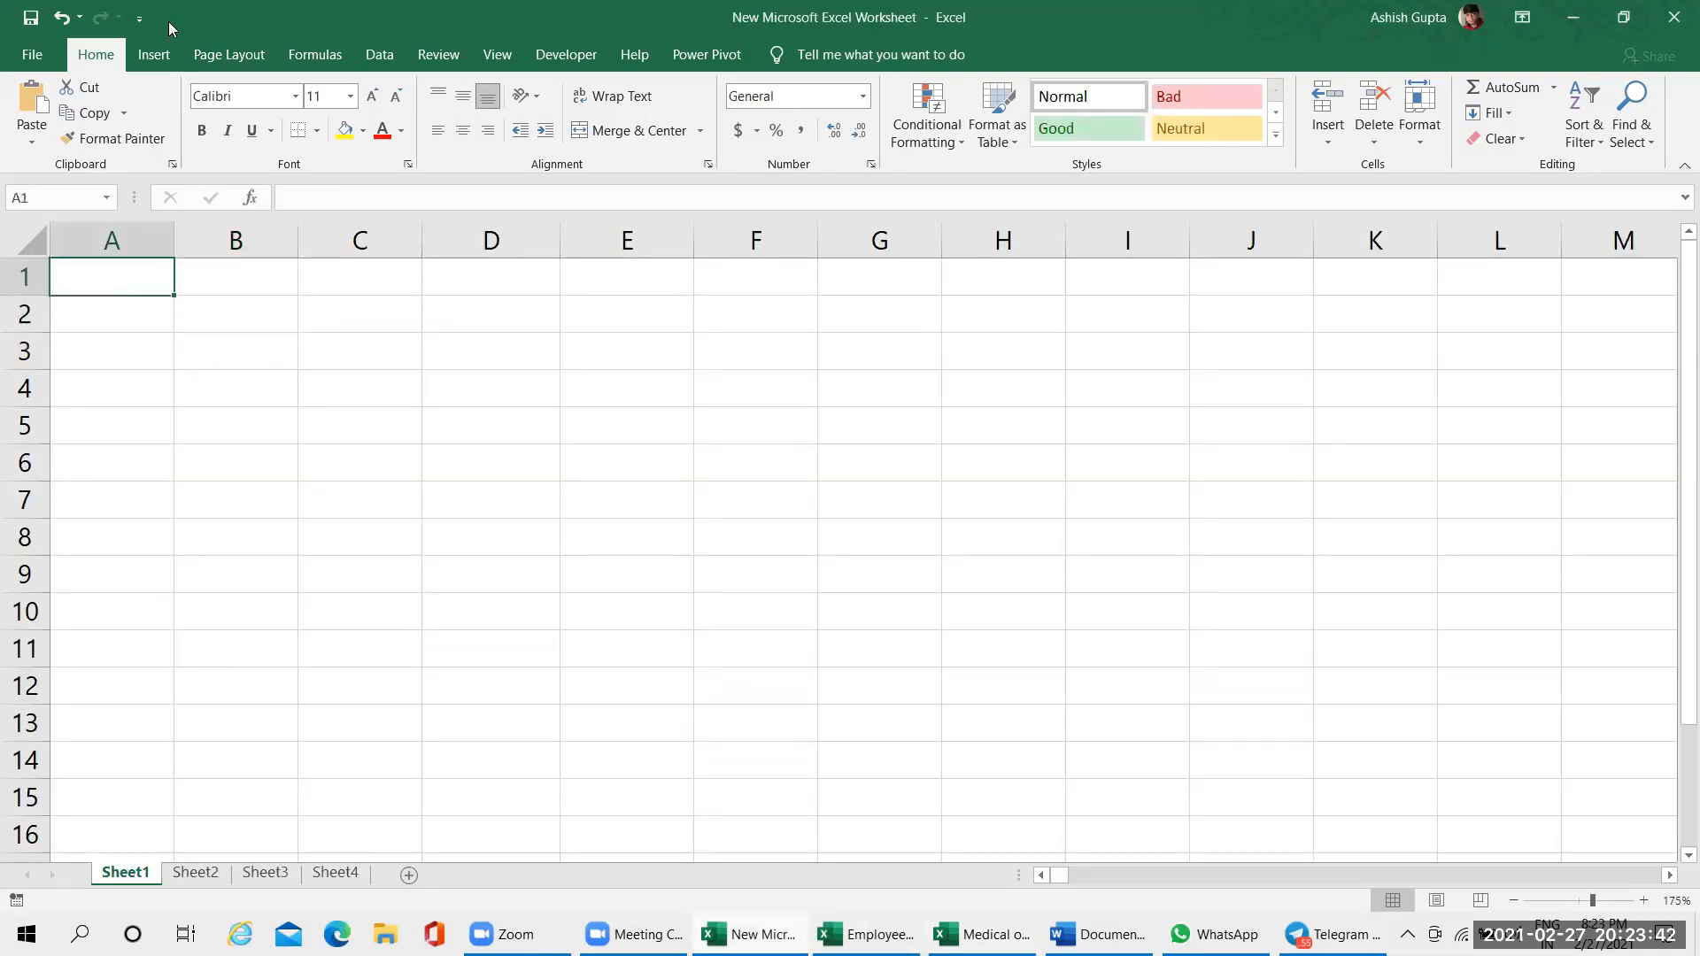
Float the workbook window by its title bar, move it around the desktop, and maximise it again
left_click_drag(198, 19, 251, 172)
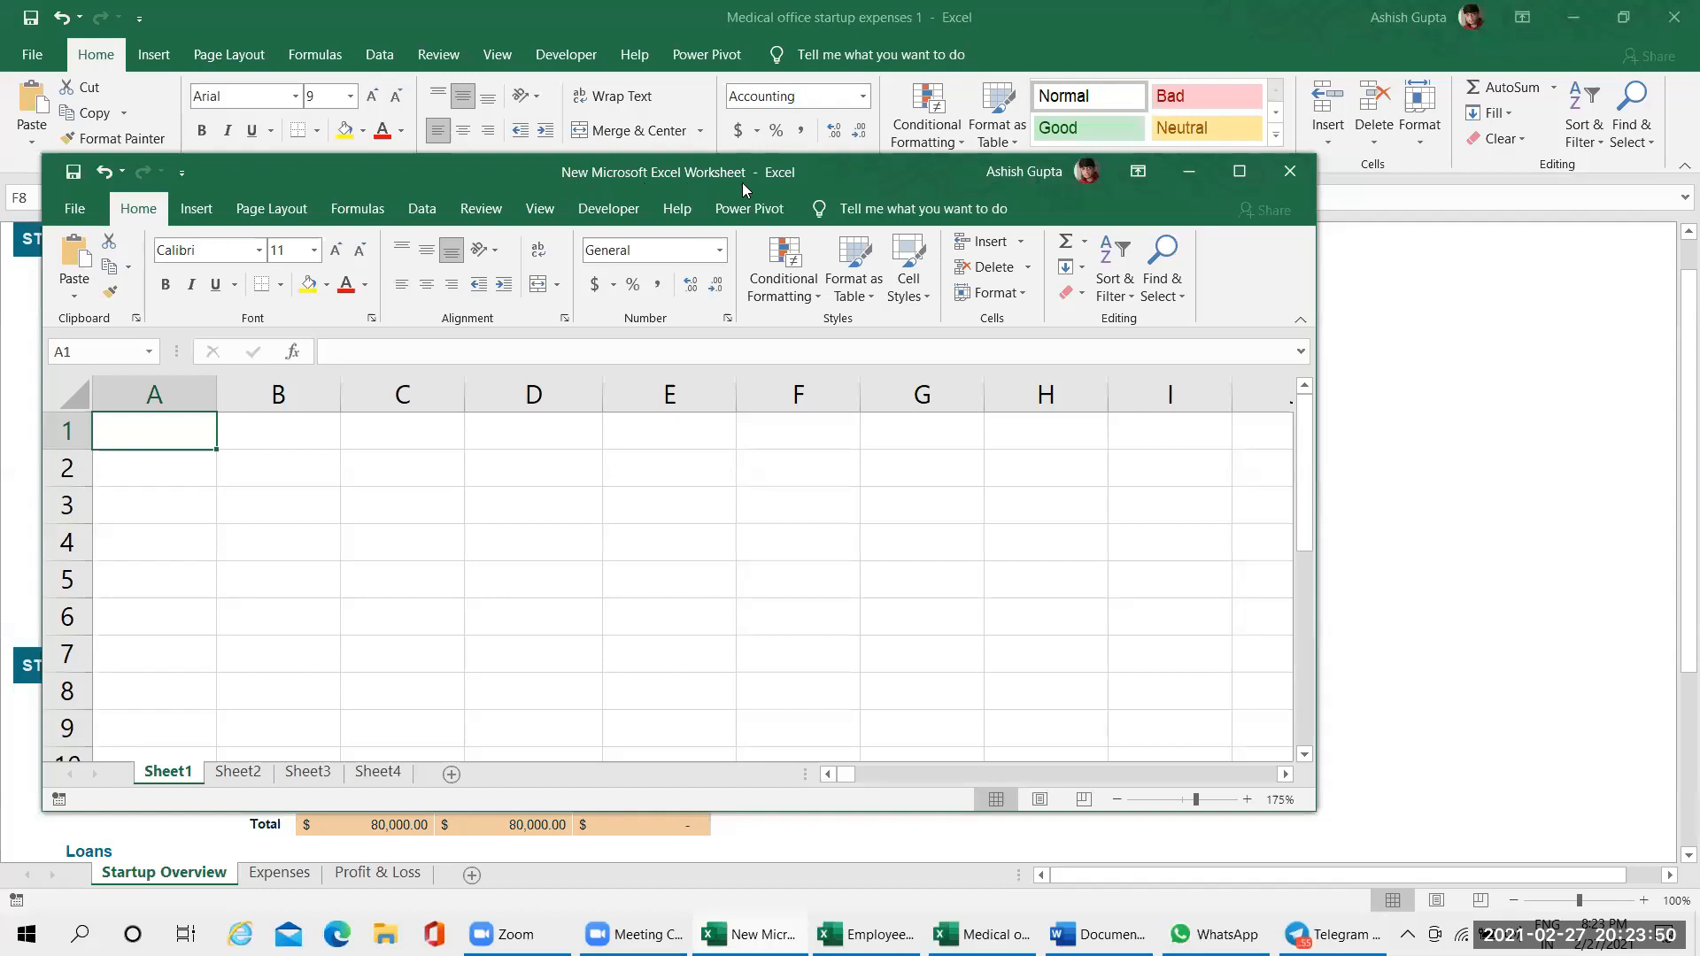
mouse_move(831, 165)
left_mouse_down()
mouse_move(733, 173)
mouse_move(803, 174)
left_mouse_up()
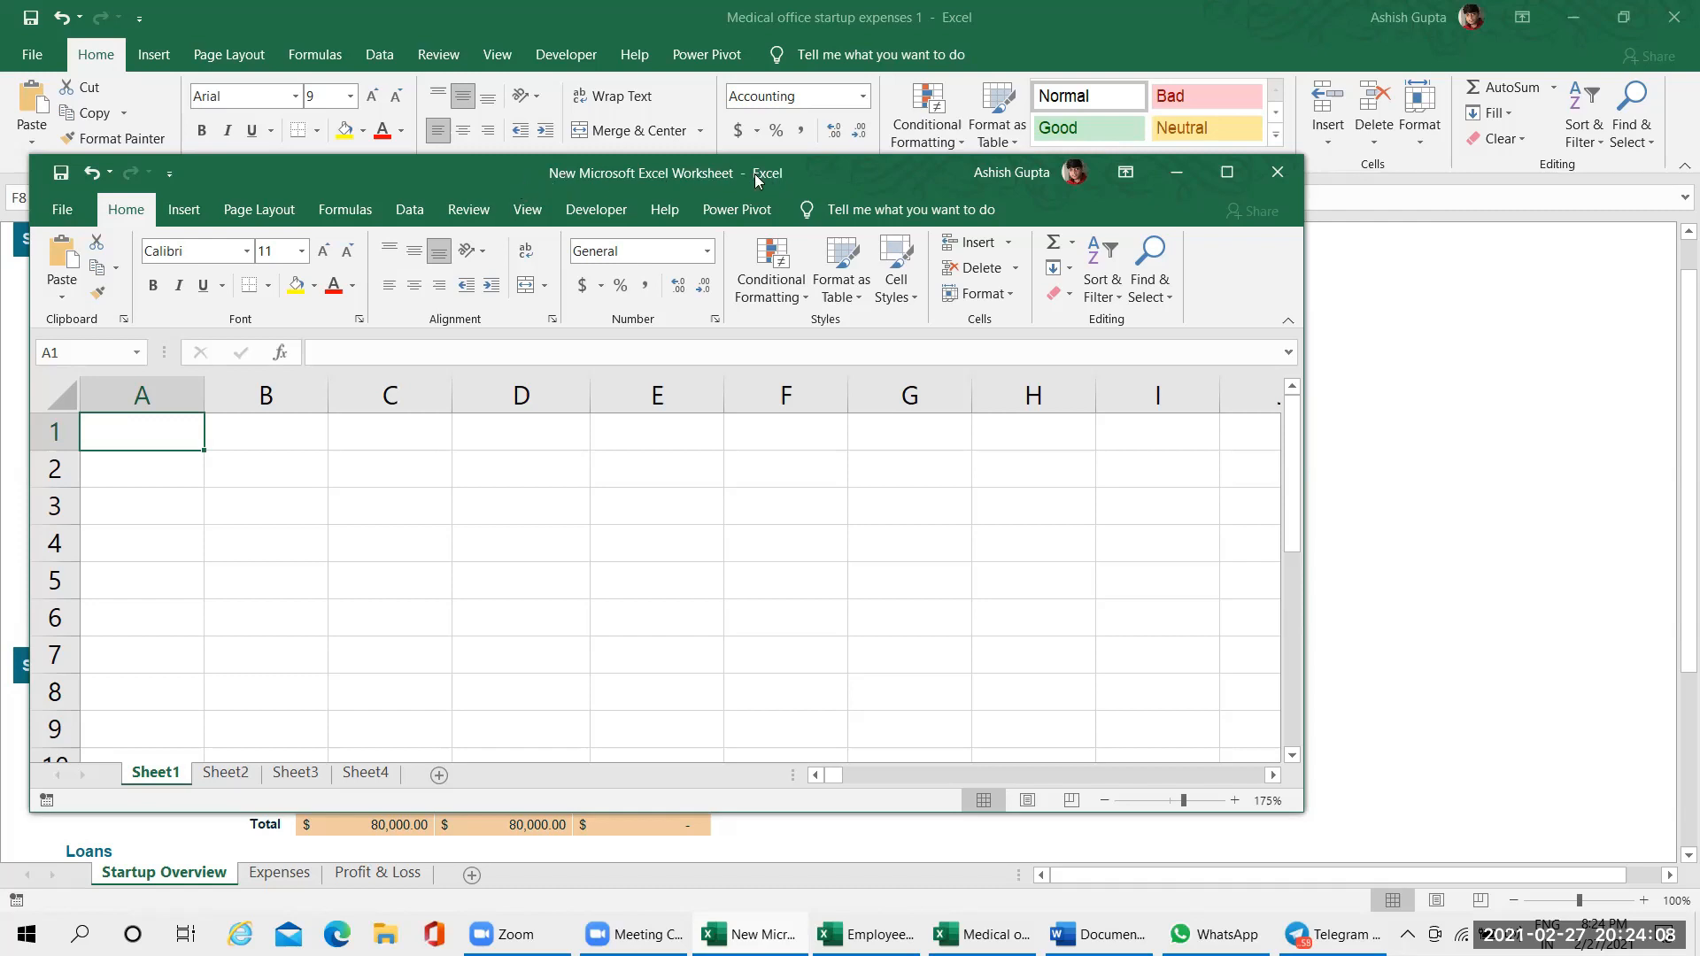
left_click_drag(840, 170, 871, 161)
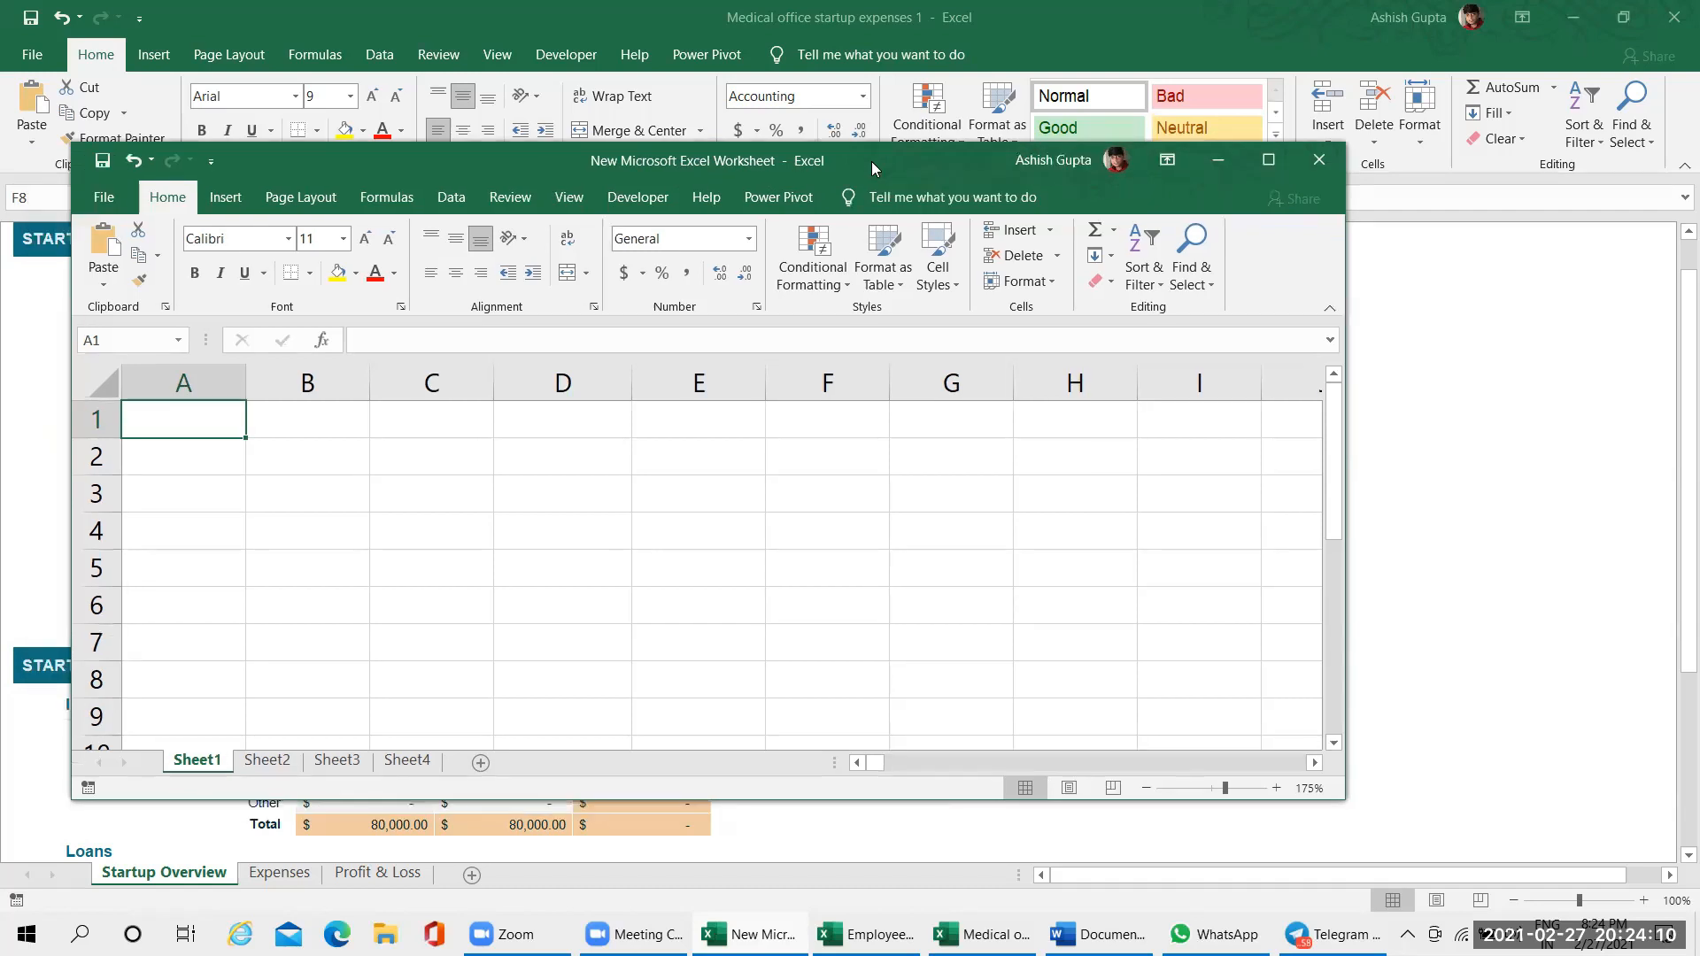
double_click(871, 162)
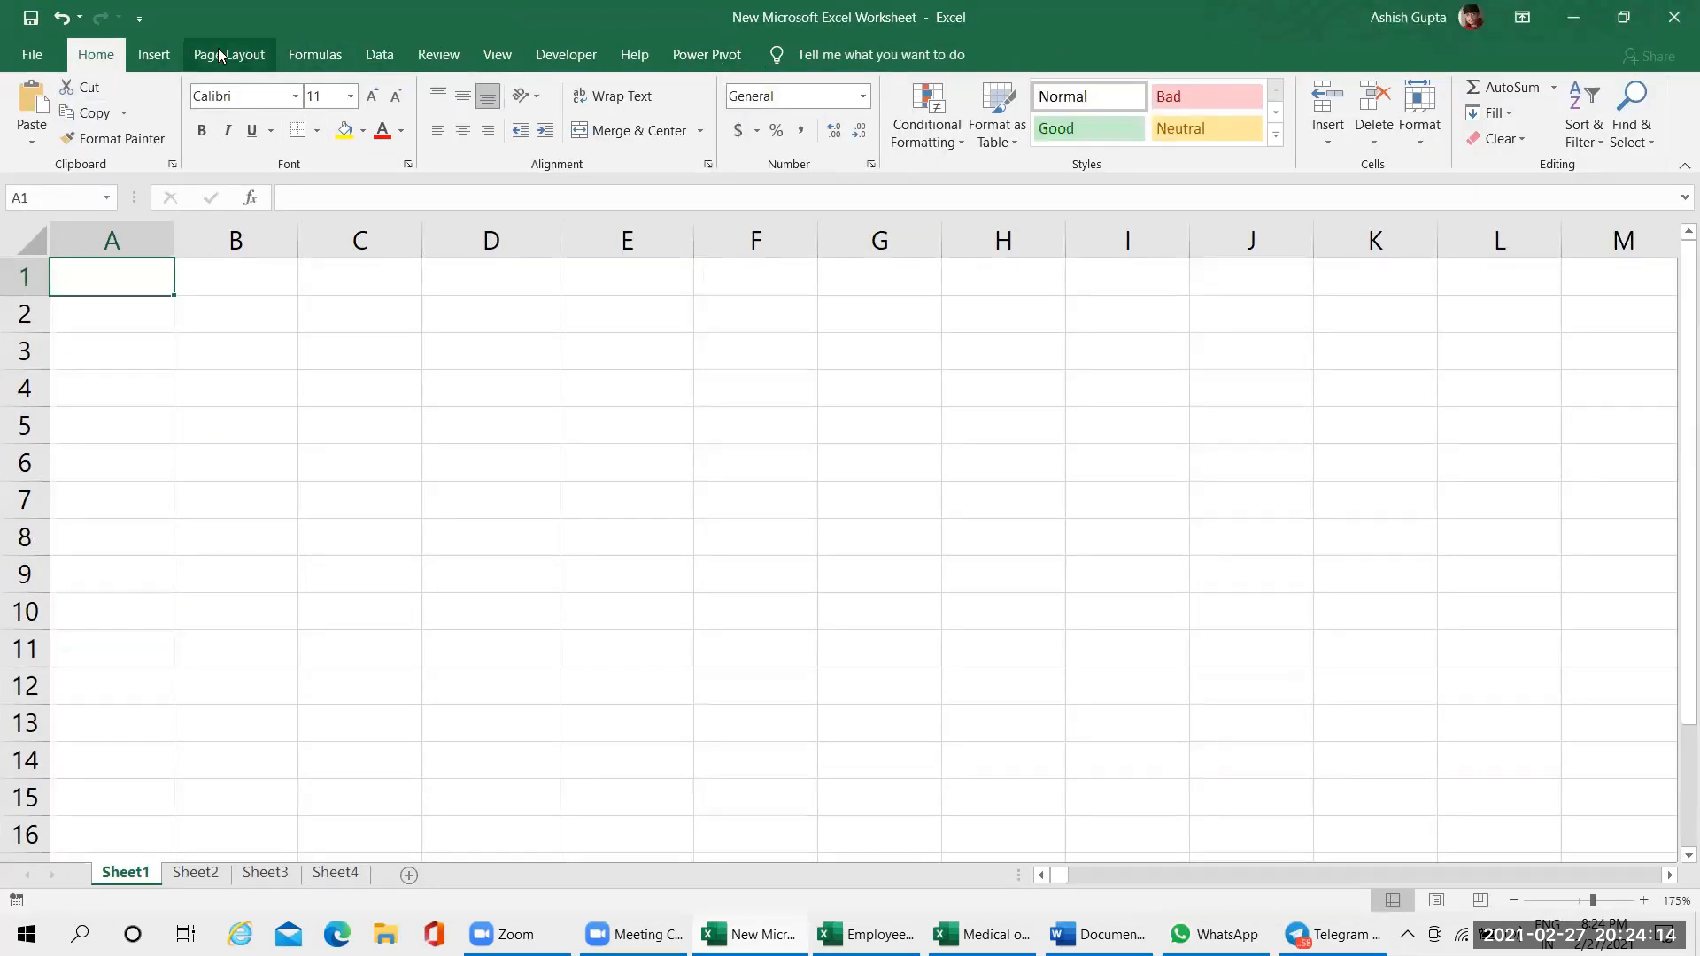
Look through the ribbon's command groups, including Insert, Page Layout, Review, View, Developer, Help and Power Pivot, and return to Home
scroll(135, 71, "down", 2)
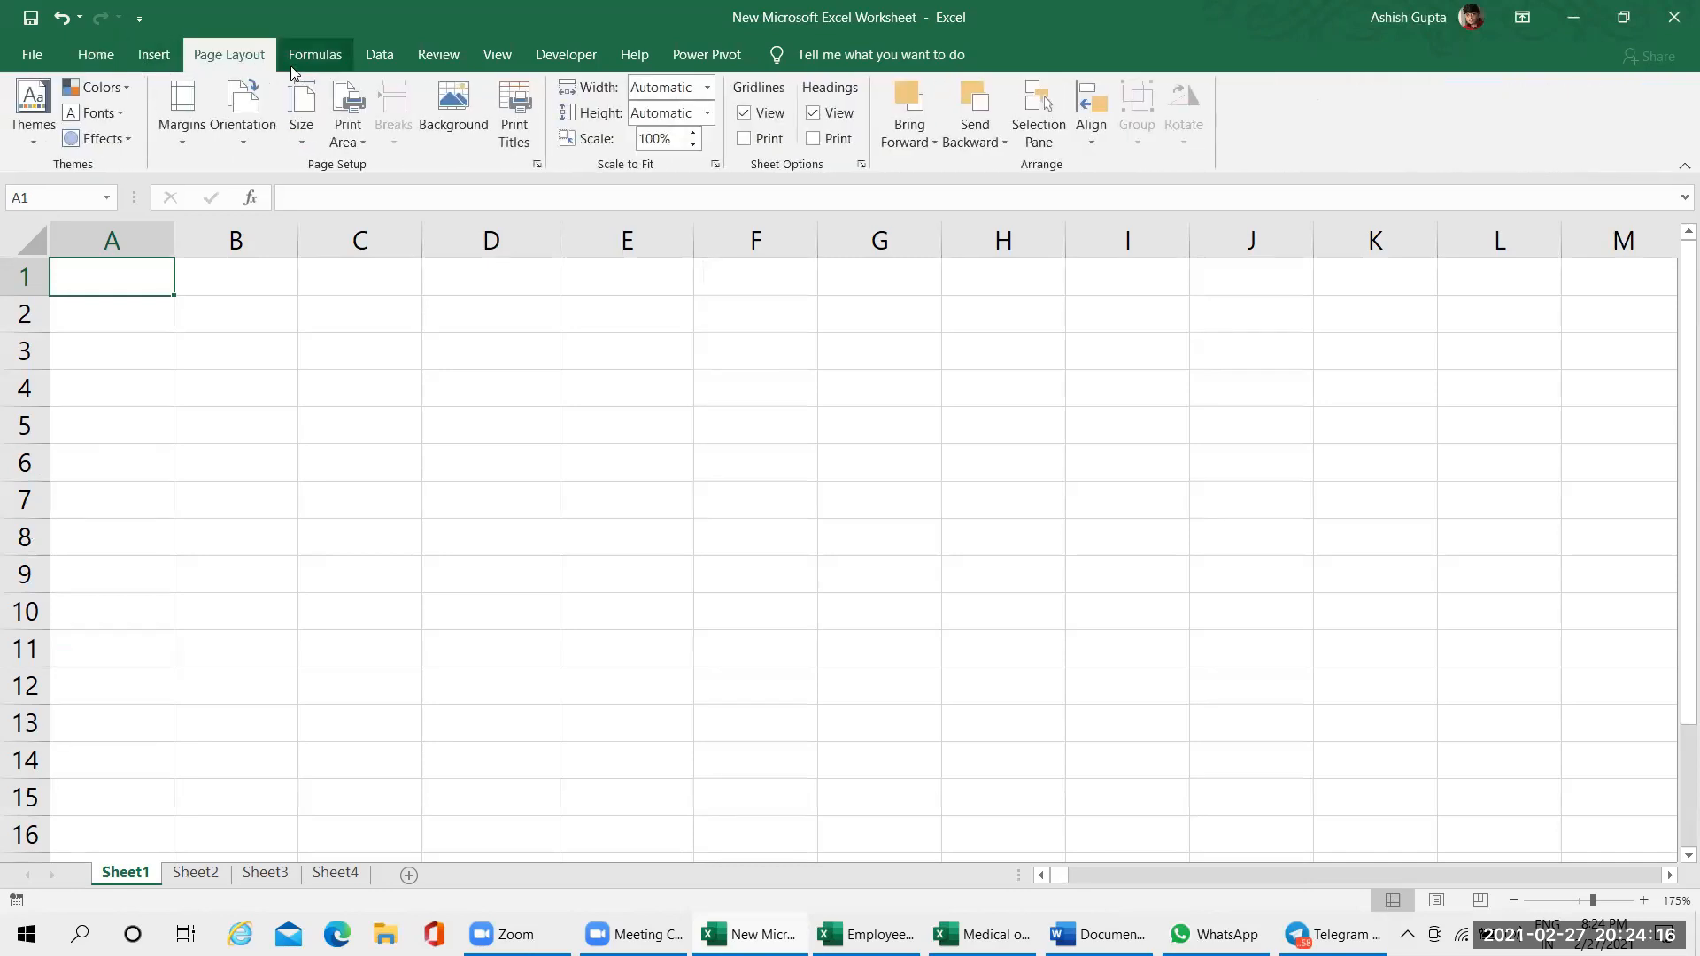
scroll(301, 71, "down", 3)
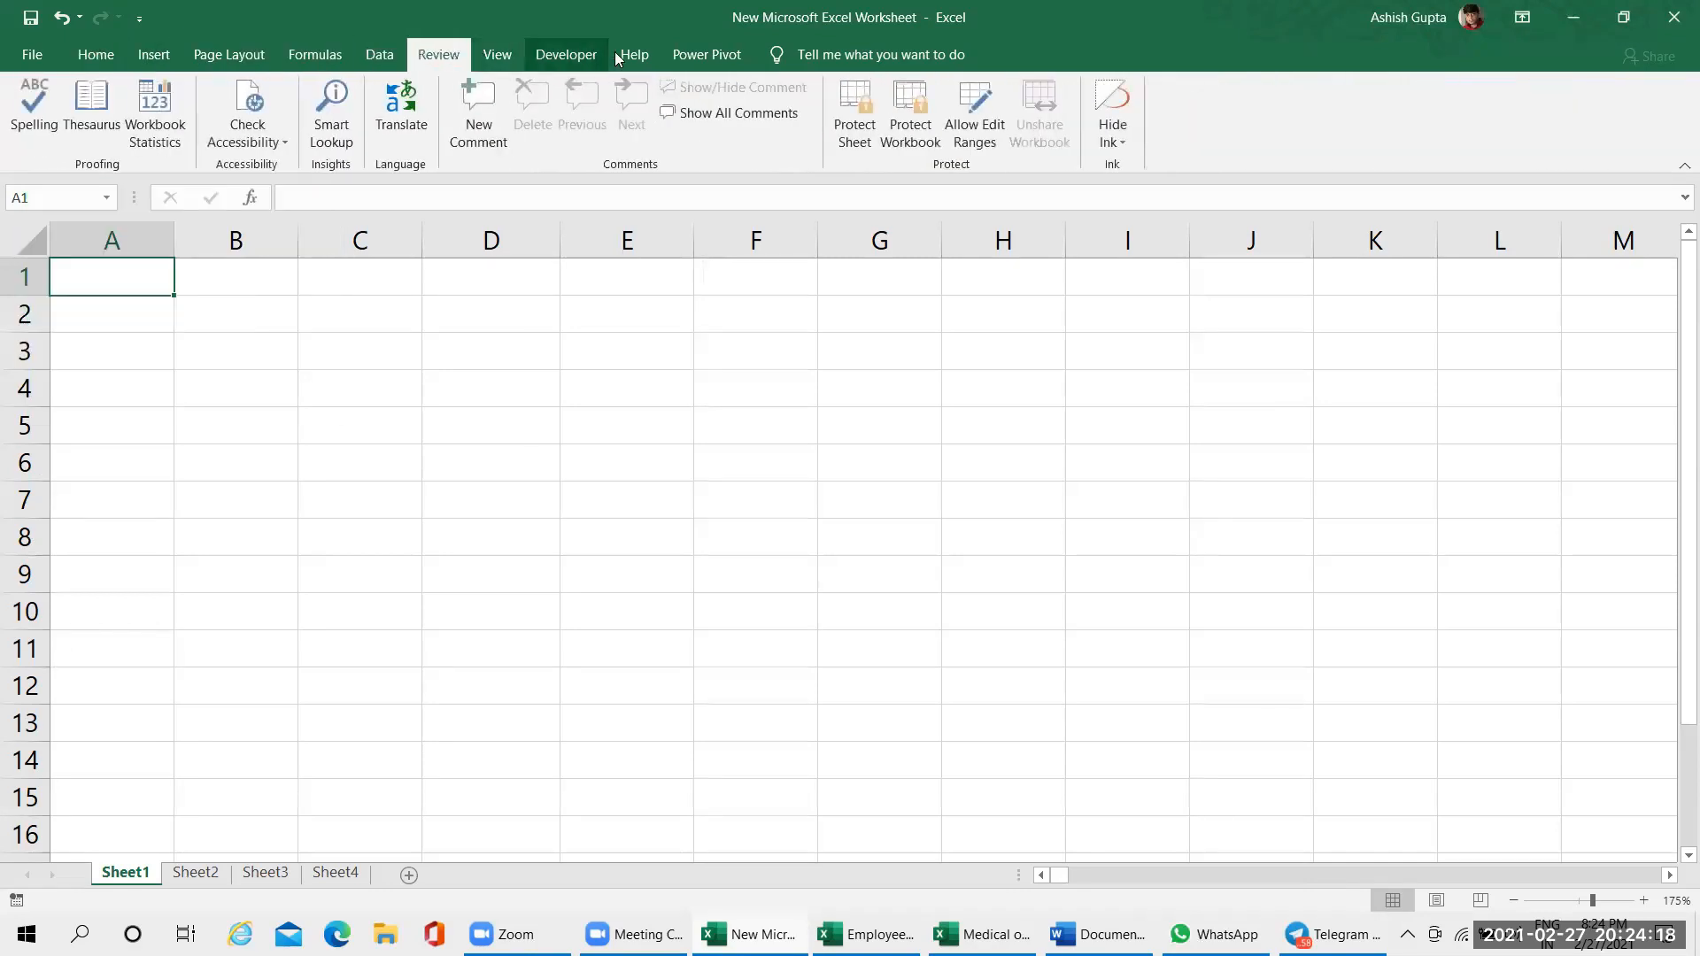
left_click(93, 60)
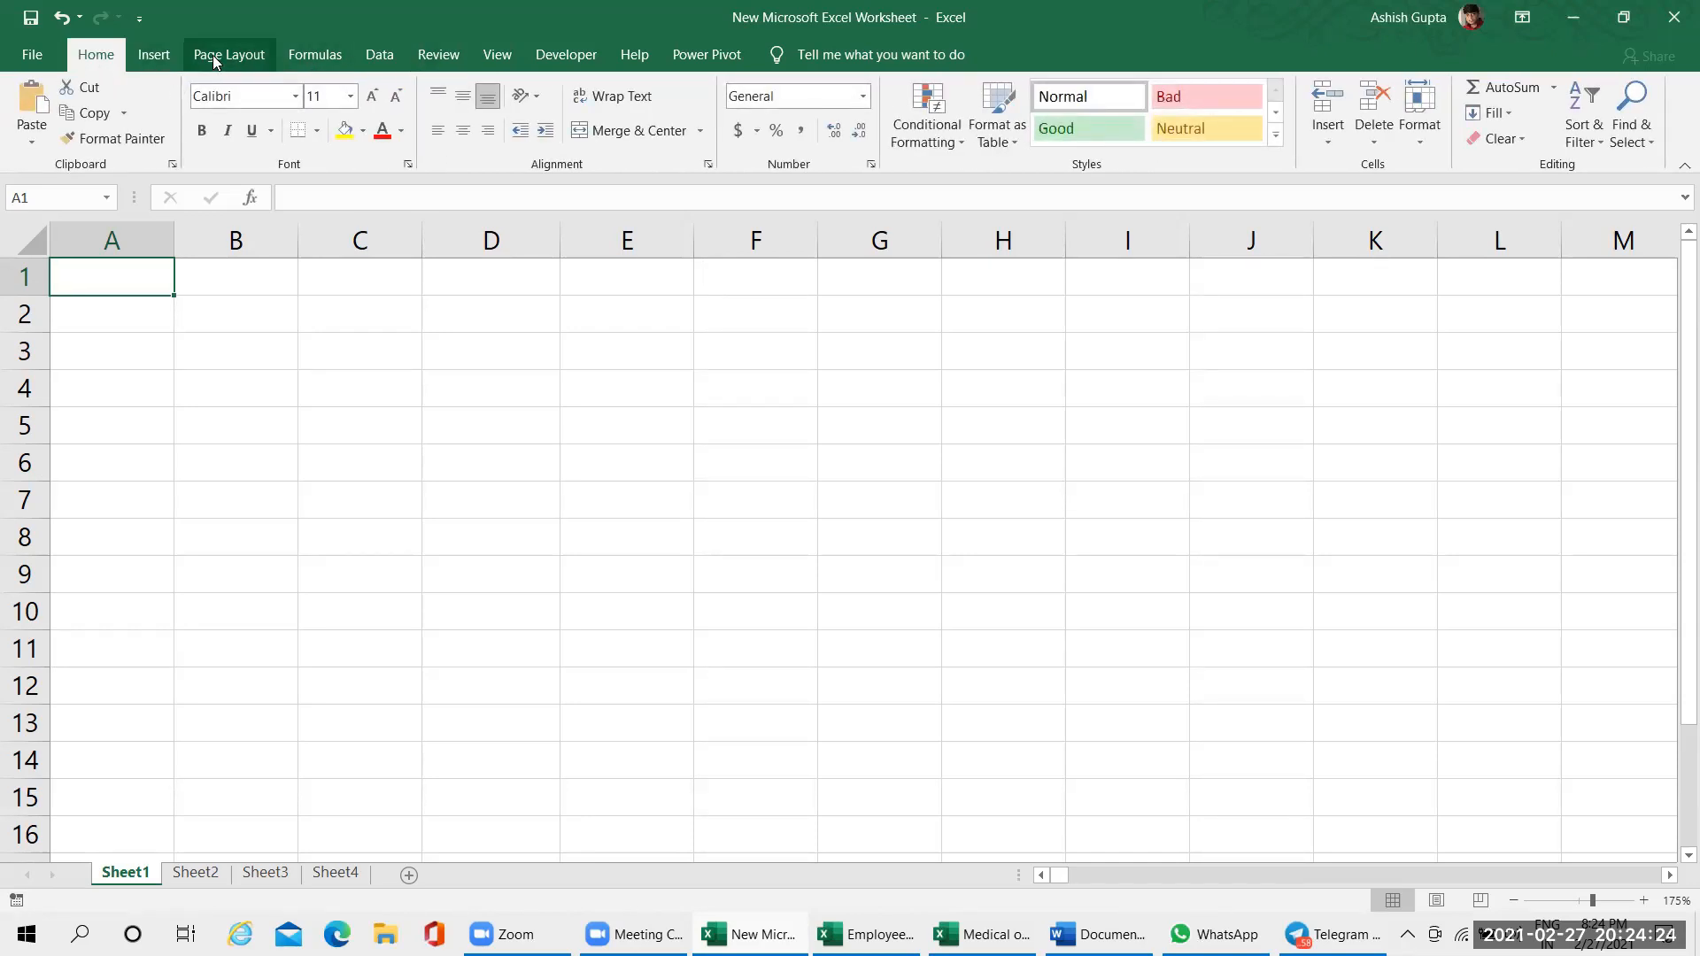
left_click(149, 60)
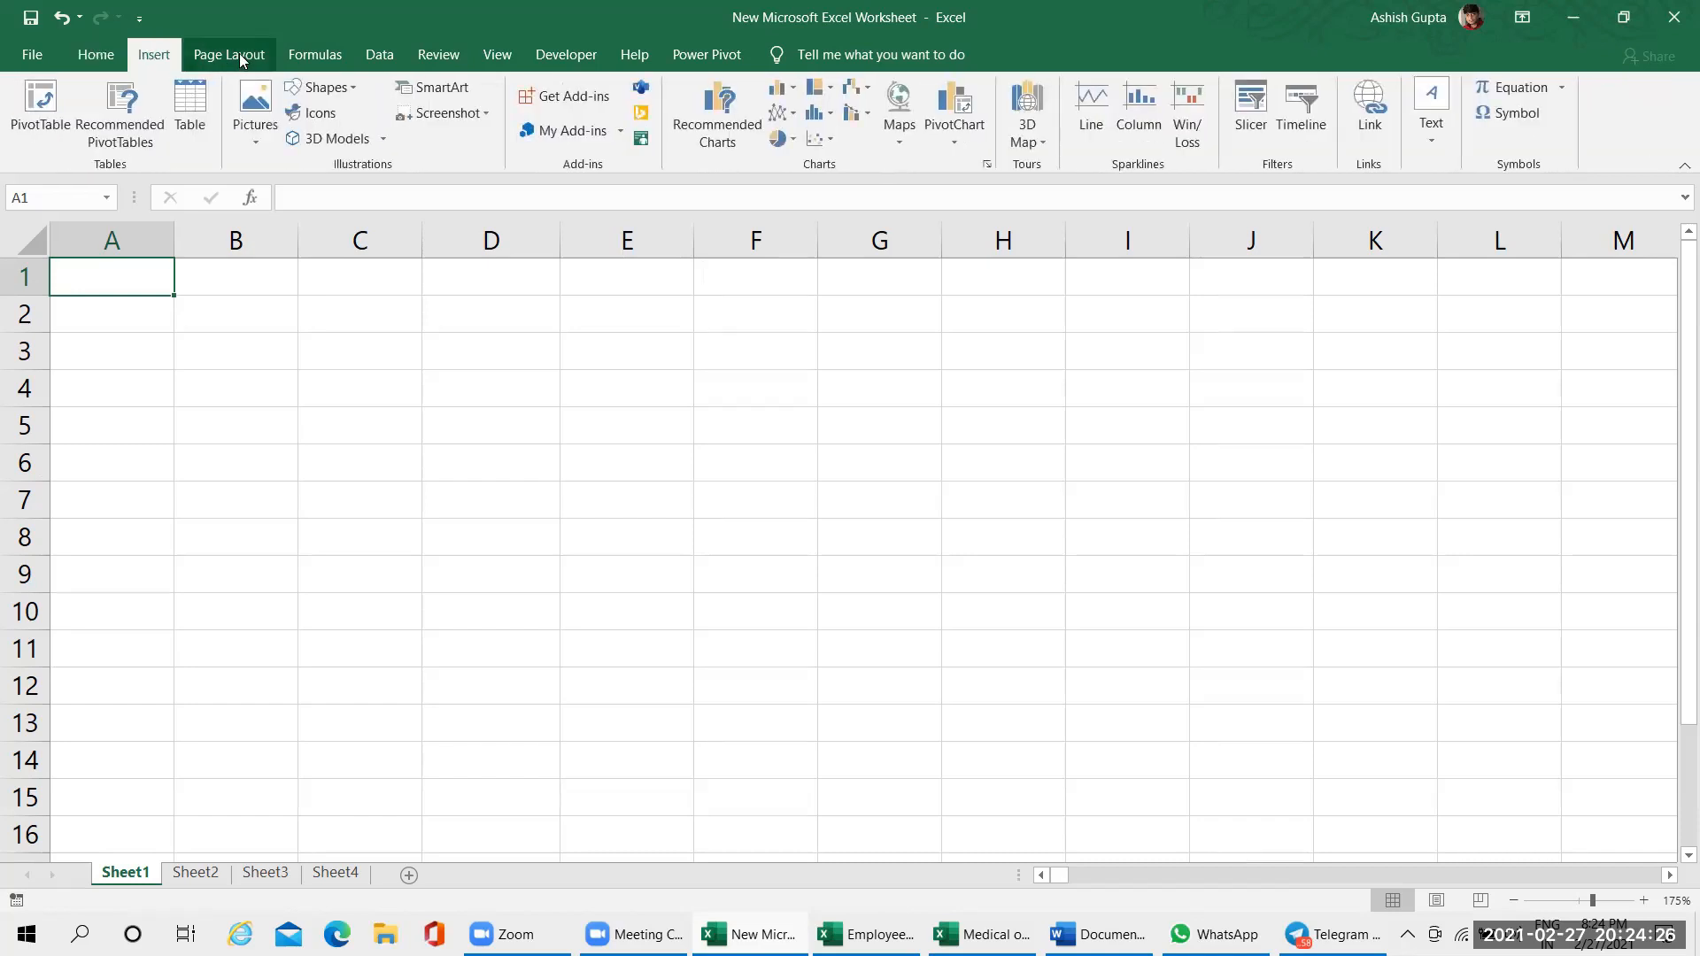
left_click(229, 55)
left_click(497, 55)
left_click(565, 57)
left_click(634, 55)
left_click(707, 55)
left_click(96, 55)
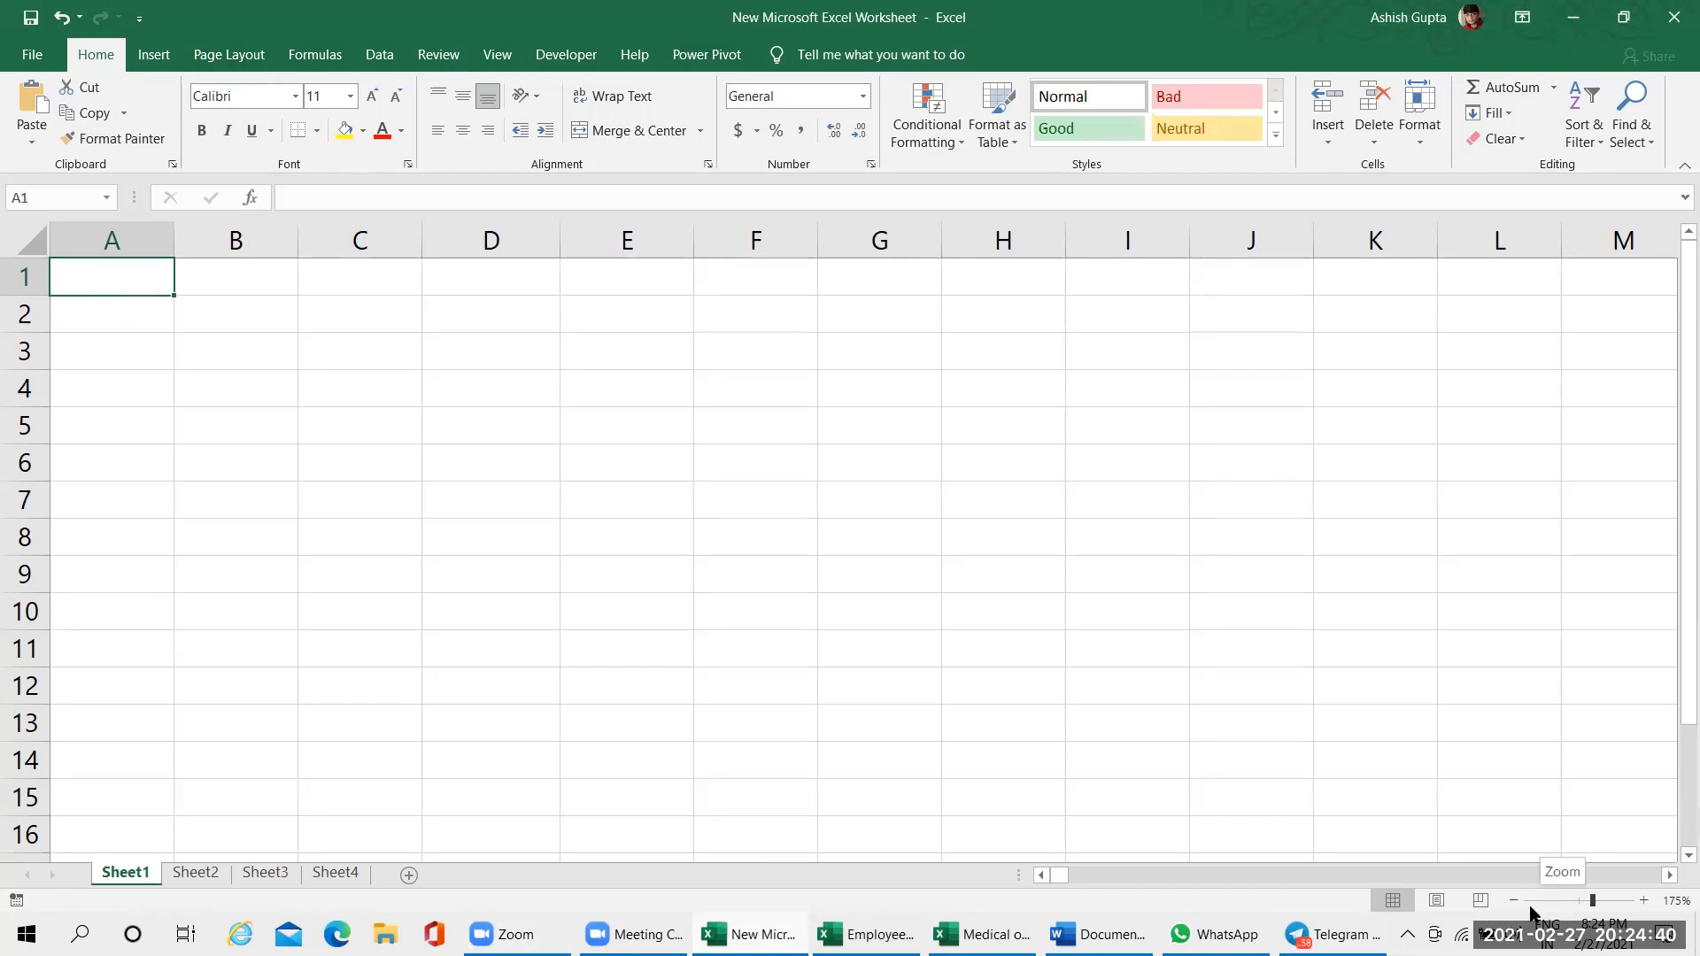
Select the range A1:AH17 on Sheet1 to show how far the sheet extends
left_click_drag(1059, 878, 1054, 878)
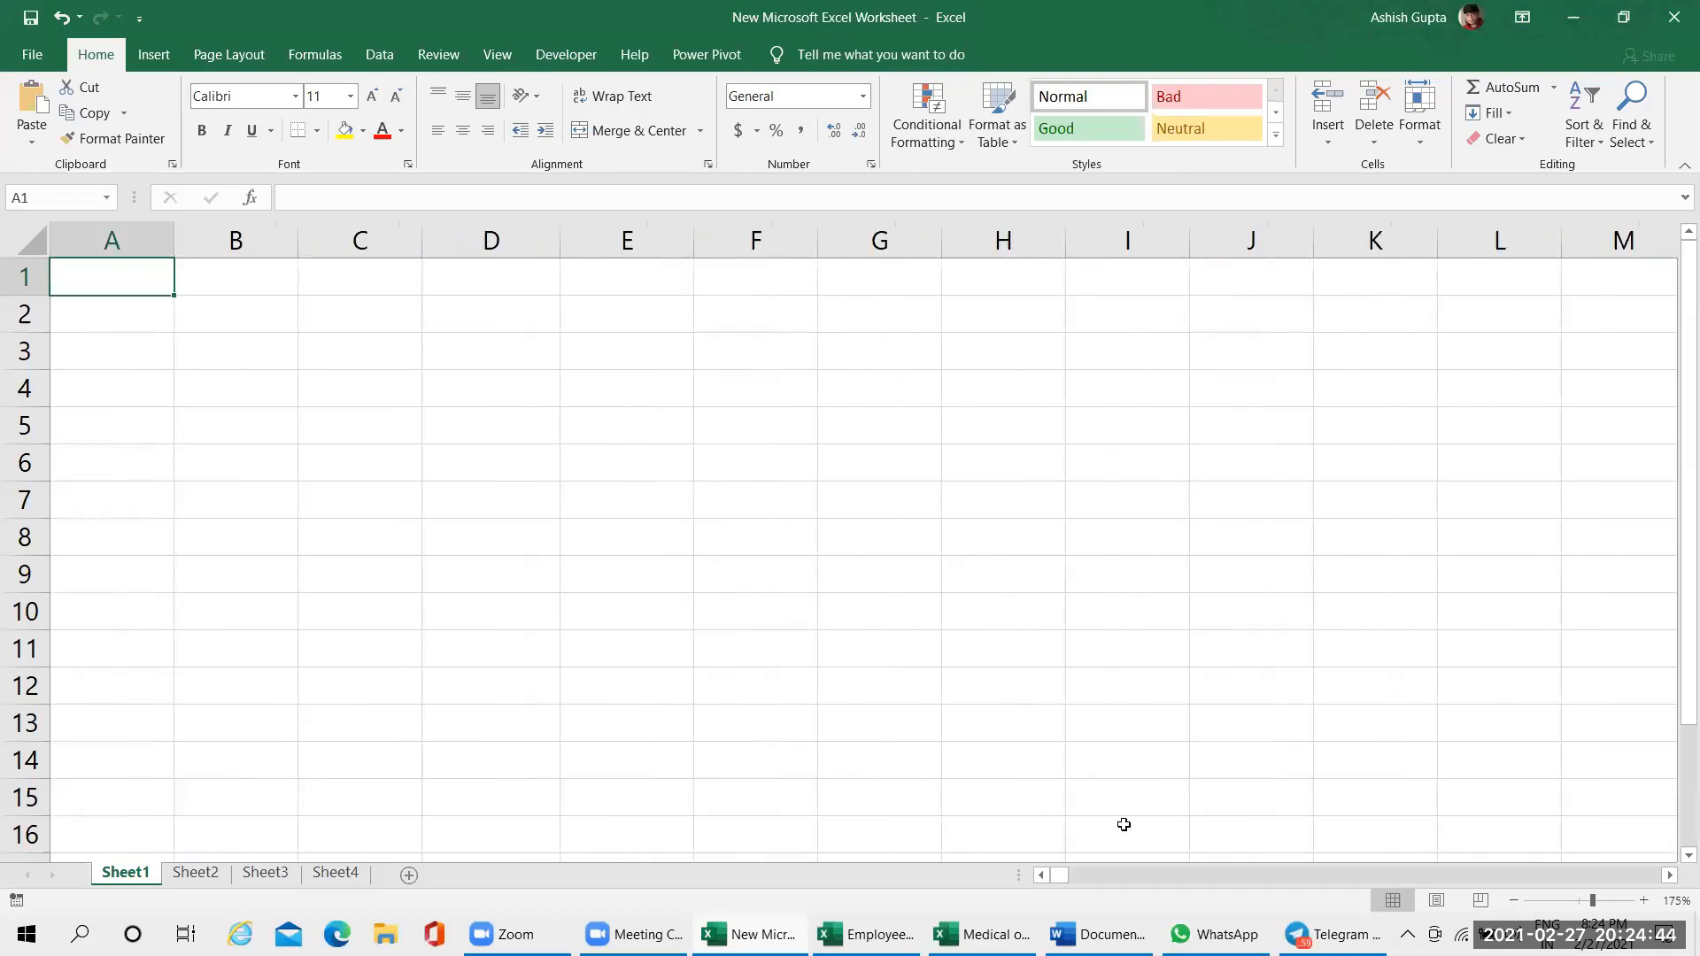
left_click_drag(148, 269, 1680, 850)
scroll(1234, 662, "down", 2)
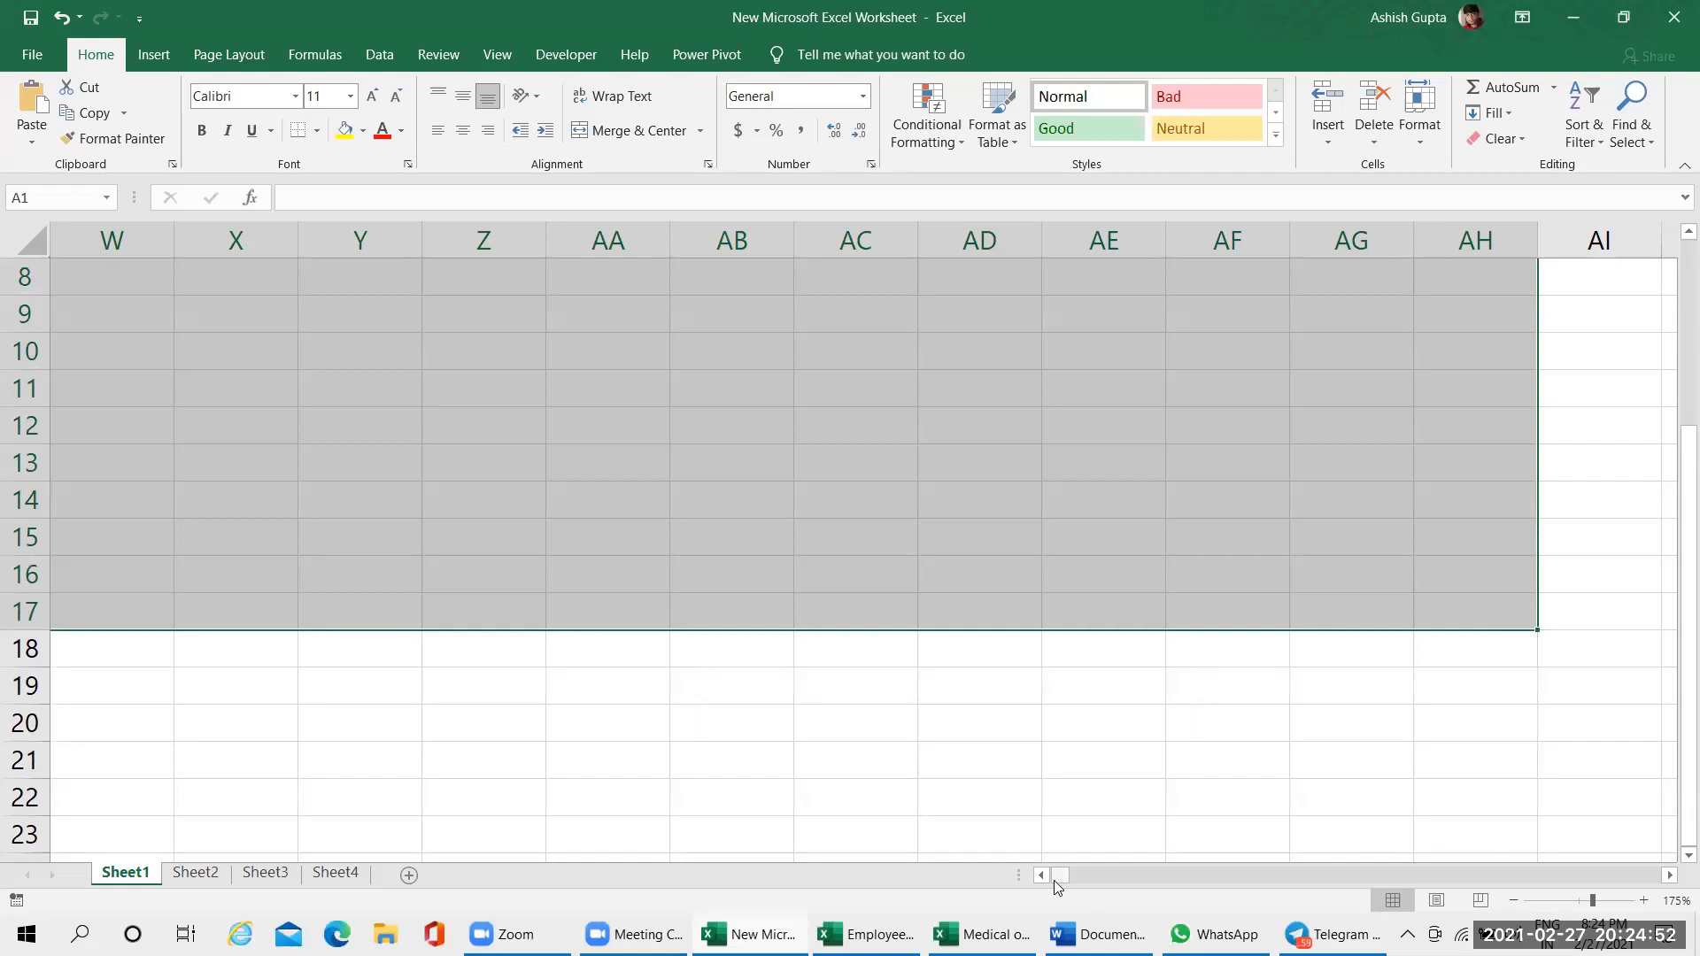
Select cell Y14 and move the selection back to column A and down to cell A26
left_click(356, 507)
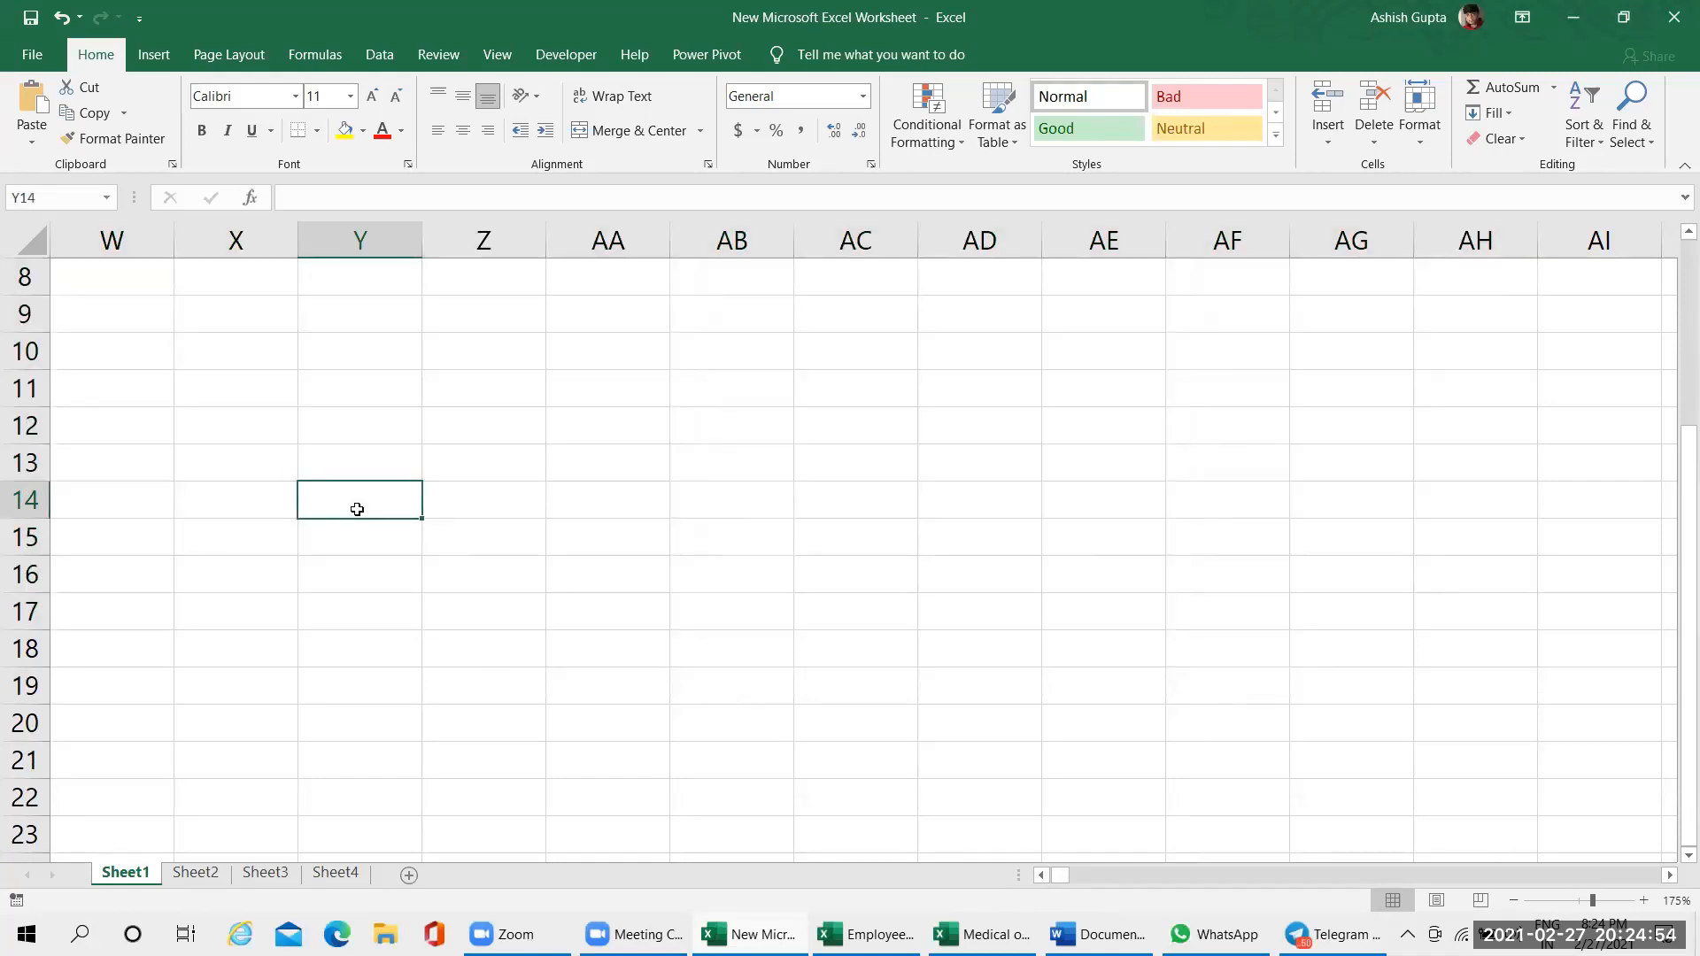
key("Left")
key("Left")
key("Left")
key("Left")
key("Left")
key("Left")
key("Left")
key("Left")
key("Left")
key("Left")
key("Left")
key("Left")
key("Left")
key("Left")
key("Left")
key("Left")
key("Left")
key("Left")
key("Left")
key("Left")
key("Down")
key("Down")
key("Down")
key("Down")
key("Down")
key("Down")
key("Down")
key("Down")
key("Down")
key("Down")
key("Down")
key("Down")
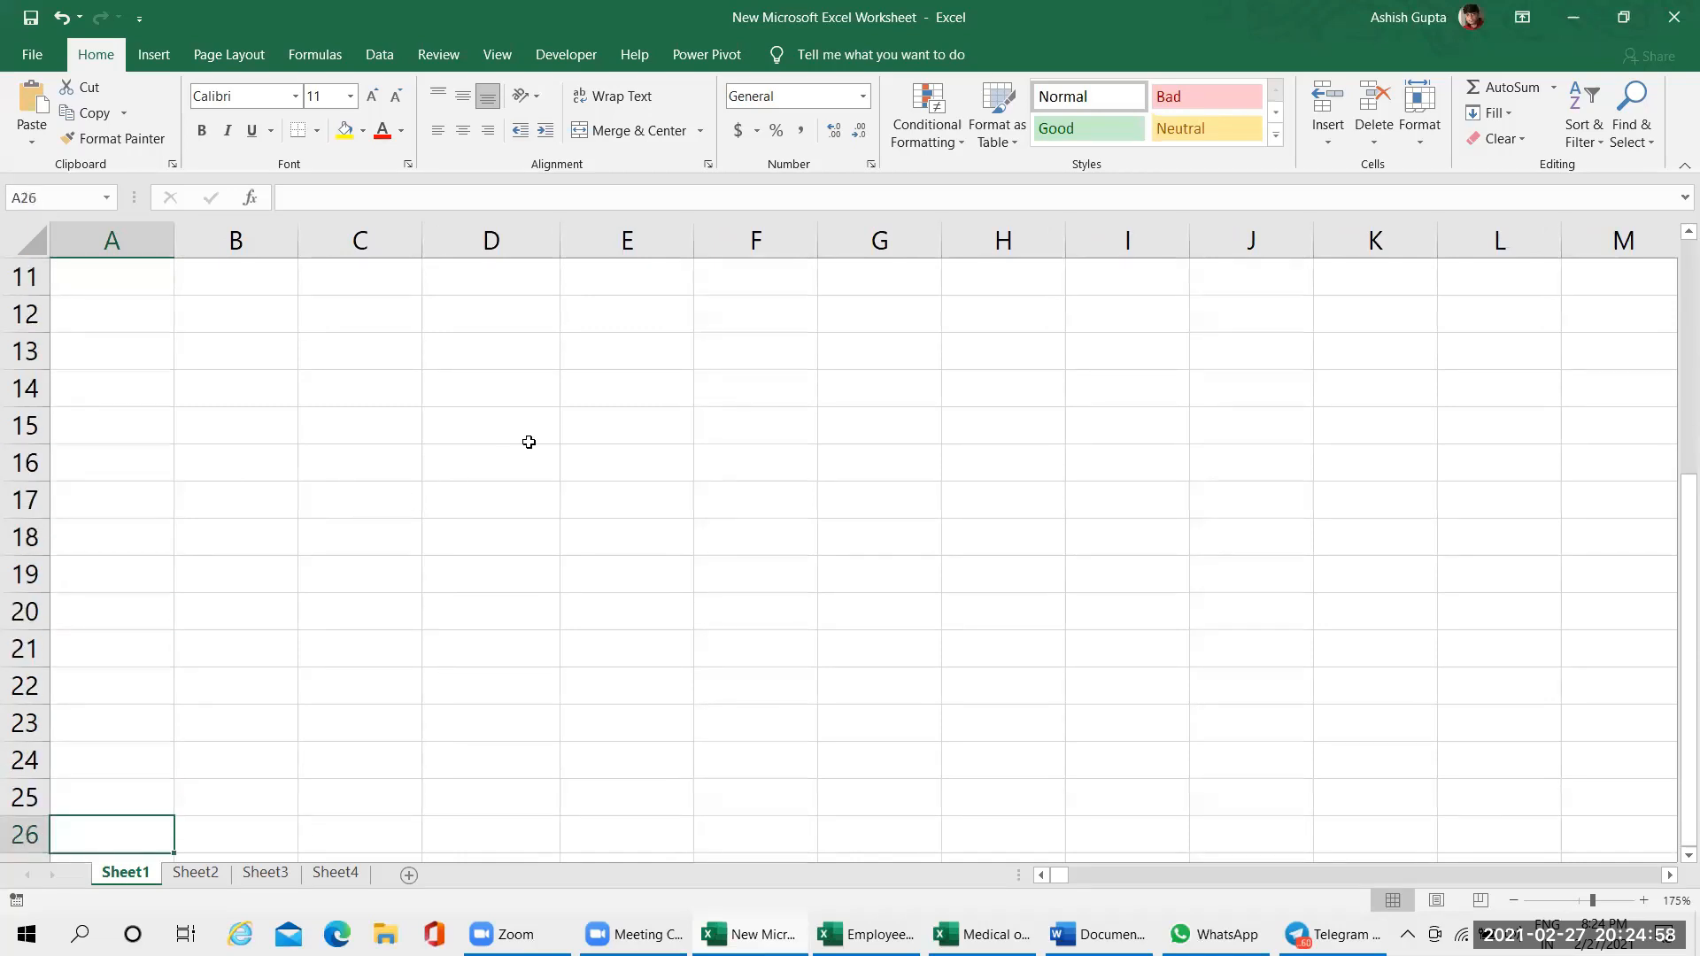
Move the selection to cell J24 and jump along row 24 to the last column at XFD24
key("Right")
key("Right")
key("Right")
key("Right")
key("Right")
key("Right")
key("Right")
key("Right")
key("Right")
key("Up")
key("Up")
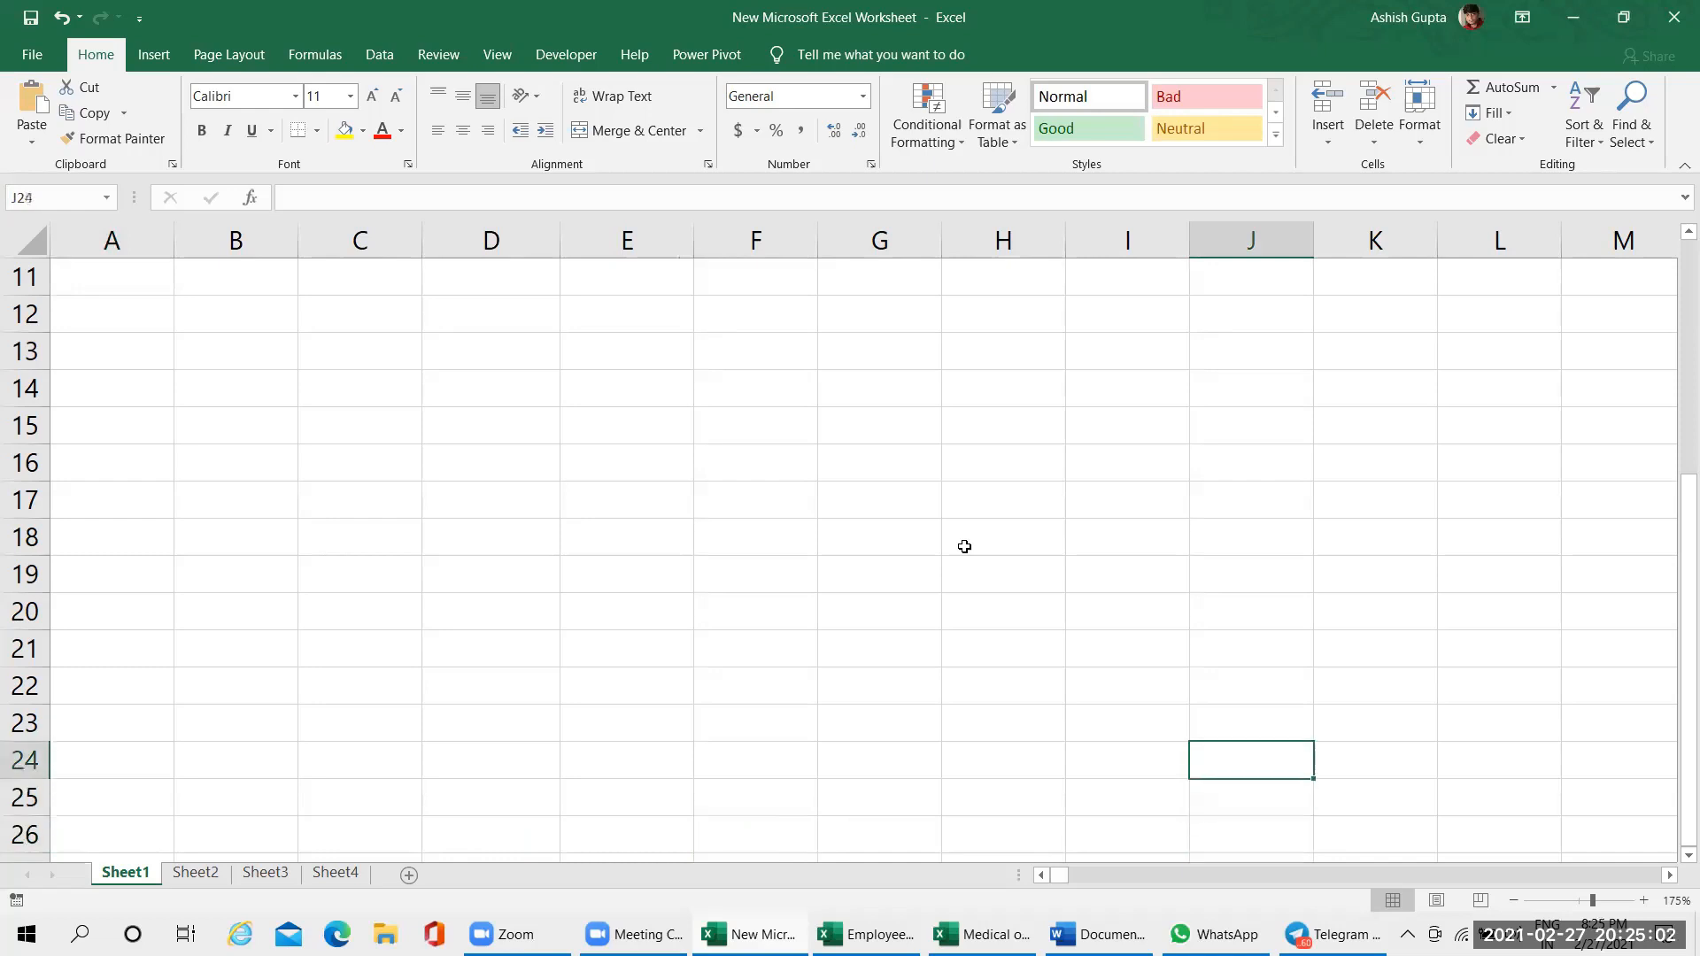
key("ctrl+Right")
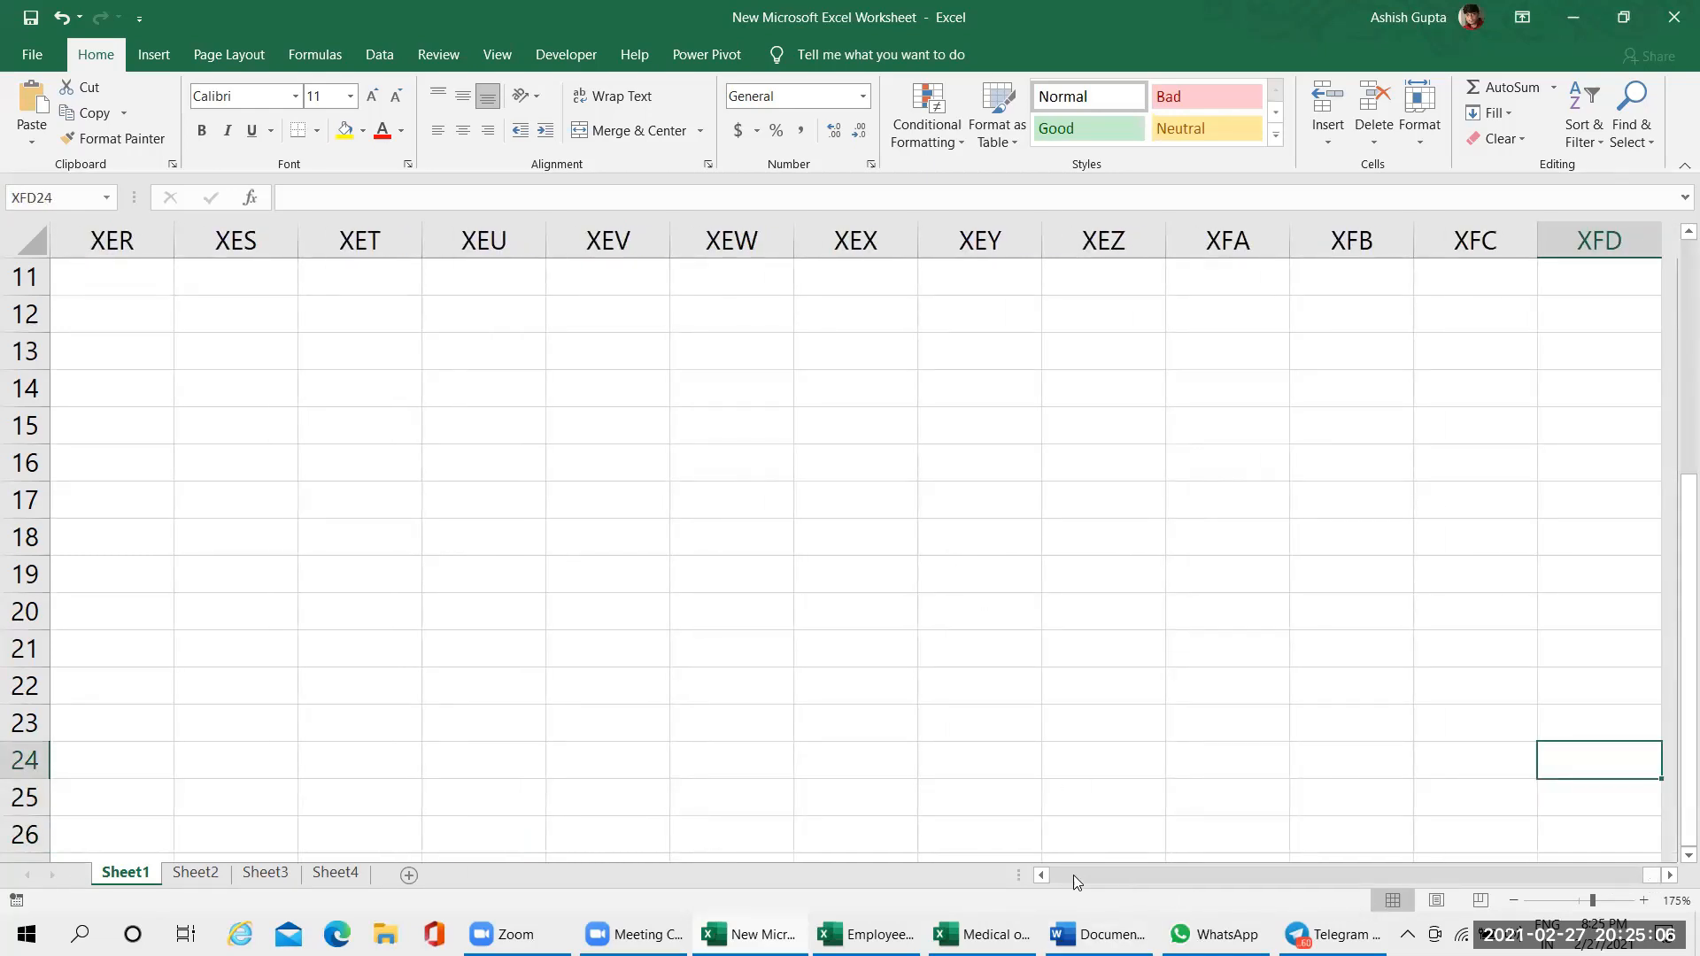
Enter the text Vartical in cell RQZ10
left_click_drag(1649, 877, 1087, 876)
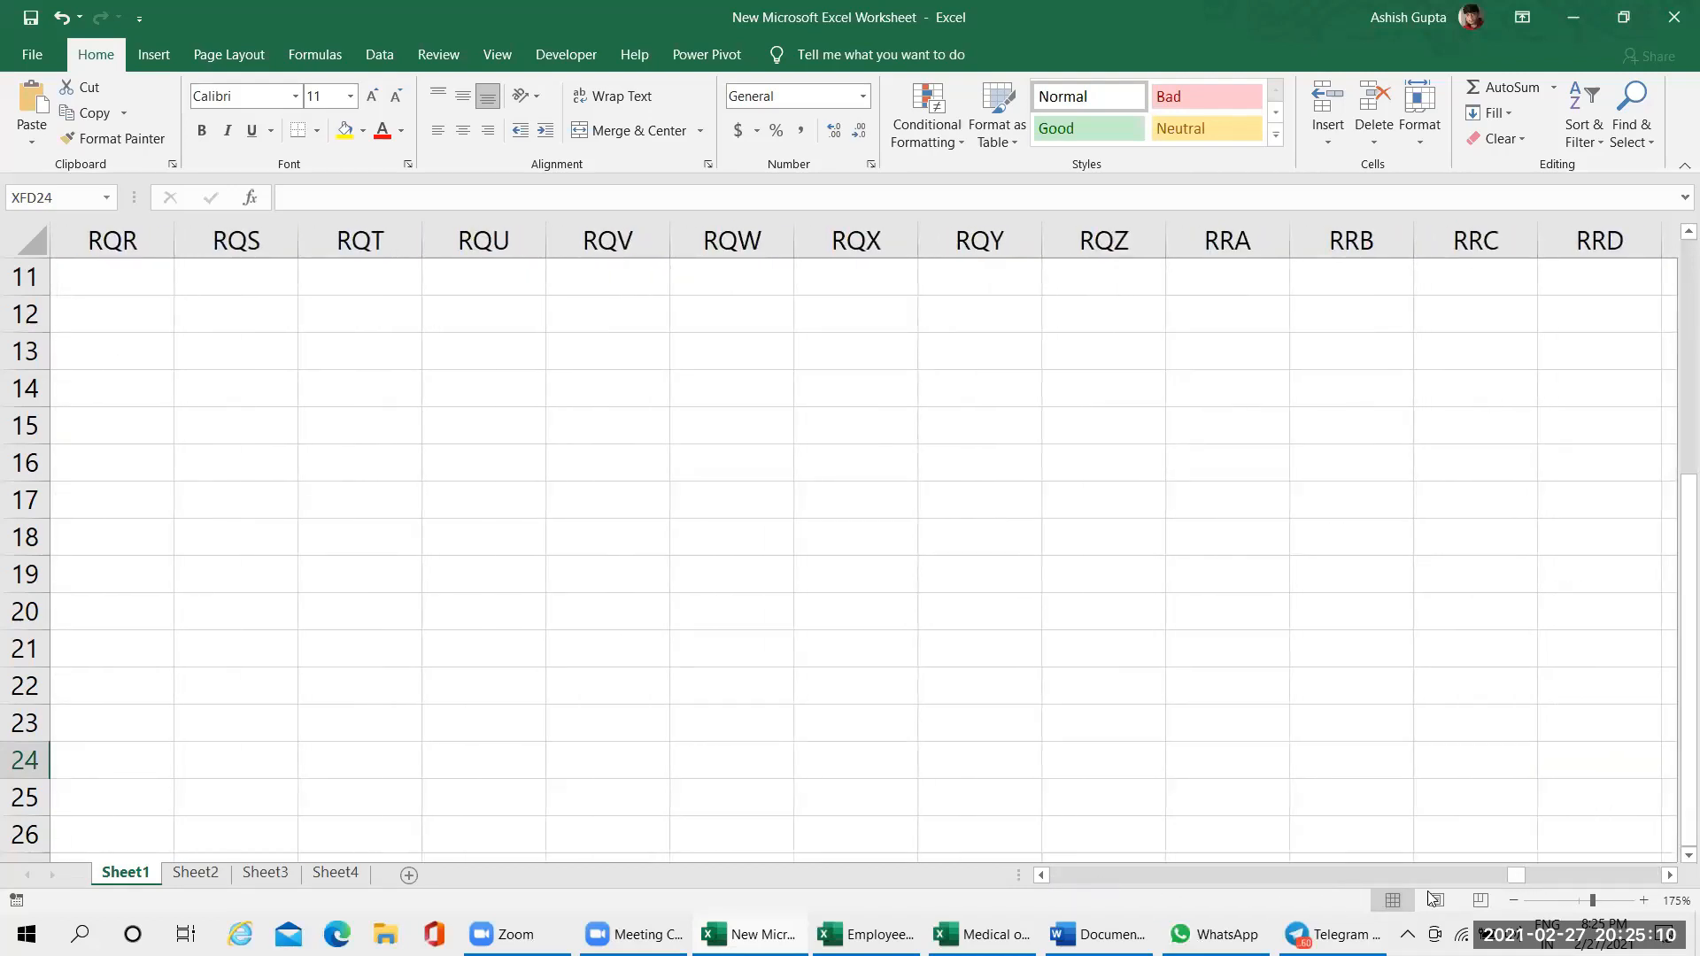
left_click_drag(1674, 564, 1672, 425)
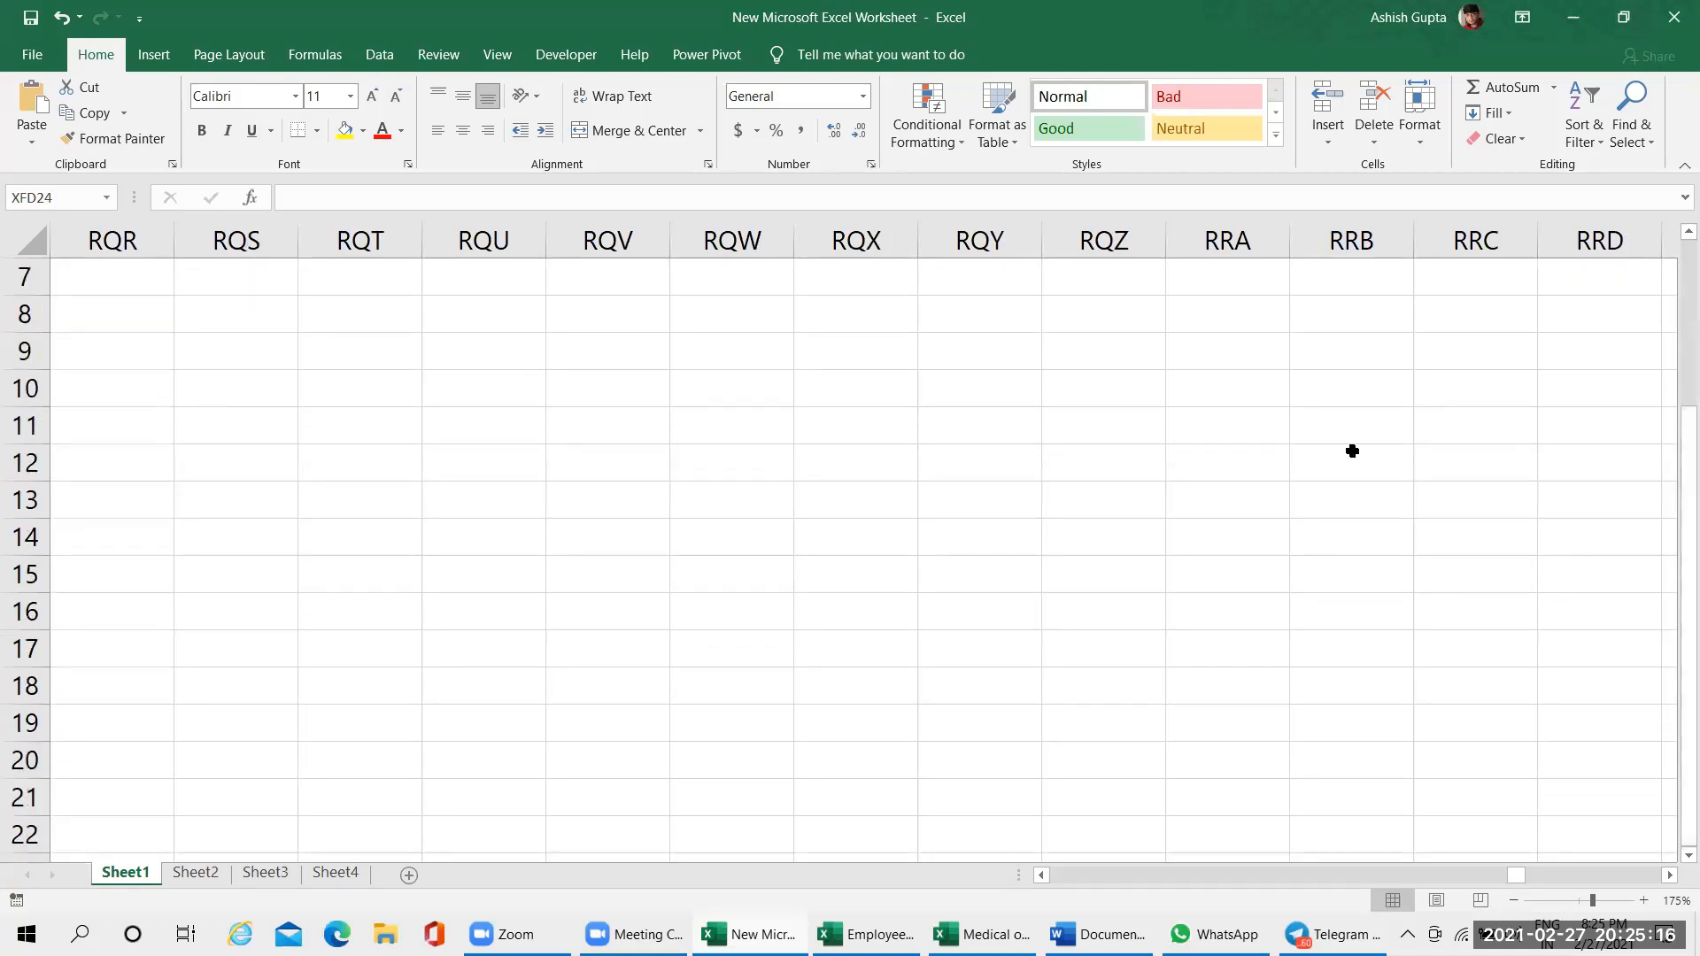
left_click(1104, 387)
type("Vartical")
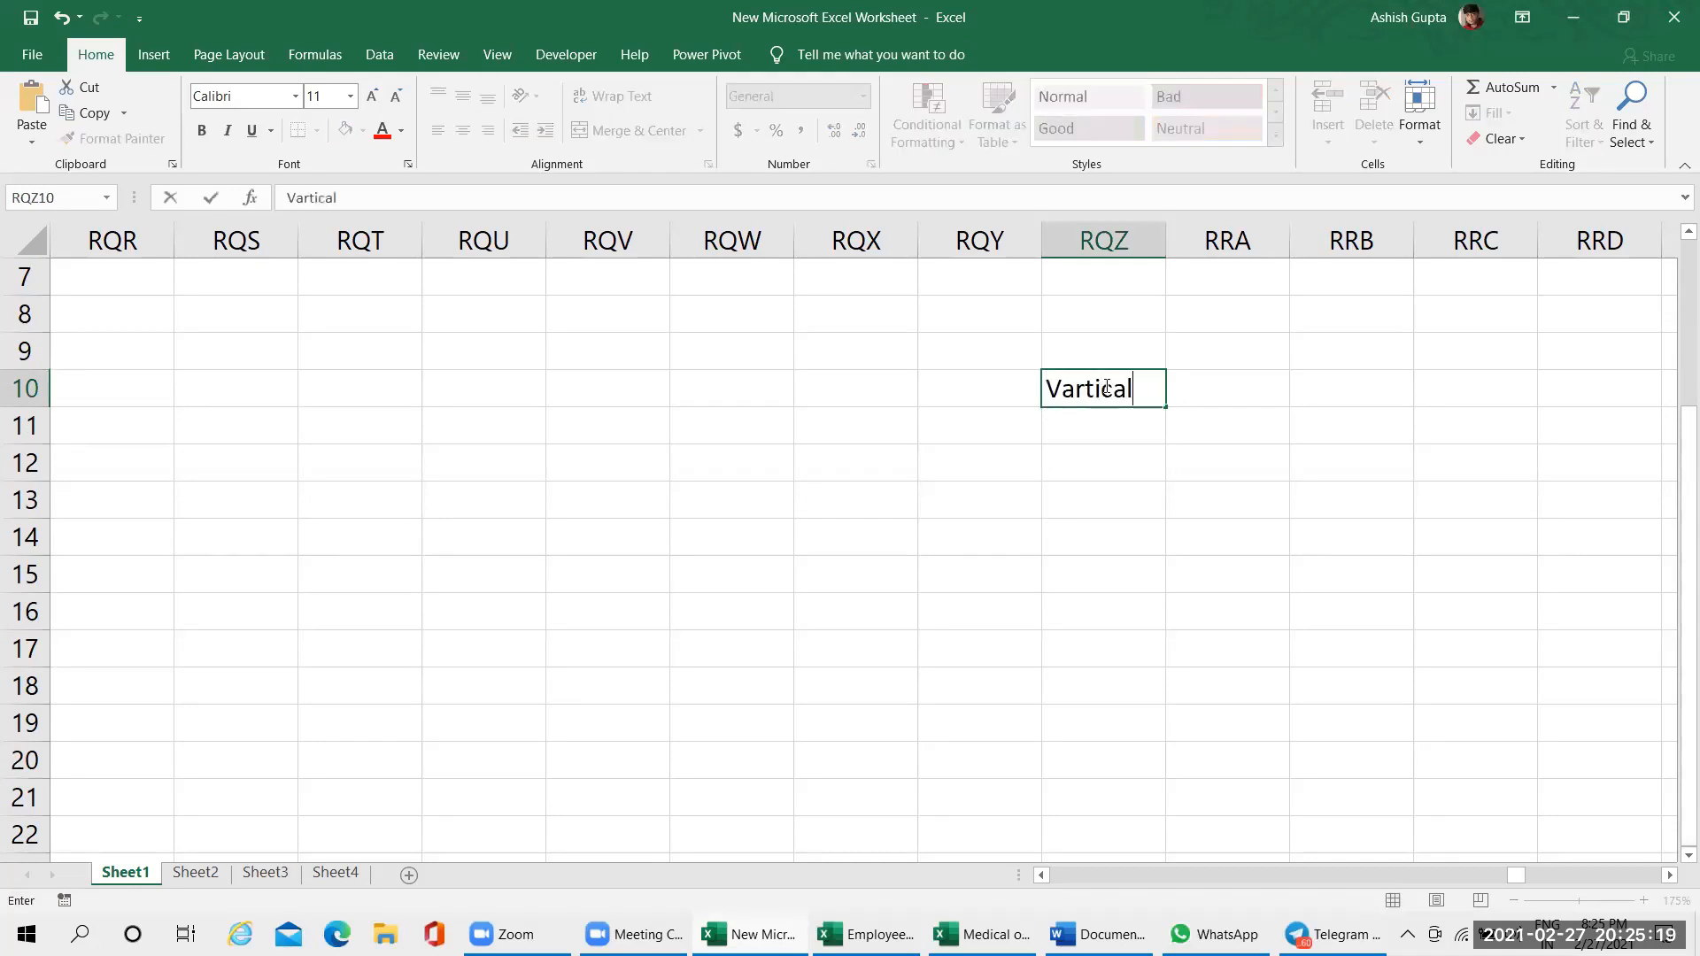
key("Return")
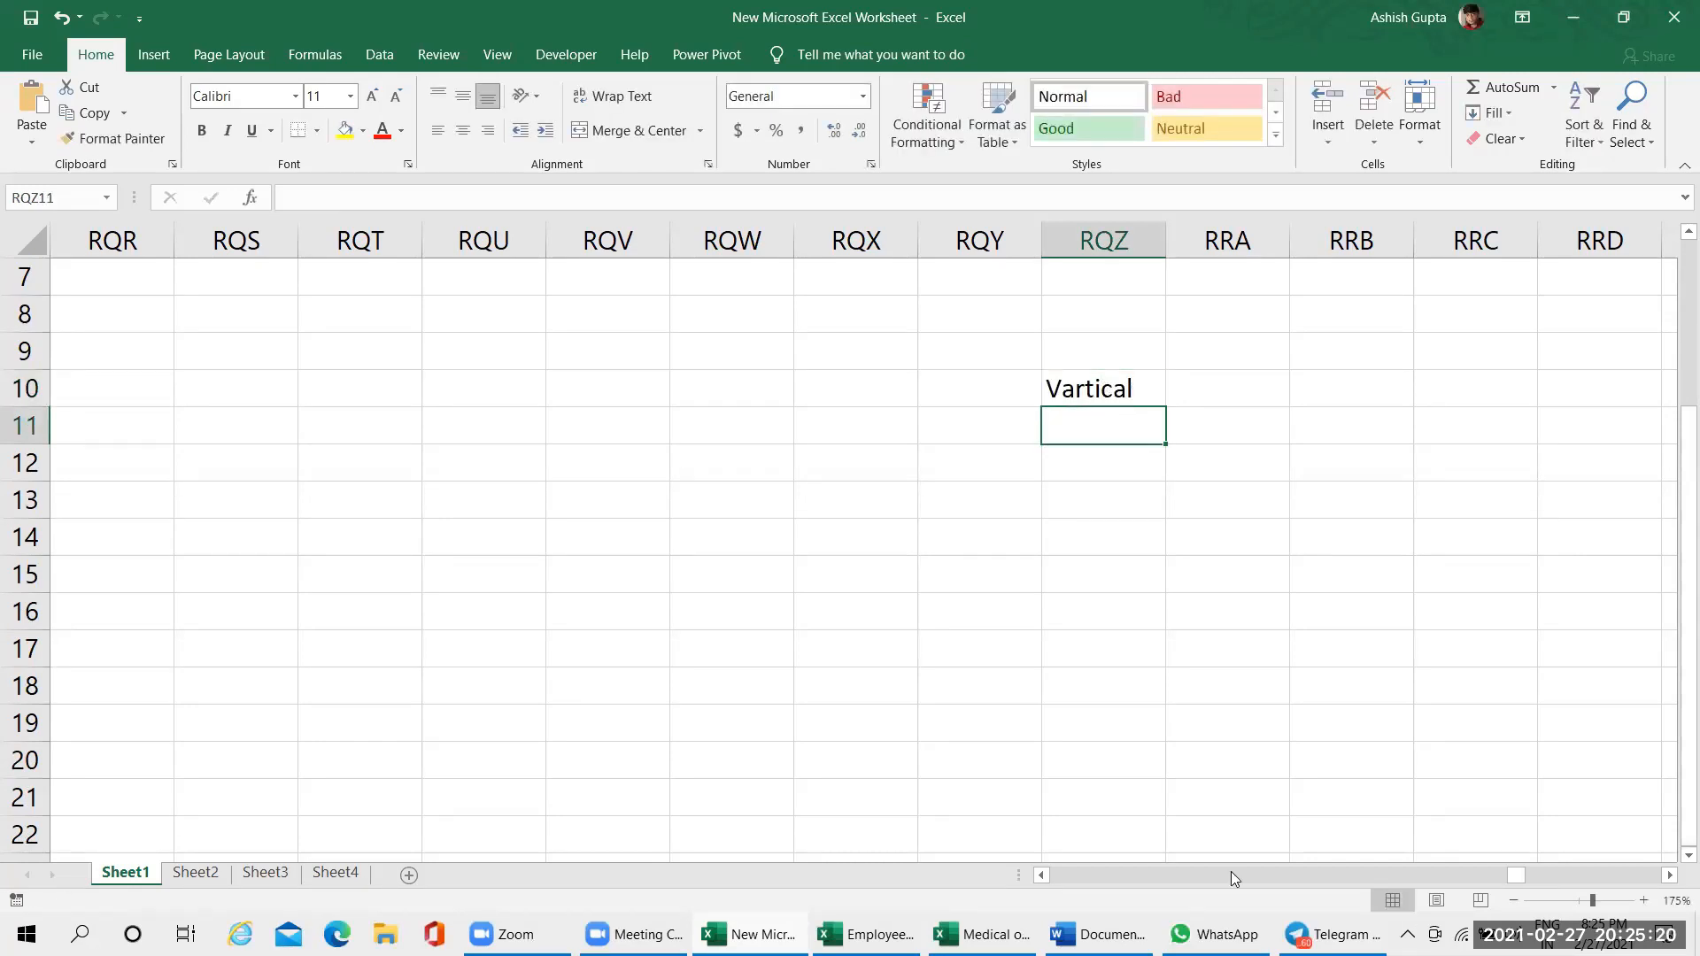
Select cell QEI8, jump back to column A along row 8, and go up to cell A1
left_click_drag(1369, 886, 1481, 879)
left_click(897, 321)
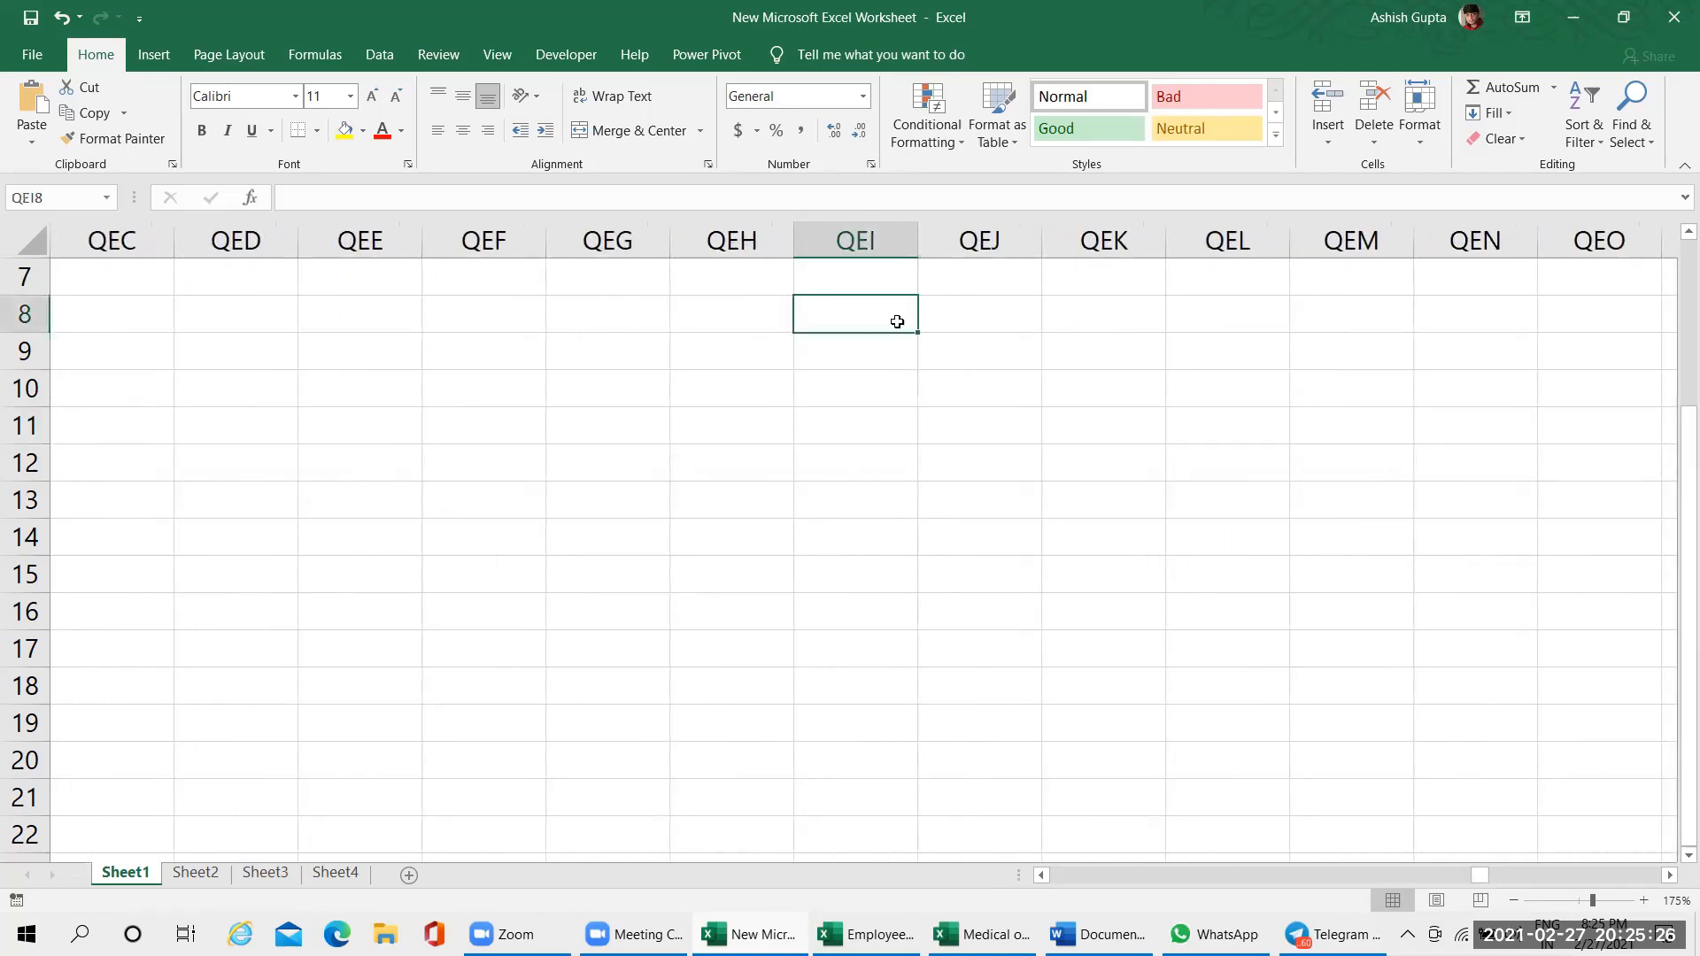
key("ctrl+Left")
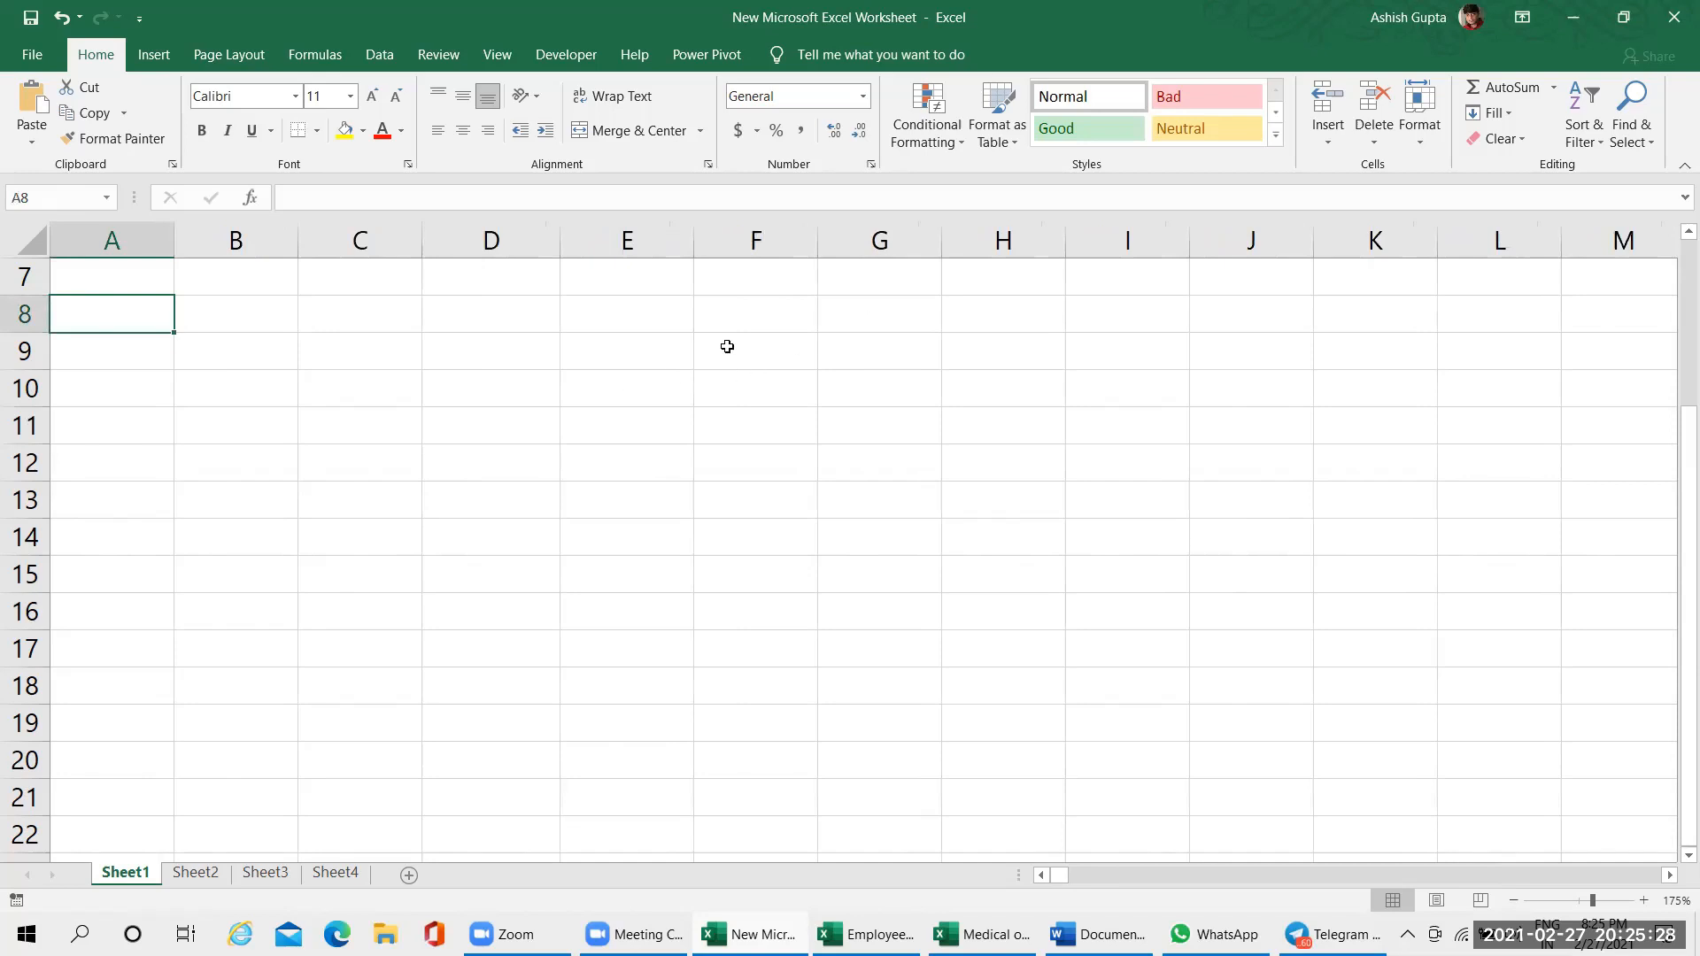
left_click(140, 277)
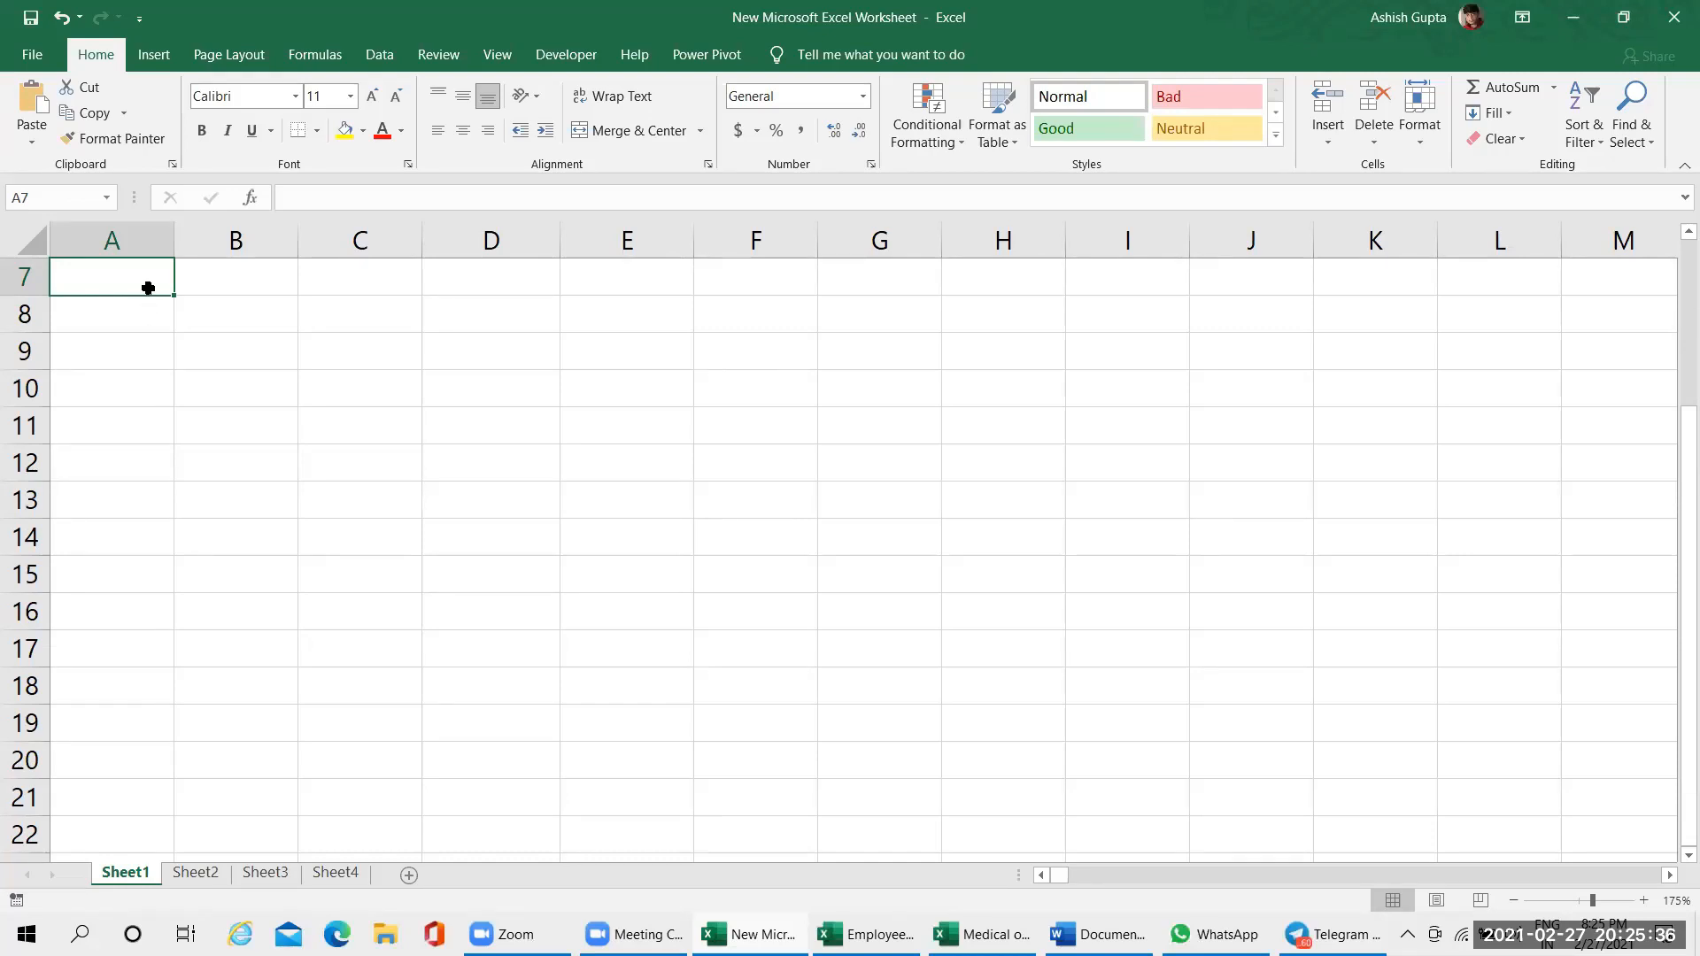
key("ctrl+Up")
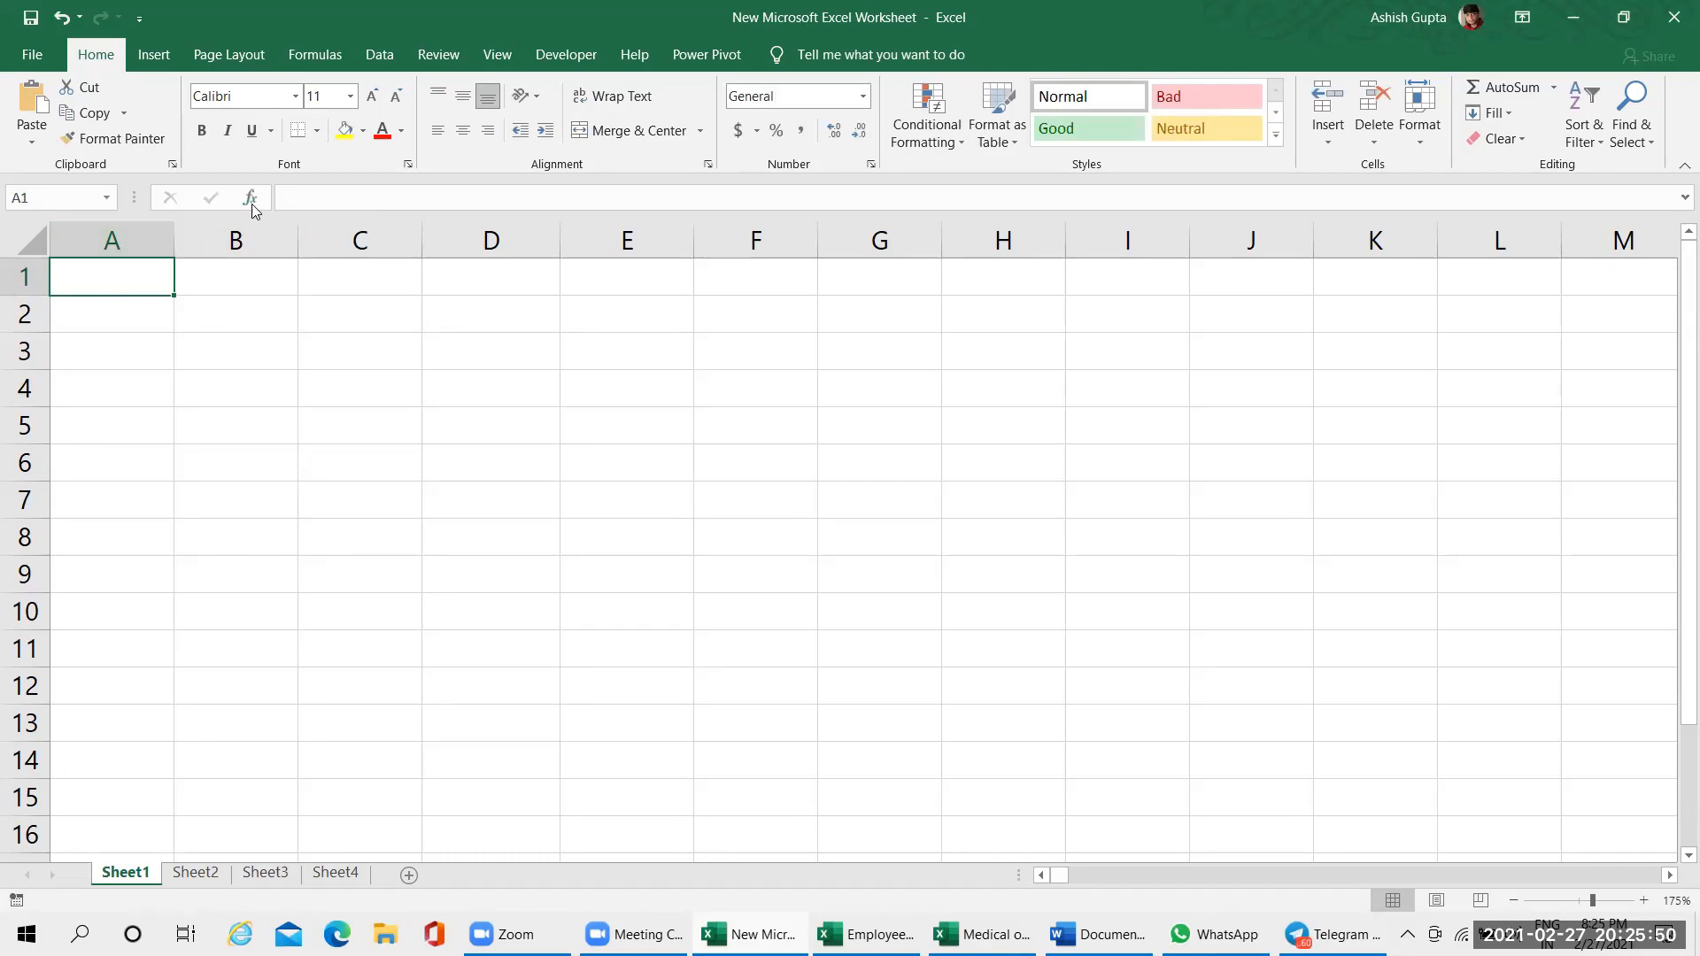
Open cell A1 for editing in the formula bar, and cell B2 for editing in the grid
left_click(319, 198)
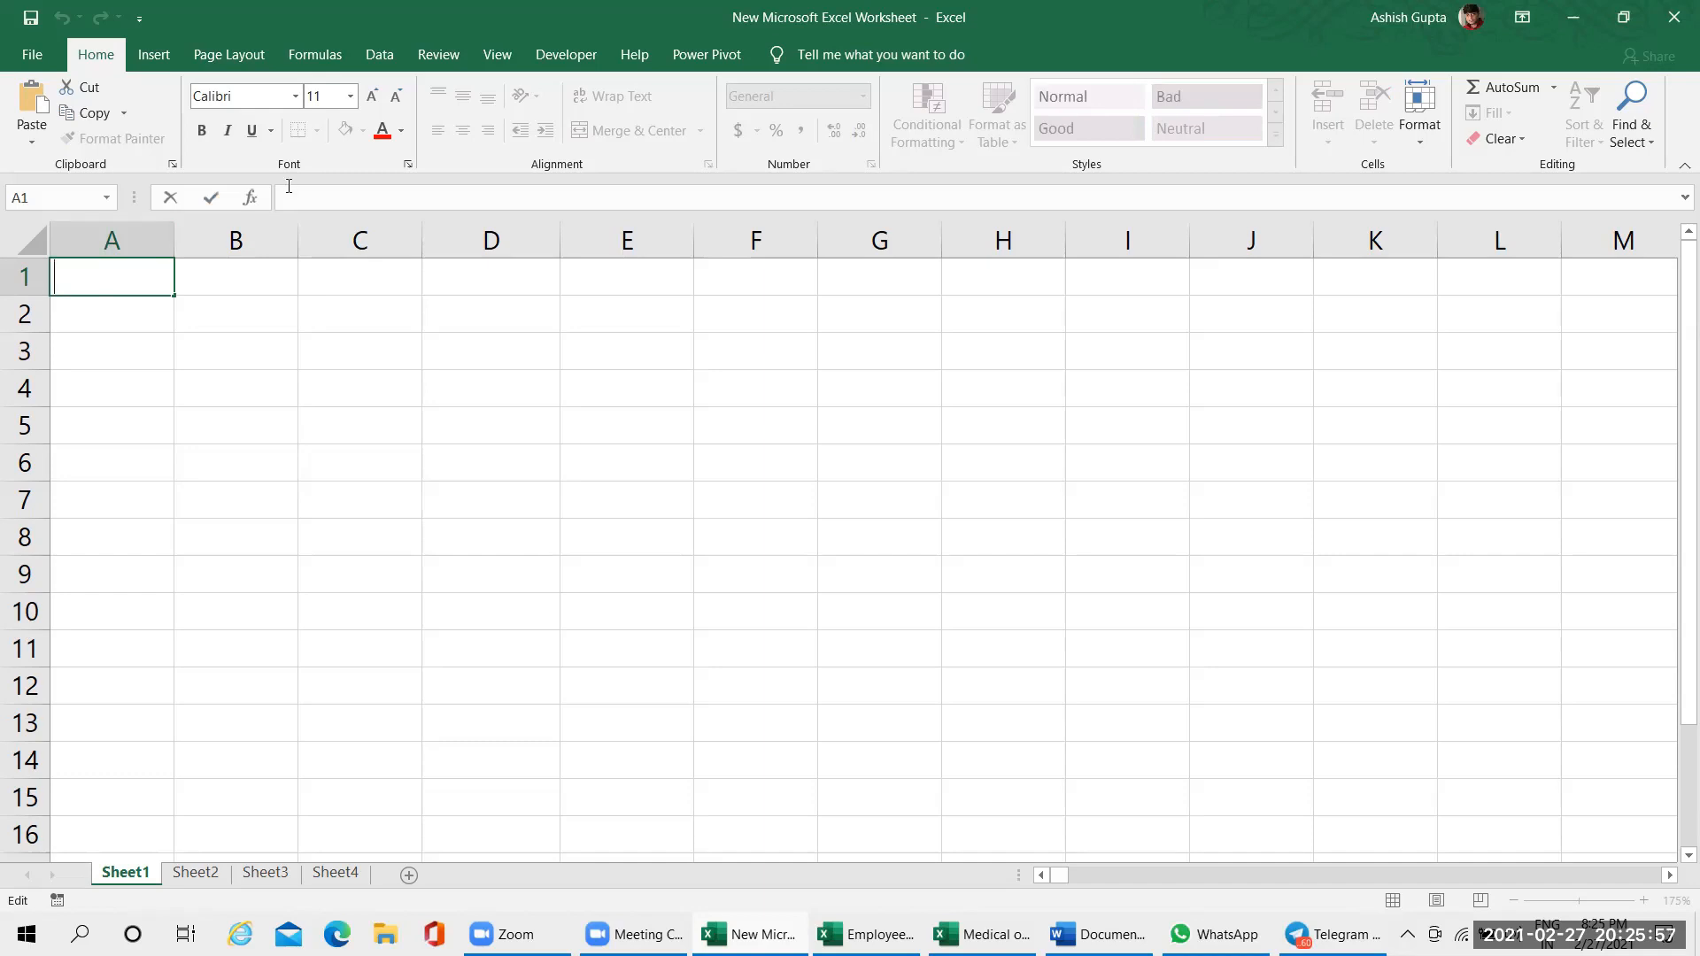
left_click(236, 314)
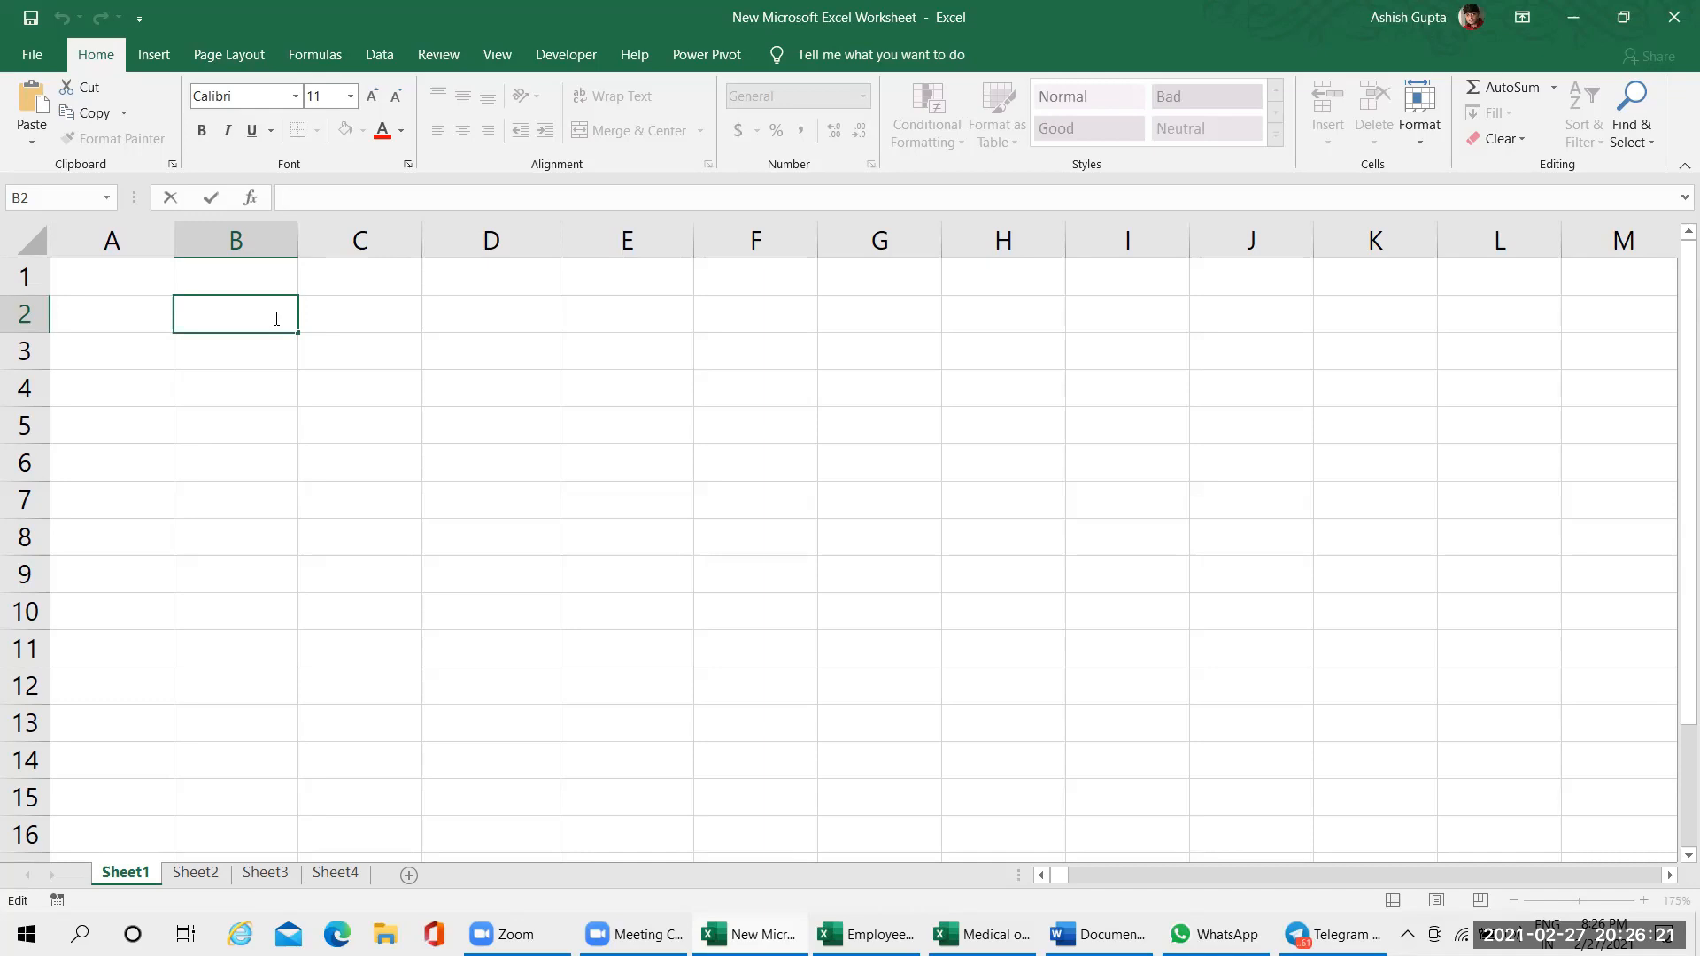
Highlight the ranges A2:E9 and A2:C5 in turn, selecting cell B4 after each
left_click_drag(161, 320, 615, 584)
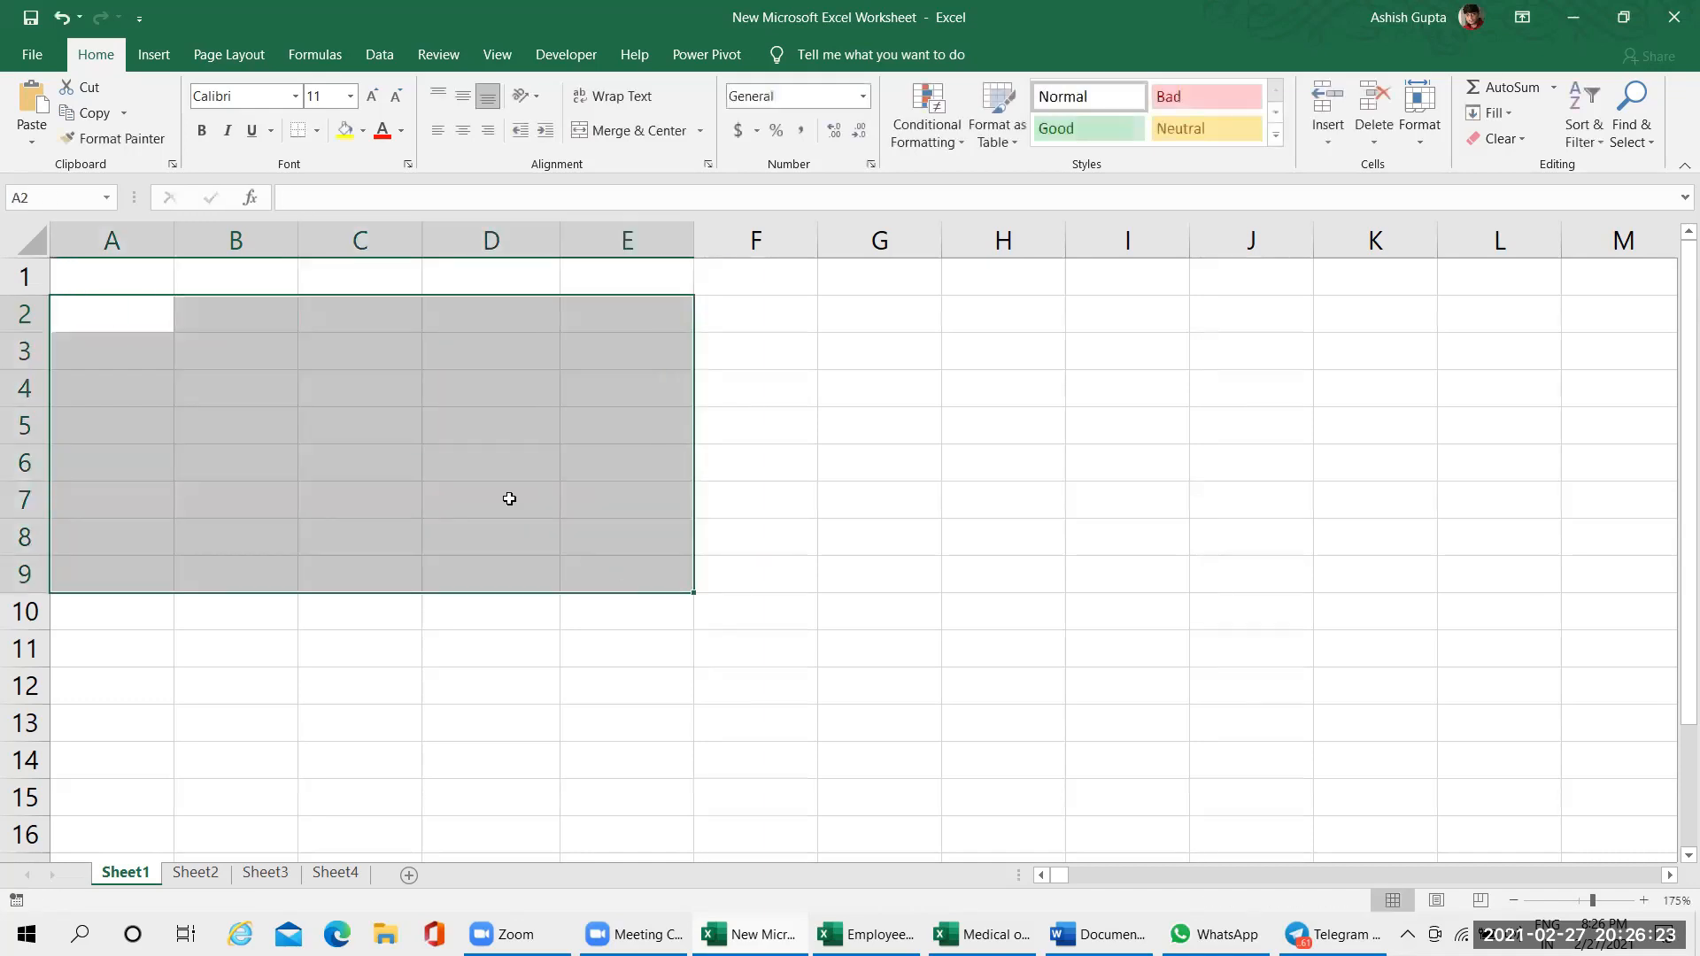
left_click(239, 378)
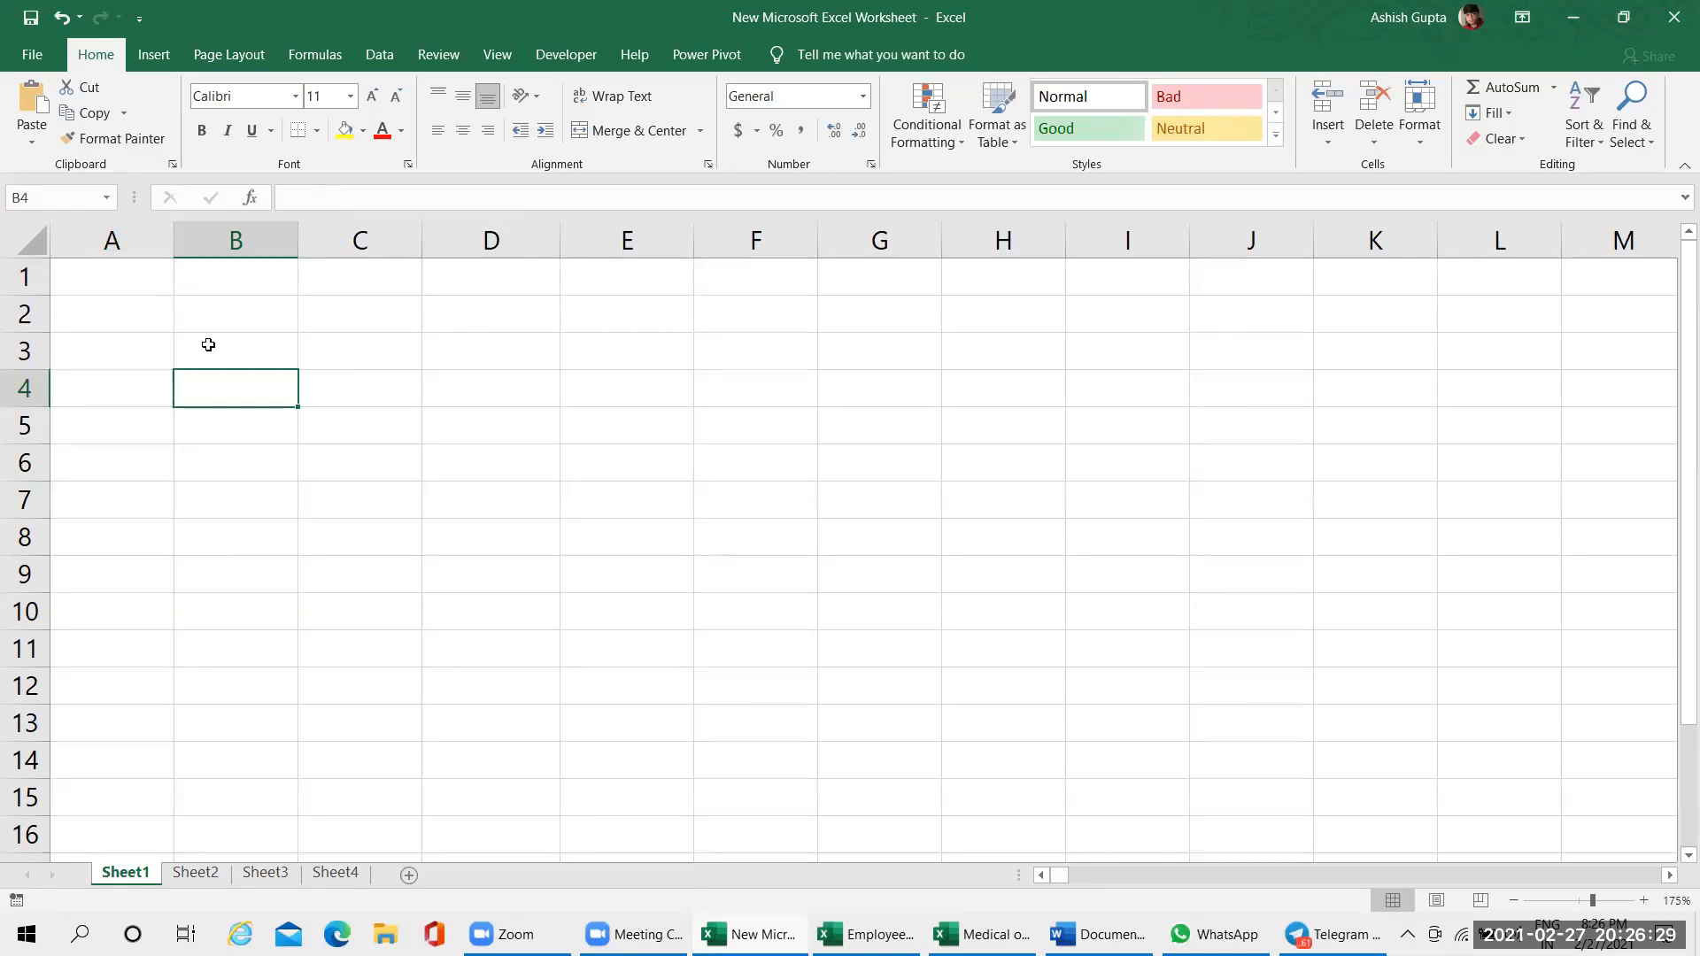
left_click_drag(65, 303, 337, 440)
left_click(192, 383)
Open cell B4 for editing in the formula bar, leave it without entering anything, and select the range A2:C5
left_click(485, 206)
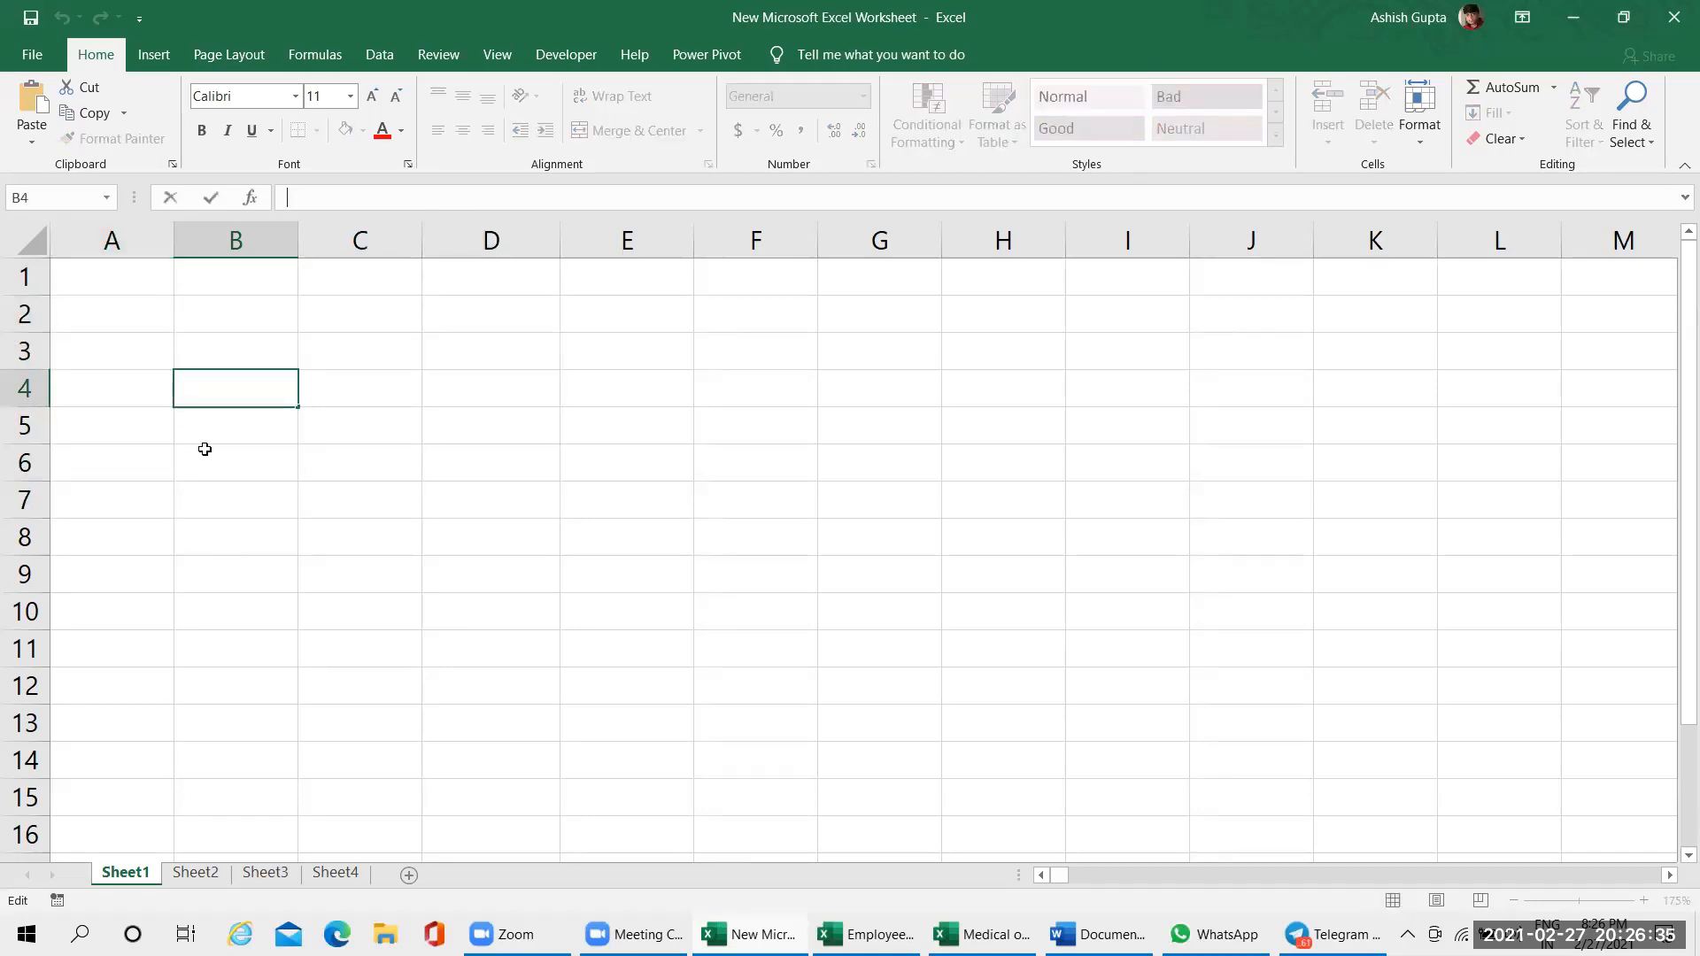
left_click(190, 330)
left_click_drag(144, 323, 297, 412)
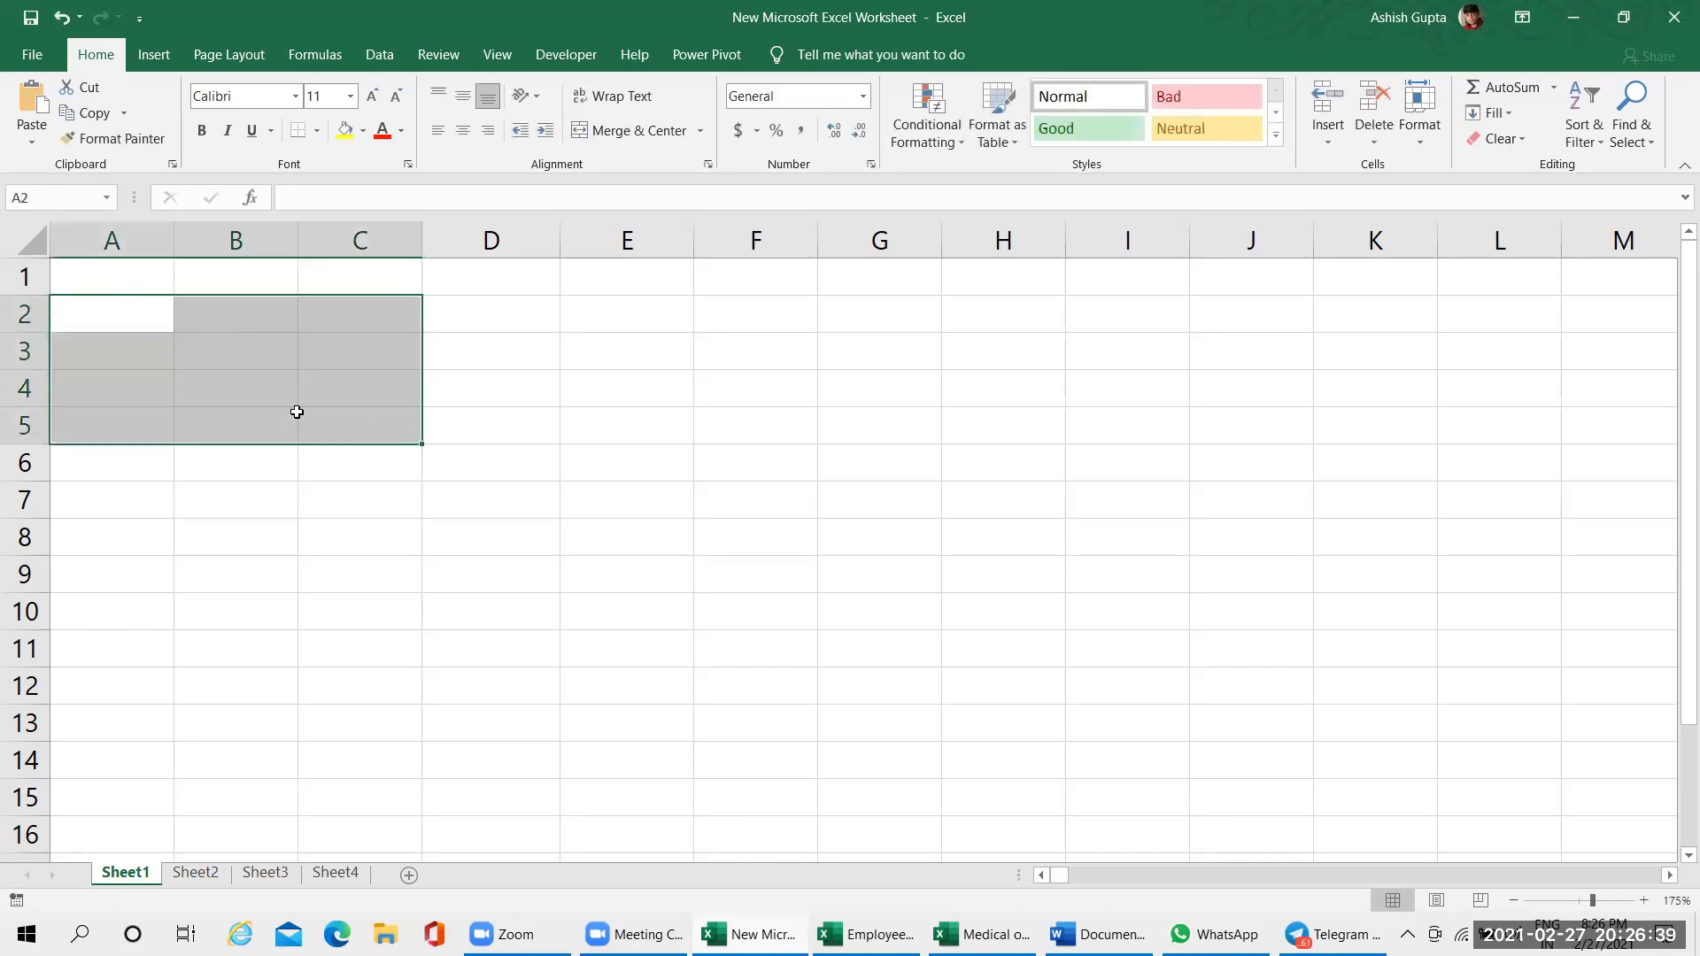
Open cell A3 for editing in the formula bar, and leave it empty by moving to cell A5
left_click(103, 342)
left_click(319, 197)
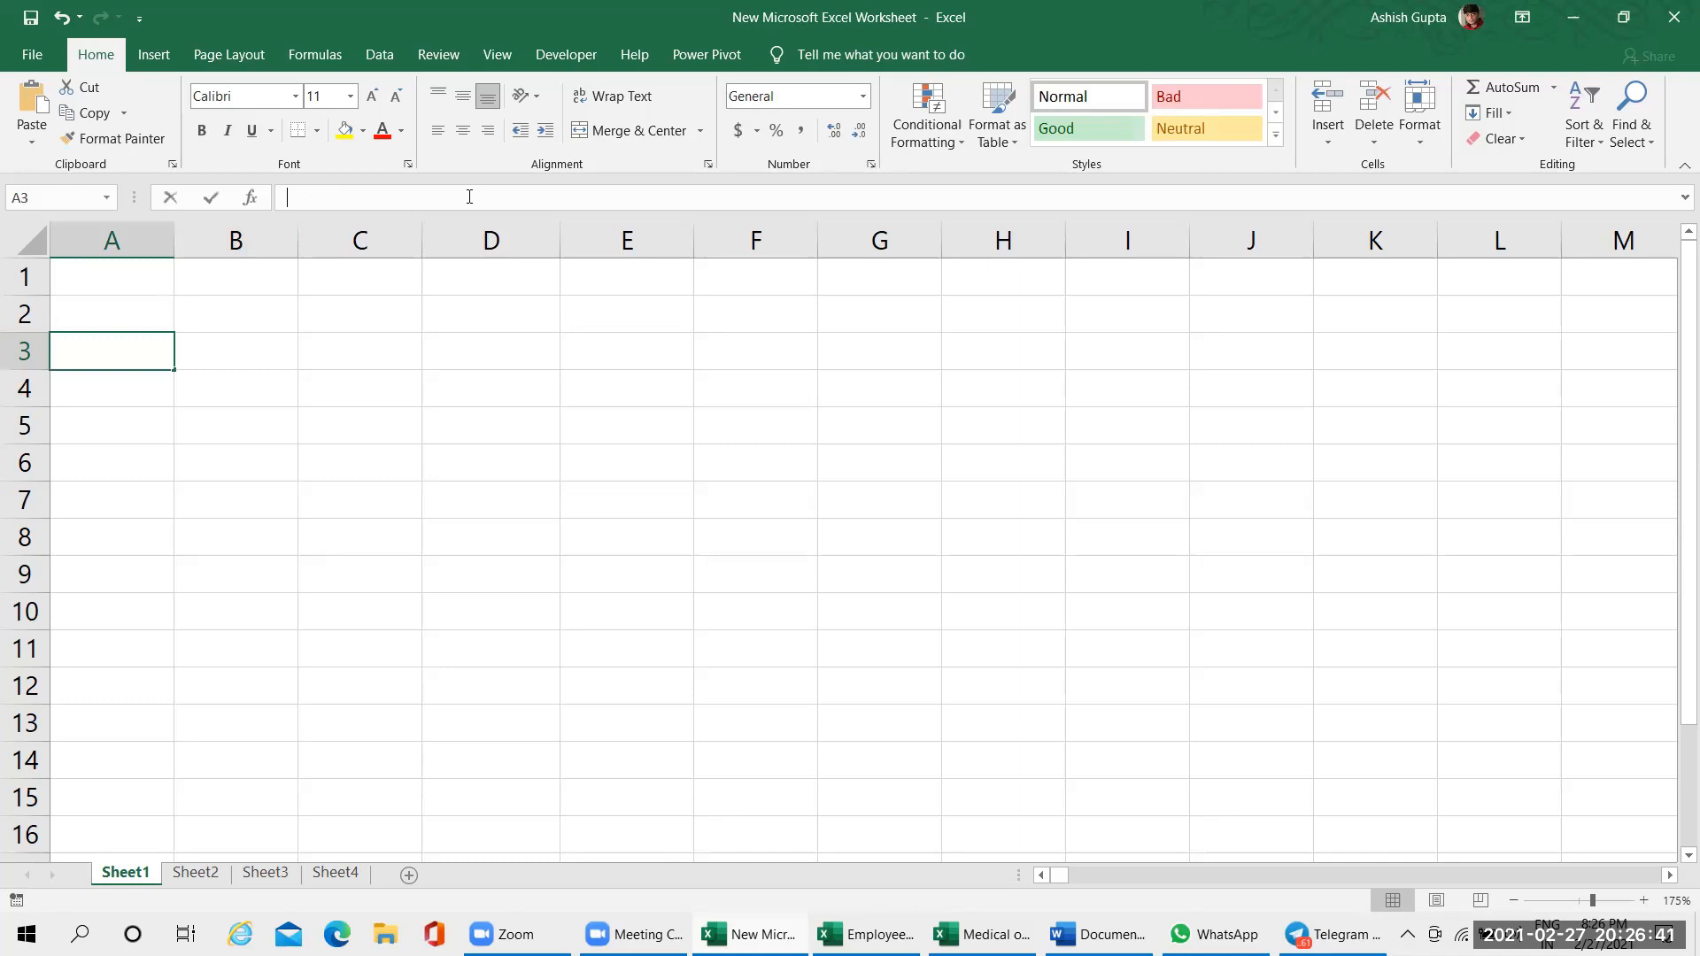
left_click(110, 432)
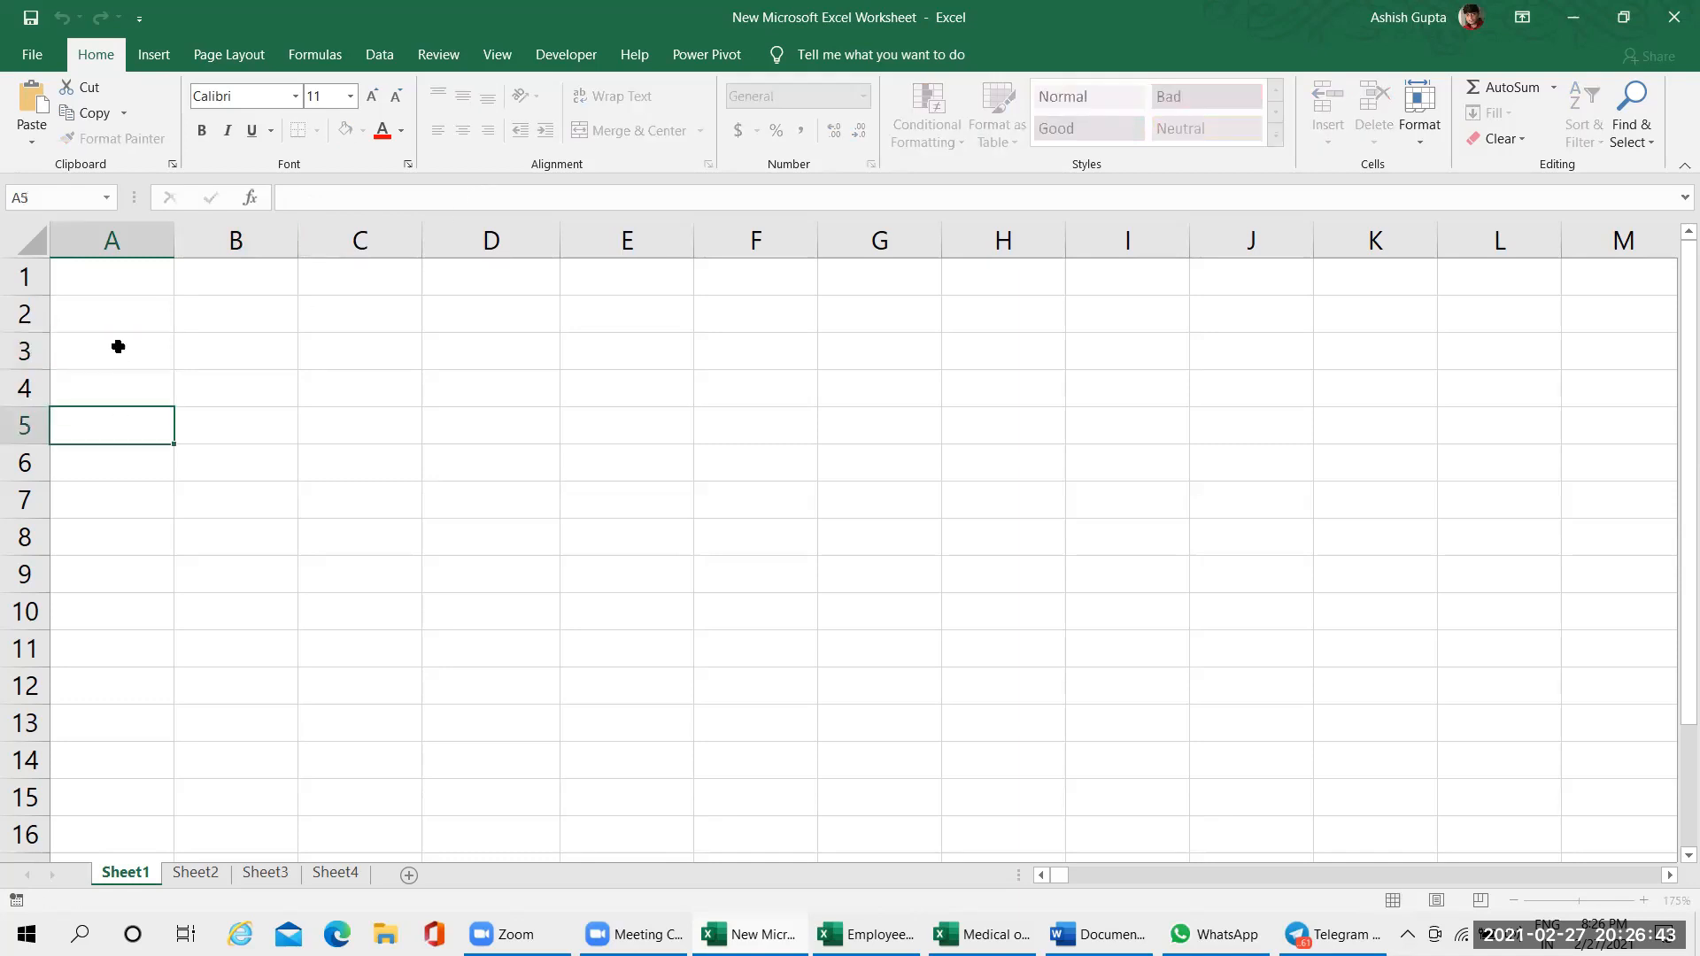
Enter the sample text ]ff]sadf in cell A3 and delete it
left_click(118, 345)
left_click(355, 188)
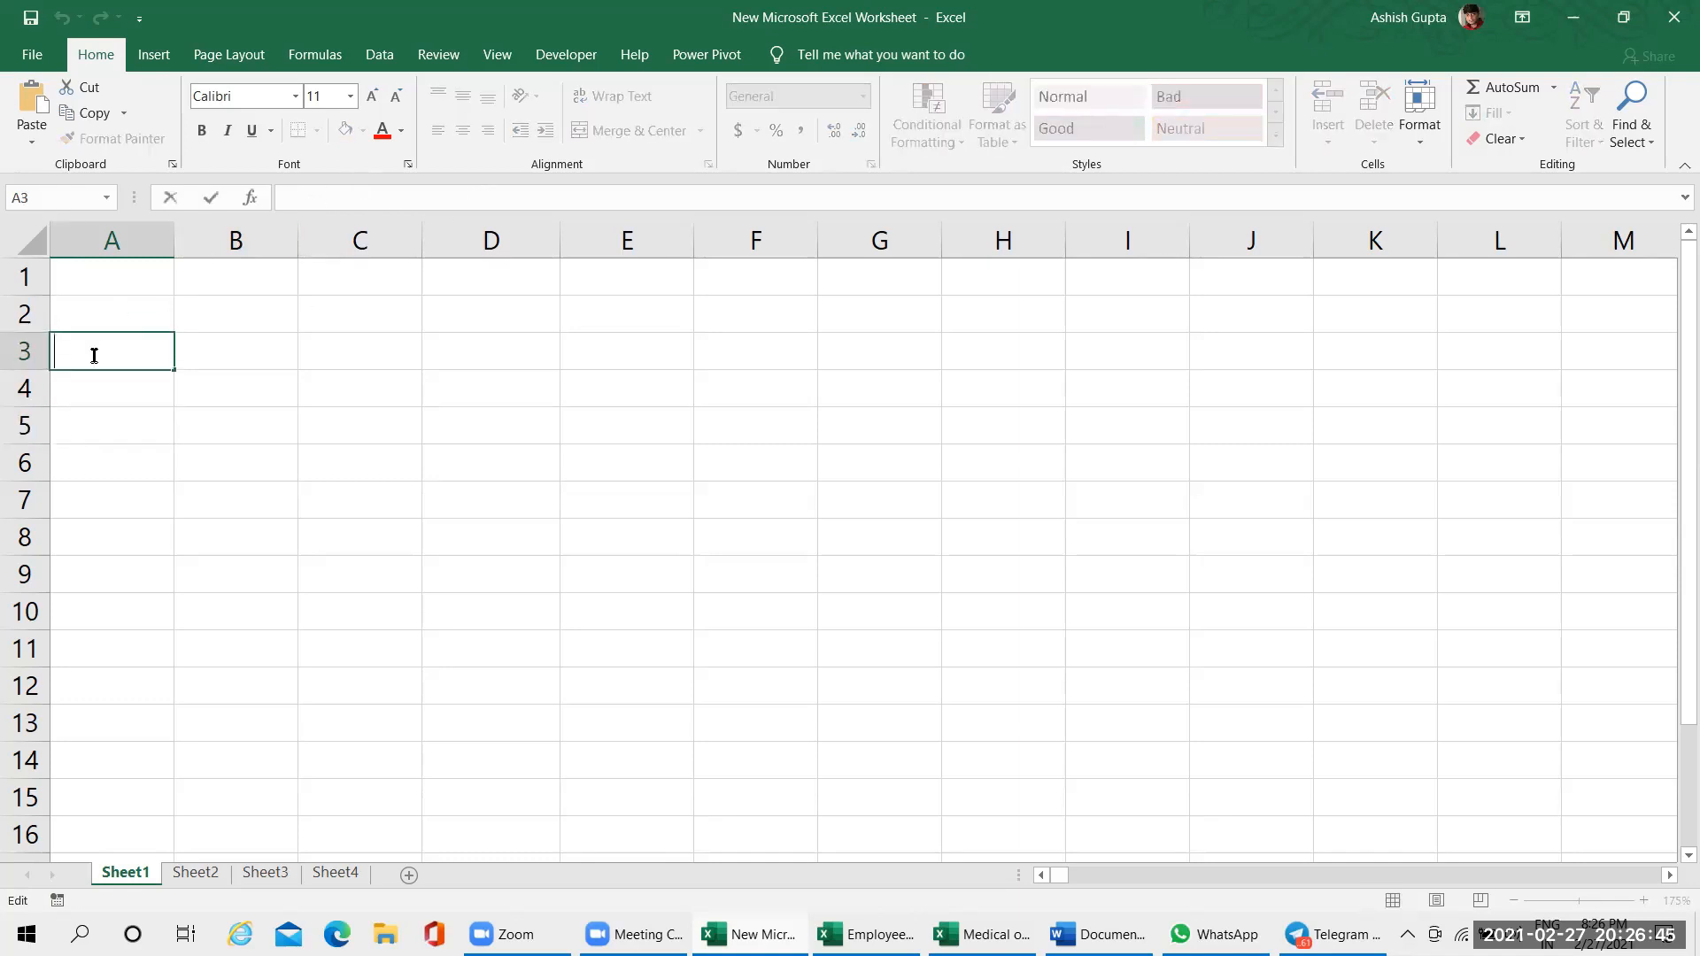
type("]ff]sadf")
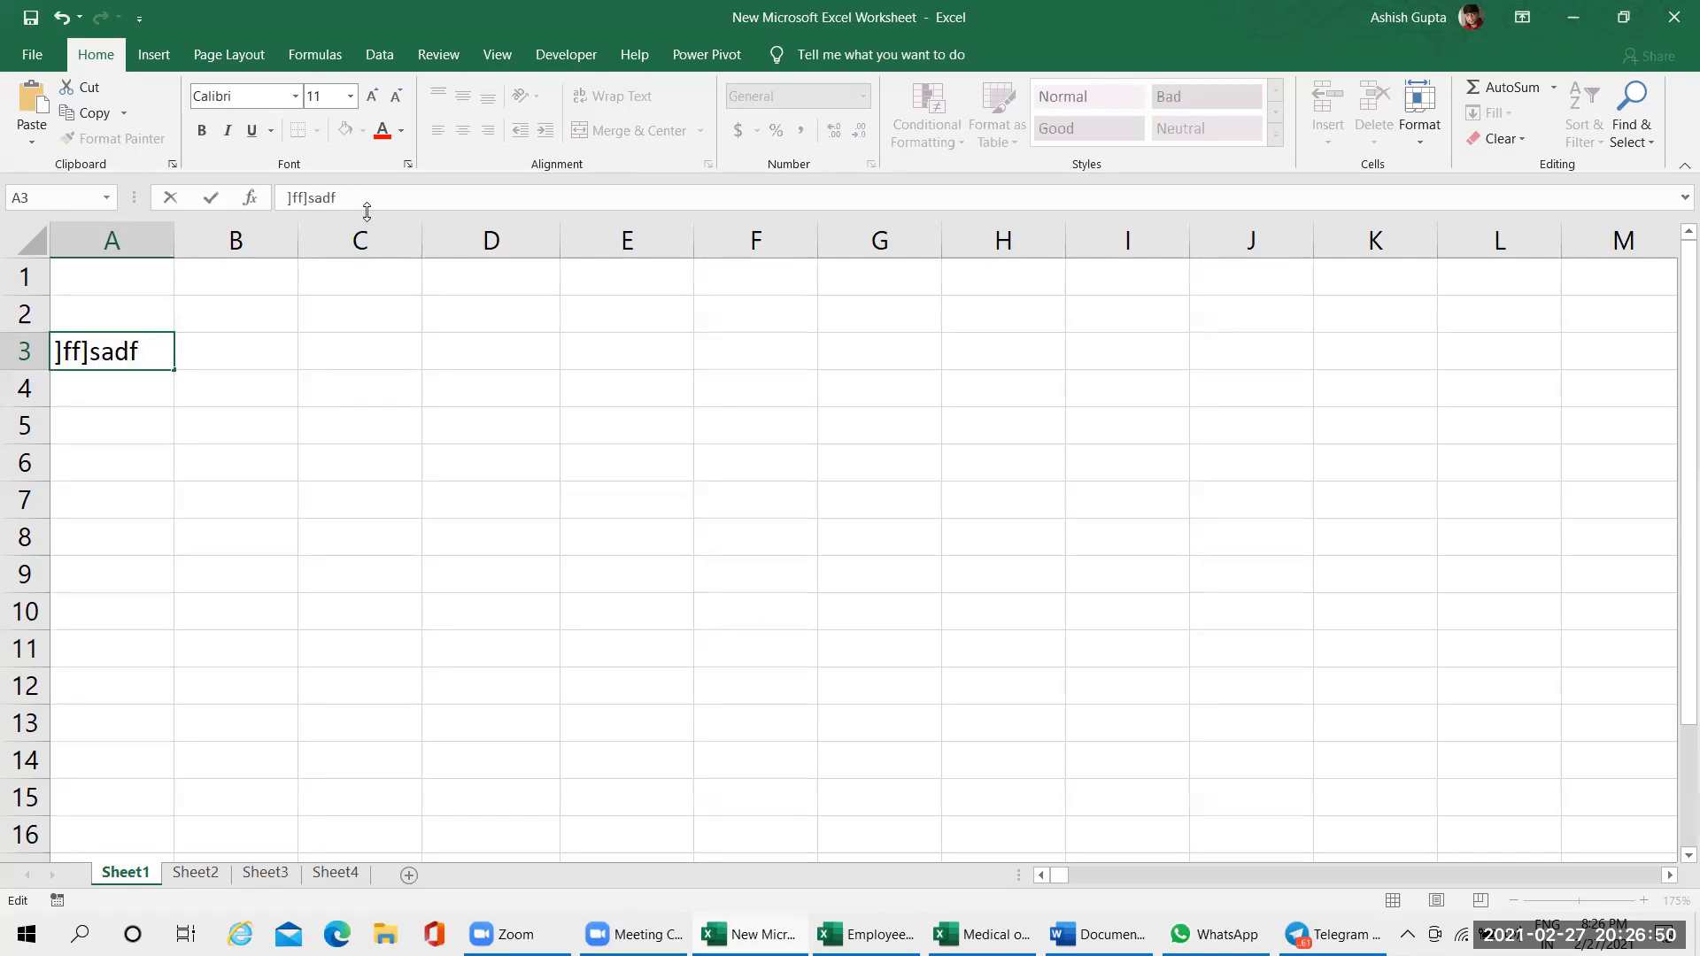
left_click(193, 391)
left_click(119, 367)
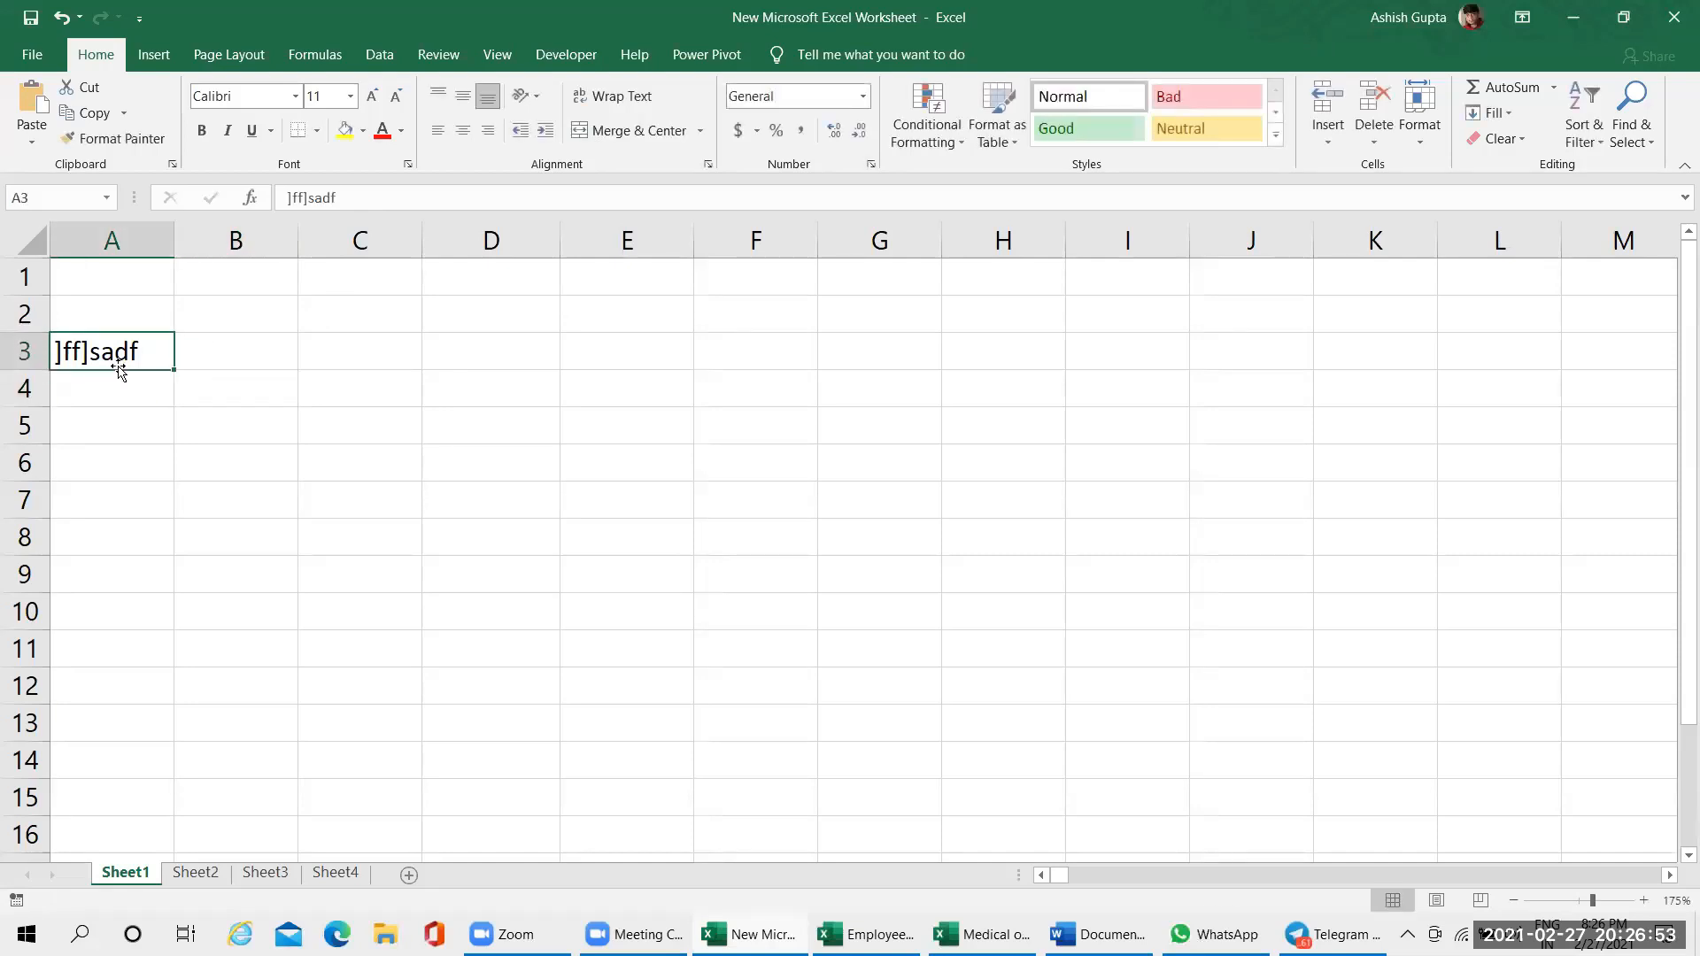
key("Delete")
Enter the labels text, Number and Special Char in cells B1 to B3, and fit column B's width to its contents
left_click(259, 290)
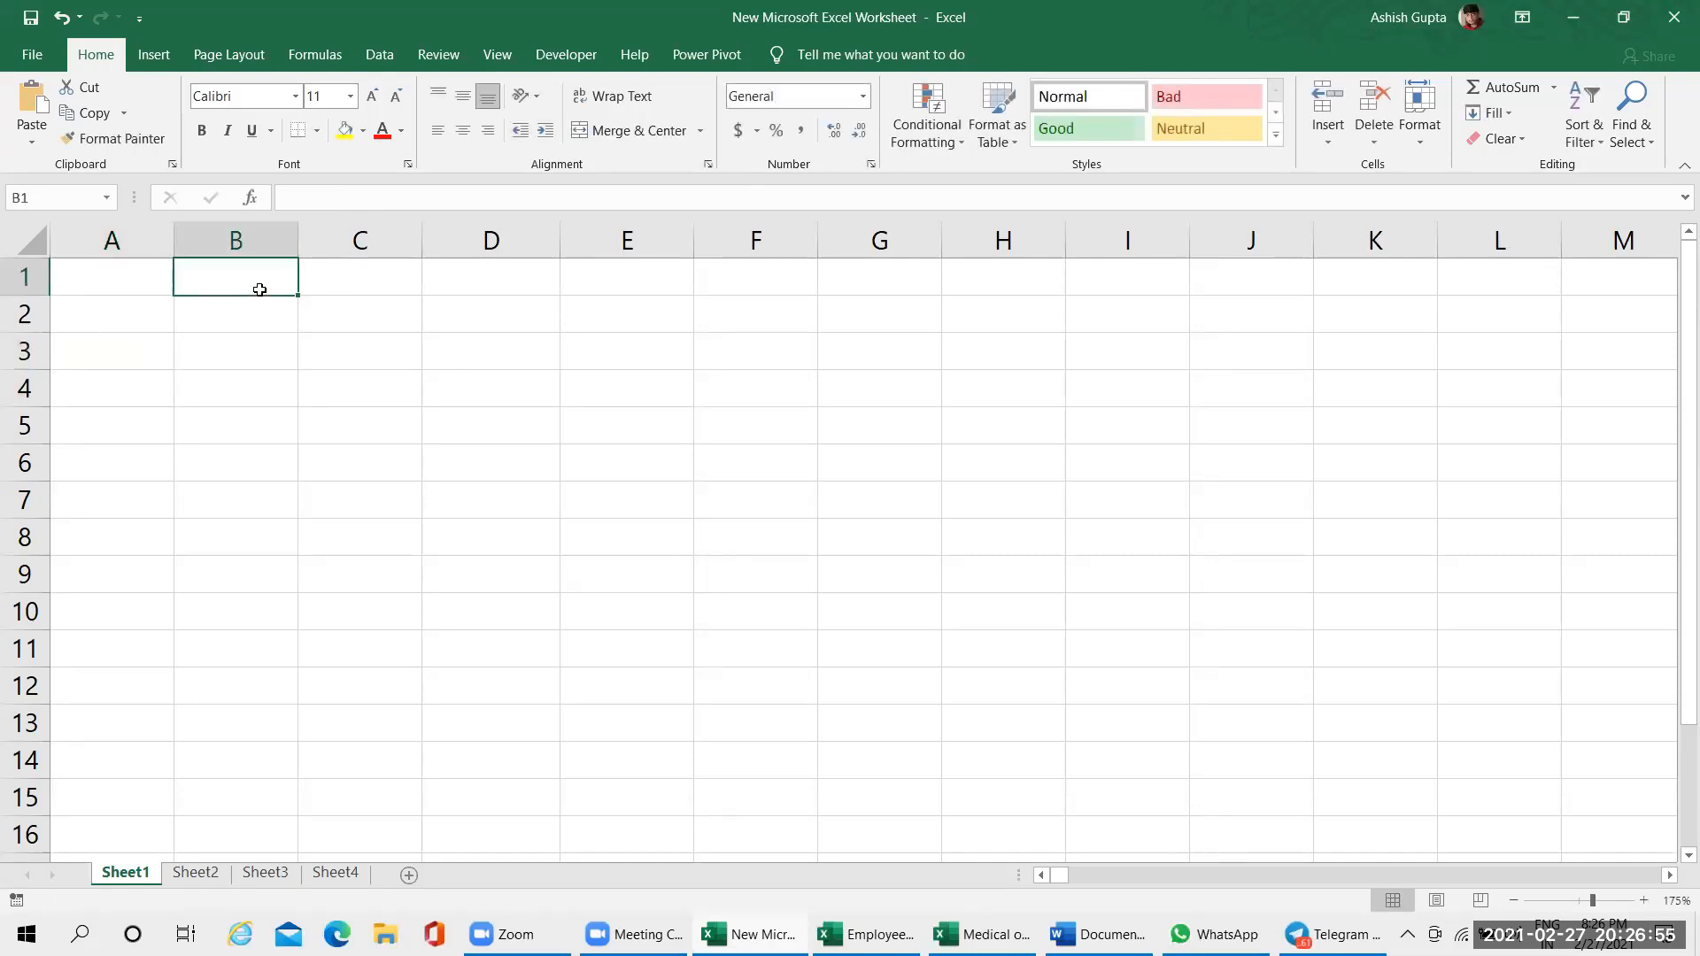
type("text")
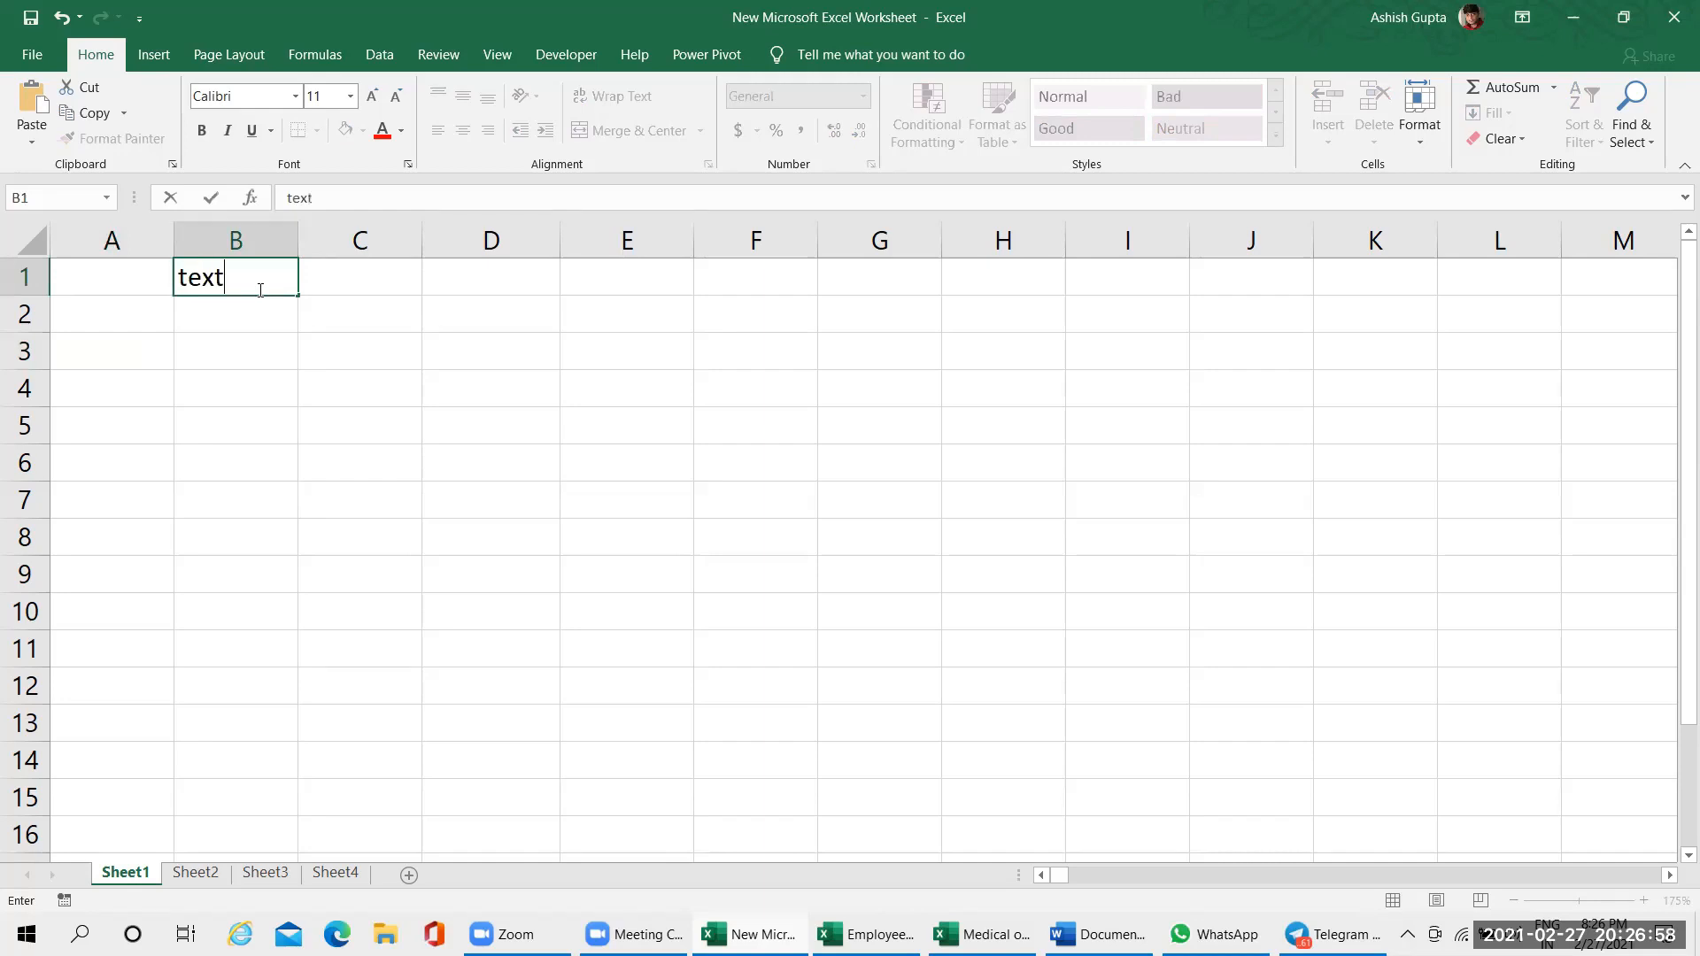
key("Return")
type("Number")
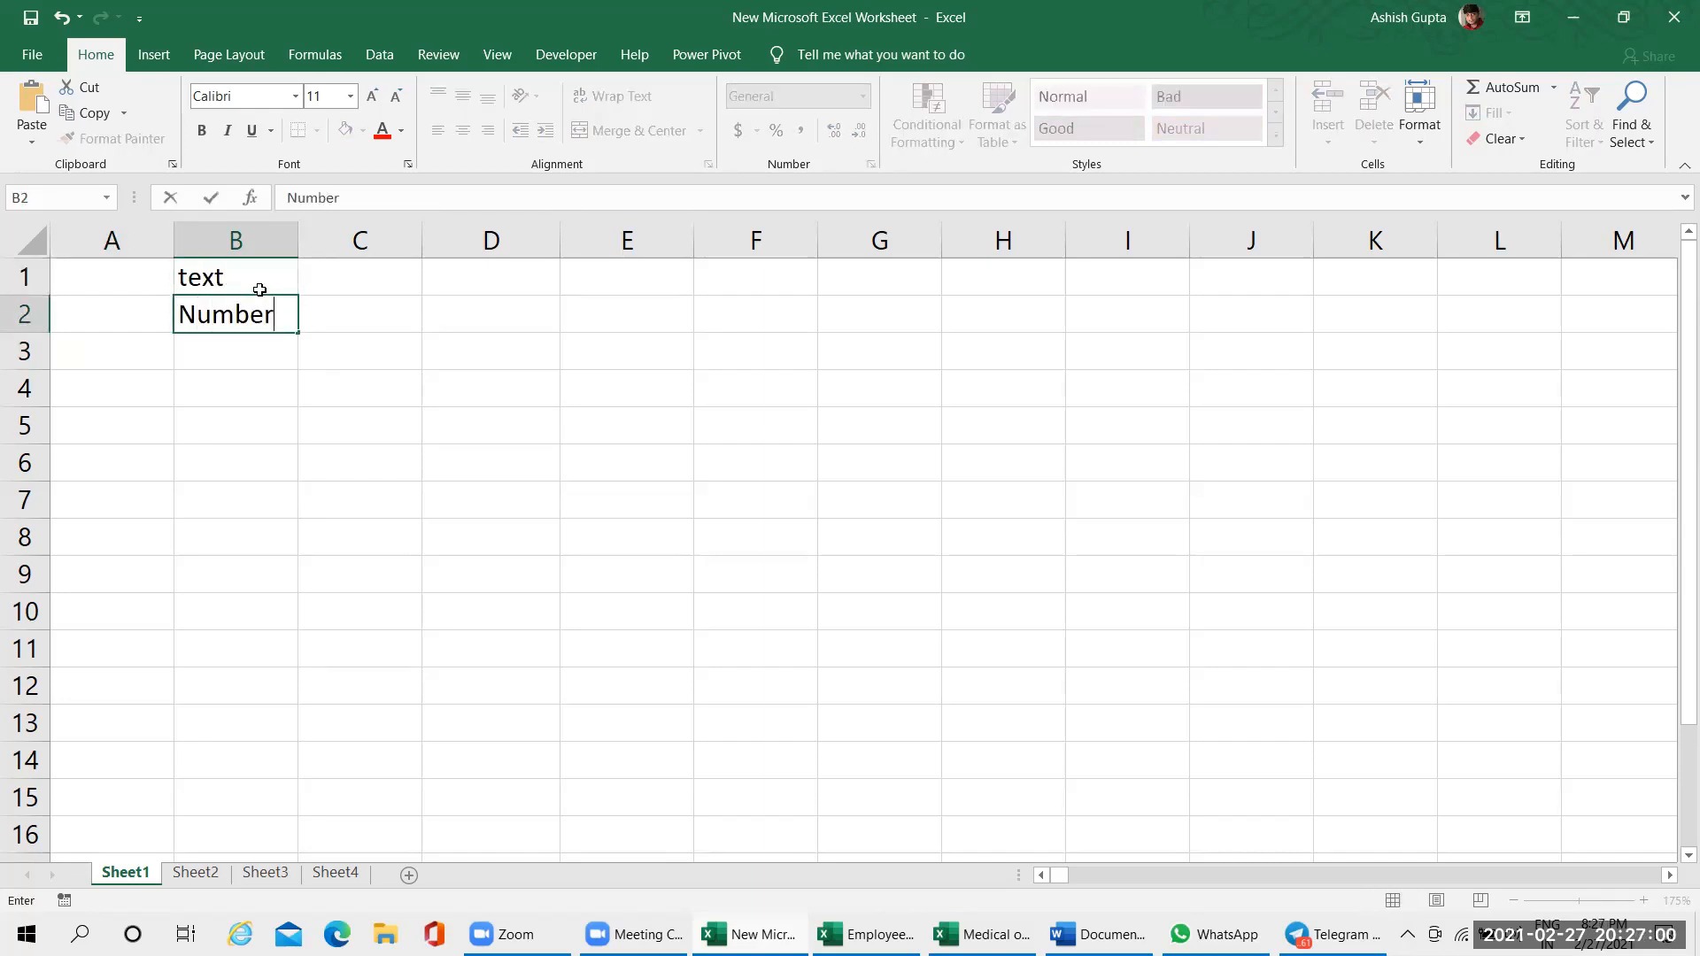
key("Return")
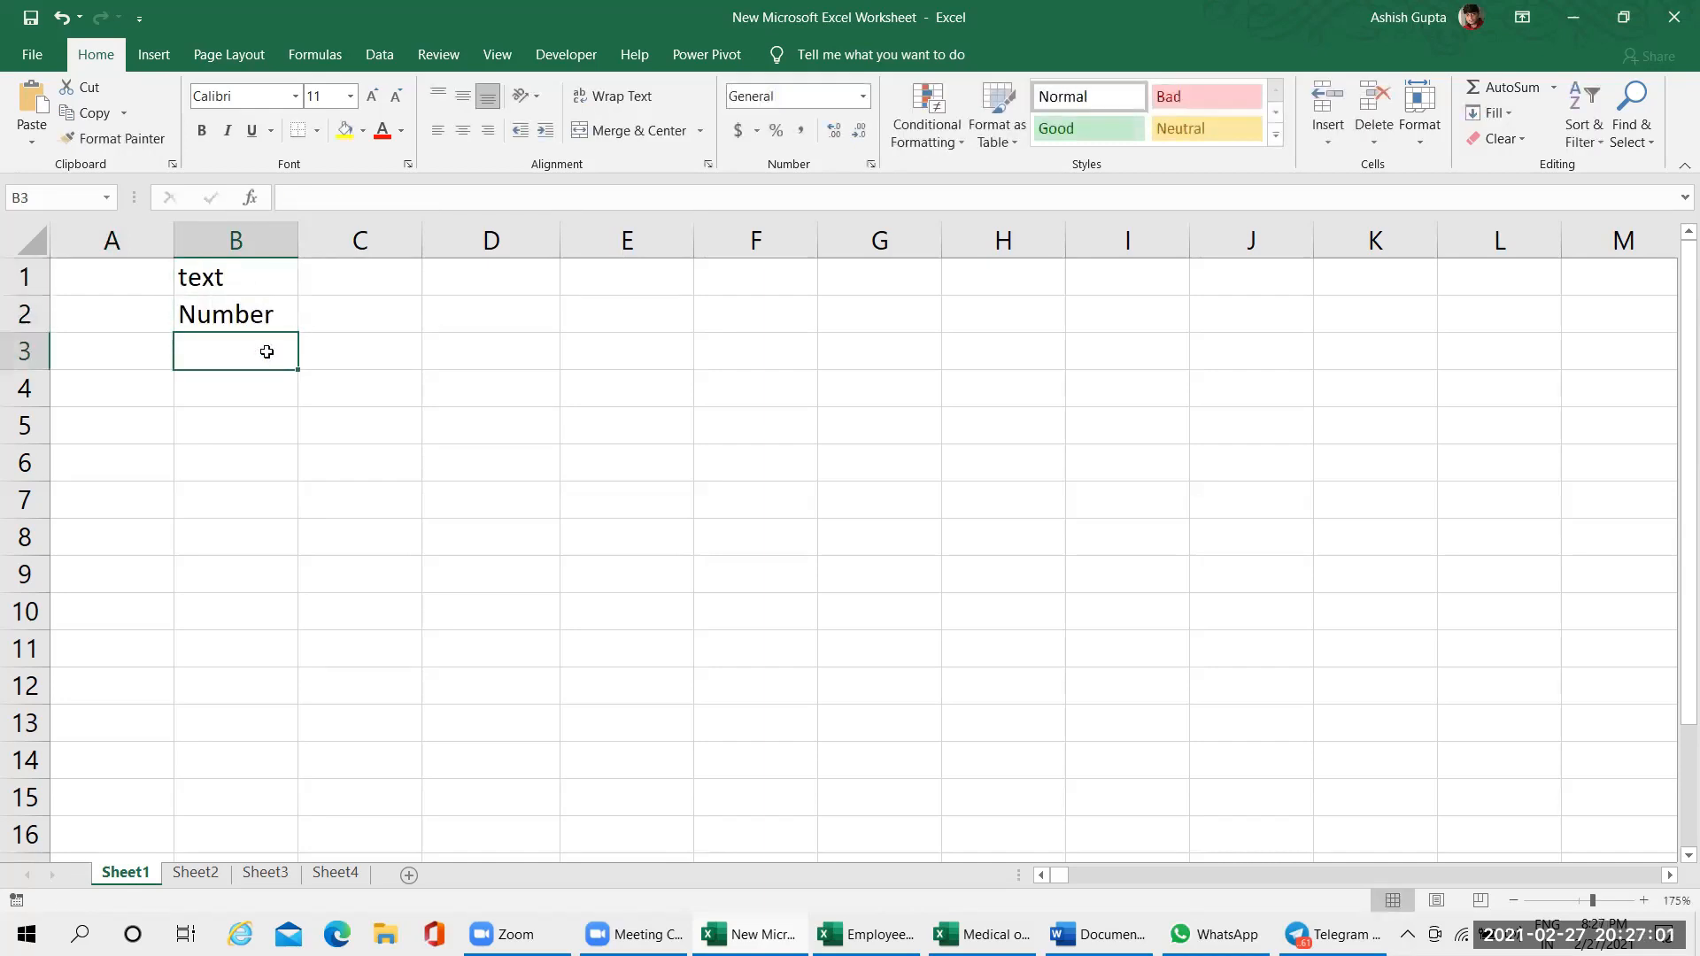
type("S")
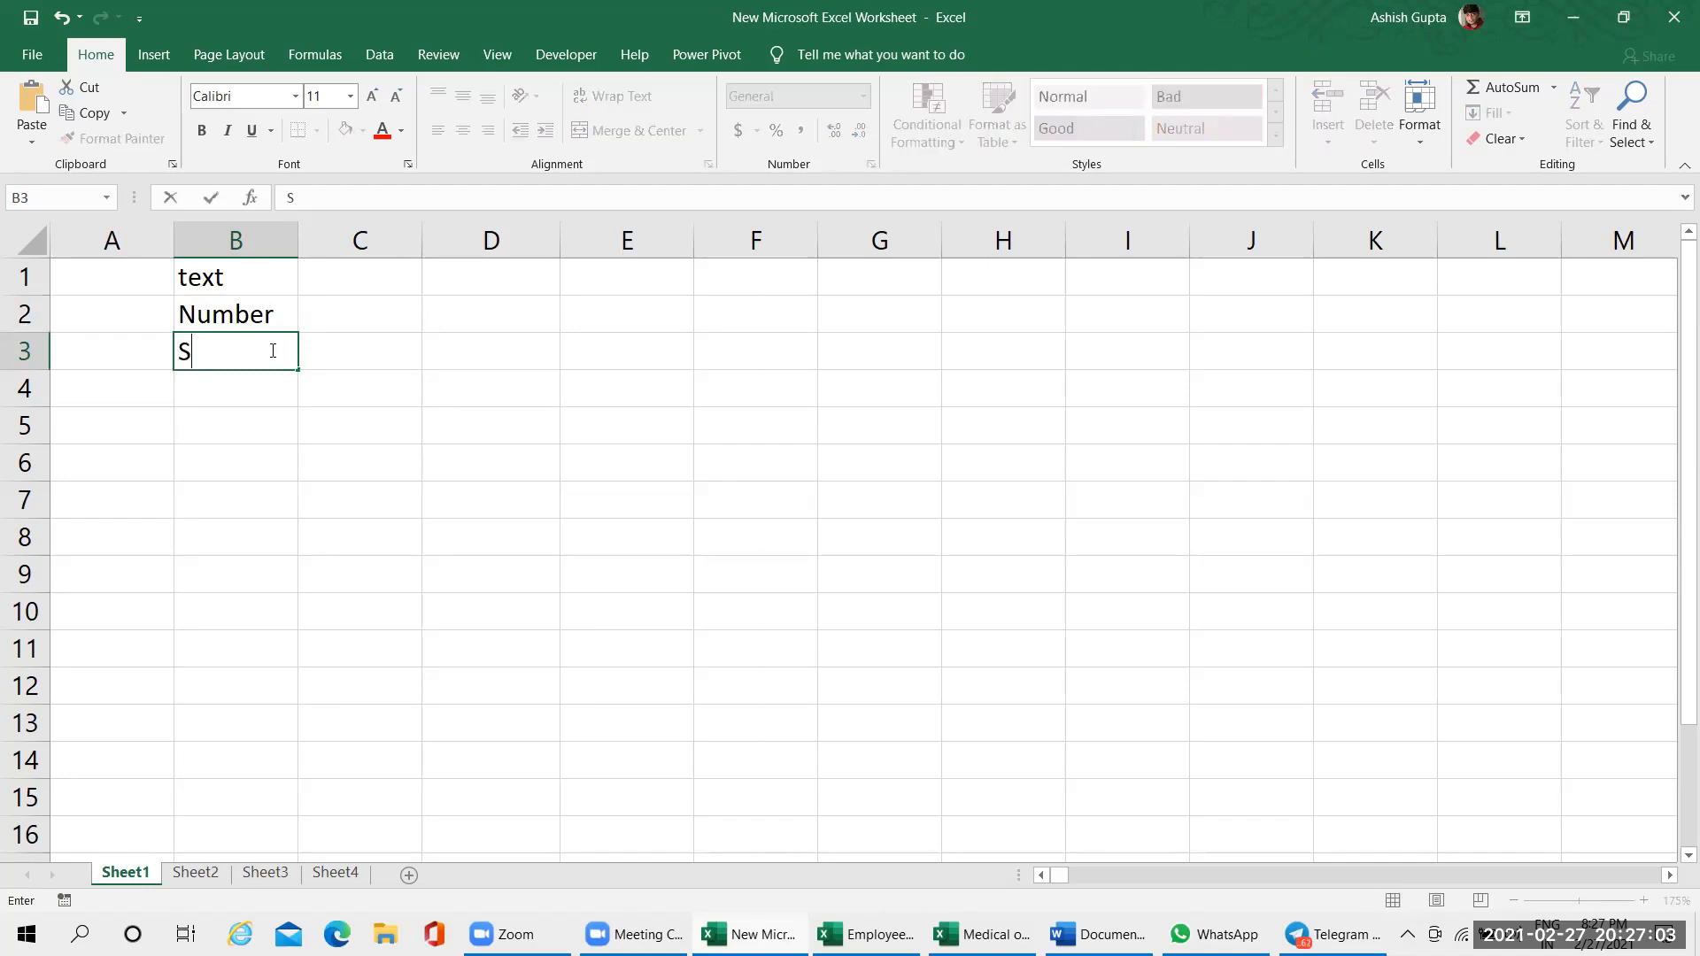
type("pecial Cha")
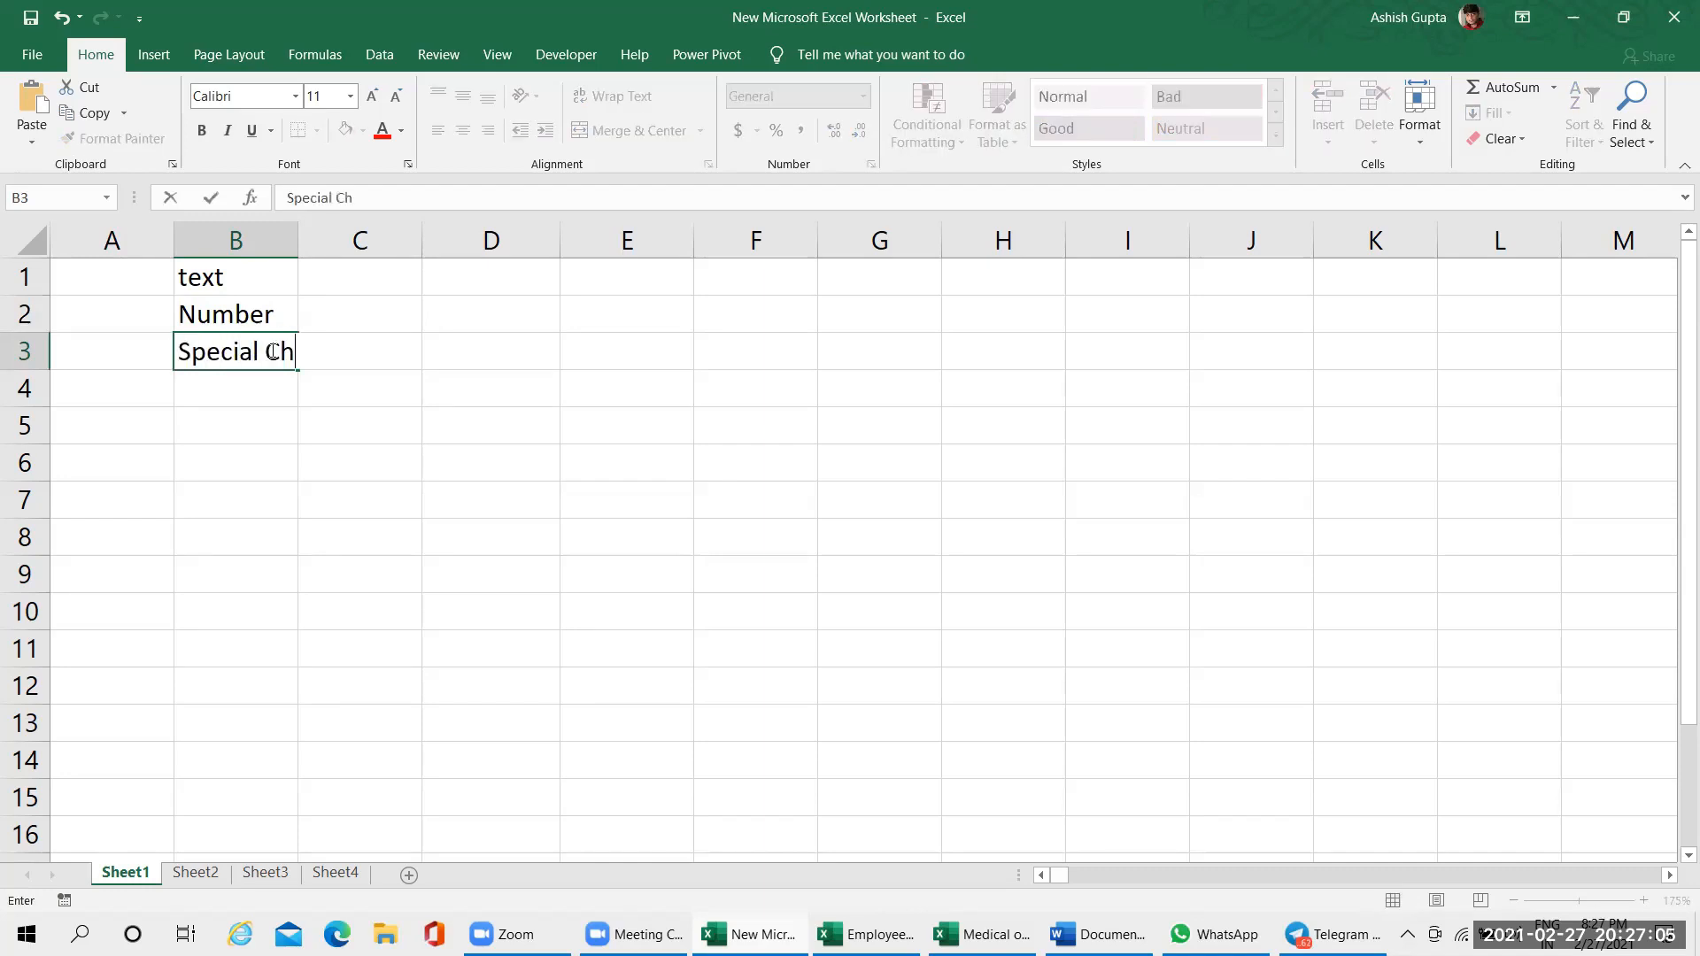
key("Return")
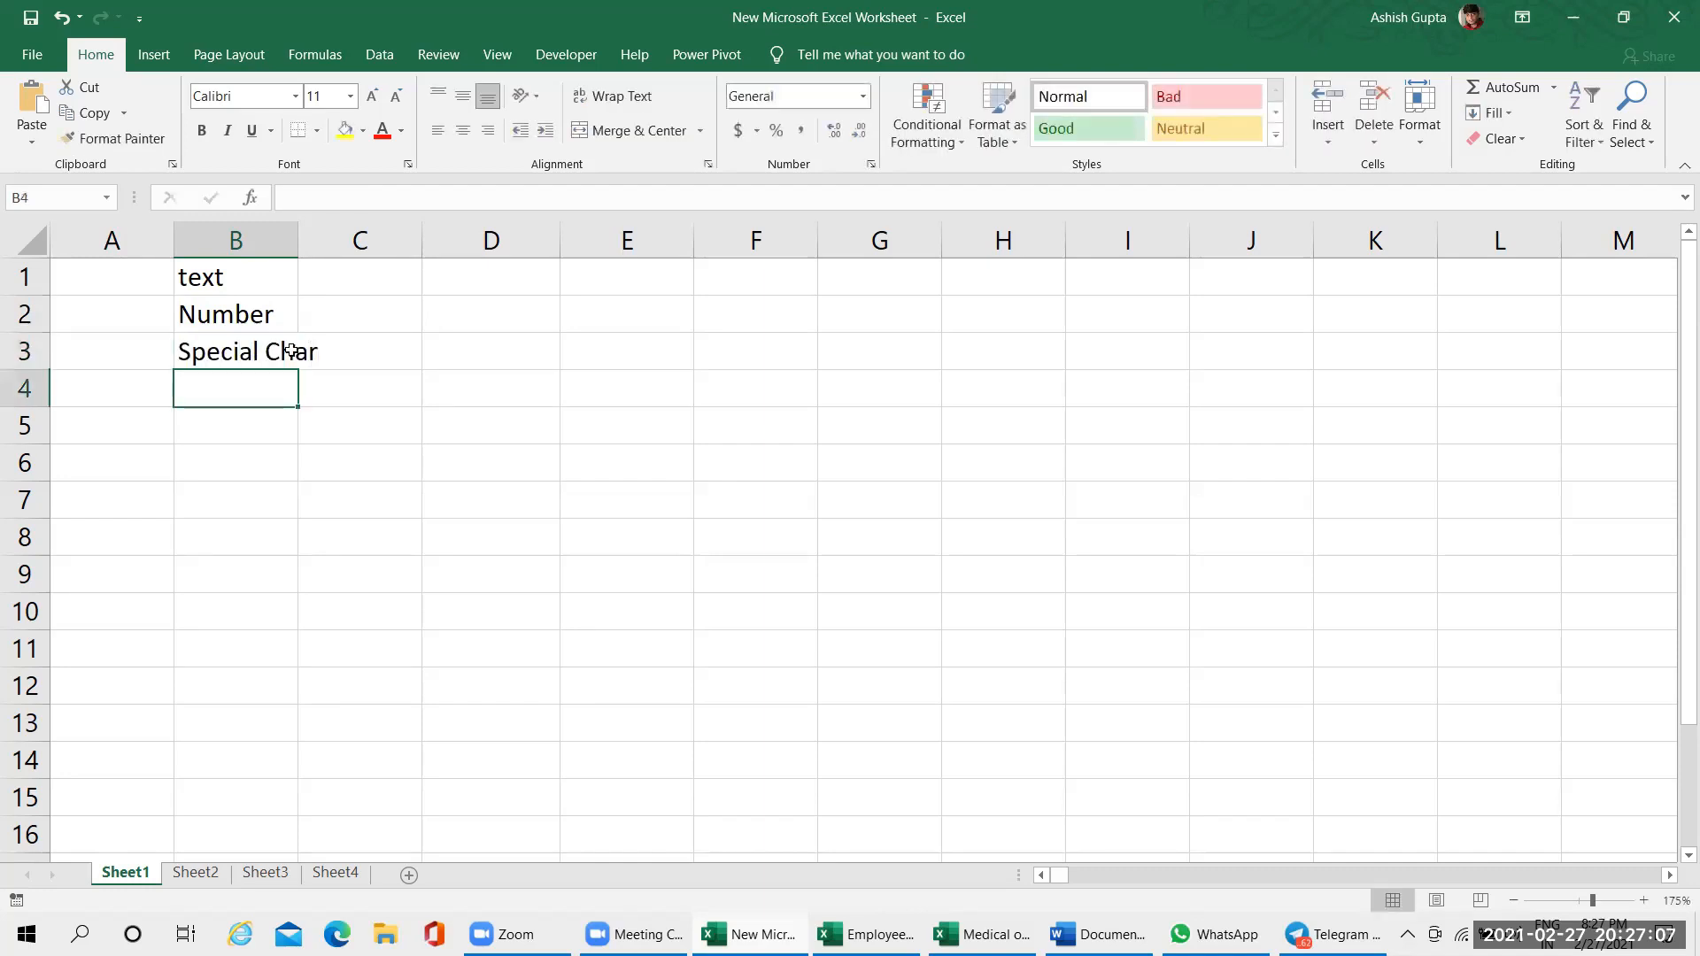
double_click(300, 239)
left_click(301, 292)
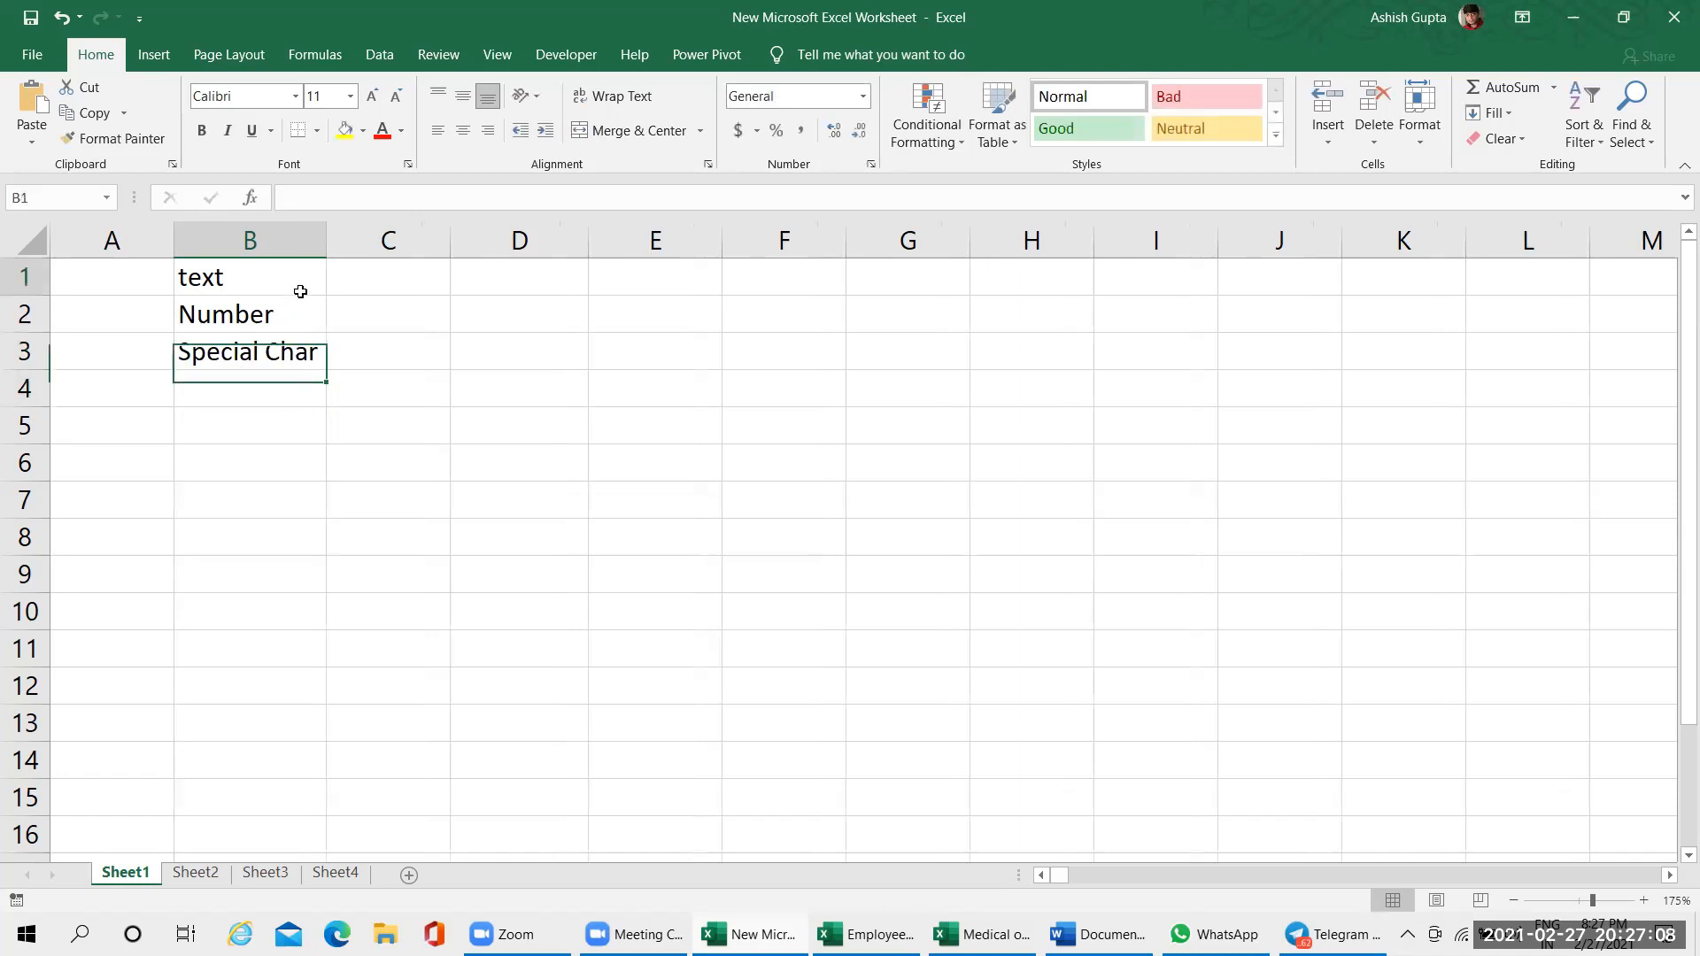
Try entering the special characters @*)( in cell C3, and cancel the entry
left_click(380, 285)
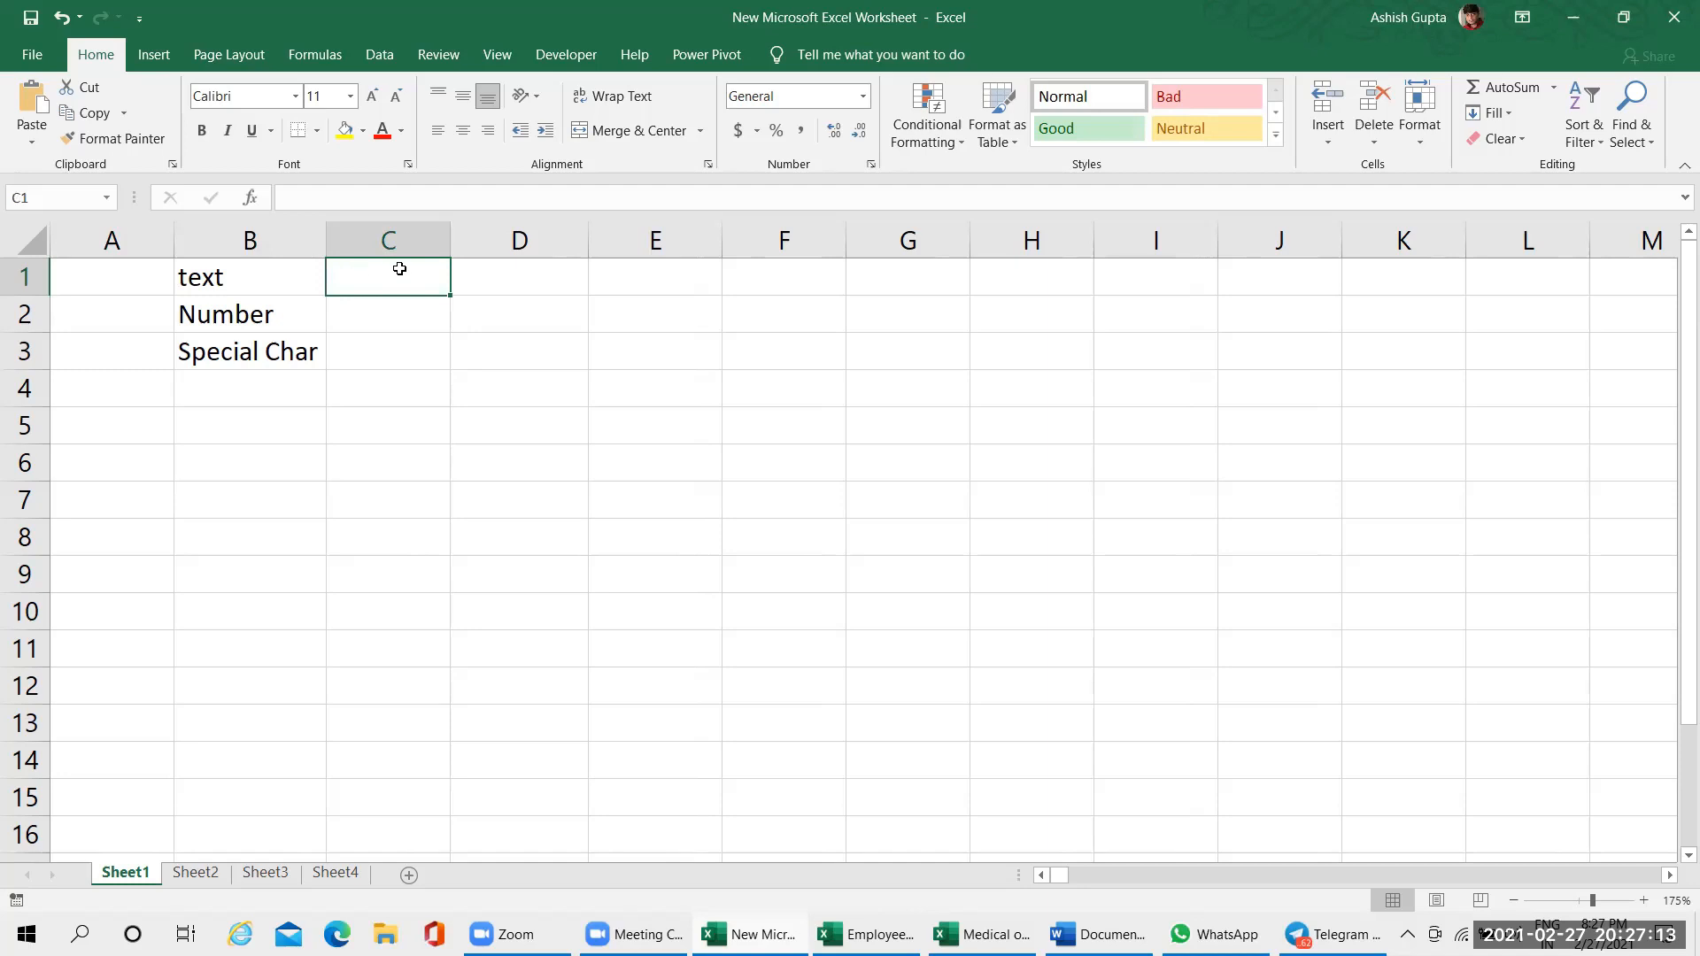
left_click(395, 319)
left_click(399, 365)
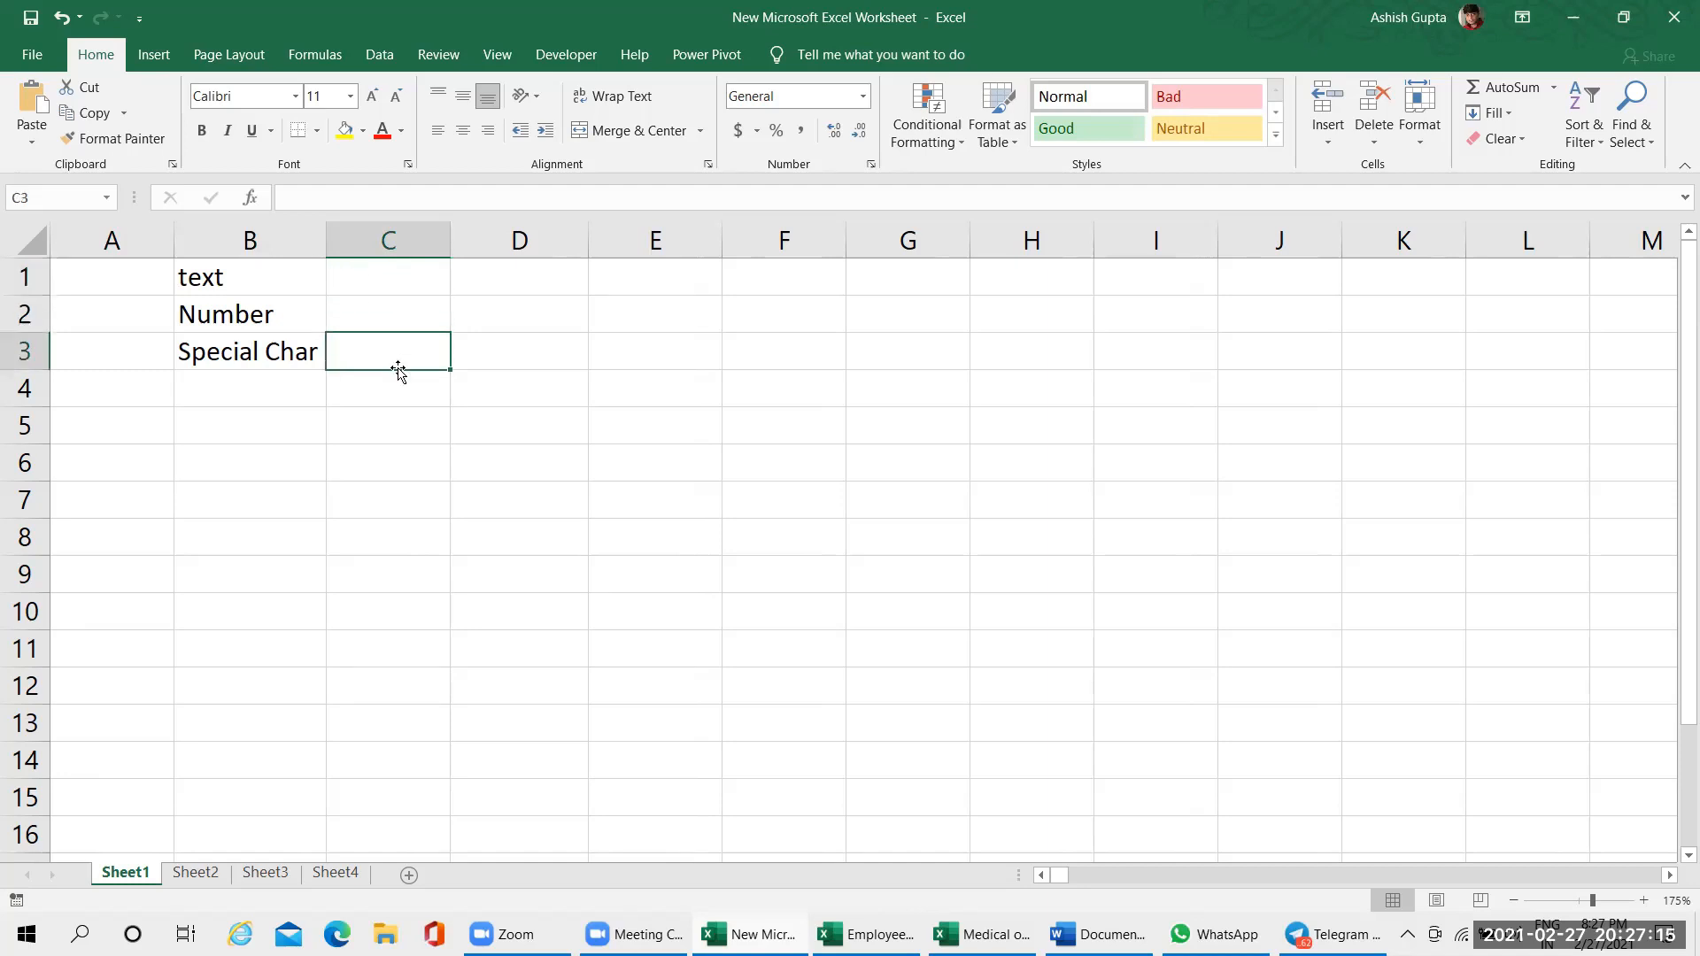
type("@")
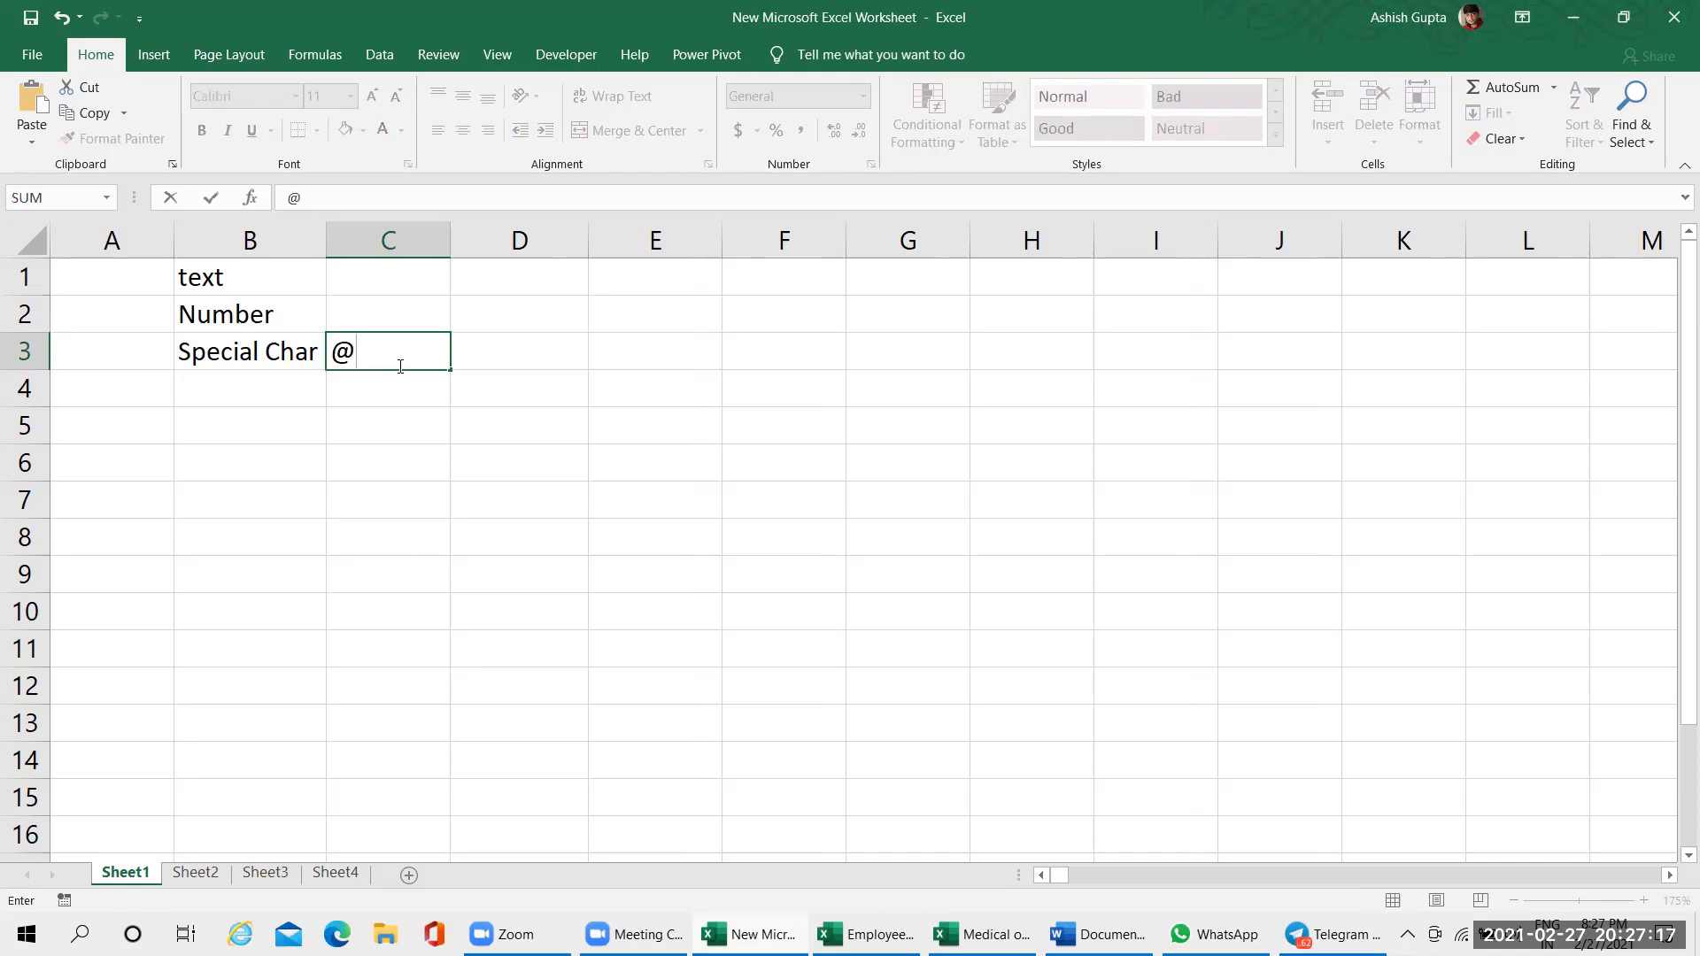
type("*)(")
left_click(332, 422)
key("Escape")
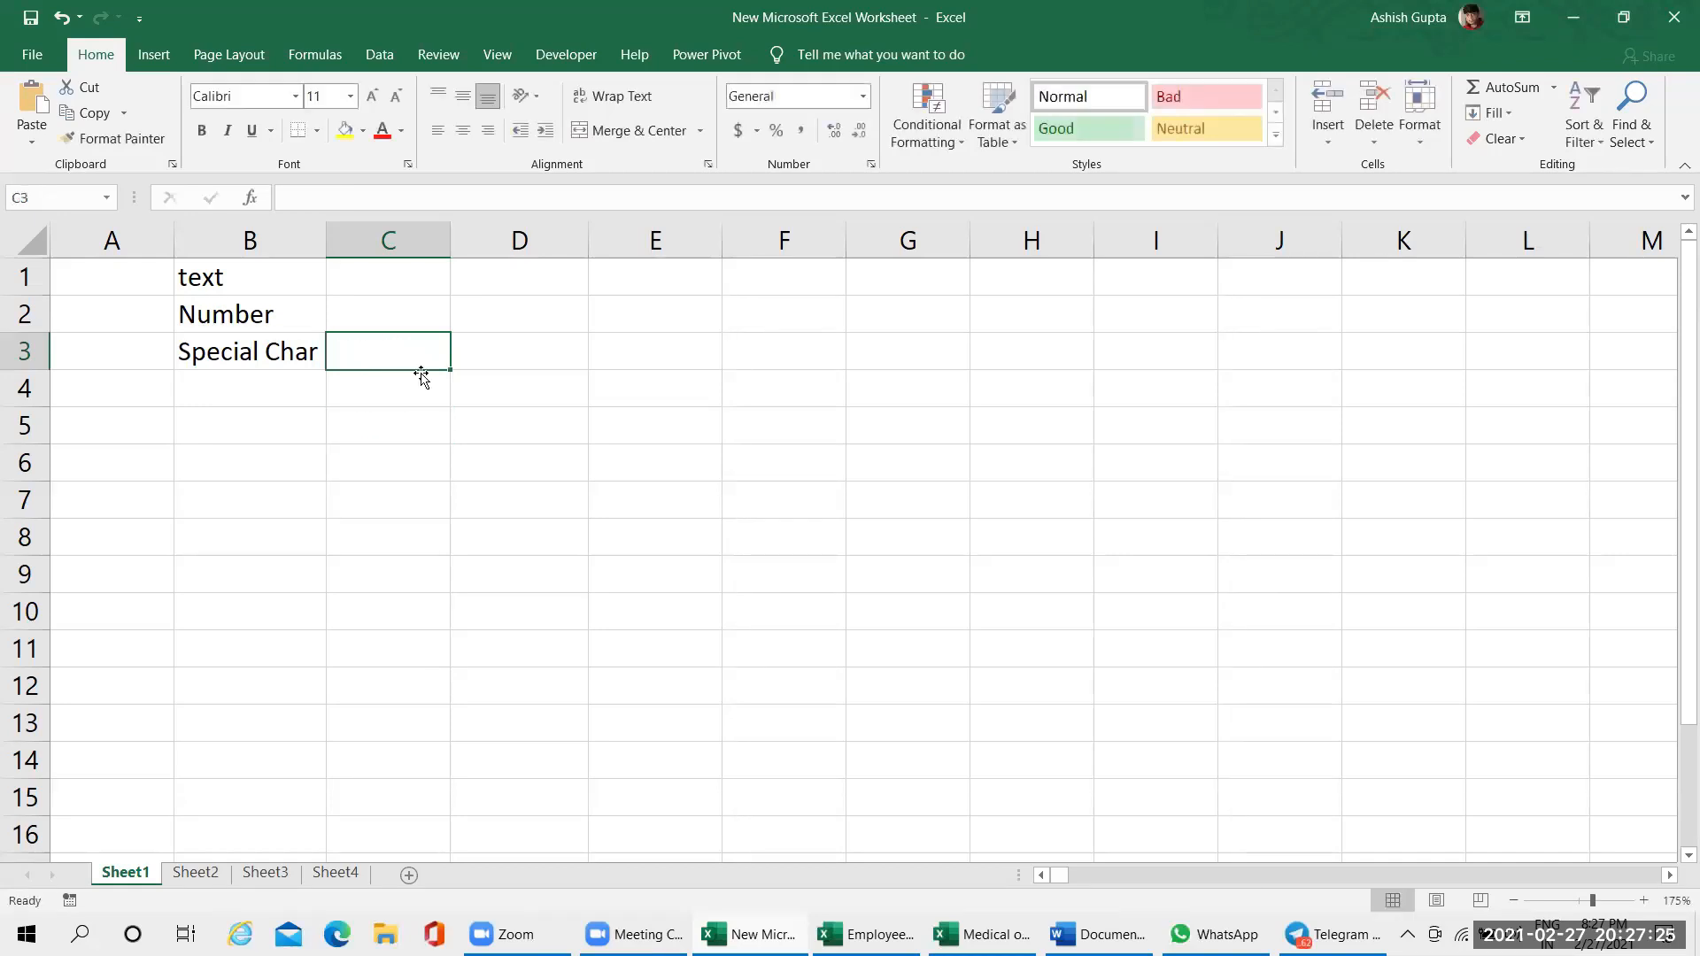
Enter 324342324q324324.2323 in cell C2, beside the Number label
left_click(371, 306)
type("324")
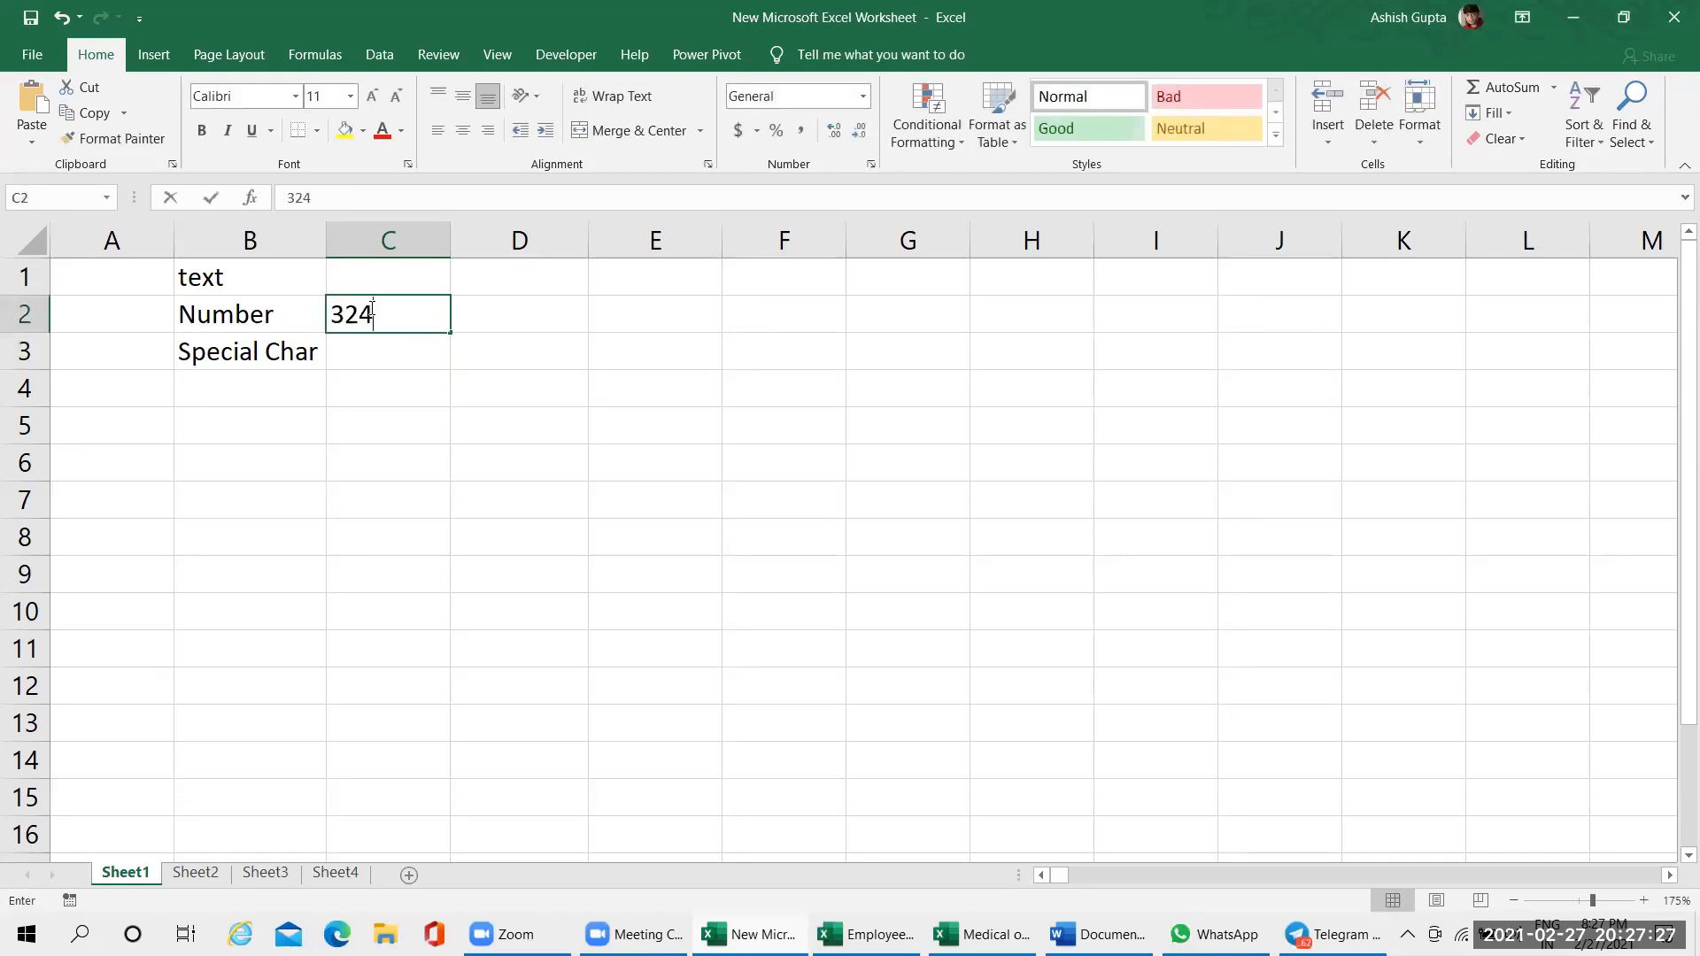
type("342324q")
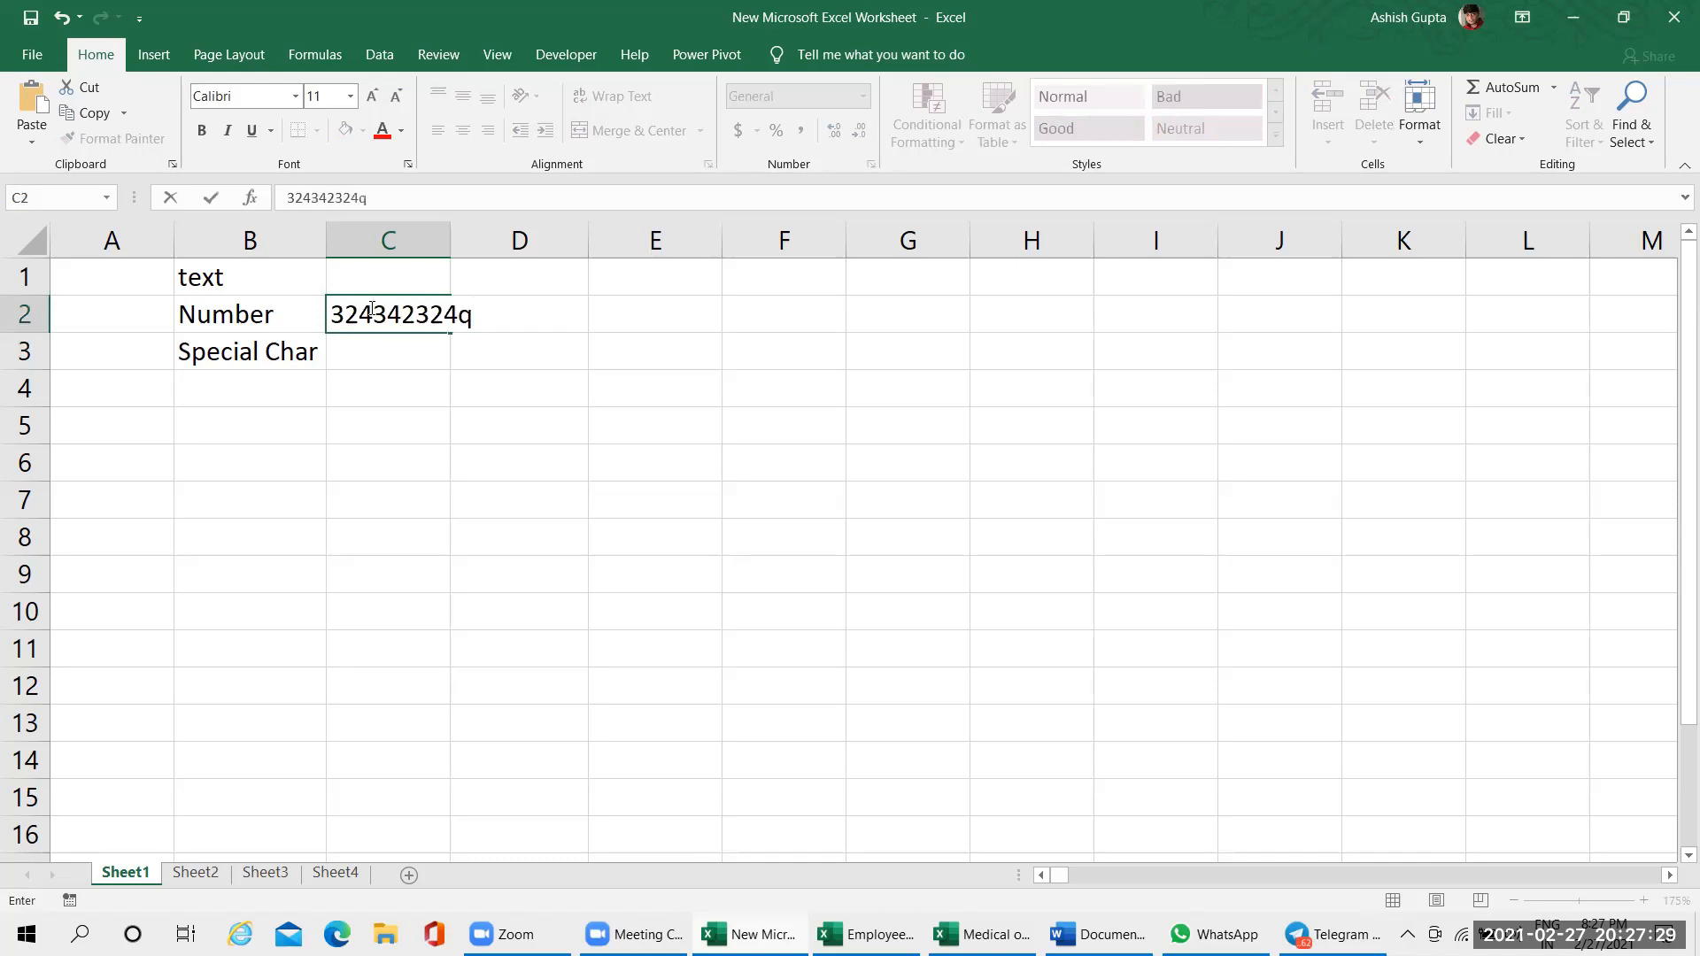
type("324324.2323")
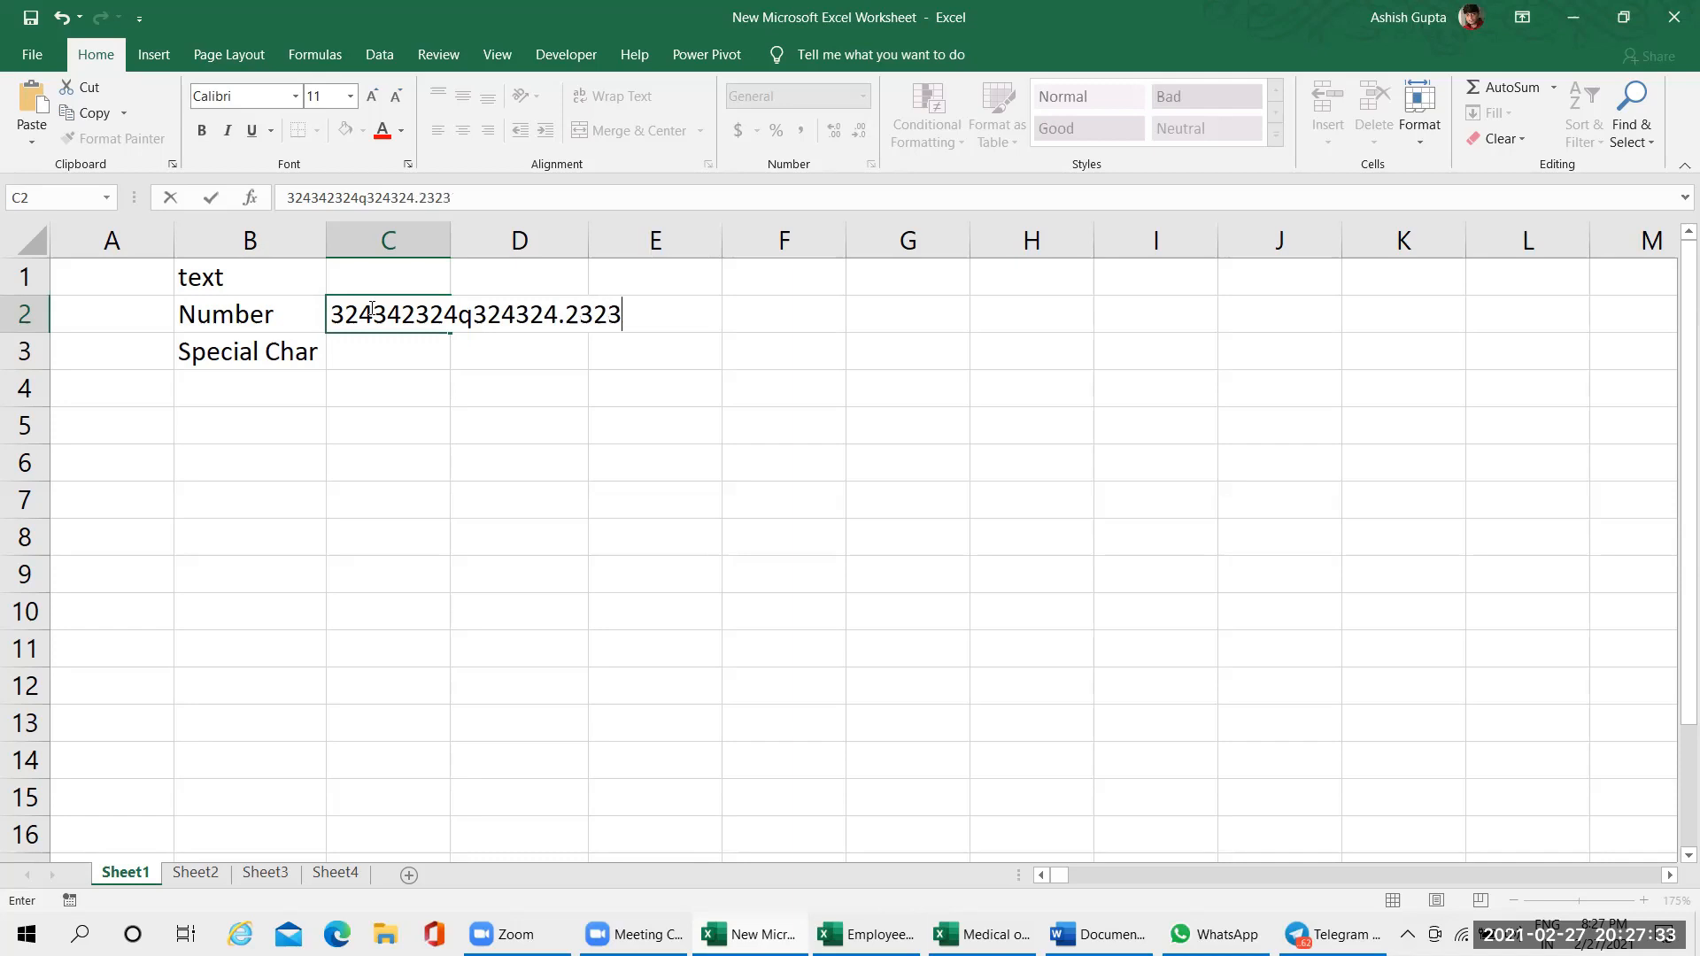
left_click(387, 459)
Enter a first name in cell C1 as a formula, declining the suggested correction and adding the closing quotation mark manually
left_click(407, 281)
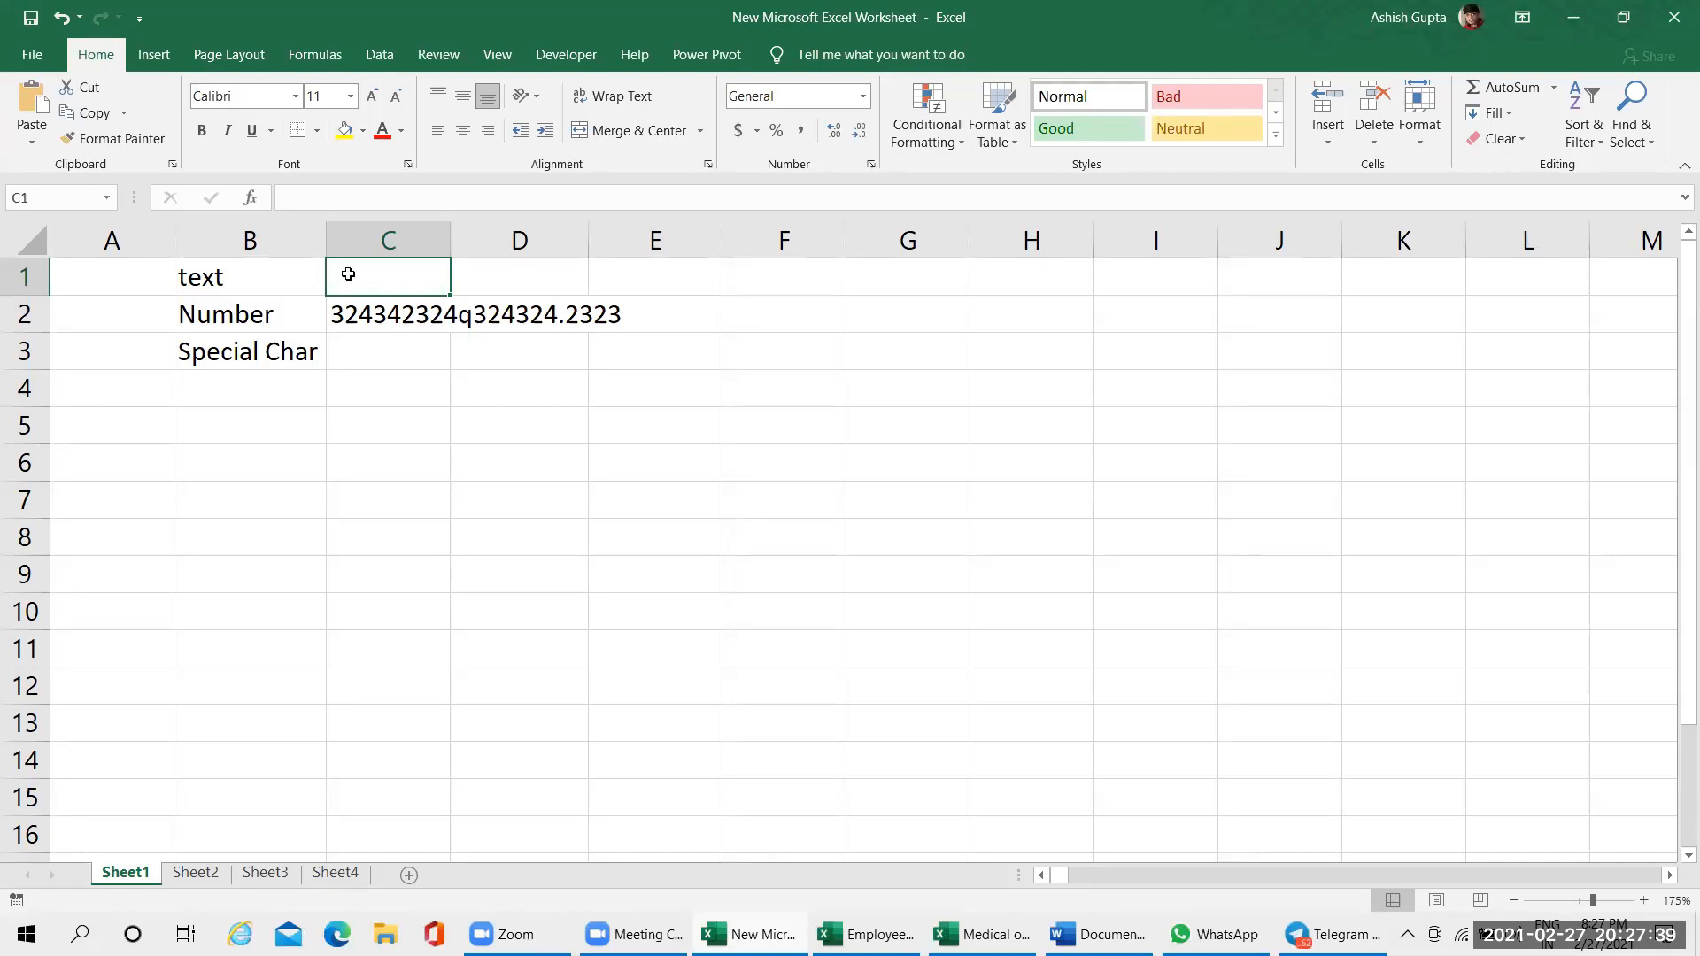
type("=")
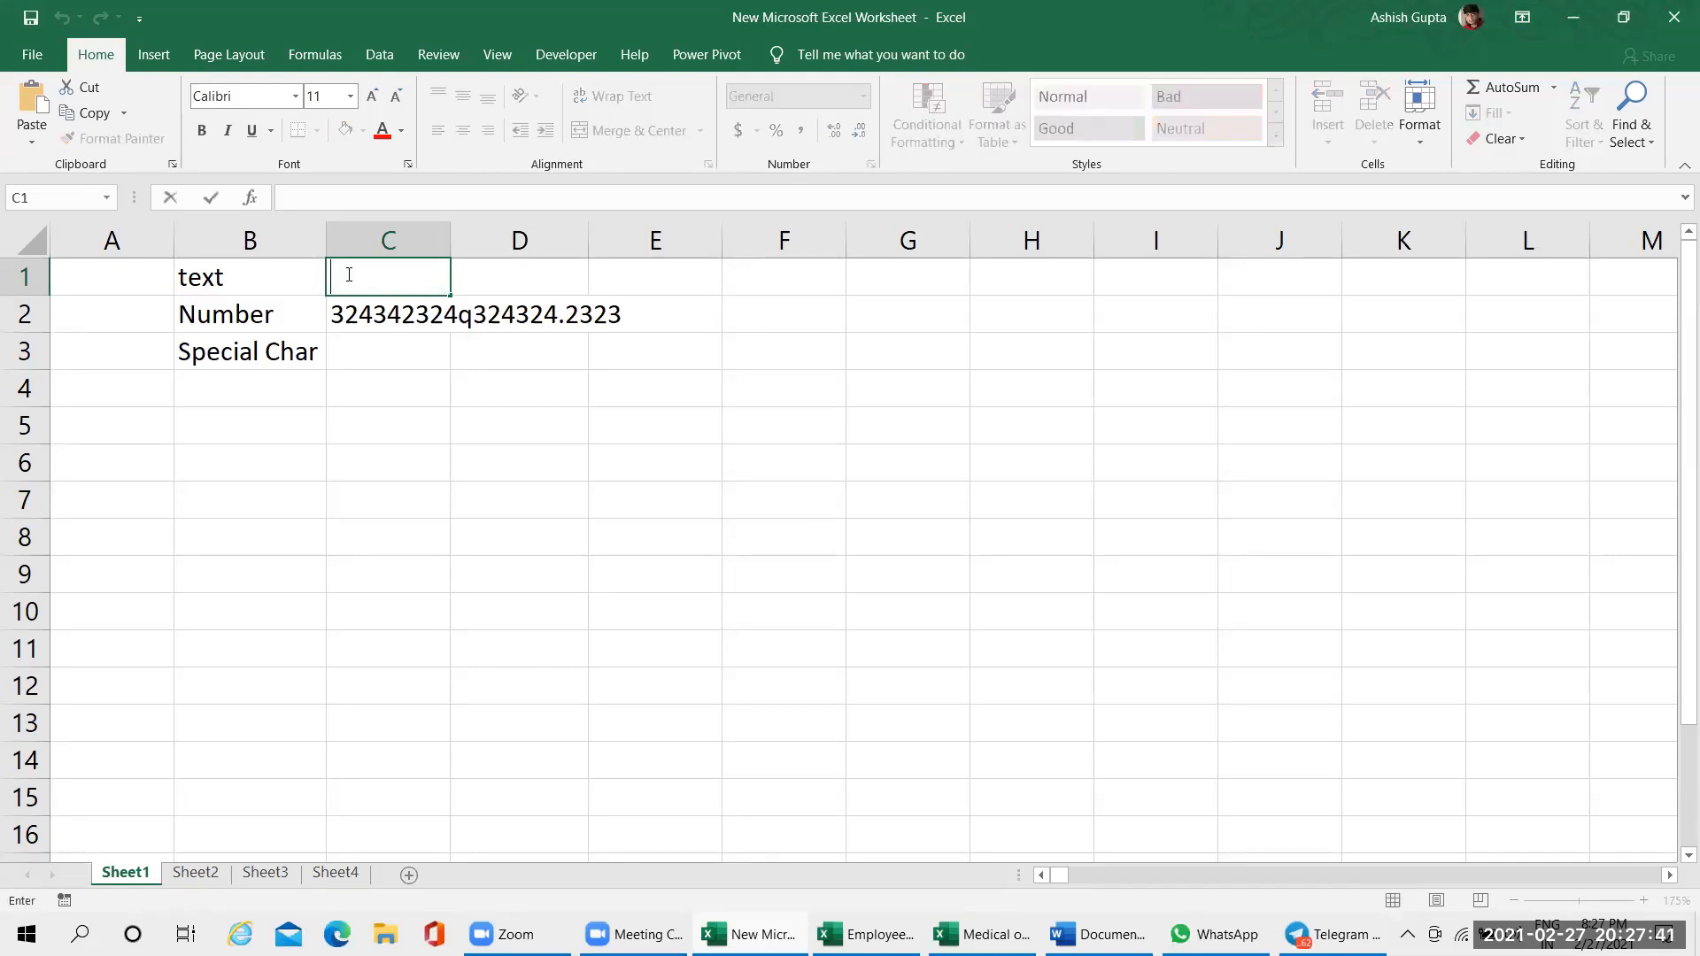
type("\"Ashish")
key("Return")
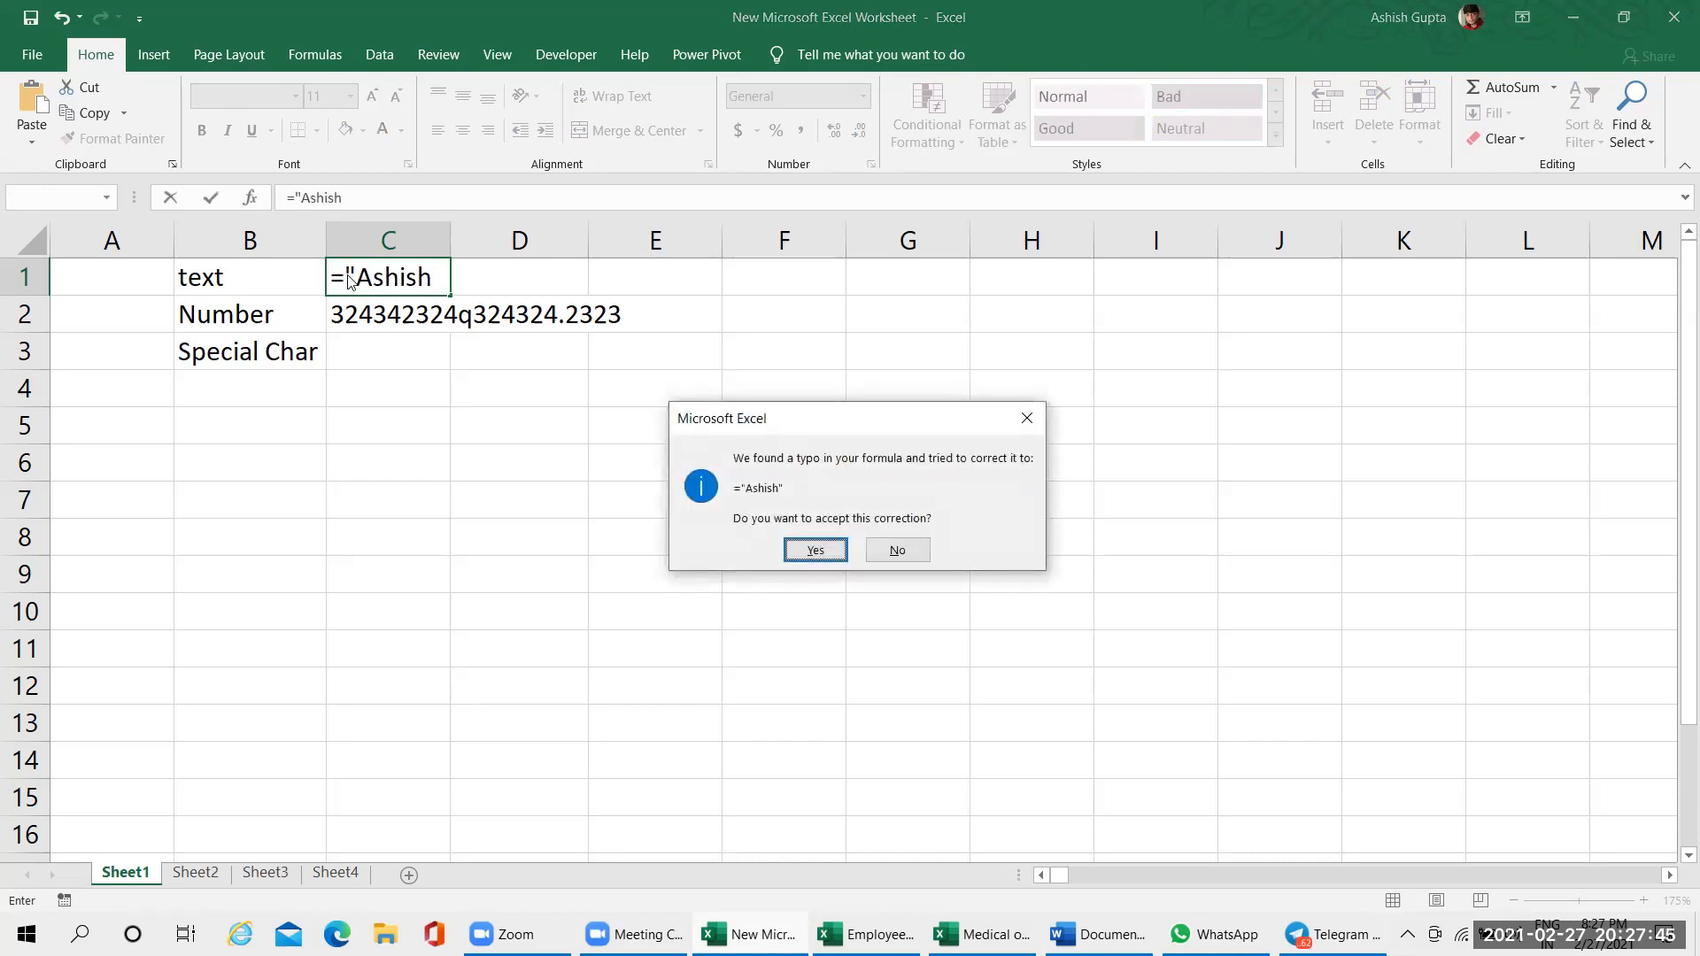
key("n")
key("Return")
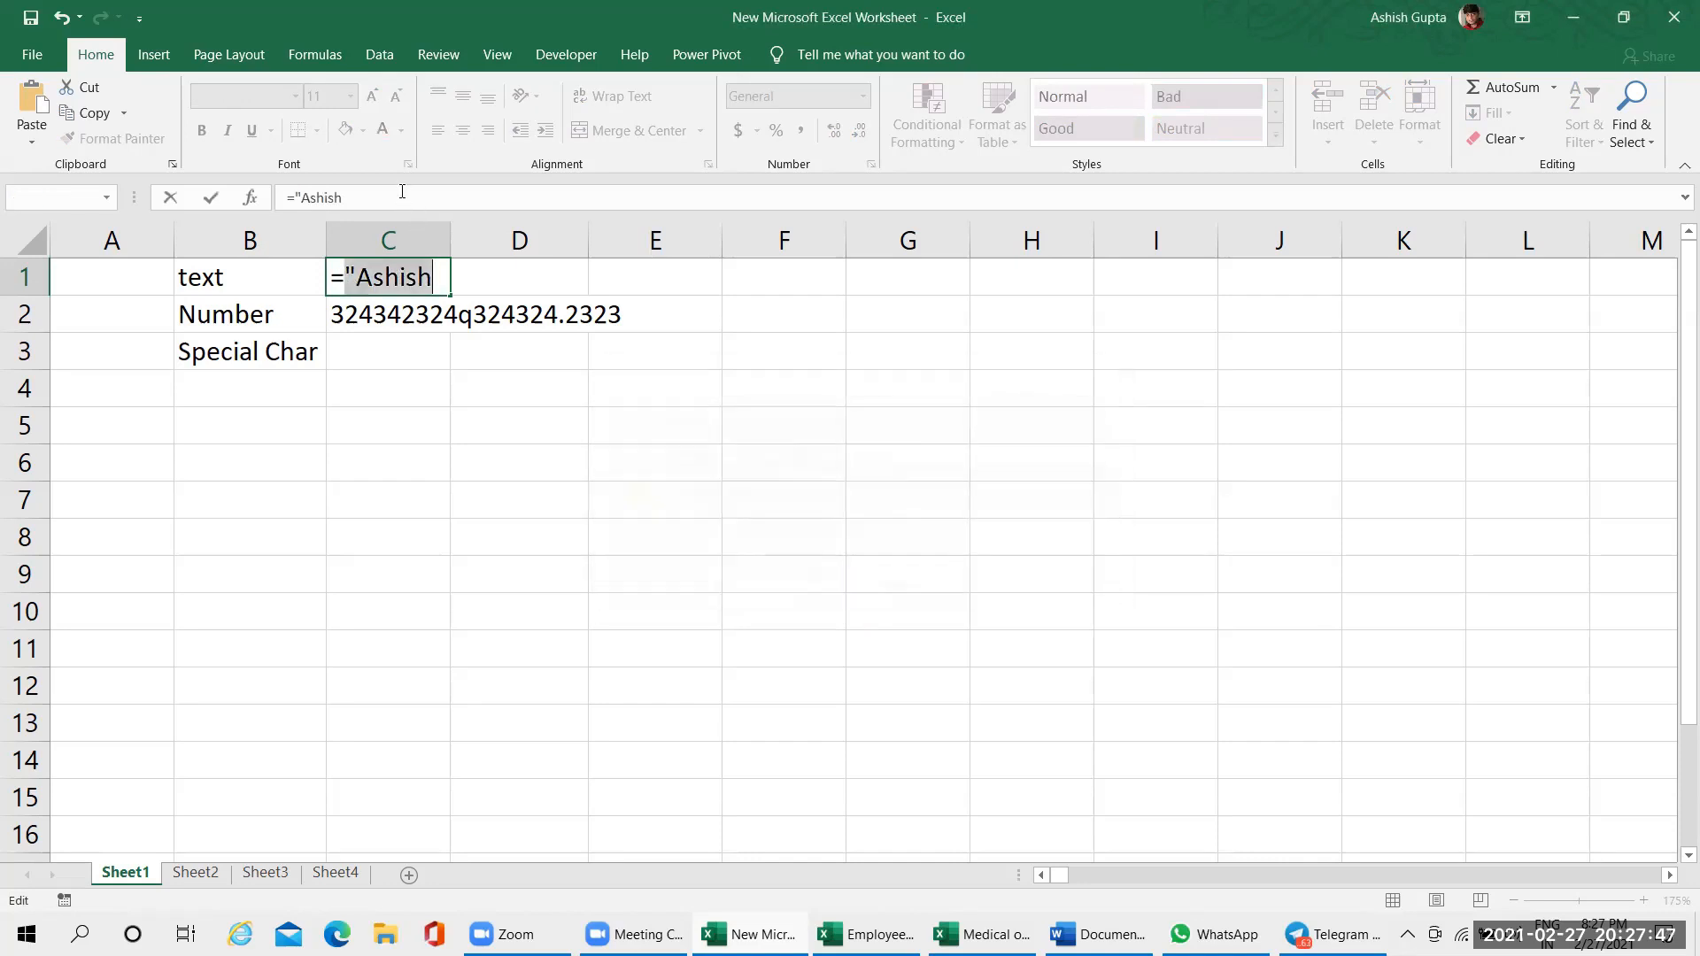
left_click(441, 276)
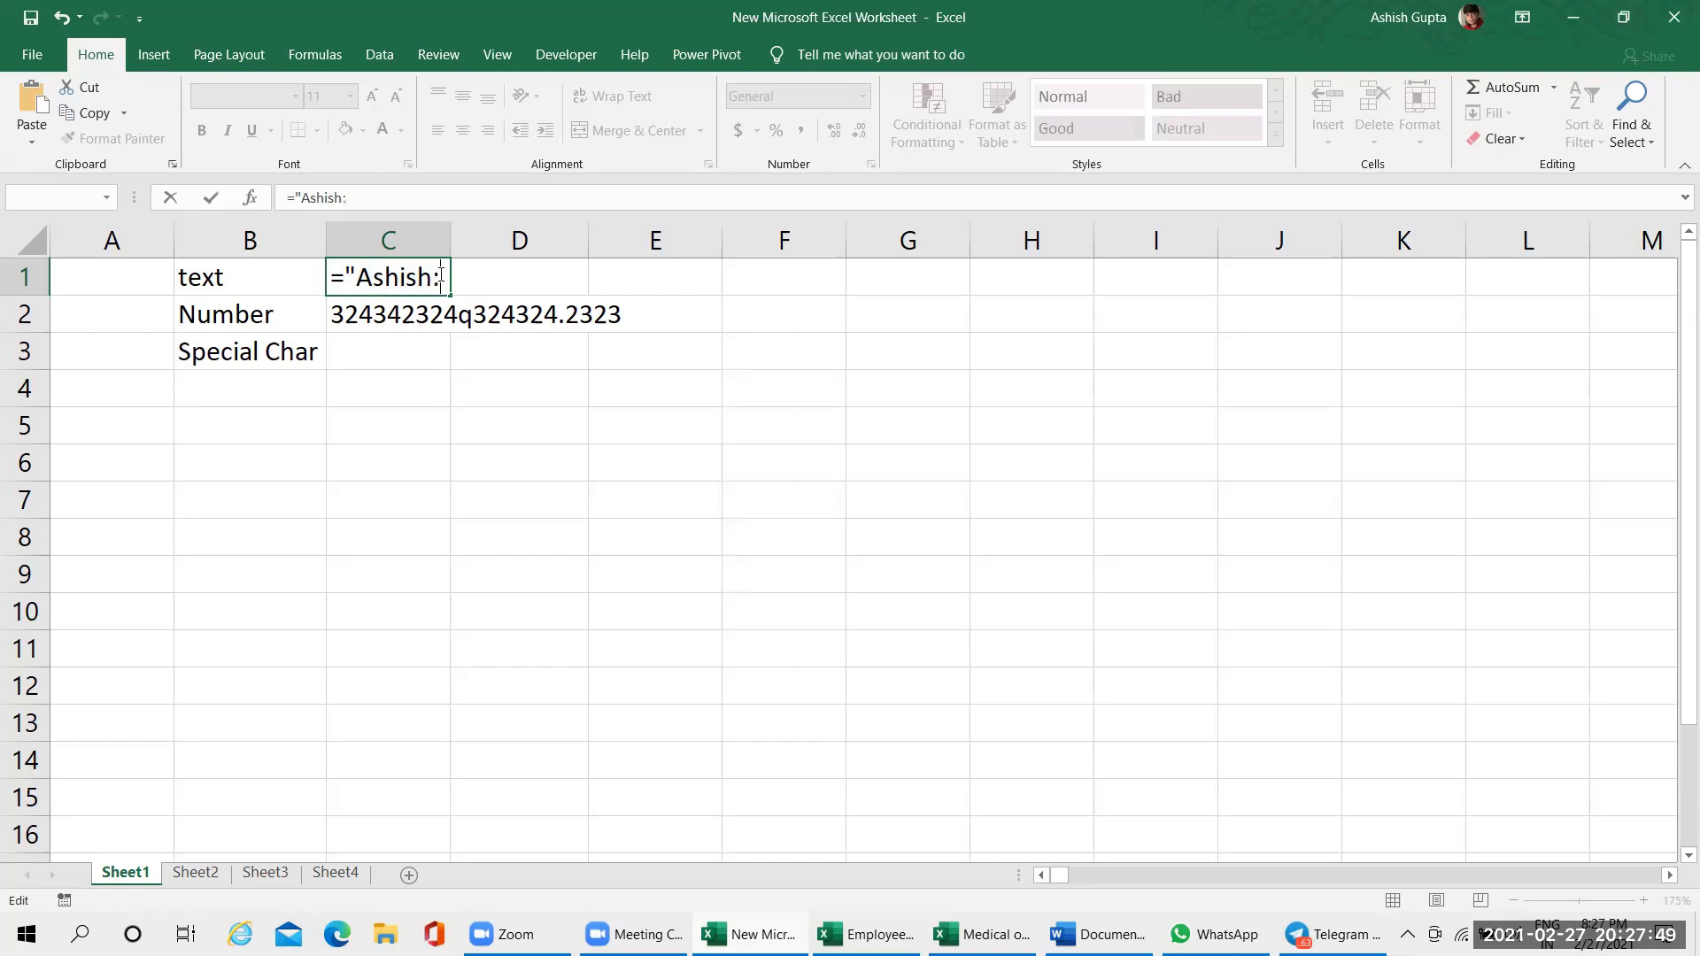
type("\"")
key("Return")
Open the formula in cell C1 and highlight the text inside it, including its quotation marks
left_click(443, 278)
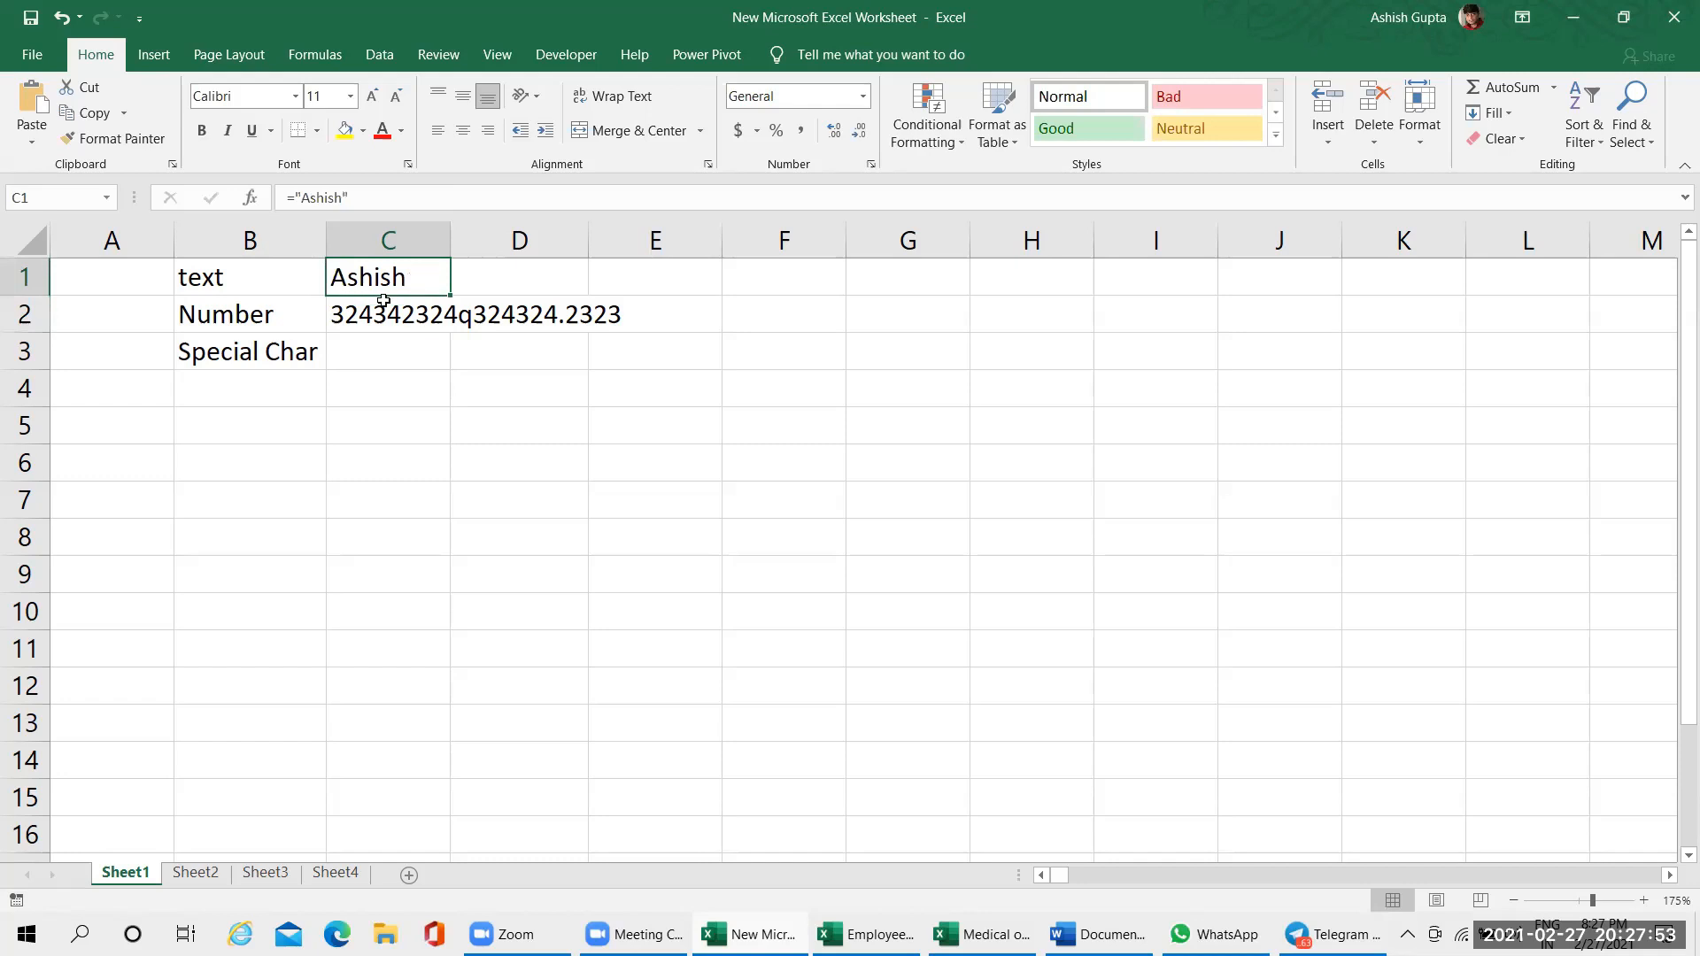
double_click(426, 281)
left_click_drag(343, 277, 453, 269)
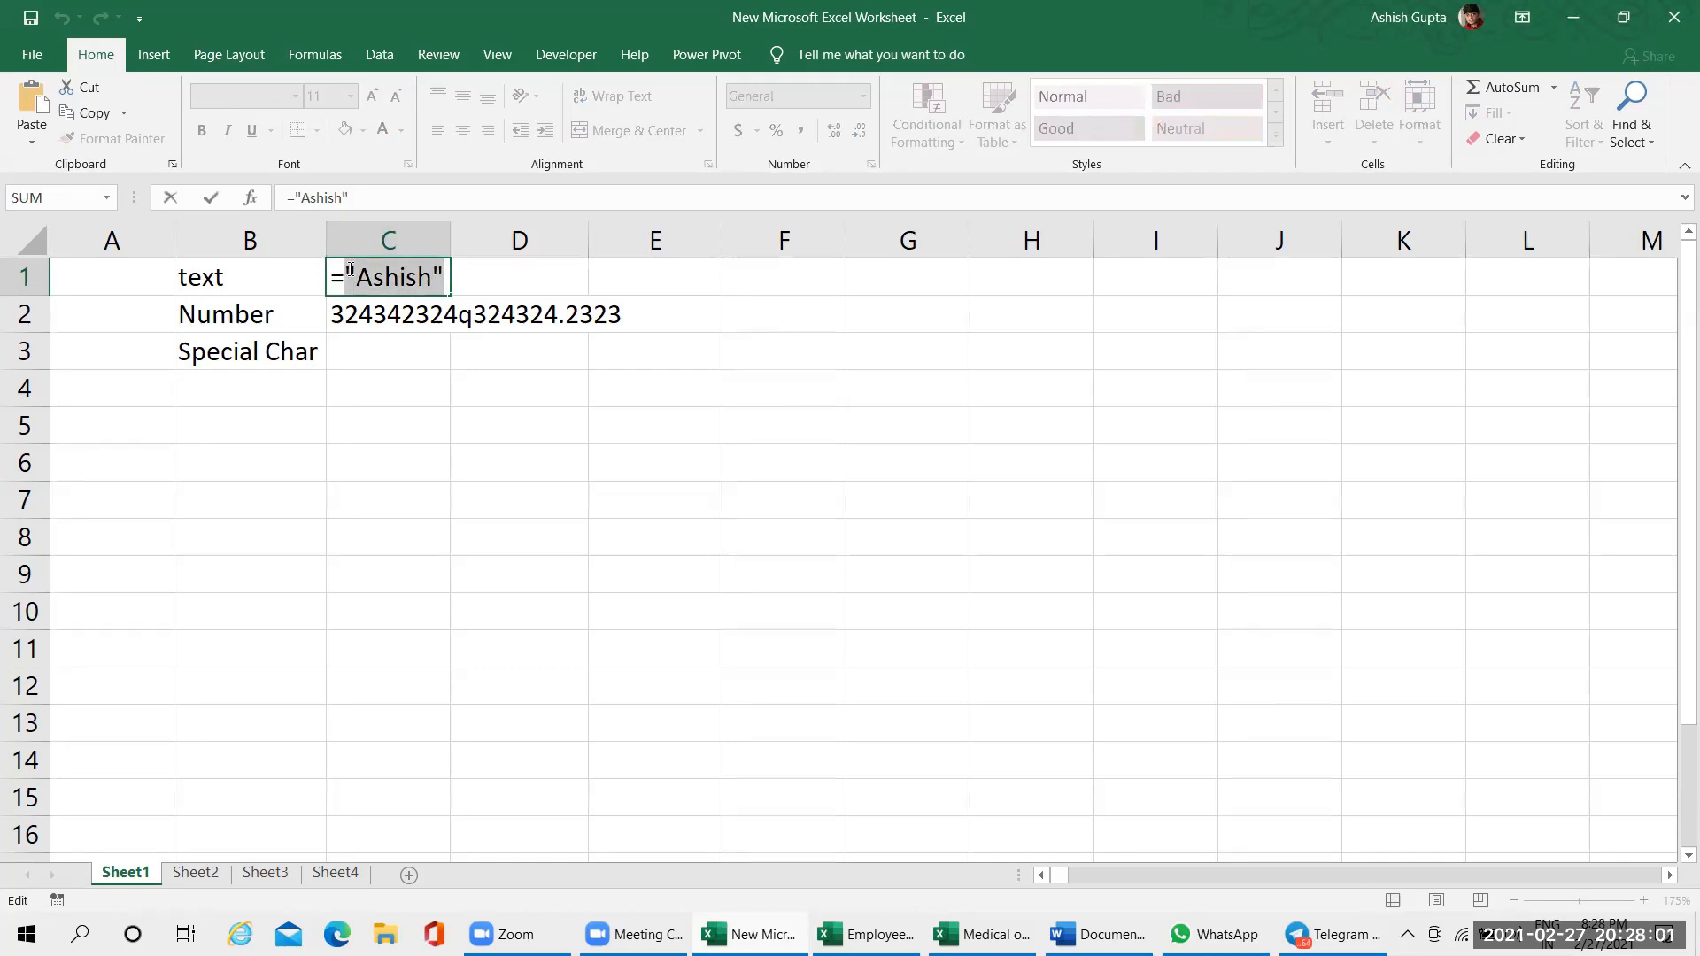
Enter the same first name in lowercase as plain text in cell C3, without a formula
left_click(423, 352)
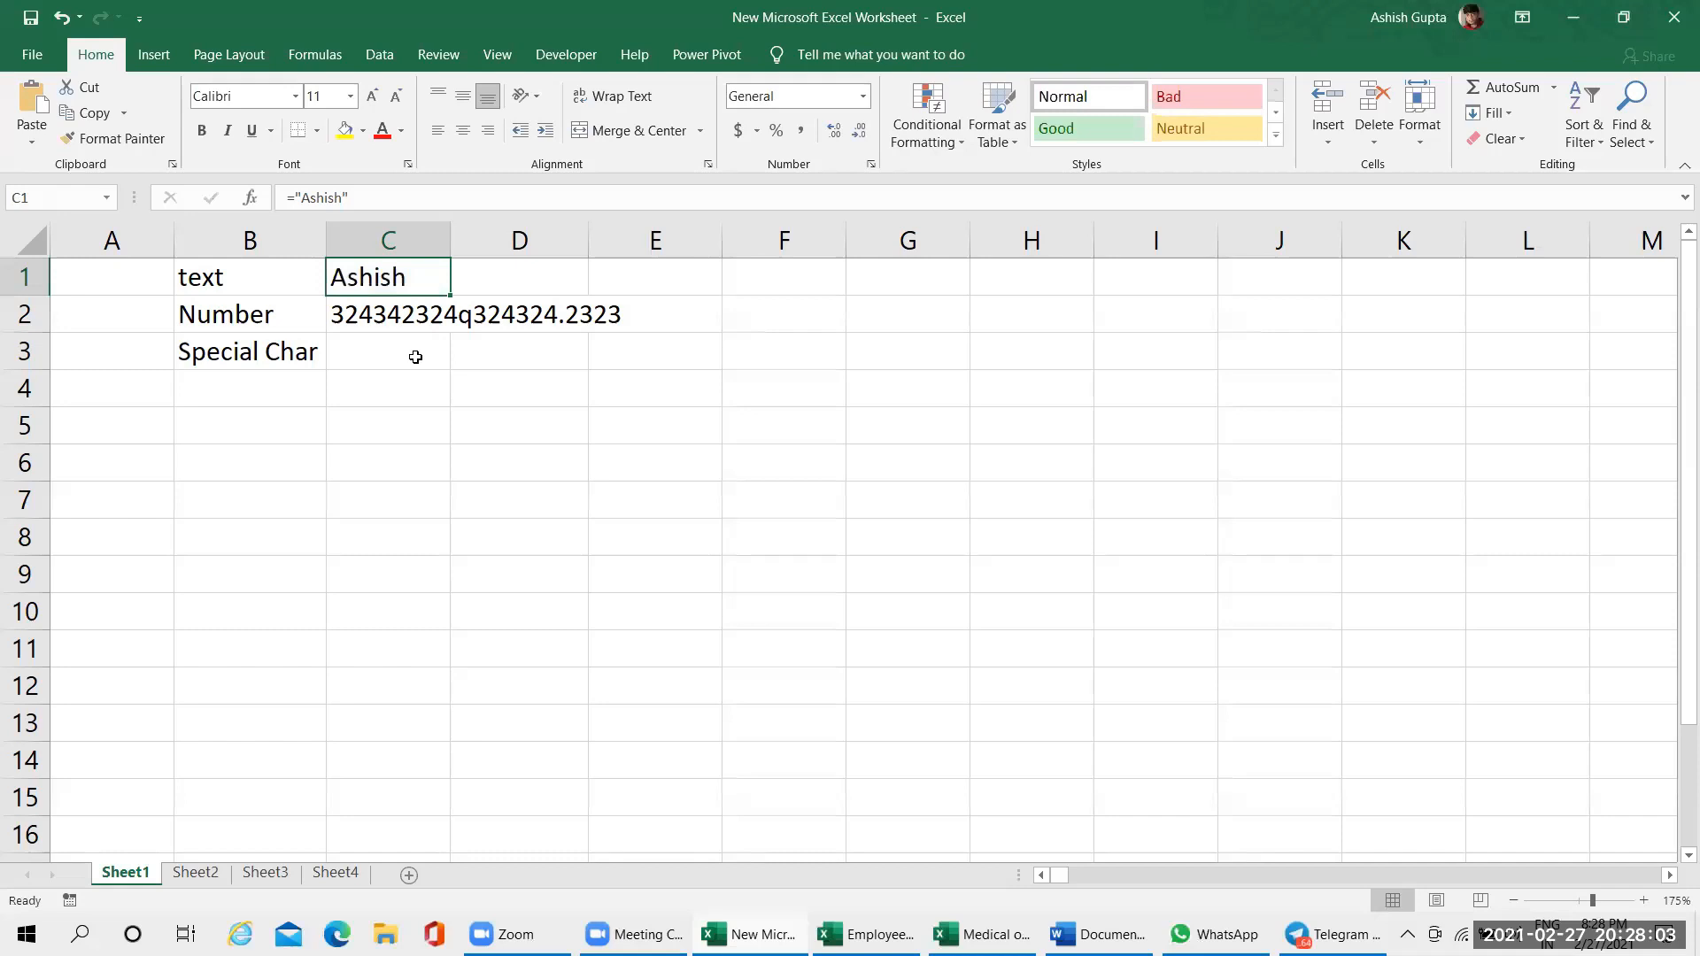
type("ashish")
key("Return")
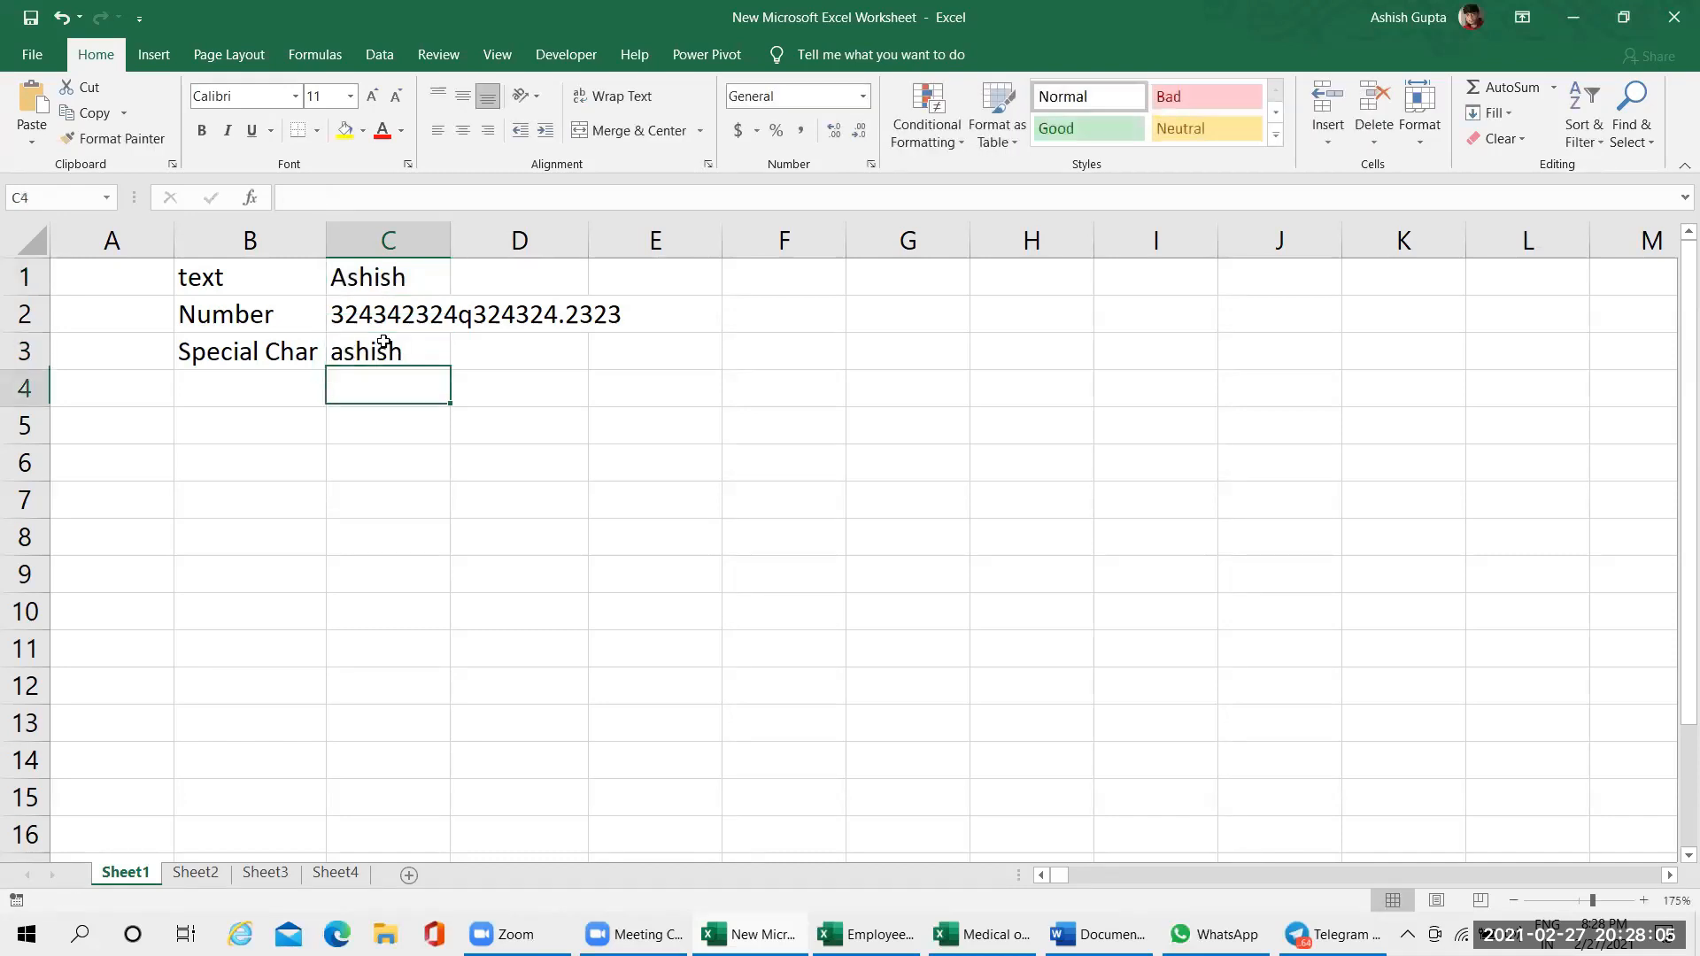
Compare the plain text in cell C3 with the formula in C1, highlighting the formula's quoted part
left_click(405, 351)
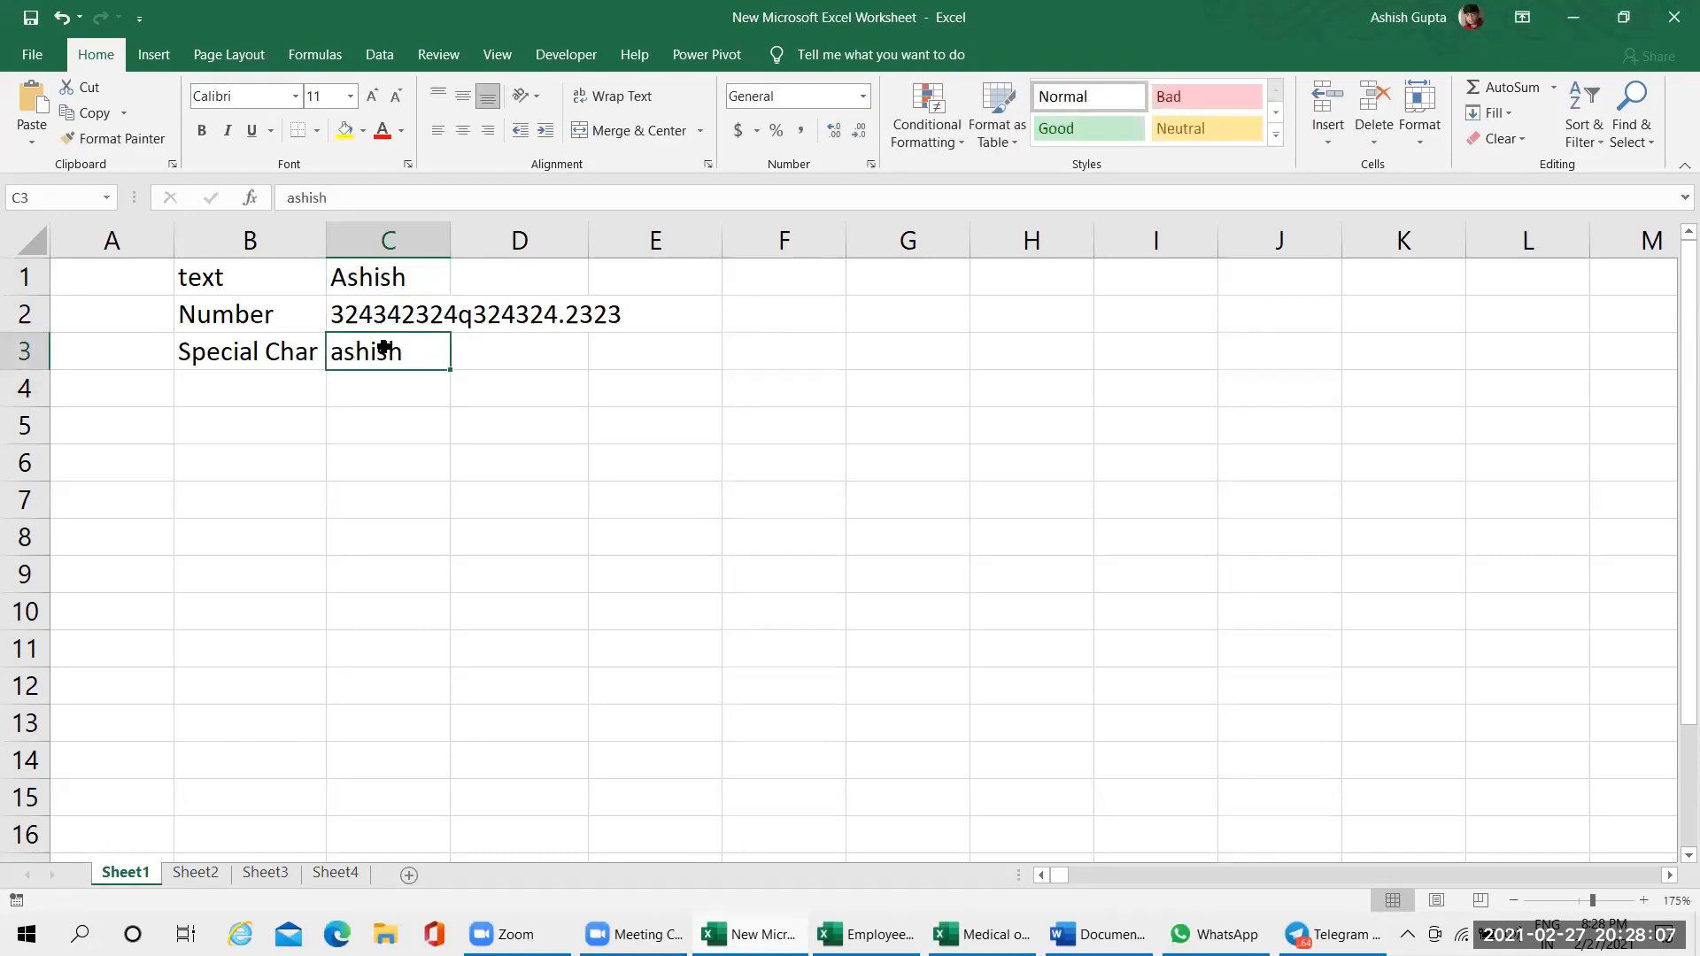
left_click(397, 279)
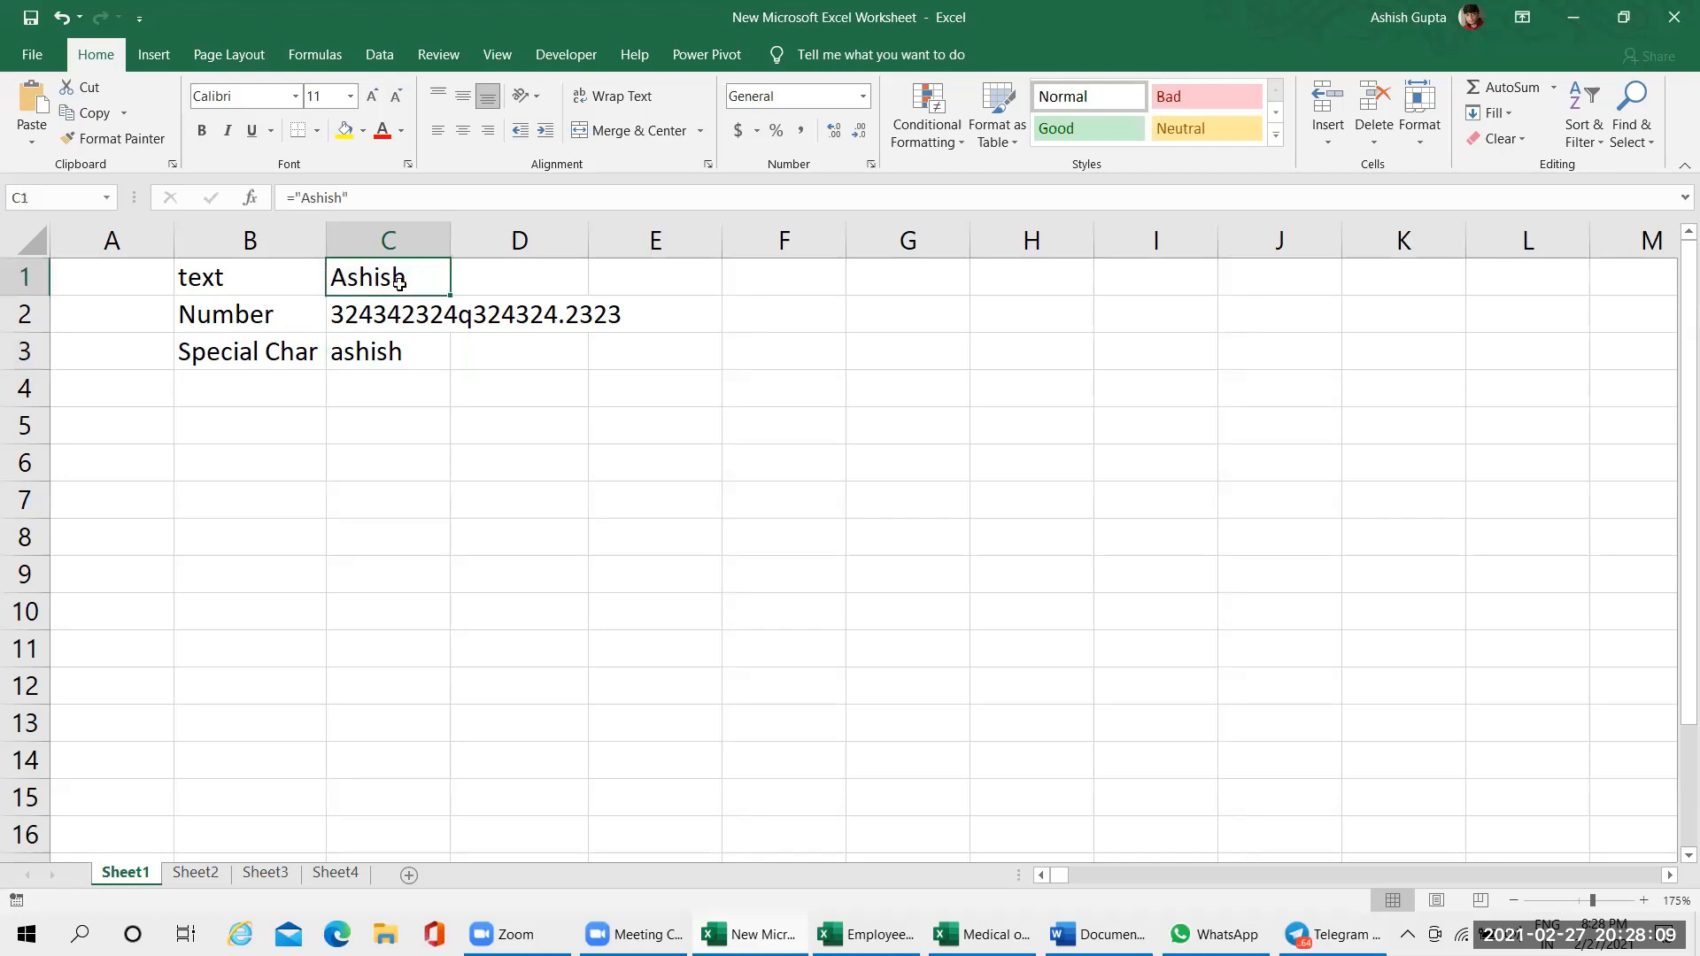
double_click(401, 281)
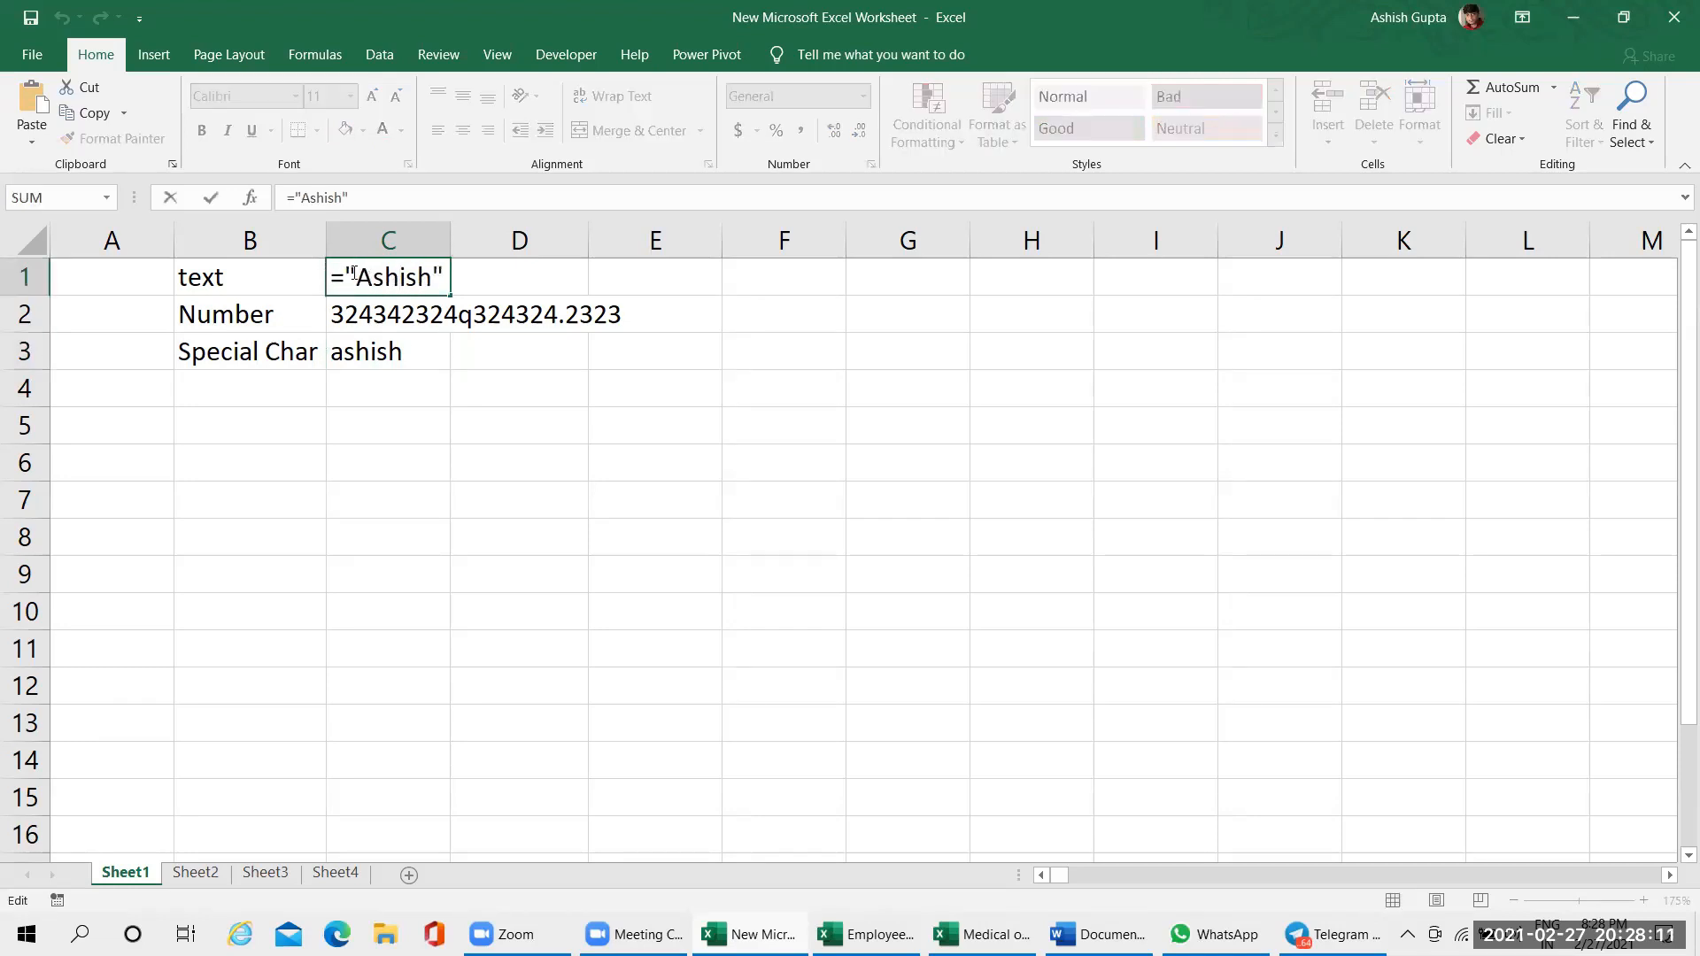
left_click_drag(448, 278, 348, 278)
key("Escape")
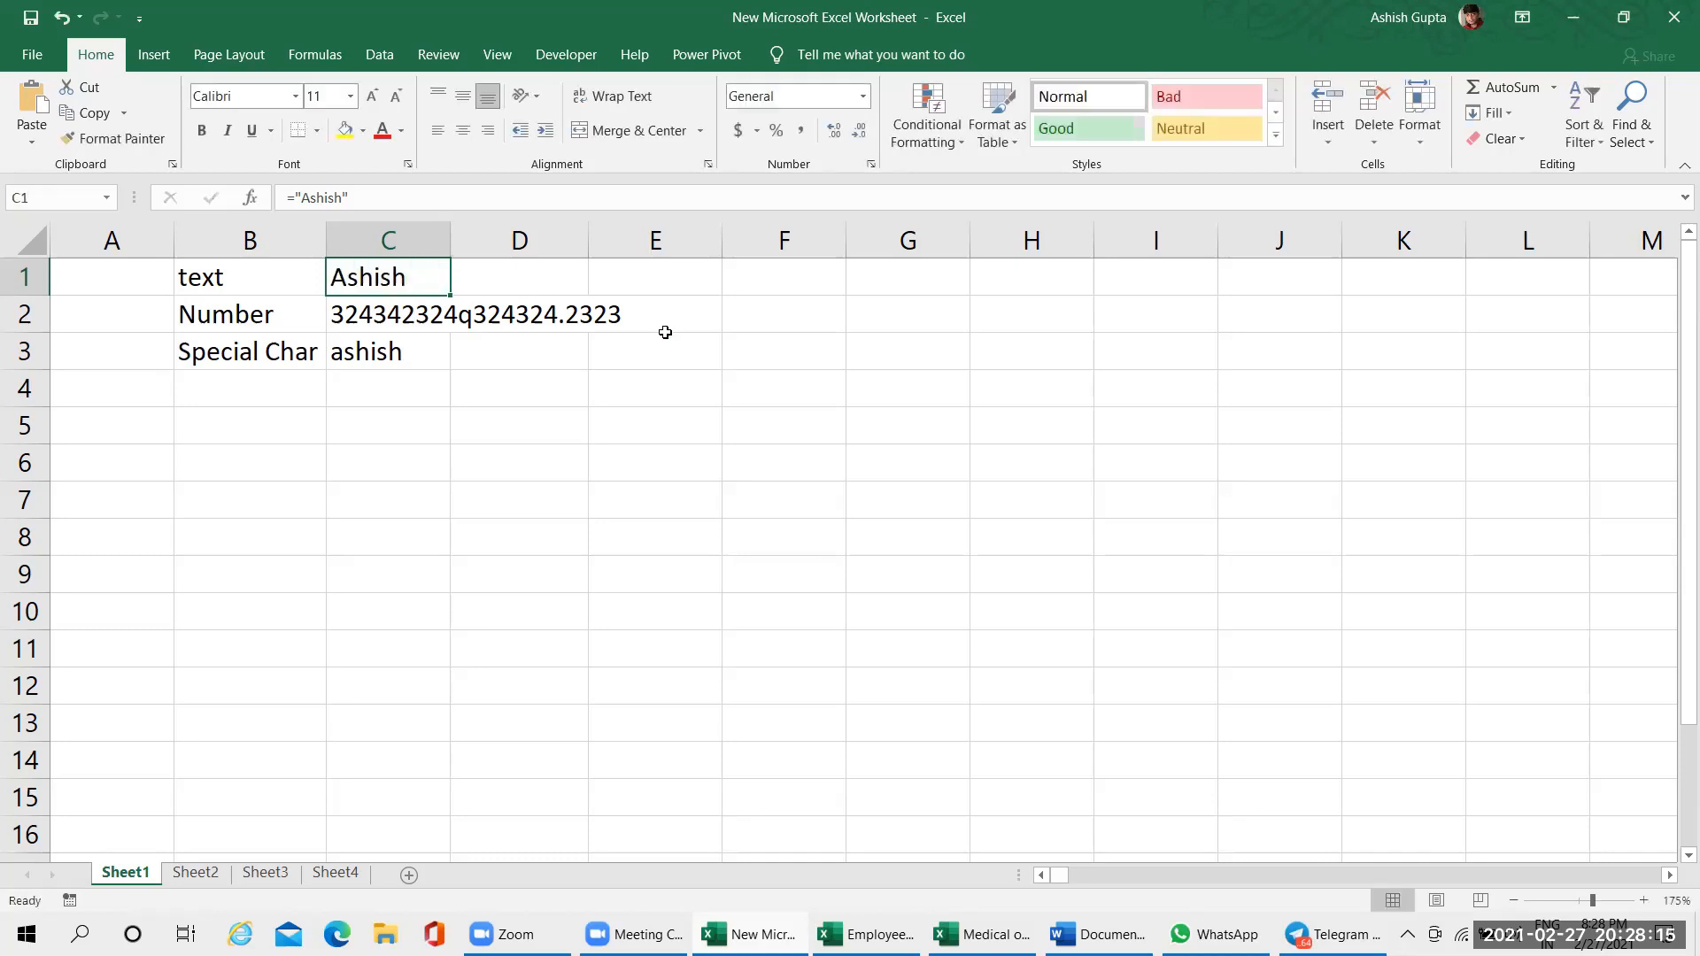
Enter the first name as plain text in cell F2 and fill it down to F9
left_click(820, 326)
type("Ashish")
key("Return")
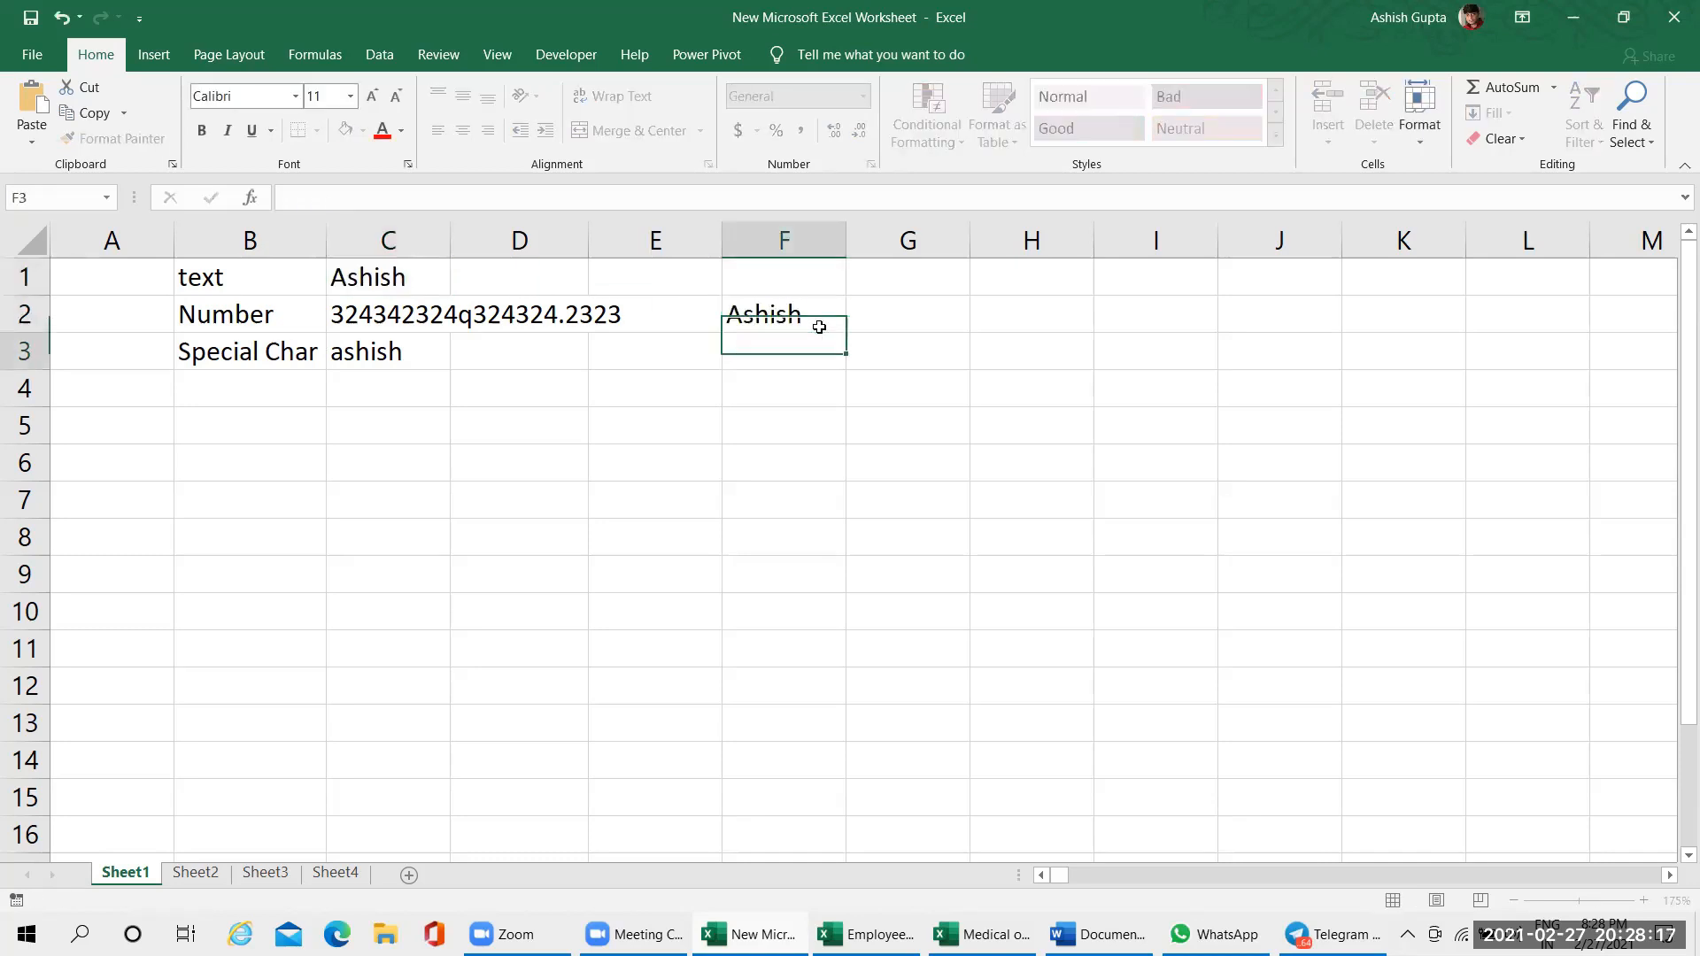
left_click(823, 327)
left_click_drag(842, 331, 861, 584)
left_click(792, 320)
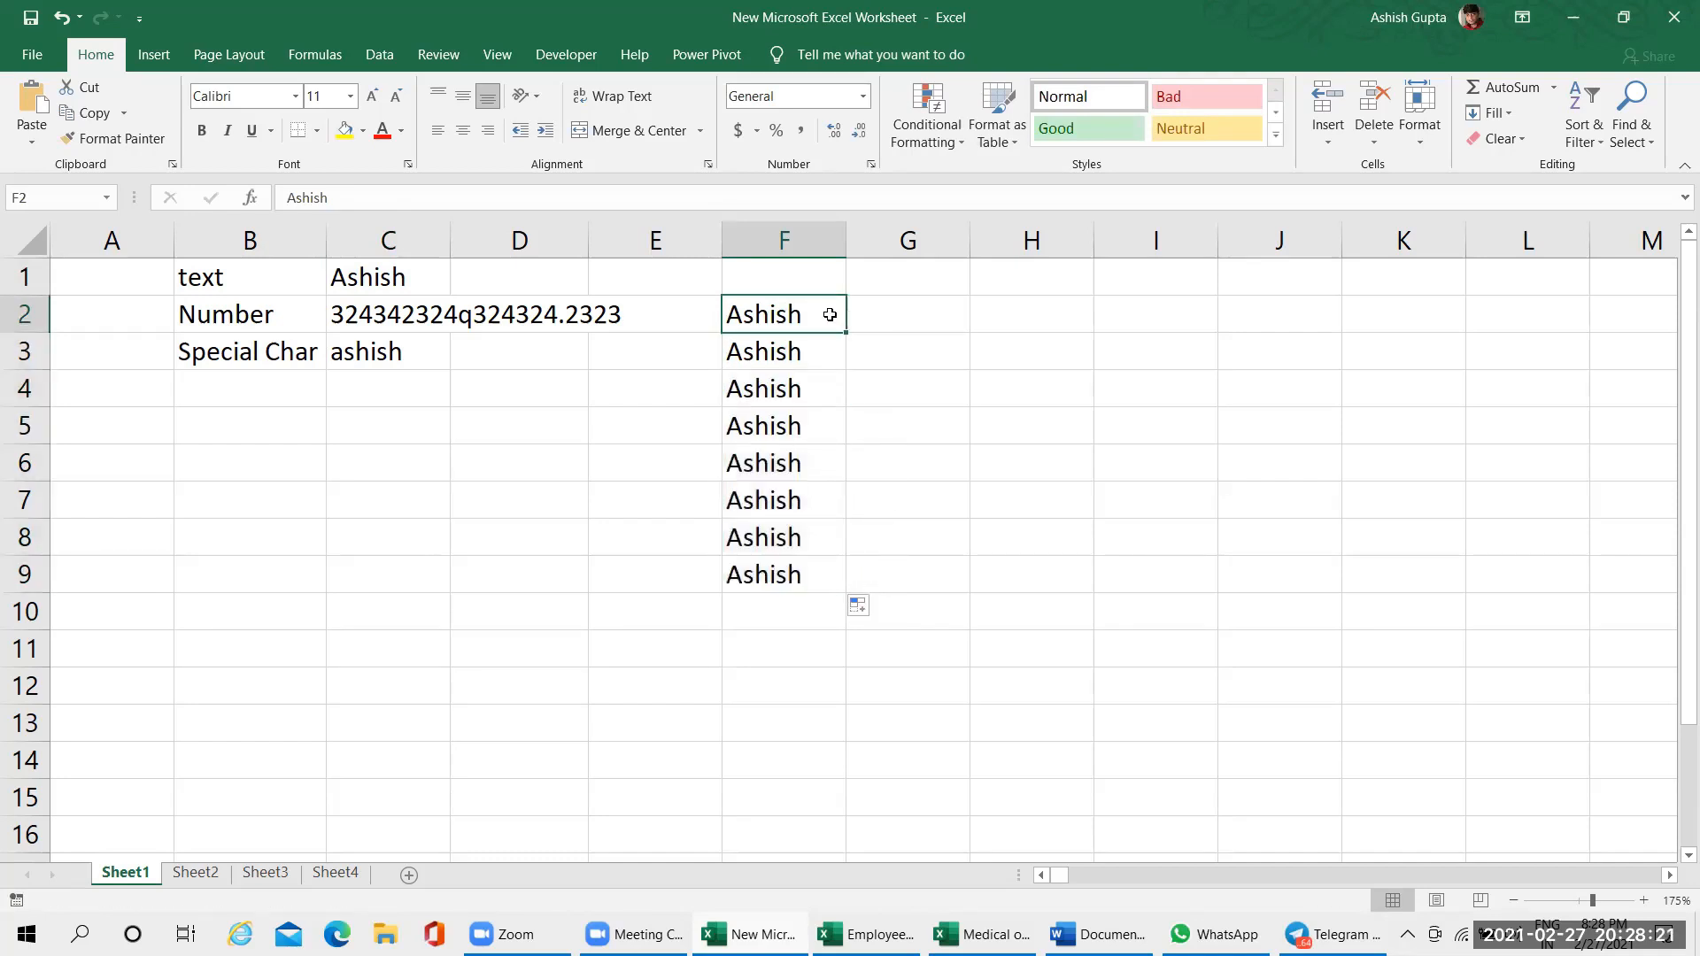
Enter the formula =LEN(F2) in cell G2 and check which cell it references
left_click(913, 317)
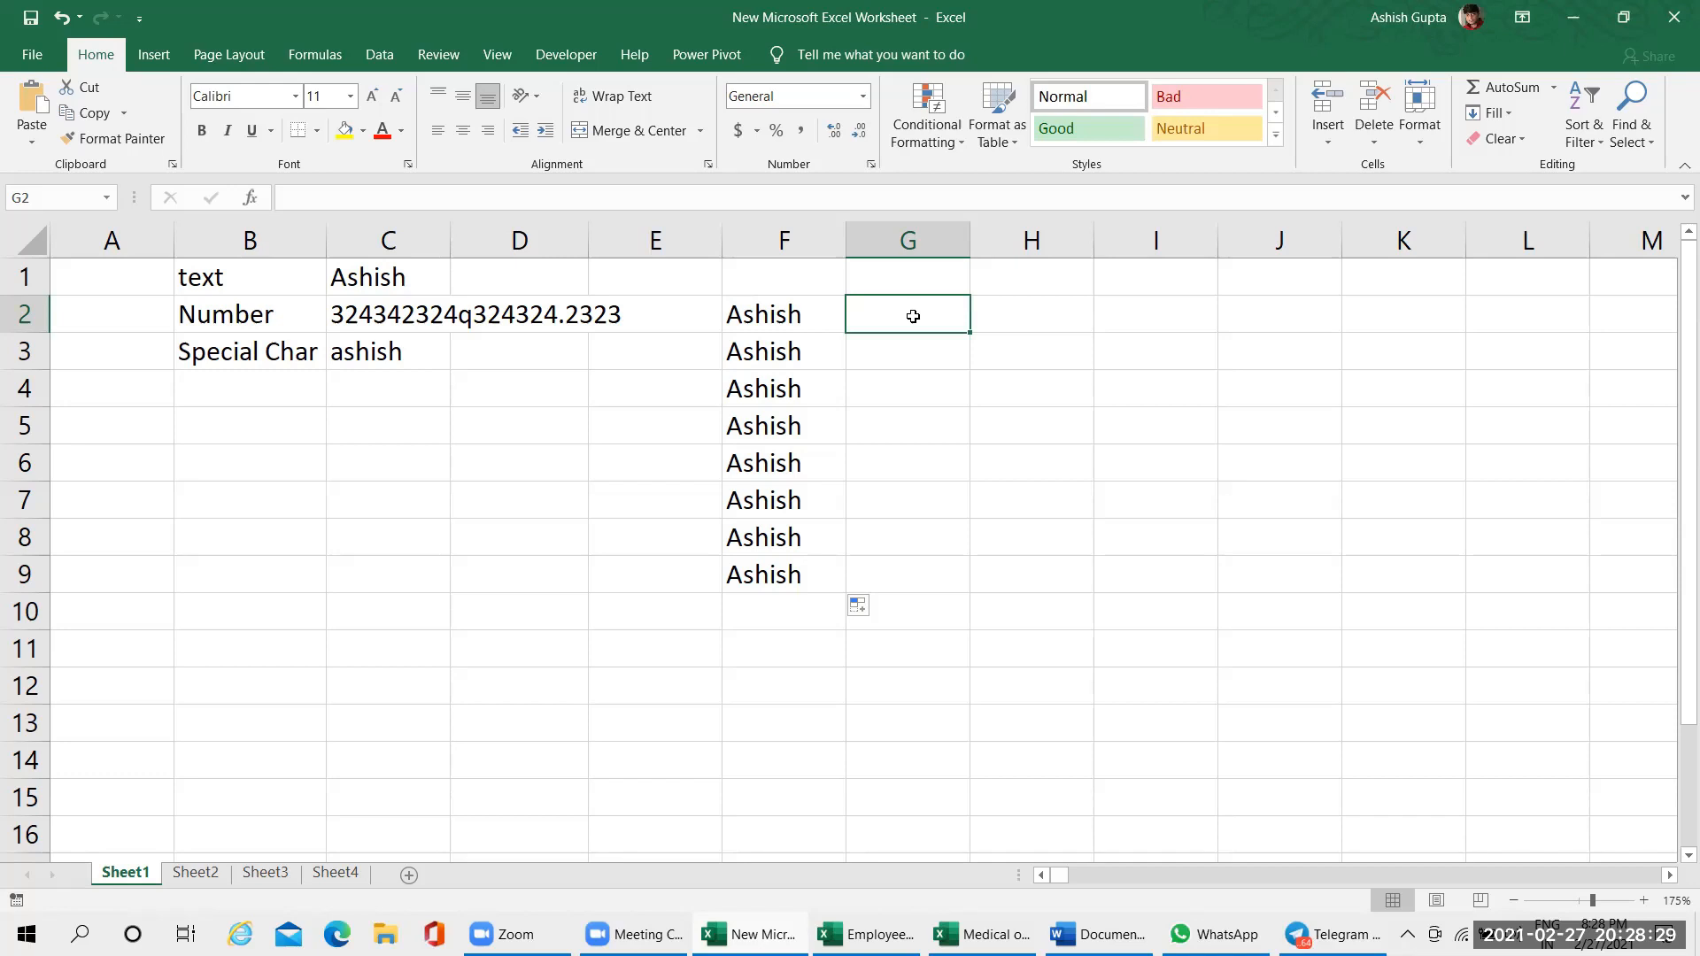
type("=len")
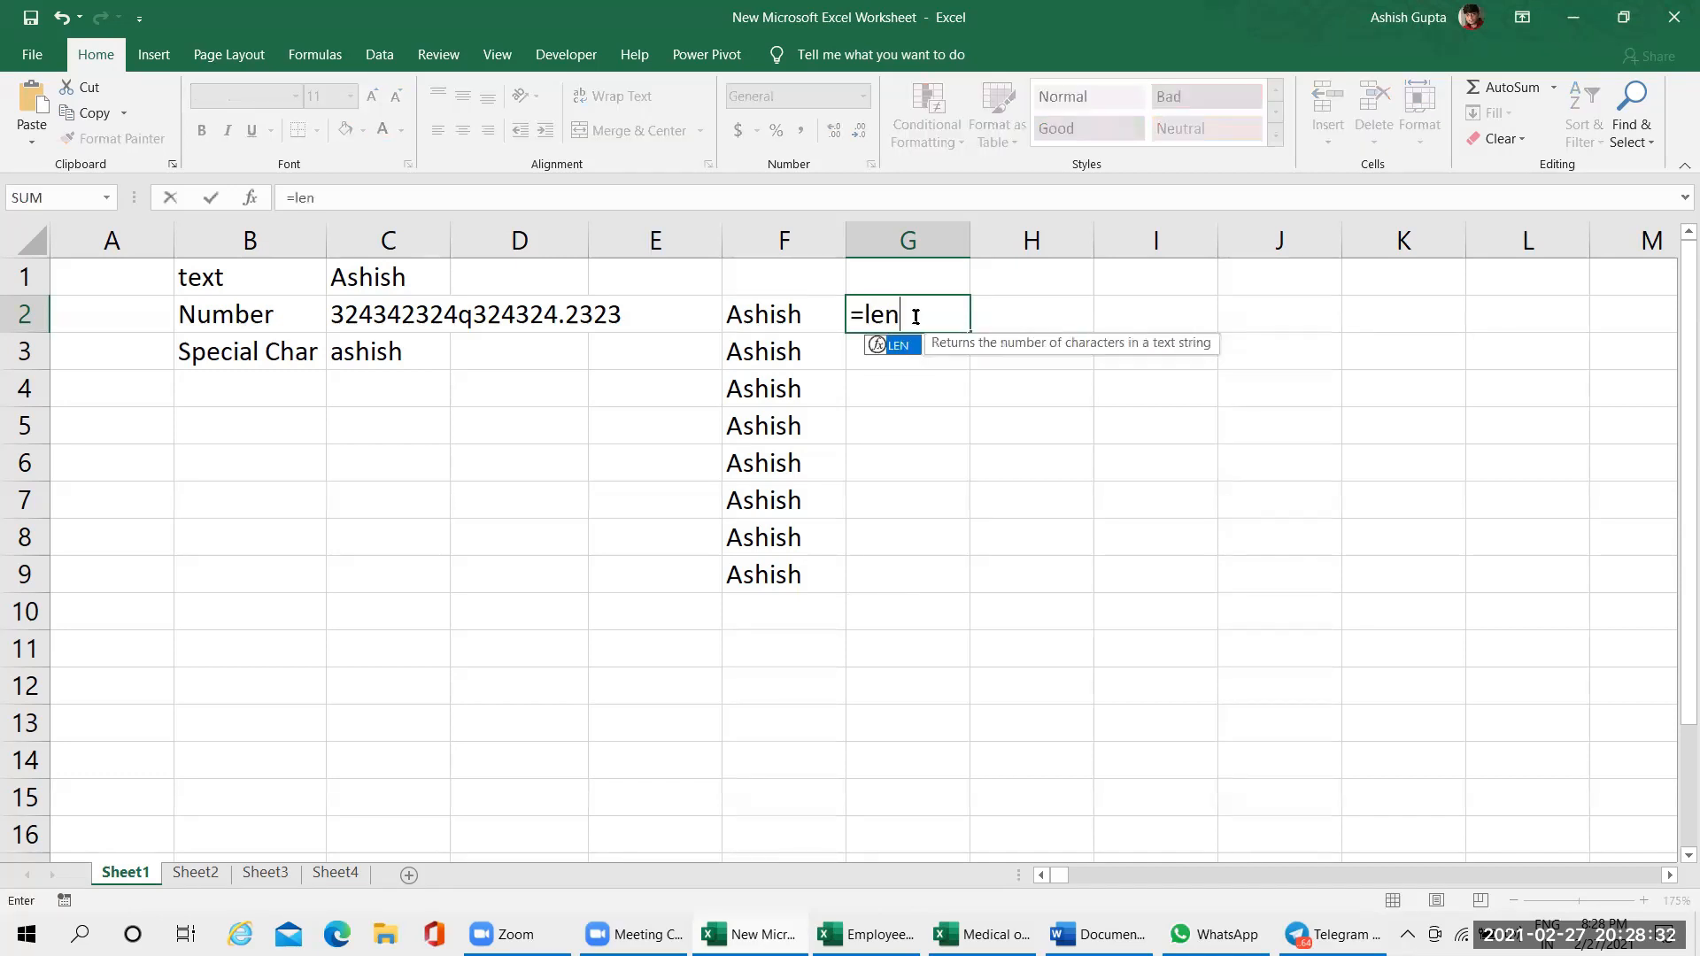
key("Tab")
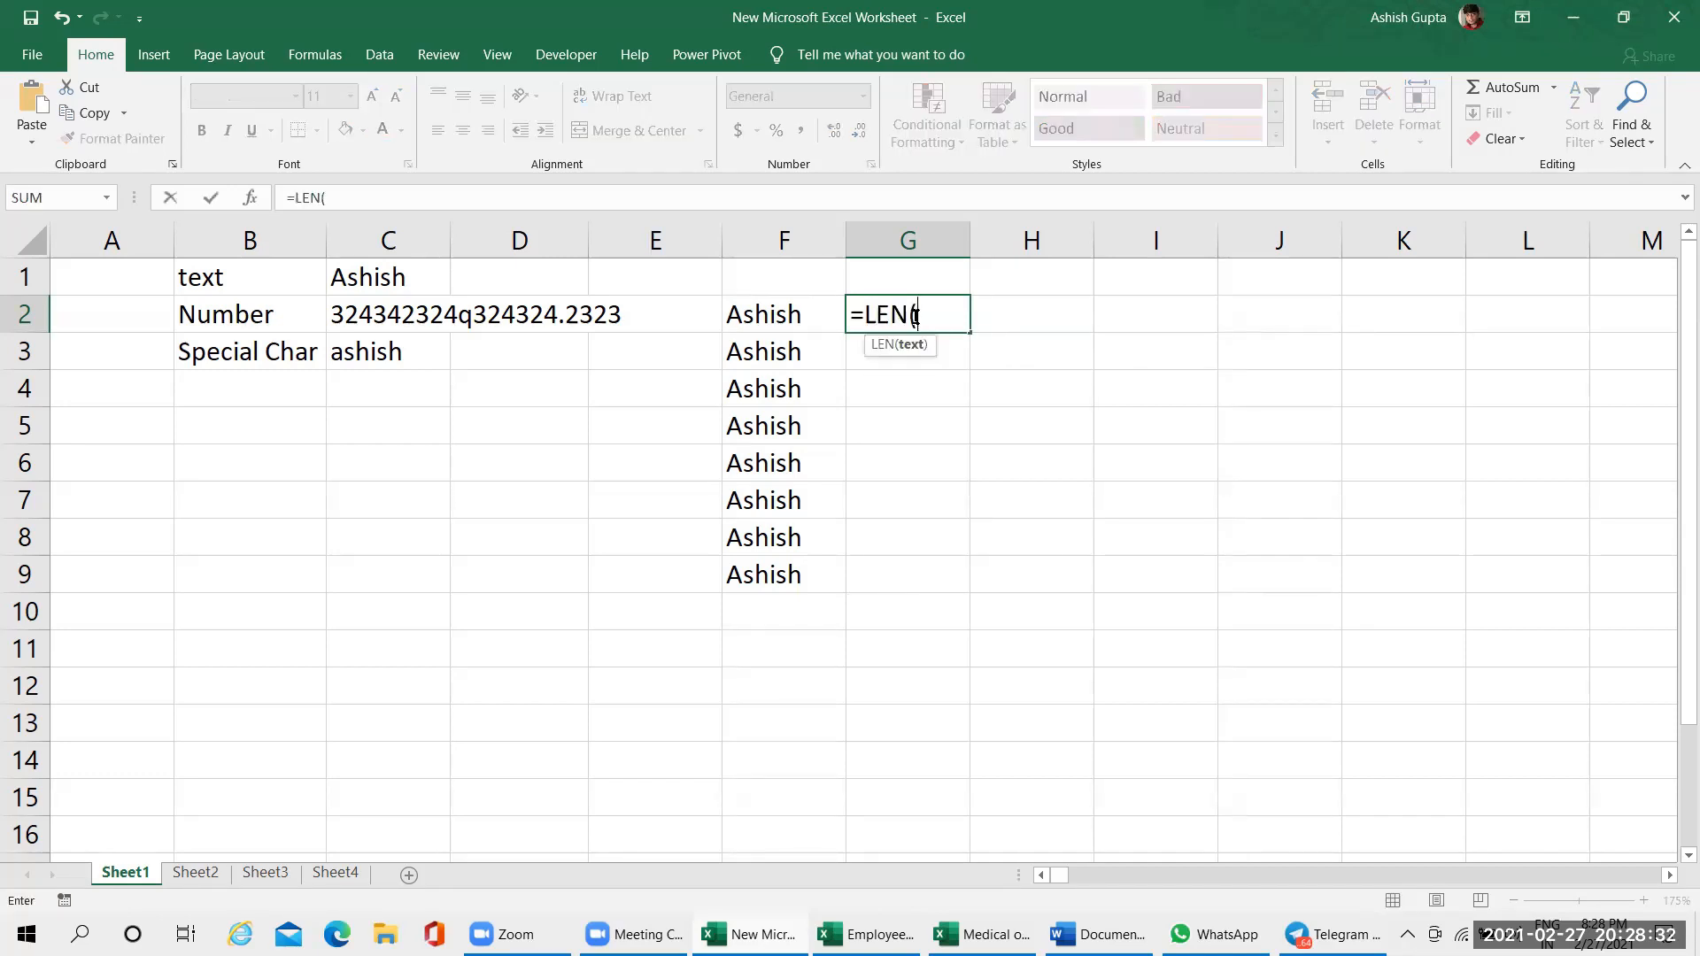
left_click(808, 325)
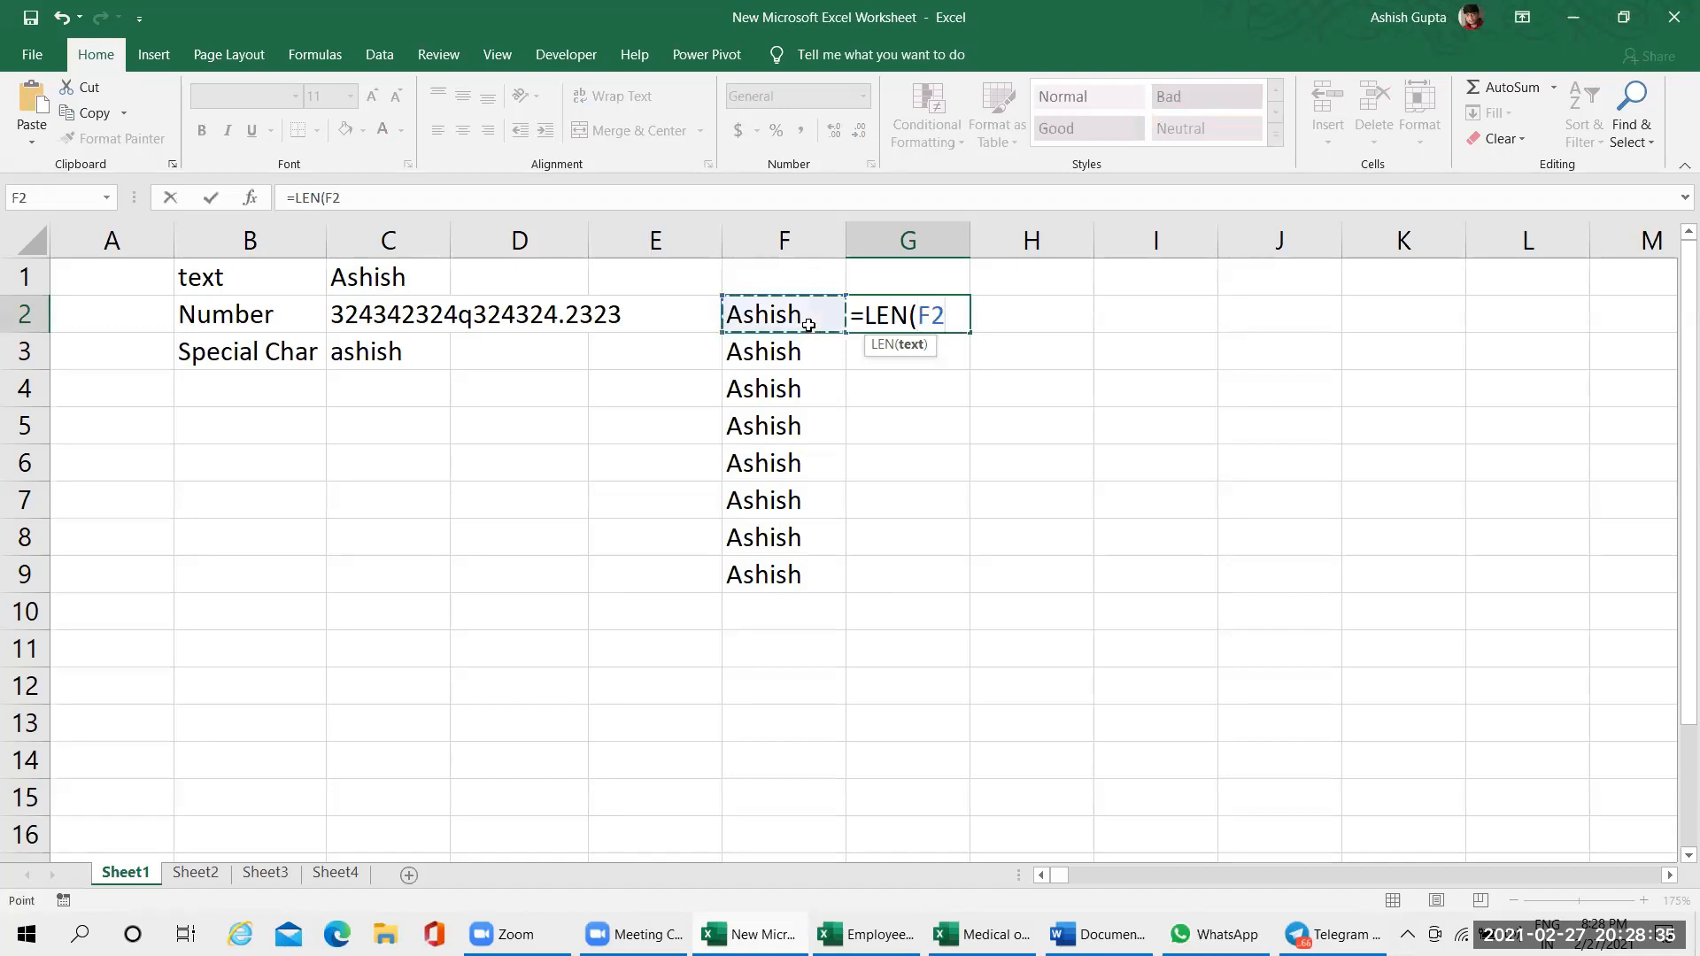
type(")")
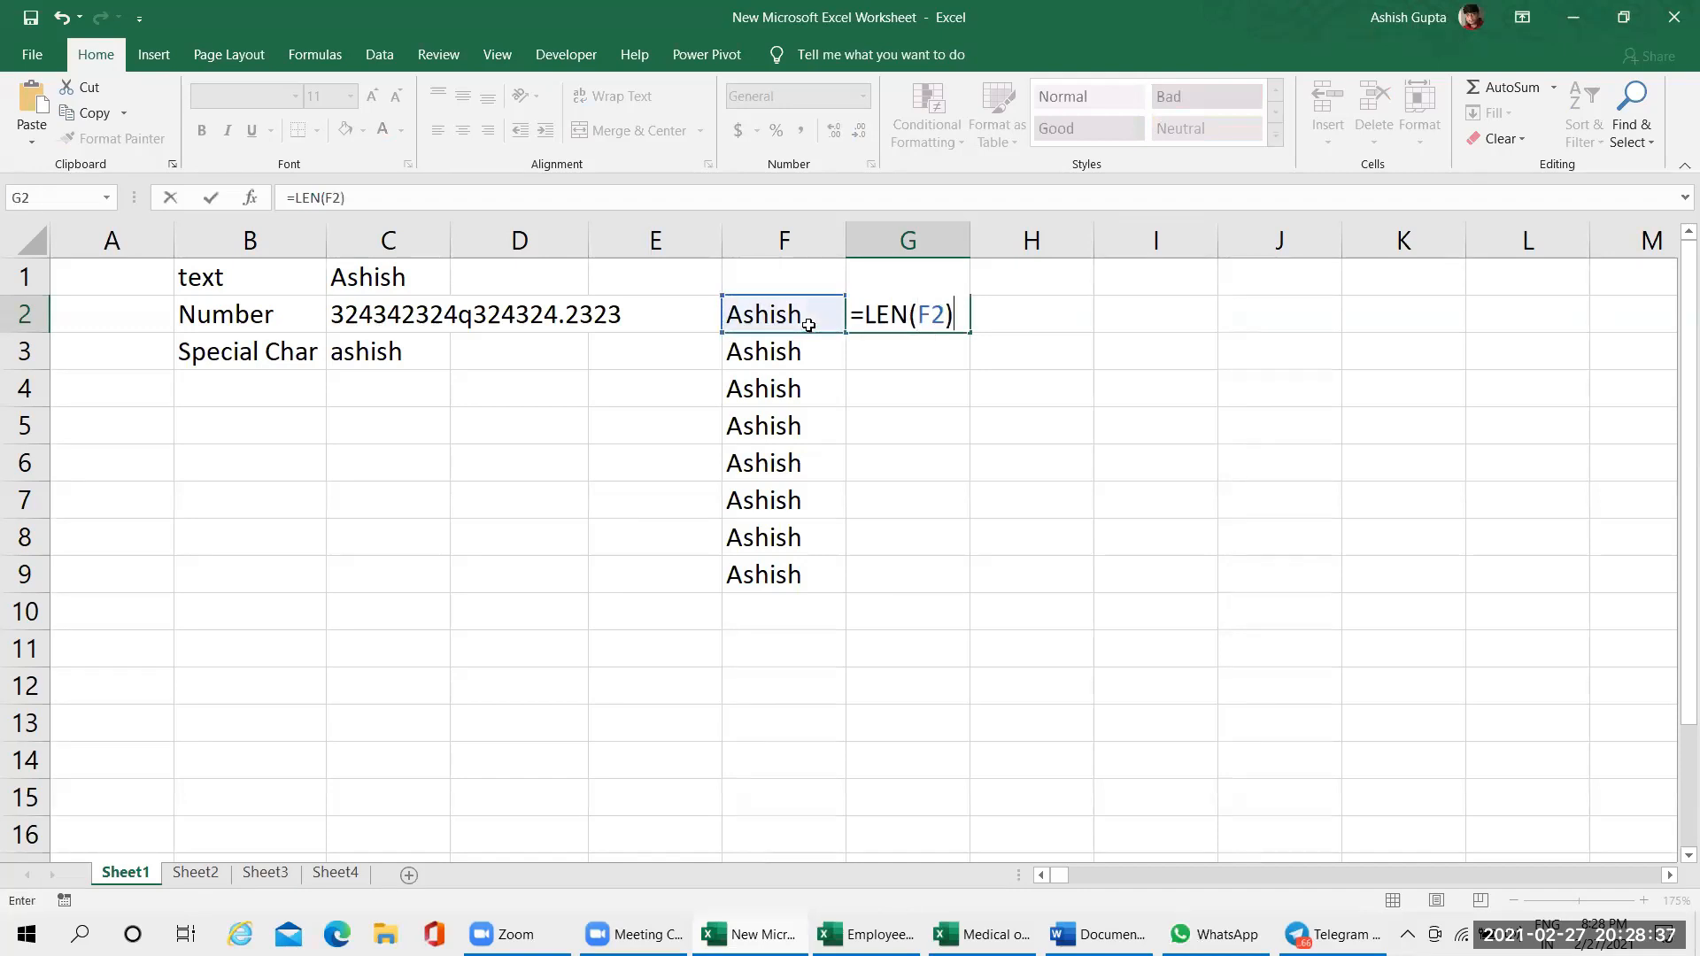
key("Return")
double_click(872, 316)
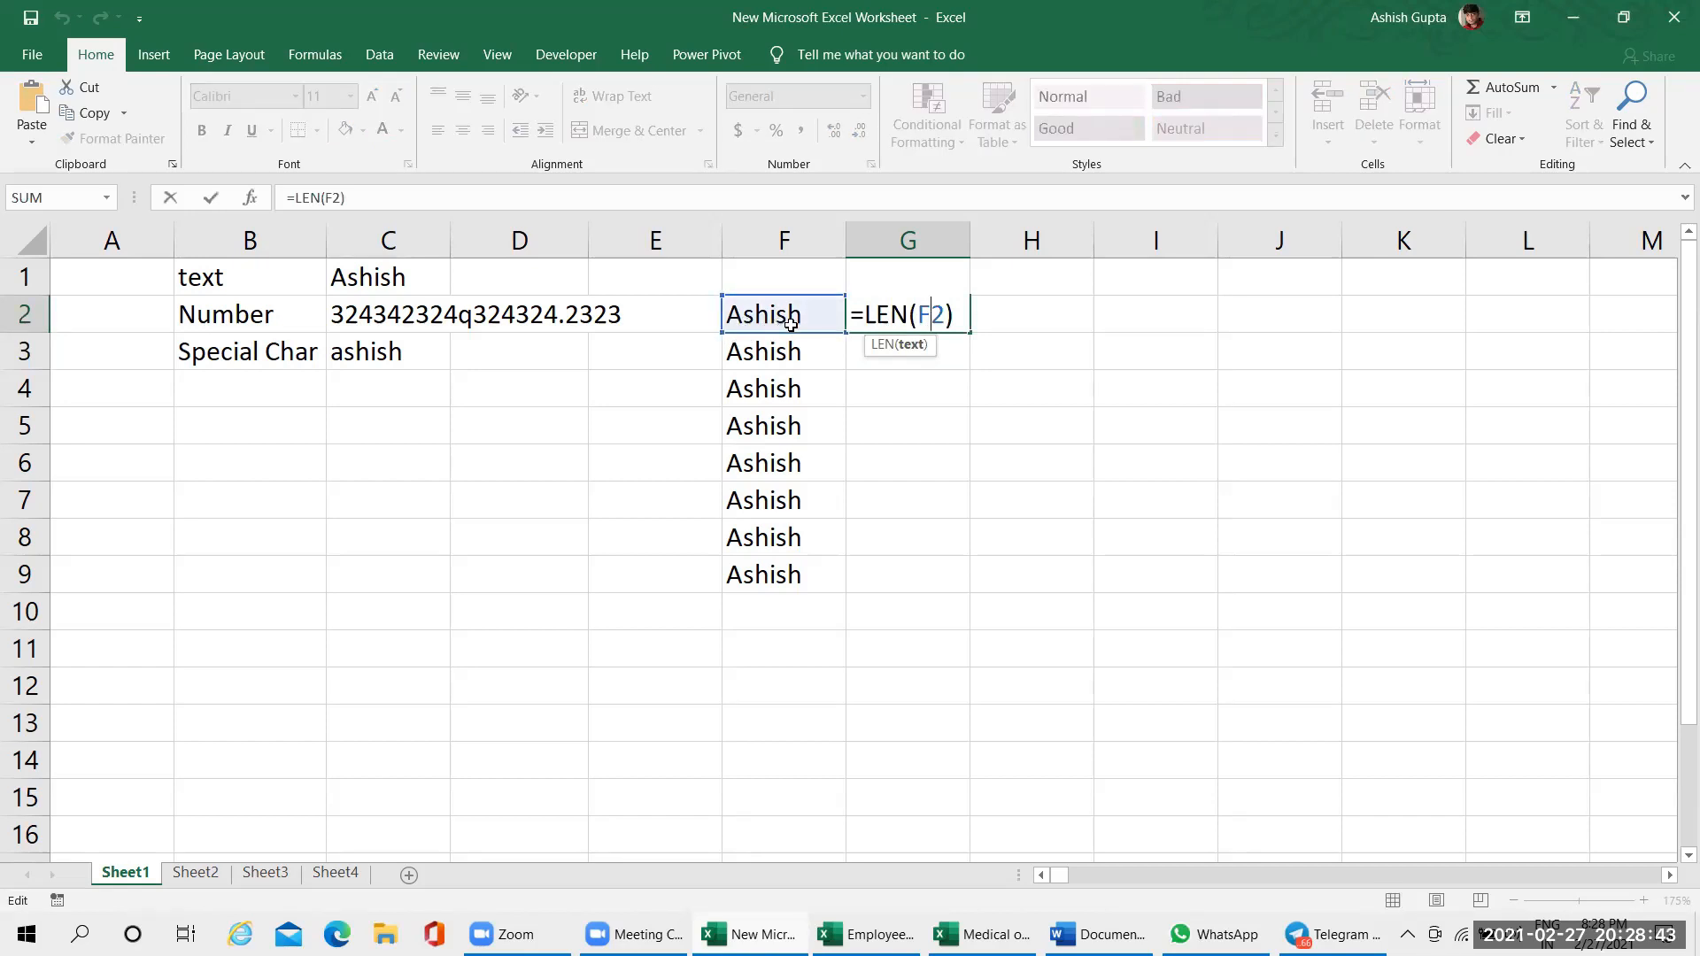
key("ctrl+Return")
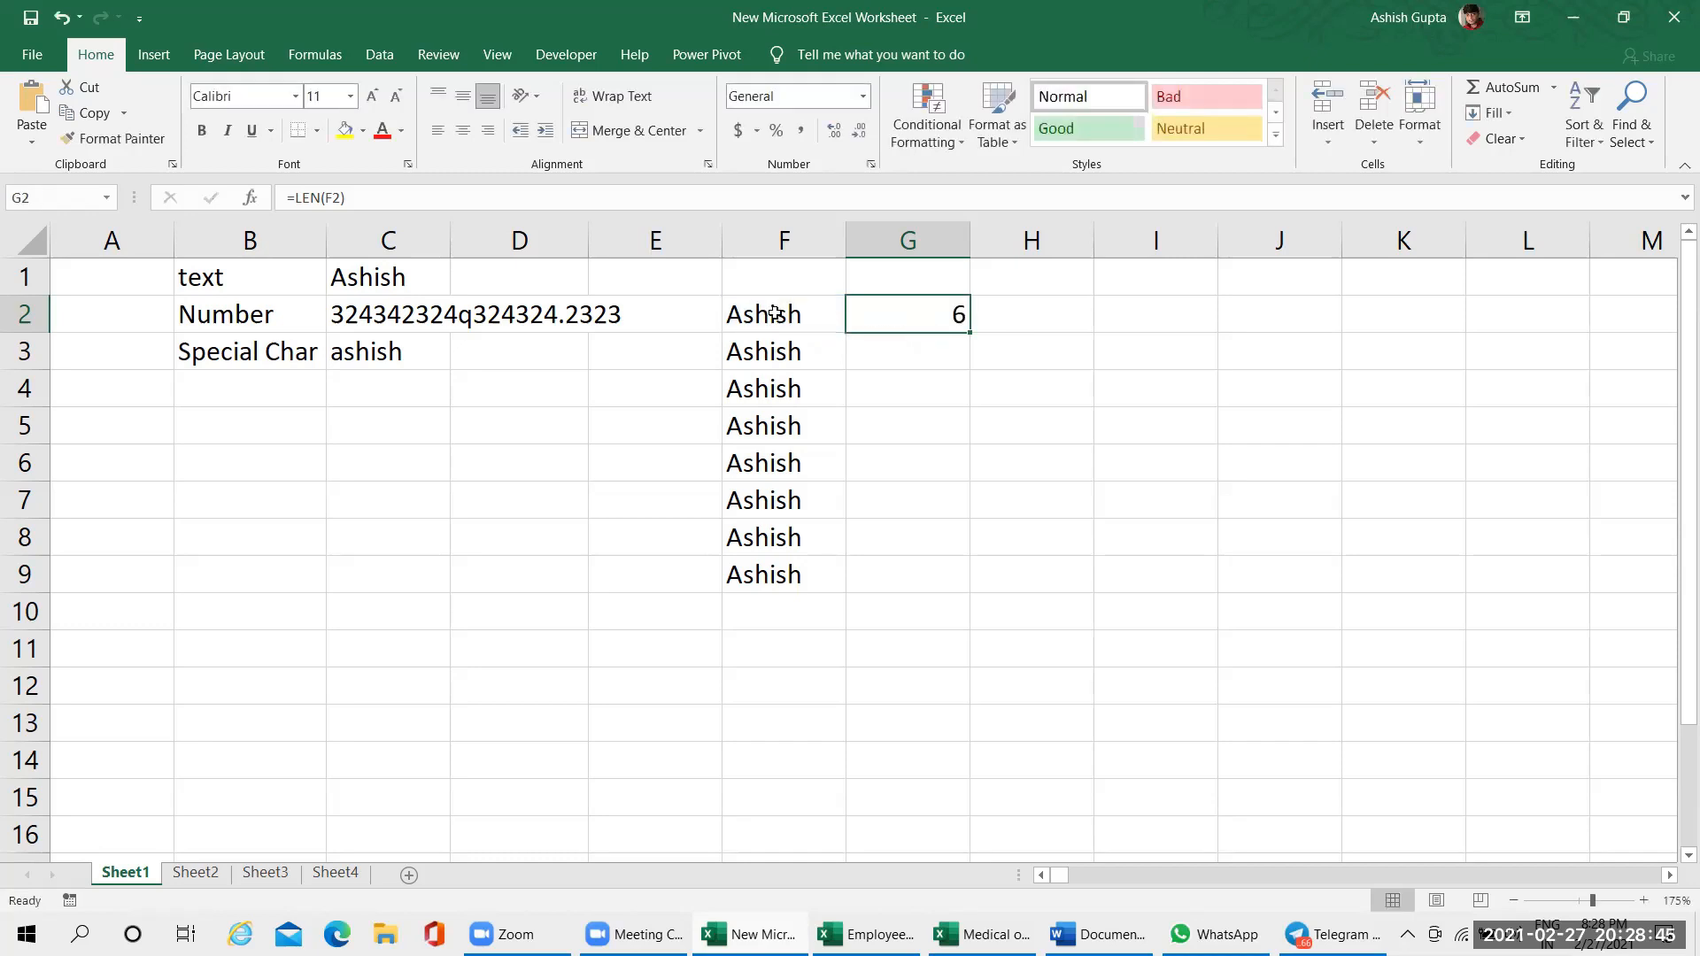
Enter a COUNTA formula in cell G3 that counts the filled cells in F2:F9
left_click(905, 343)
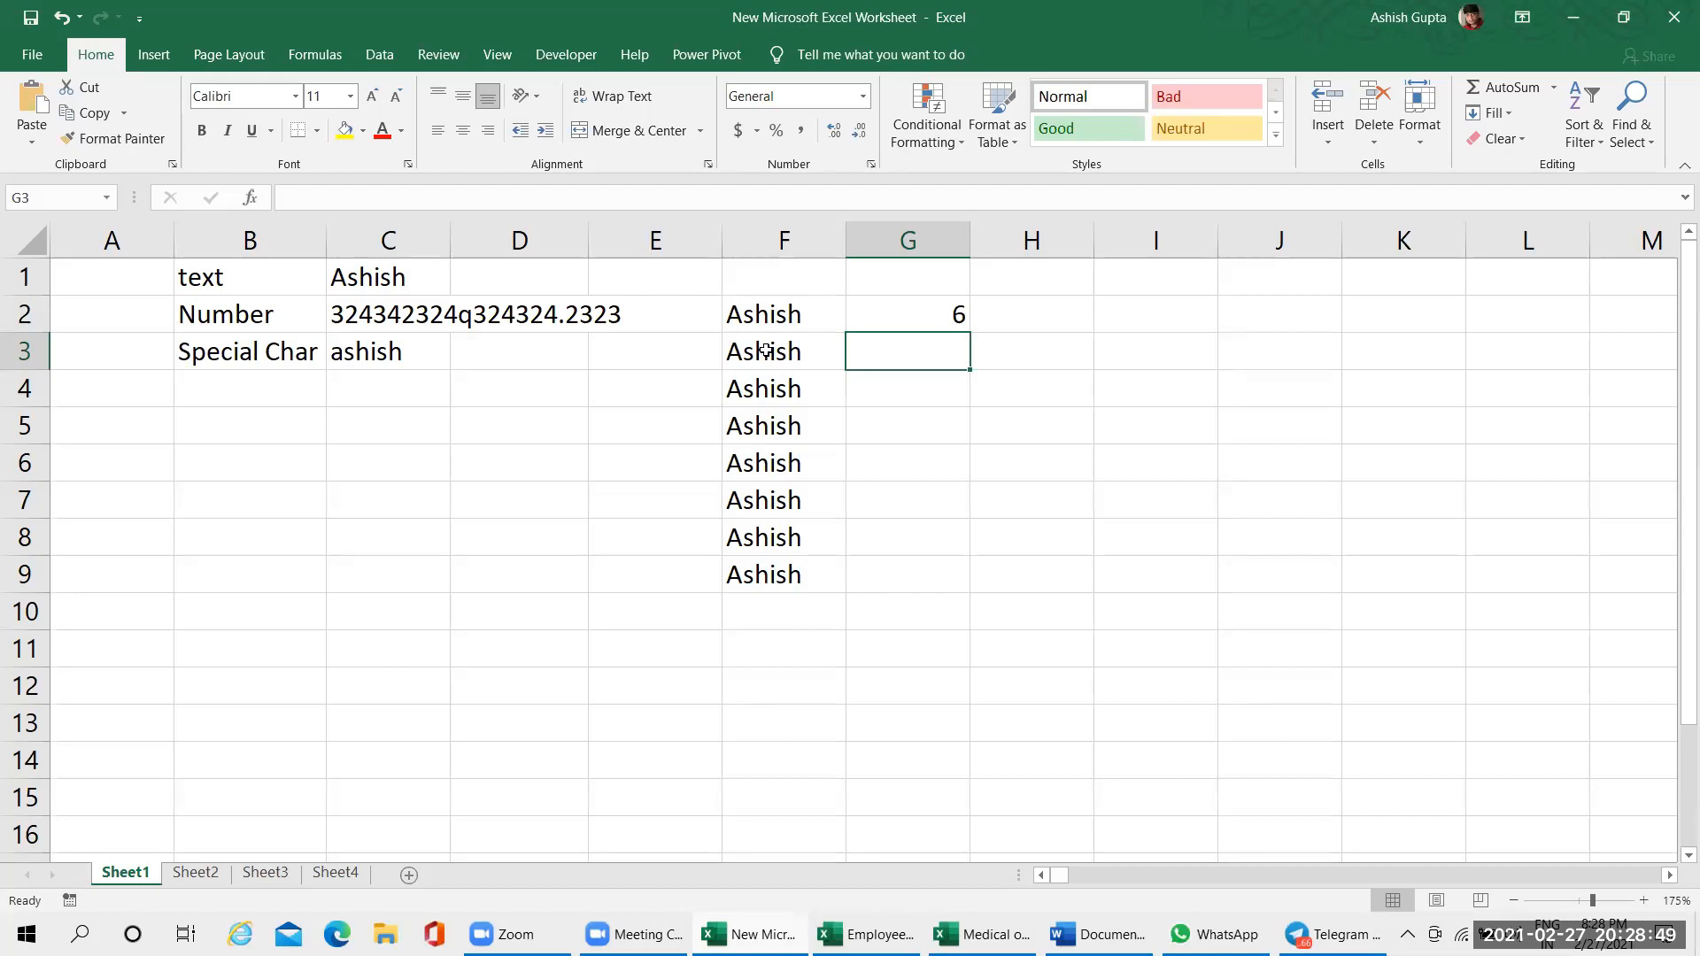
type("=count")
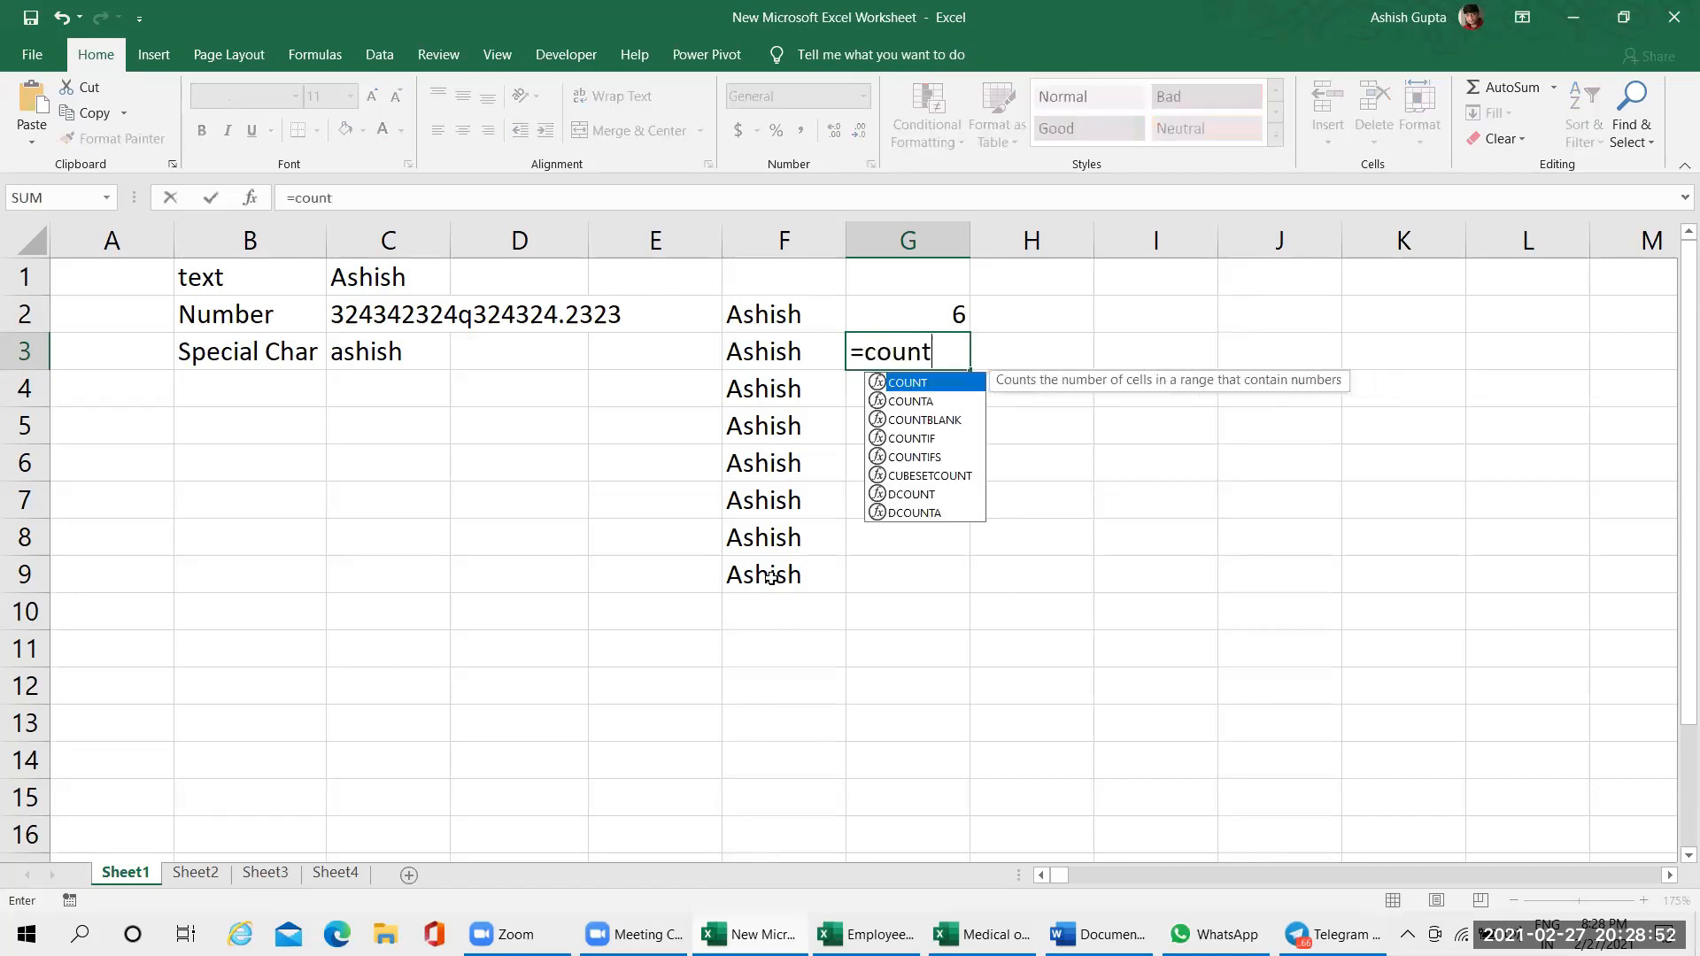
key("Tab")
key("BackSpace")
type("a")
key("Tab")
left_click_drag(801, 316, 796, 577)
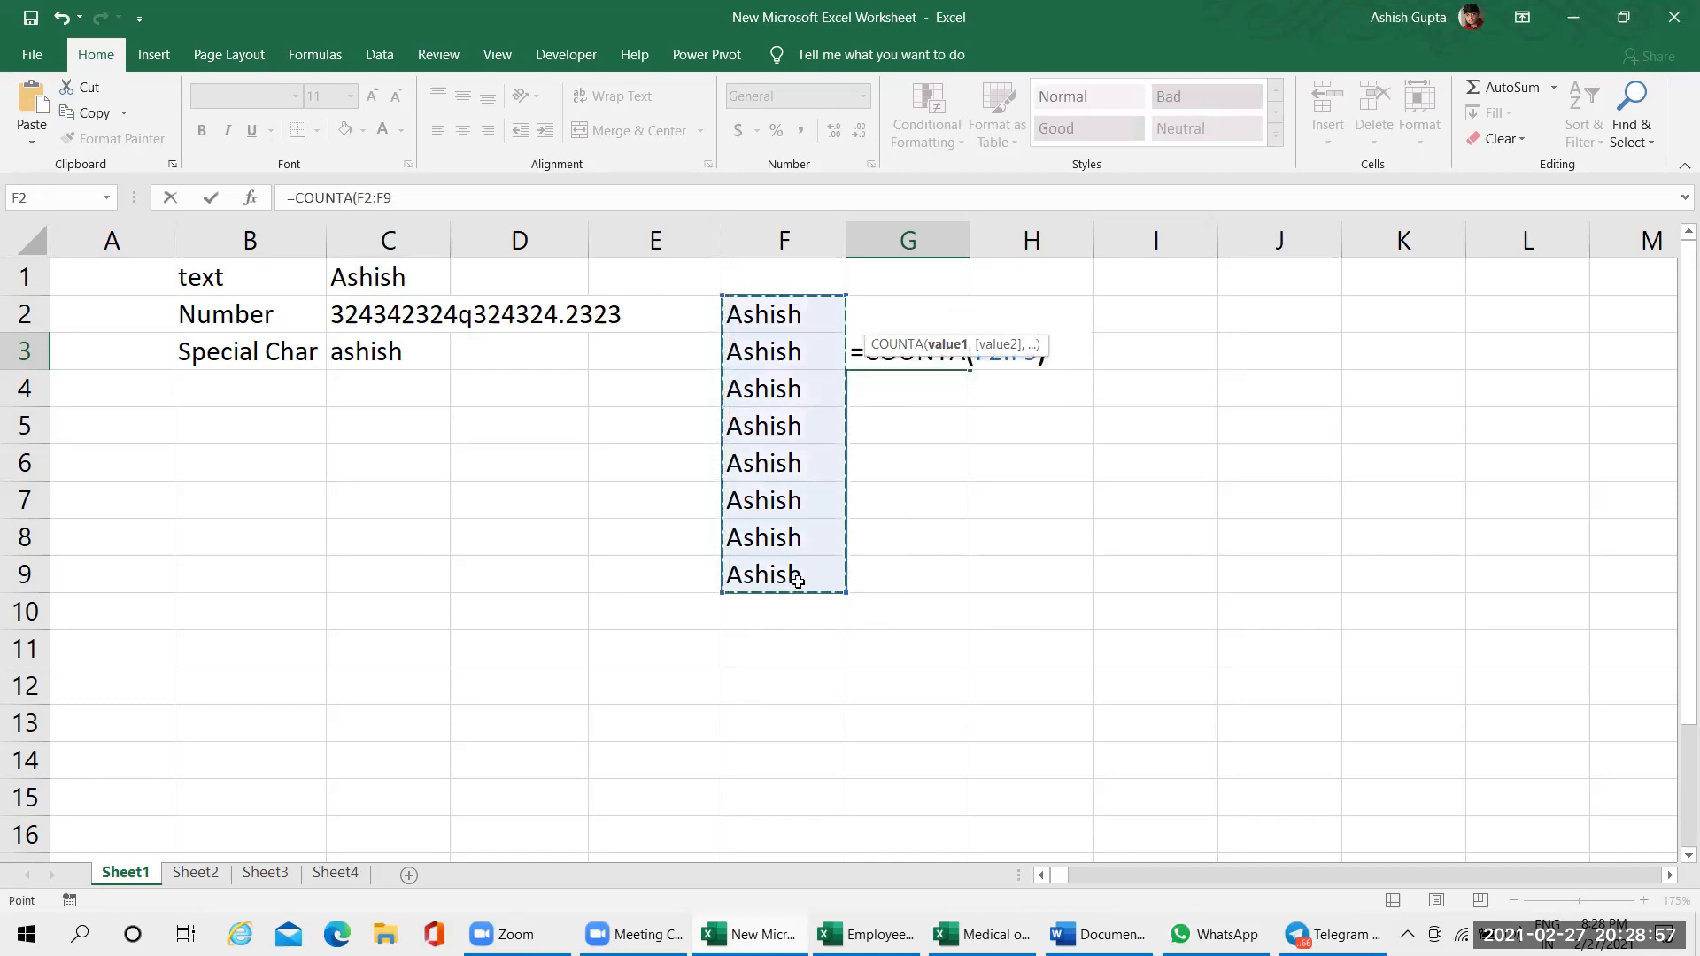
key("Return")
left_click(928, 340)
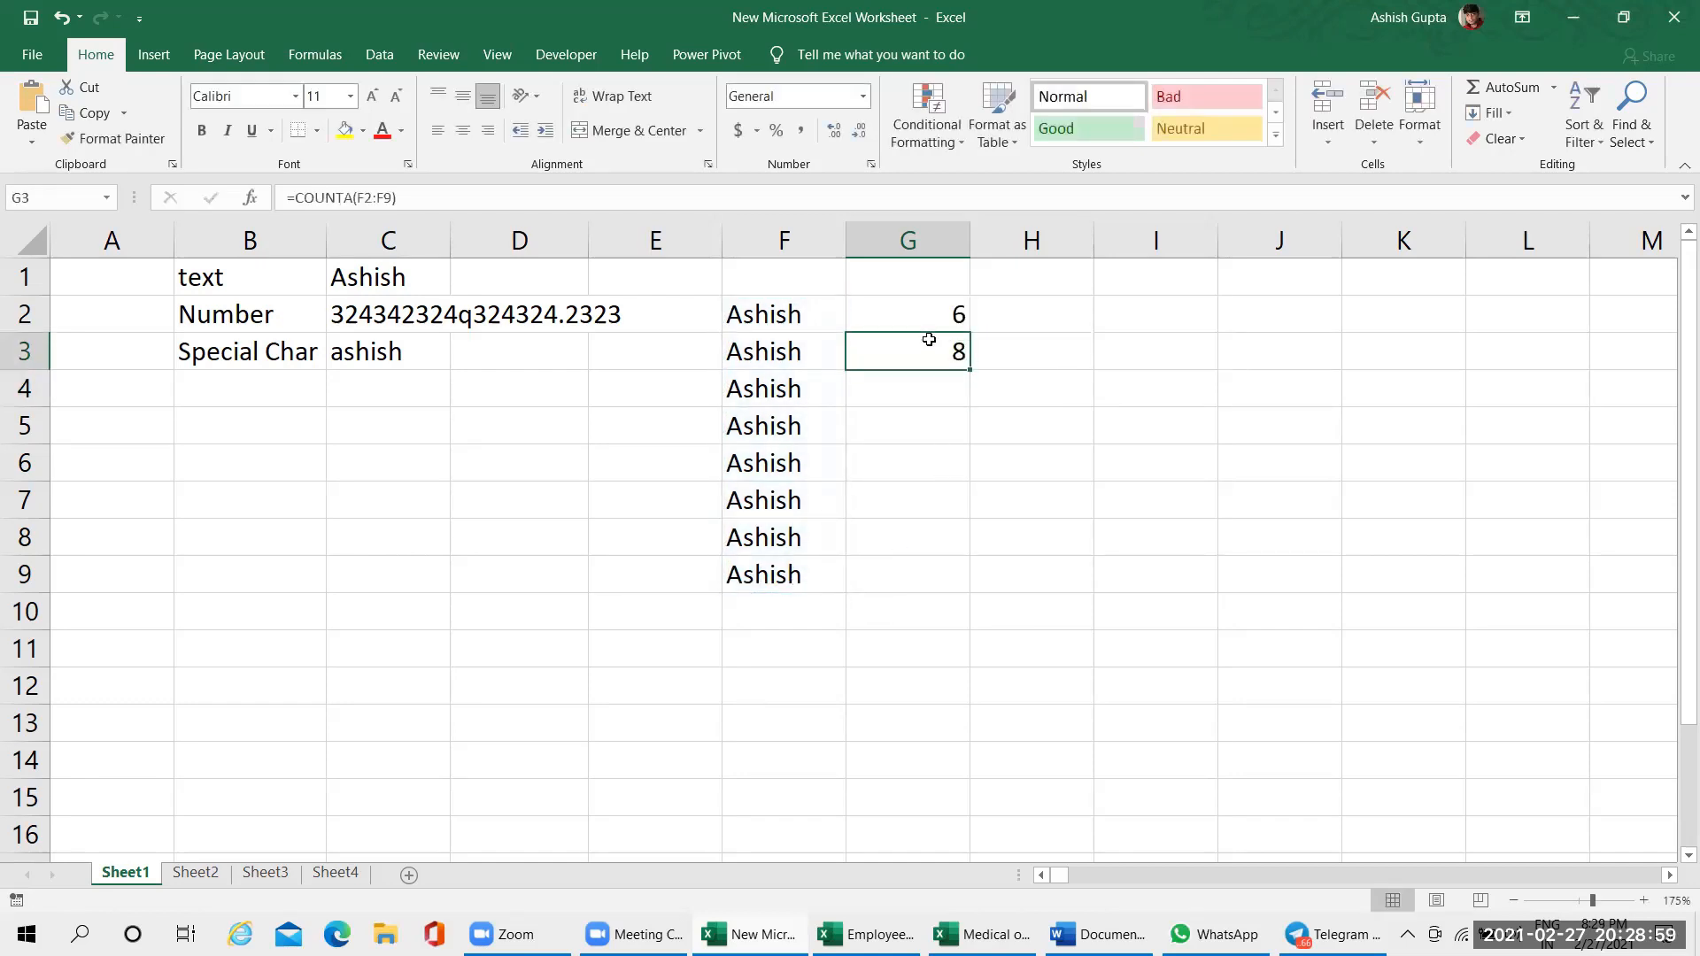
Compare the range F2:F9 counted in G3 with the single cell referenced by the LEN formula in G2
left_click_drag(760, 315, 771, 433)
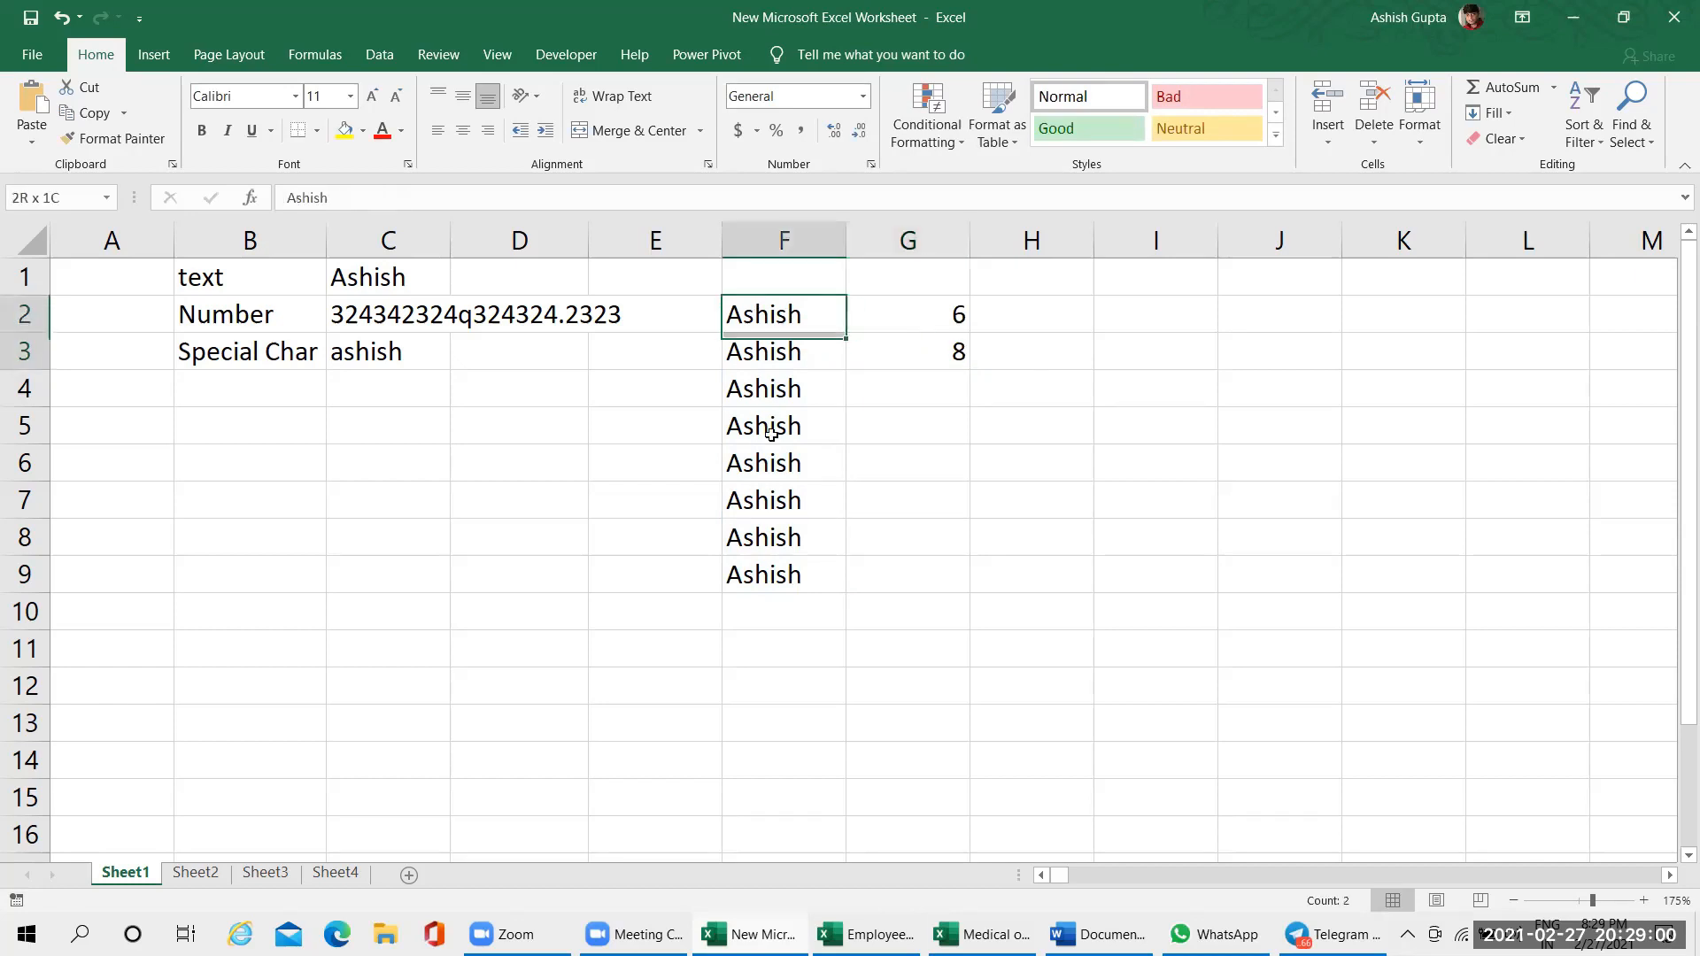
left_click(766, 610)
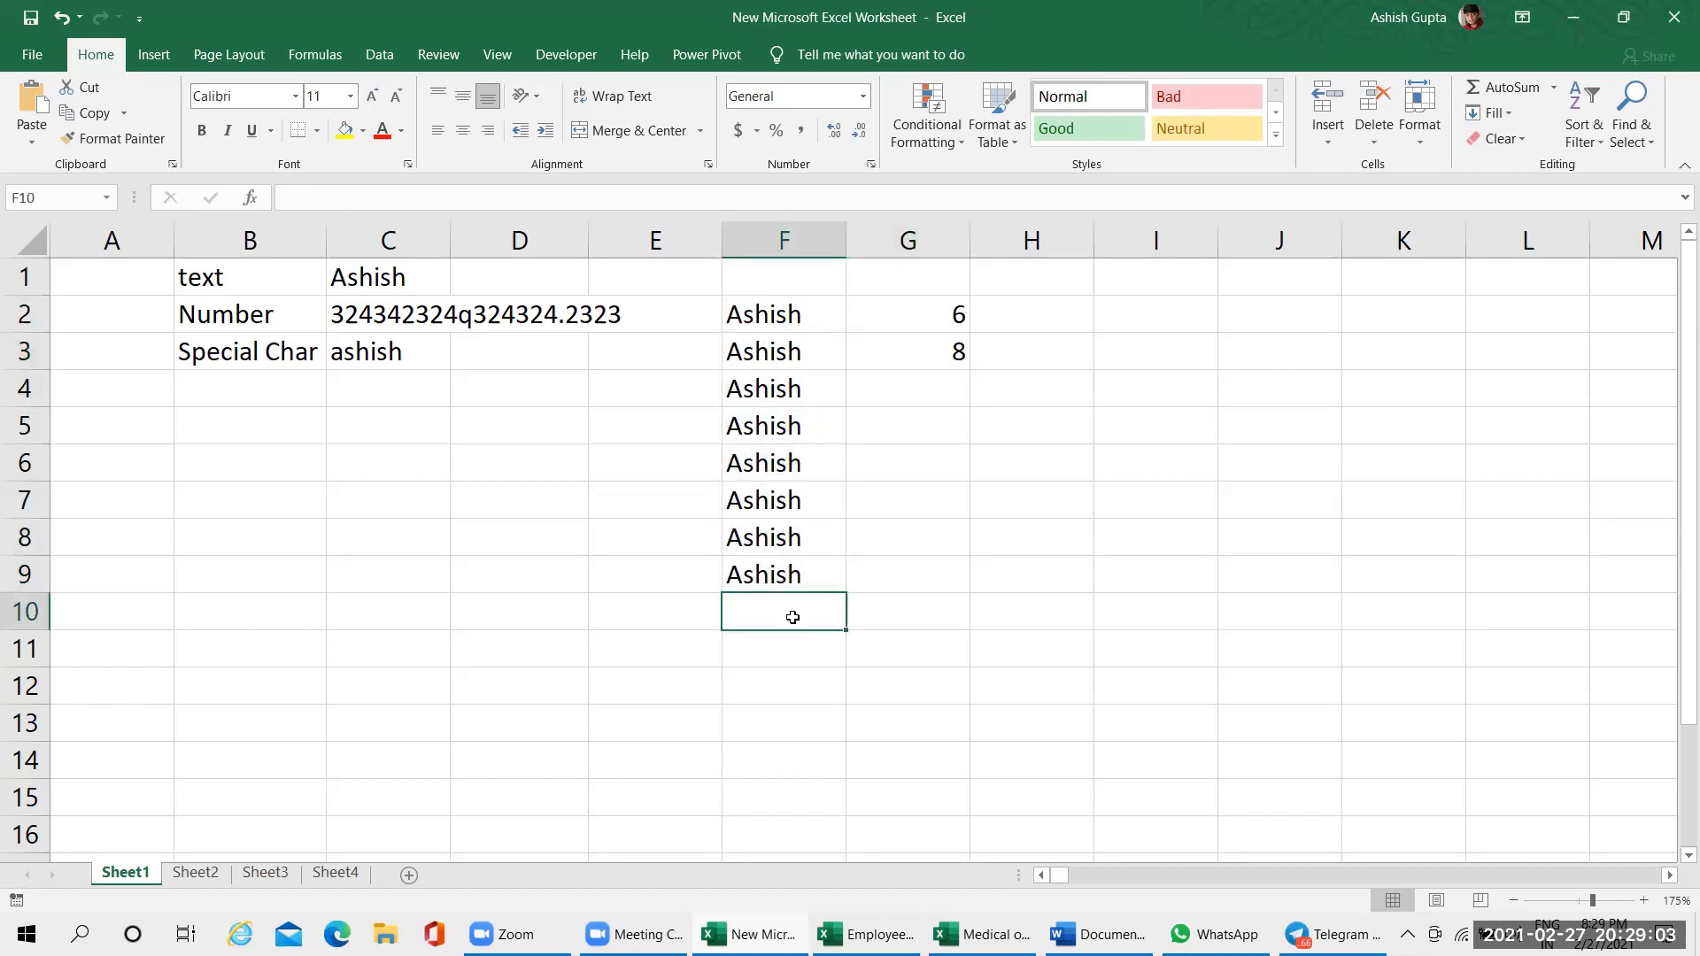
left_click_drag(833, 301, 836, 571)
left_click(915, 342)
left_click(915, 316)
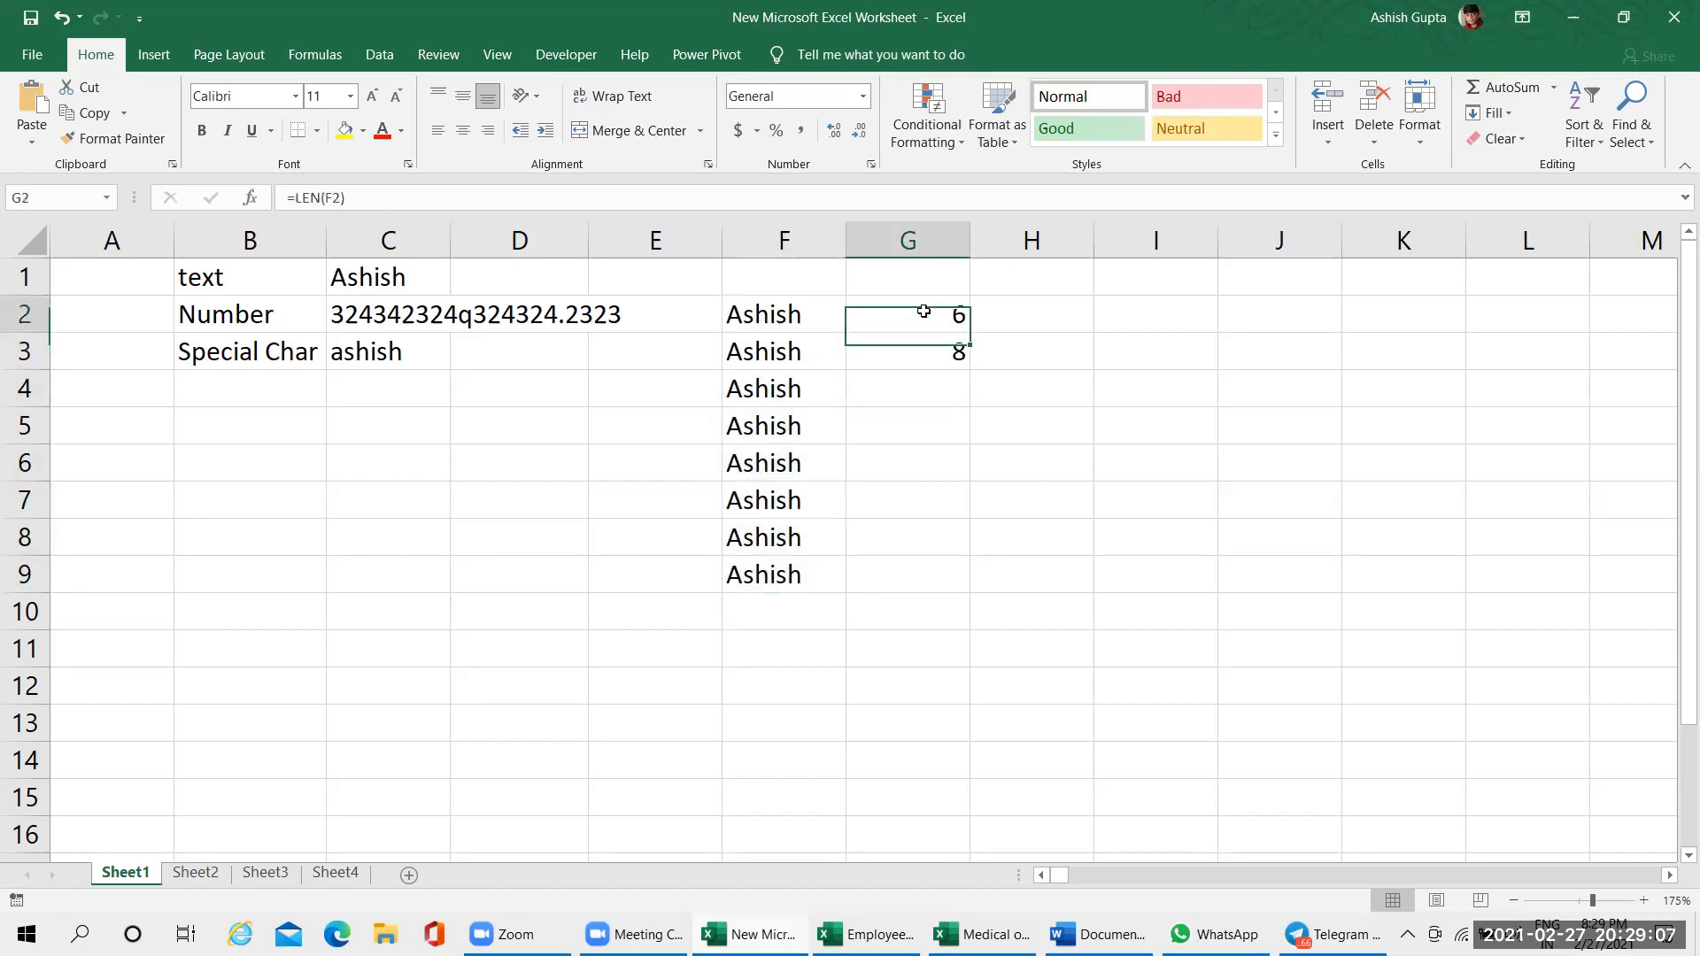
double_click(916, 316)
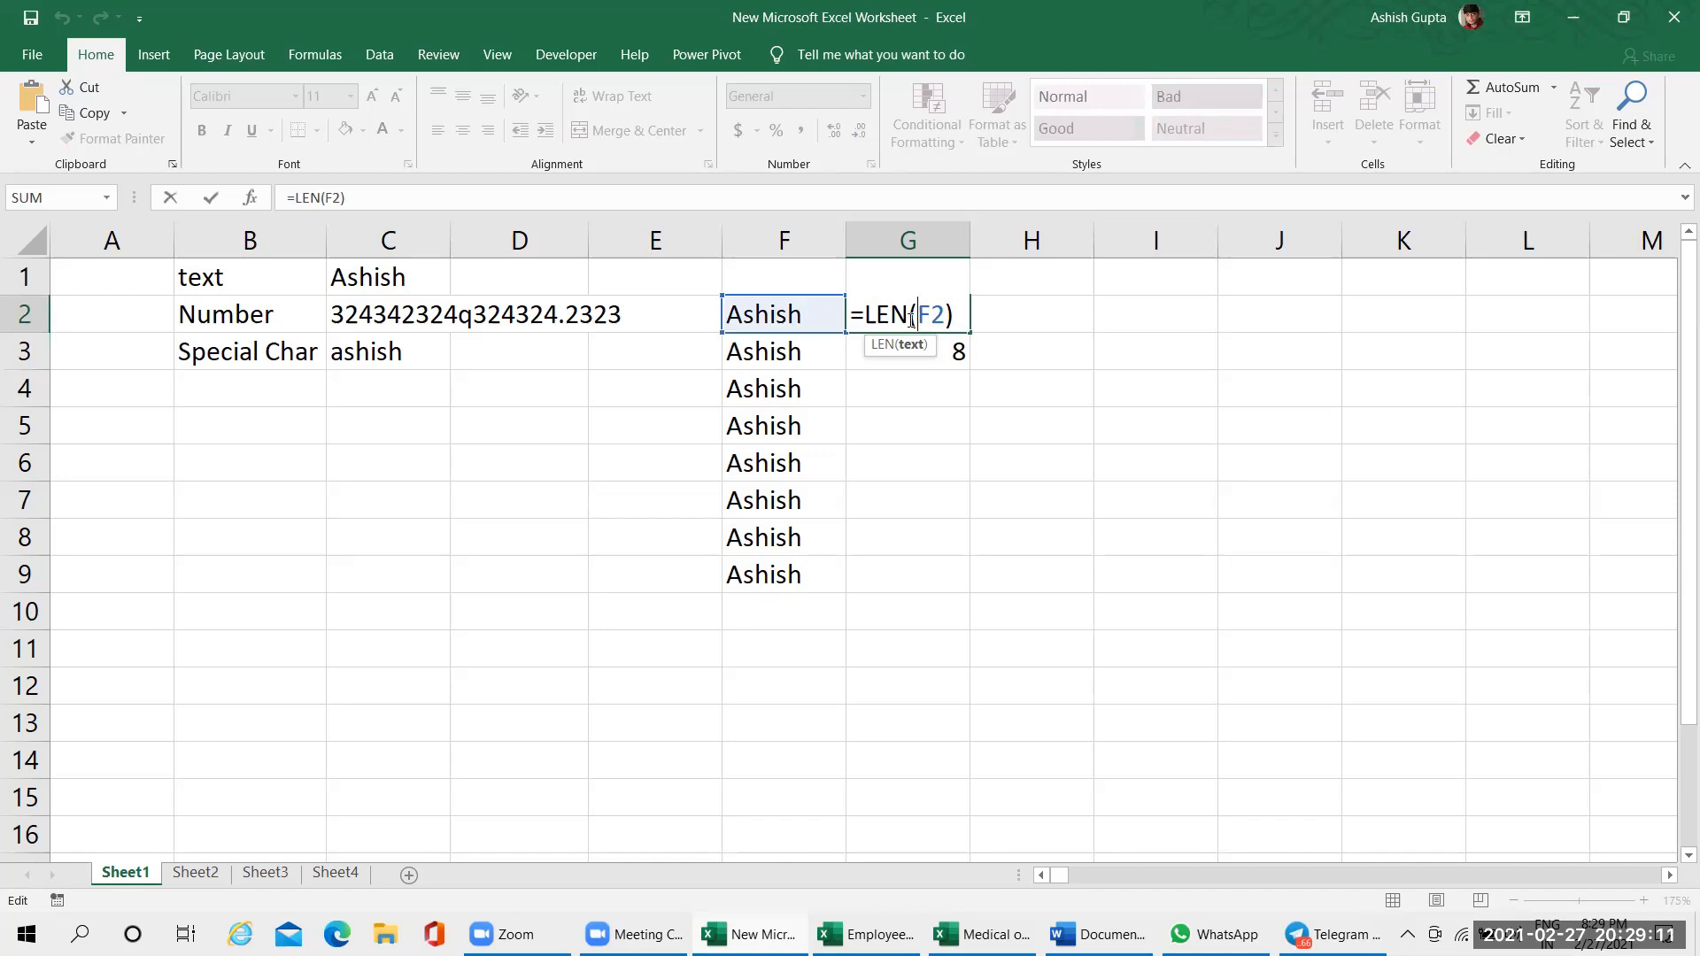
key("ctrl+Return")
Widen column G to about twice its width and show the sheet's formulas instead of results, reviewing those in column G
left_click_drag(972, 249, 1118, 254)
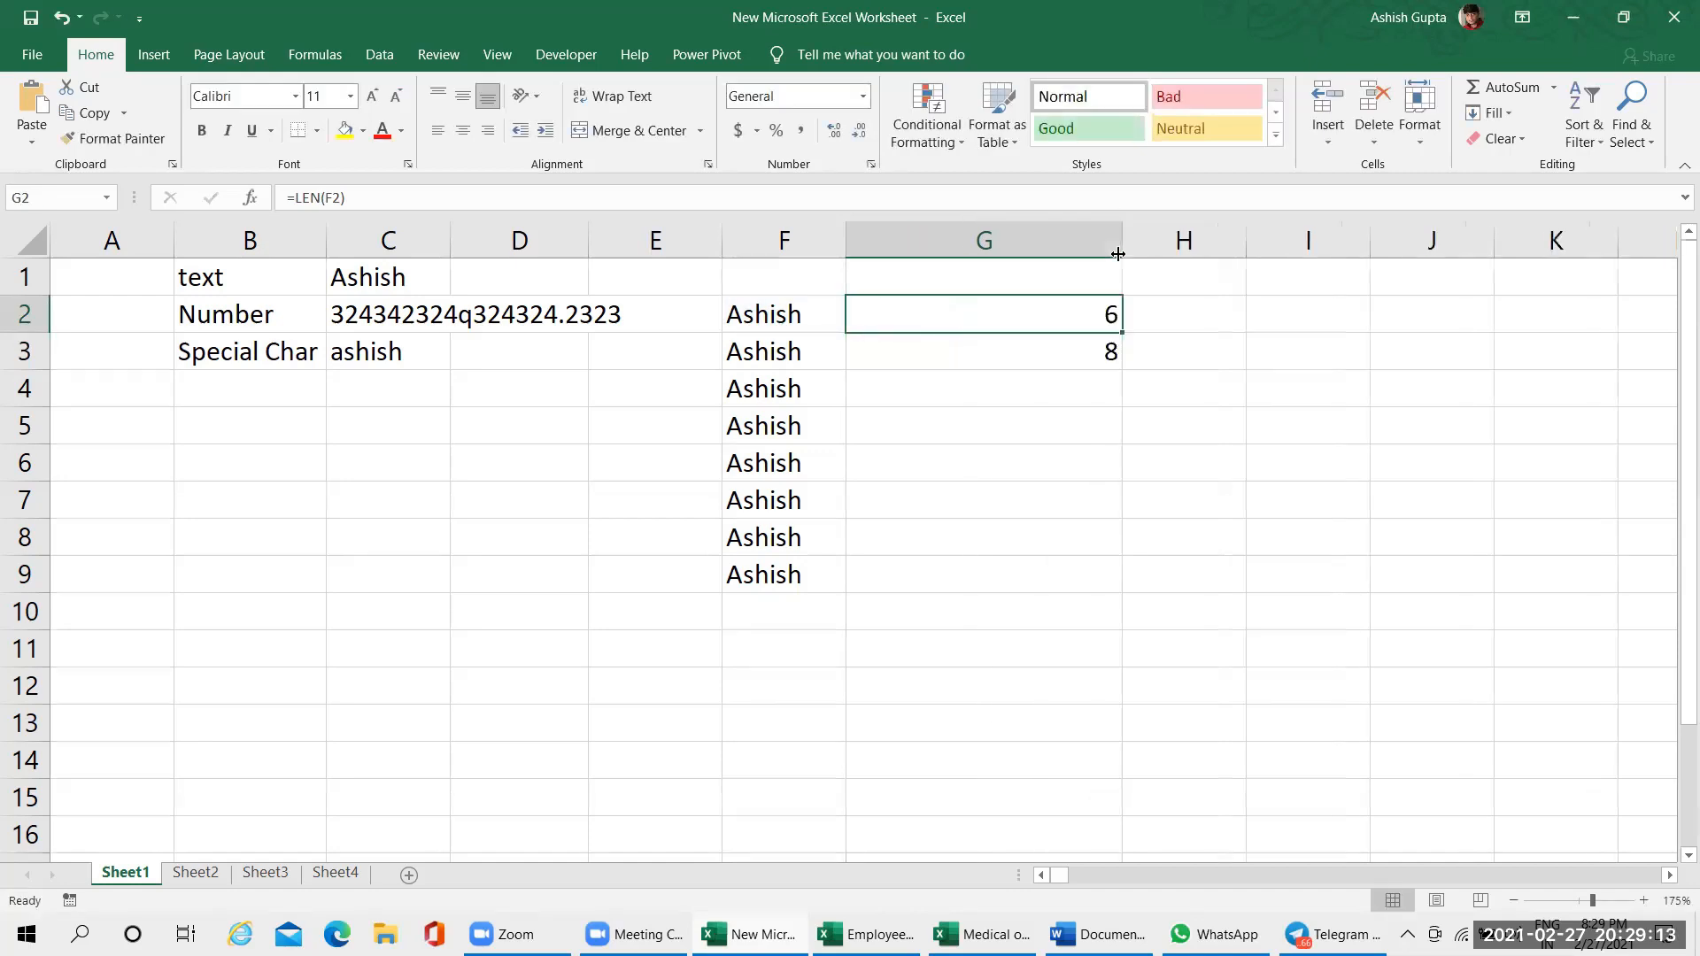
key("ctrl+grave")
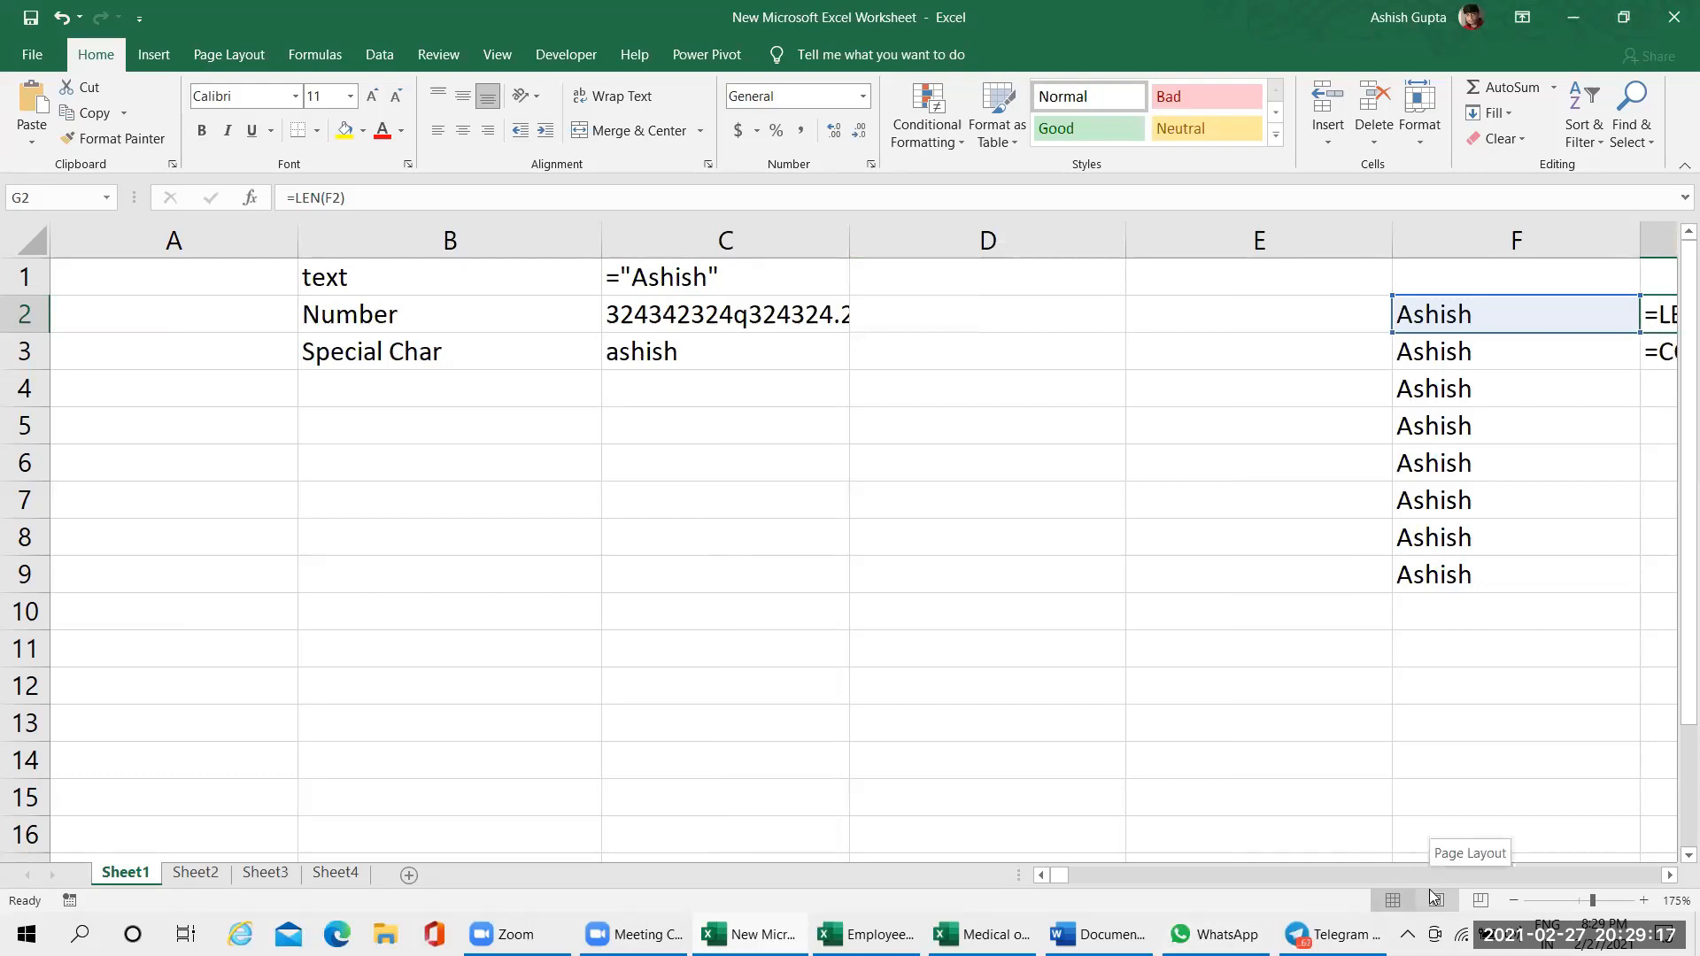
scroll(1653, 886, "right", 5)
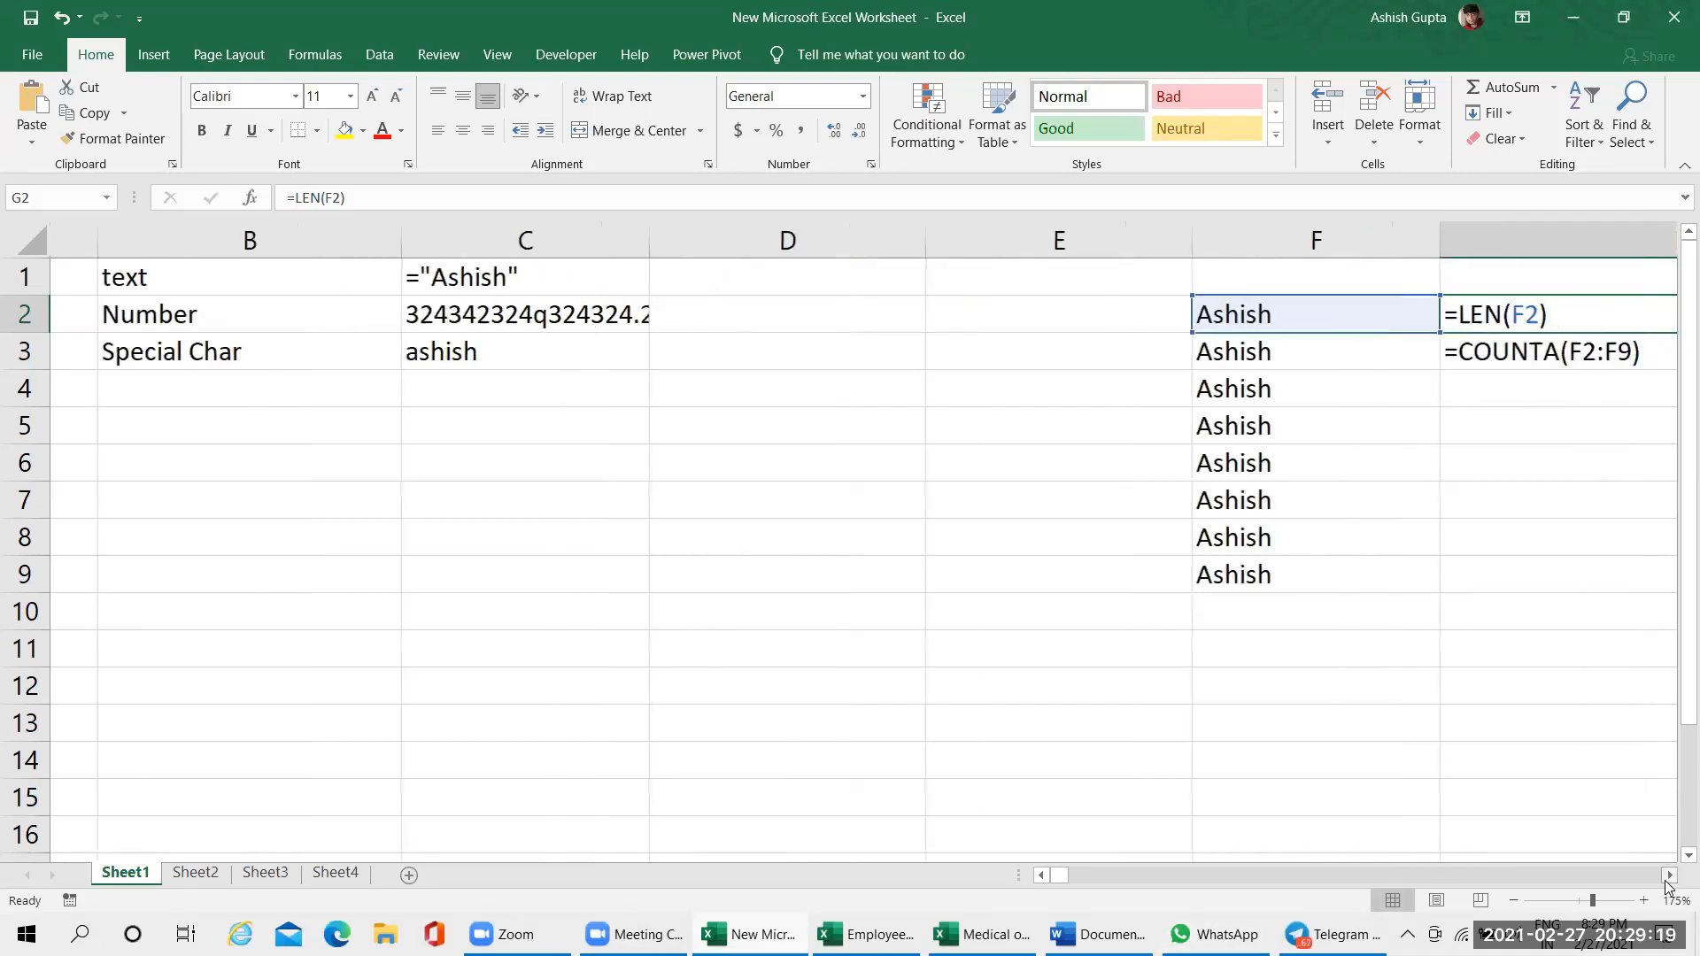
left_click(692, 498)
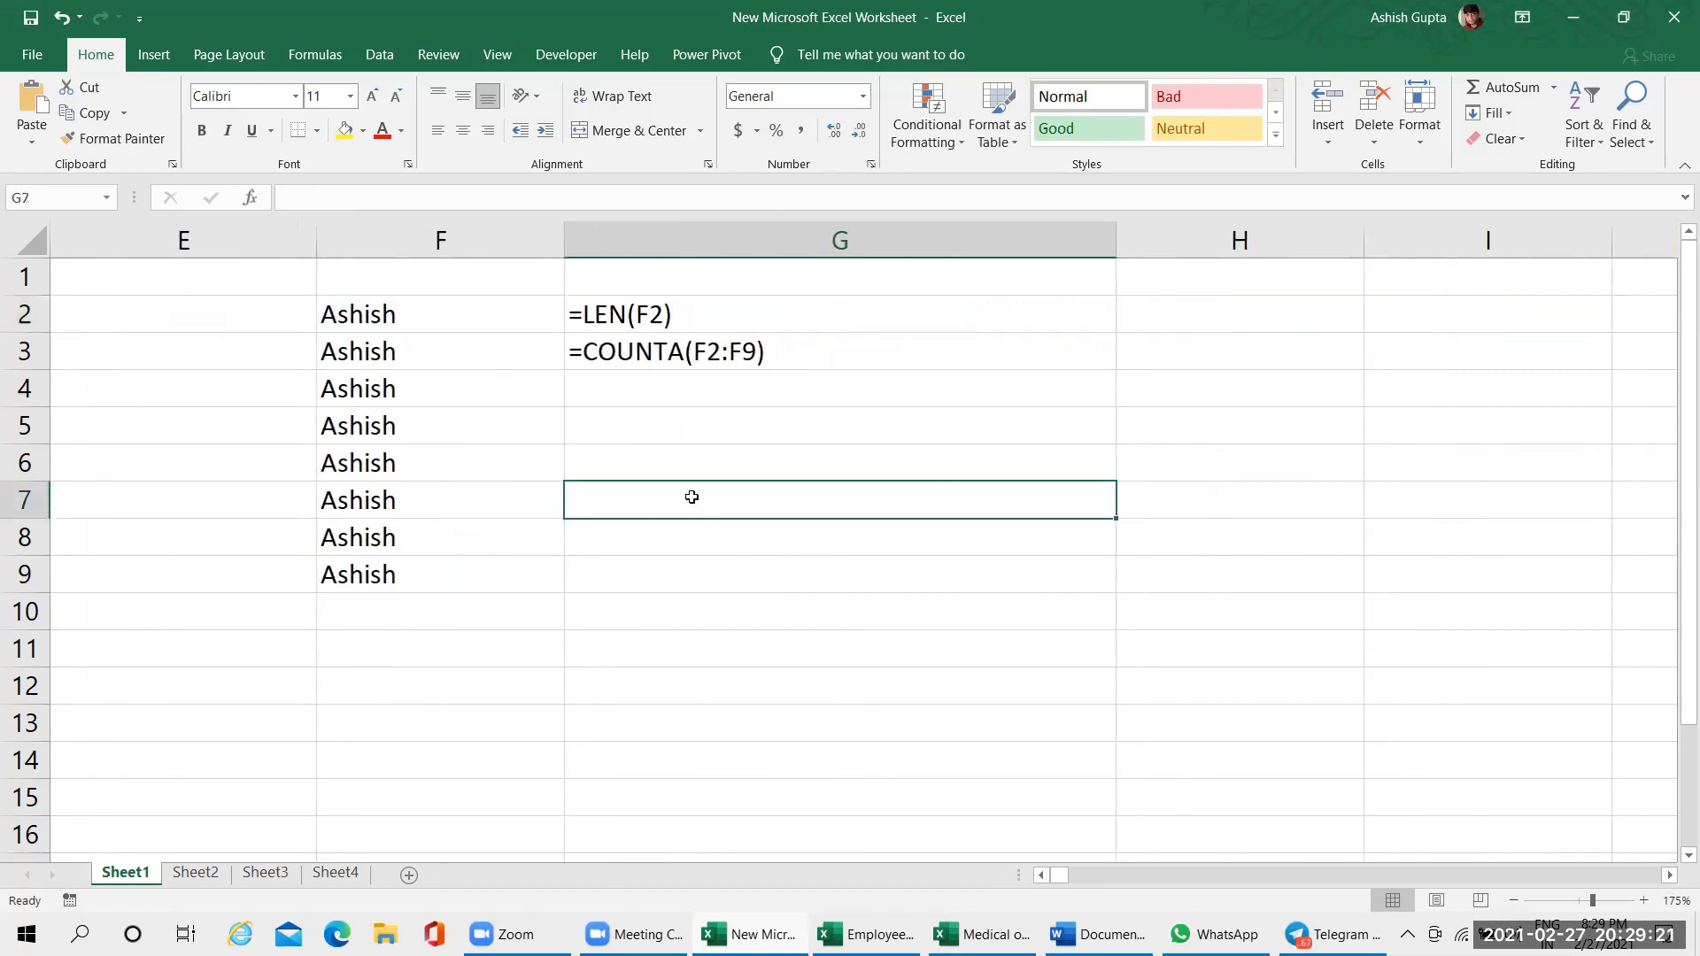
left_click(702, 325)
left_click(679, 401)
left_click(678, 326)
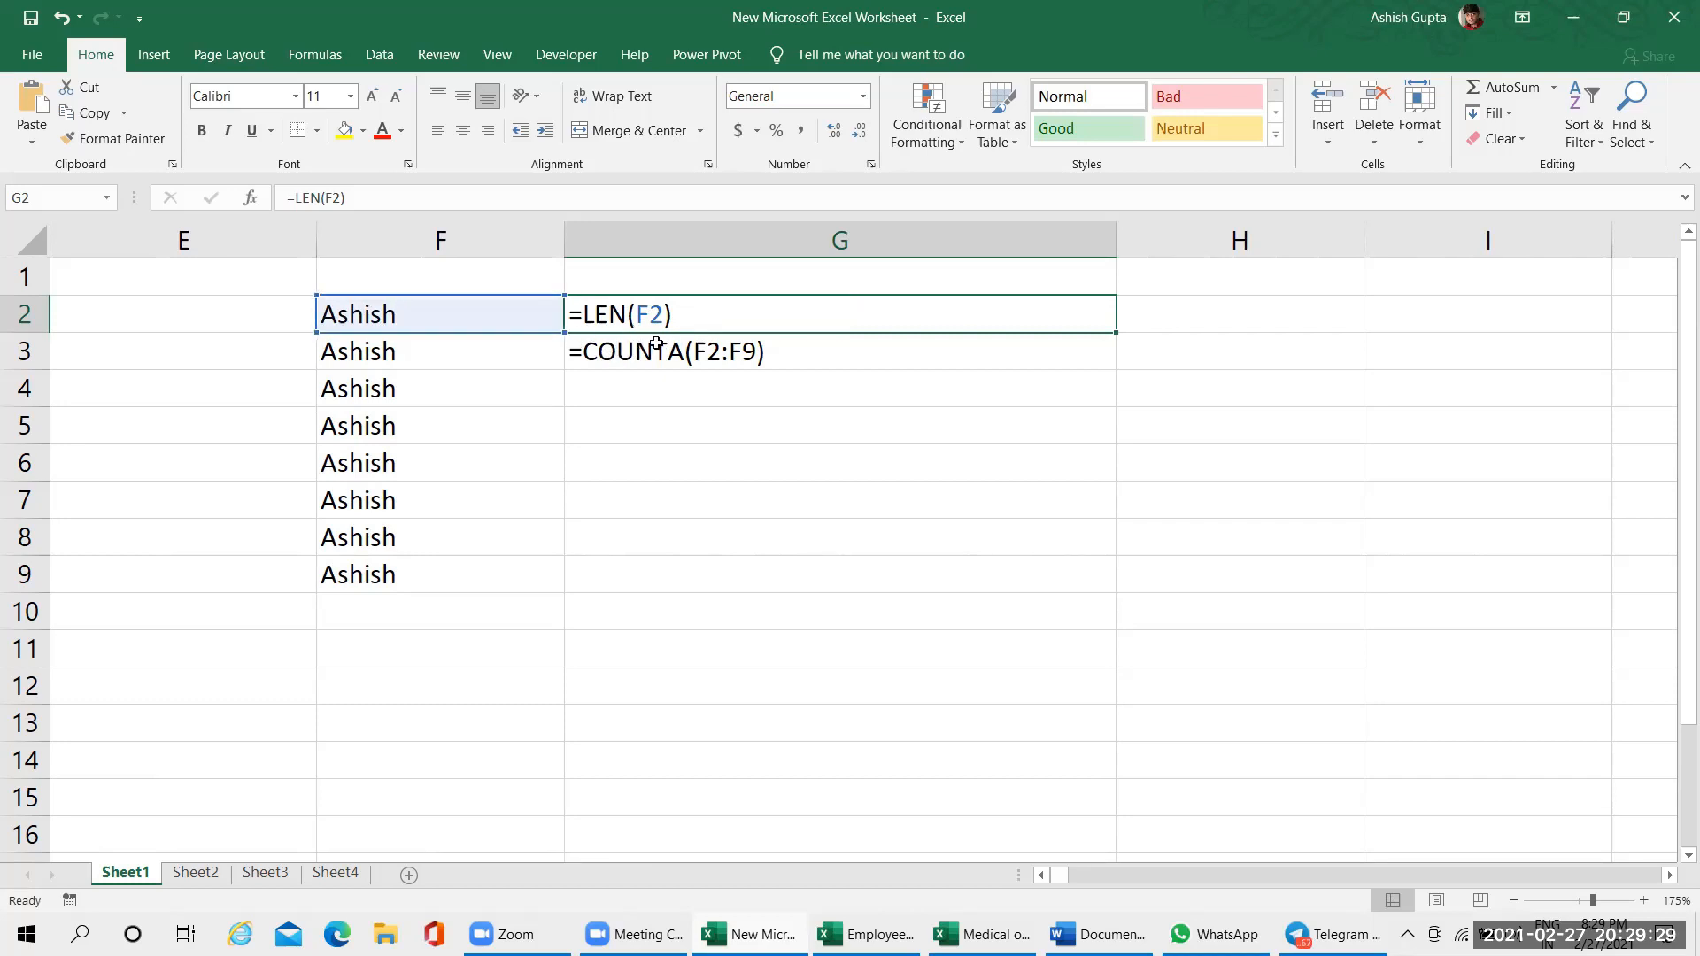
Add a trailing space after the name in F2 and switch the sheet back to showing formula results
double_click(446, 320)
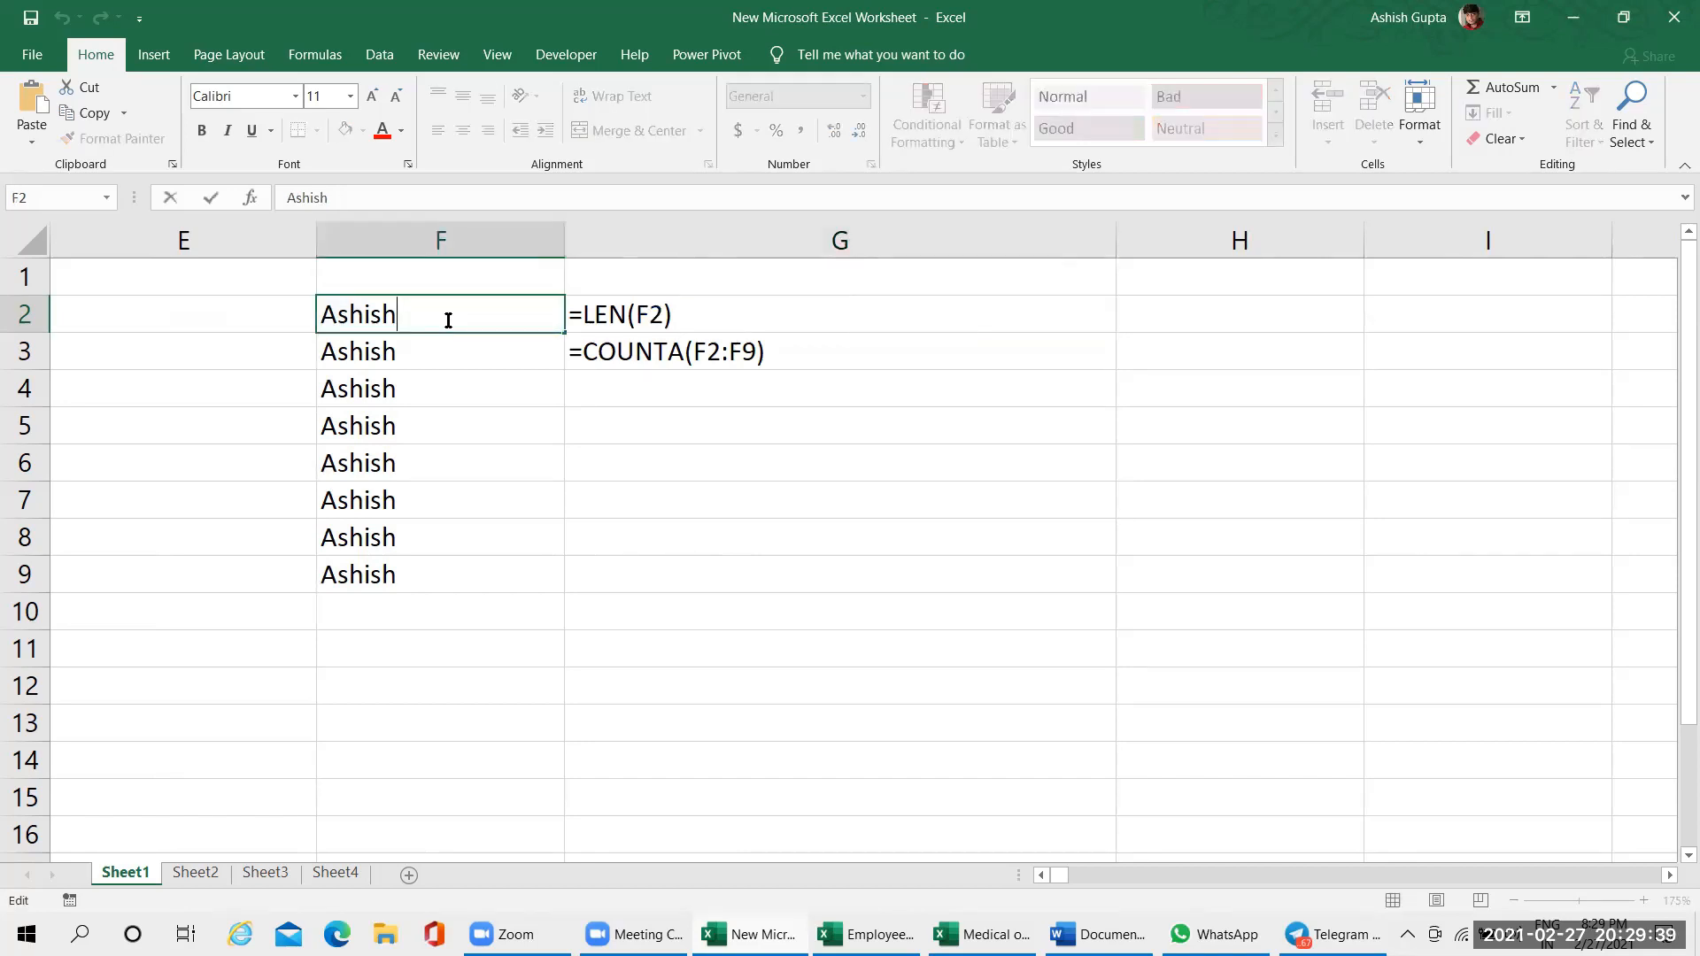
key("Return")
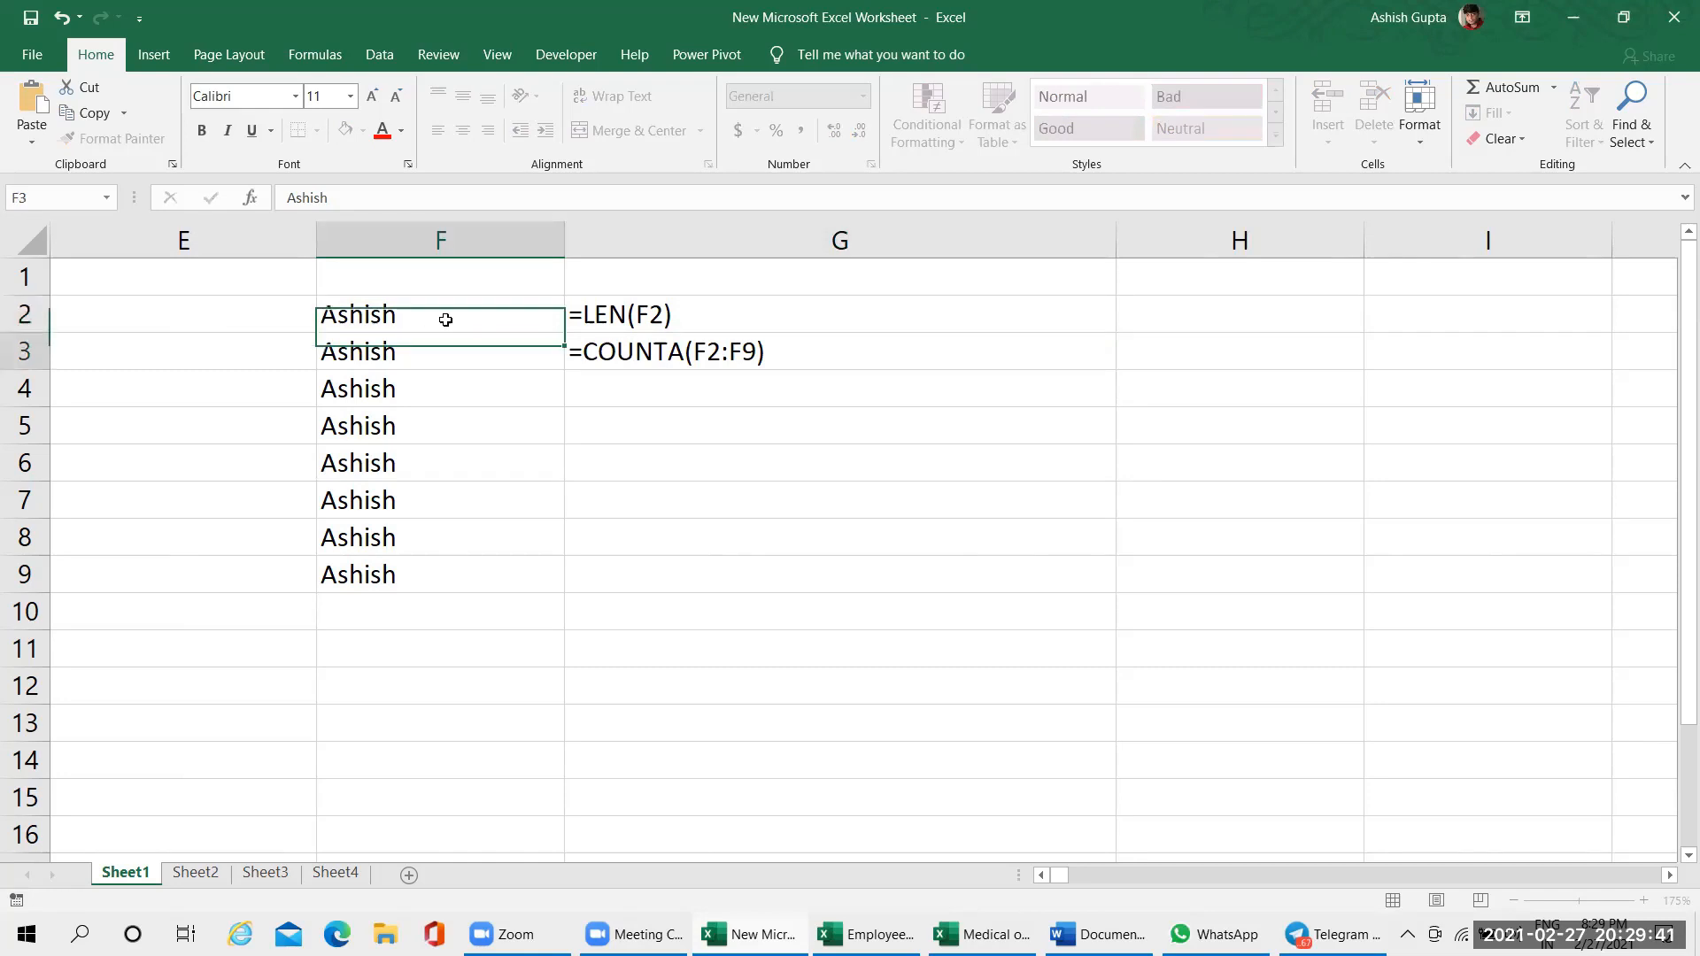
left_click(618, 316)
key("ctrl+grave")
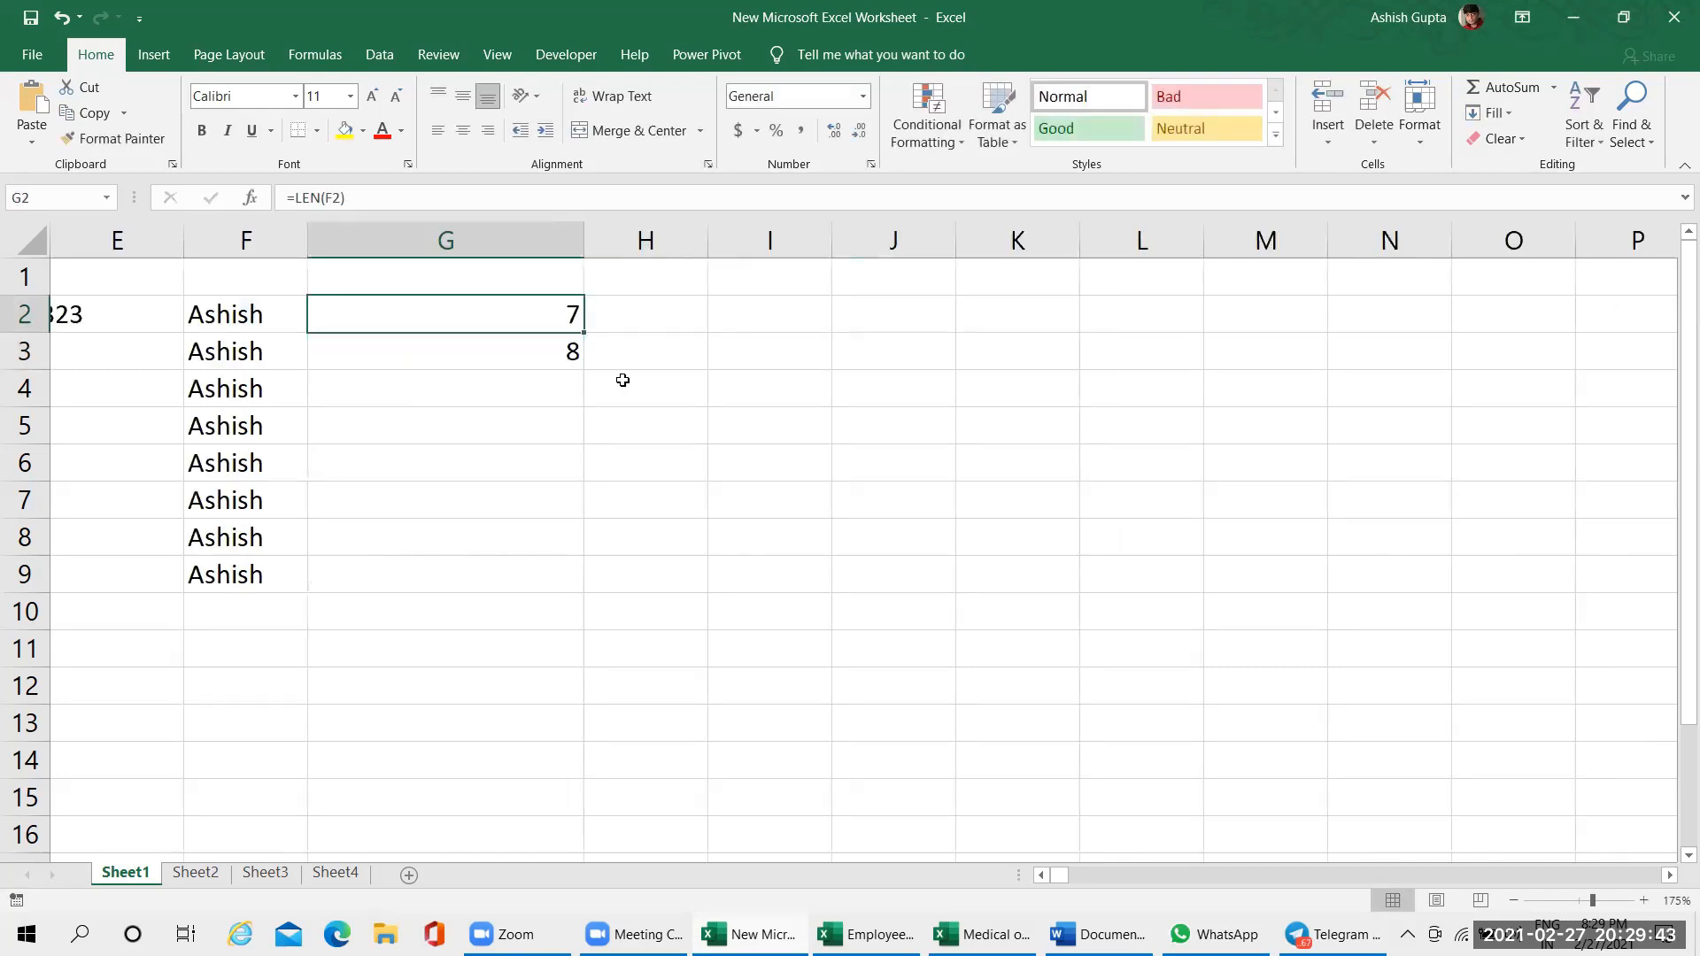
Remove the trailing space after the name in cell F2
double_click(302, 314)
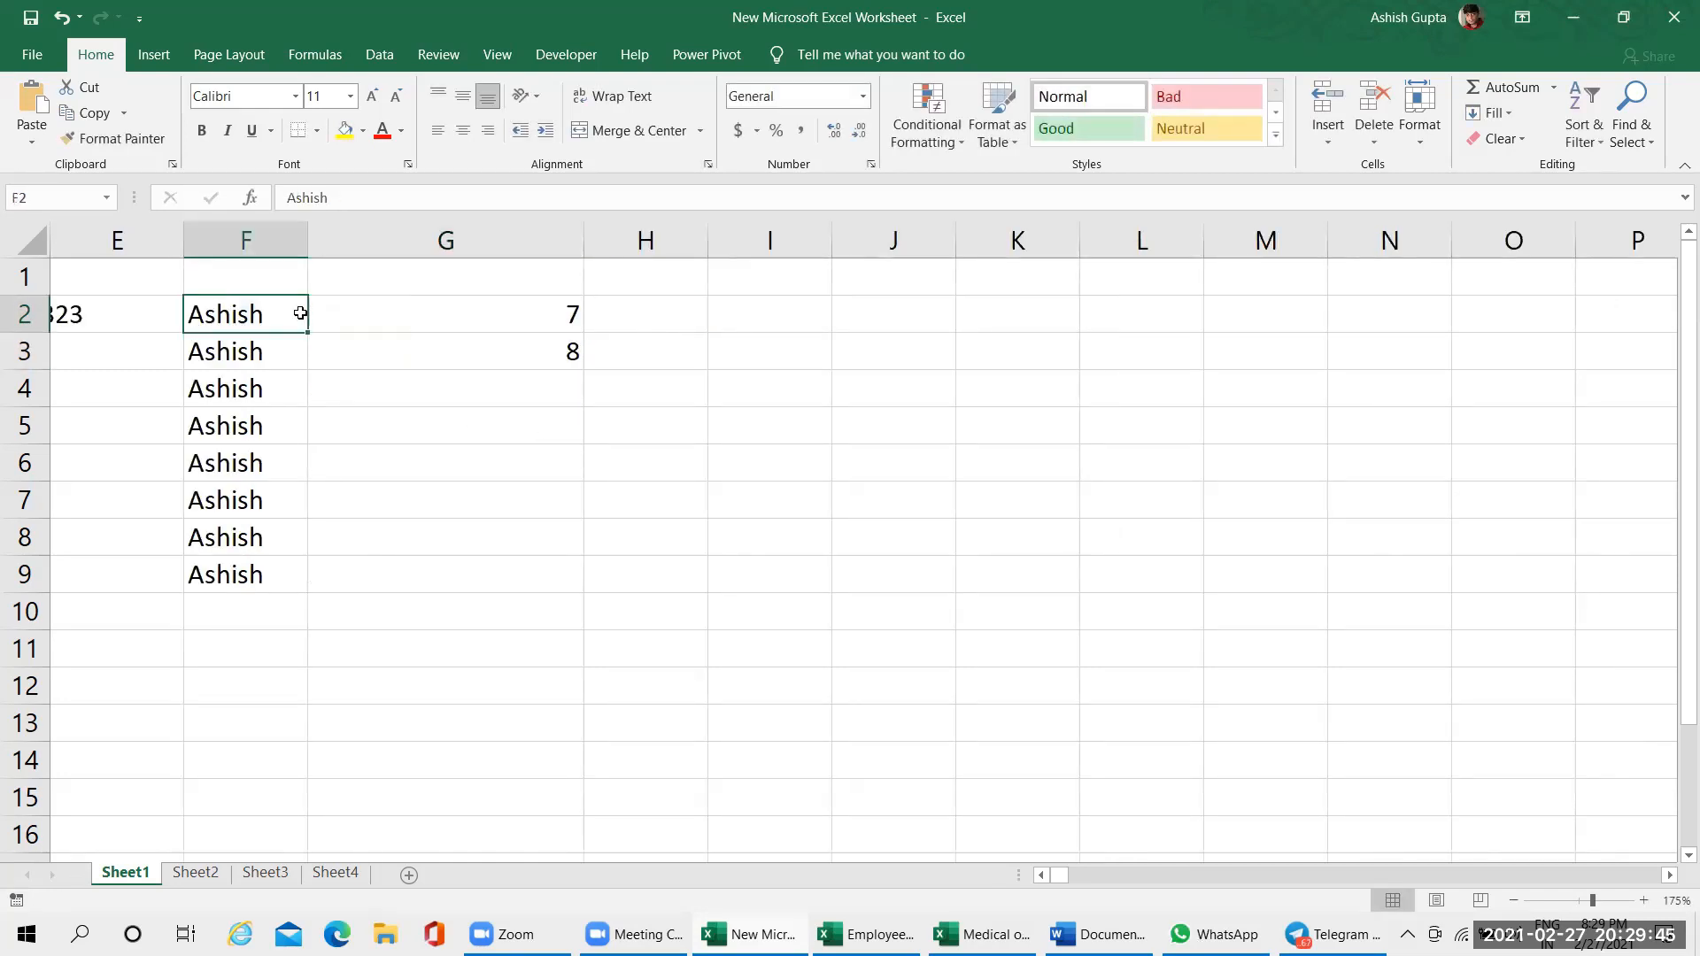
key("Escape")
double_click(304, 314)
key("BackSpace")
key("Return")
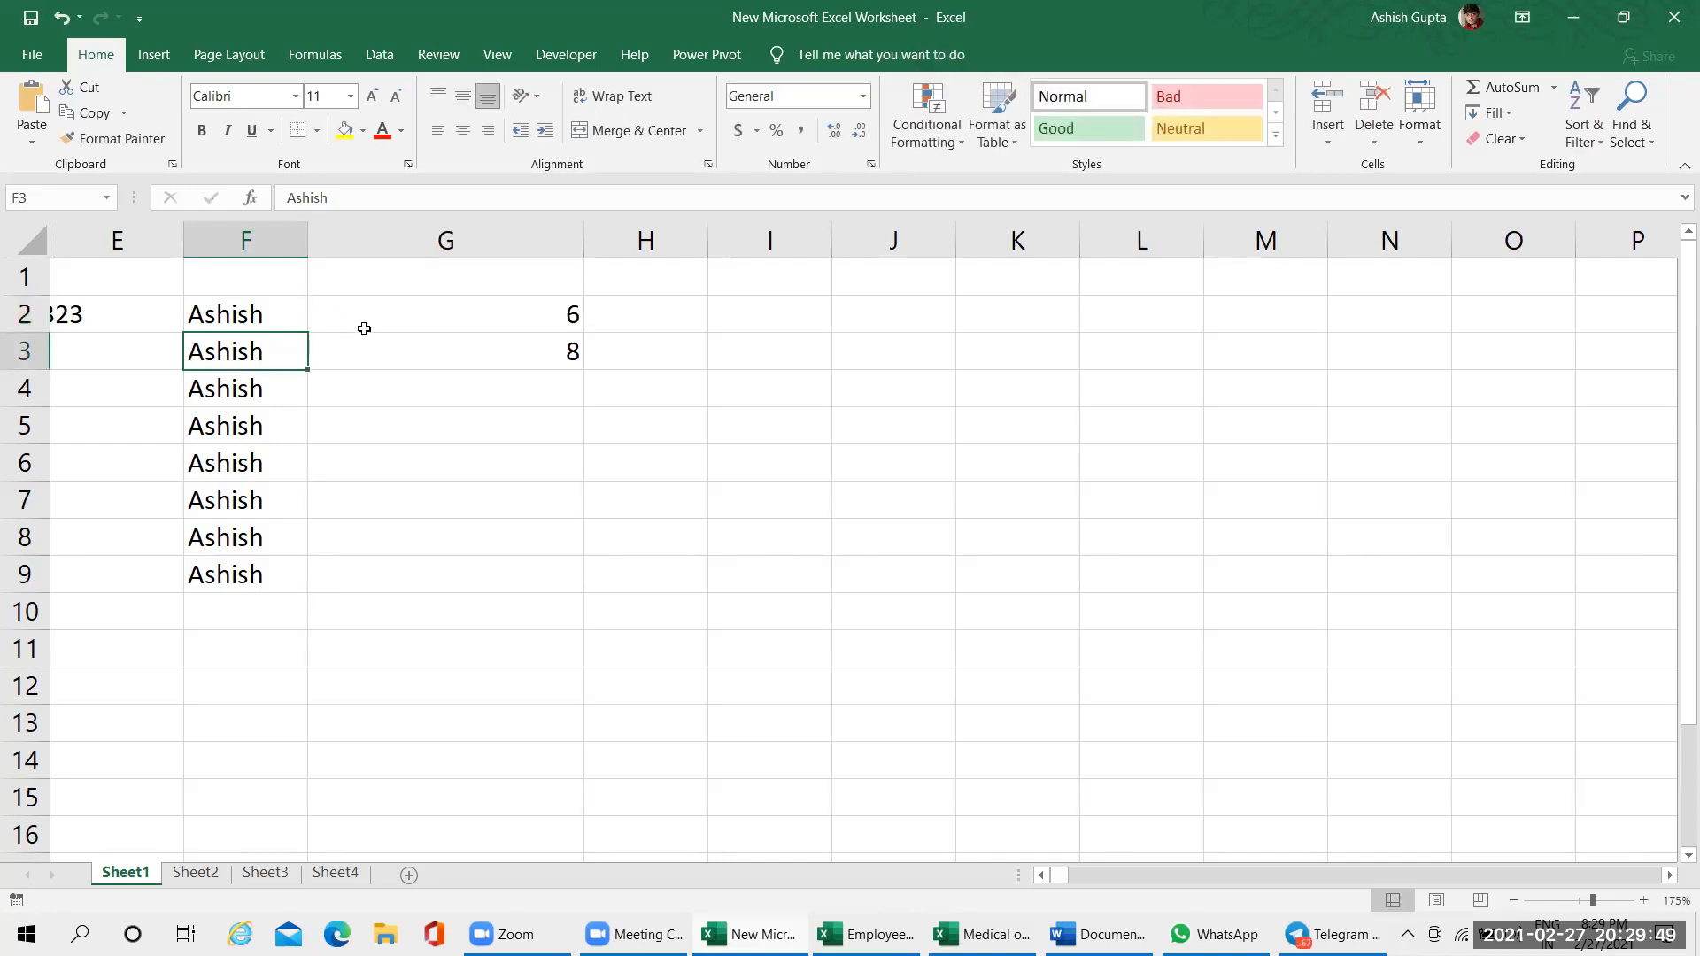
Inspect the LEN formula in cell G2 in edit mode without changing it
left_click(404, 324)
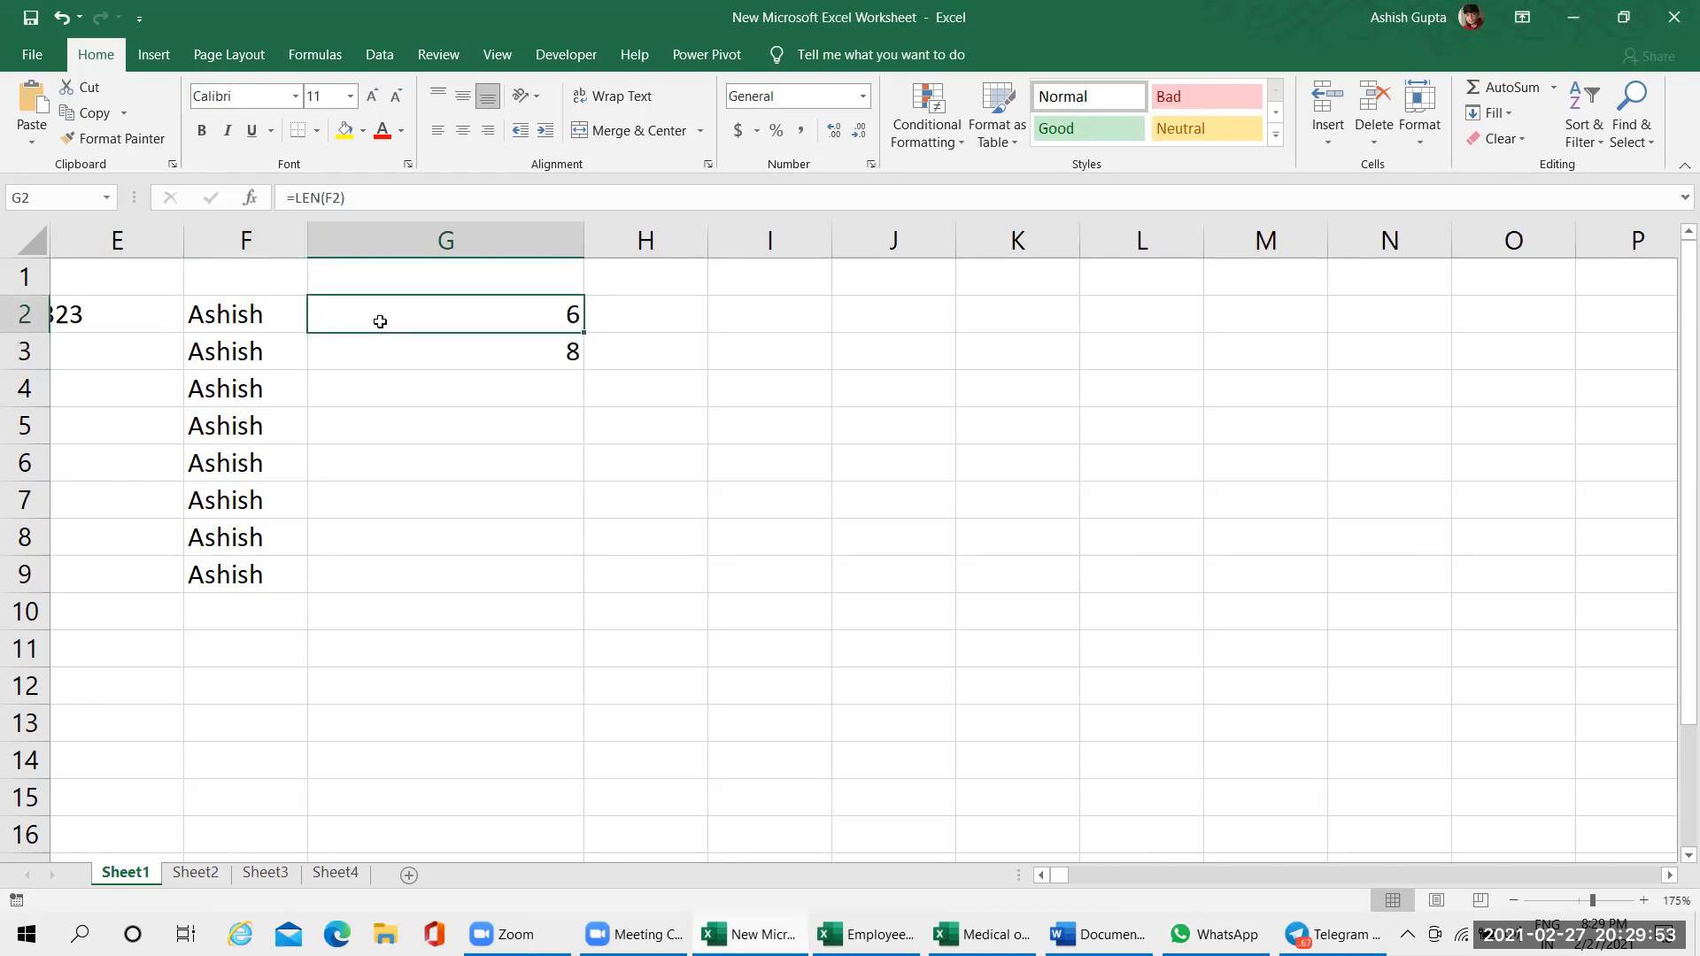
left_click(399, 336)
left_click(421, 294)
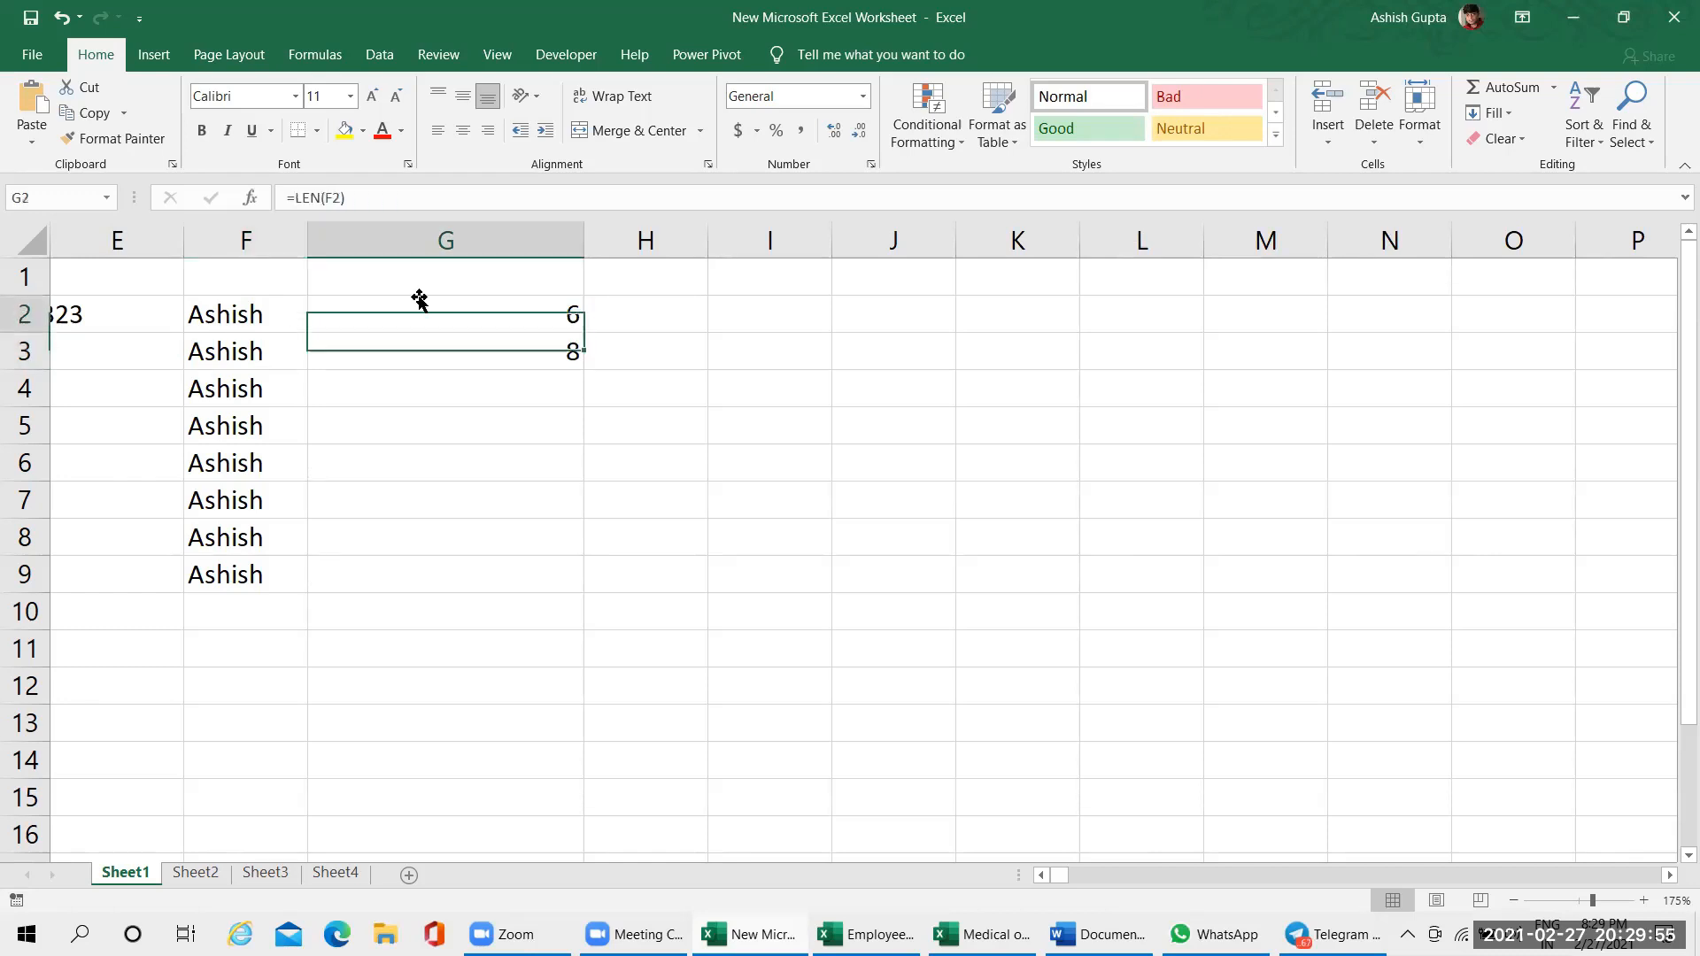
double_click(416, 305)
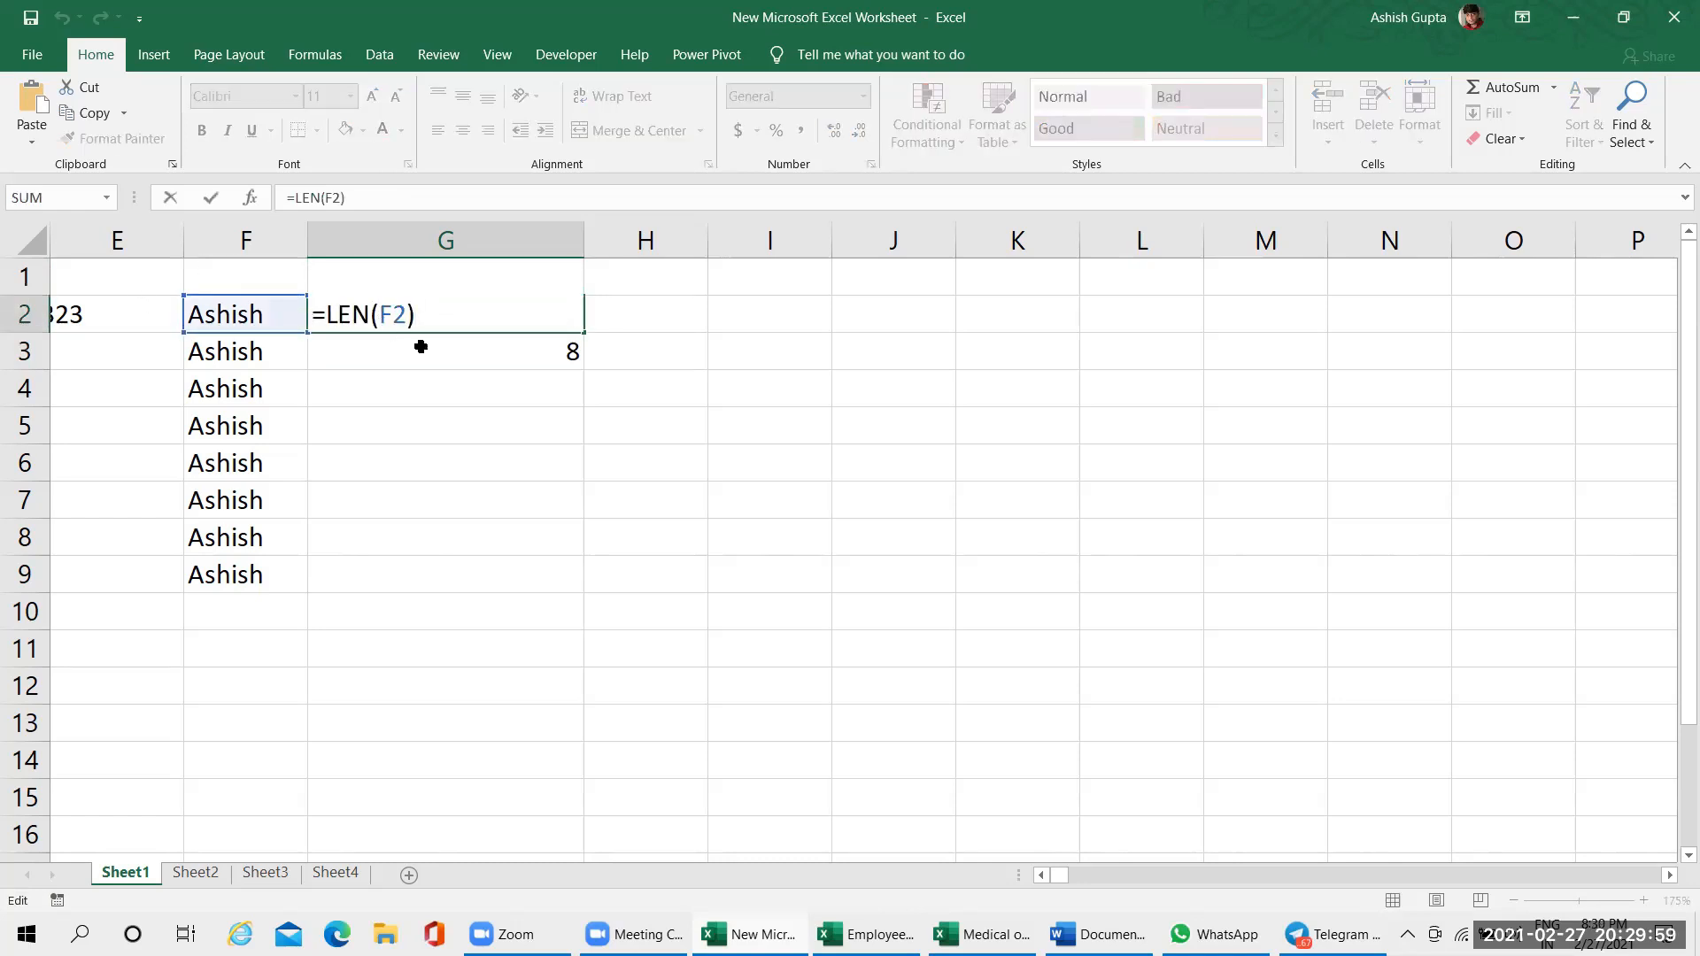
key("Escape")
key("F2")
key("Escape")
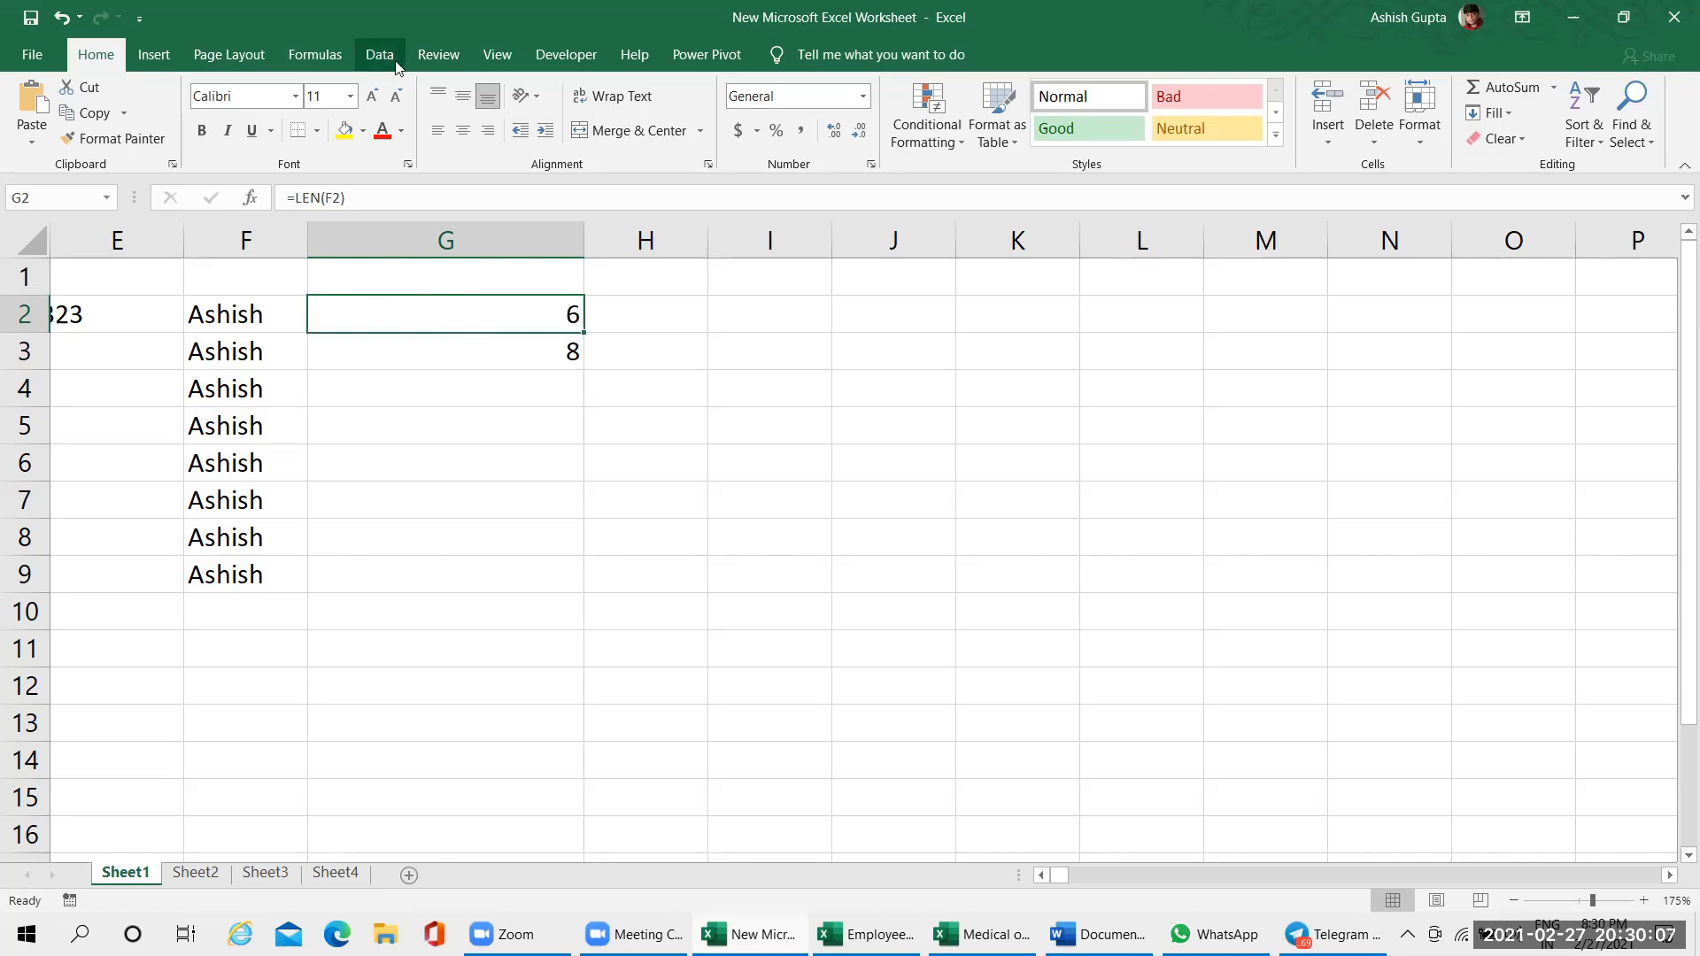
Compare the COUNTA formula in cell G3 with the LEN formula in G2
left_click(406, 345)
key("Up")
left_click(413, 352)
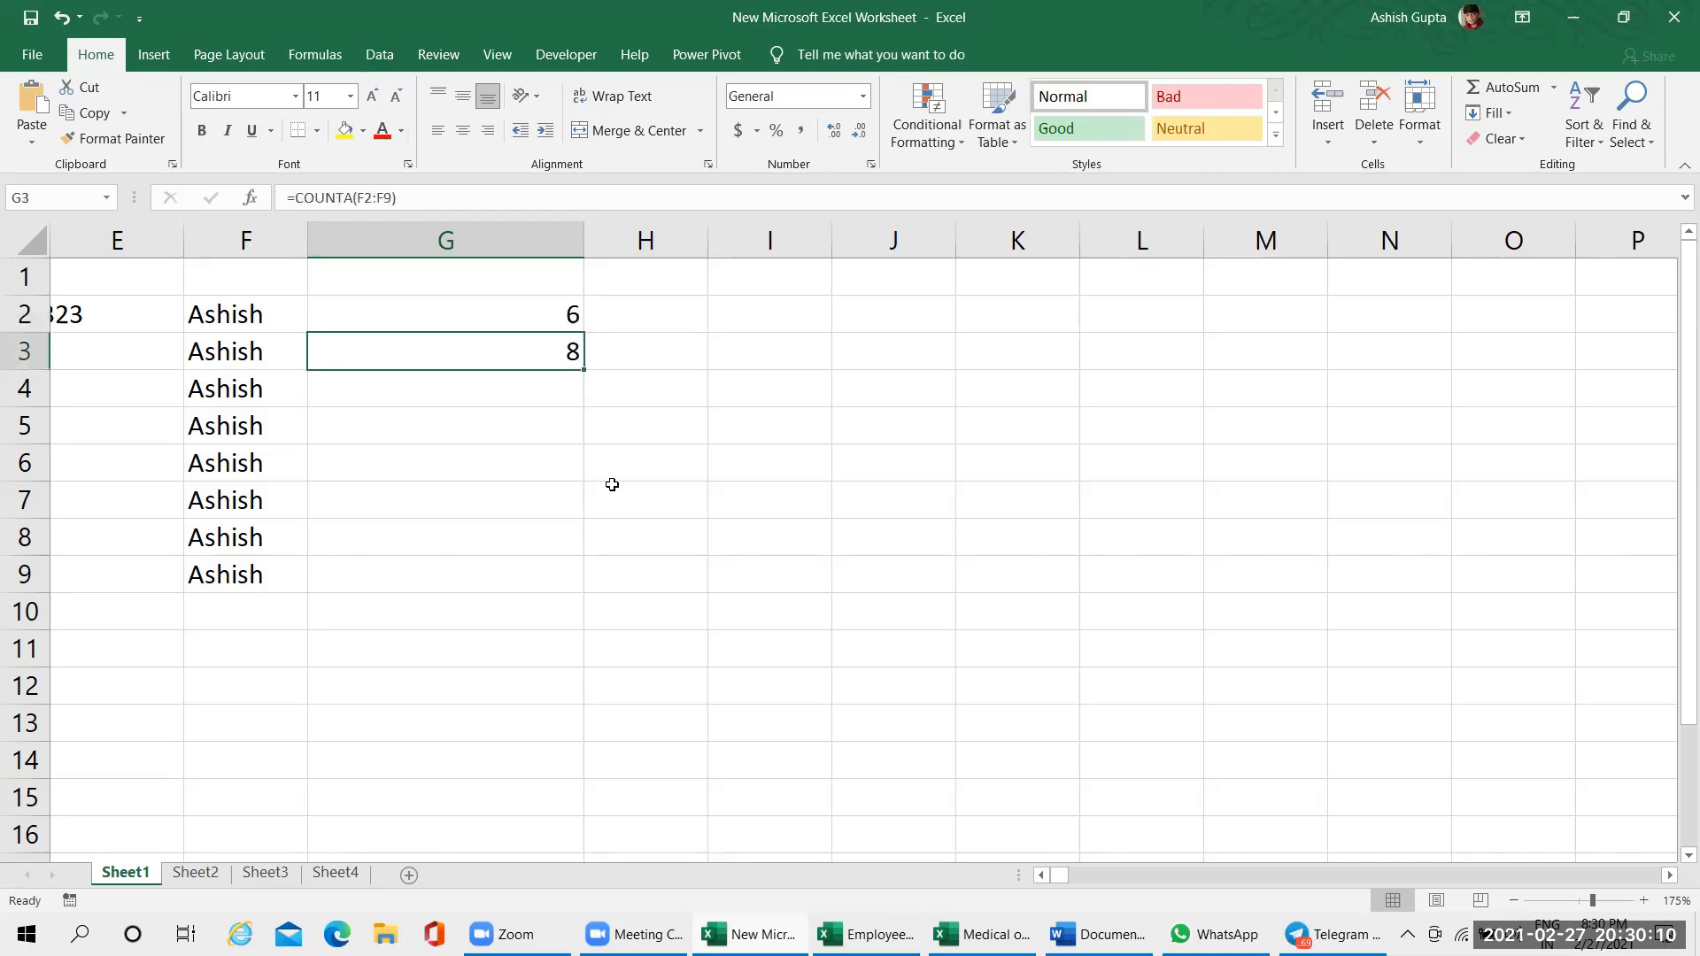
left_click(1042, 880)
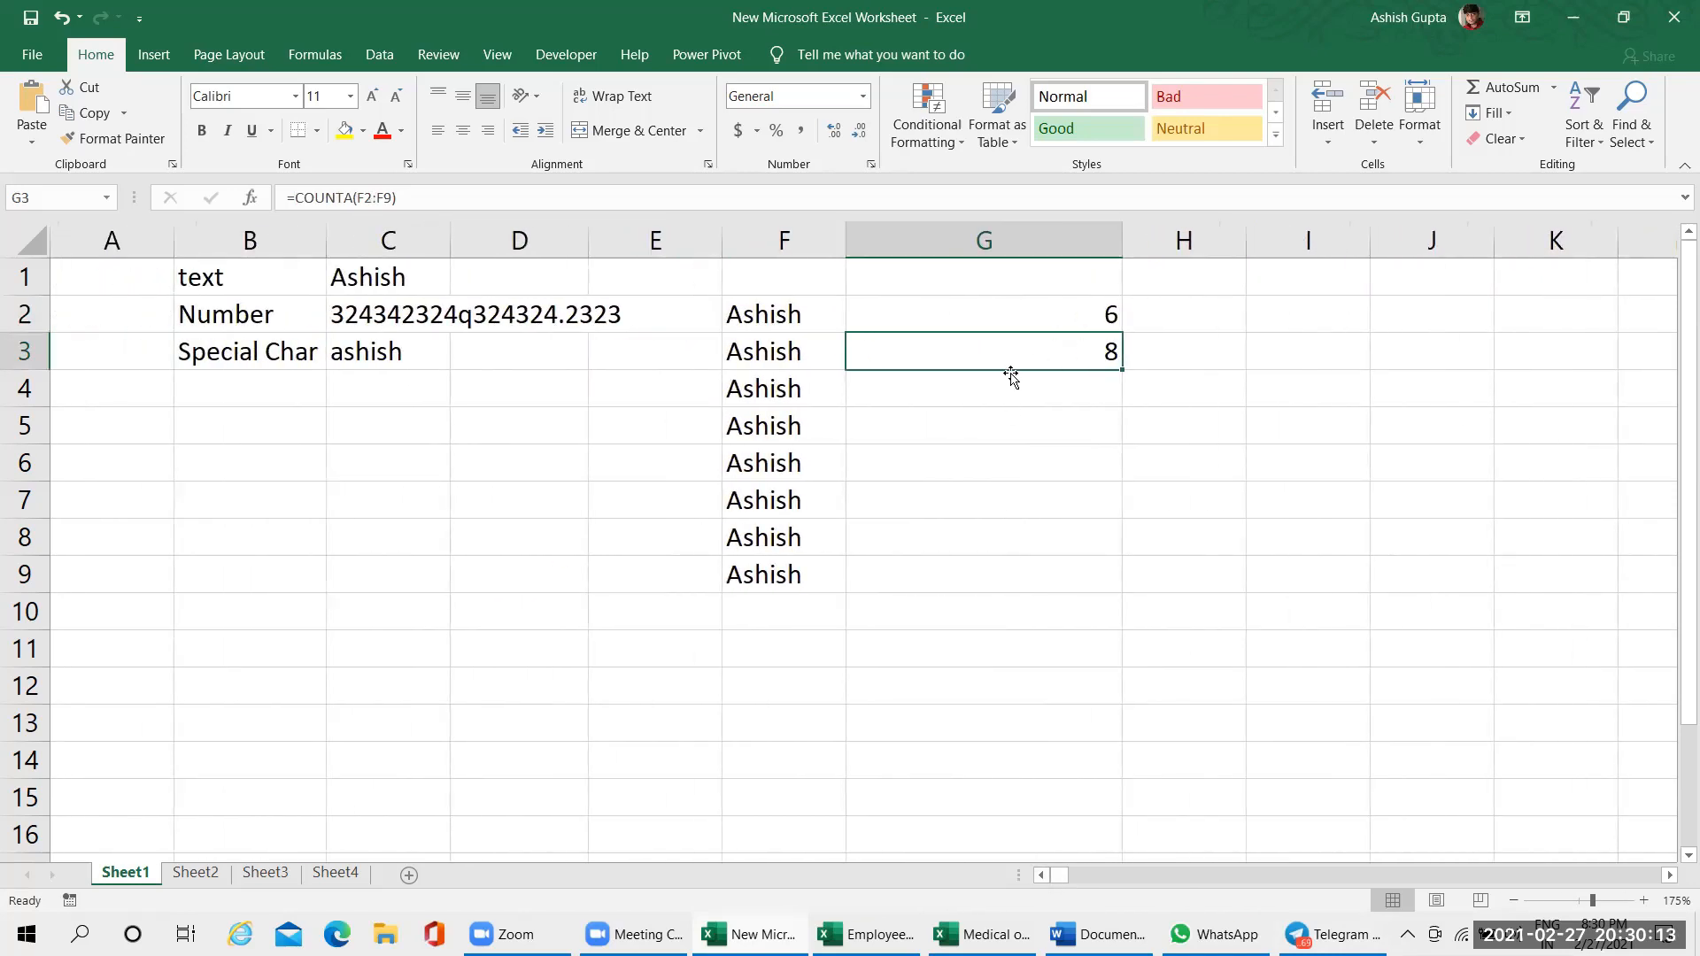
left_click(1014, 325)
left_click(996, 351)
Browse the Text and Logical categories of the function library
left_click(324, 59)
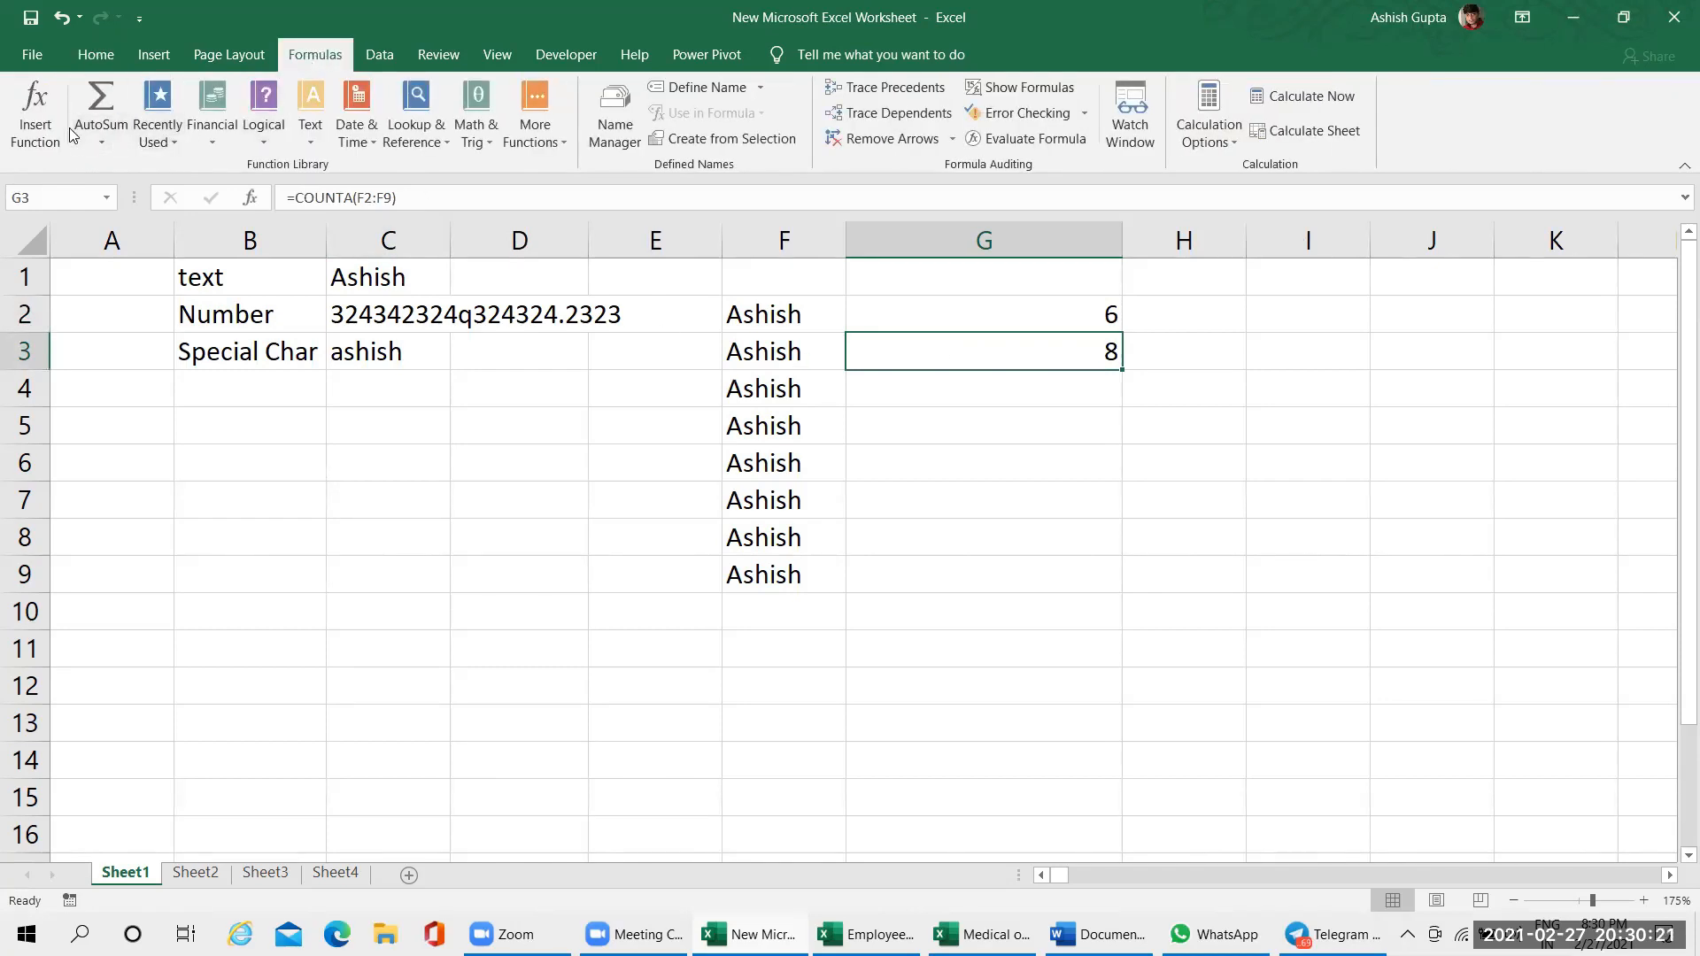
left_click(310, 131)
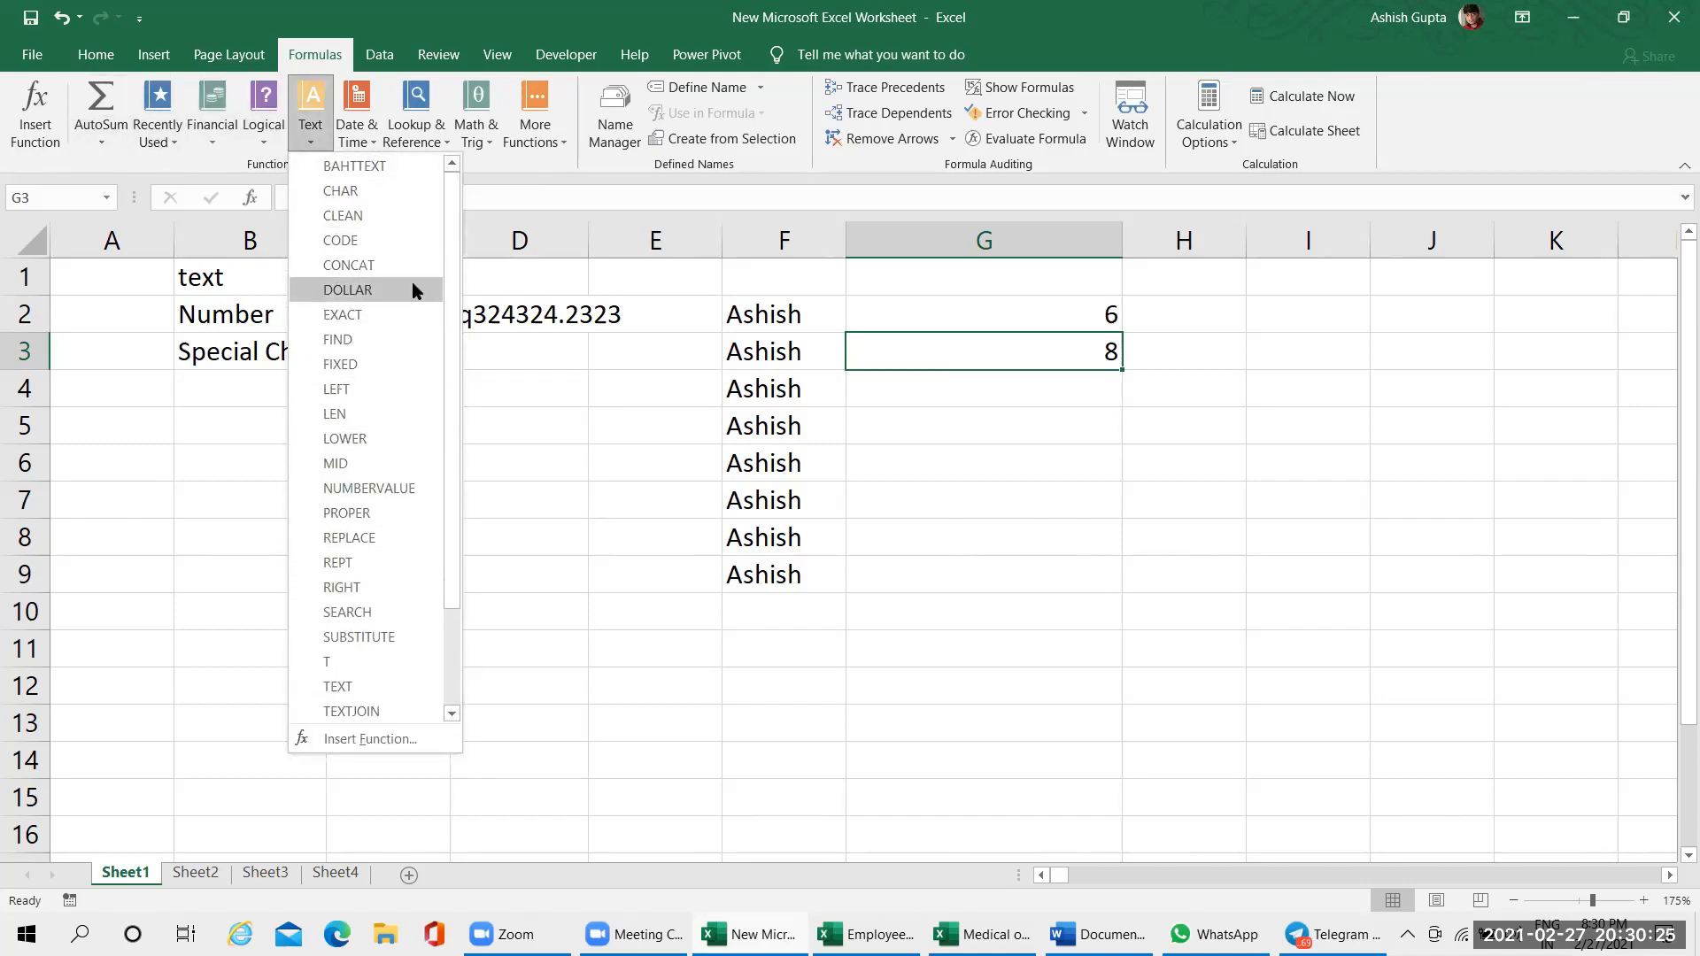
left_click(273, 147)
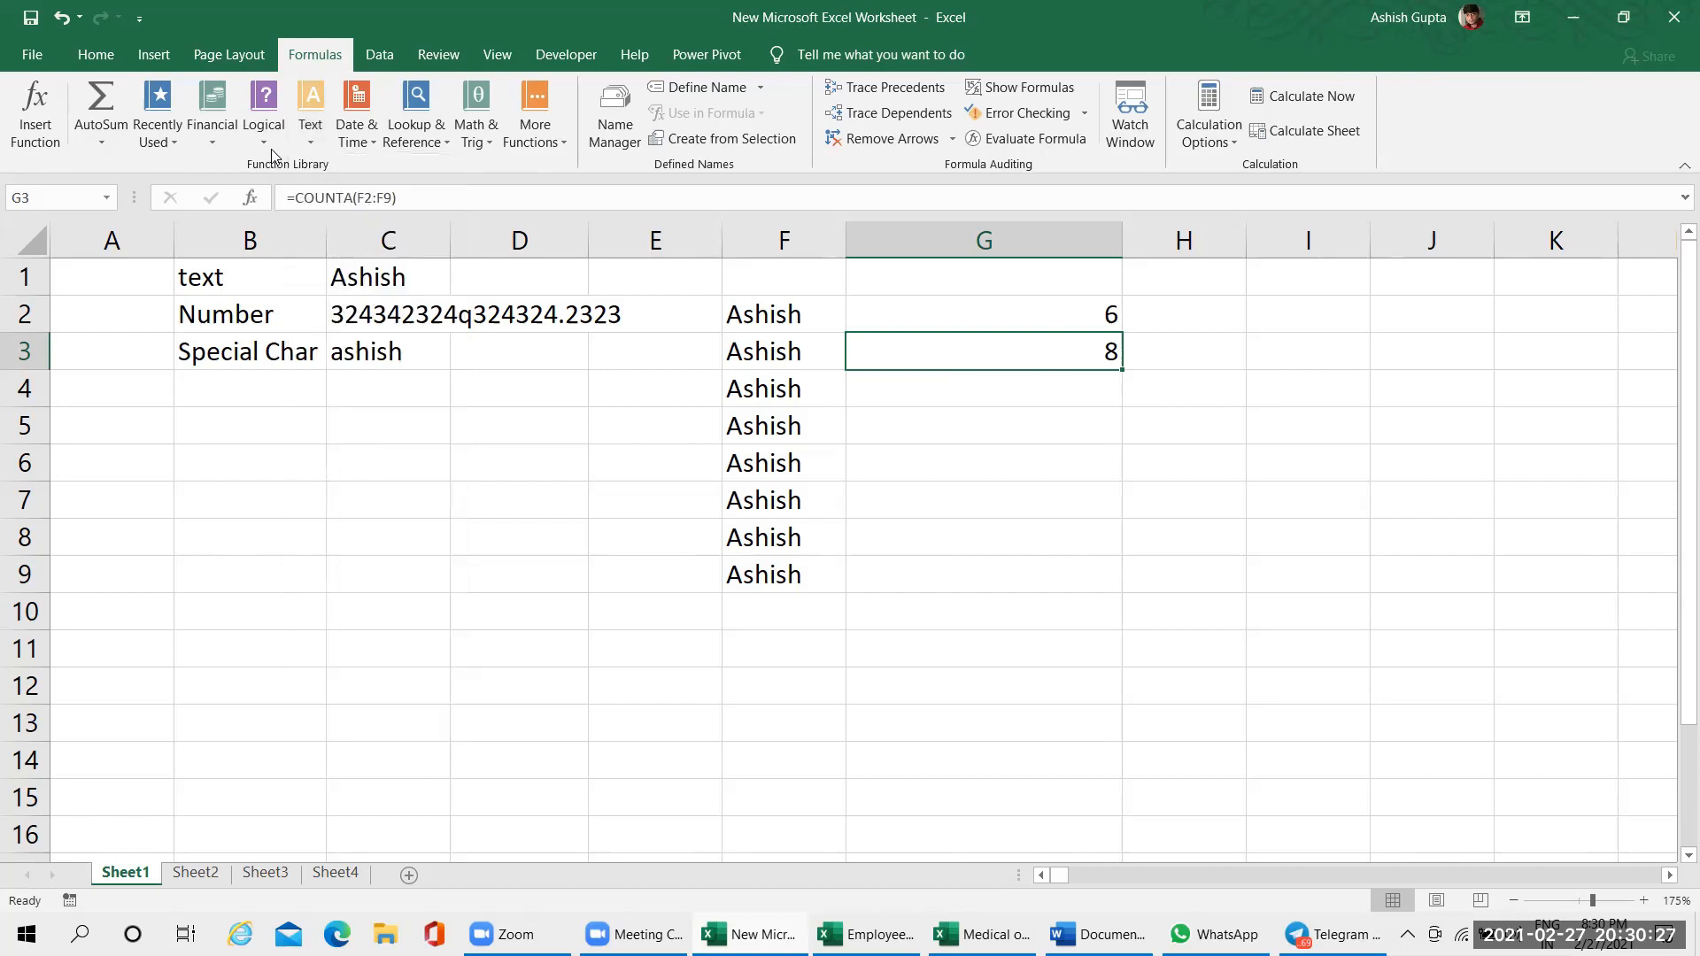
left_click(273, 147)
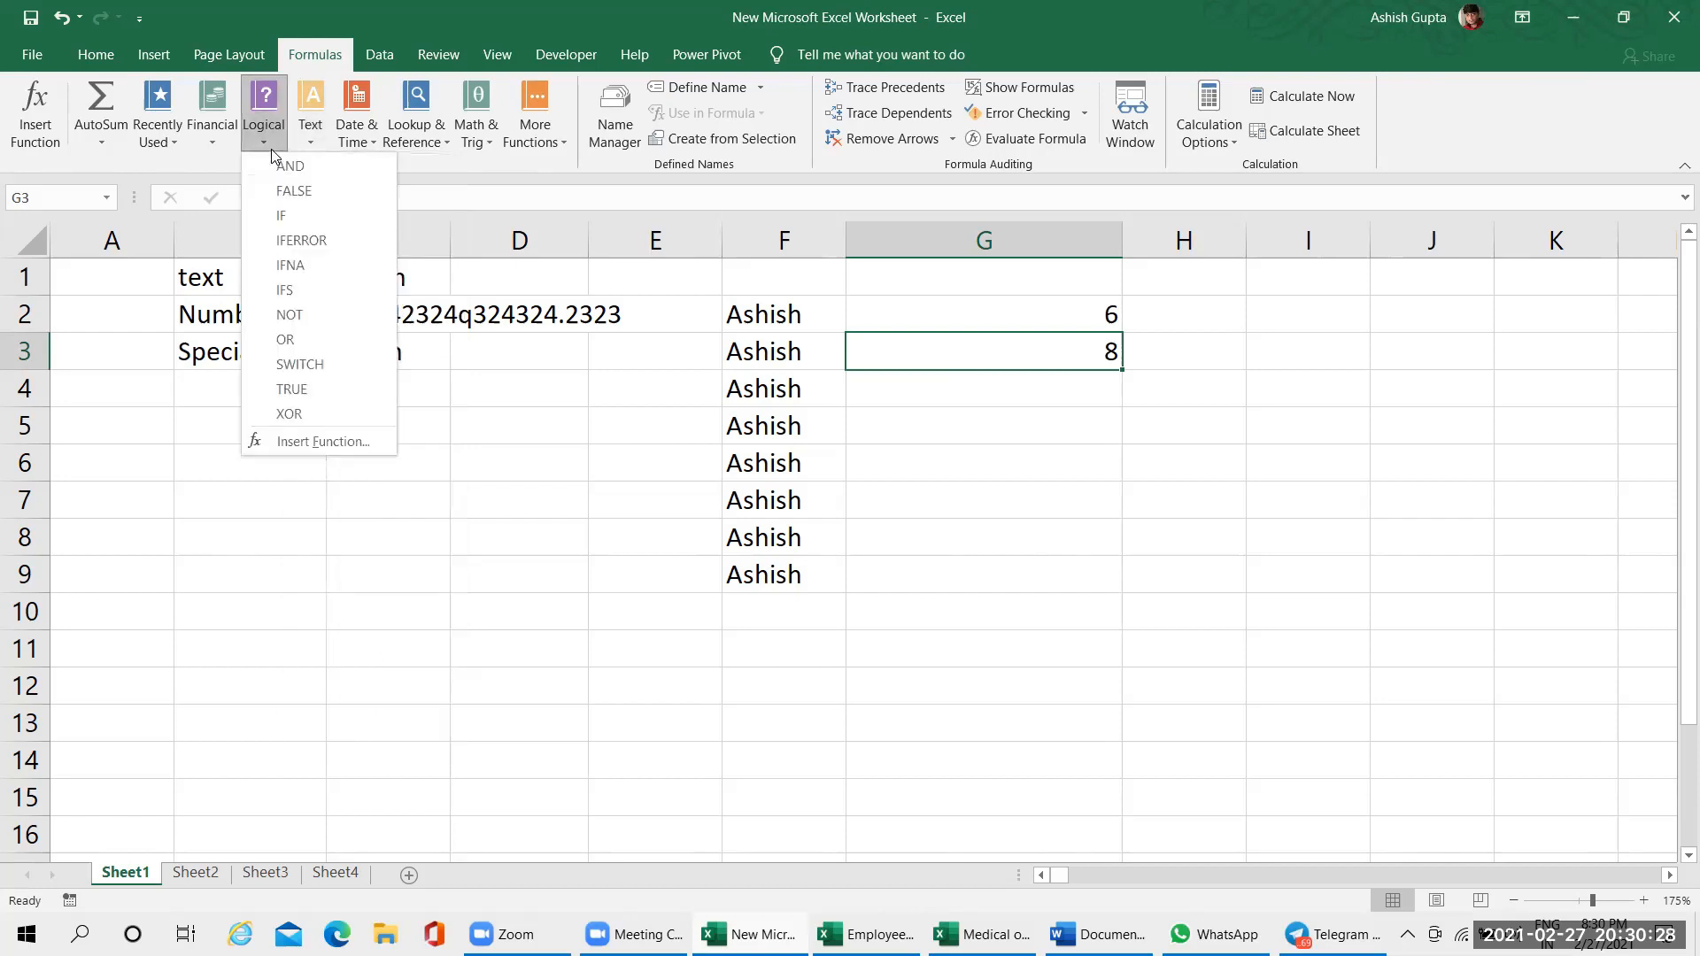
Browse the Date & Time, Math & Trig and Statistical categories of the function library
left_click(213, 141)
left_click(372, 142)
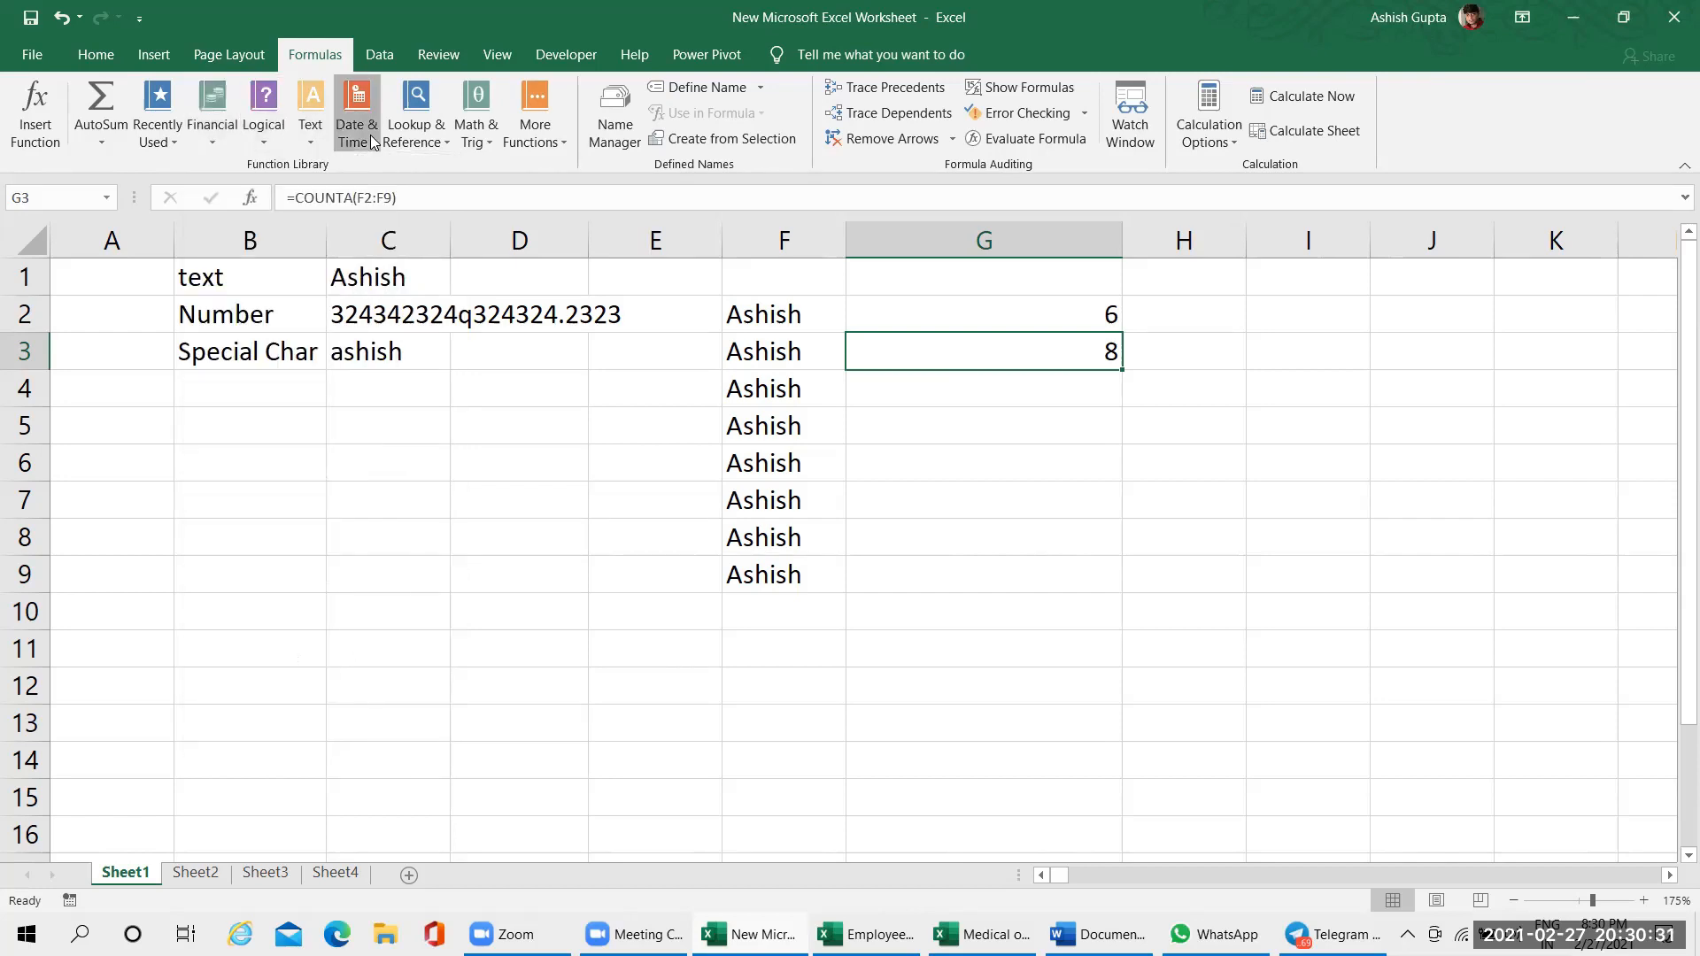
left_click(372, 142)
left_click(481, 137)
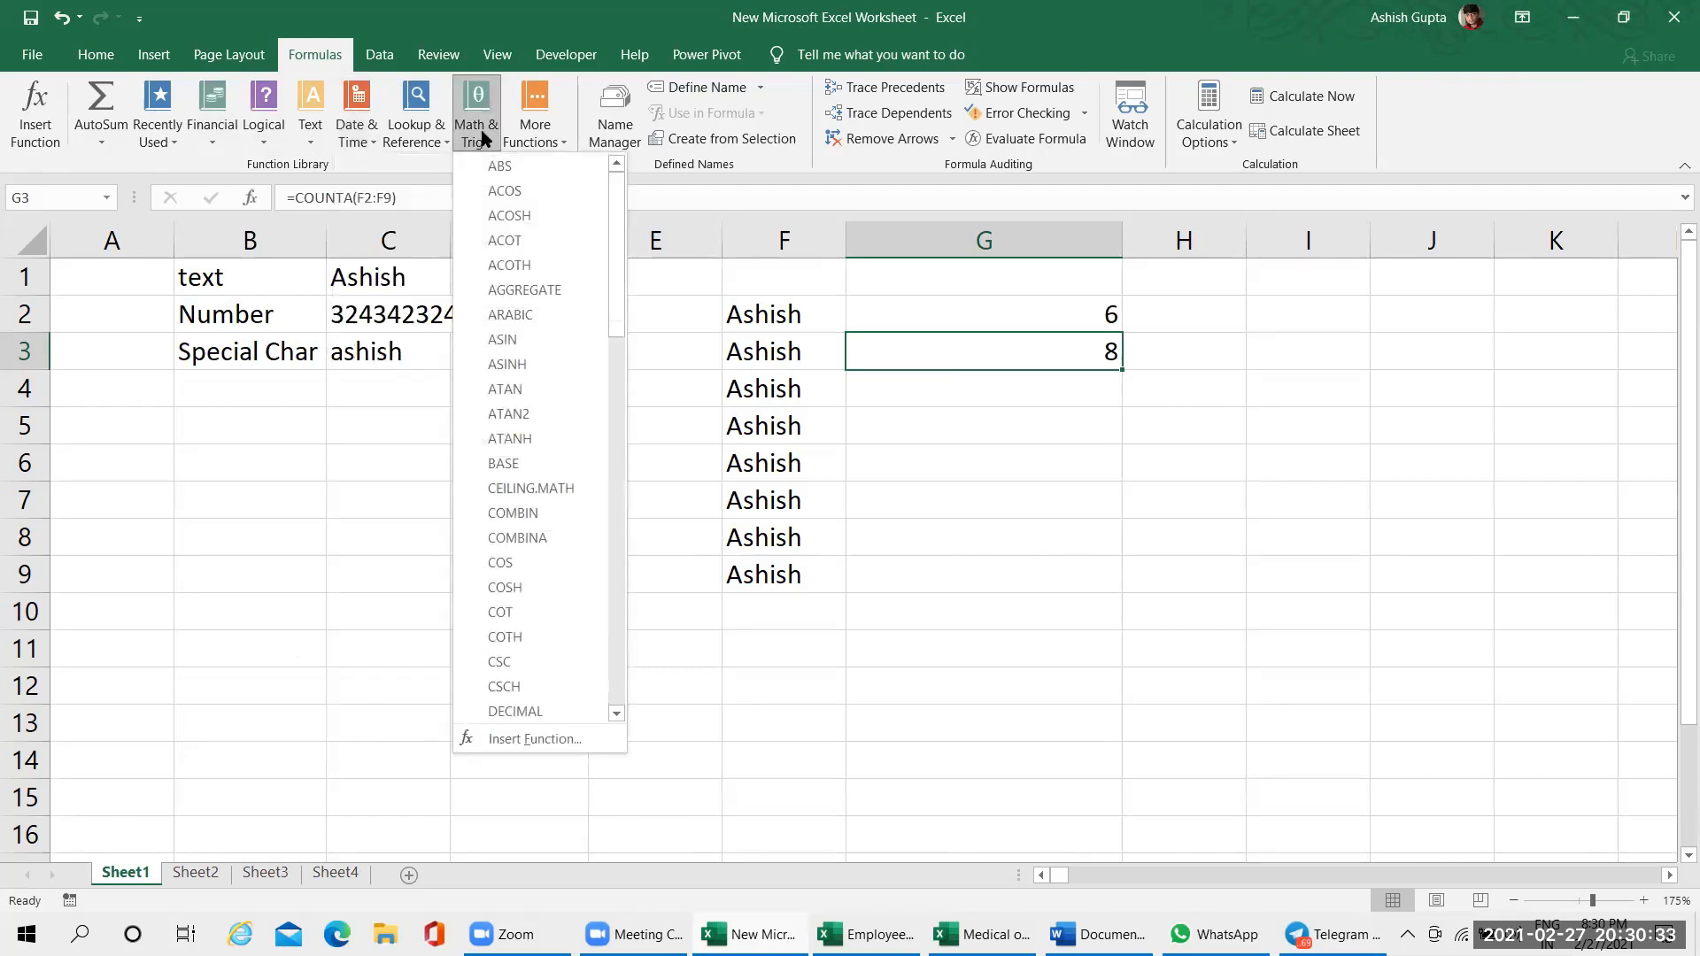
left_click(558, 135)
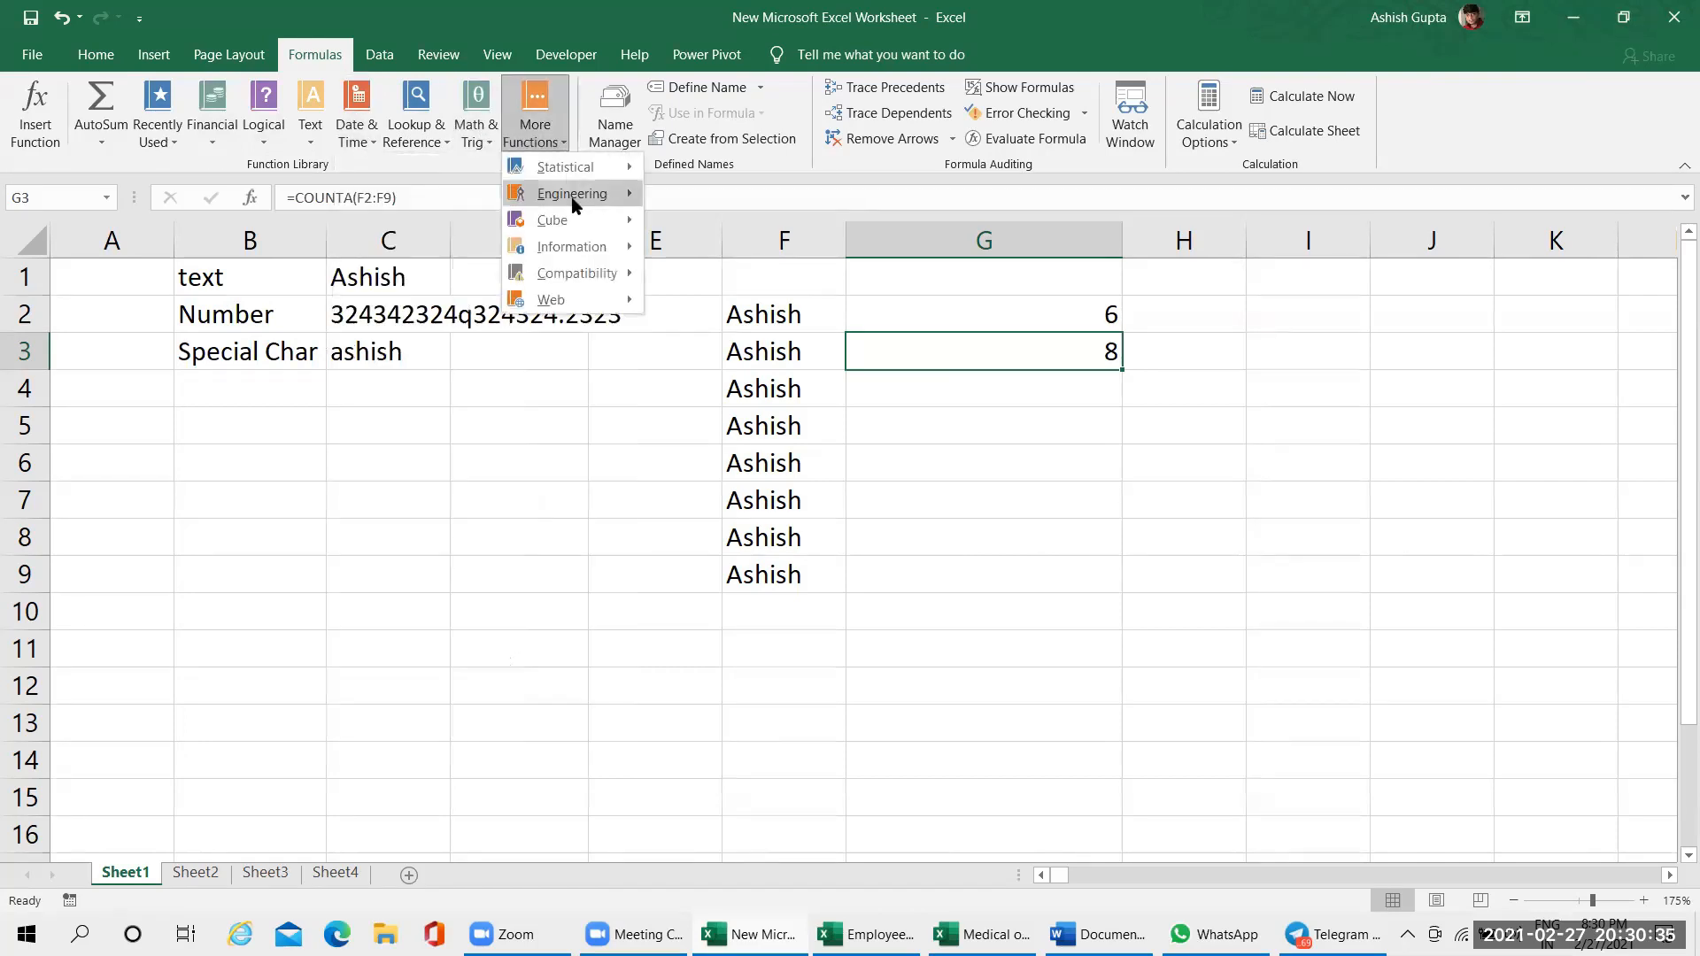
mouse_move(585, 178)
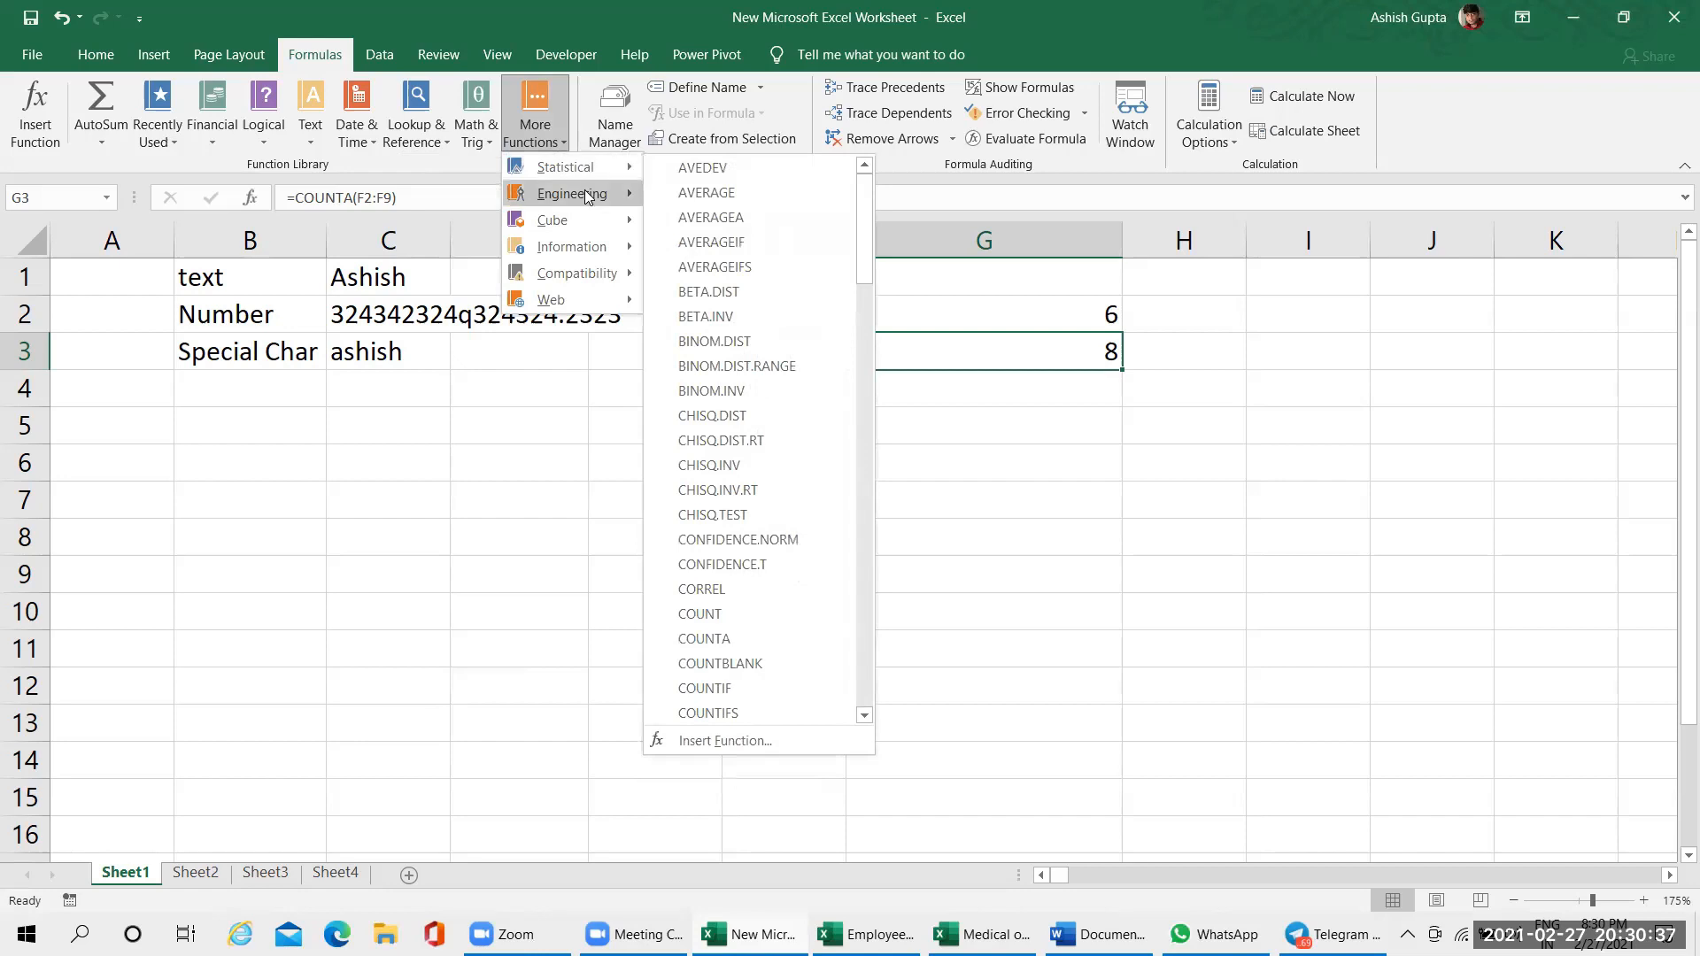
left_click(346, 465)
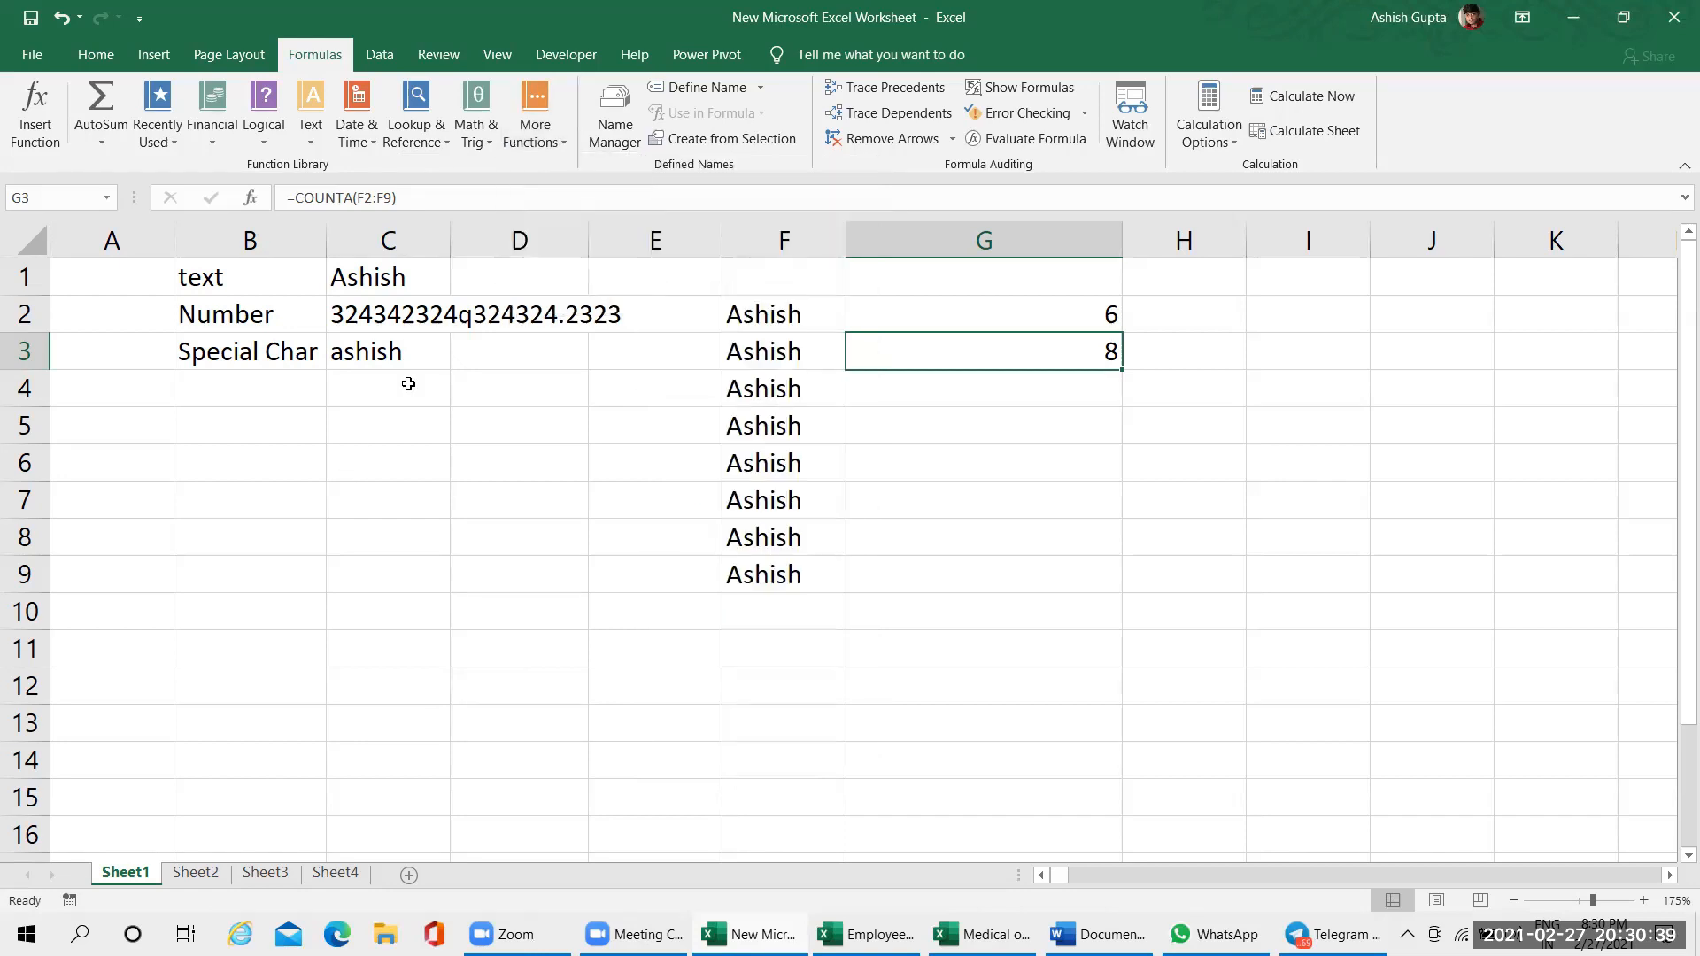
Review the formulas in cells G2 and G3 and the source name in F2
left_click(932, 315)
left_click(935, 353)
left_click(763, 306)
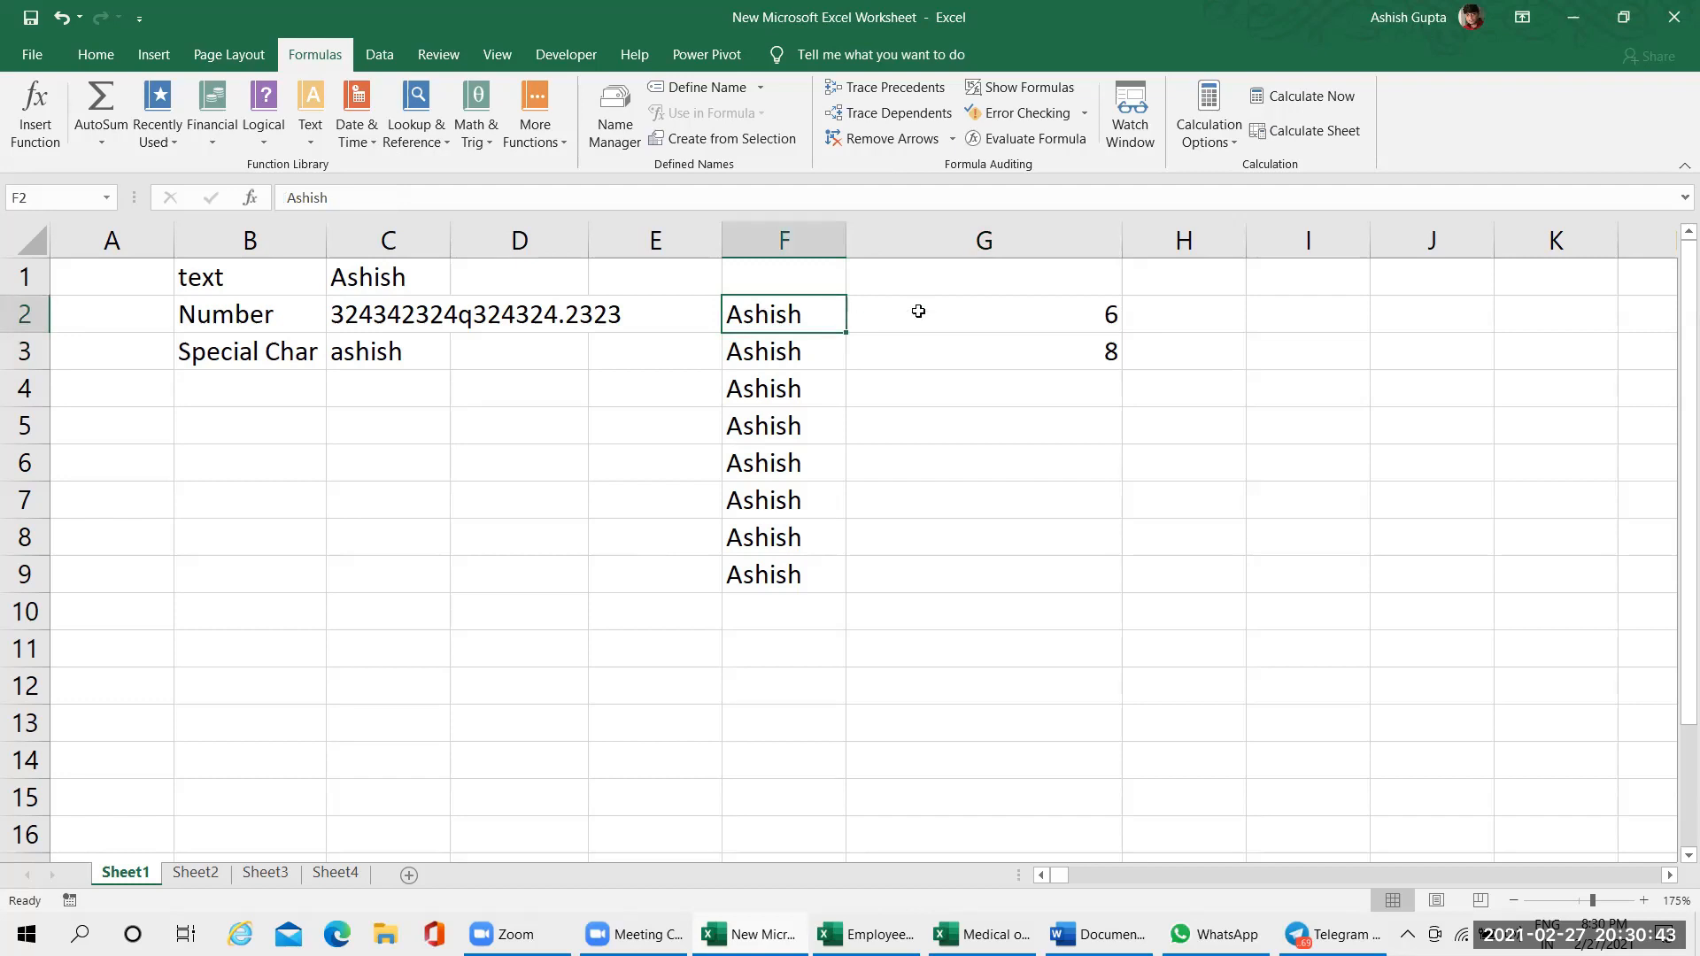
left_click(918, 311)
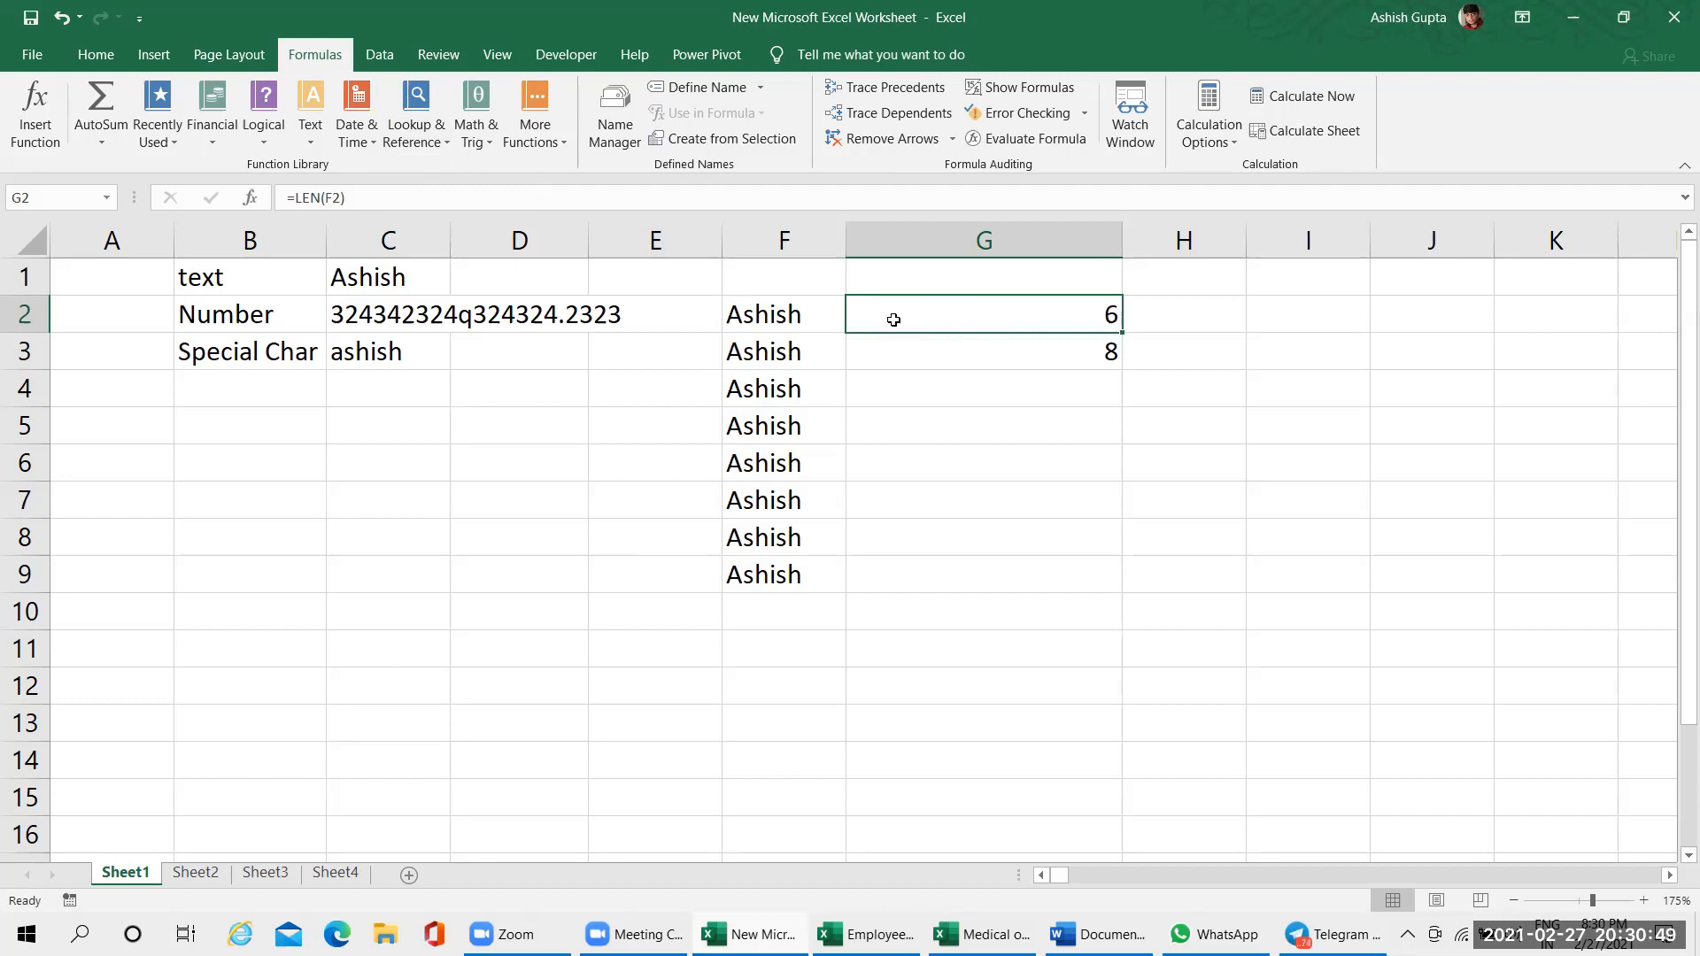
Examine the Text category of the function library alongside cells F2 and G2, and view the COUNTA formula in G3
left_click(311, 111)
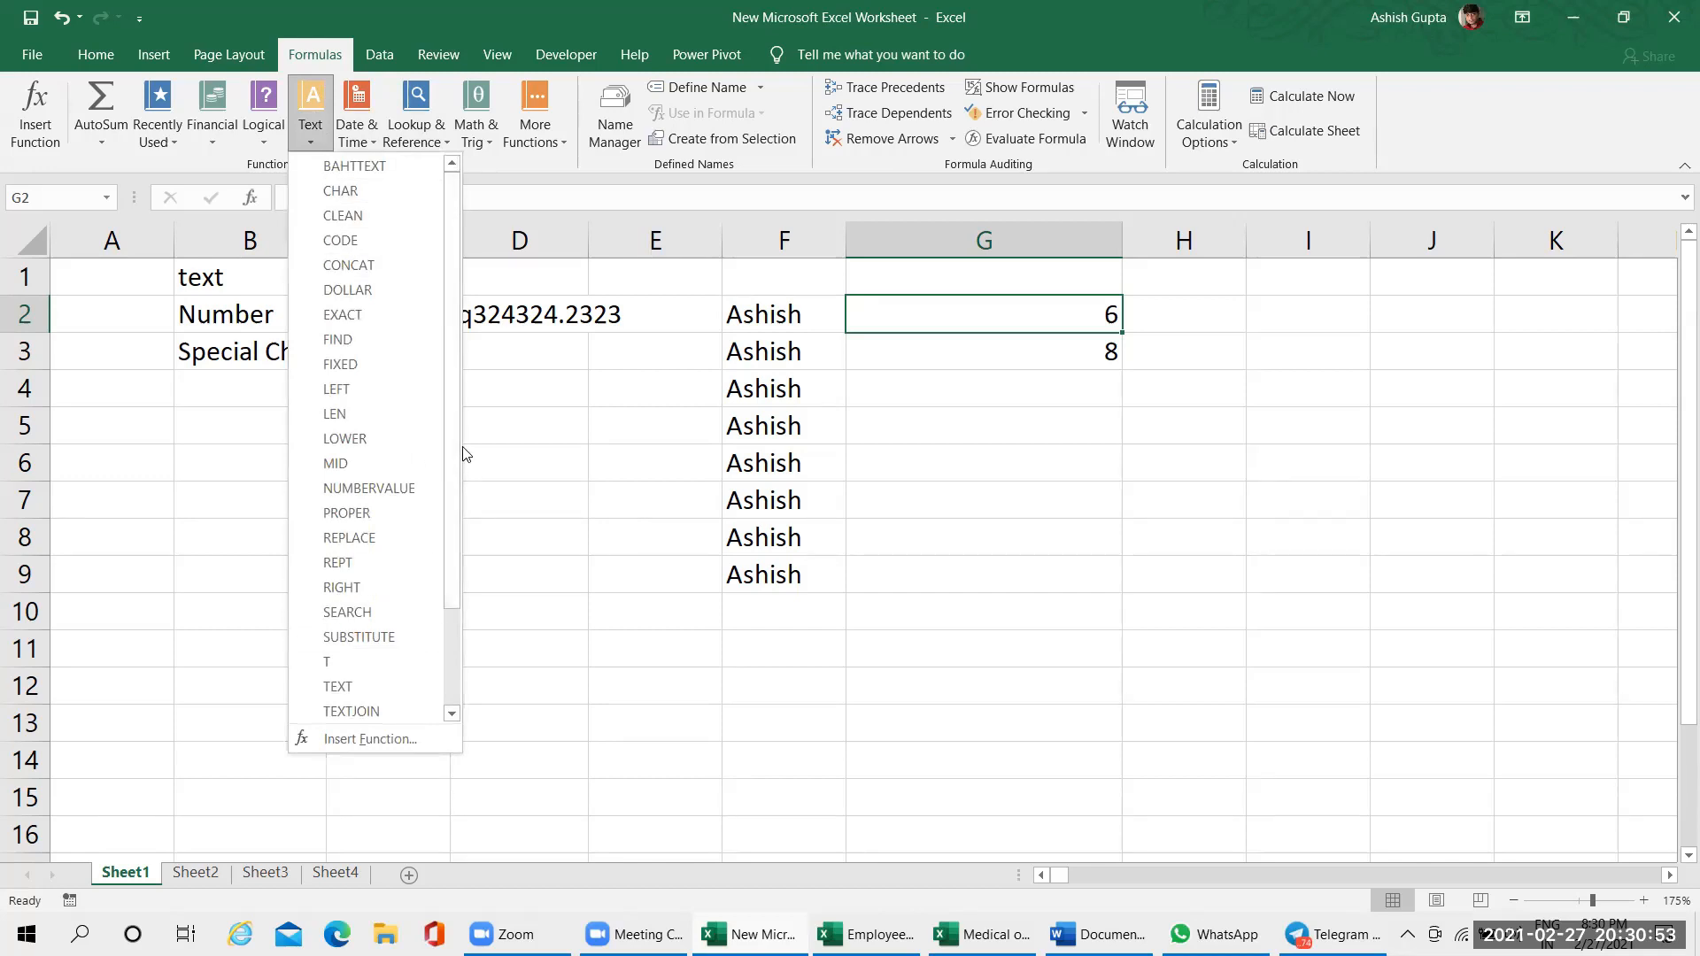
scroll(461, 484, "down", 2)
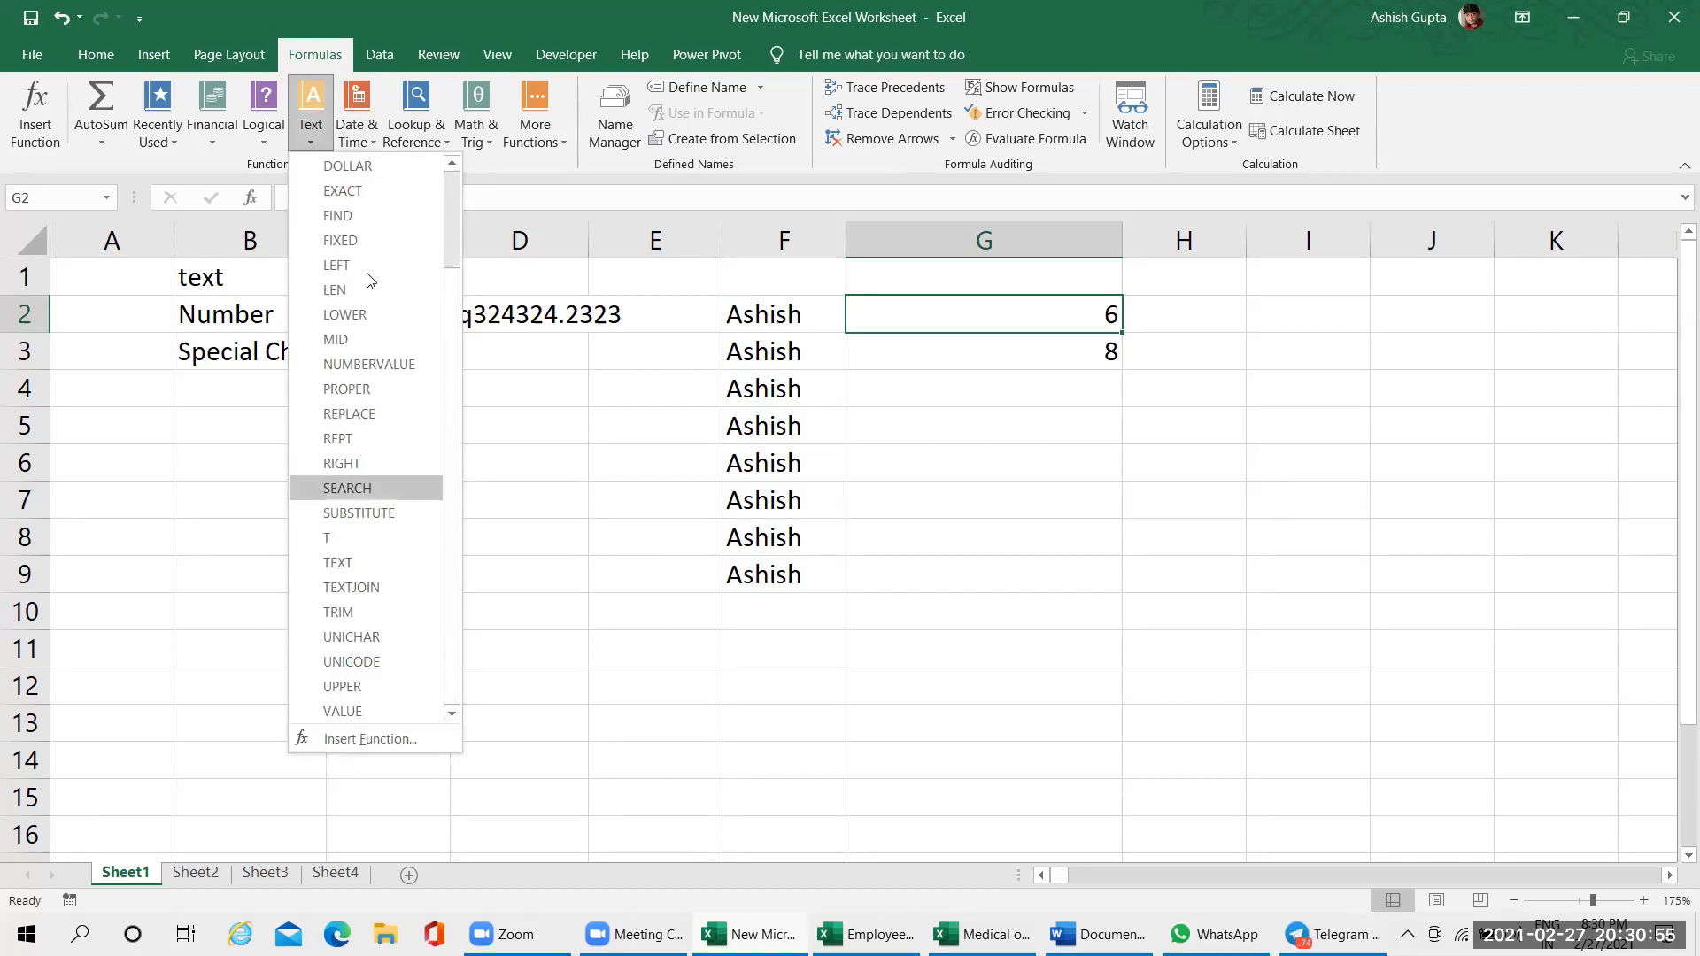
left_click(793, 317)
left_click(802, 317)
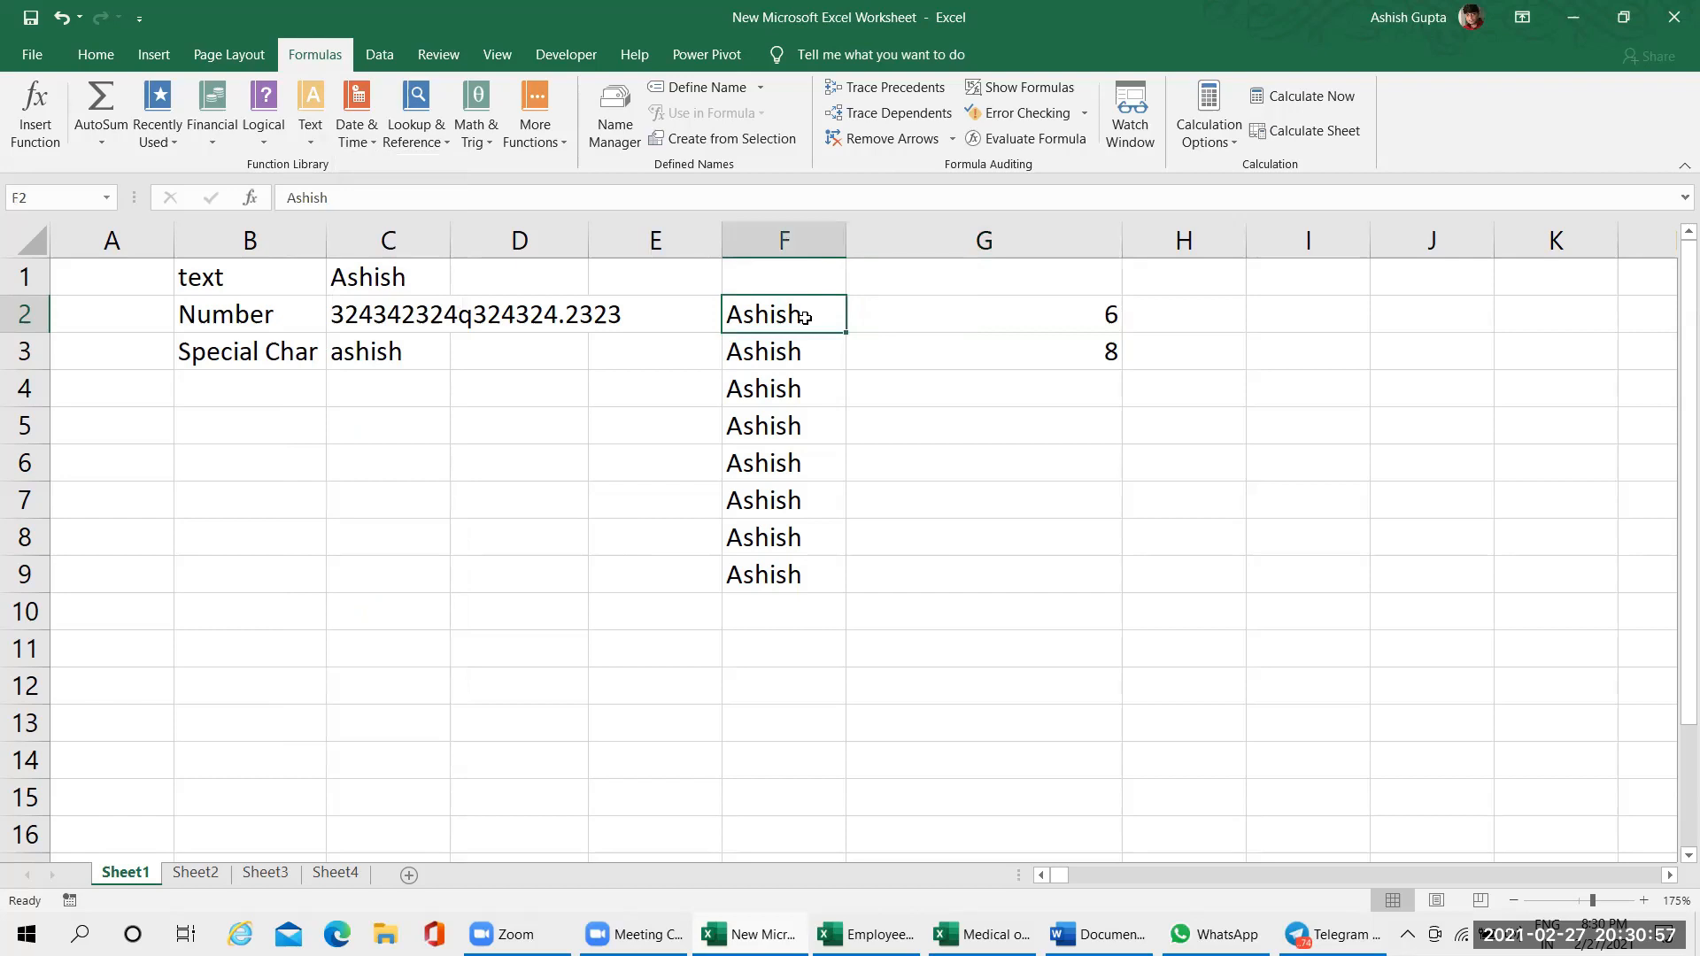
left_click(310, 128)
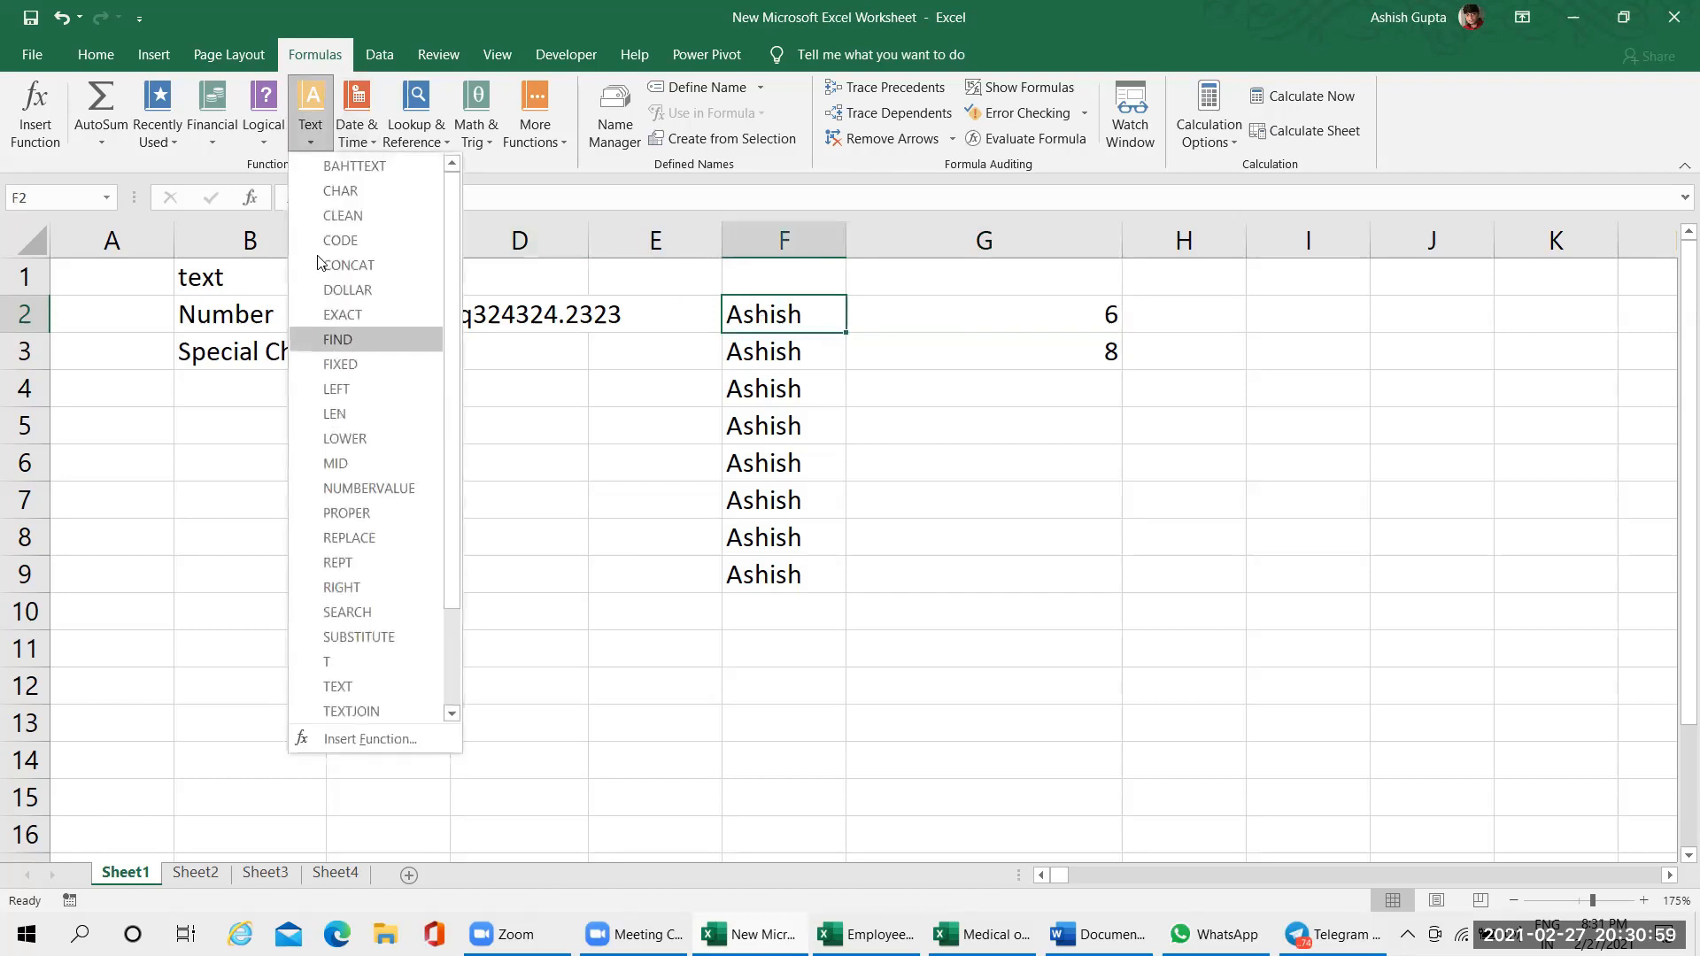
left_click(972, 324)
left_click(933, 326)
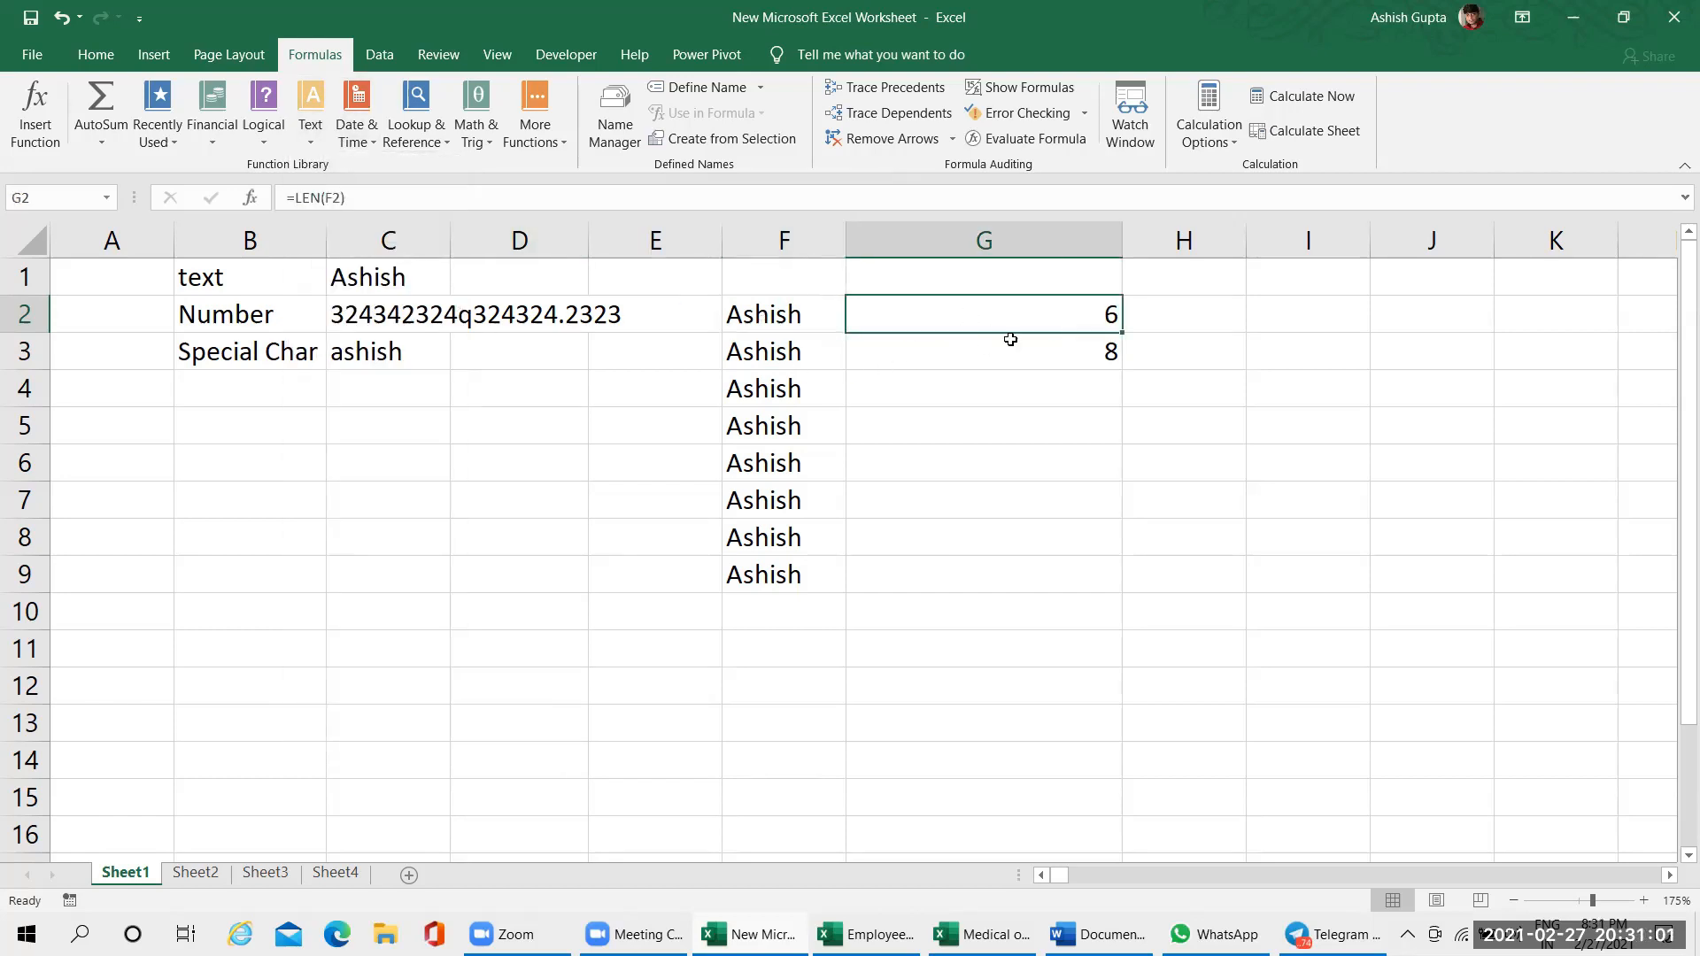
left_click(988, 355)
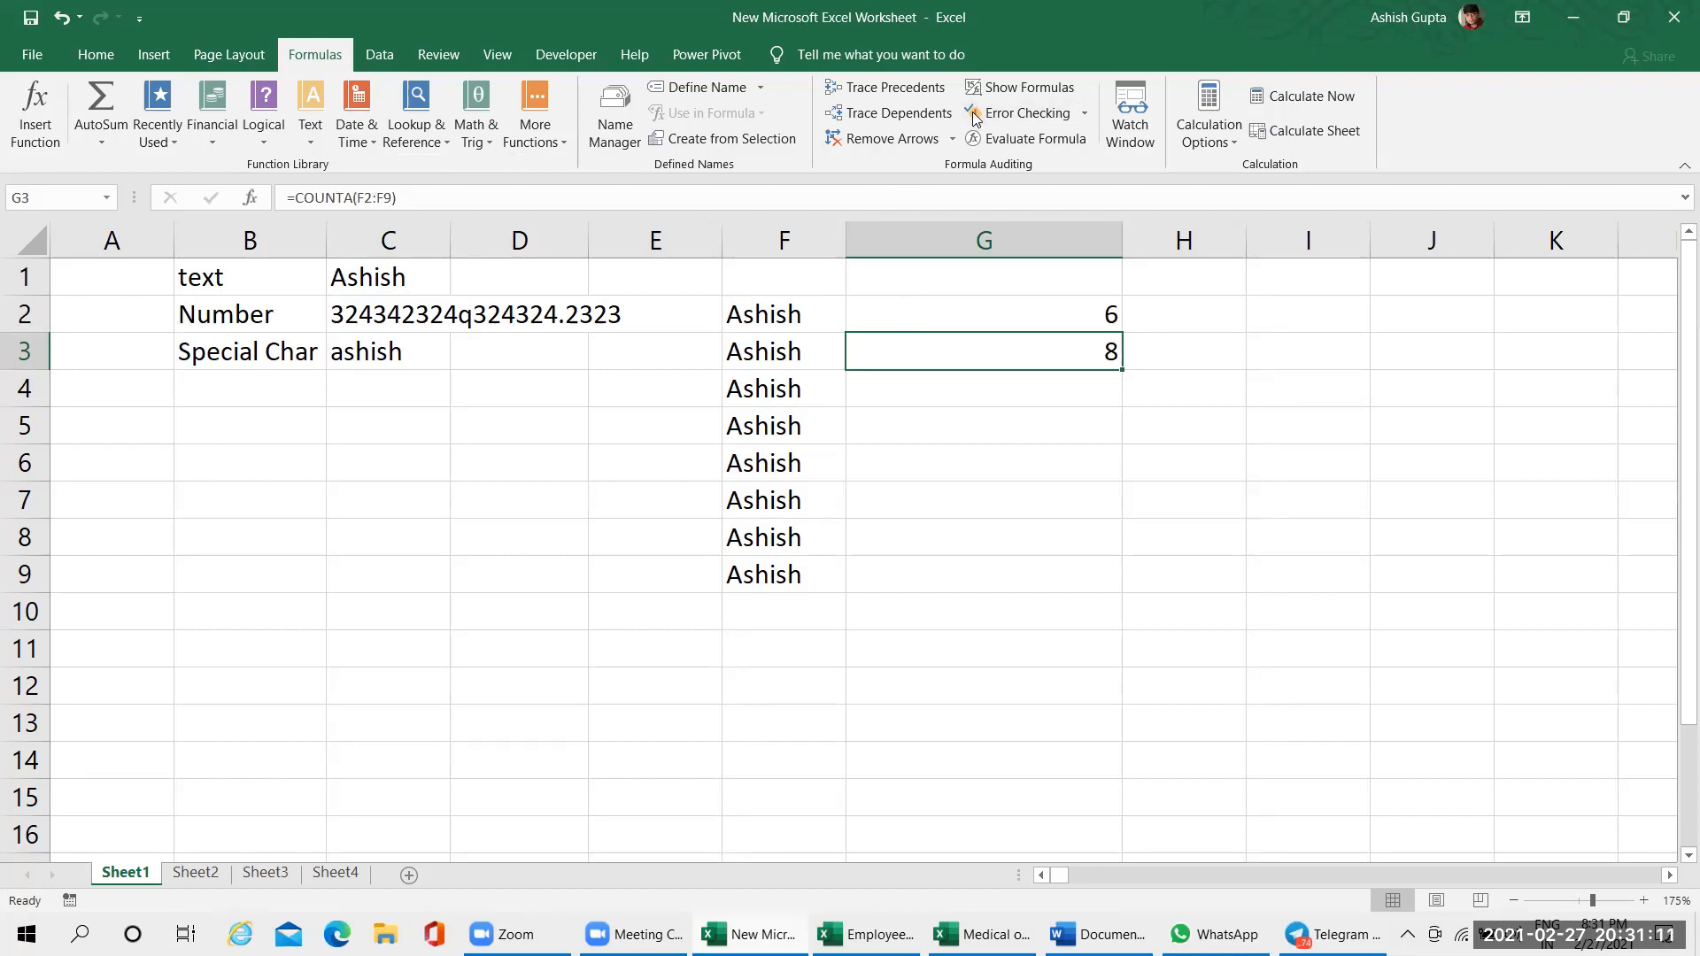
Insert a different first name before the existing one in cell F3 and autofit the width of column F
left_click(758, 357)
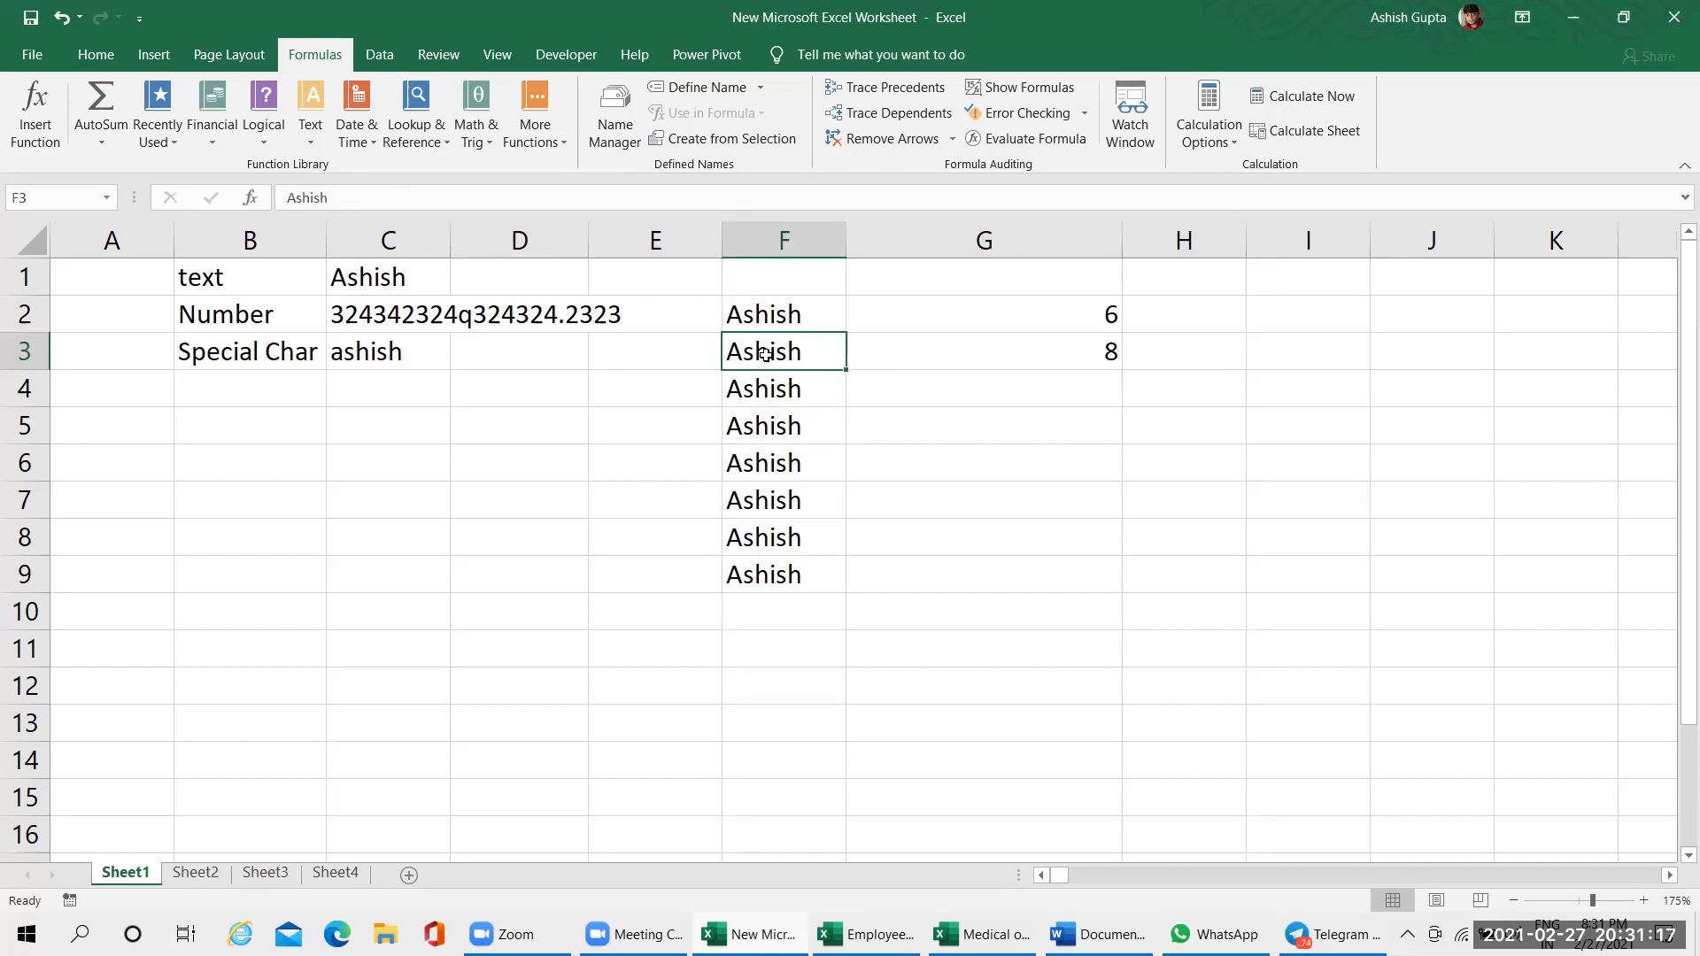
double_click(838, 361)
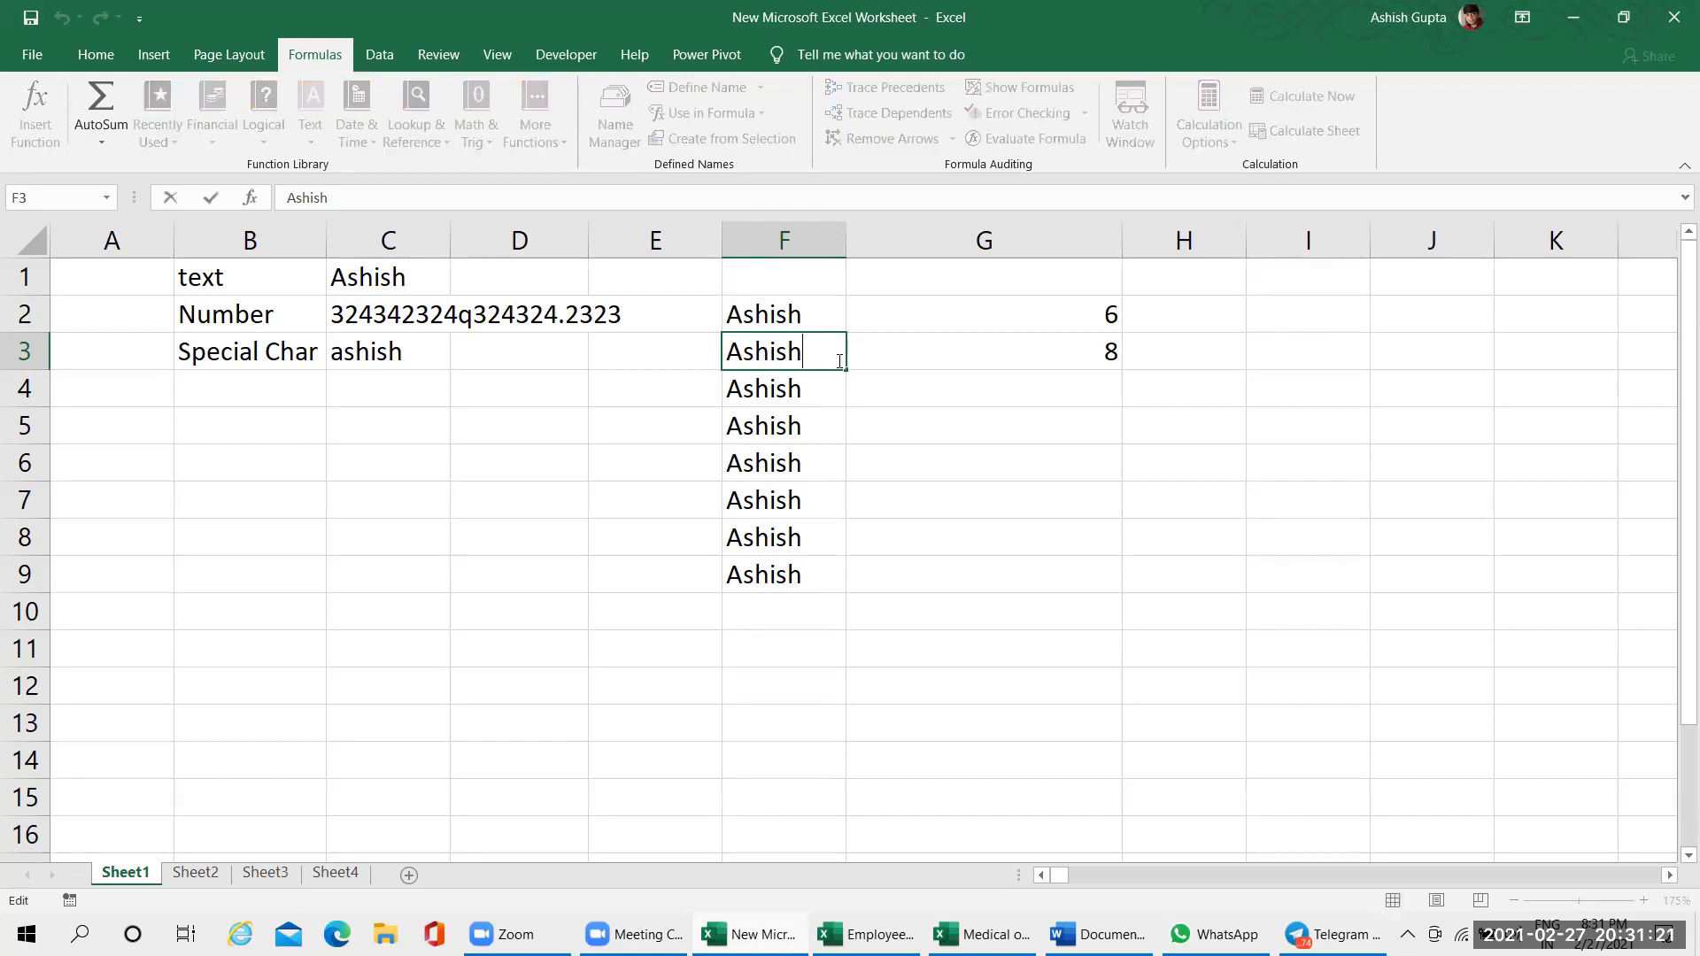
left_click(724, 348)
type("Yogesh")
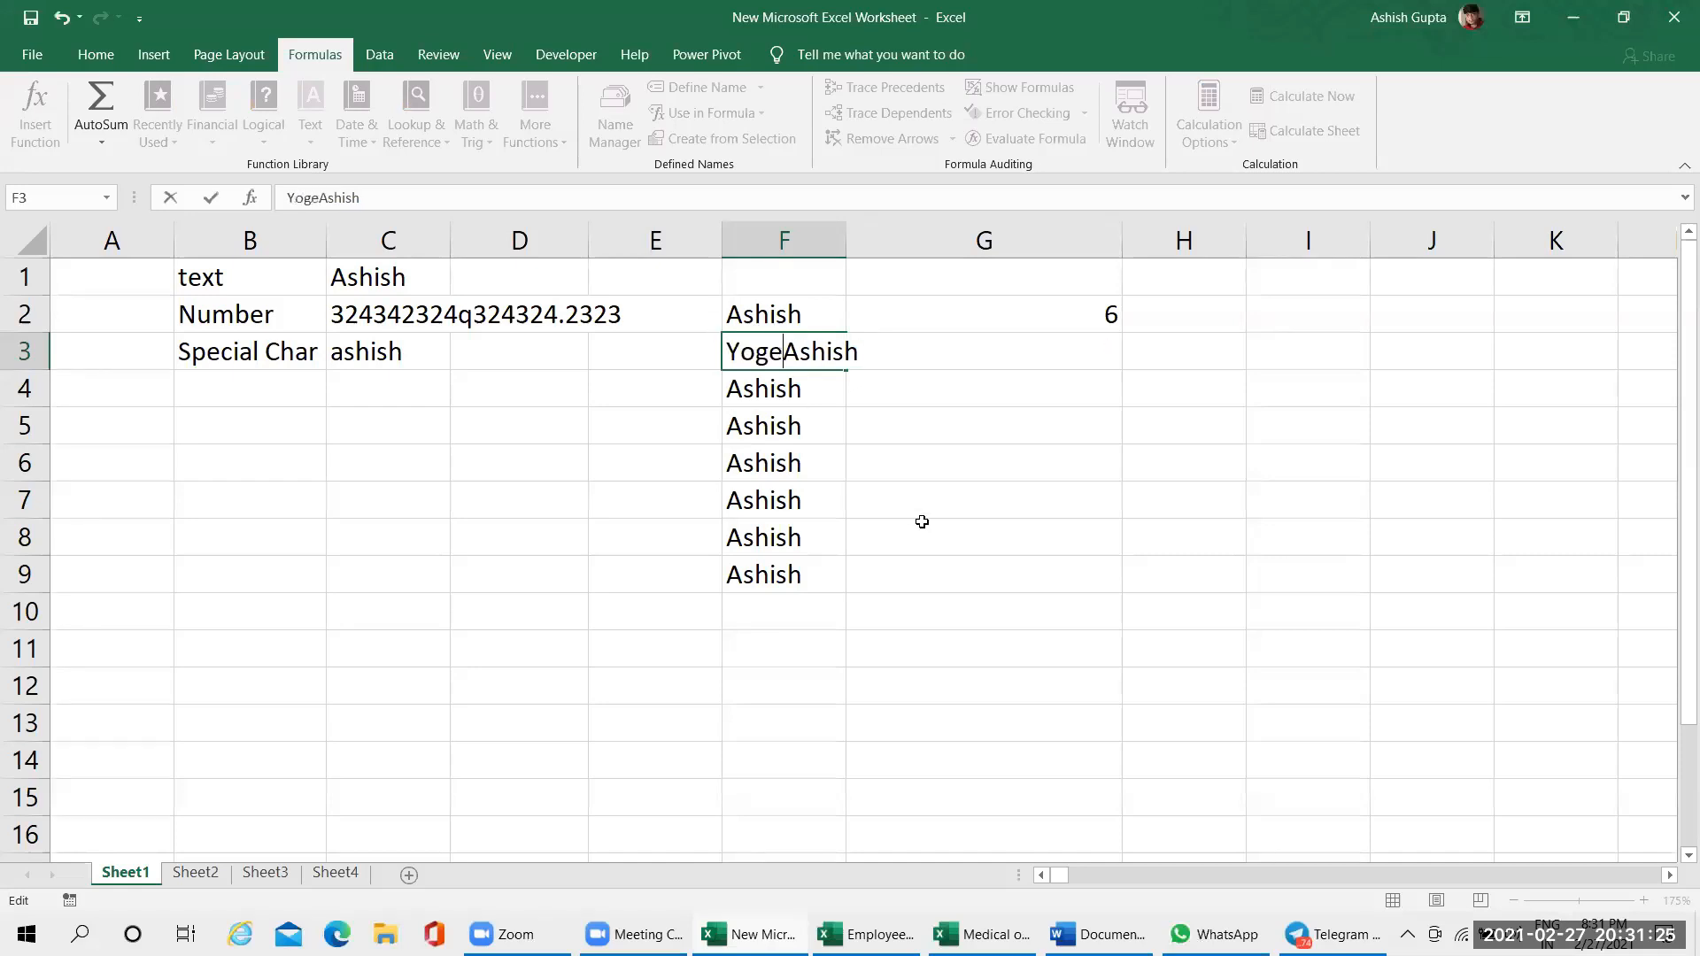
key("Return")
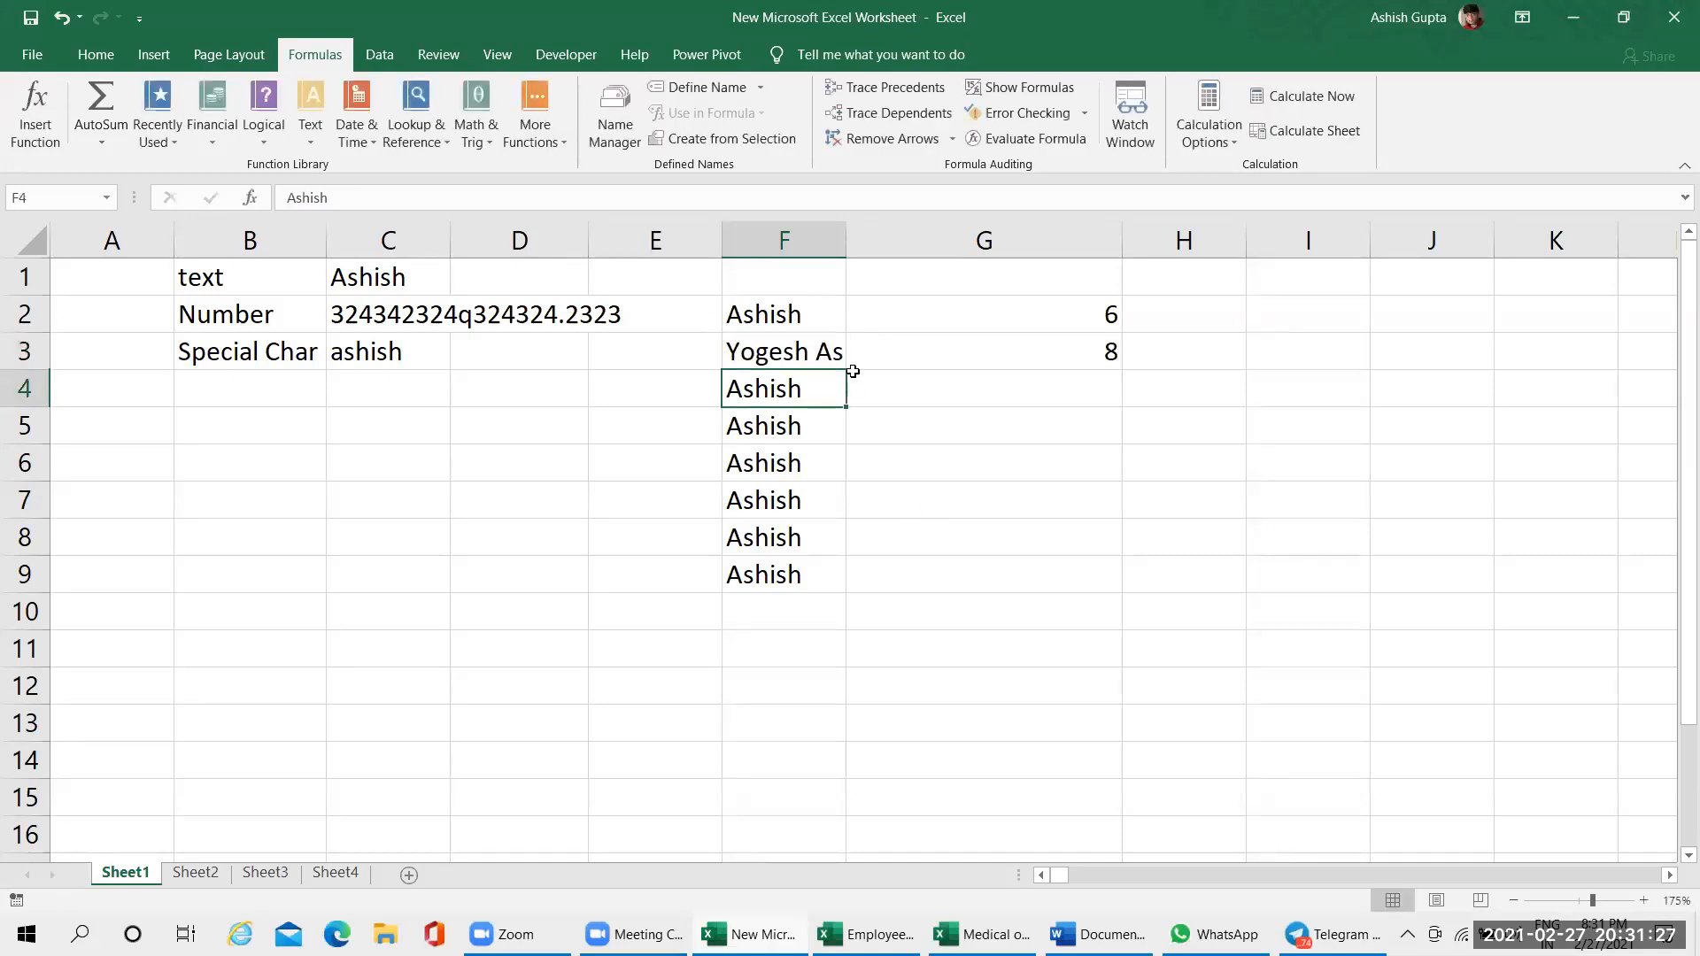
double_click(846, 234)
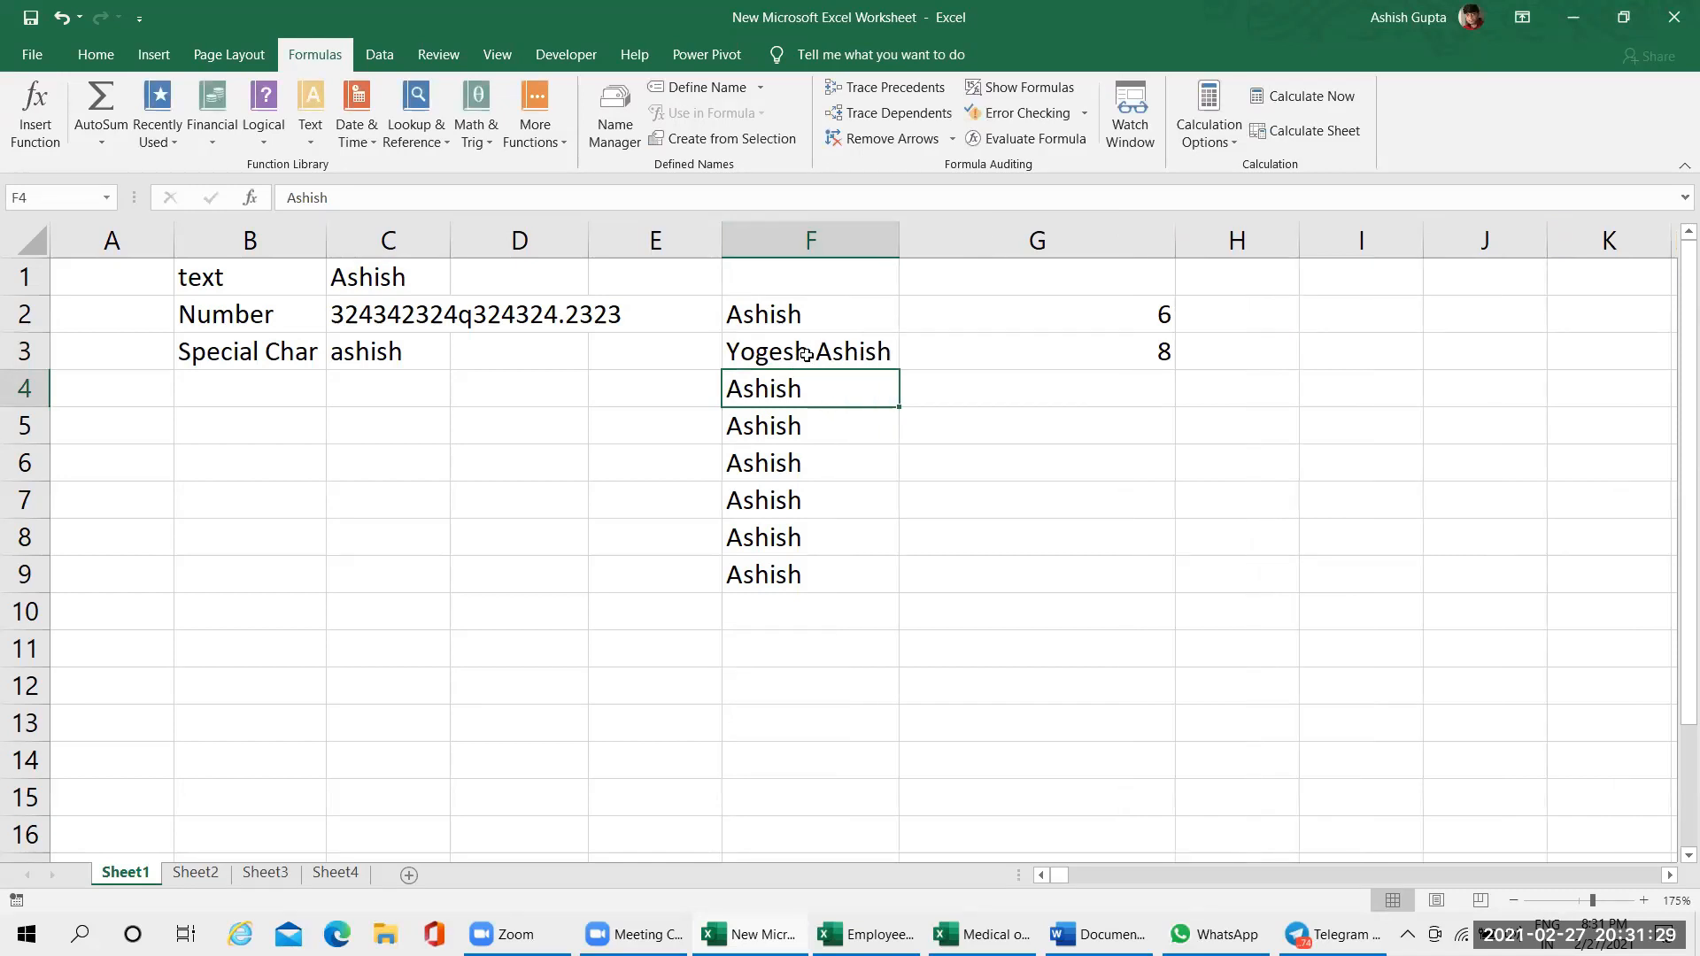
left_click(806, 354)
double_click(824, 347)
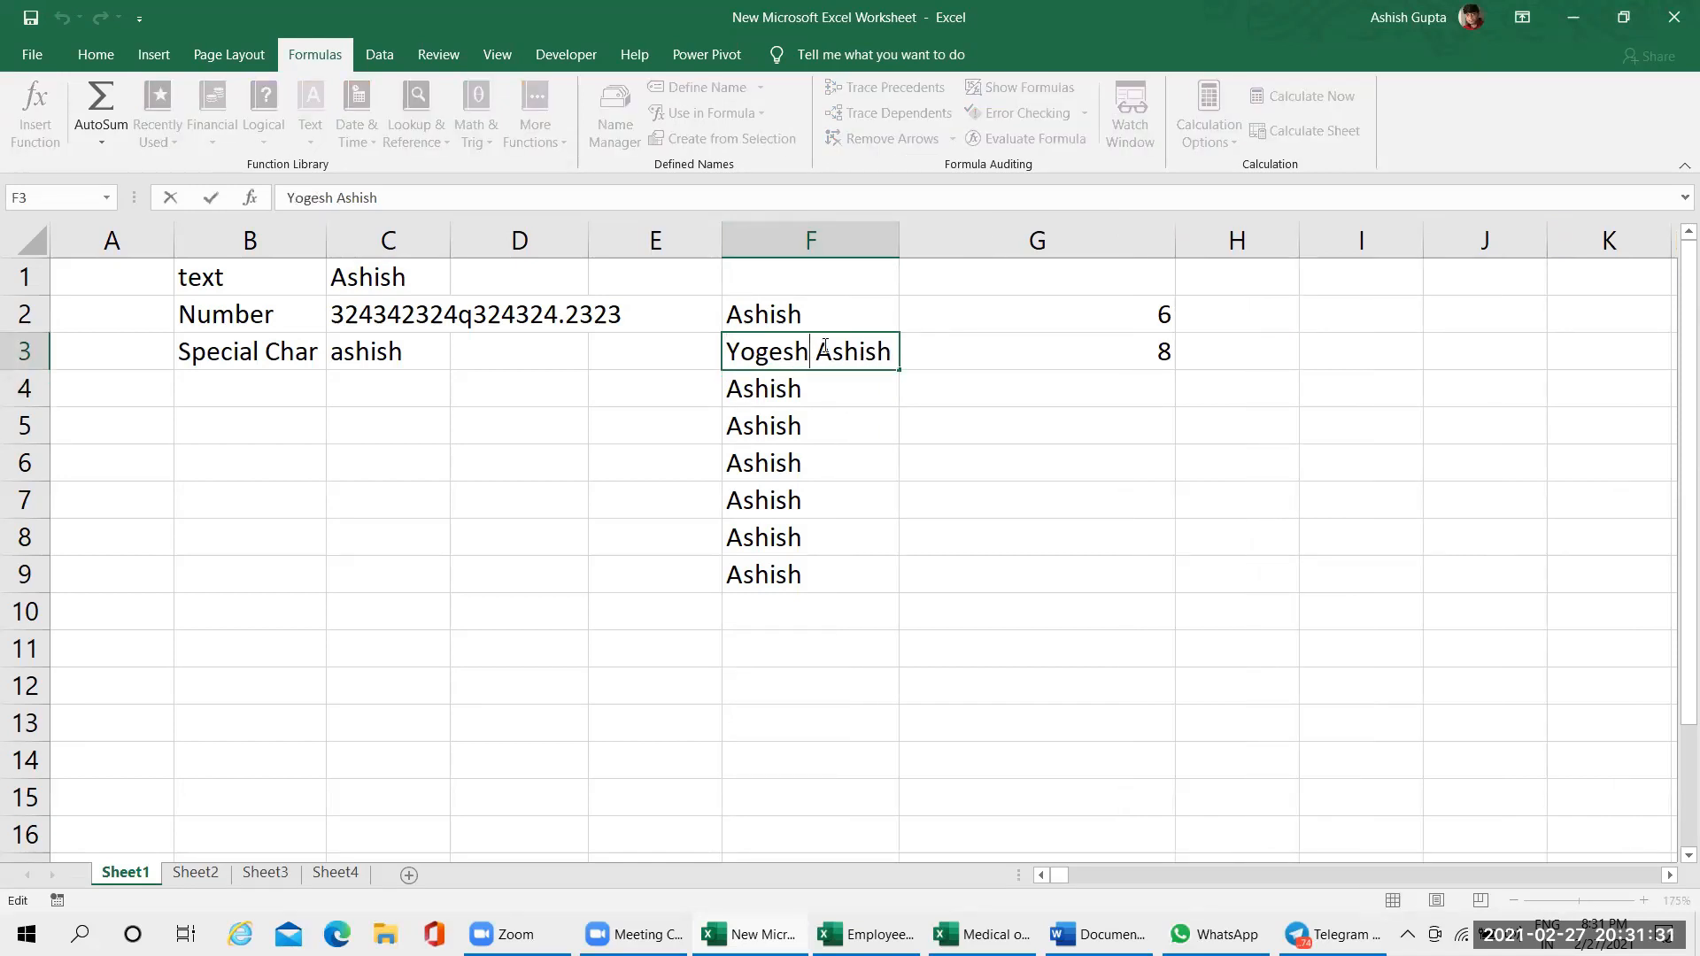
key("Escape")
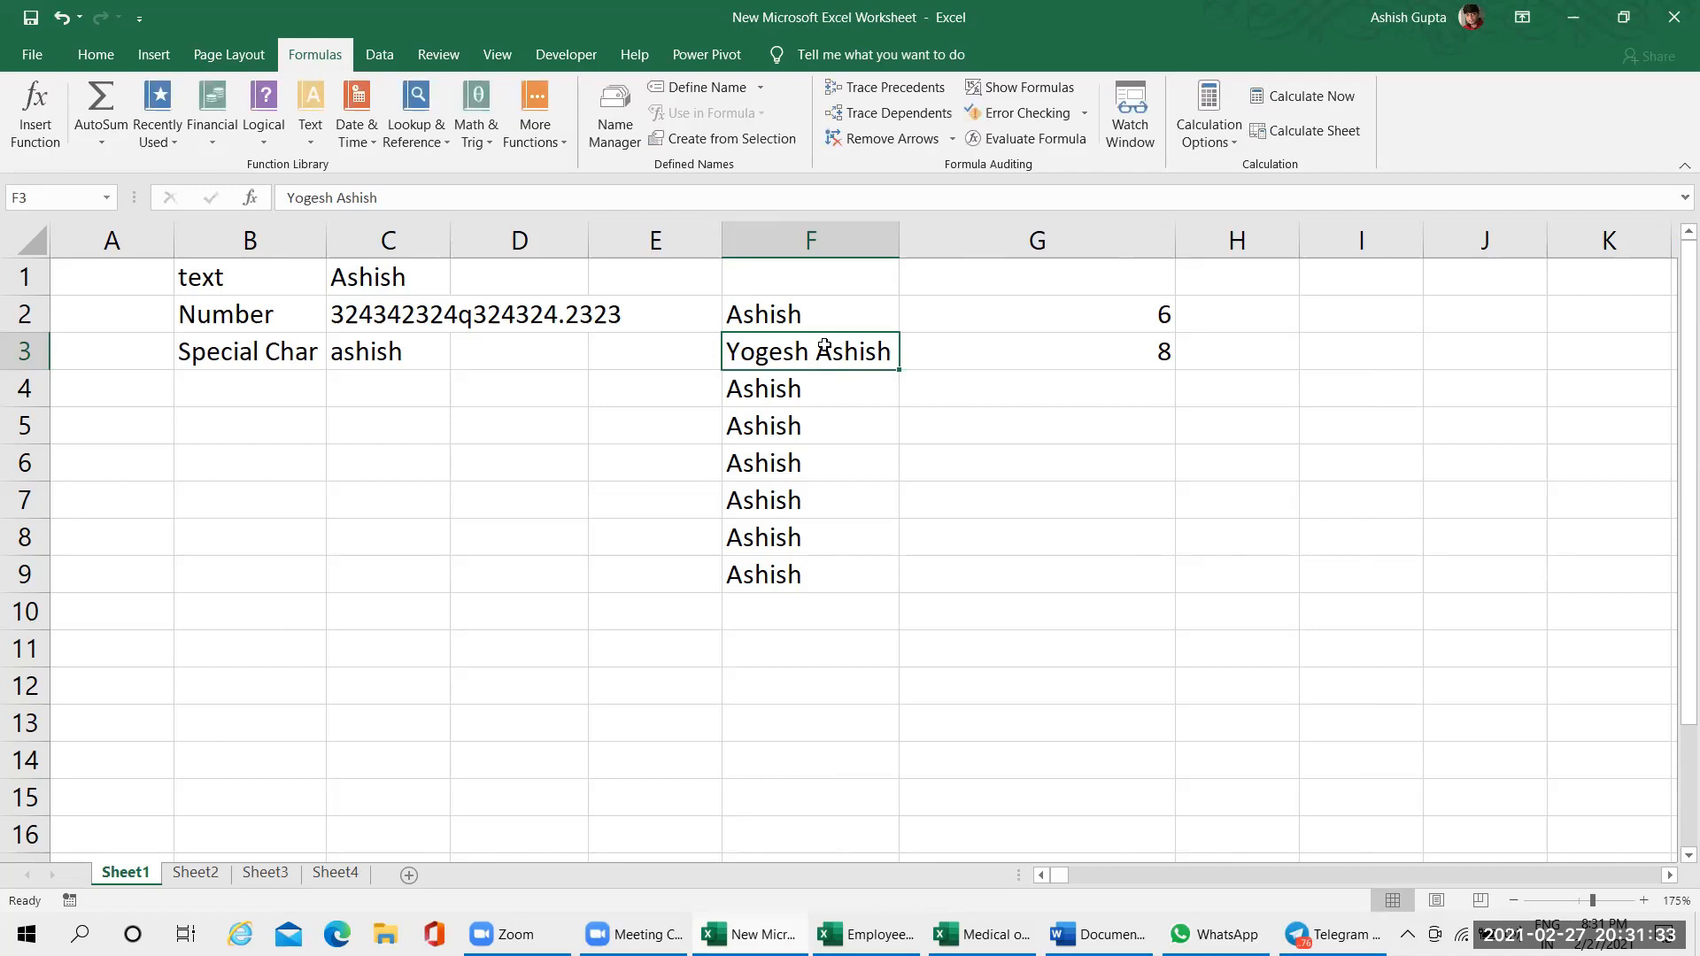
Delete the second name in cell F3 so that only the newly added first name is kept
double_click(825, 348)
key("BackSpace")
key("BackSpace")
key("BackSpace")
key("BackSpace")
key("BackSpace")
key("BackSpace")
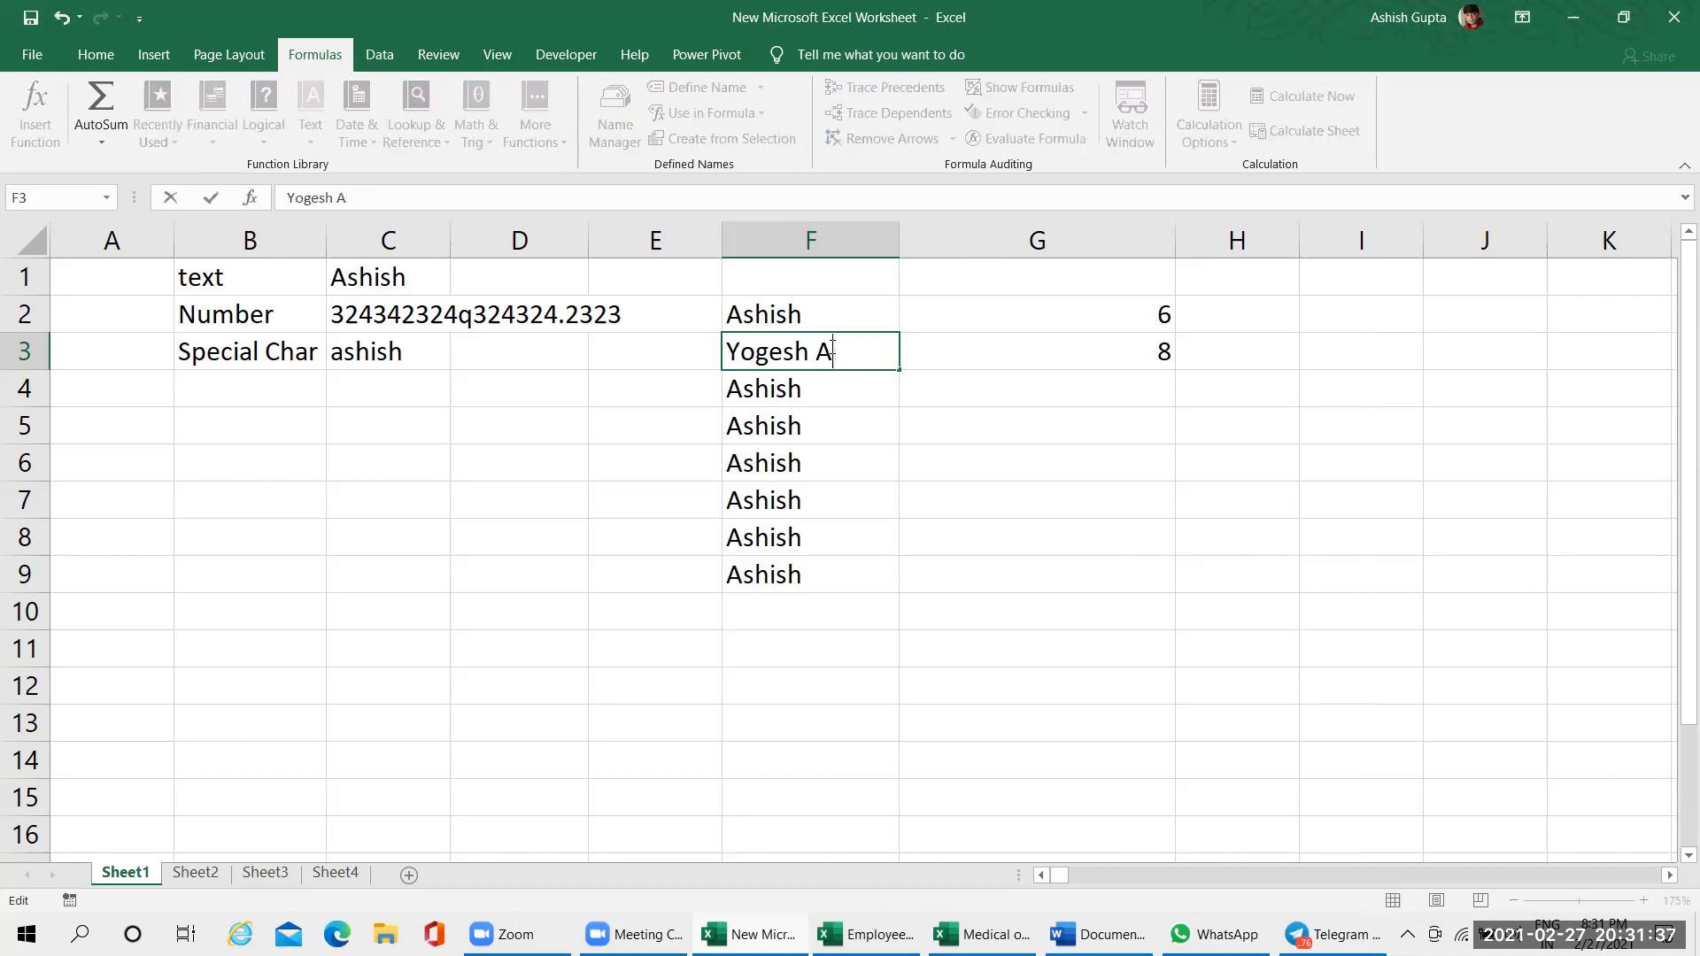
key("Return")
Select the name list in F2:F9 to examine its entries
left_click(831, 348)
left_click_drag(843, 321, 862, 570)
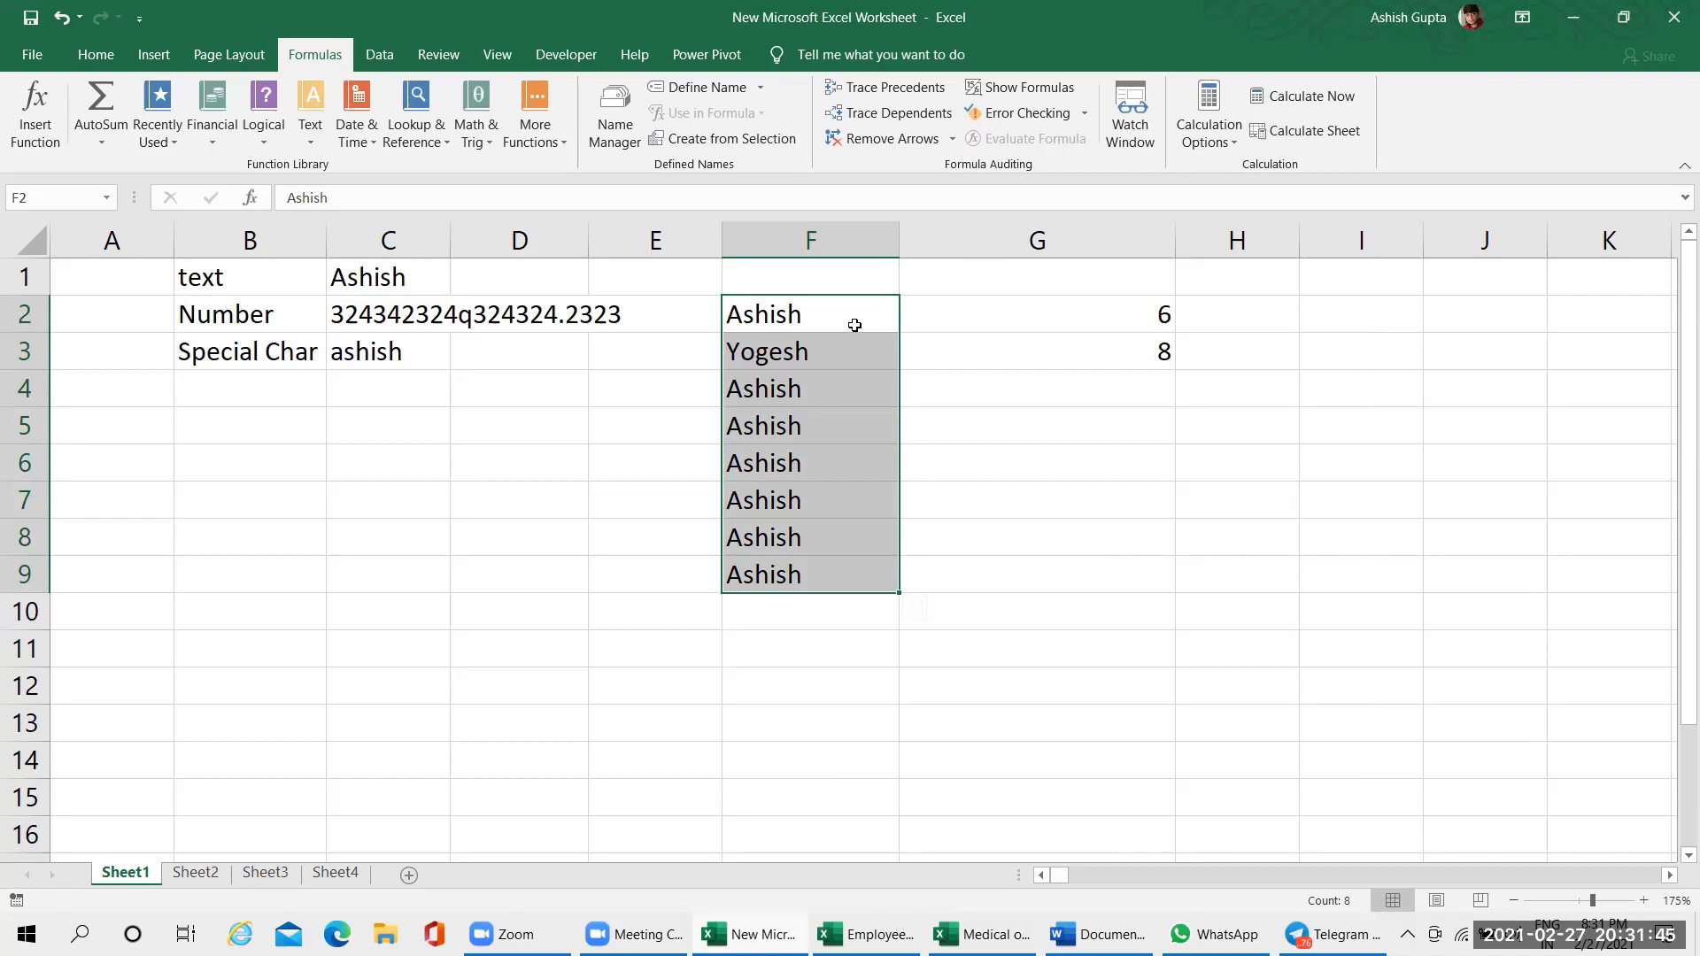
left_click_drag(763, 315, 814, 574)
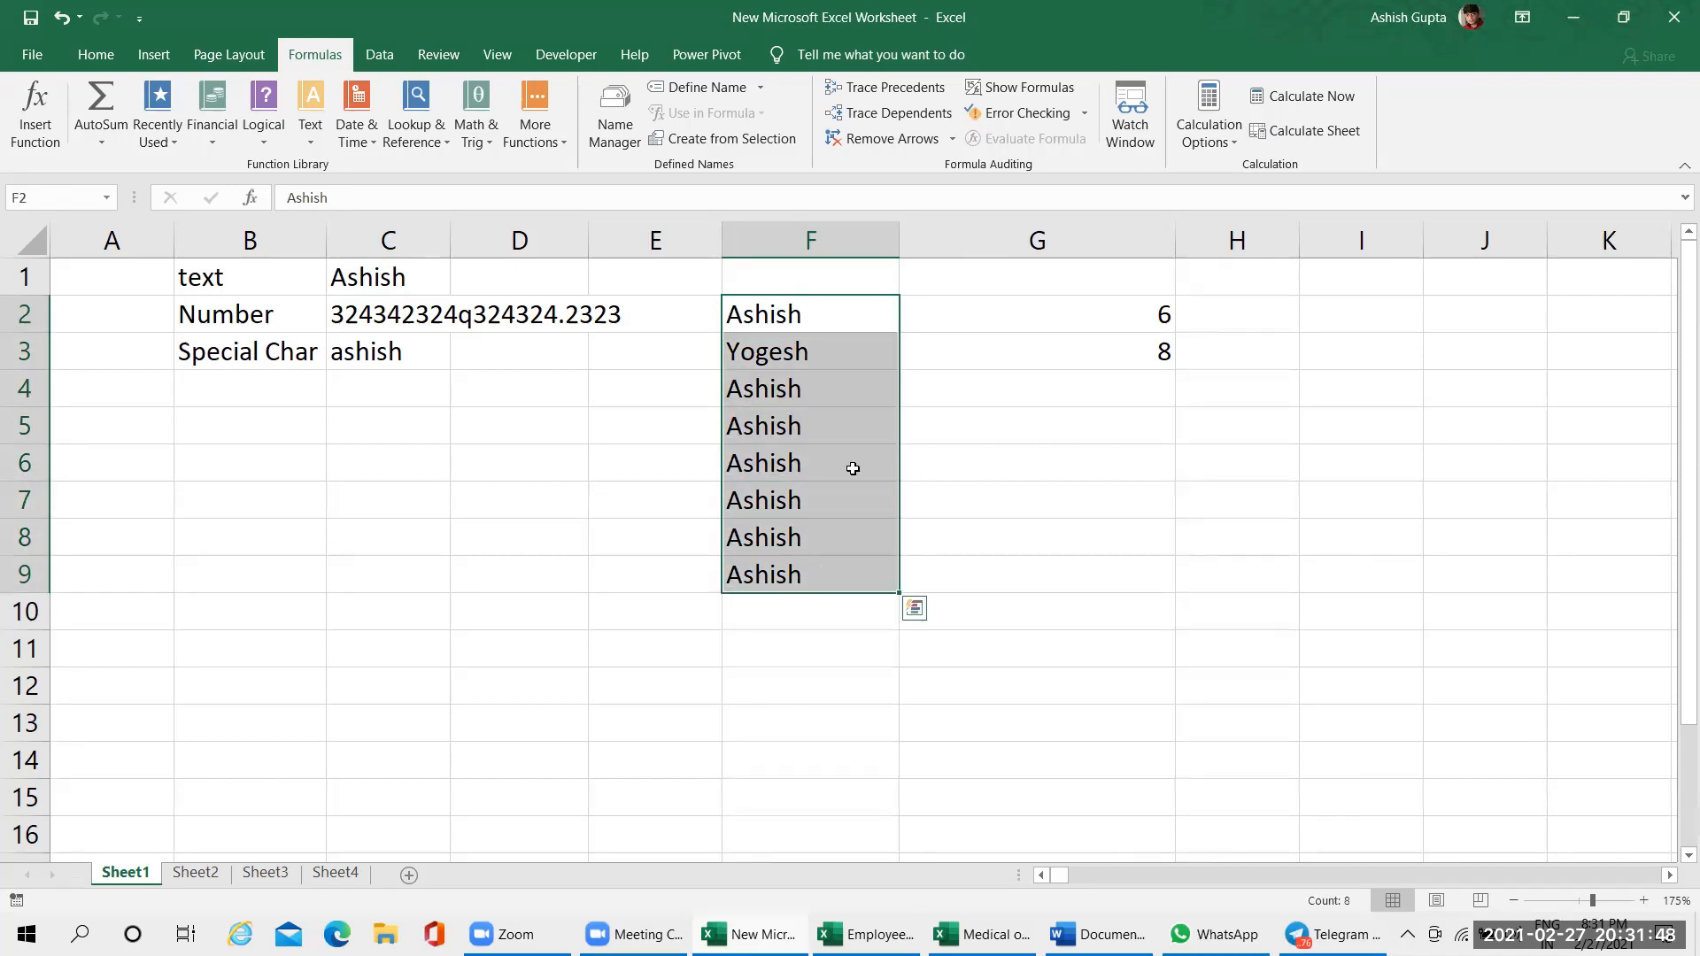
left_click(968, 429)
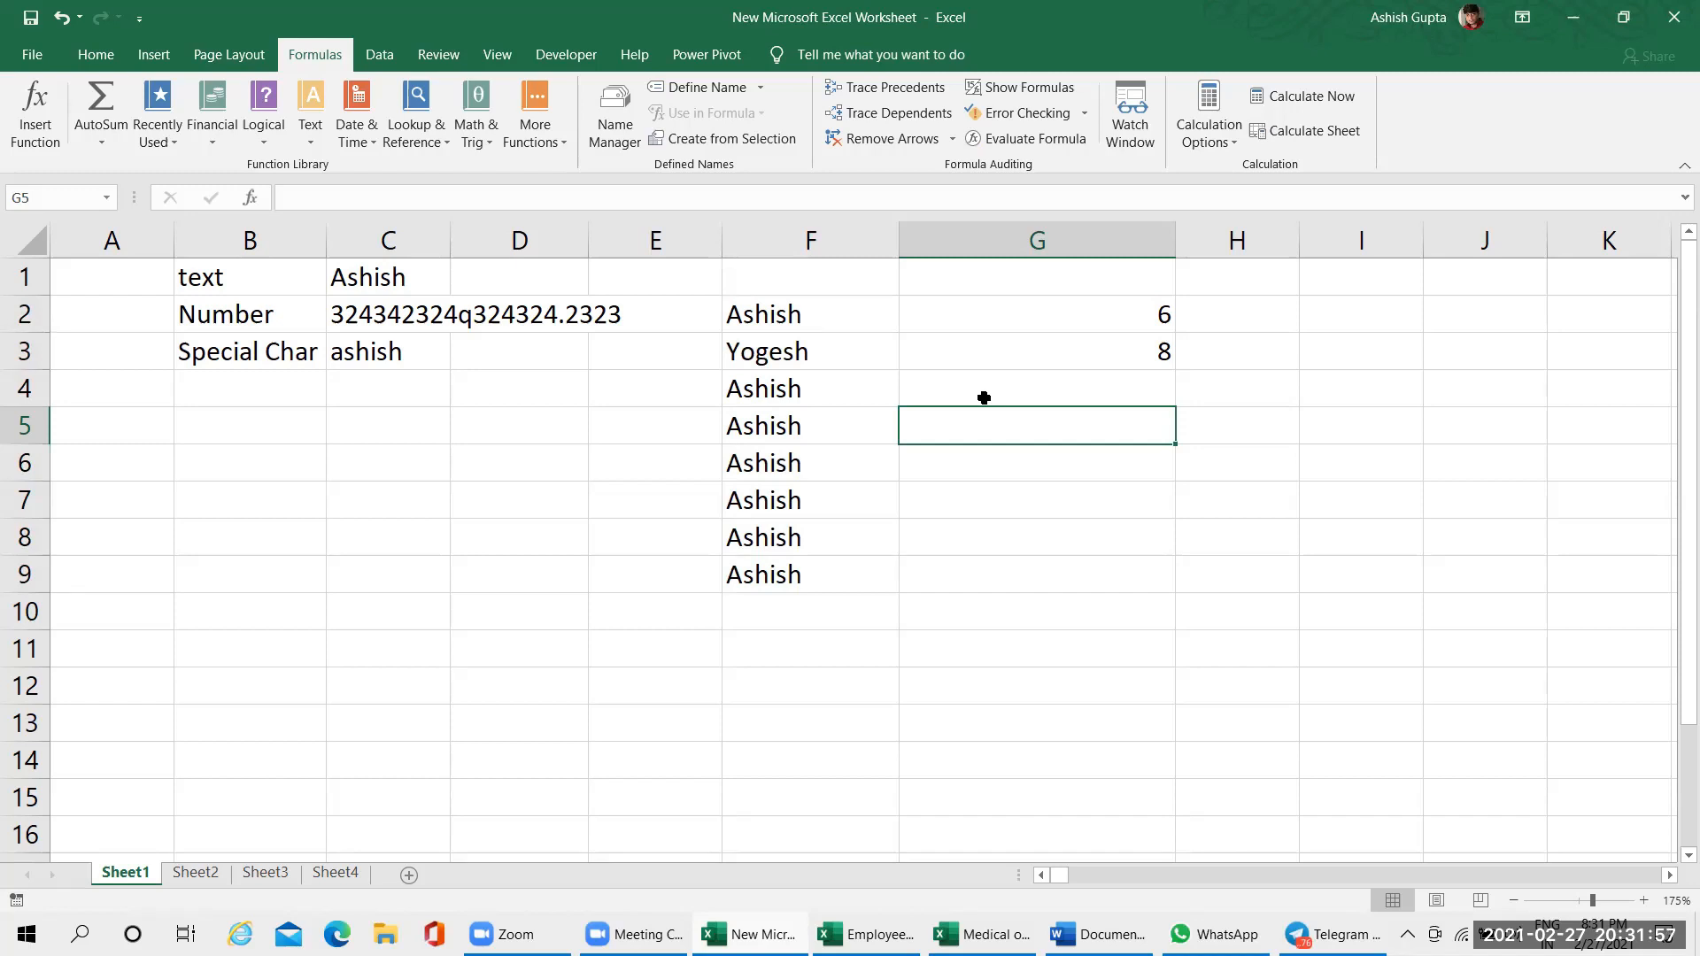
Start a COUNTIF formula in cell G4 with F2:F9 as its range, moving the argument hint off the cells
left_click(984, 398)
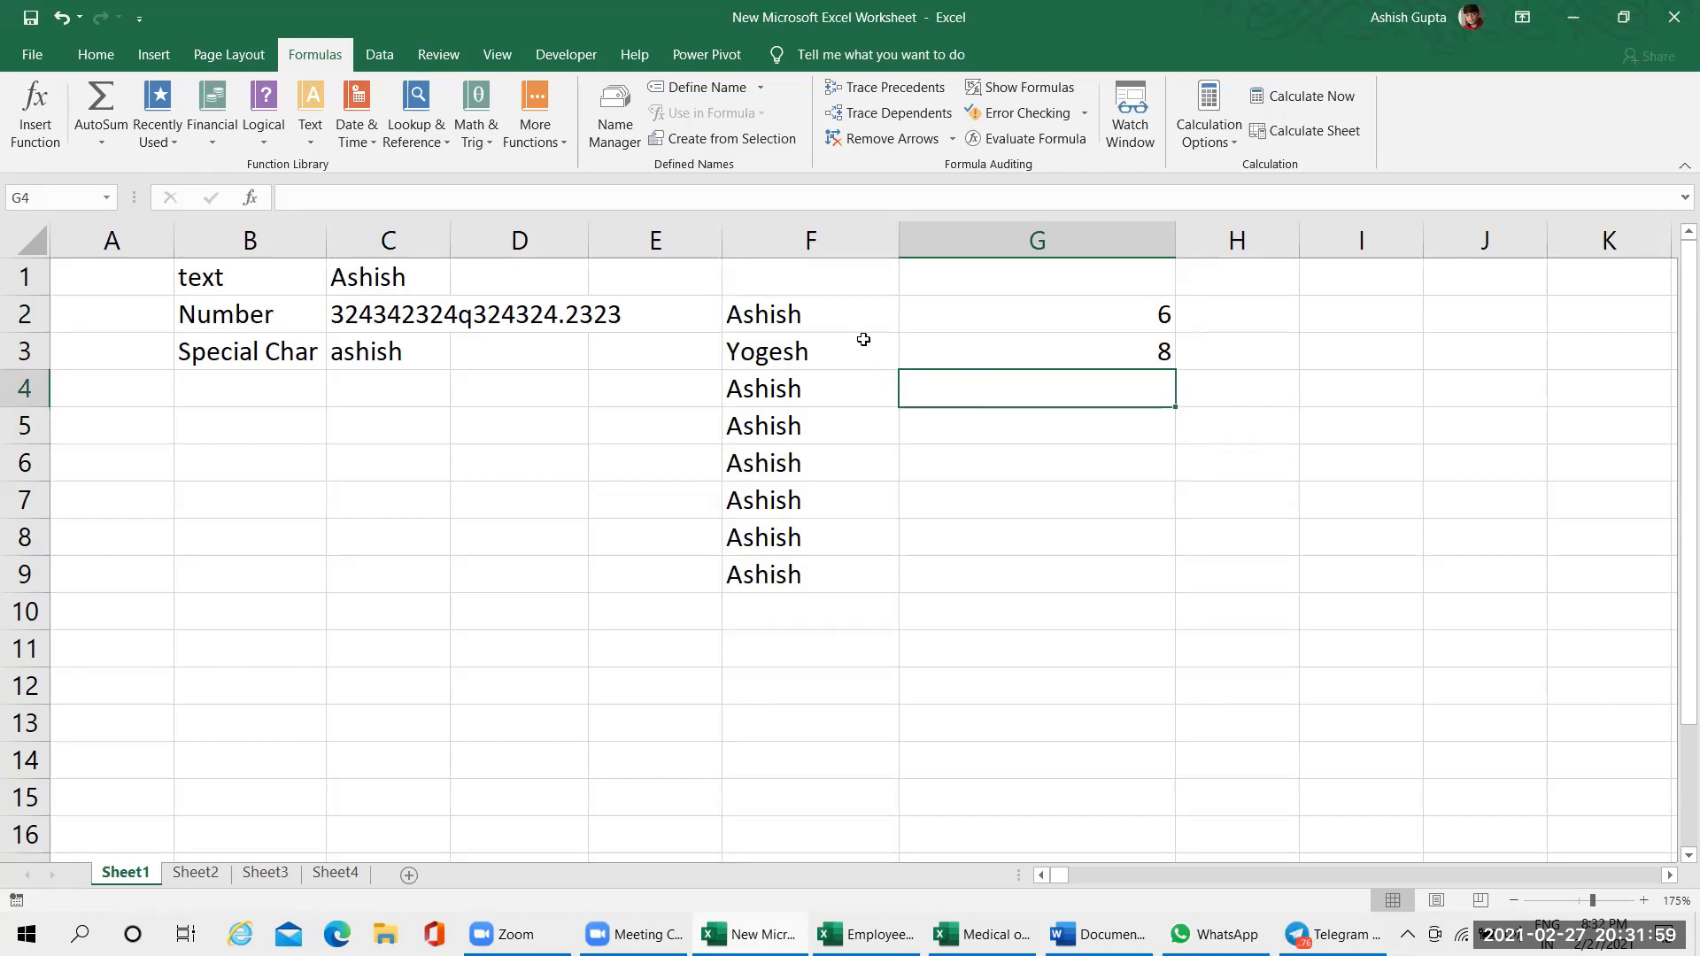
type("=cou")
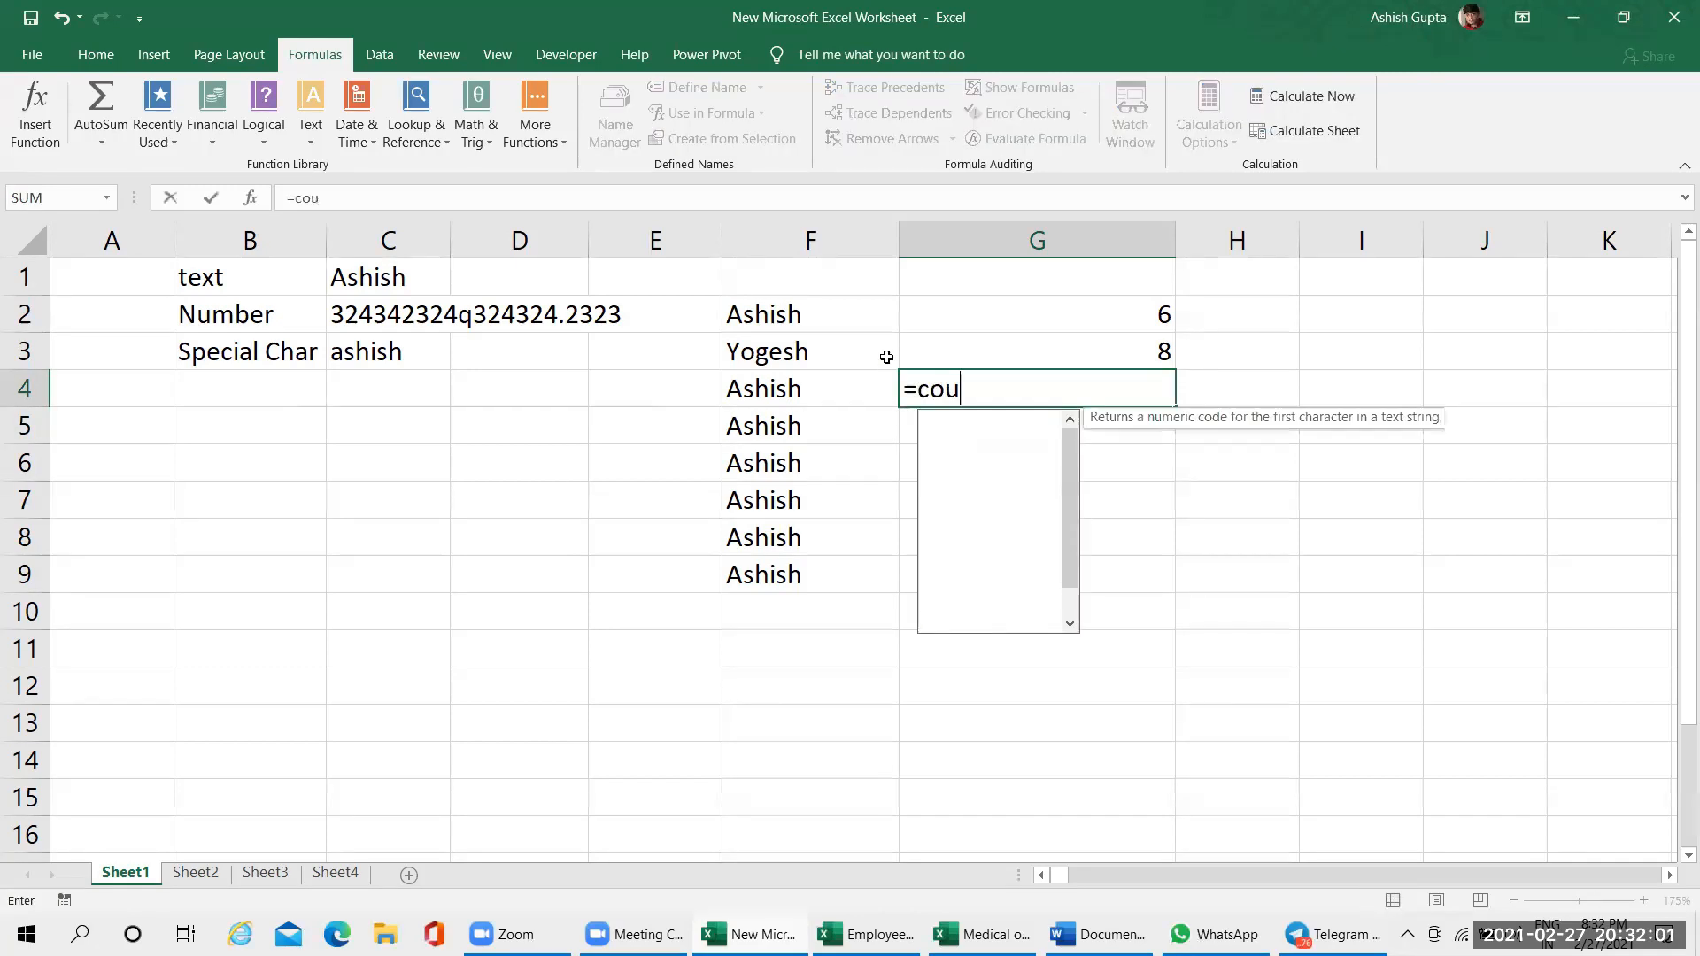
type("ntif")
key("Tab")
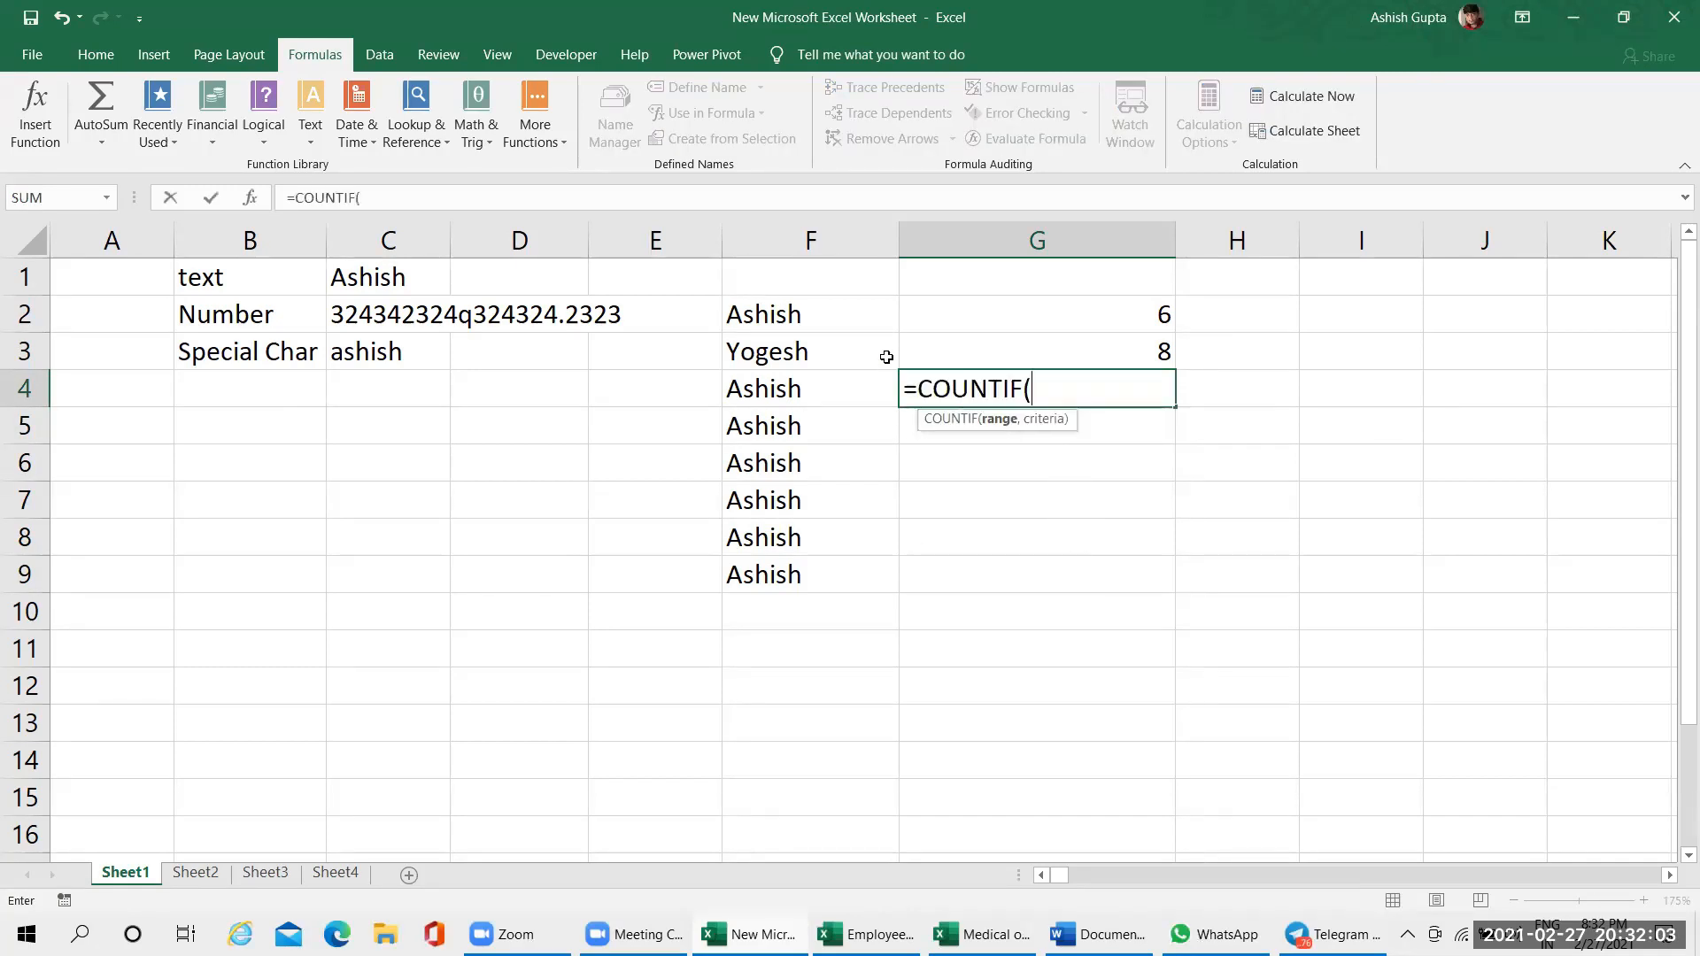
left_click_drag(776, 307, 783, 563)
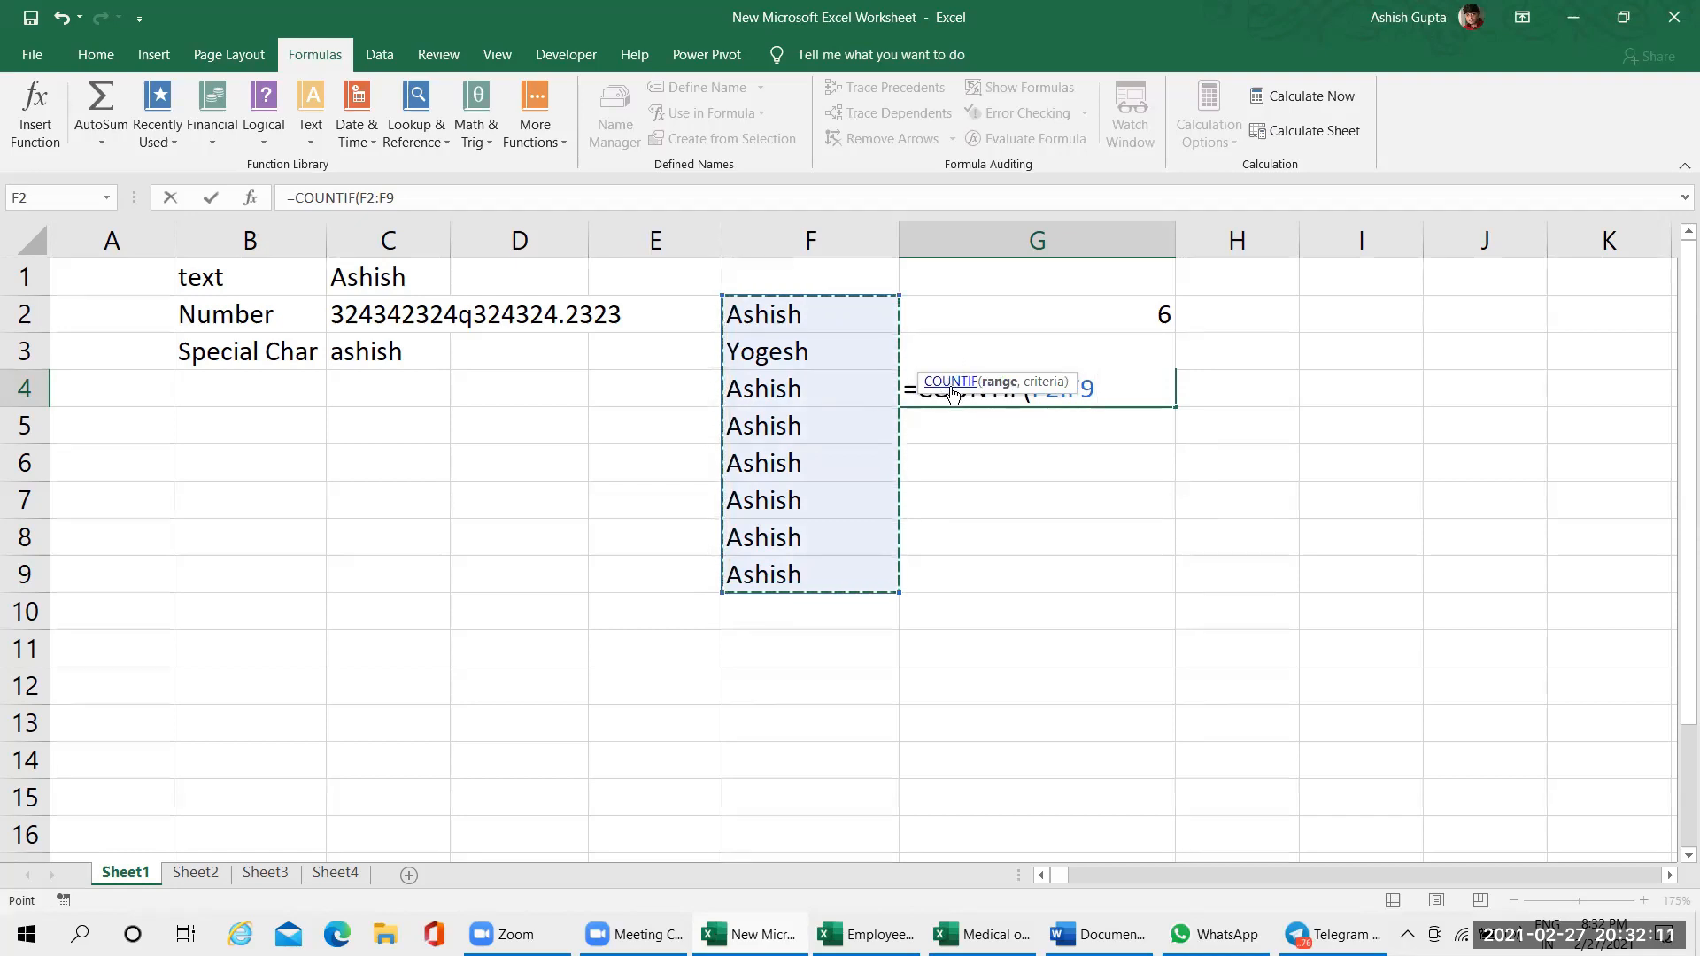
left_click_drag(962, 391, 983, 246)
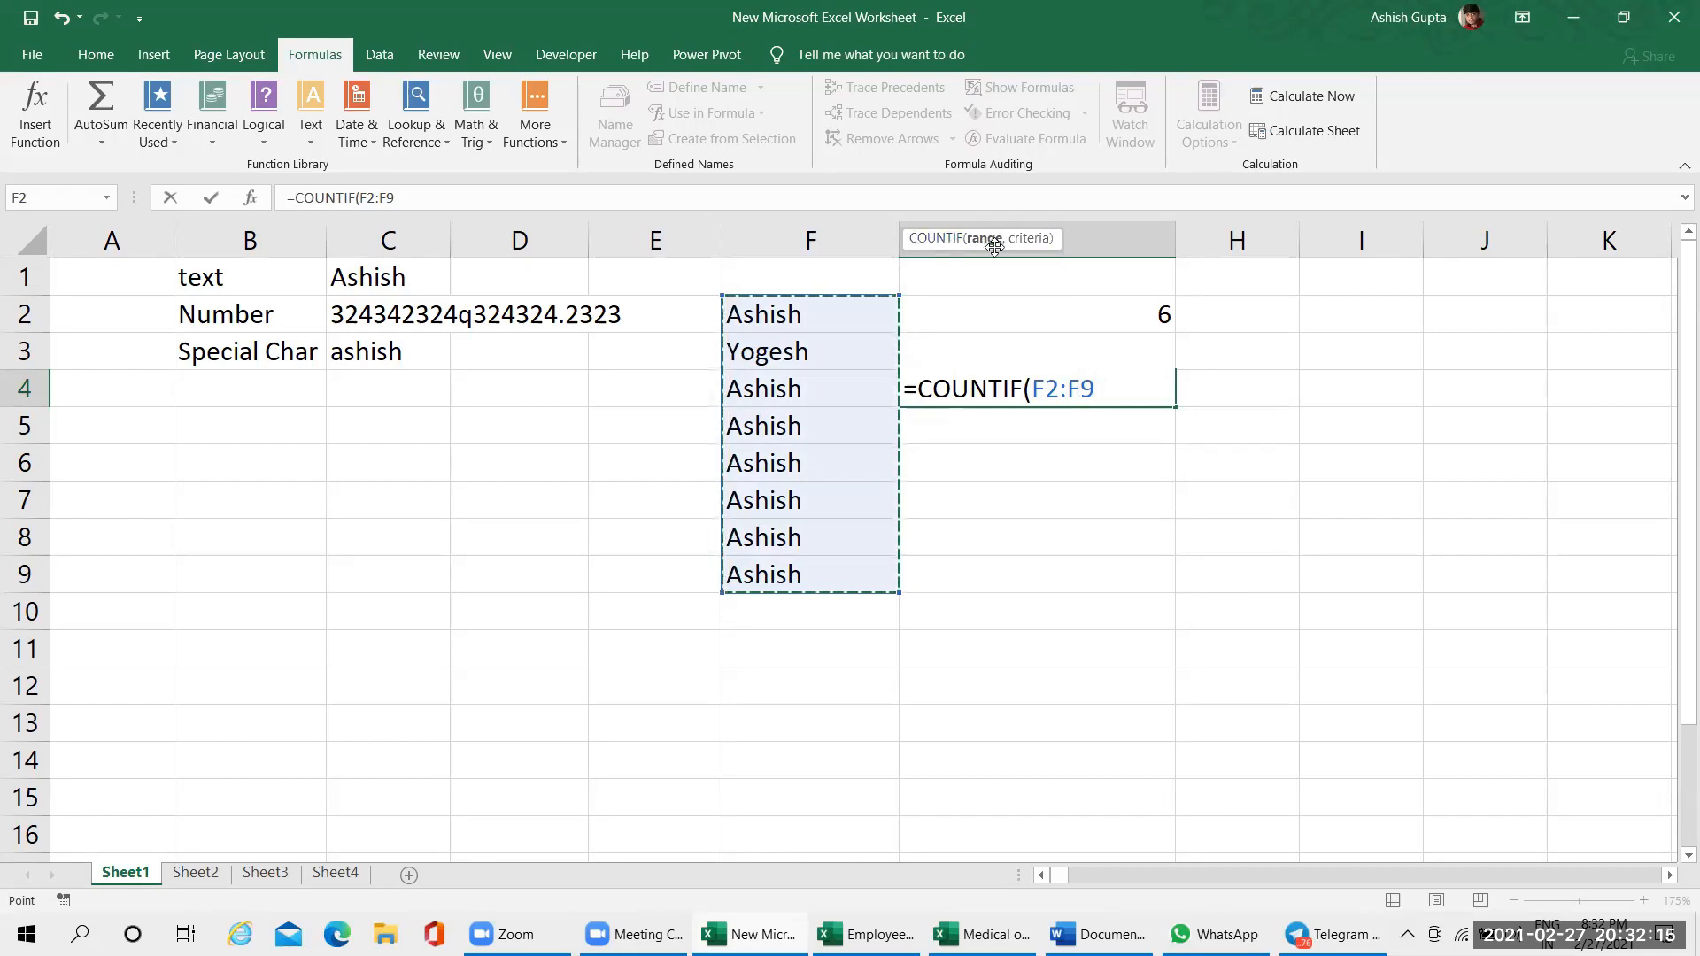
type(",")
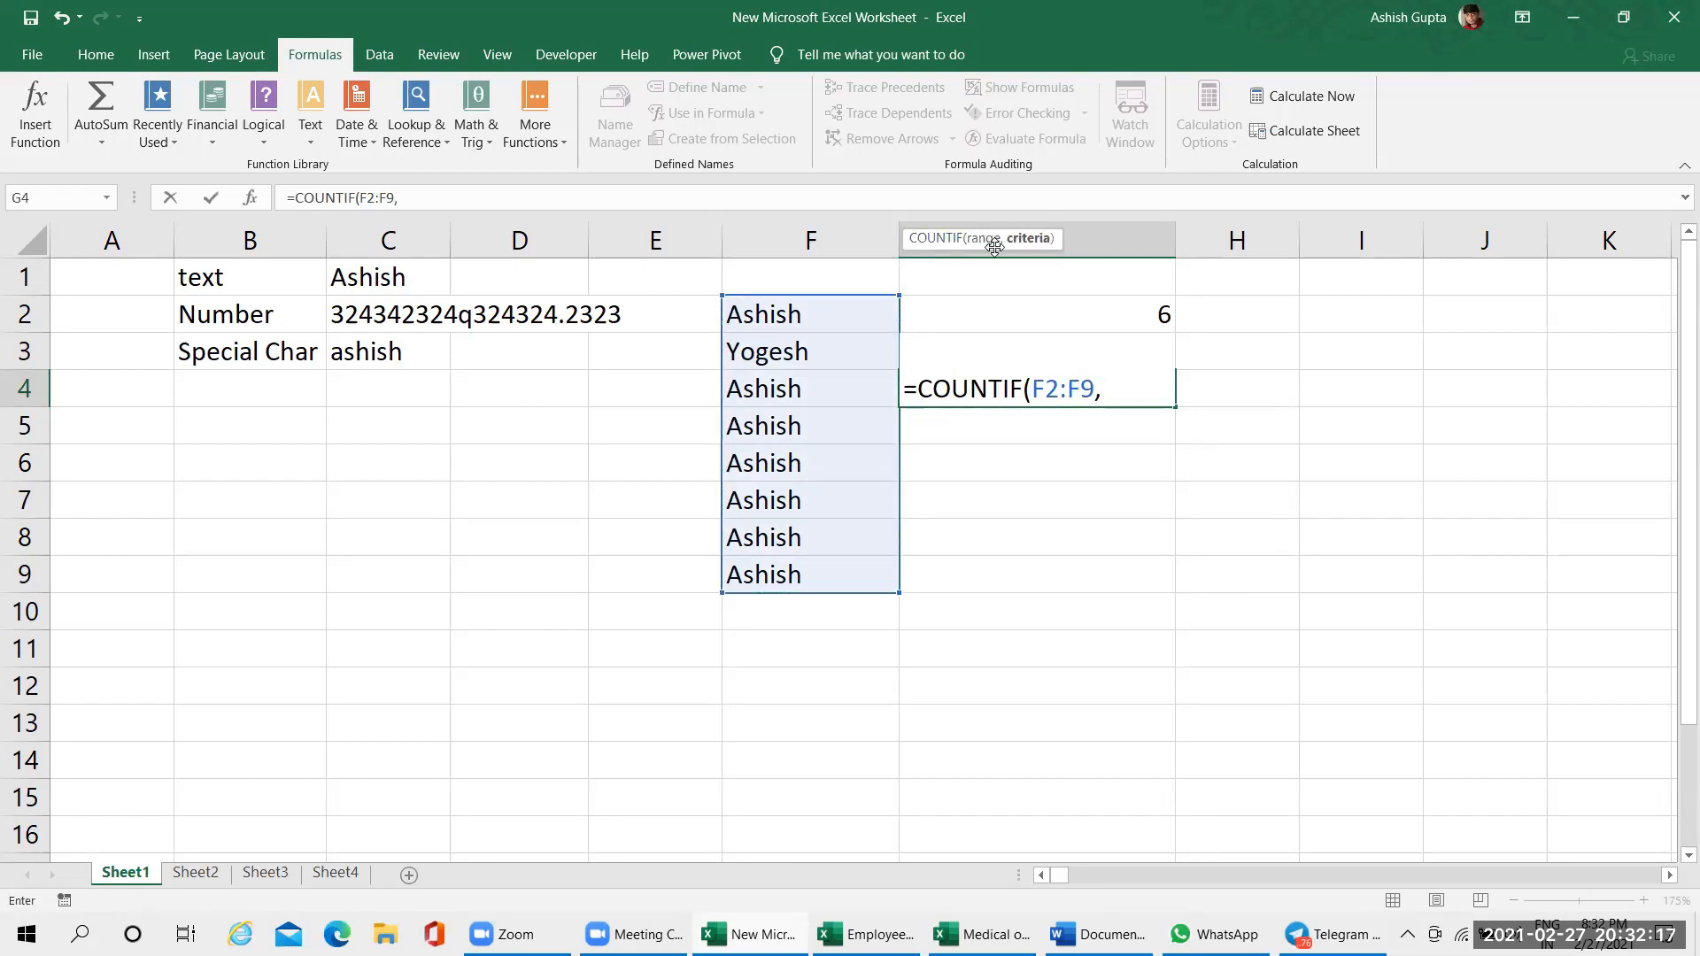
Complete the COUNTIF formula in G4 with the criteria "*"& joined to the repeated first name in quotation marks
type("\"*")
type("&")
left_click_drag(1161, 396, 1146, 396)
left_click(1167, 392)
type("\"Ashish\")")
key("Return")
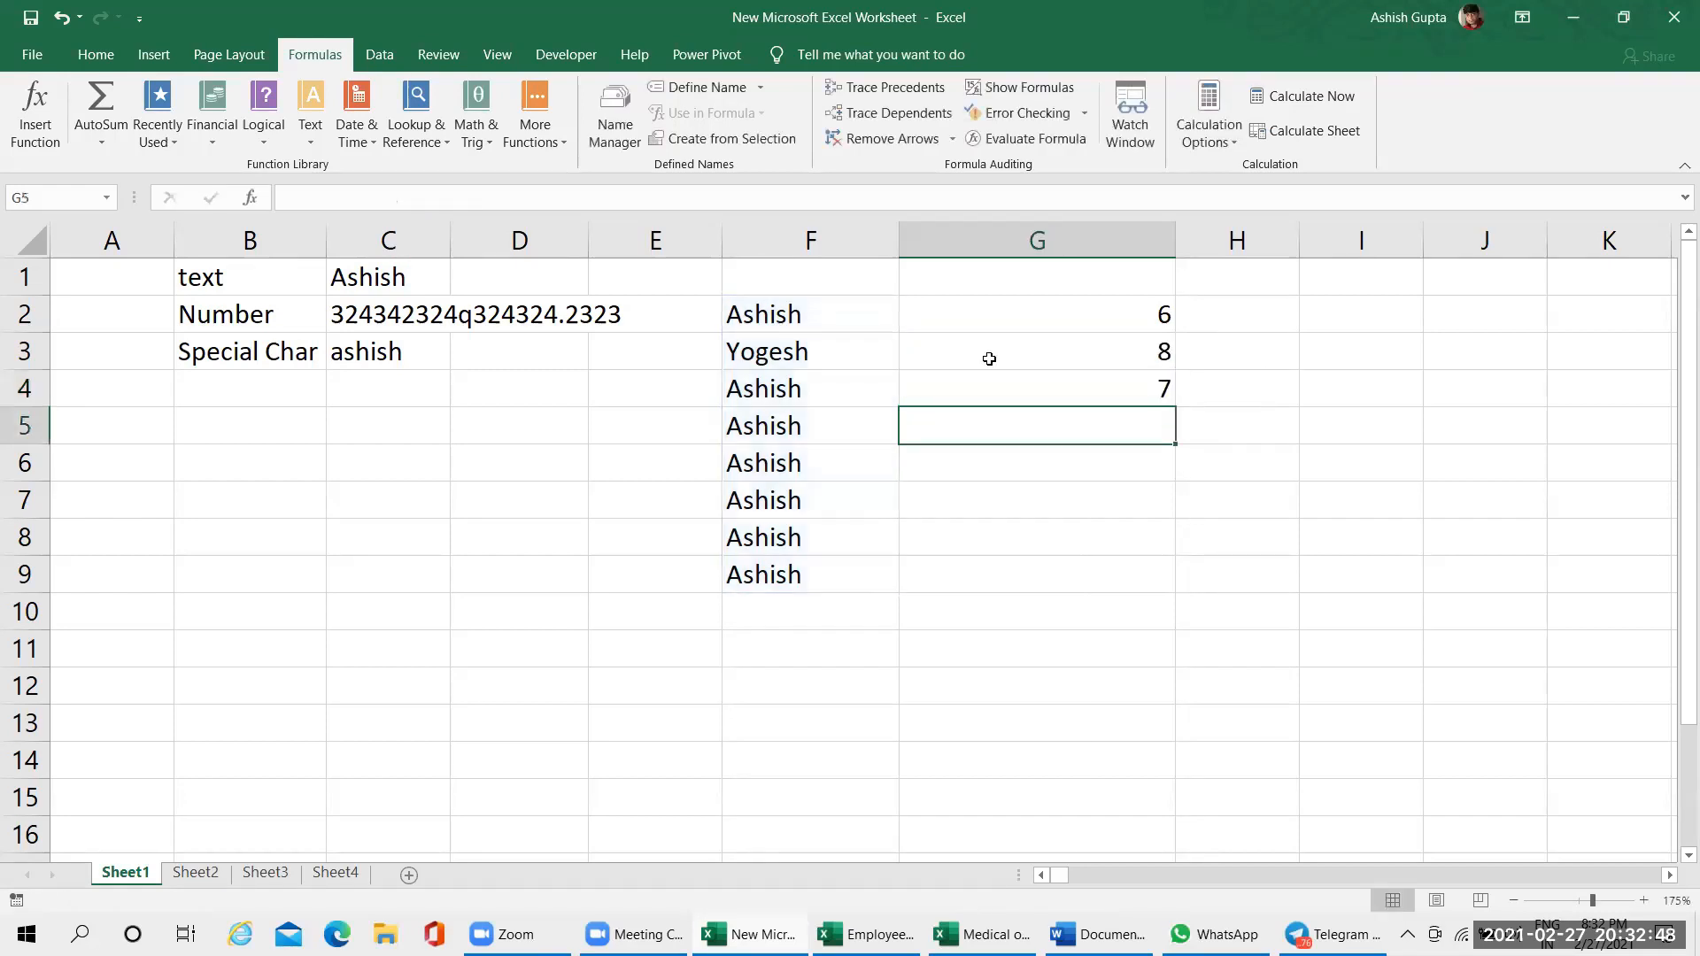
Inspect the COUNTIF formula in cell G4 in edit mode without changing it
left_click(1049, 376)
double_click(1048, 387)
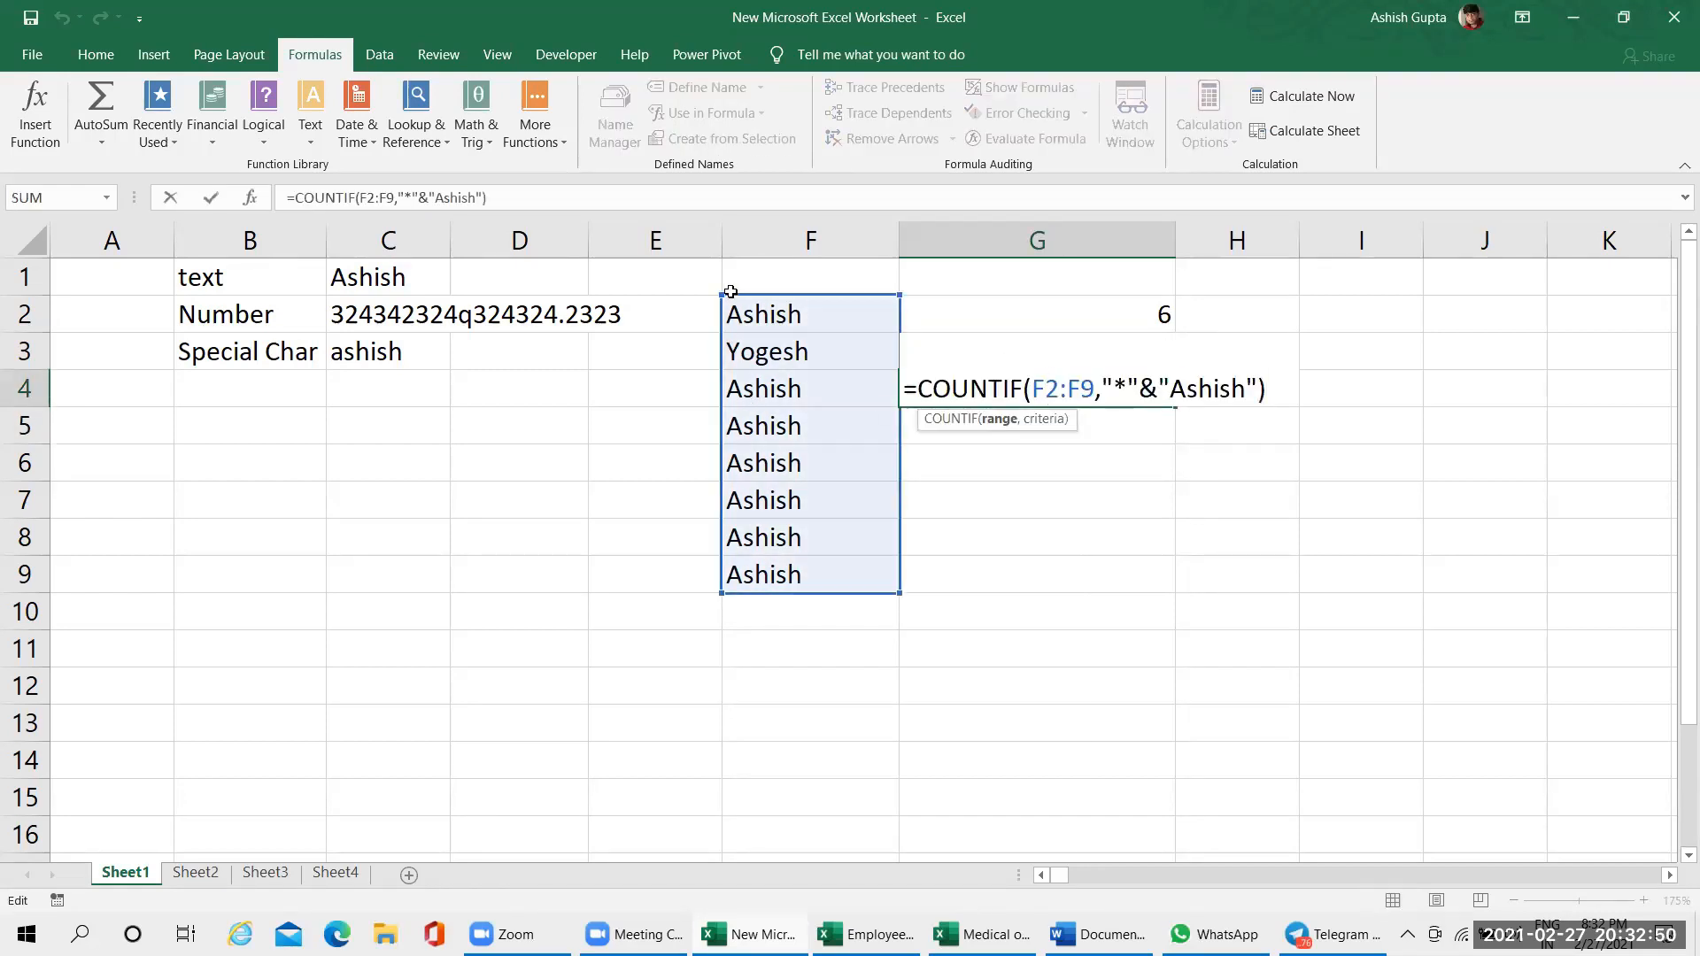
key("Escape")
Select the matching name cells F2 and F4:F9 together and compare them with the COUNTIF result in G4
left_click(794, 330)
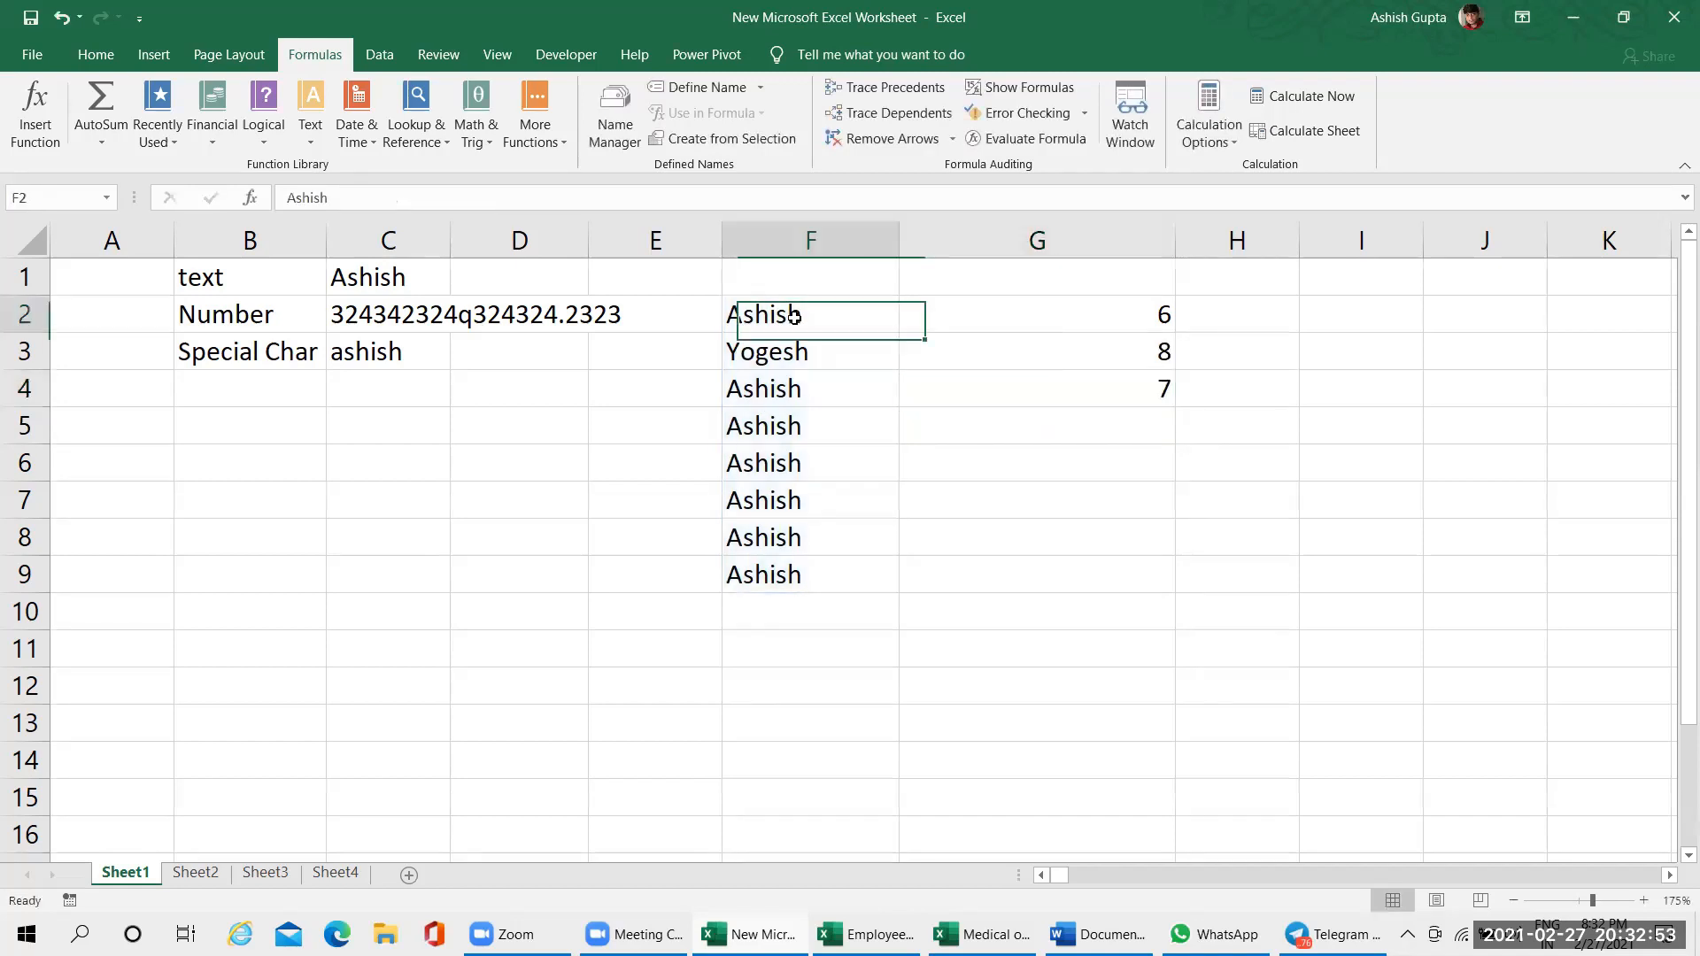
left_click(799, 390, "ctrl")
left_click(794, 431, "ctrl")
left_click(799, 464, "ctrl")
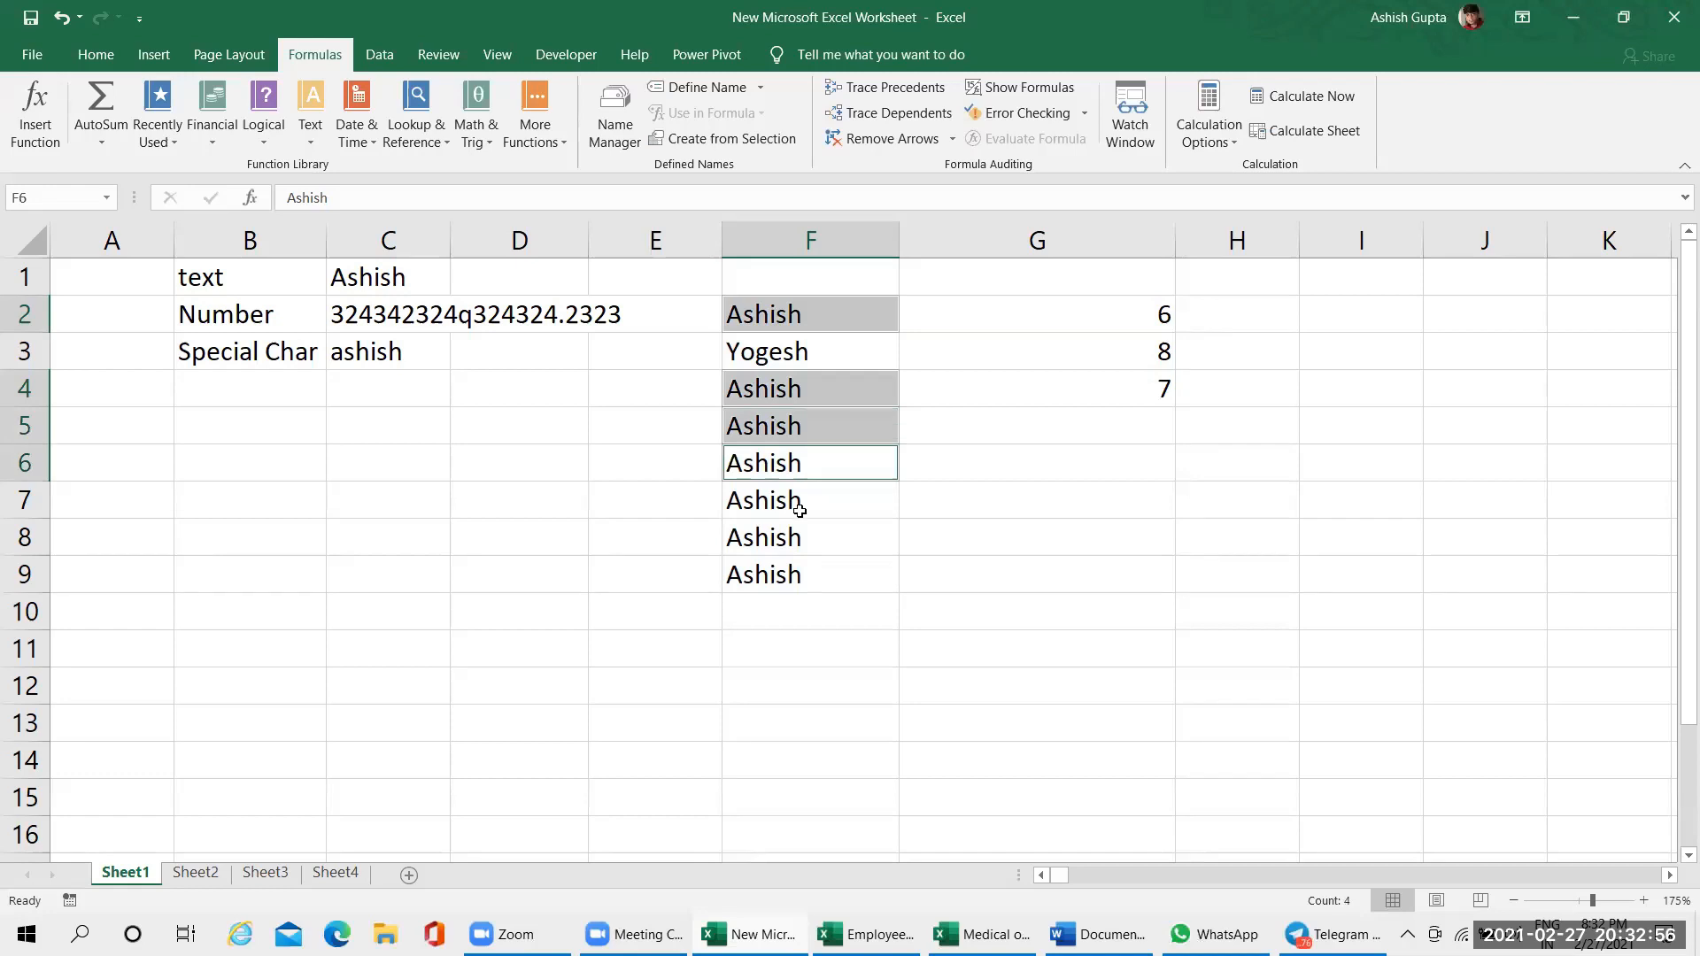
left_click(799, 510, "ctrl")
left_click(803, 545, "ctrl")
left_click(804, 575, "ctrl")
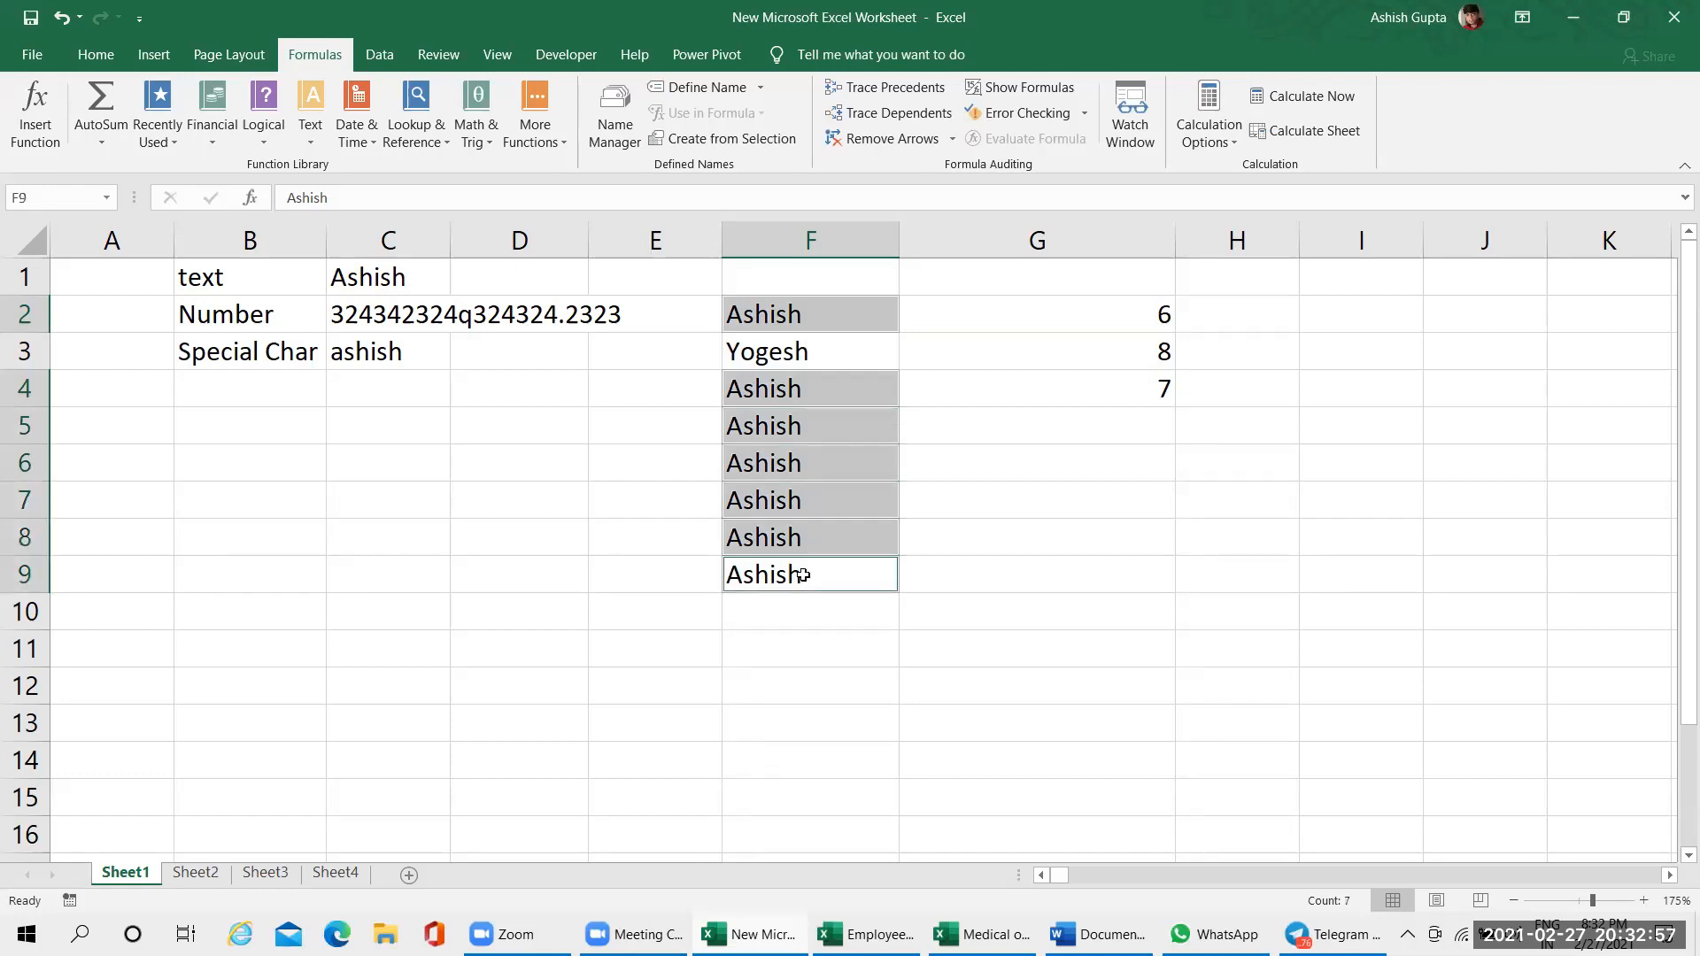
left_click(1152, 390)
left_click(805, 434)
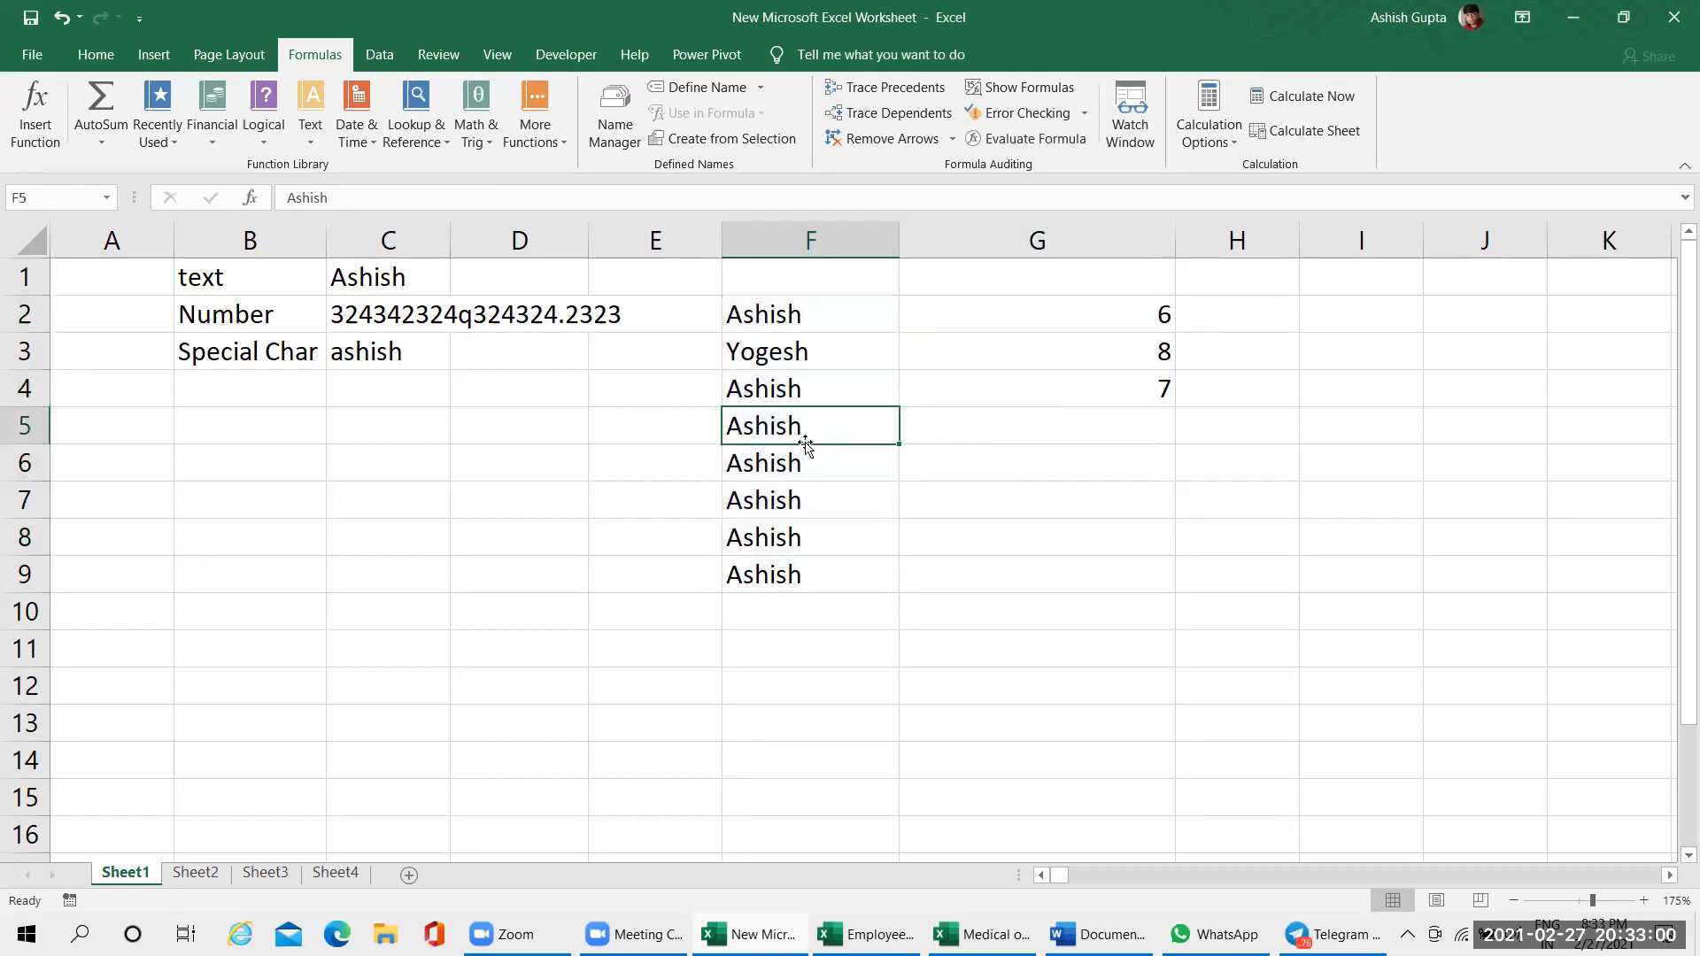
Replace the repeated first name in cell F5 with a different first name
type("Sapna")
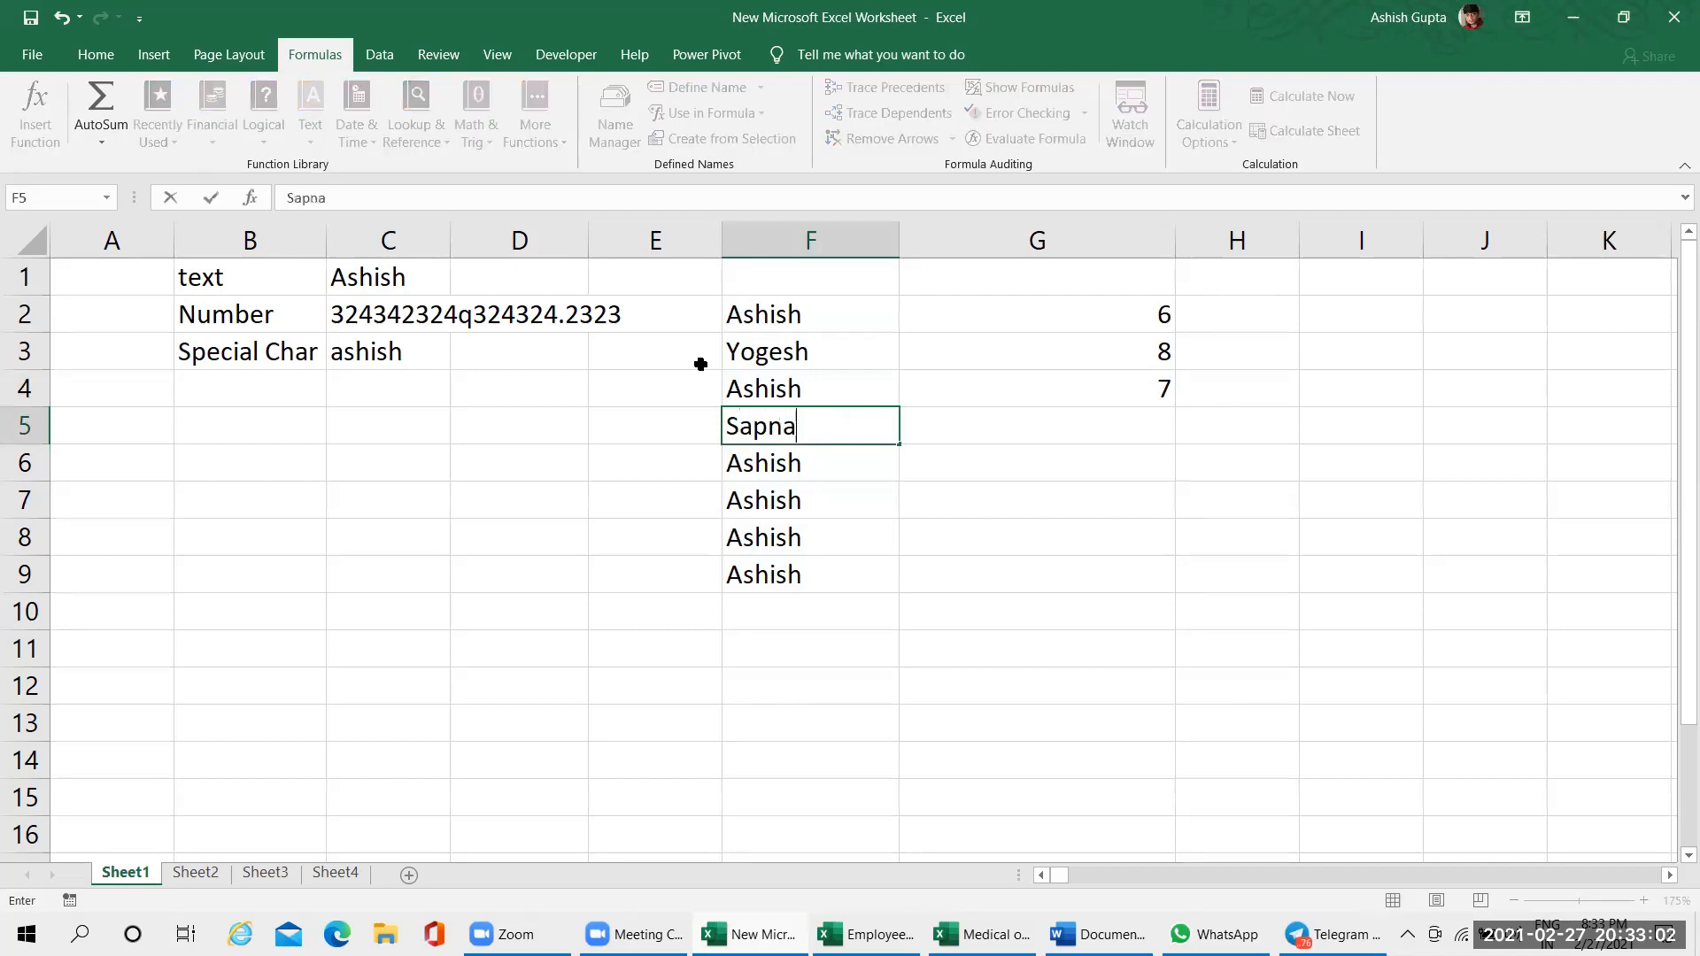
key("Return")
left_click(765, 398)
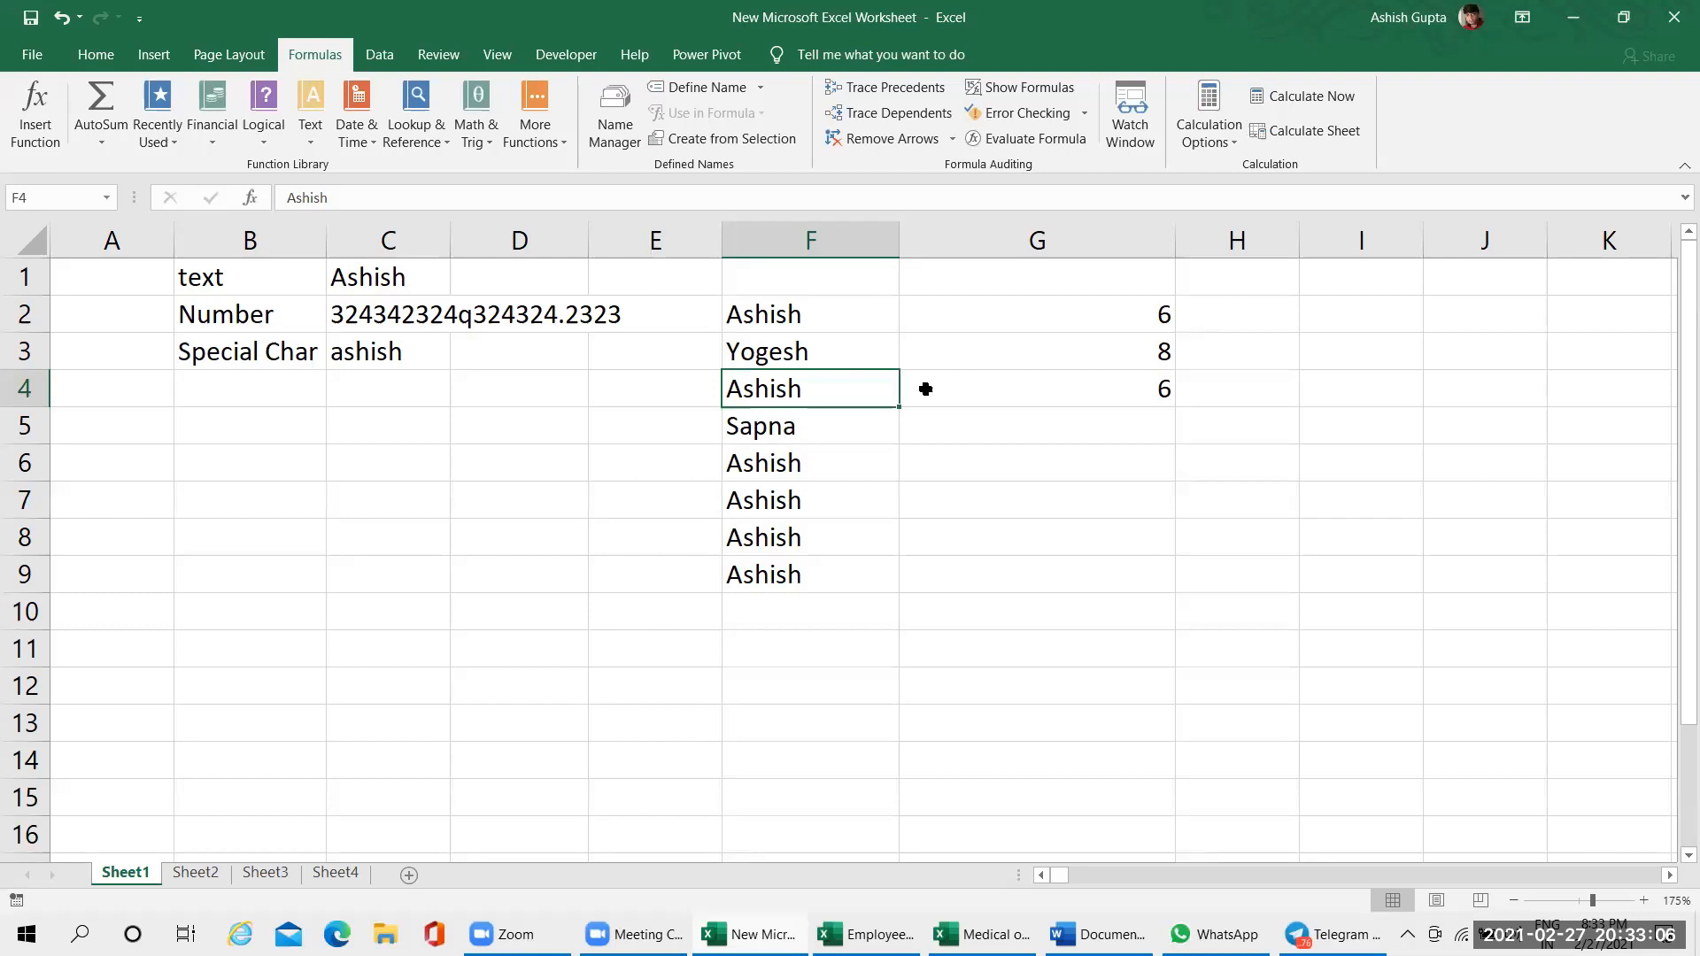
Check the COUNTIF result in cell G4 and inspect its formula in edit mode without changing it
key("Down")
left_click(1125, 382)
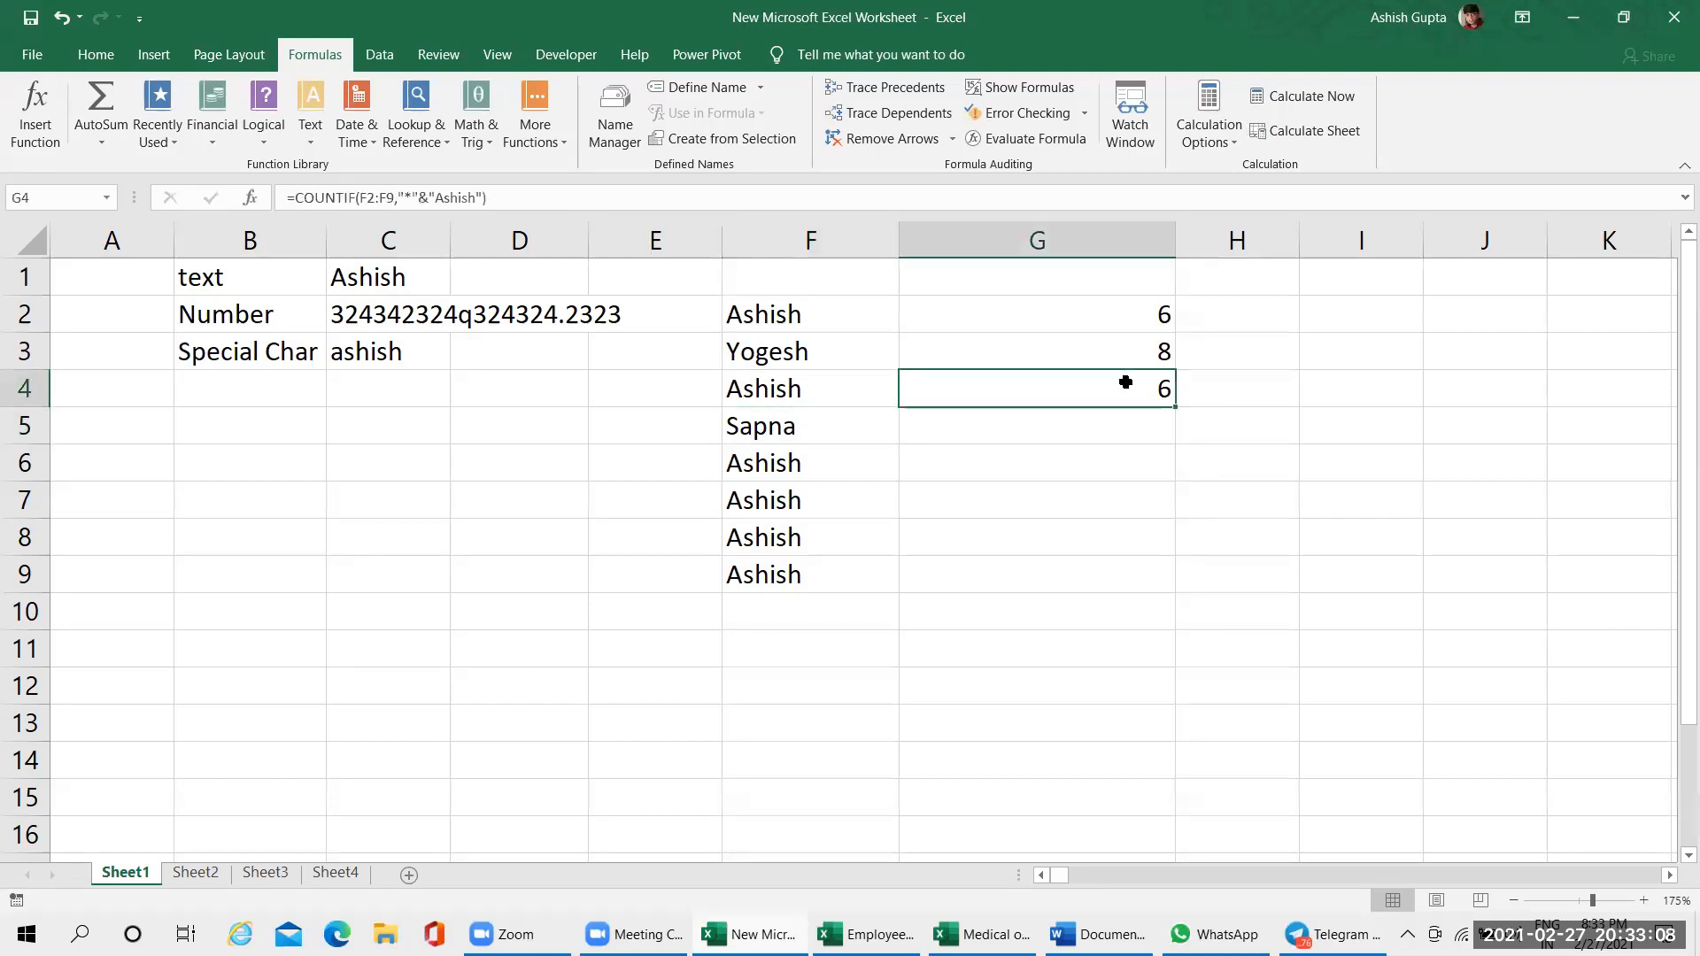
double_click(1125, 381)
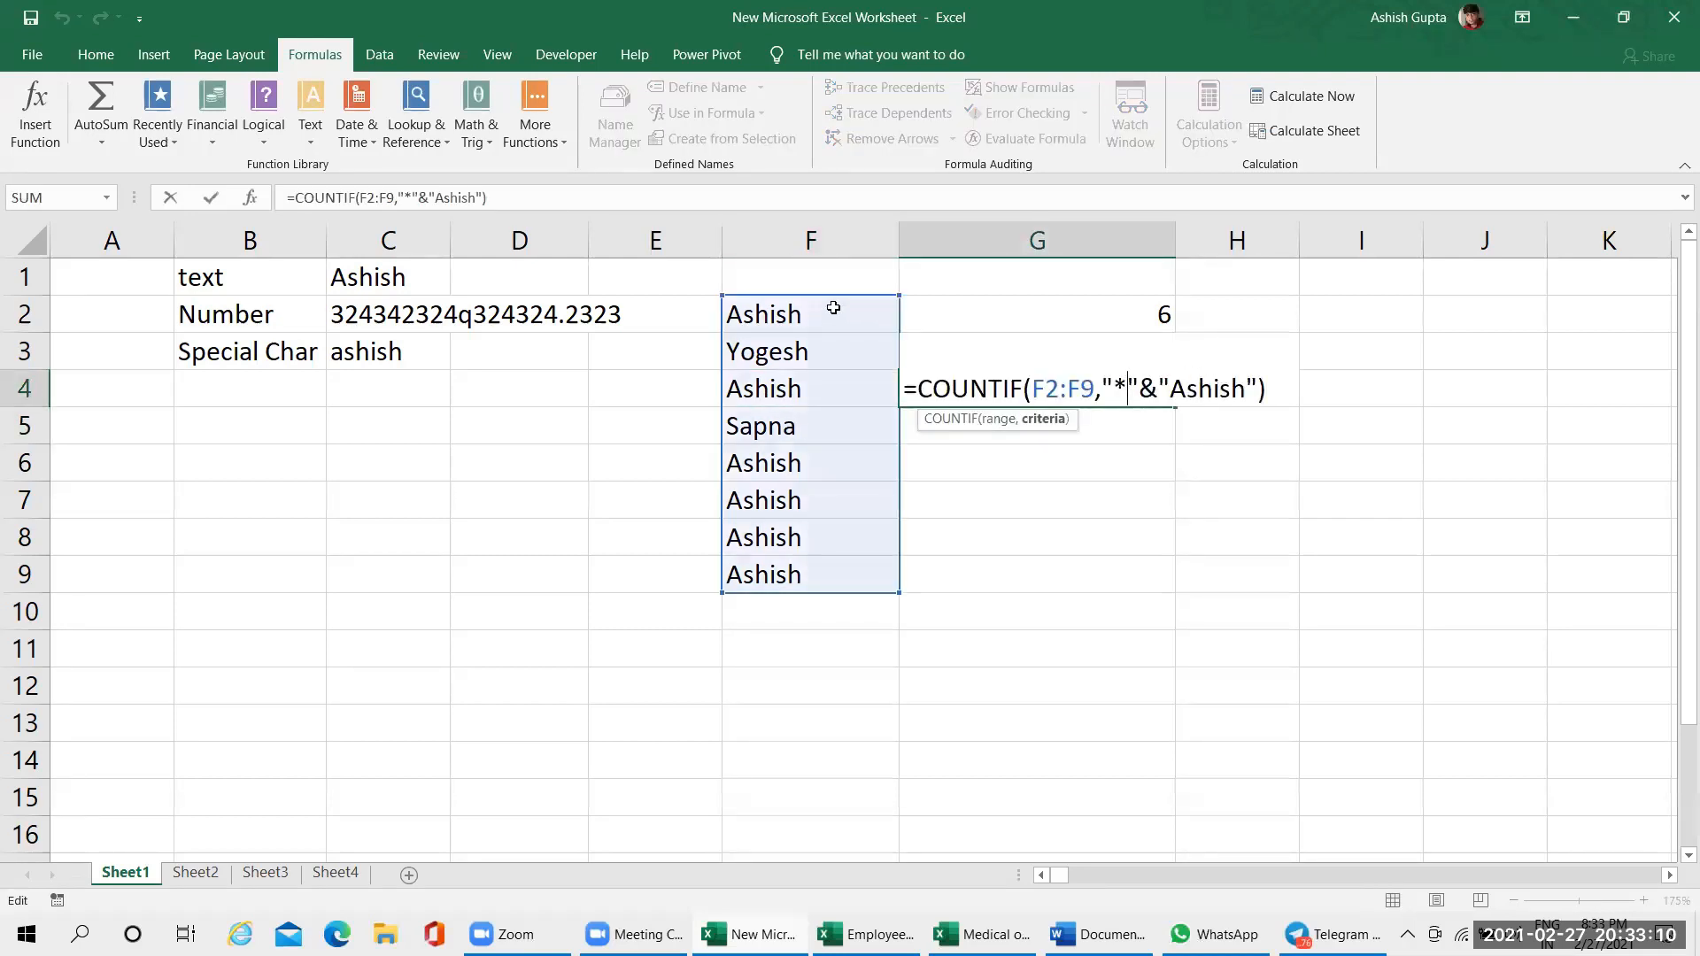
key("Return")
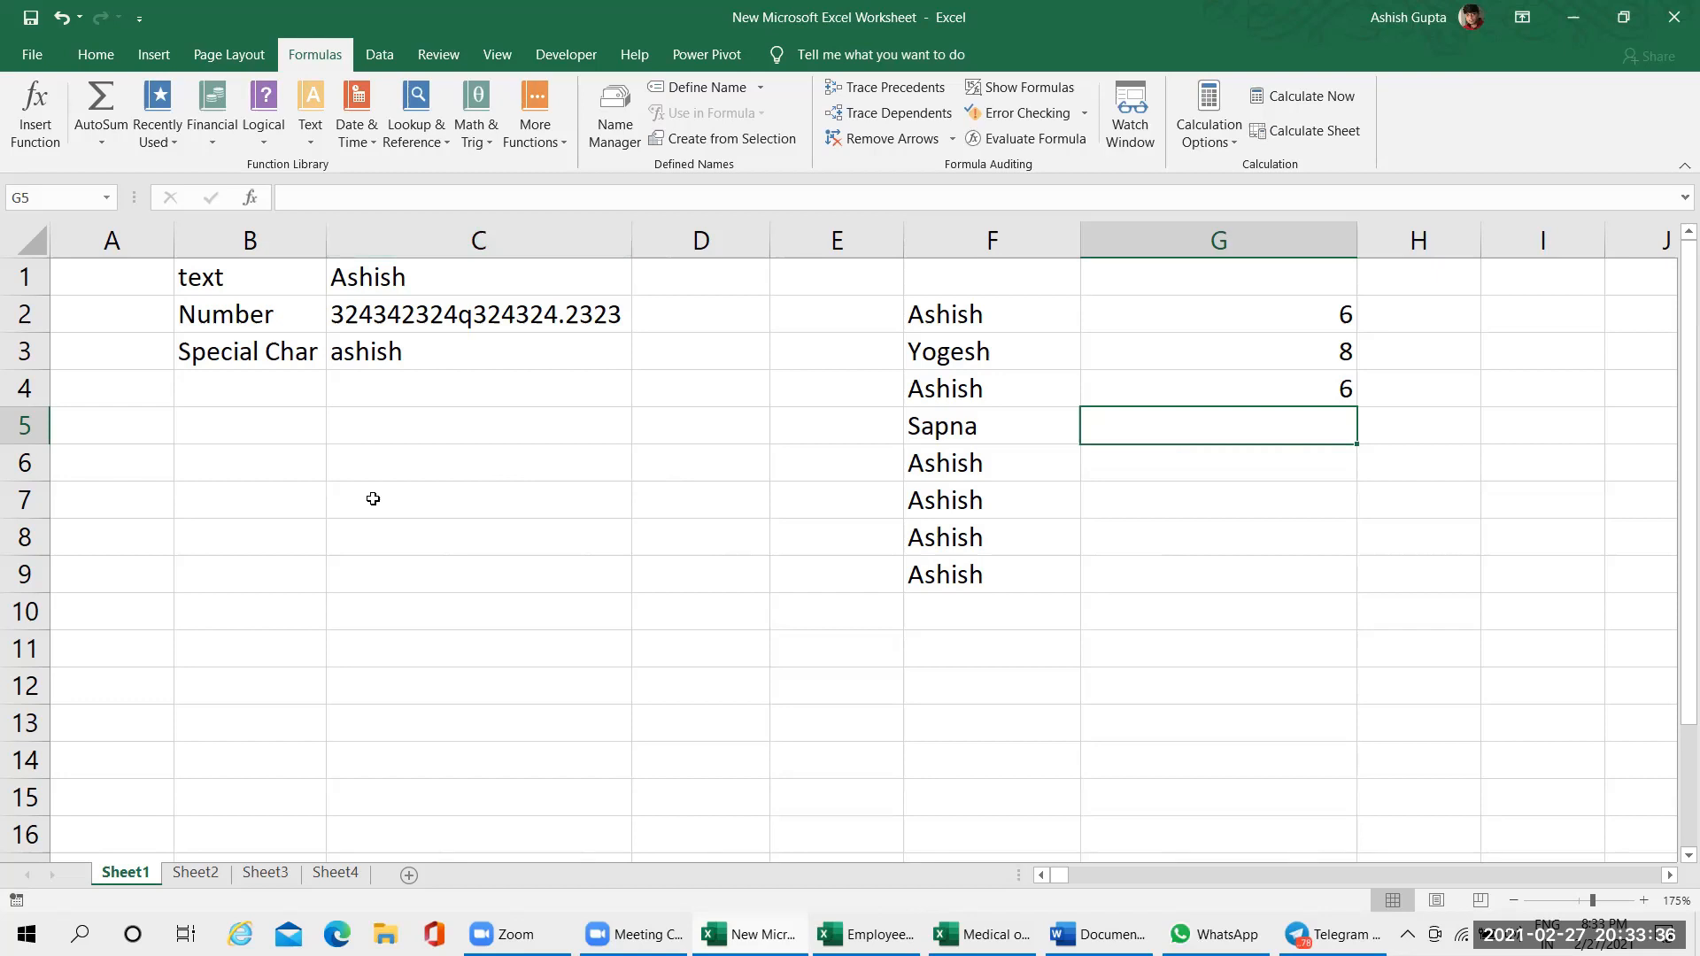
left_click(238, 428)
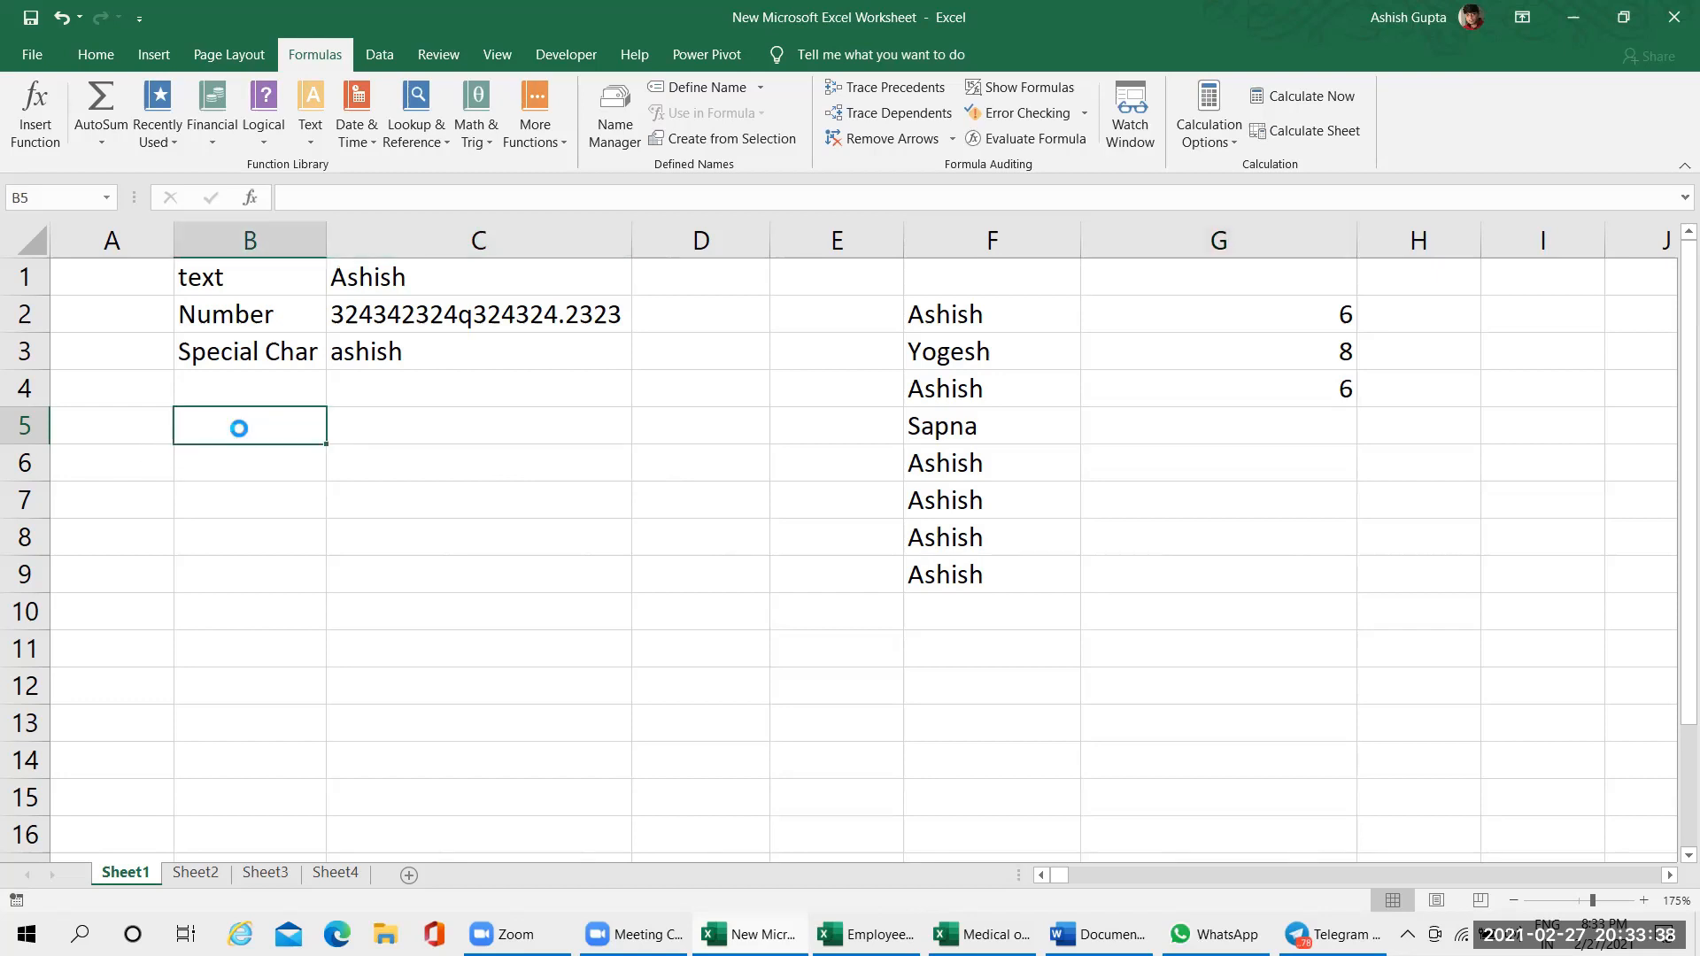
scroll(239, 428, "up", 5, "ctrl")
key("Left")
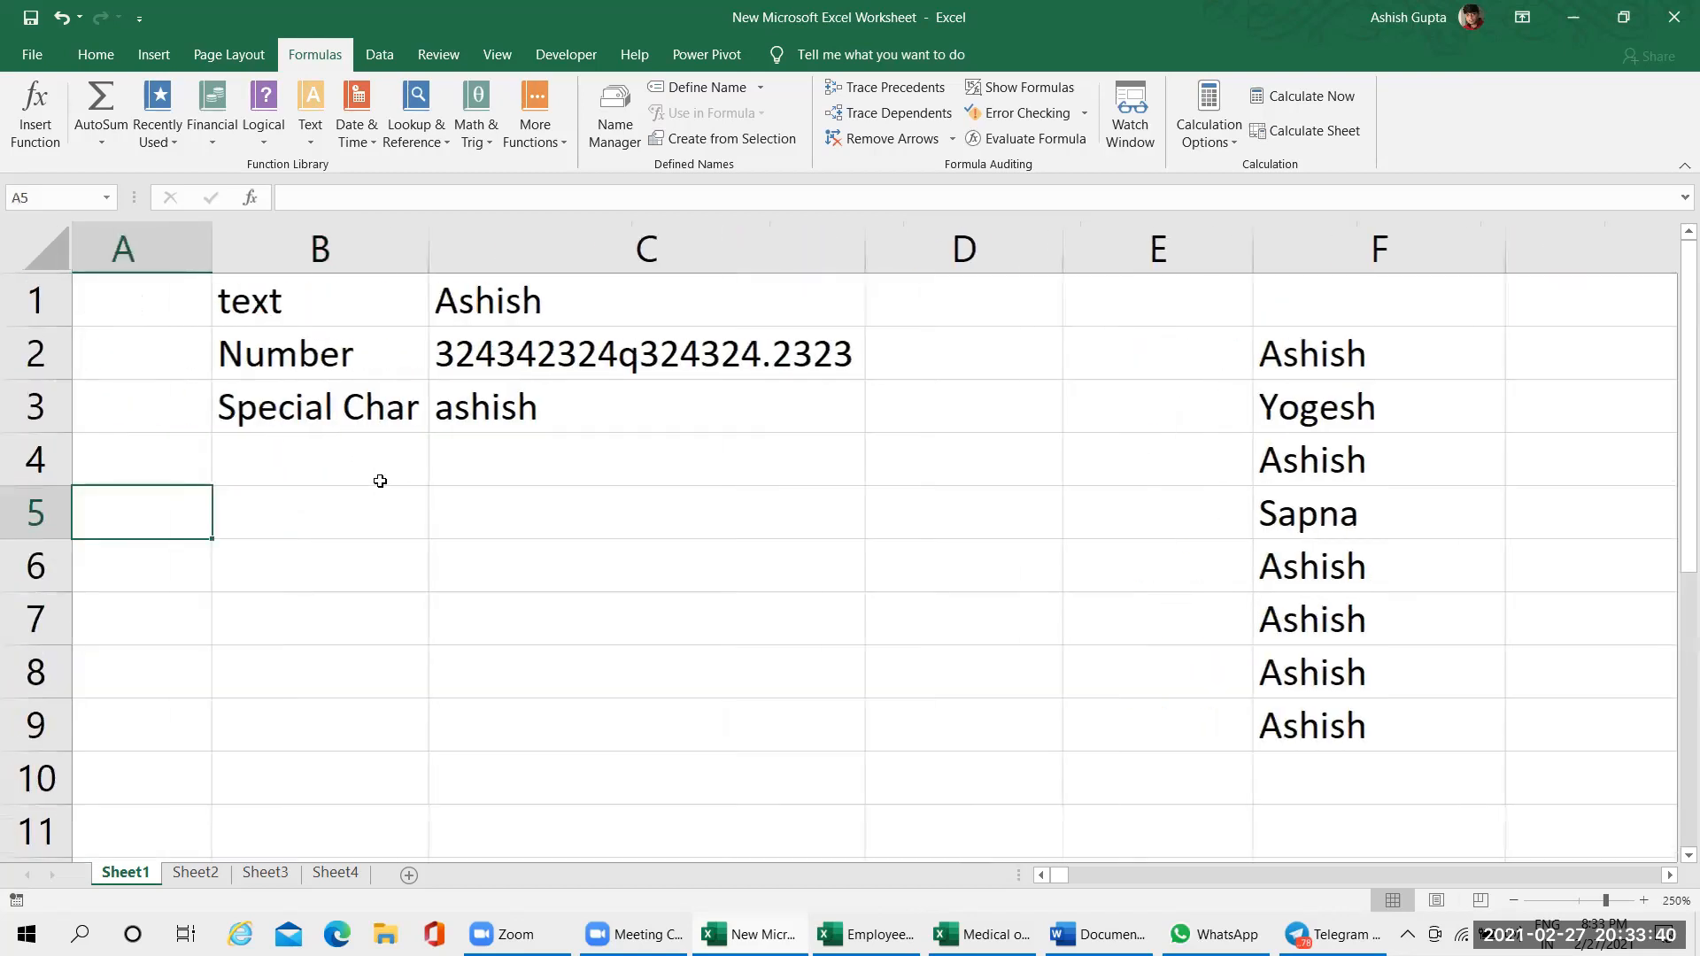
Switch to Sheet2 and enter the numbers 1 to 5 down cells A1:A5
left_click(195, 873)
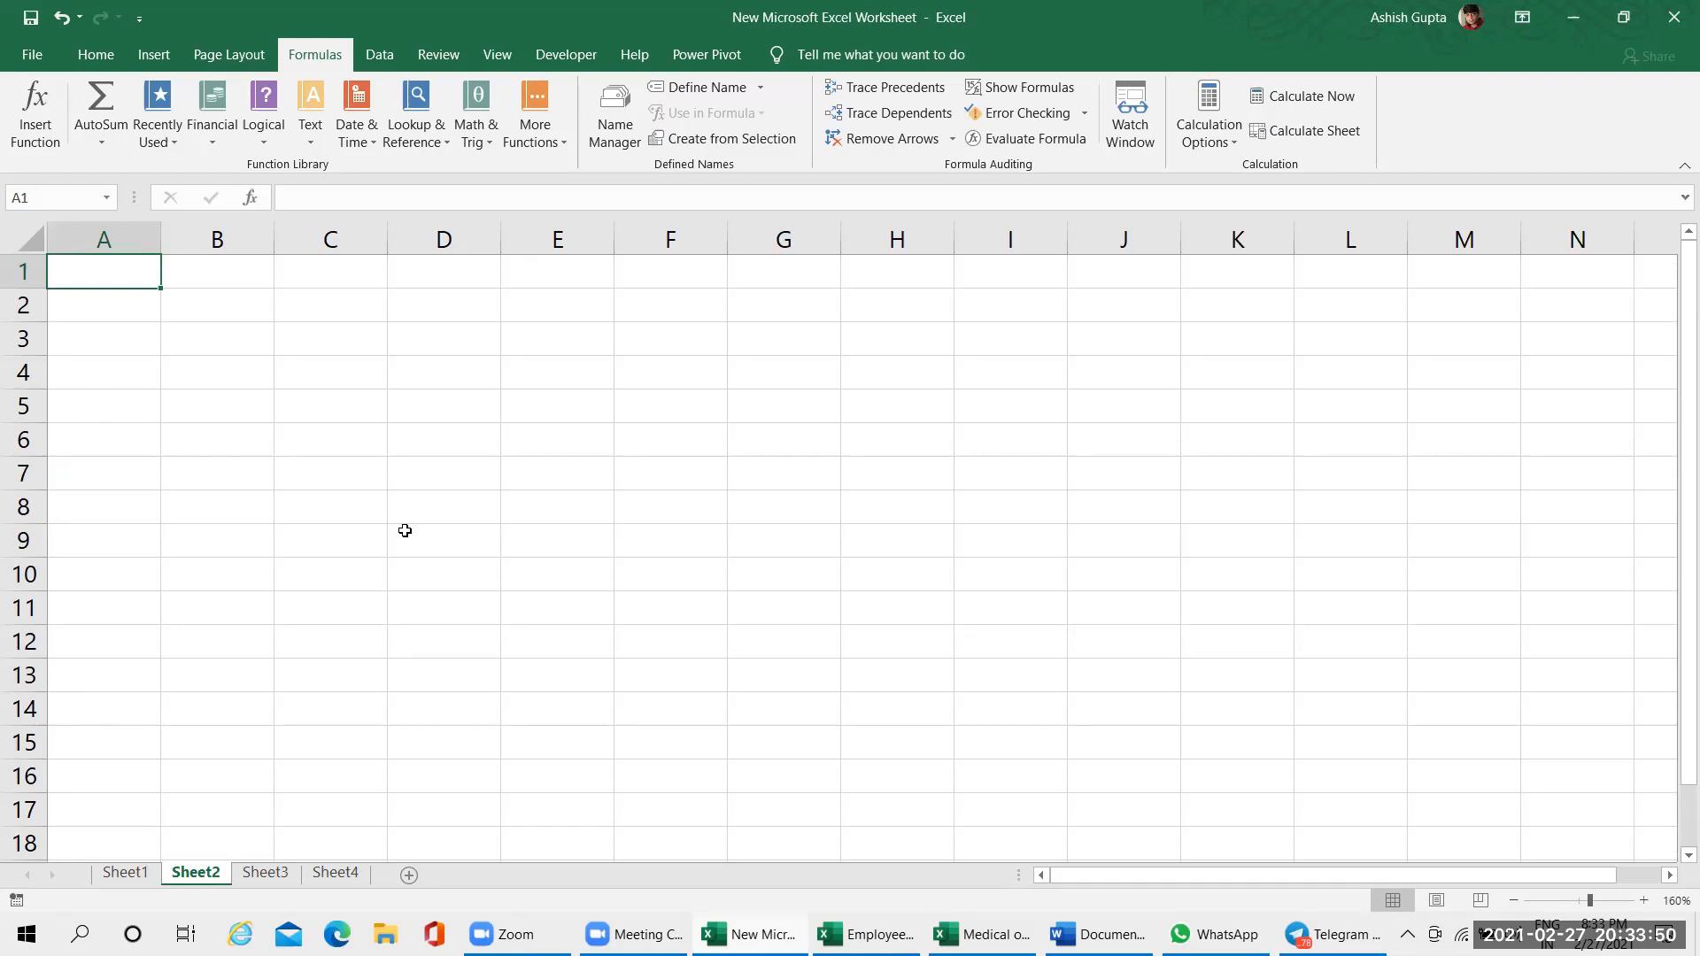
type("1")
key("Return")
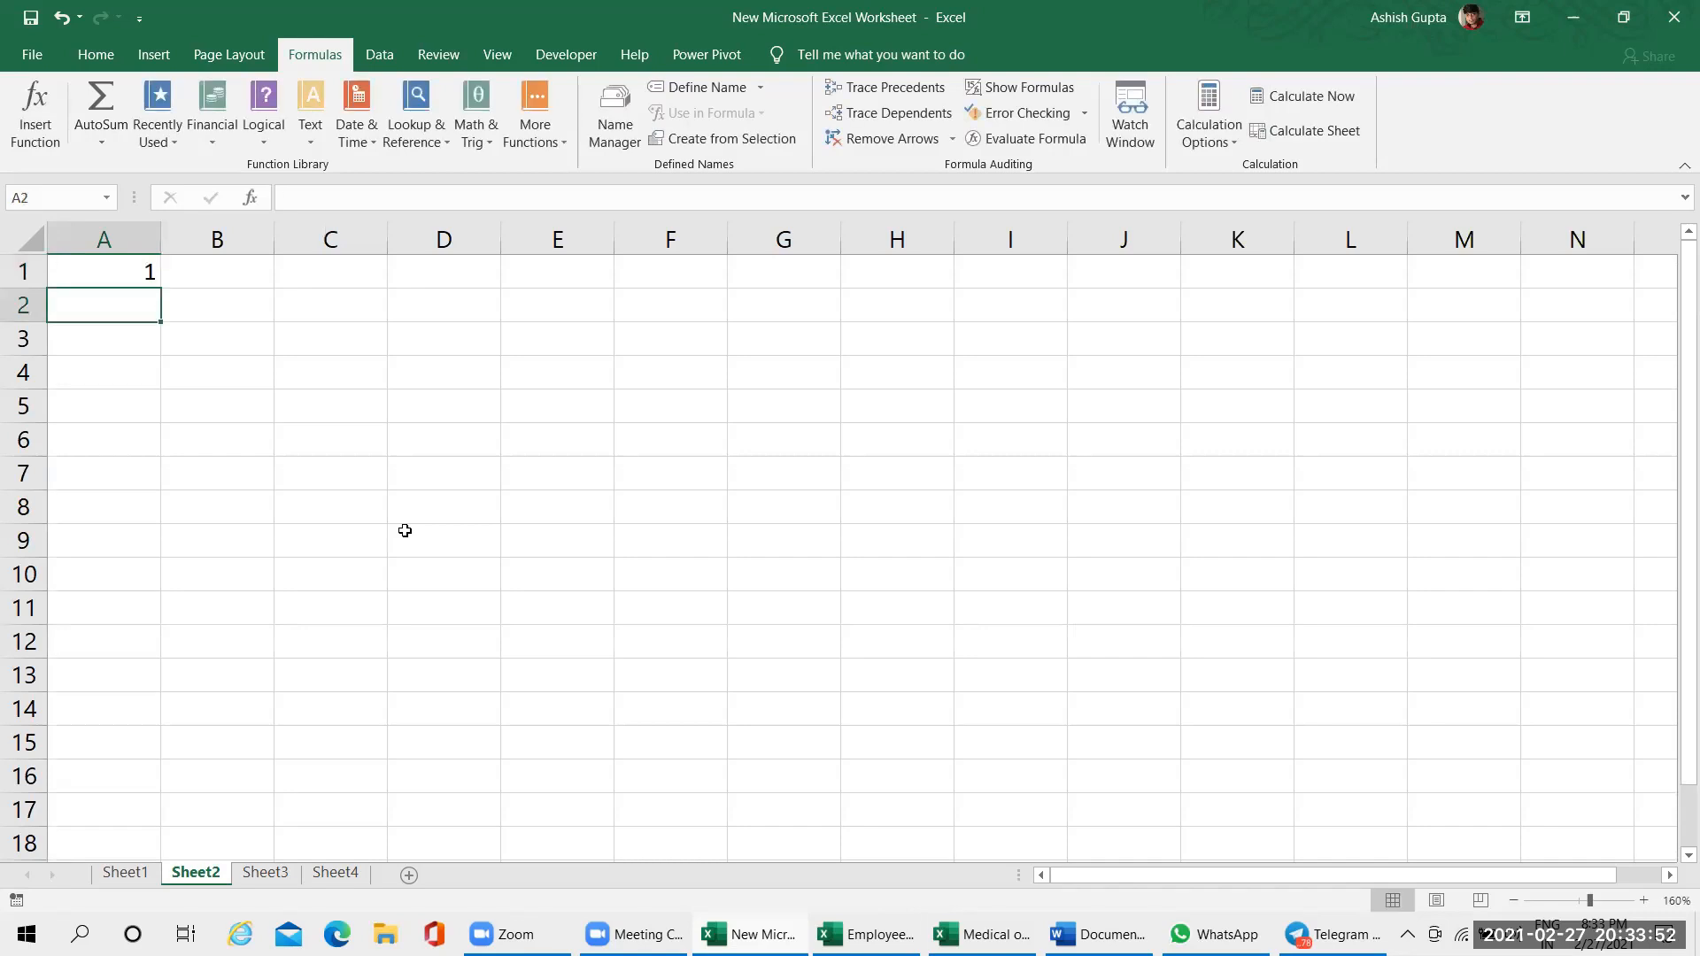
type("2")
key("Return")
type("3")
key("Return")
type("4")
key("Return")
type("5")
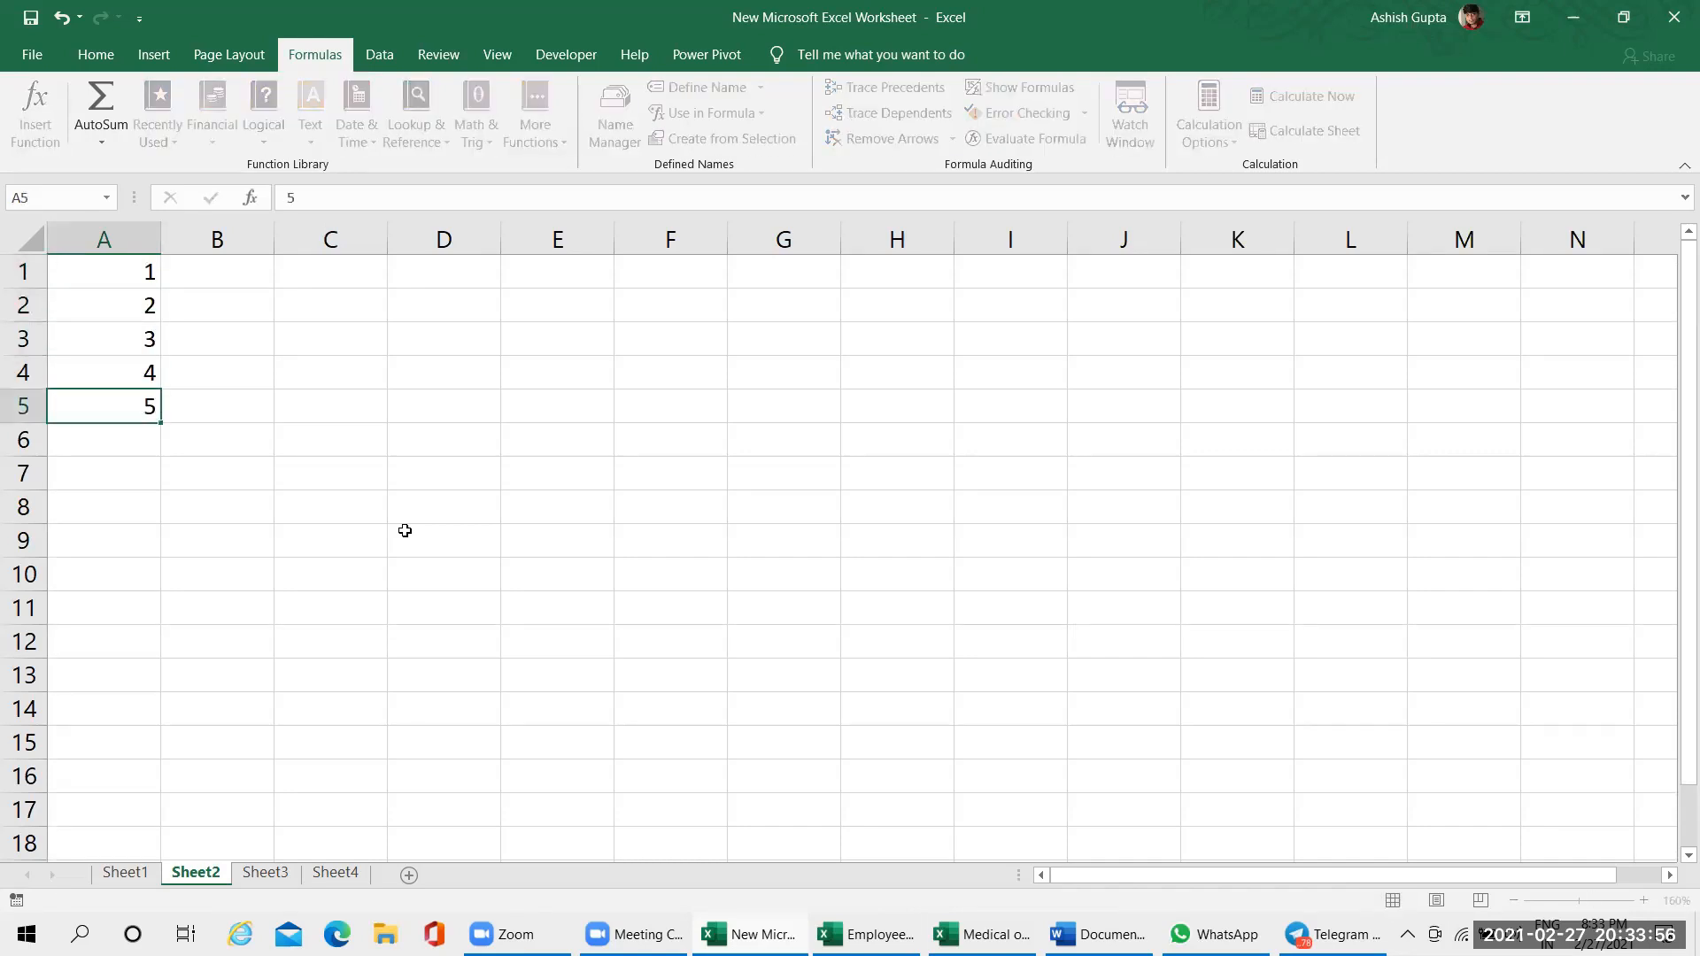
key("Return")
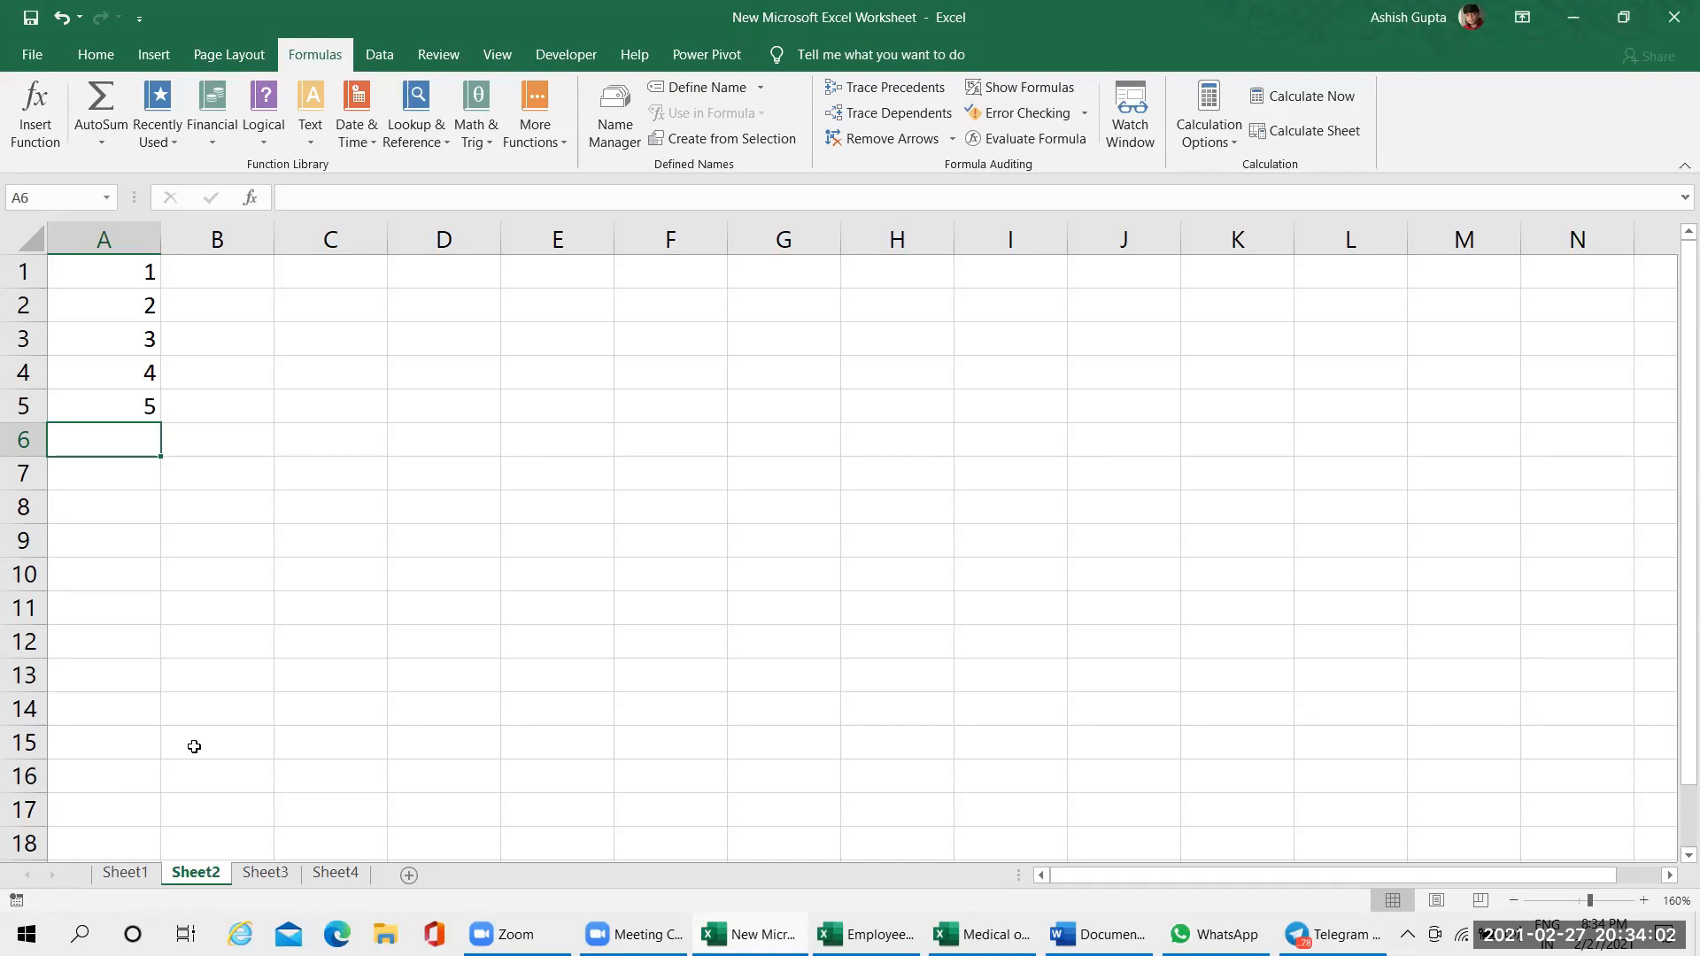
Enter 1 in cell B1 beside the number list and reselect that cell
left_click(292, 661)
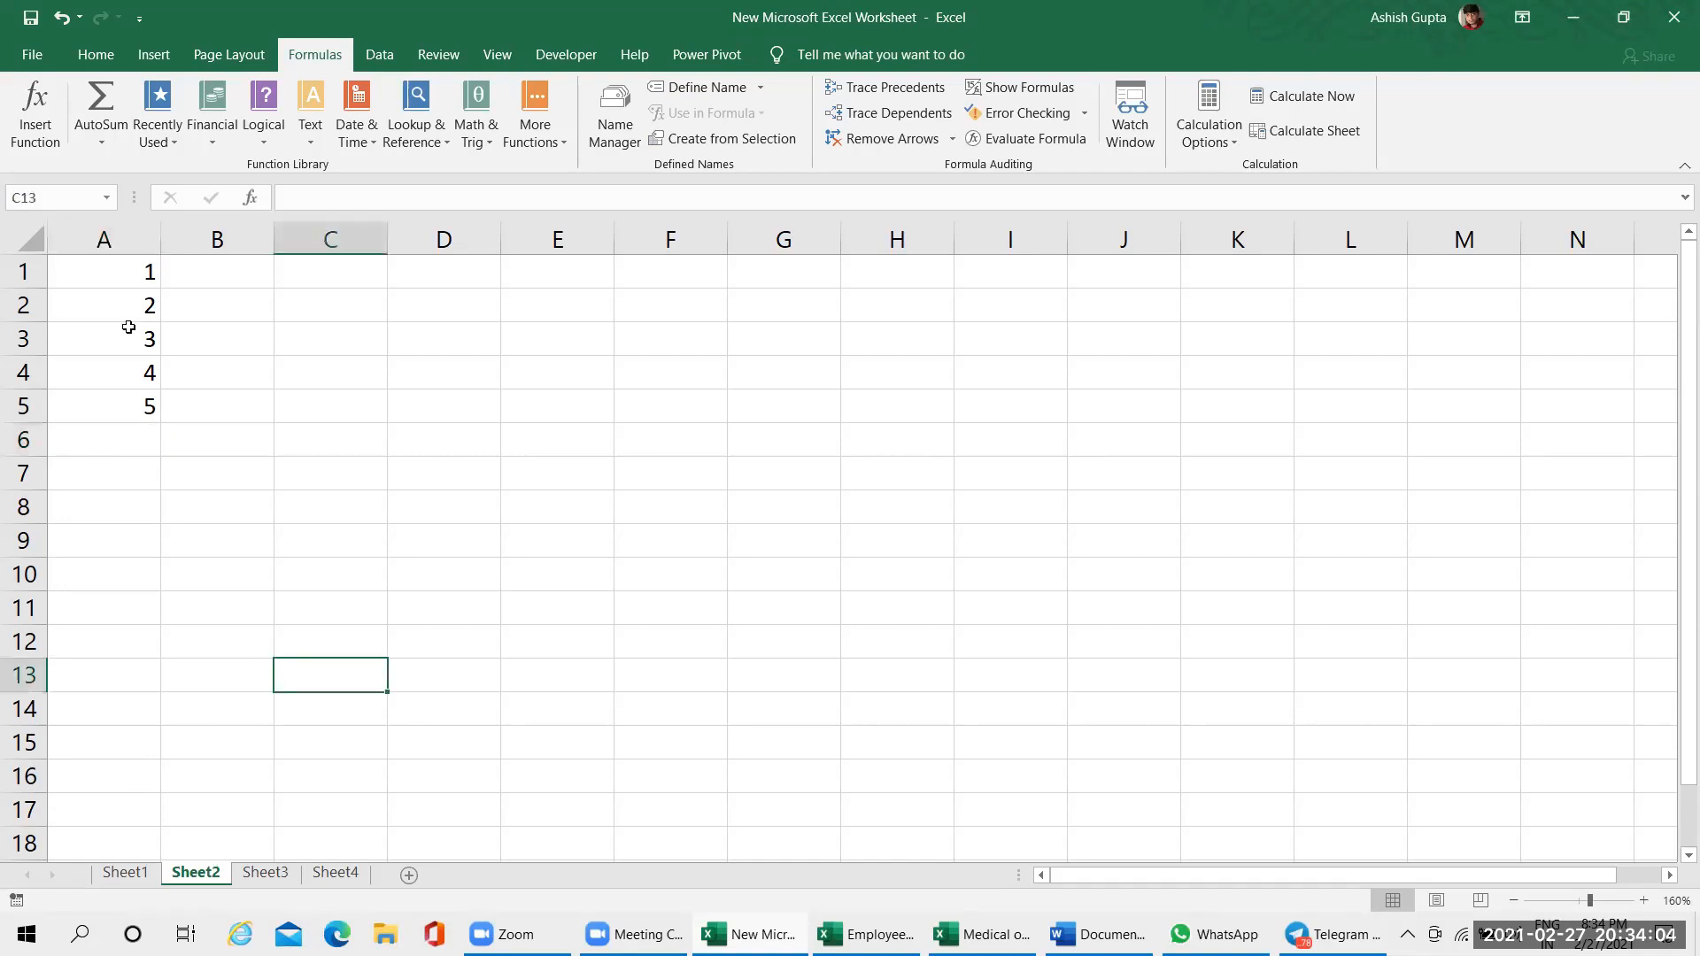
left_click(132, 274)
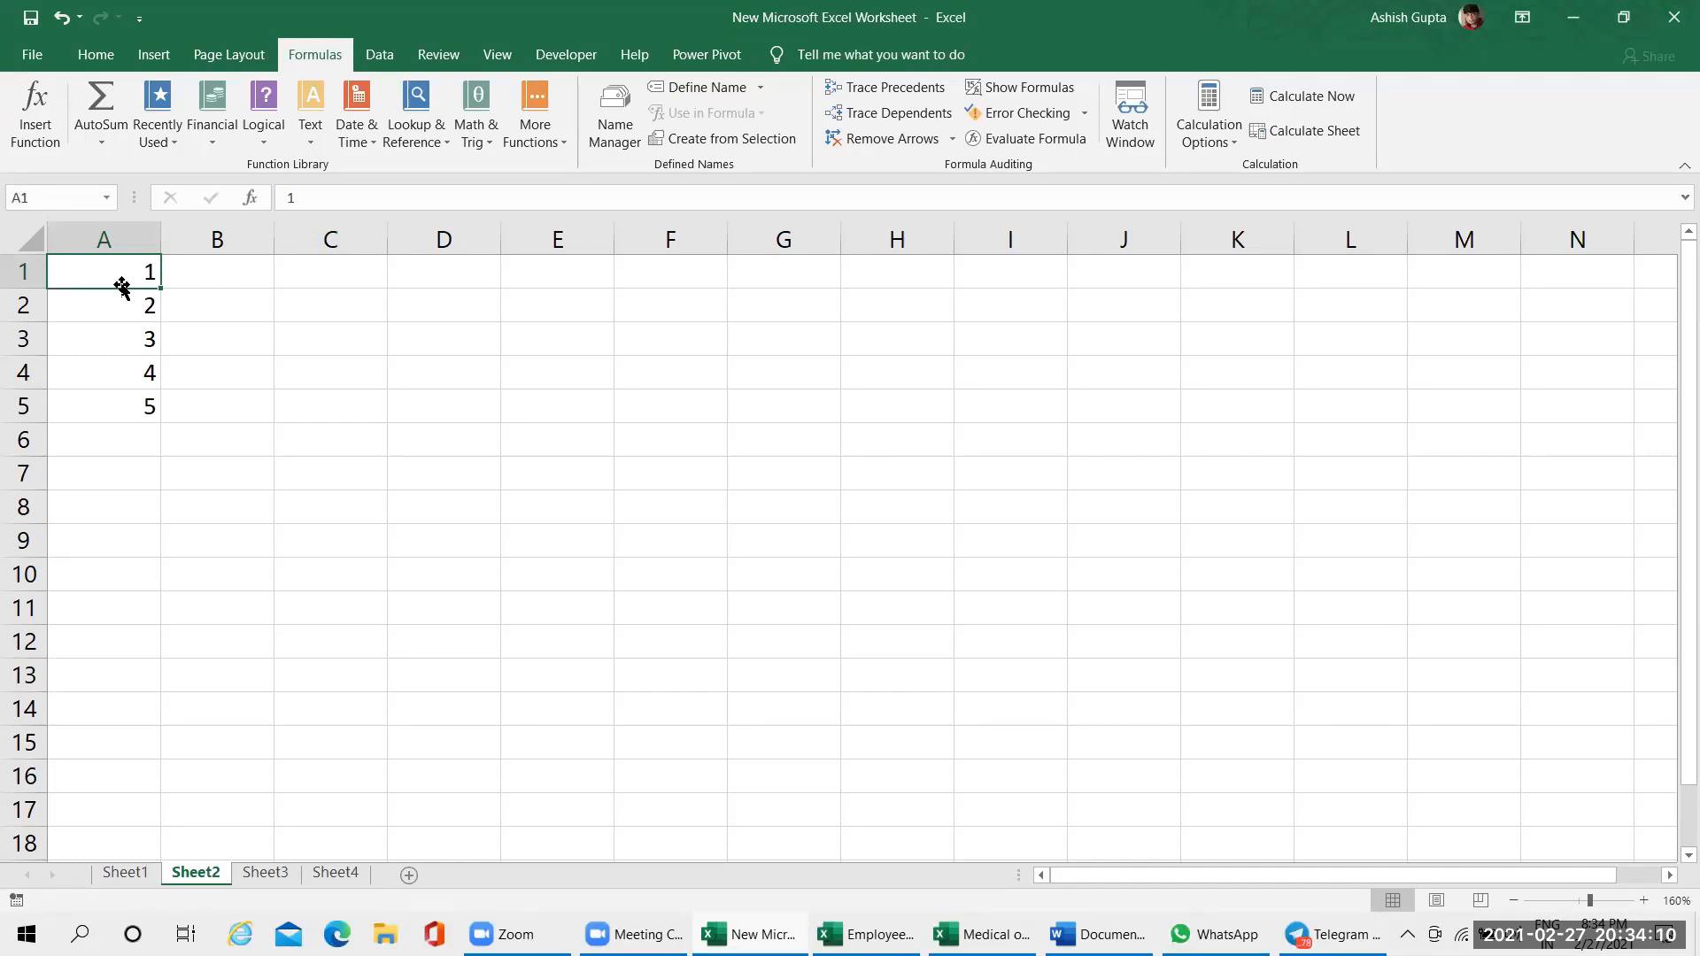
left_click(99, 55)
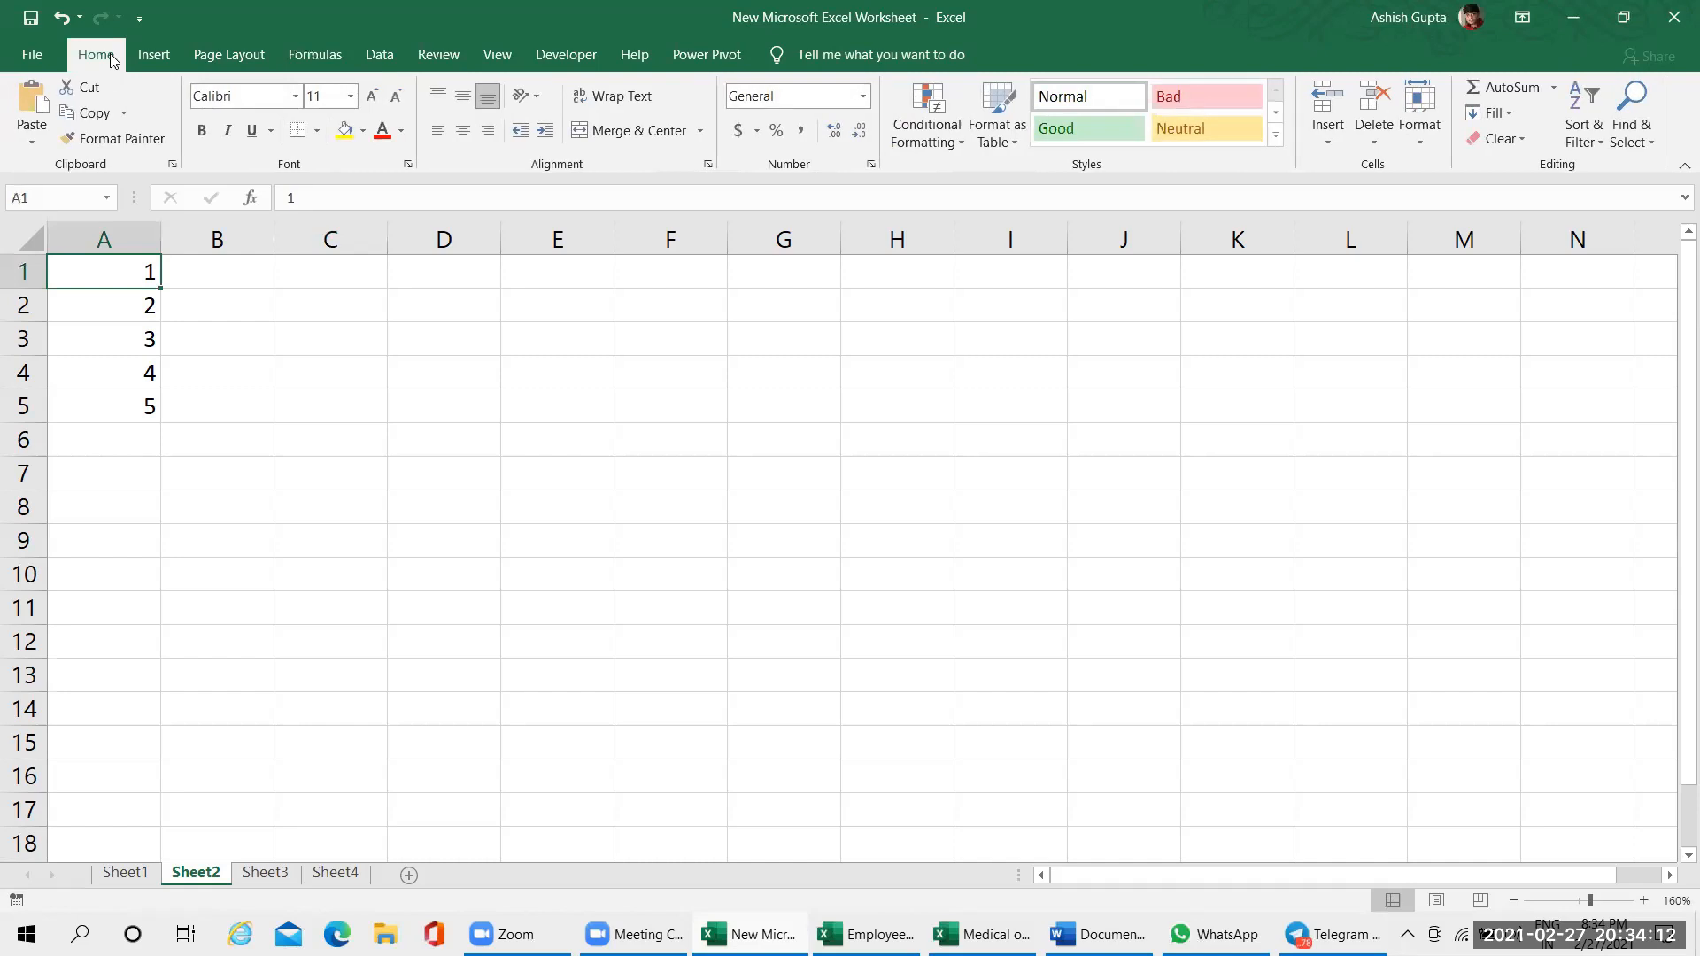
left_click(204, 275)
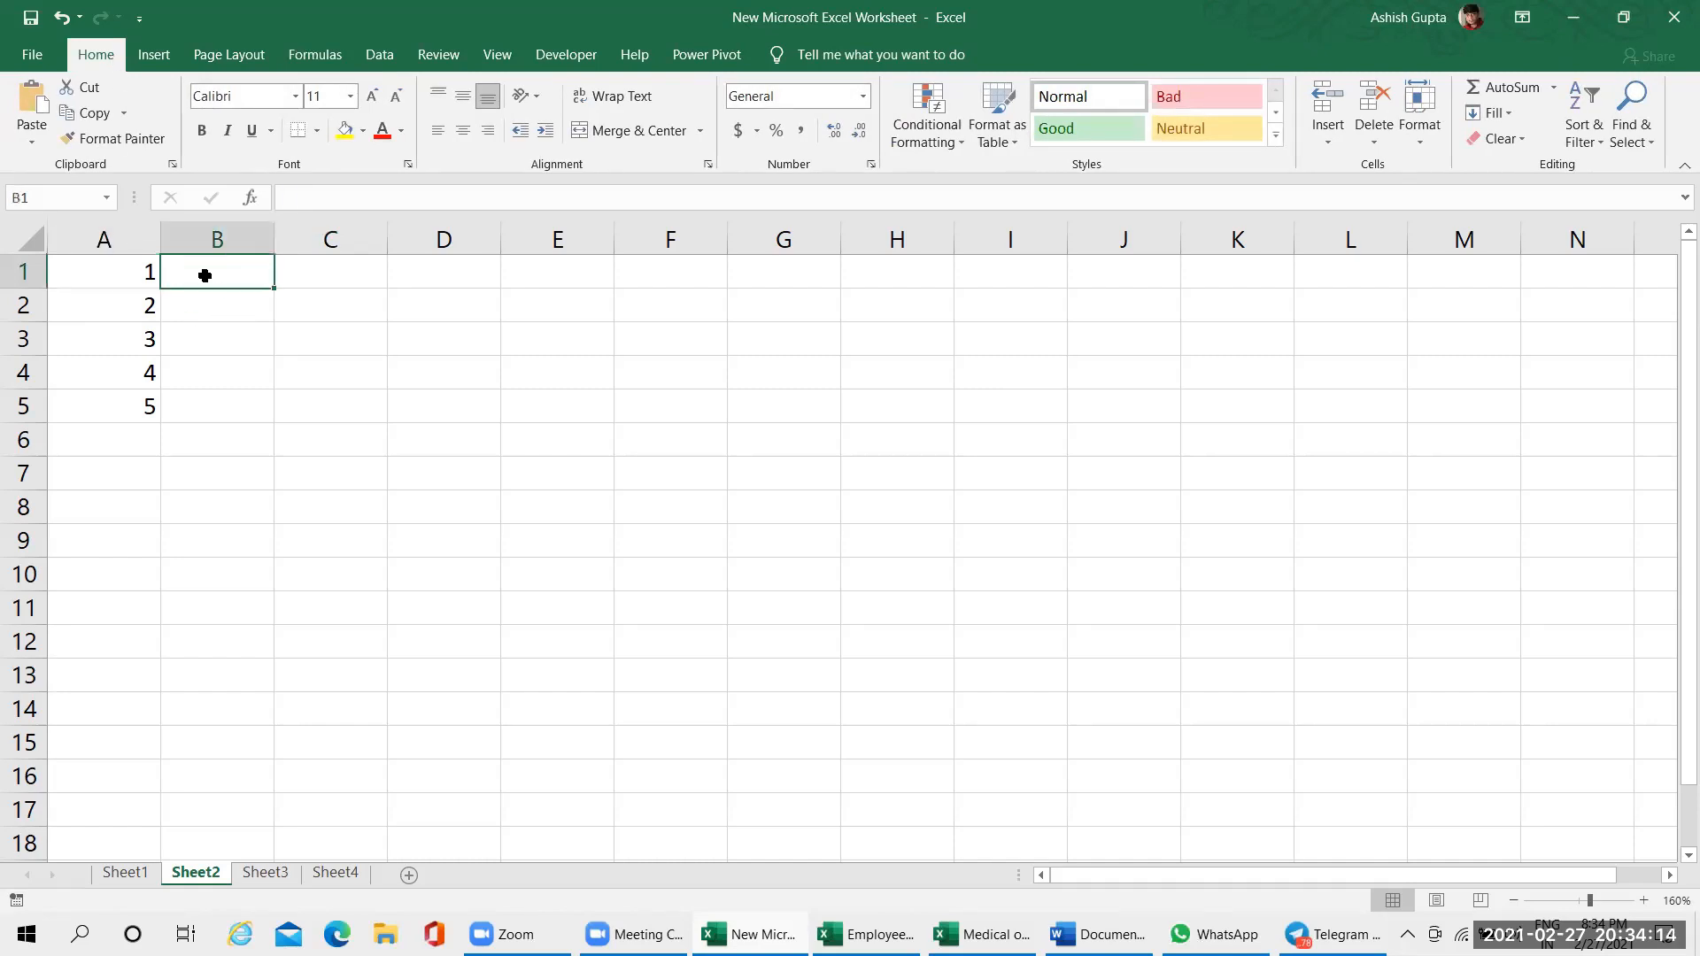
type("1")
key("Return")
left_click(208, 273)
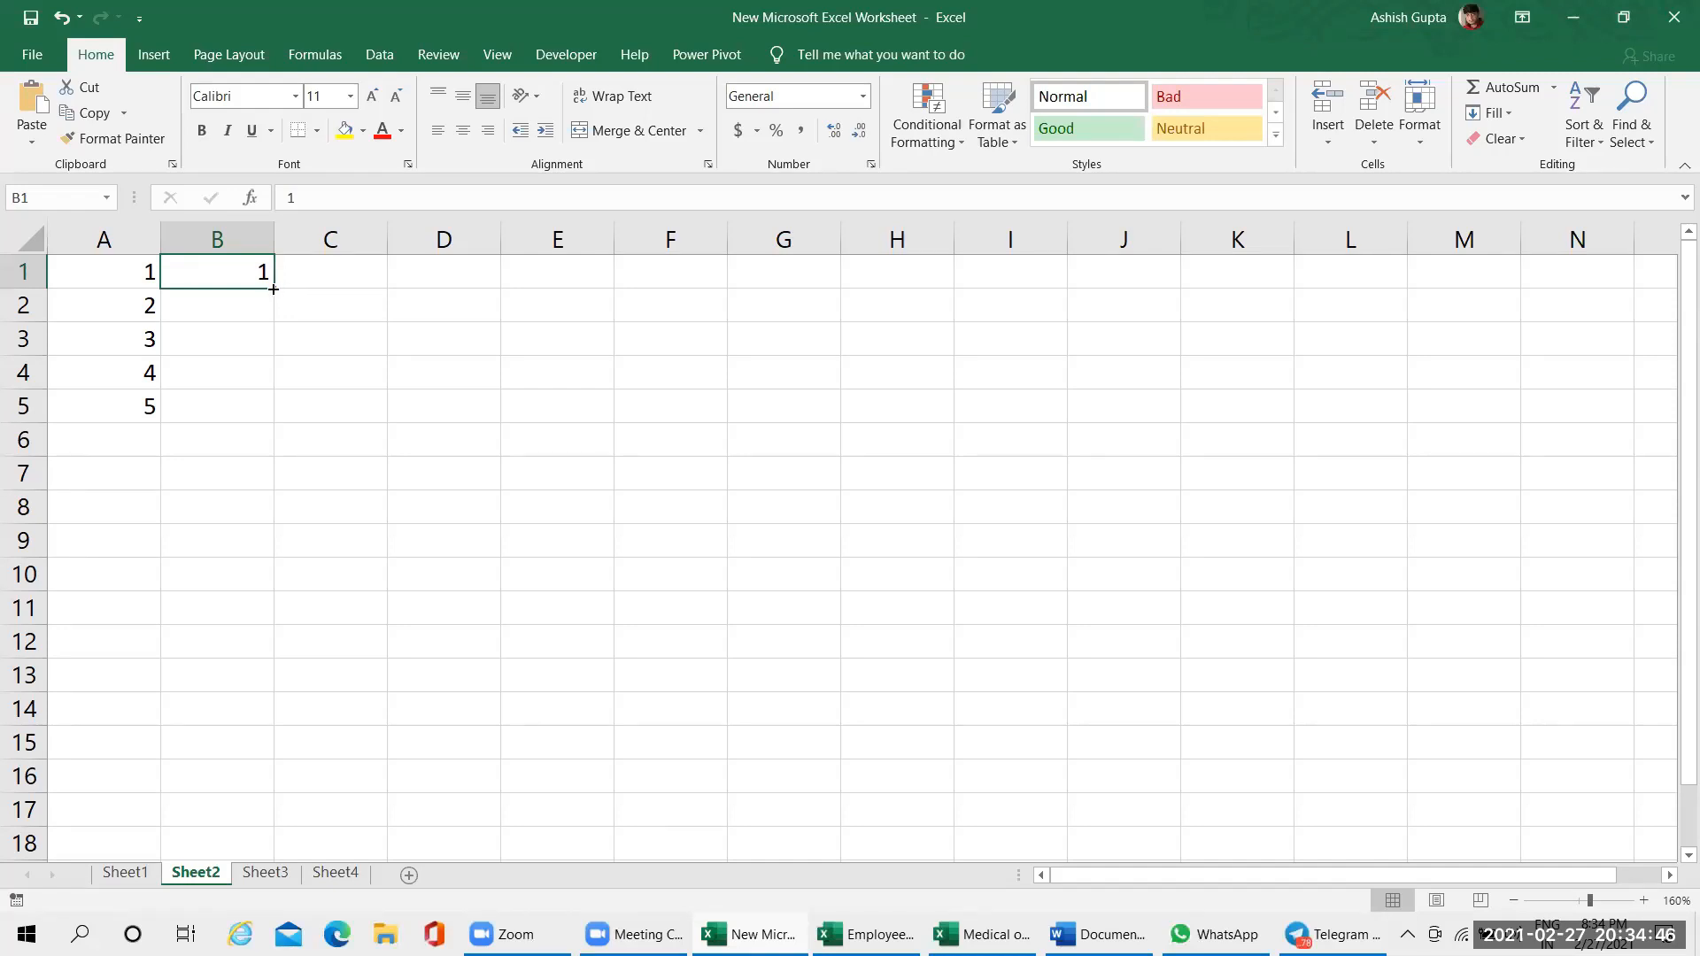
Fill the series 1 to 17 down B1:B17, and enter 1 and 2 in C1:C2, extending them to 20 in C20
left_click_drag(273, 289, 278, 835)
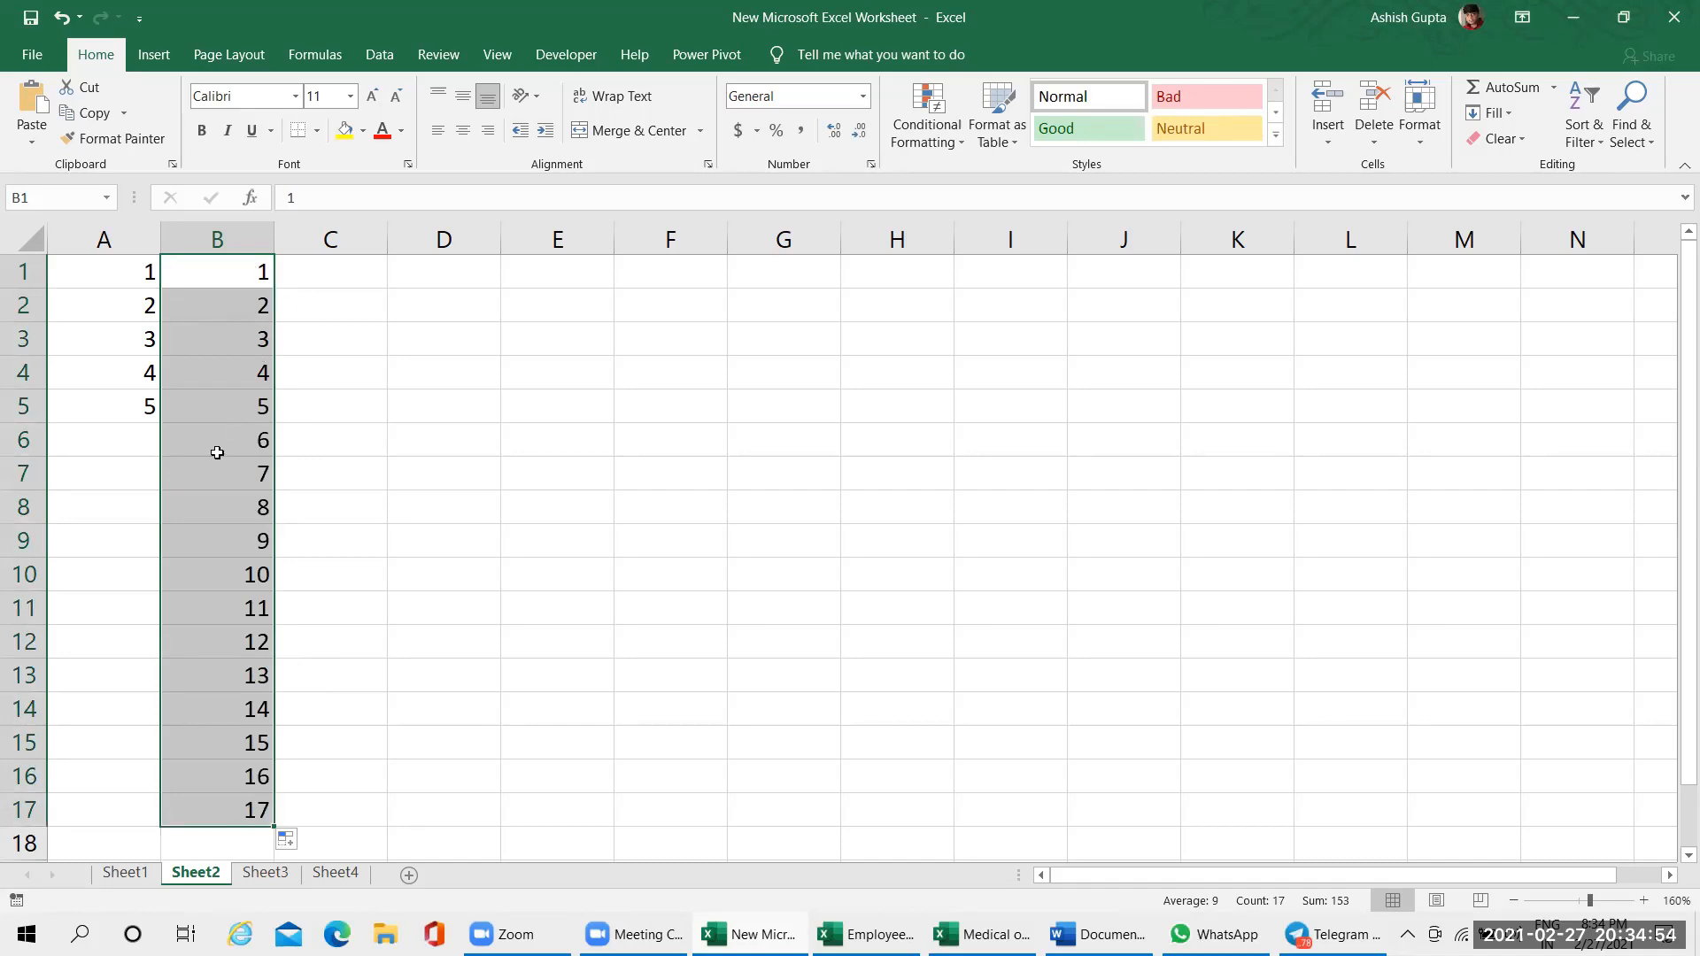
left_click(372, 269)
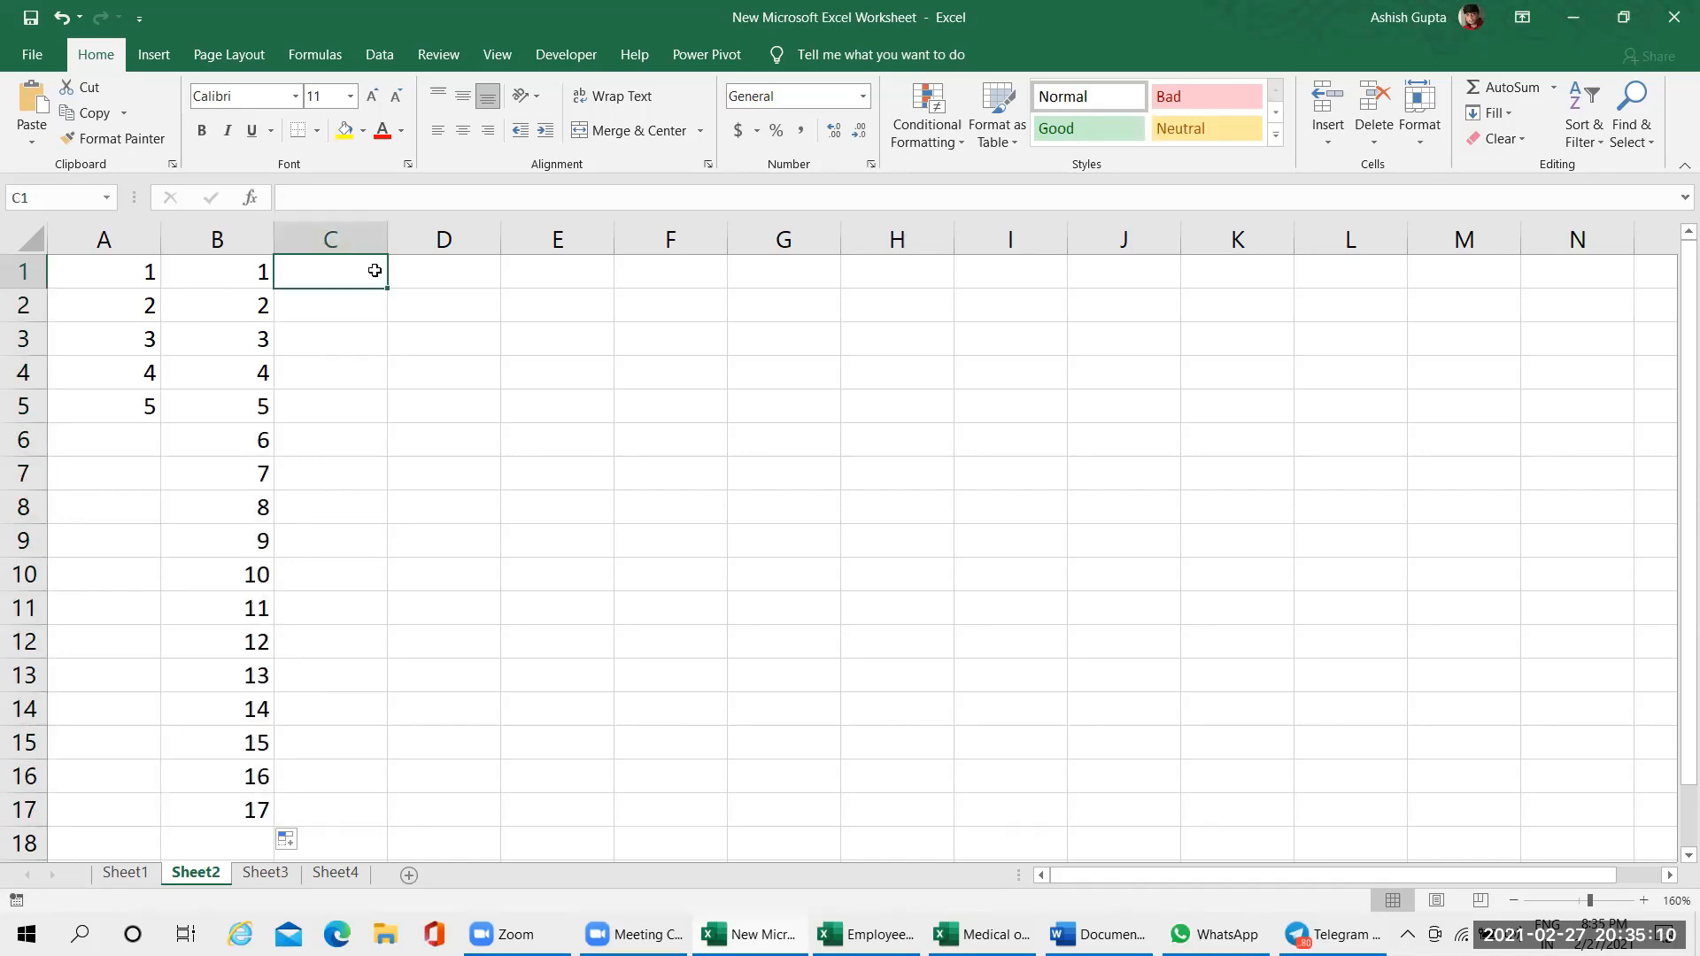
type("1")
key("Return")
type("2")
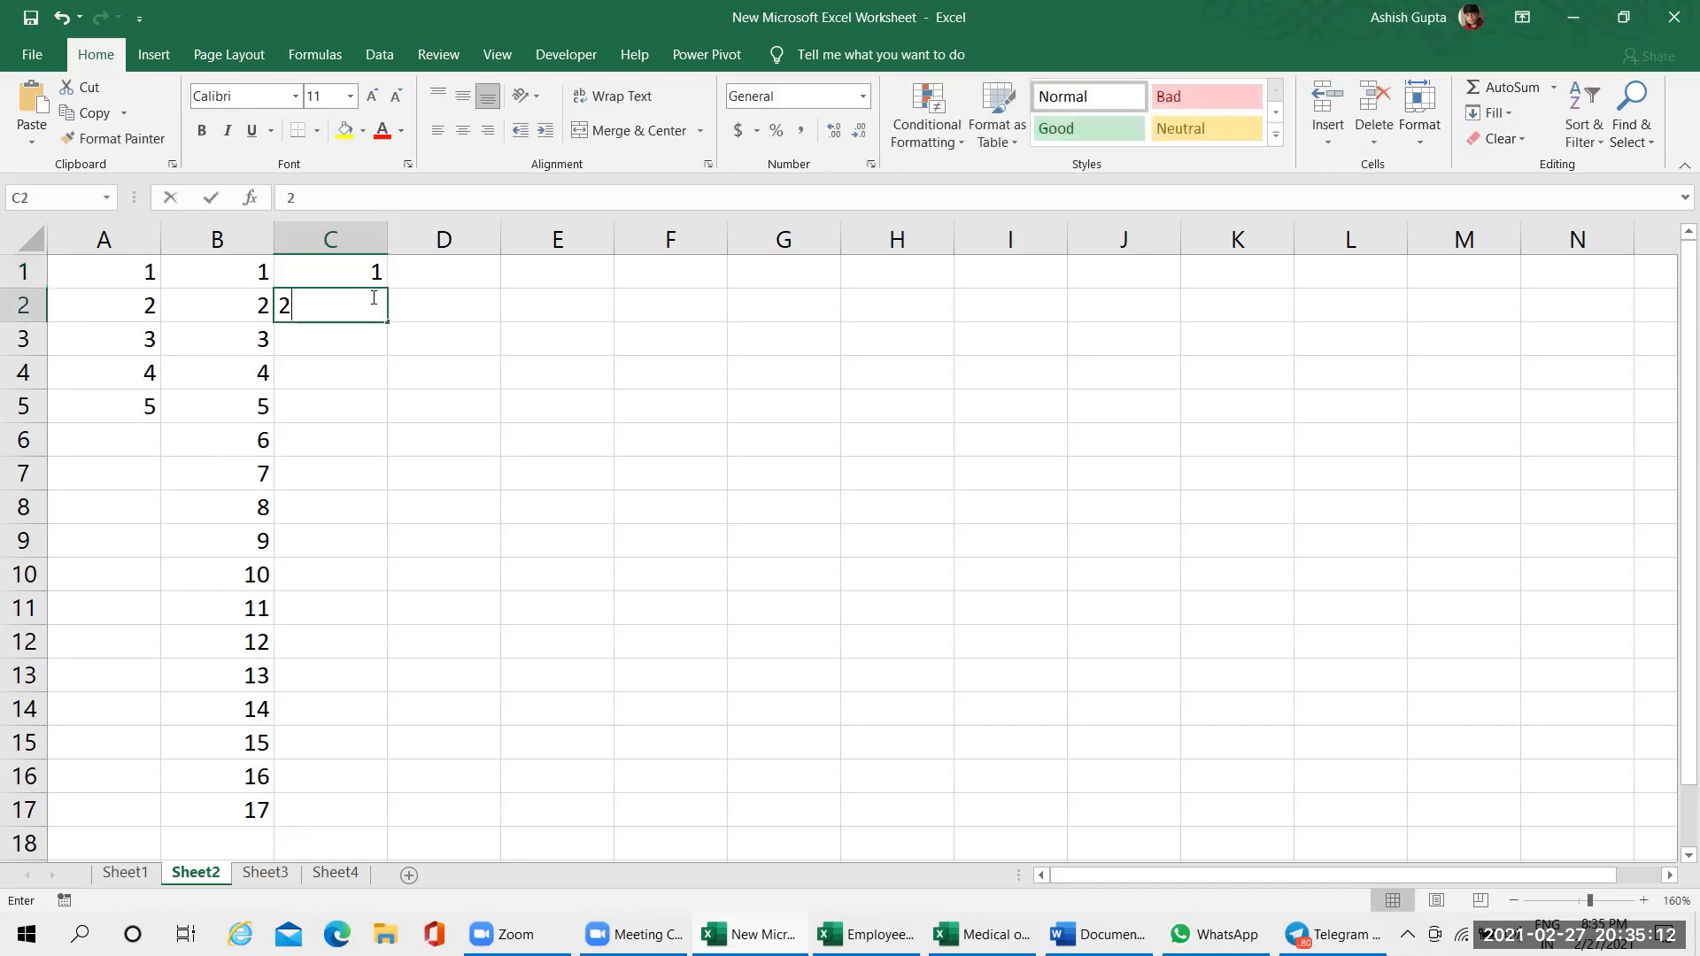
left_click(482, 394)
left_click_drag(367, 272, 437, 823)
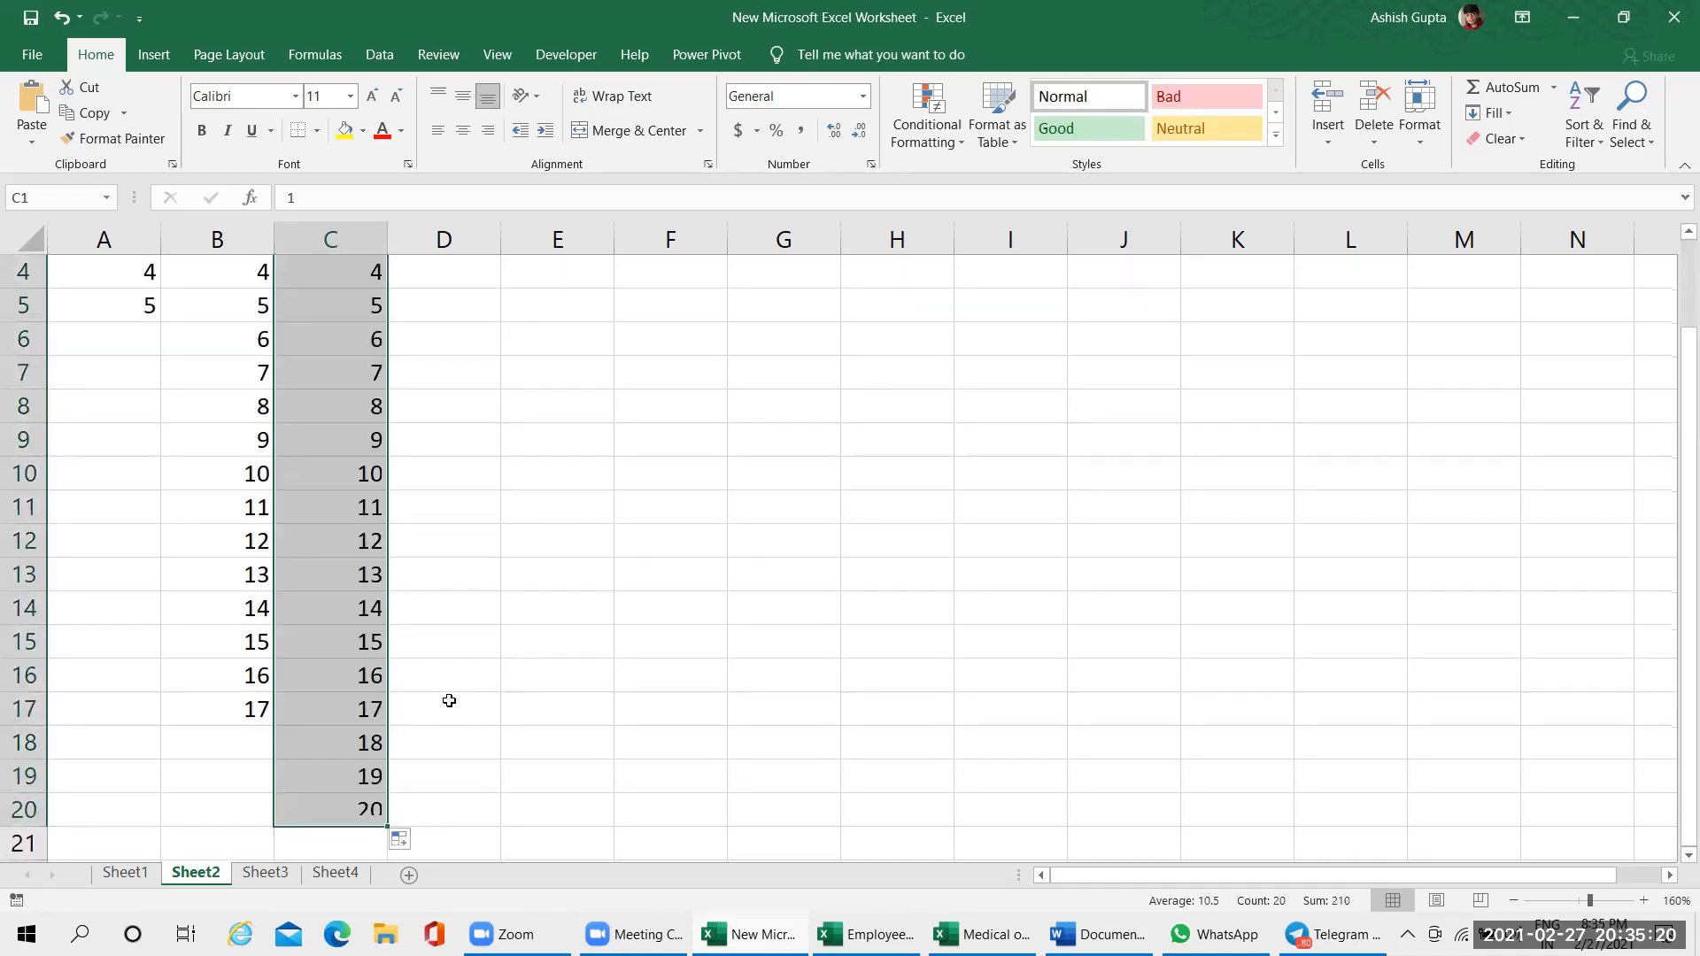
scroll(448, 698, "up", 1)
Refill B1:B17 as an incrementing series from cell B1, and reselect the starting cells B1:B2
left_click(249, 273)
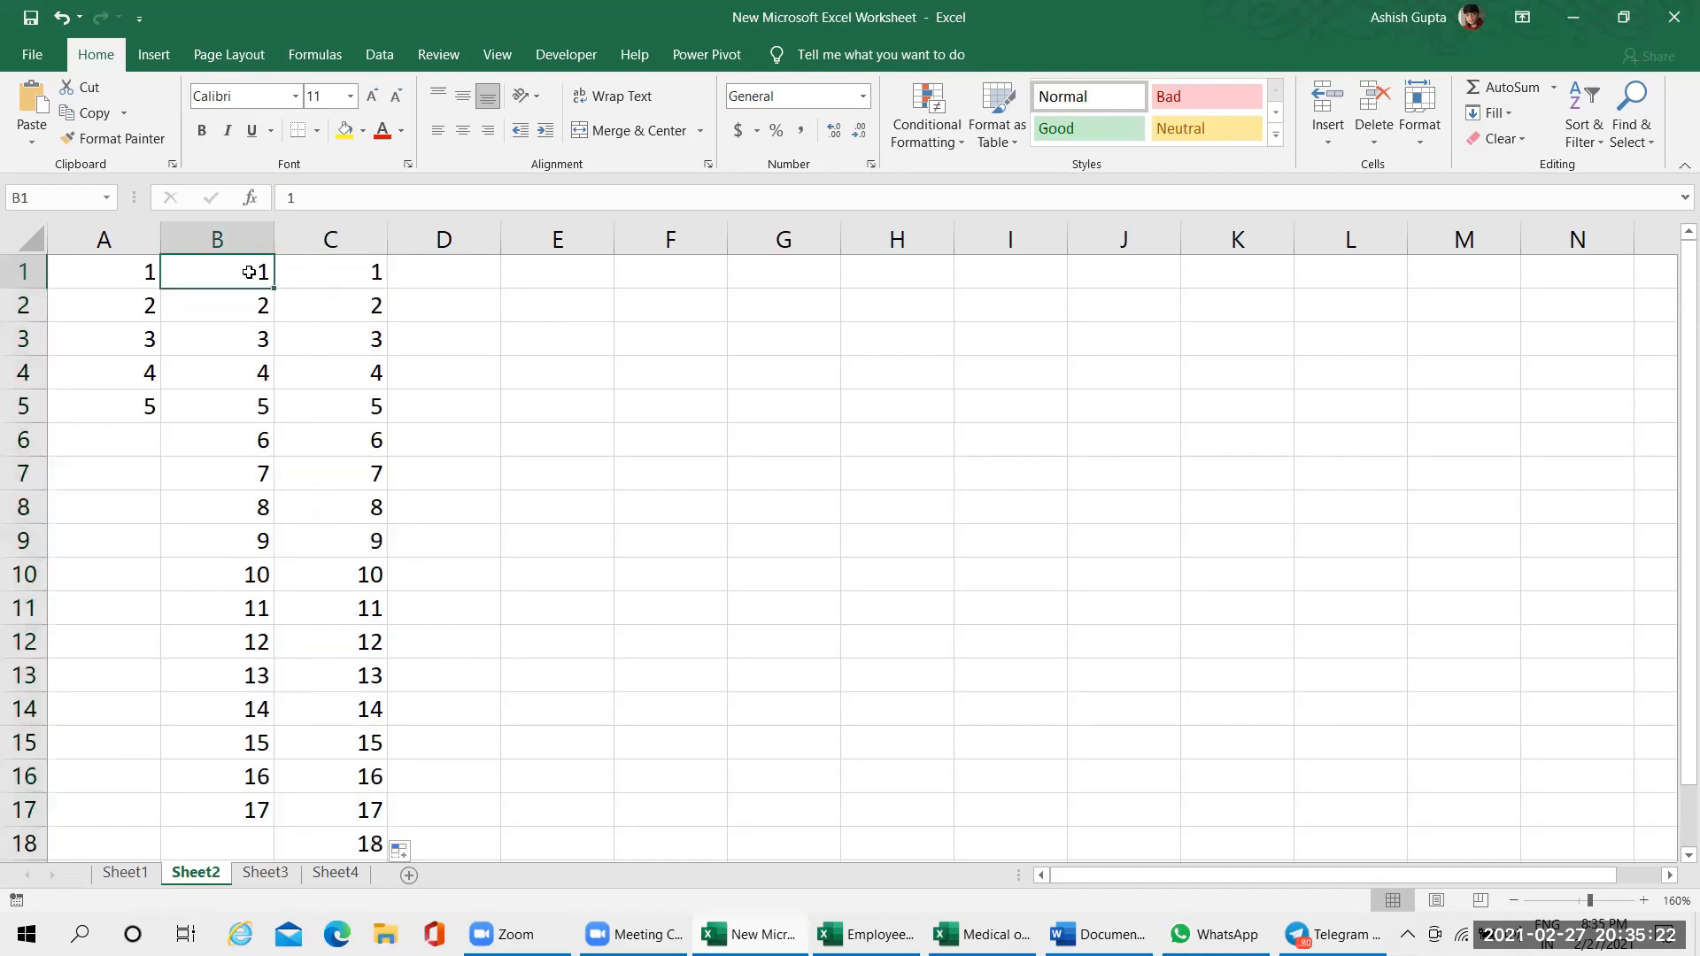
left_click_drag(274, 292, 286, 825)
left_click(342, 342)
left_click(236, 266)
left_click(311, 273)
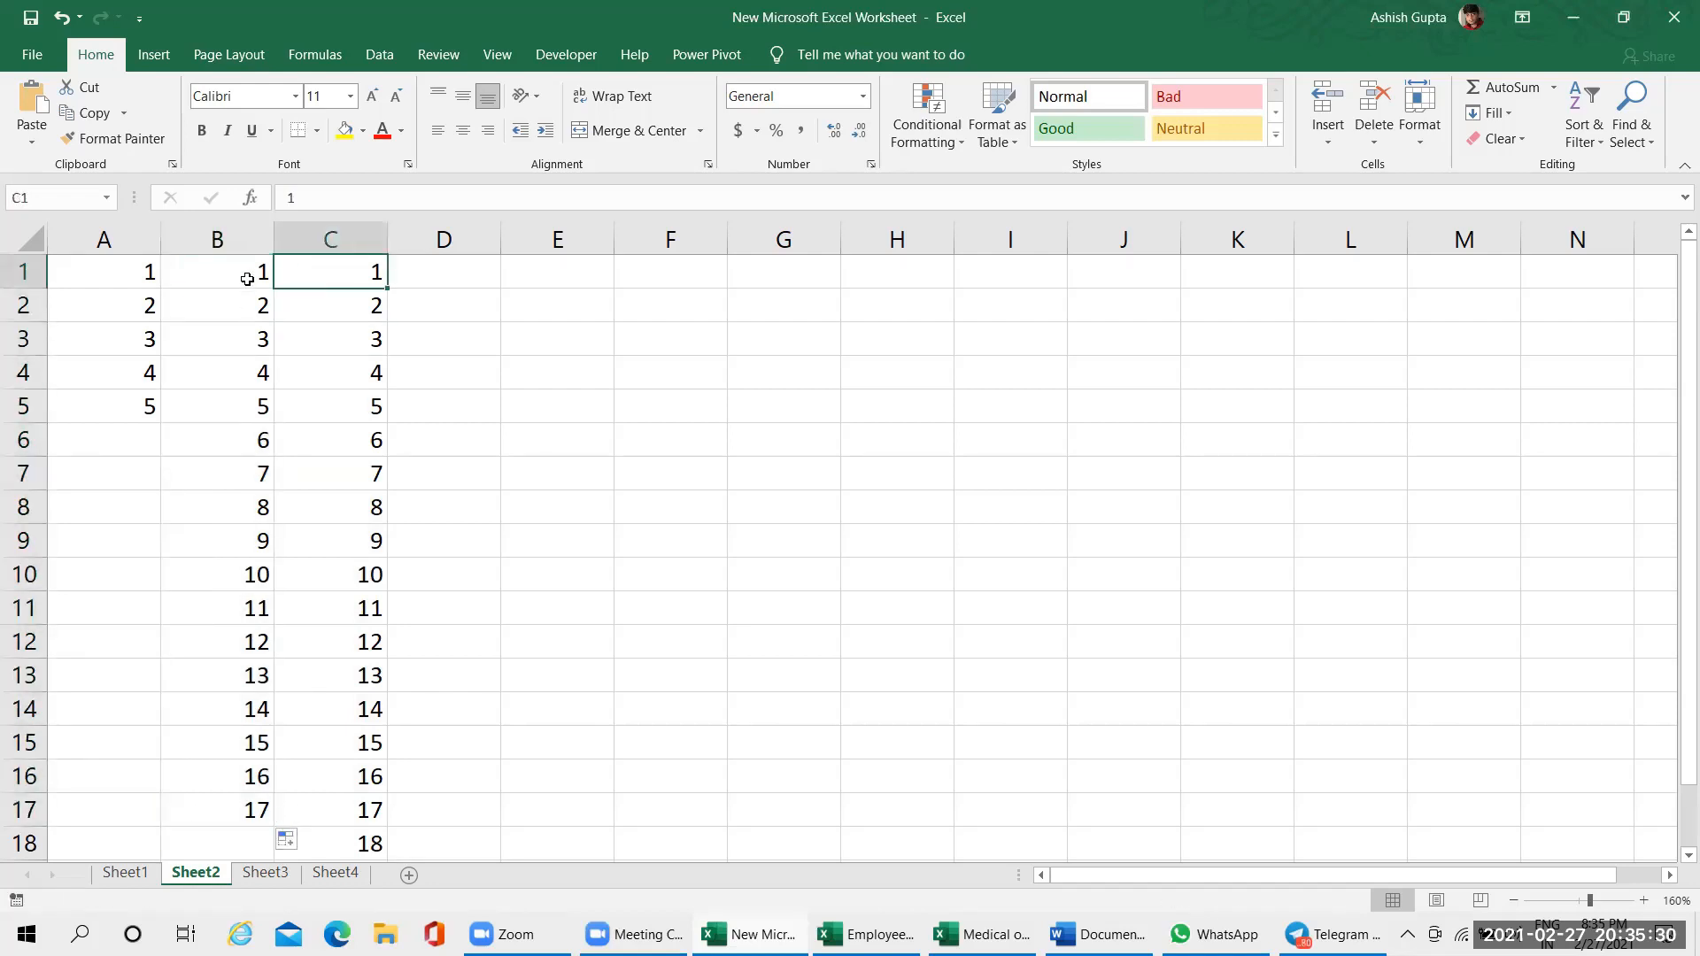
left_click_drag(247, 279, 254, 300)
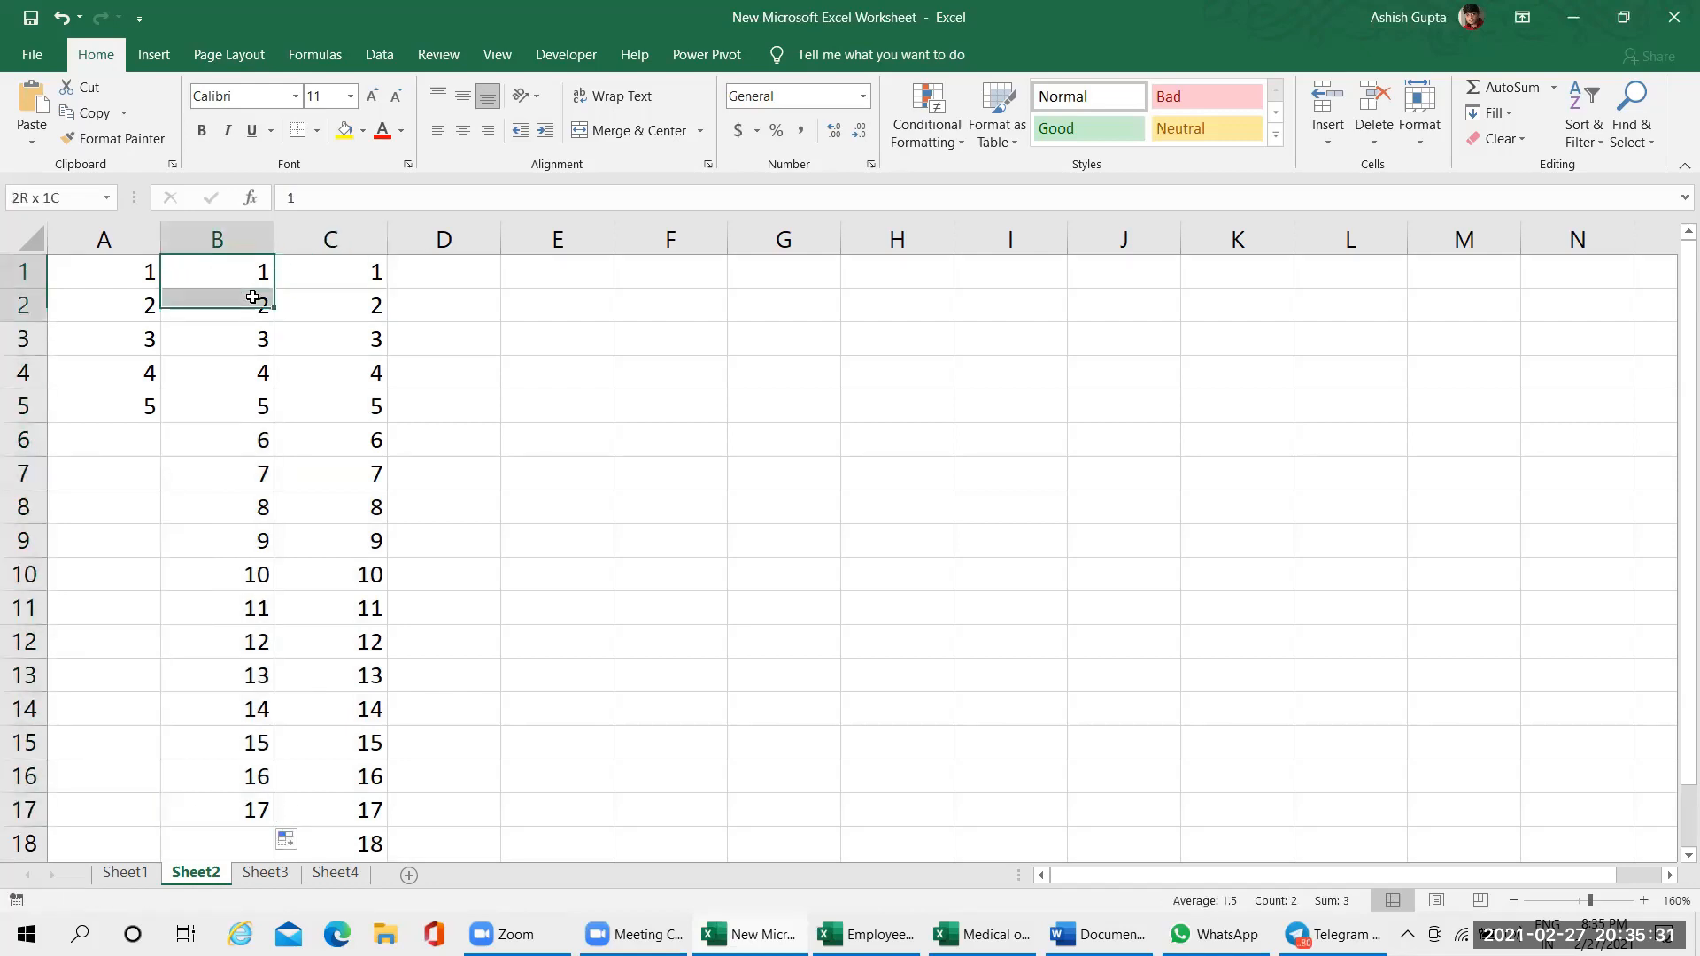
Fill column C from cell C1 as an incrementing series down to 28 in C28, and compare the starting cells B1 and C1
left_click(359, 279)
left_click_drag(390, 285, 395, 833)
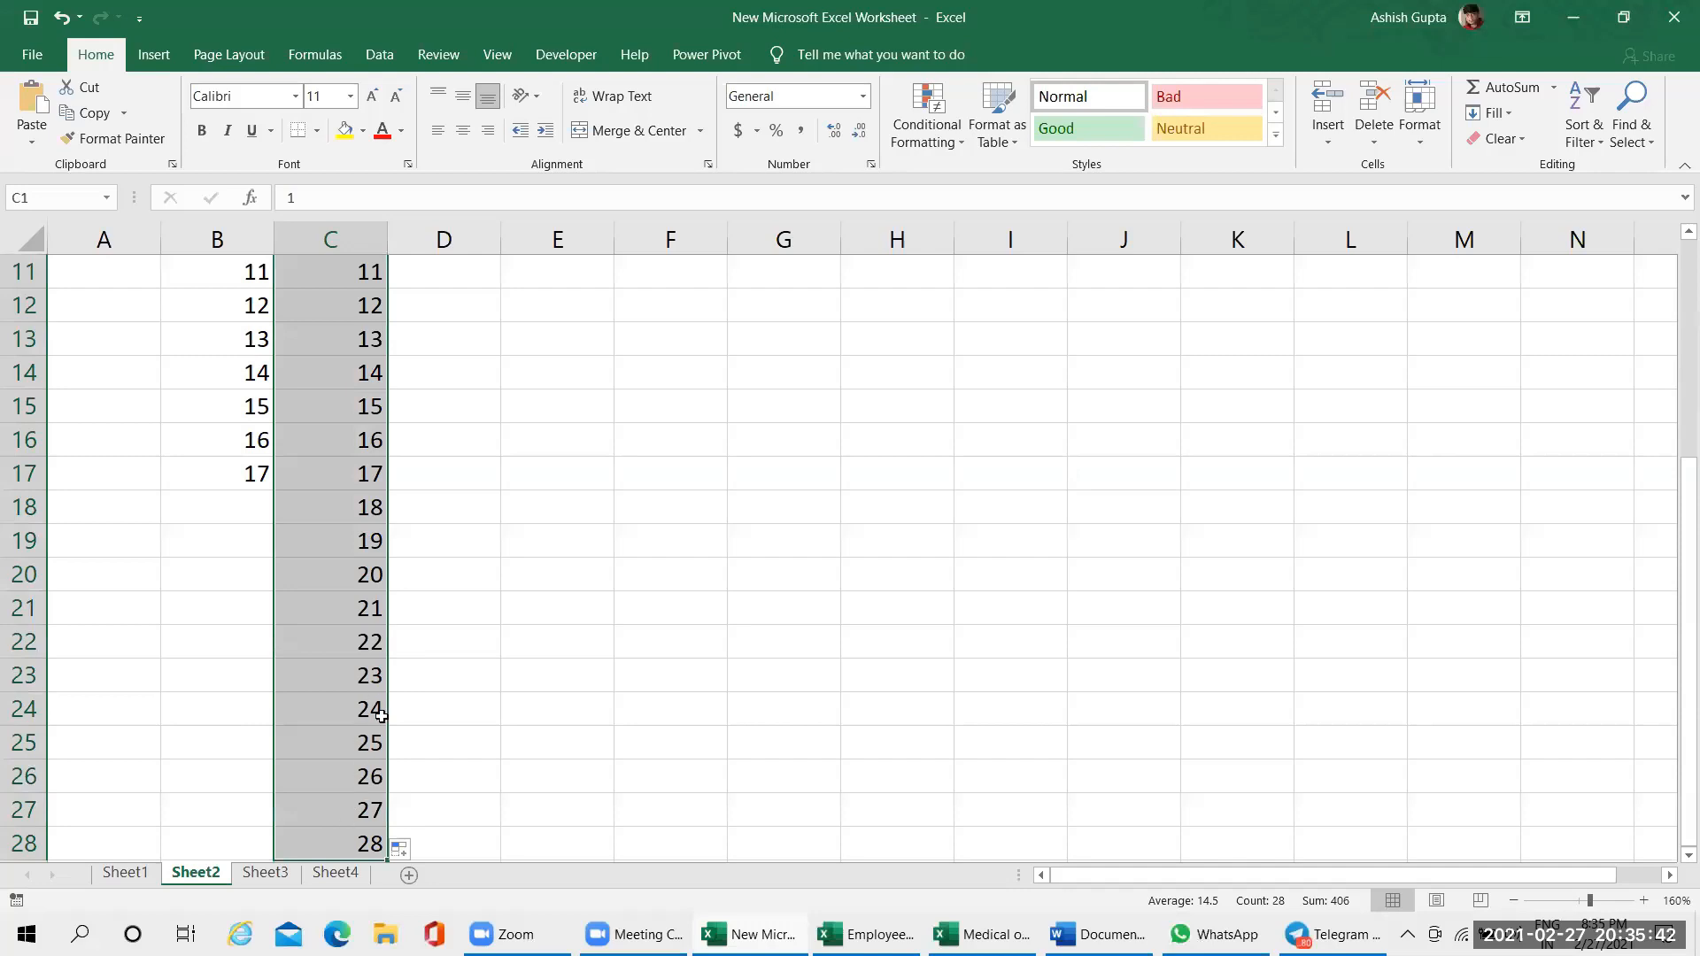
left_click(414, 777)
scroll(433, 638, "up", 3)
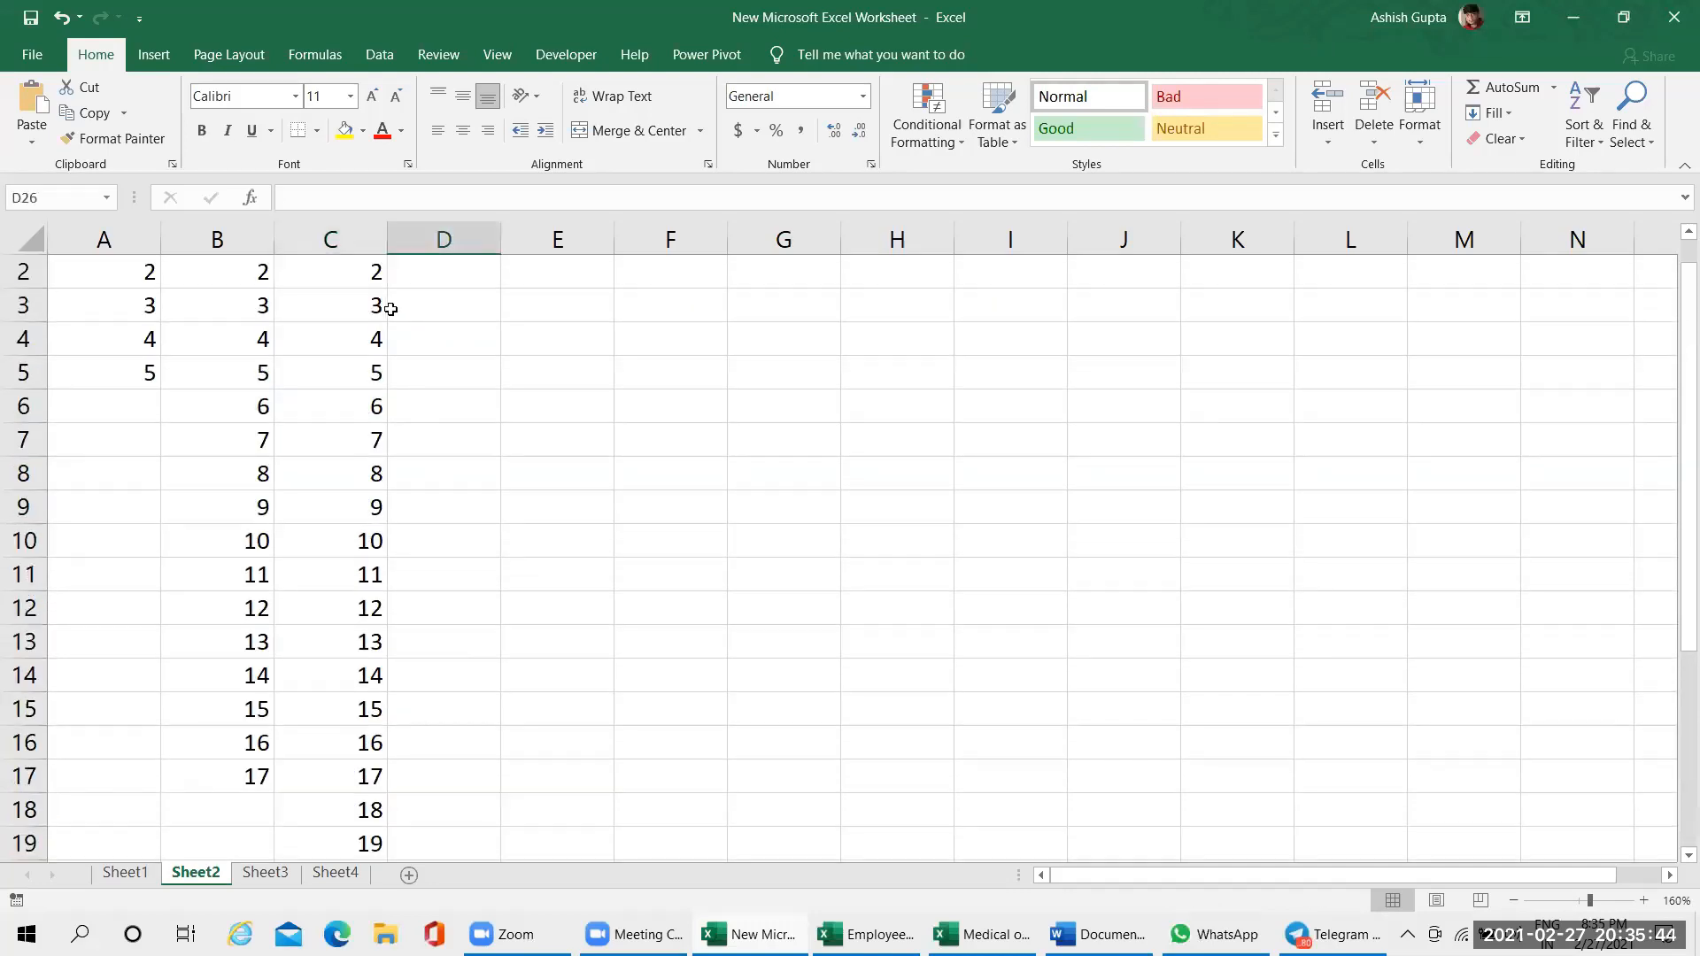
scroll(390, 309, "up", 1)
left_click(367, 280)
left_click(236, 268)
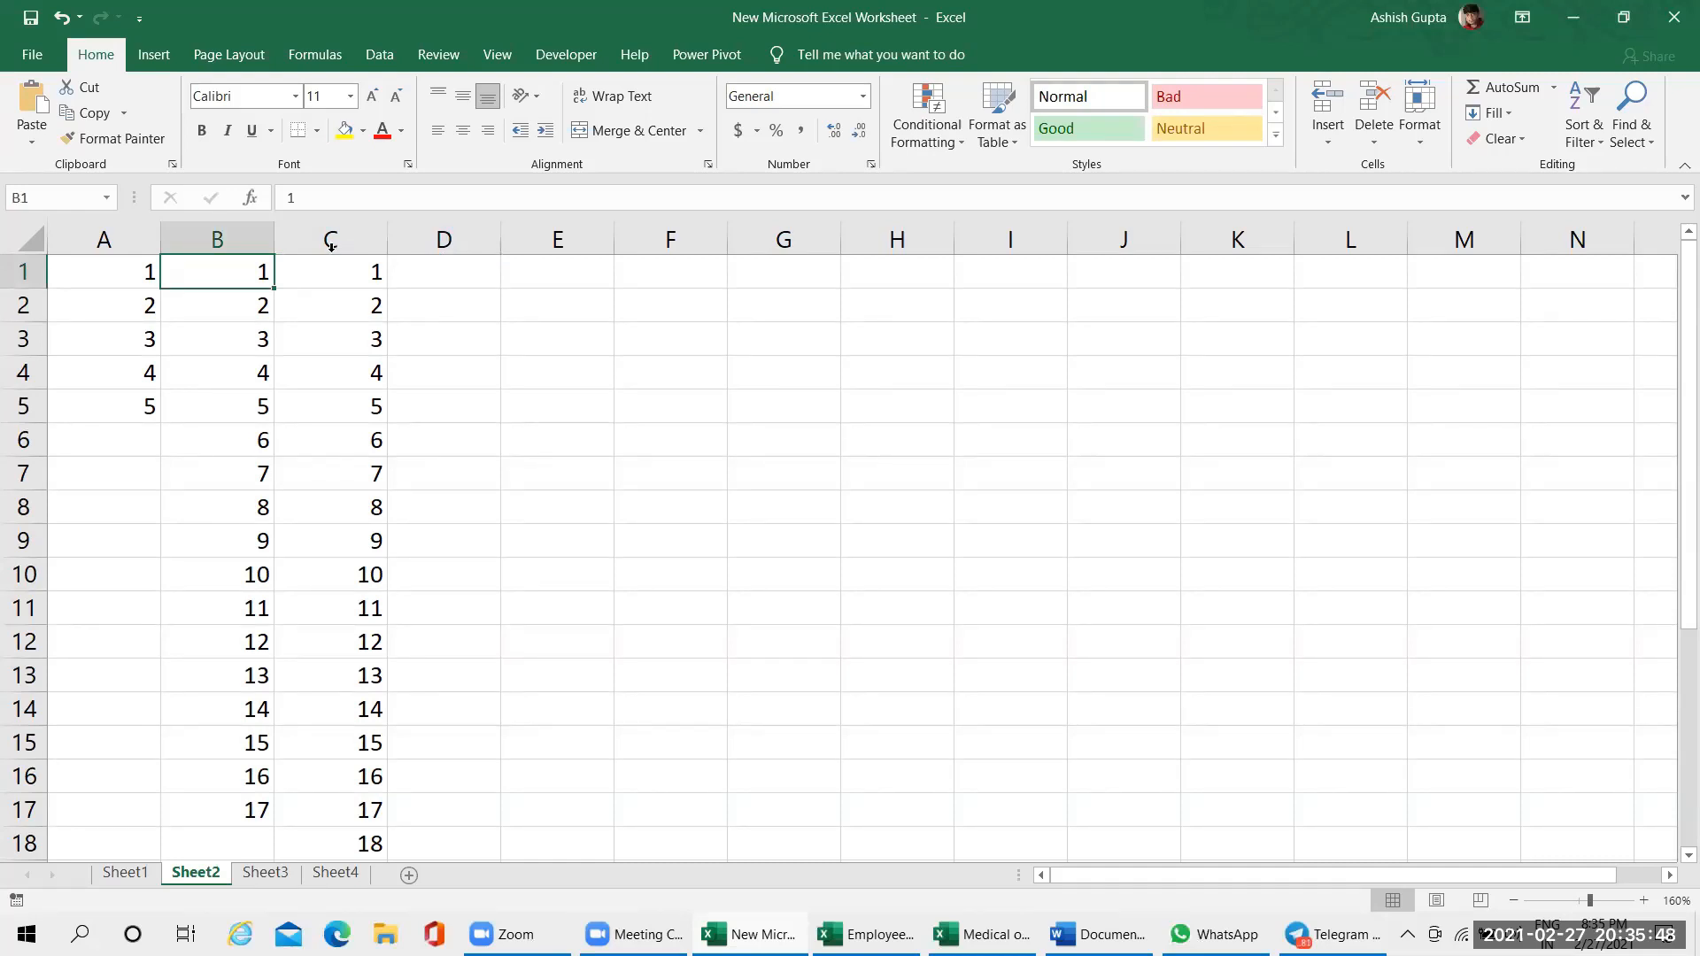
left_click(352, 282)
Enter 1 in cell E1 and fill it down as an incrementing series to 15 in E15
left_click(569, 282)
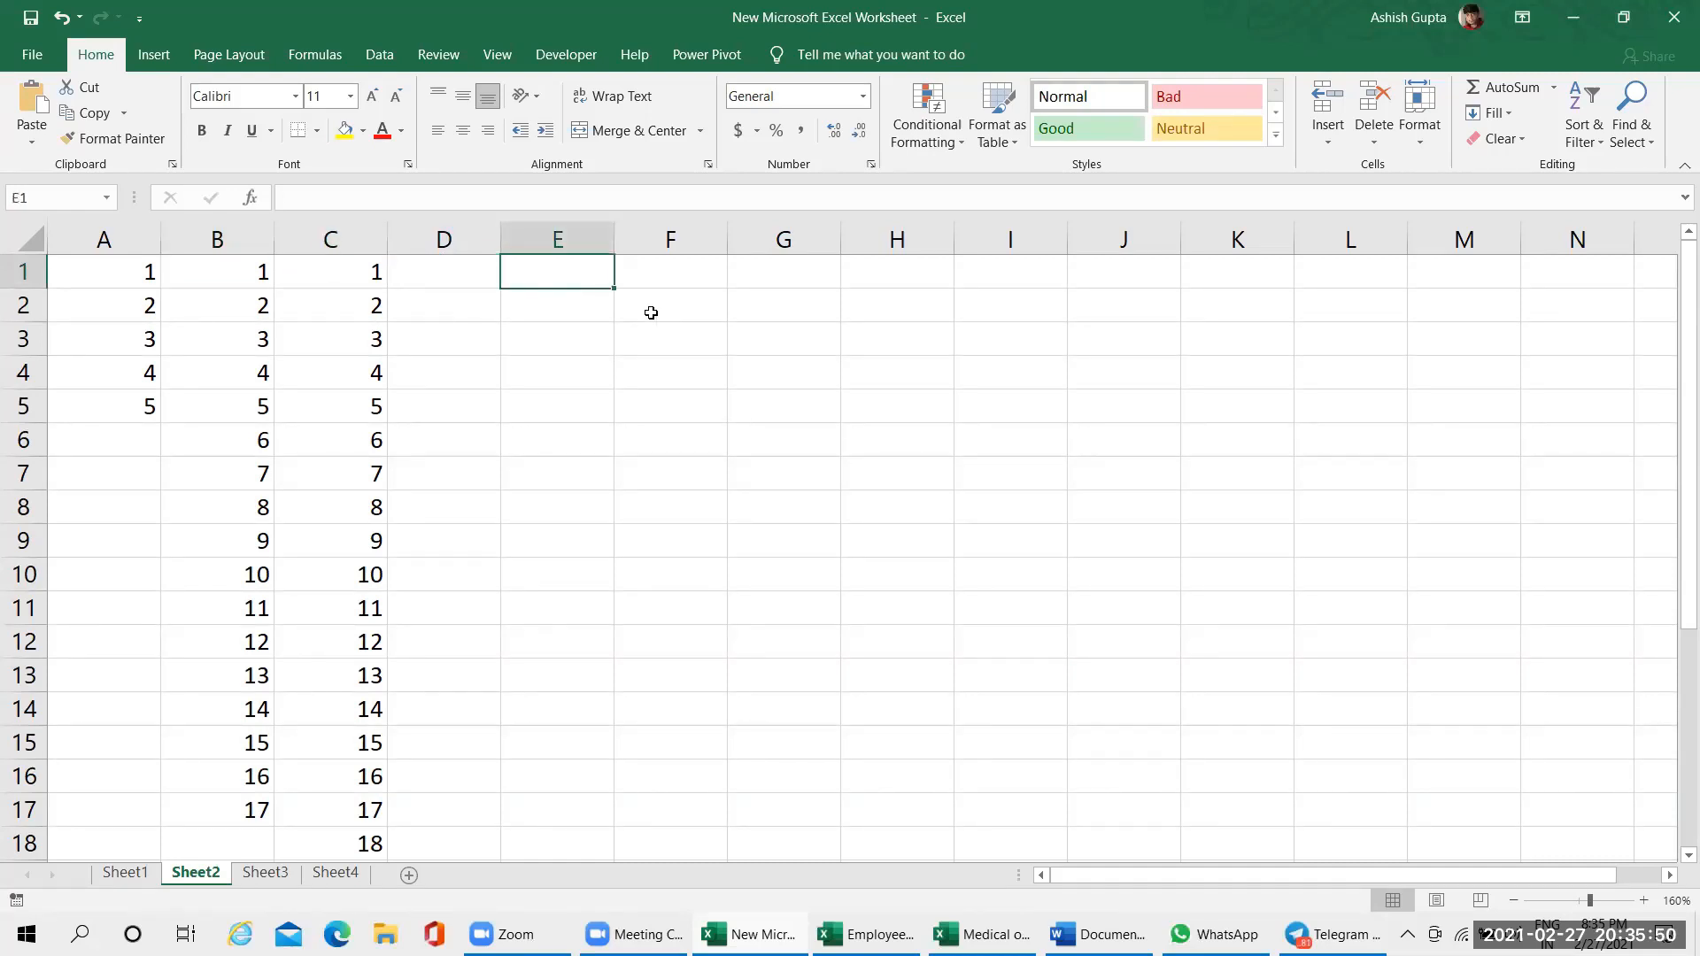
type("1")
key("Return")
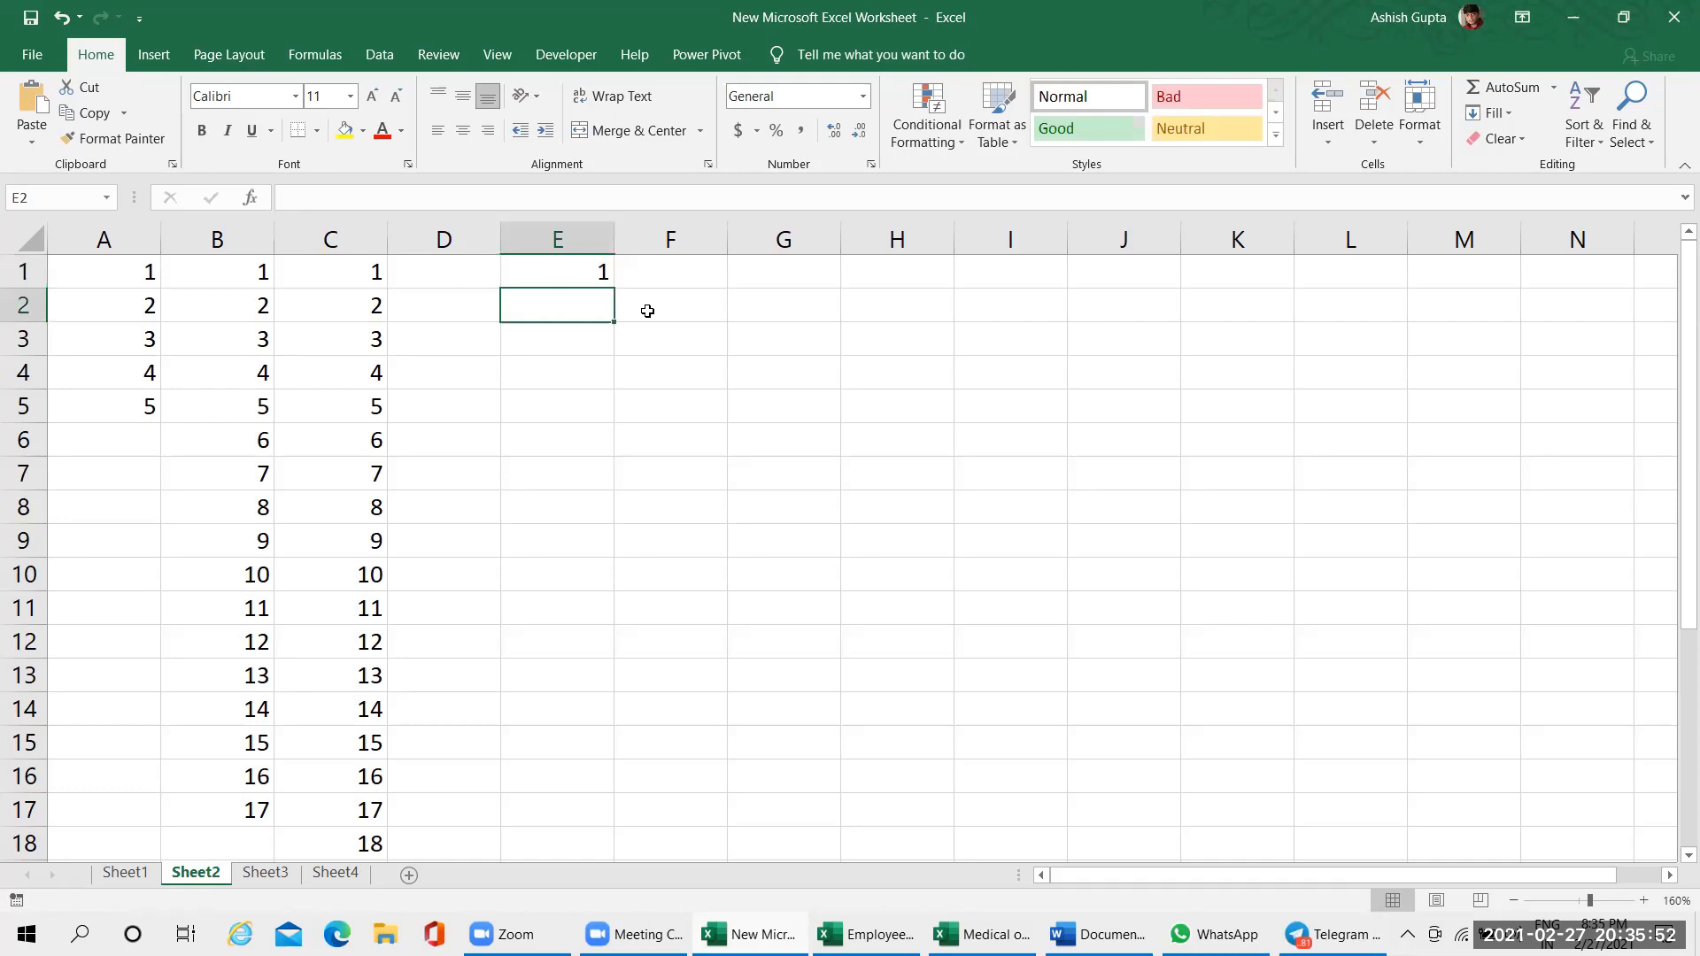
left_click(593, 280)
left_click_drag(611, 287, 646, 744)
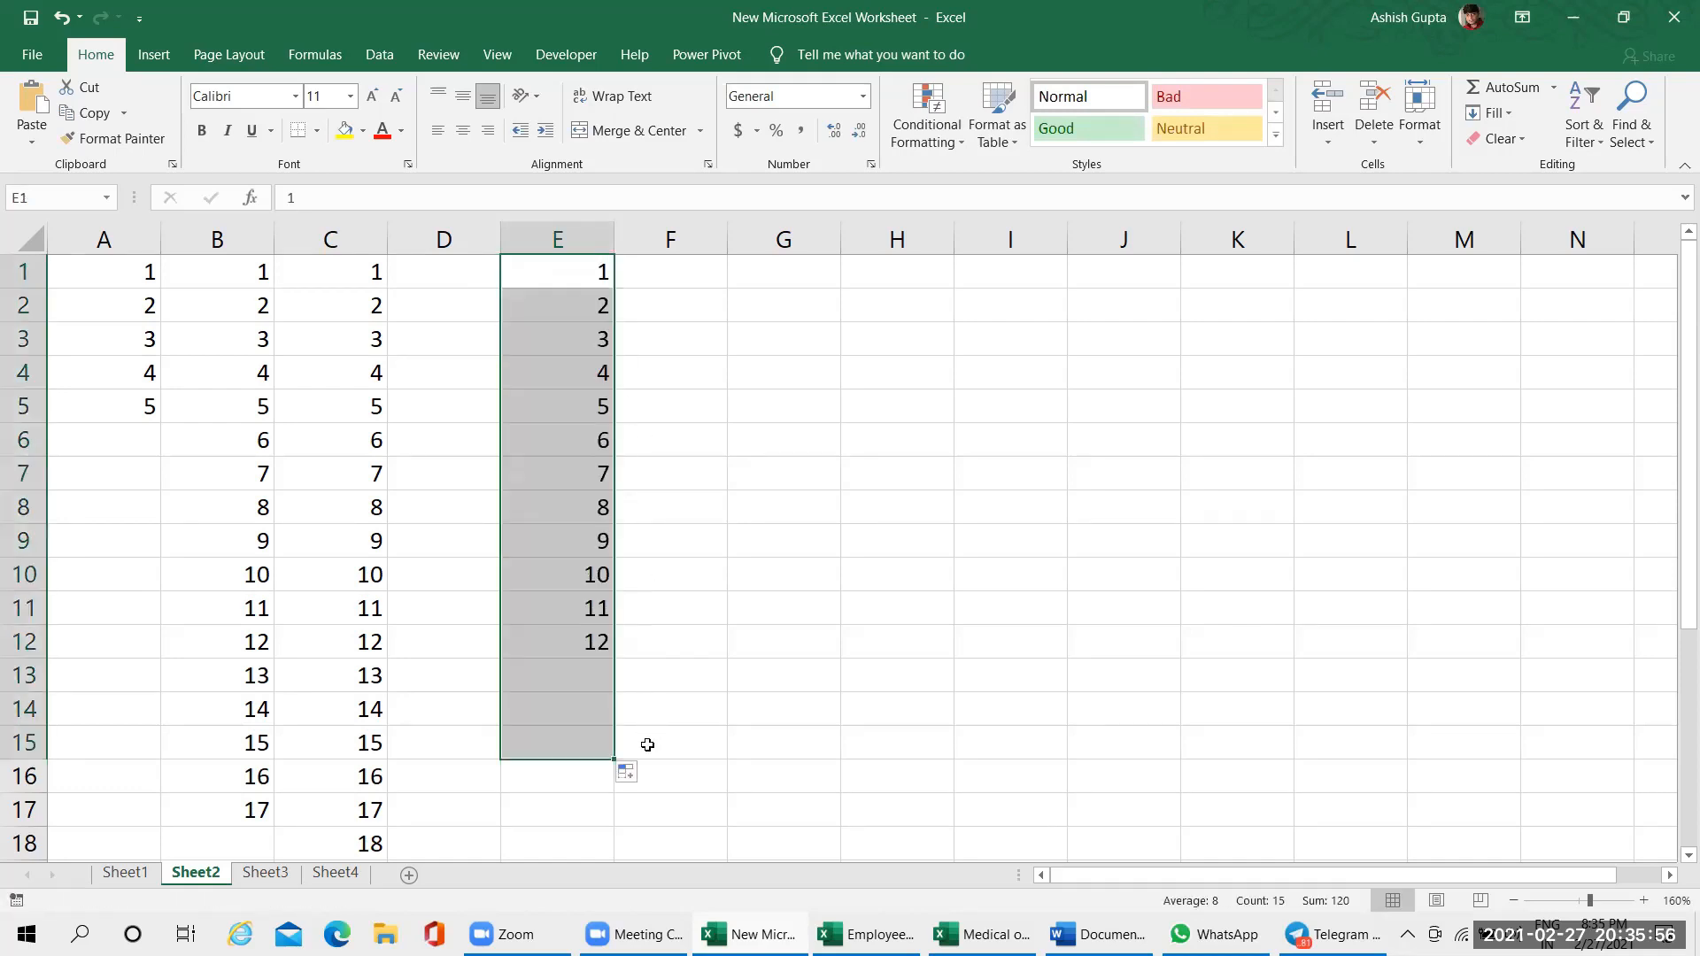
left_click(600, 700)
Enter 1 and 2 in F1:F2 and extend the pattern down to 15 in F15
left_click(657, 274)
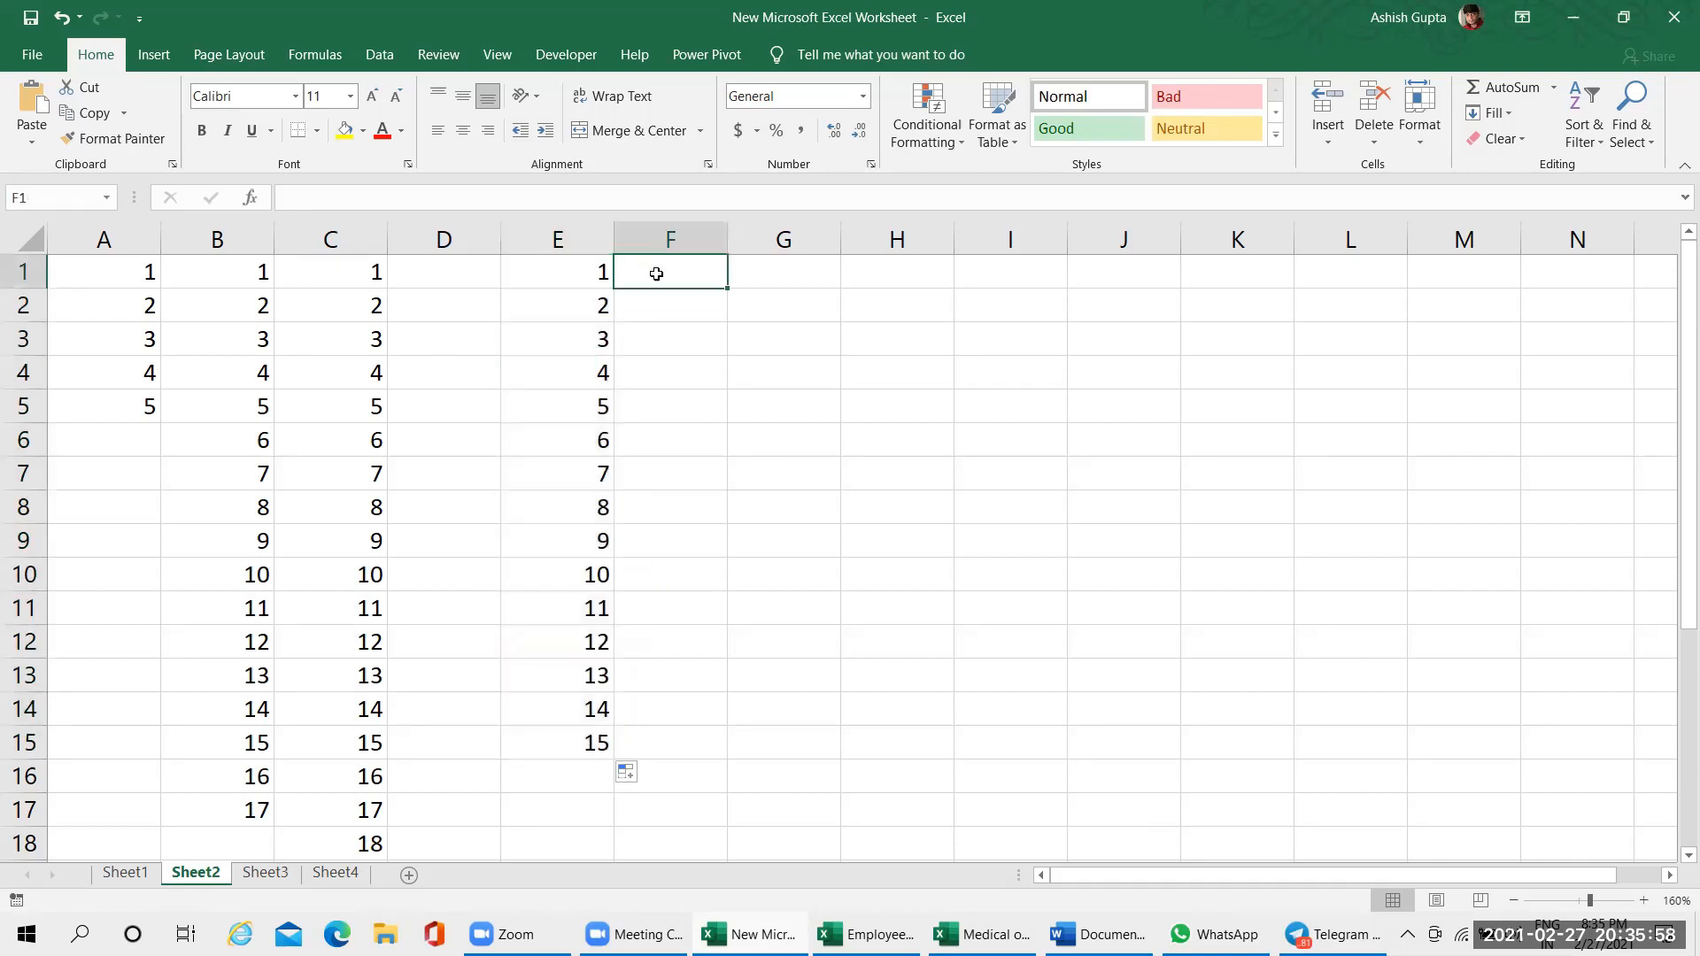
type("1")
key("Return")
type("2")
key("Return")
left_click_drag(659, 273, 731, 760)
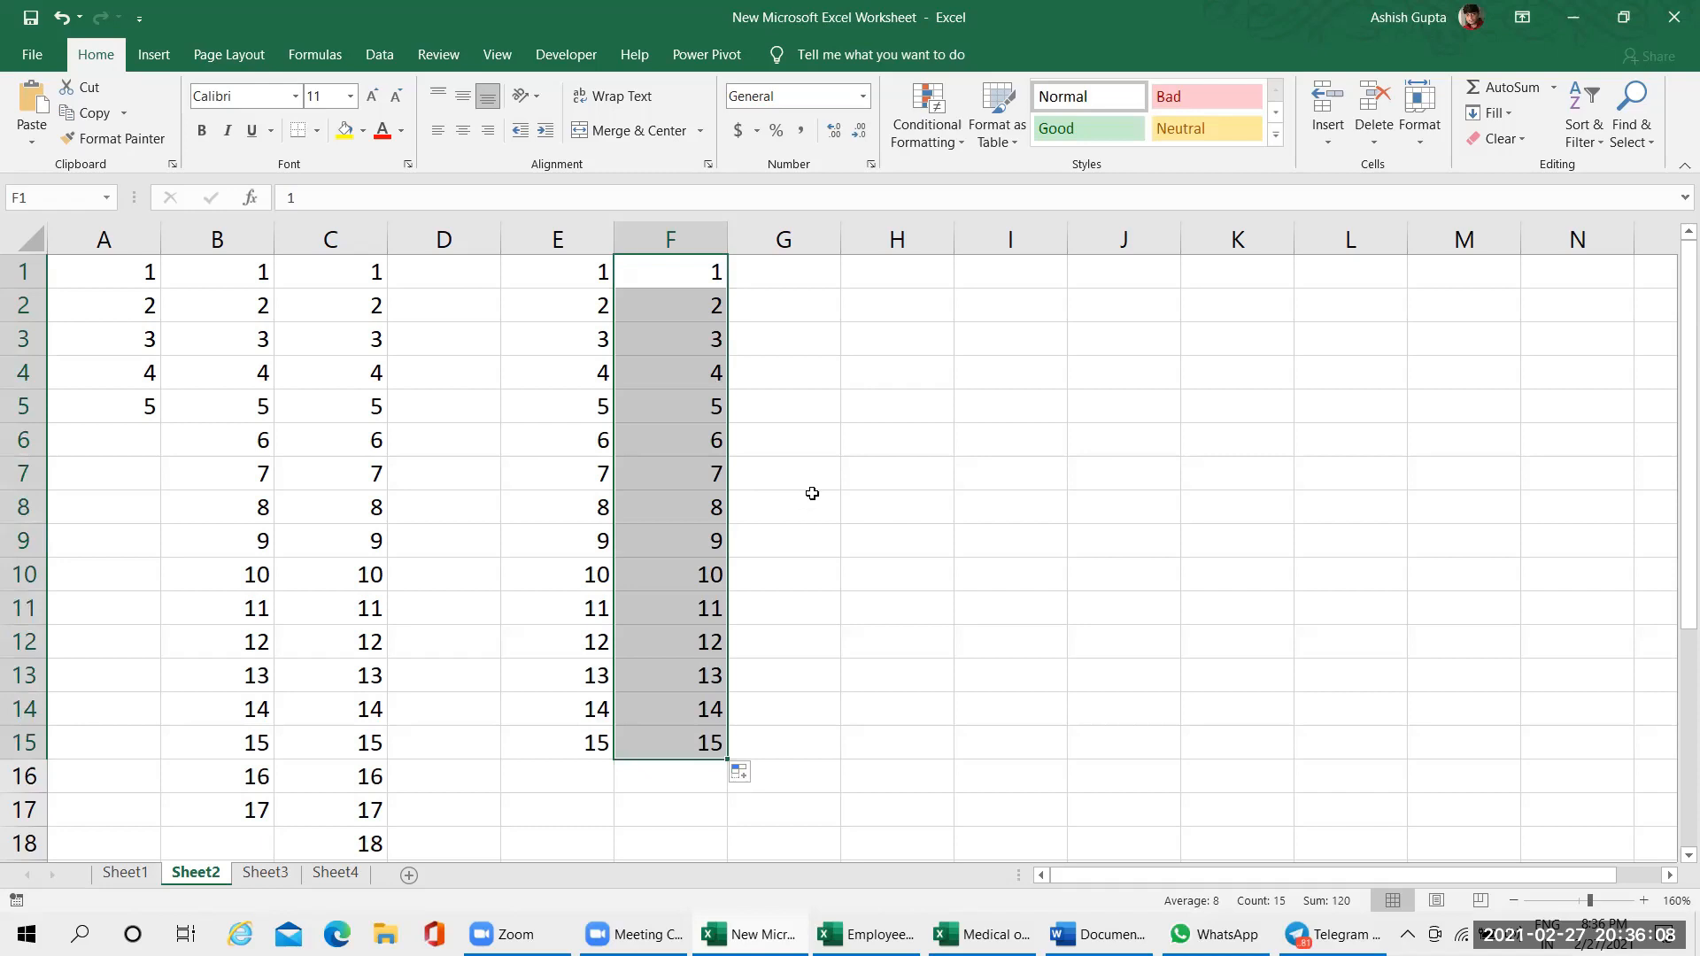
left_click(824, 372)
left_click(600, 274)
left_click(656, 273)
left_click(812, 292)
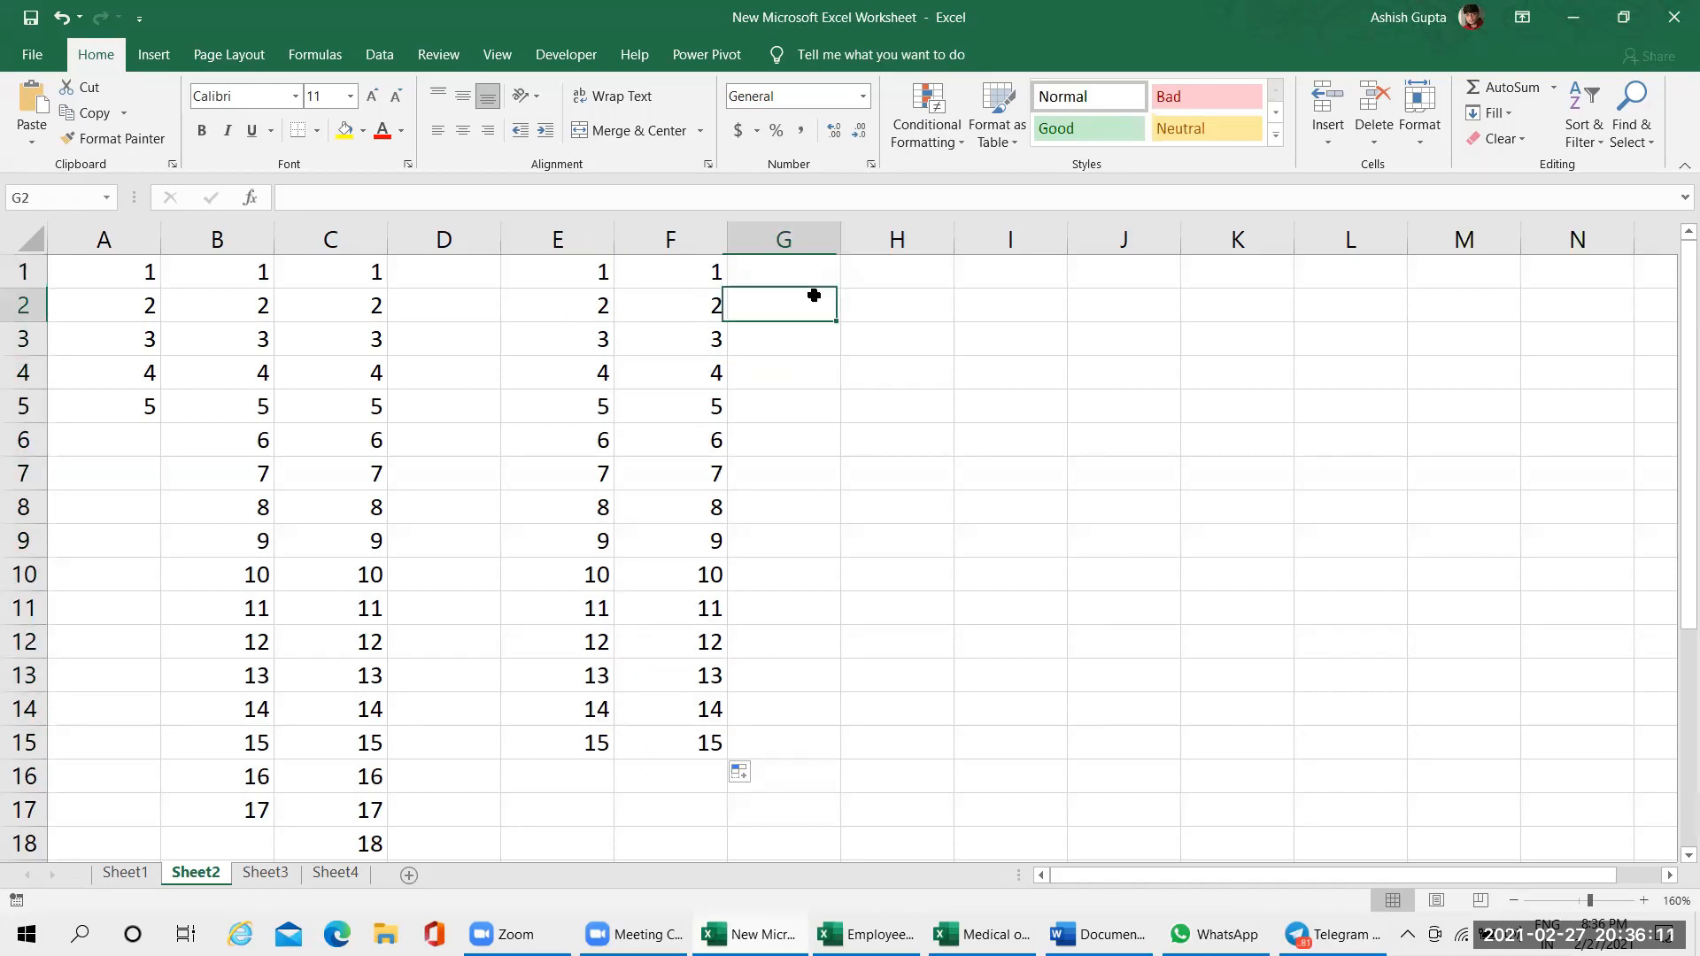
Enter Jan in cell H1 and fill copies of it down to H13
left_click(934, 282)
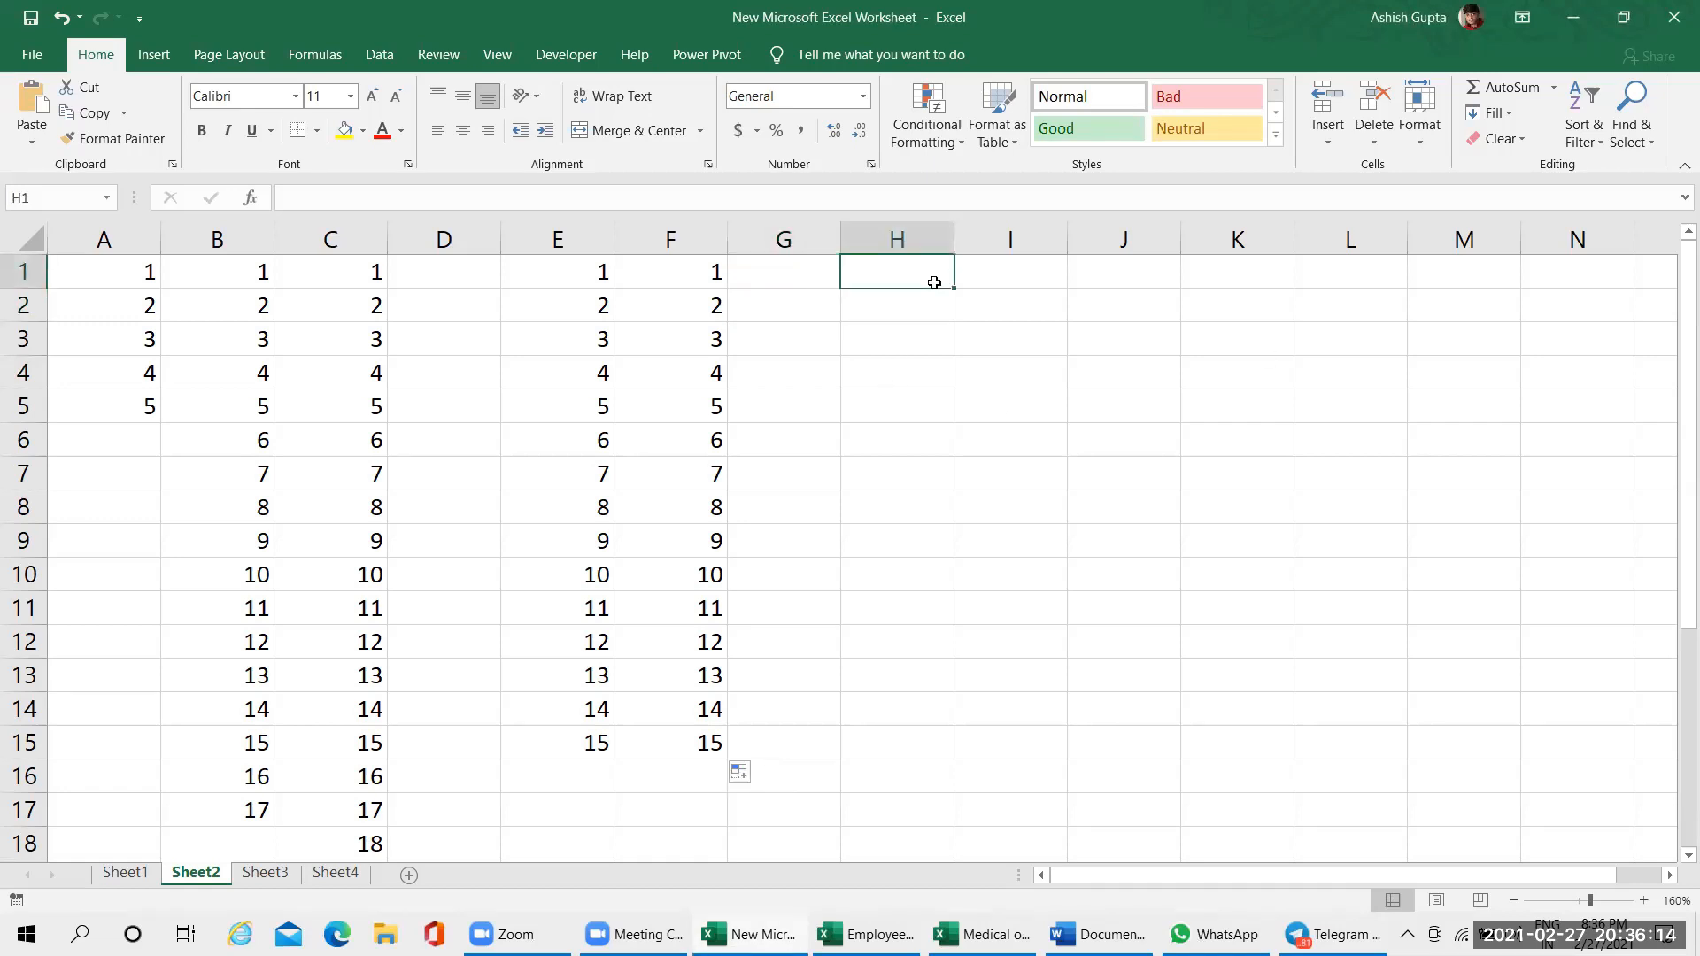
type("Jan")
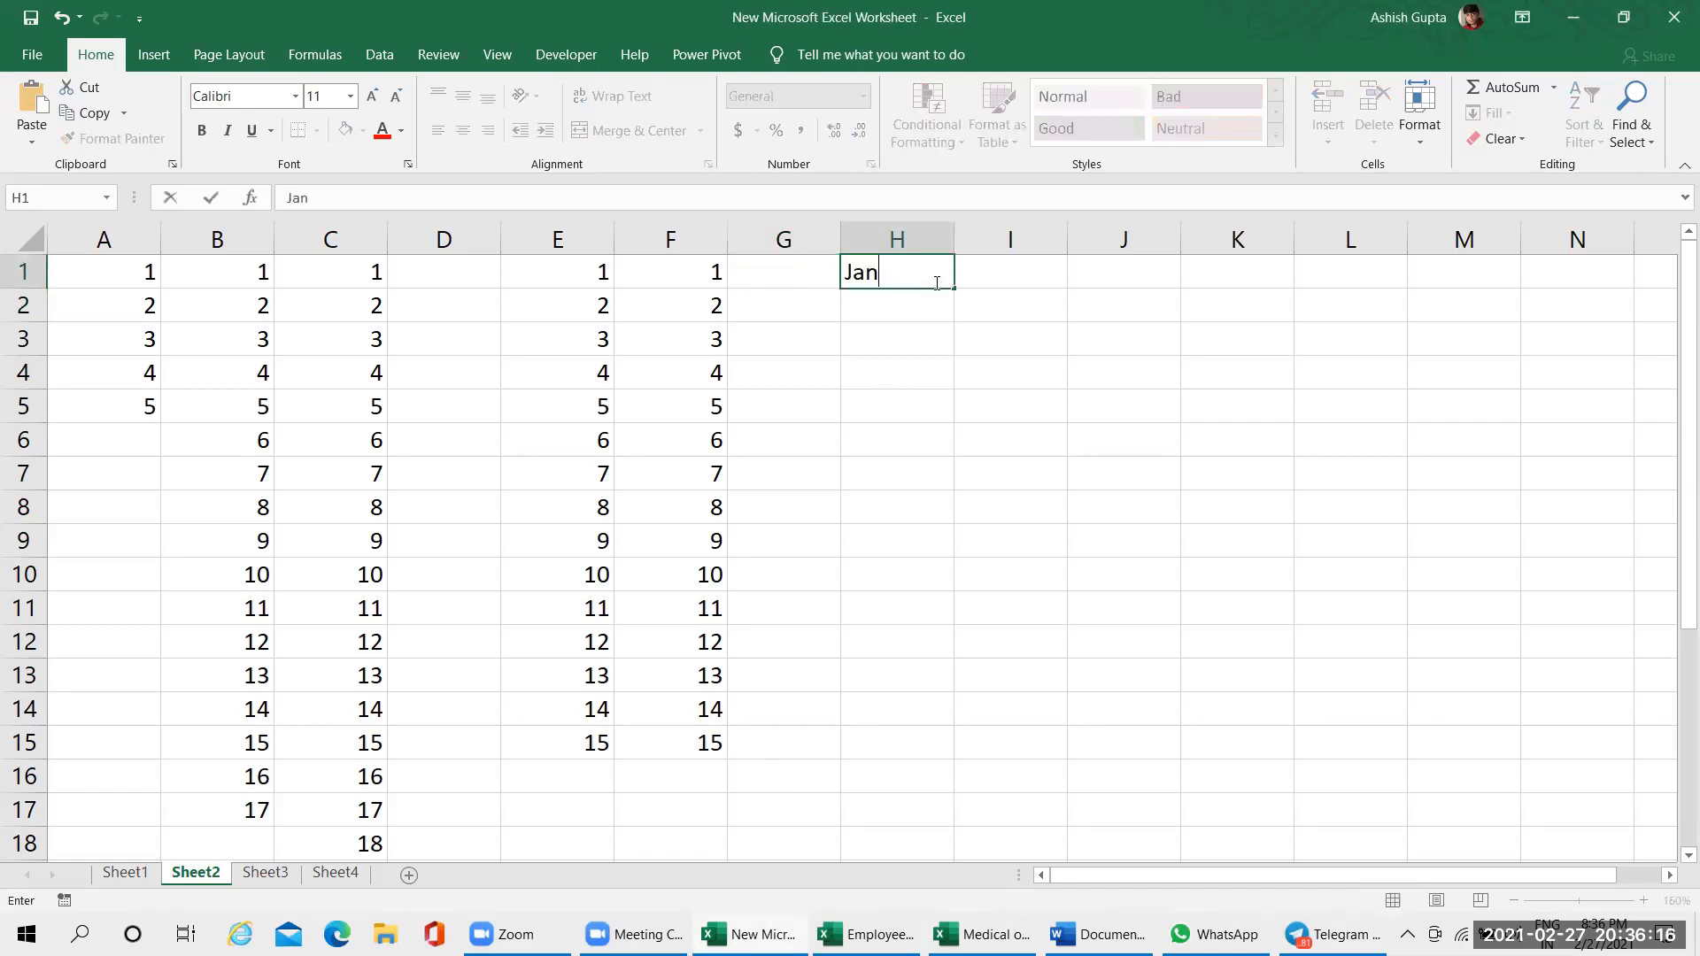
key("Return")
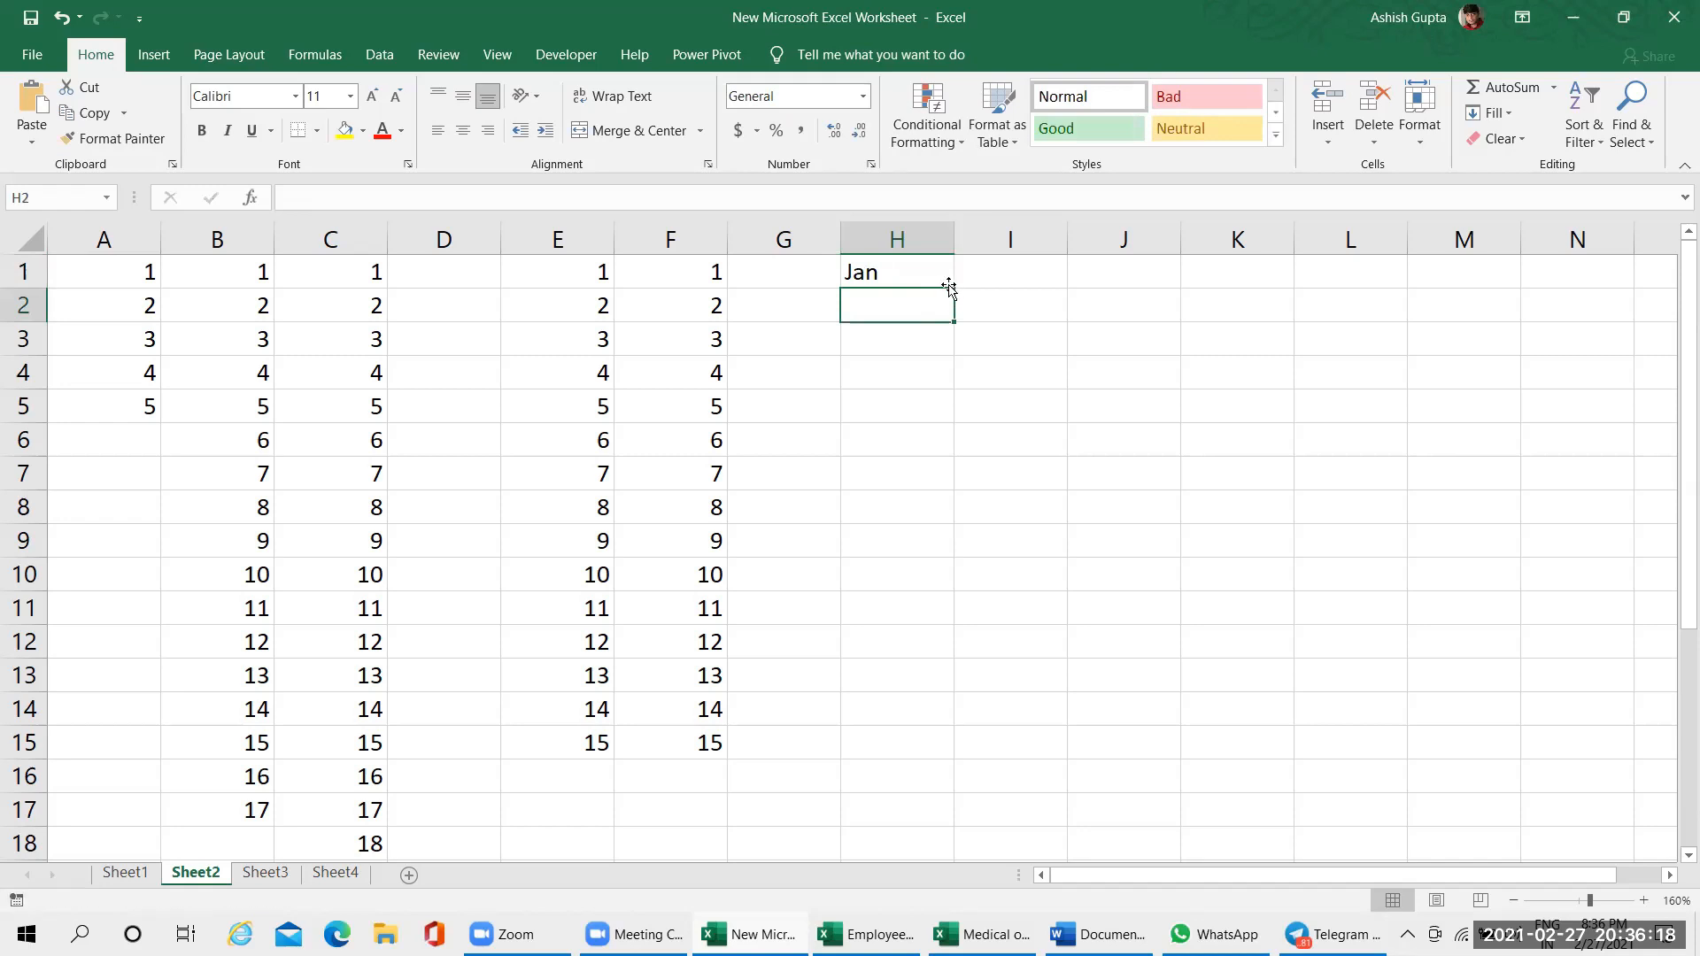
left_click(965, 276)
left_click(946, 282)
left_click_drag(951, 292, 963, 683)
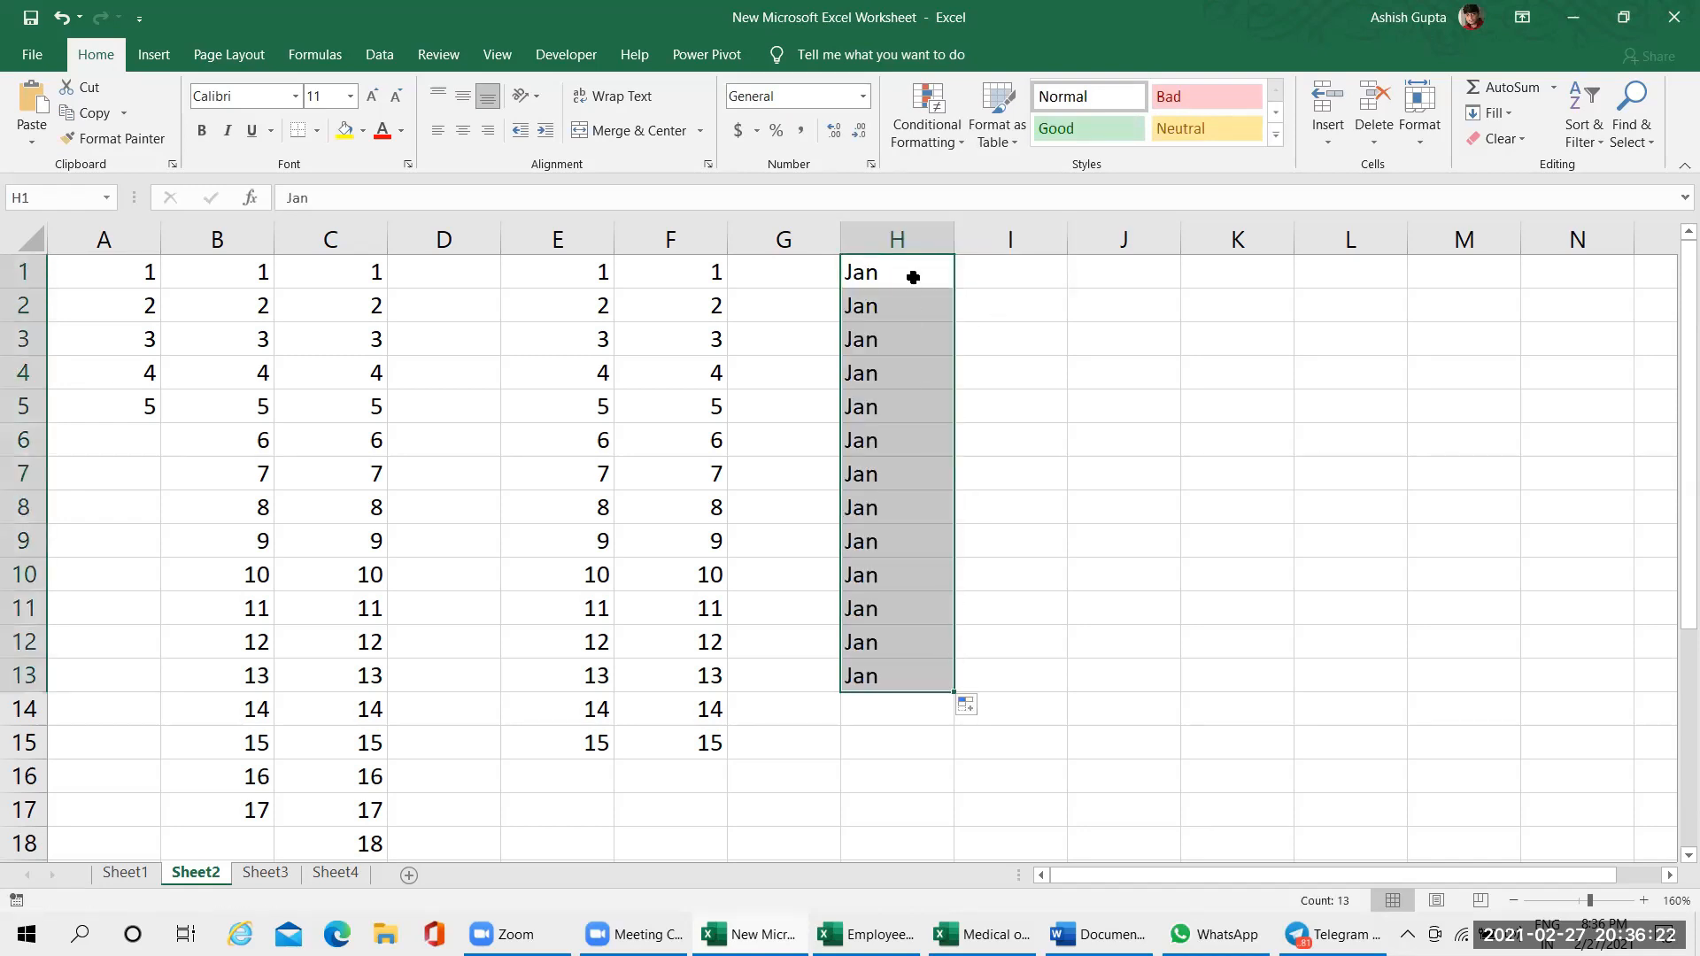
left_click(1036, 270)
Refill H1:H13 from Jan as a month series, and delete the repeated Jan in H13
left_click(938, 281)
left_click_drag(953, 289, 968, 654)
left_click(904, 677)
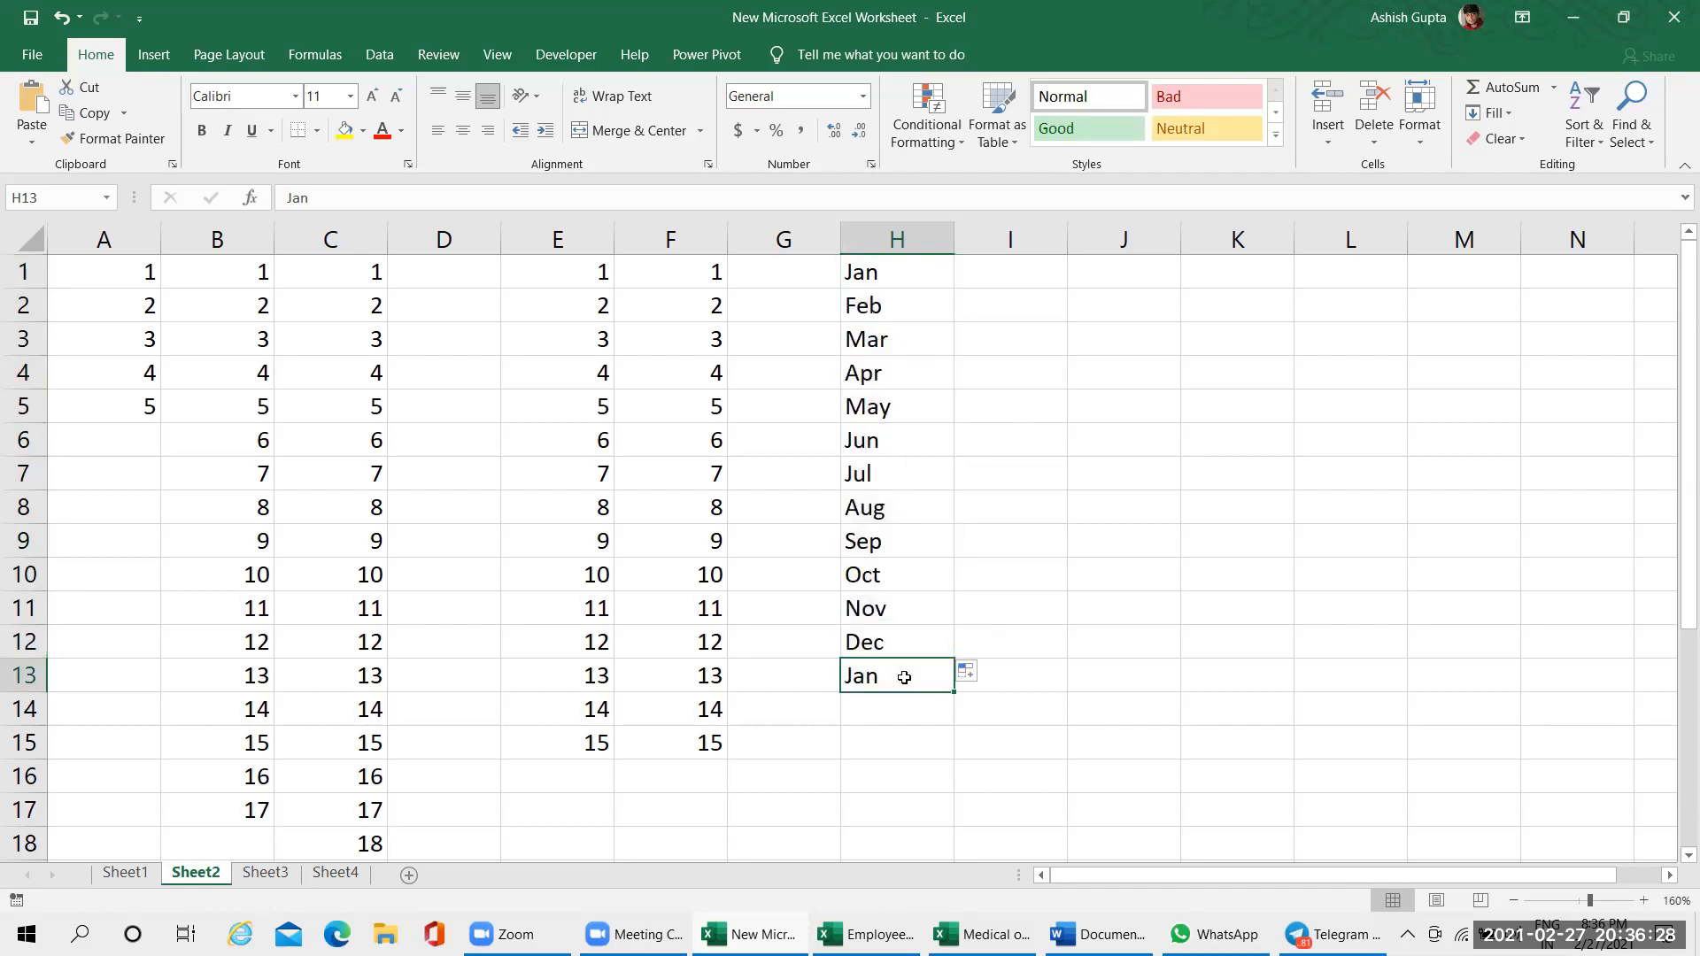
key("Delete")
Enter May in cell I4, fill the full month names down to November in I10, and autofit column I
left_click(1028, 367)
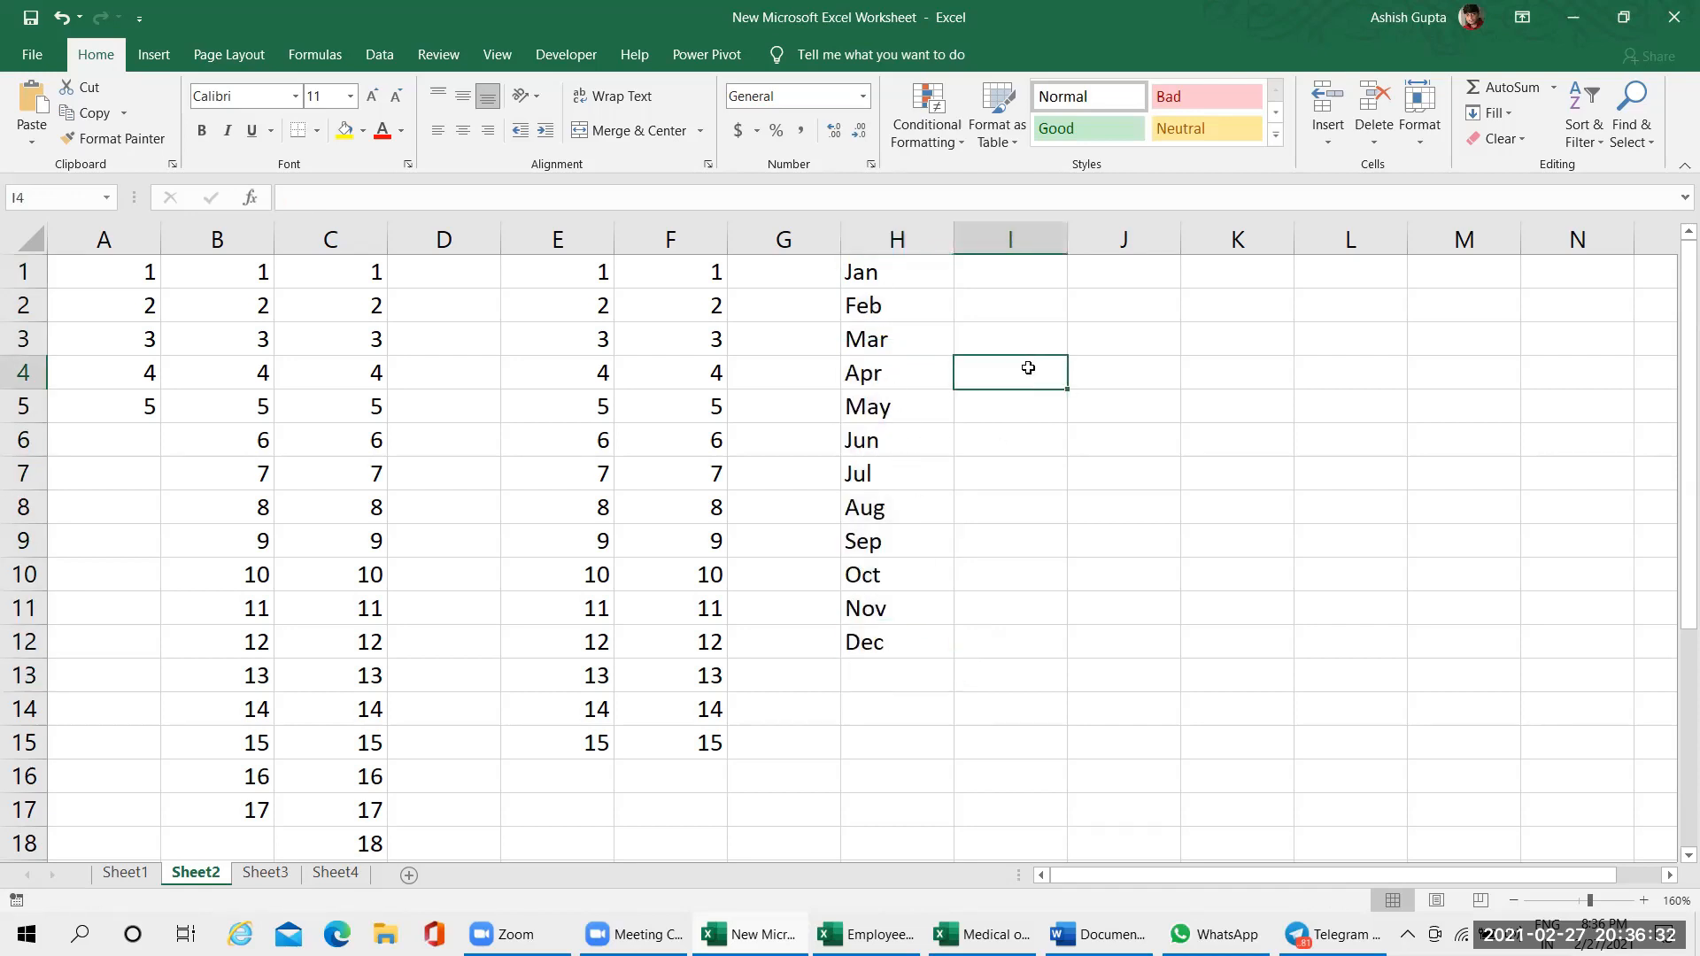
type("May")
key("Return")
left_click(1028, 368)
left_click_drag(1069, 389, 1067, 596)
left_click(1061, 406)
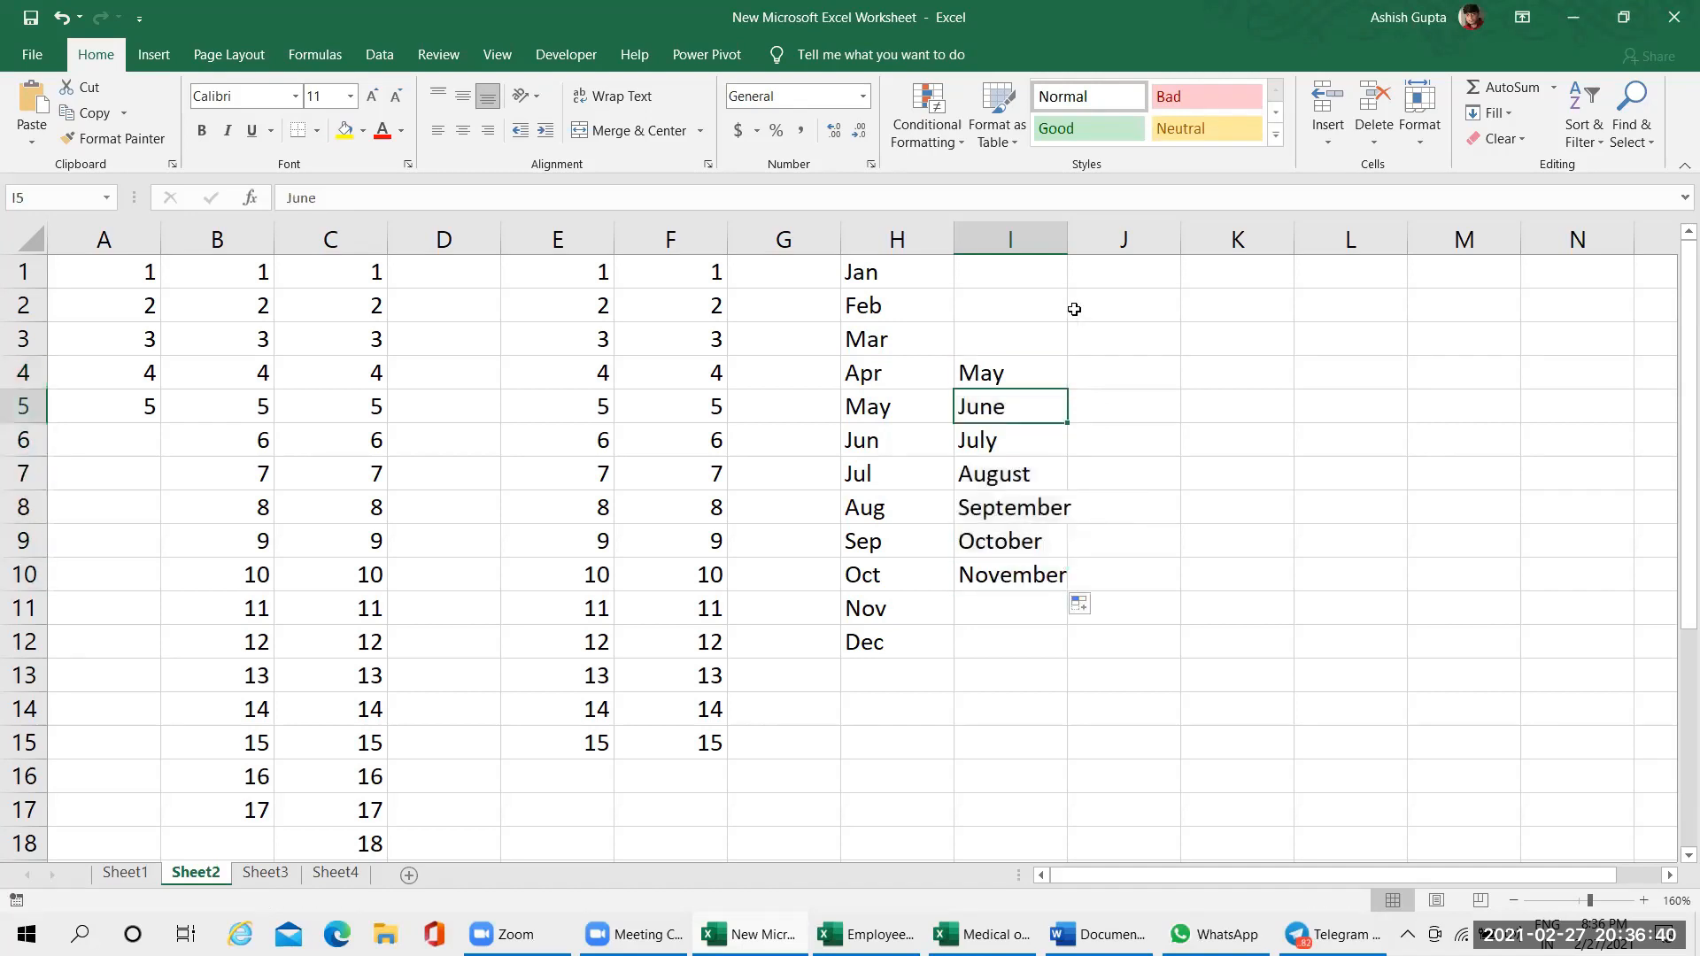
double_click(1068, 239)
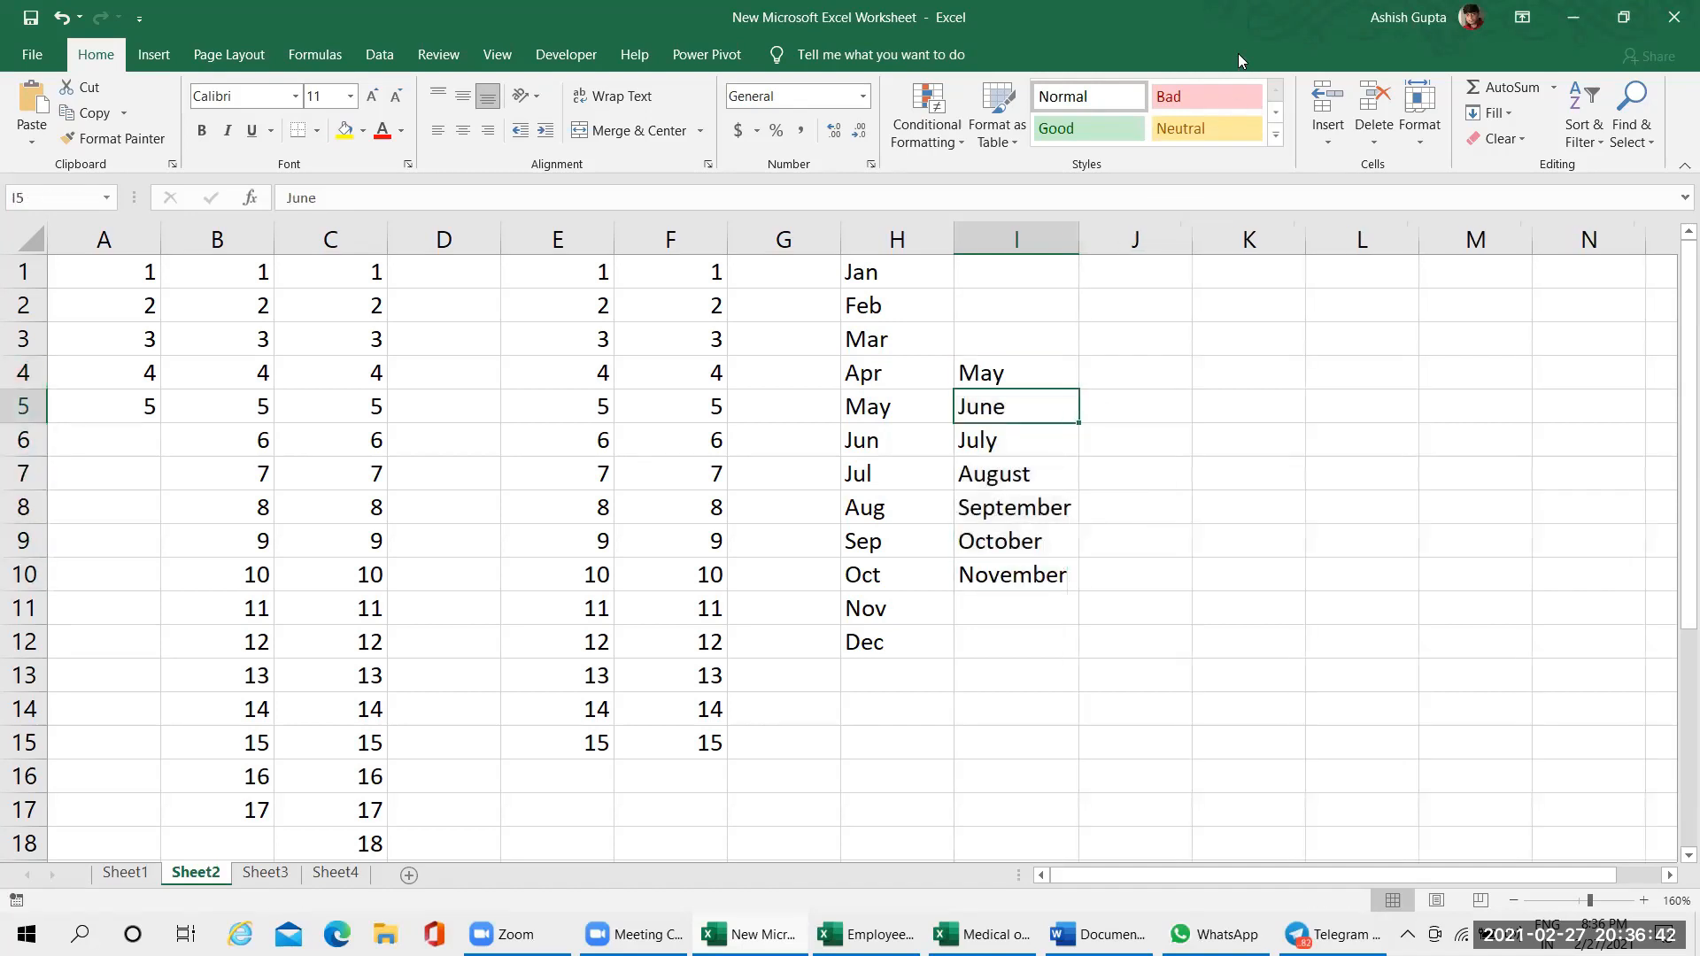
left_click(1136, 272)
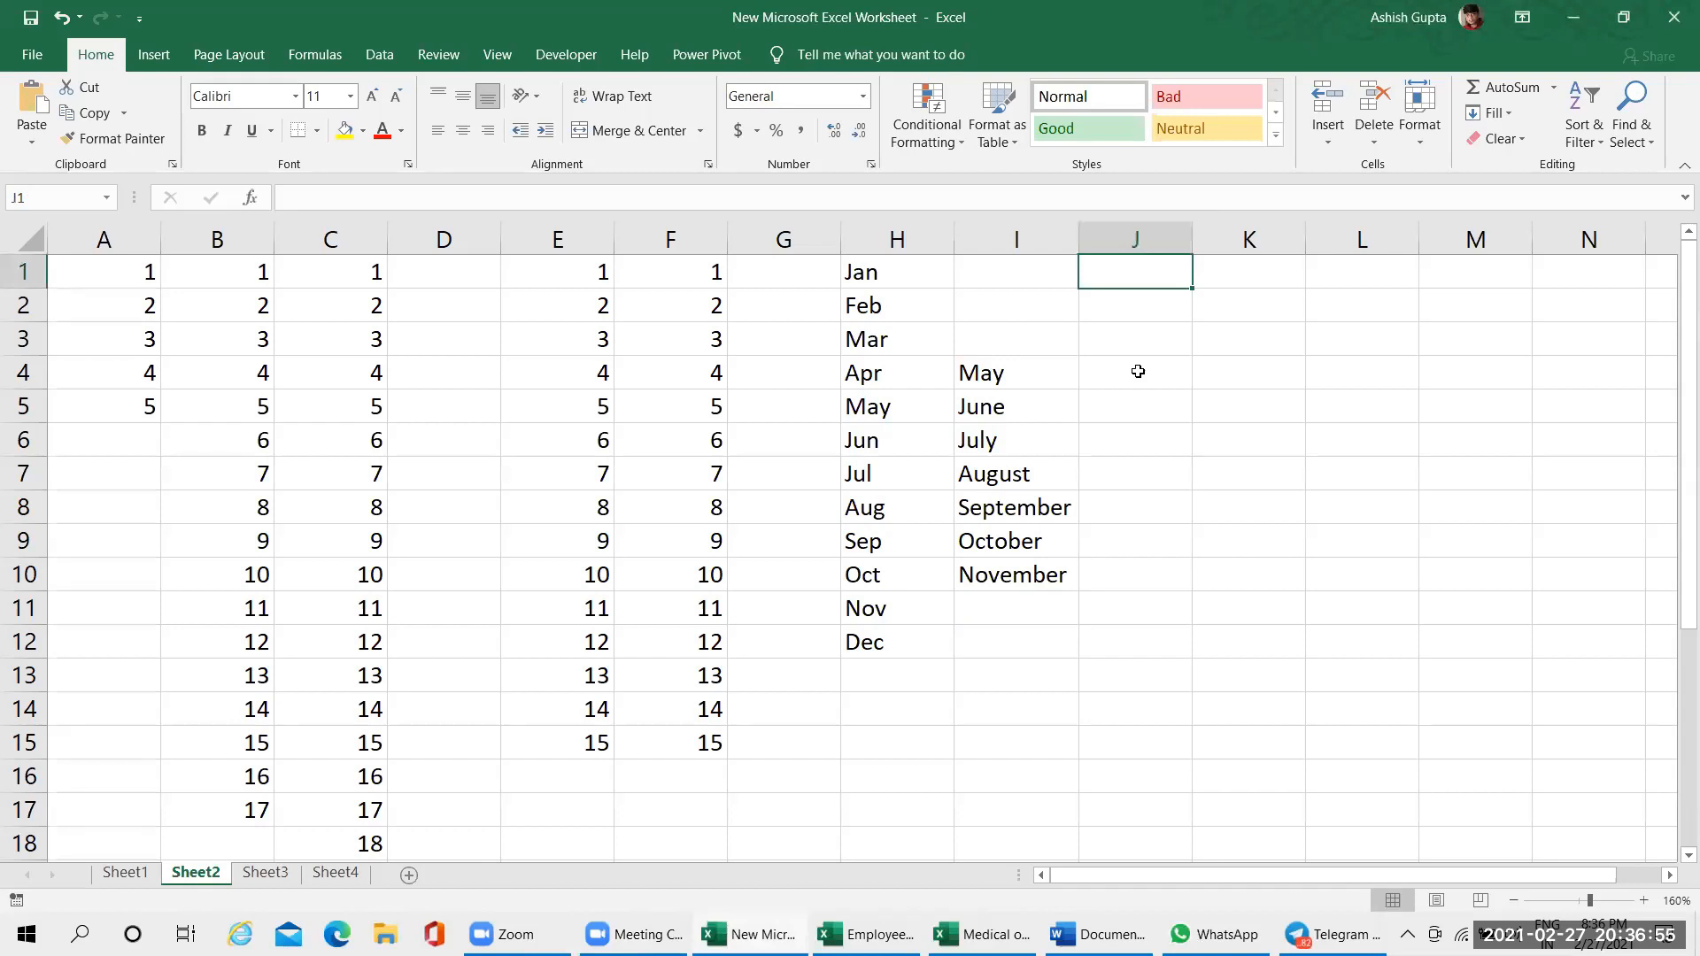
type("Ju")
key("BackSpace")
key("BackSpace")
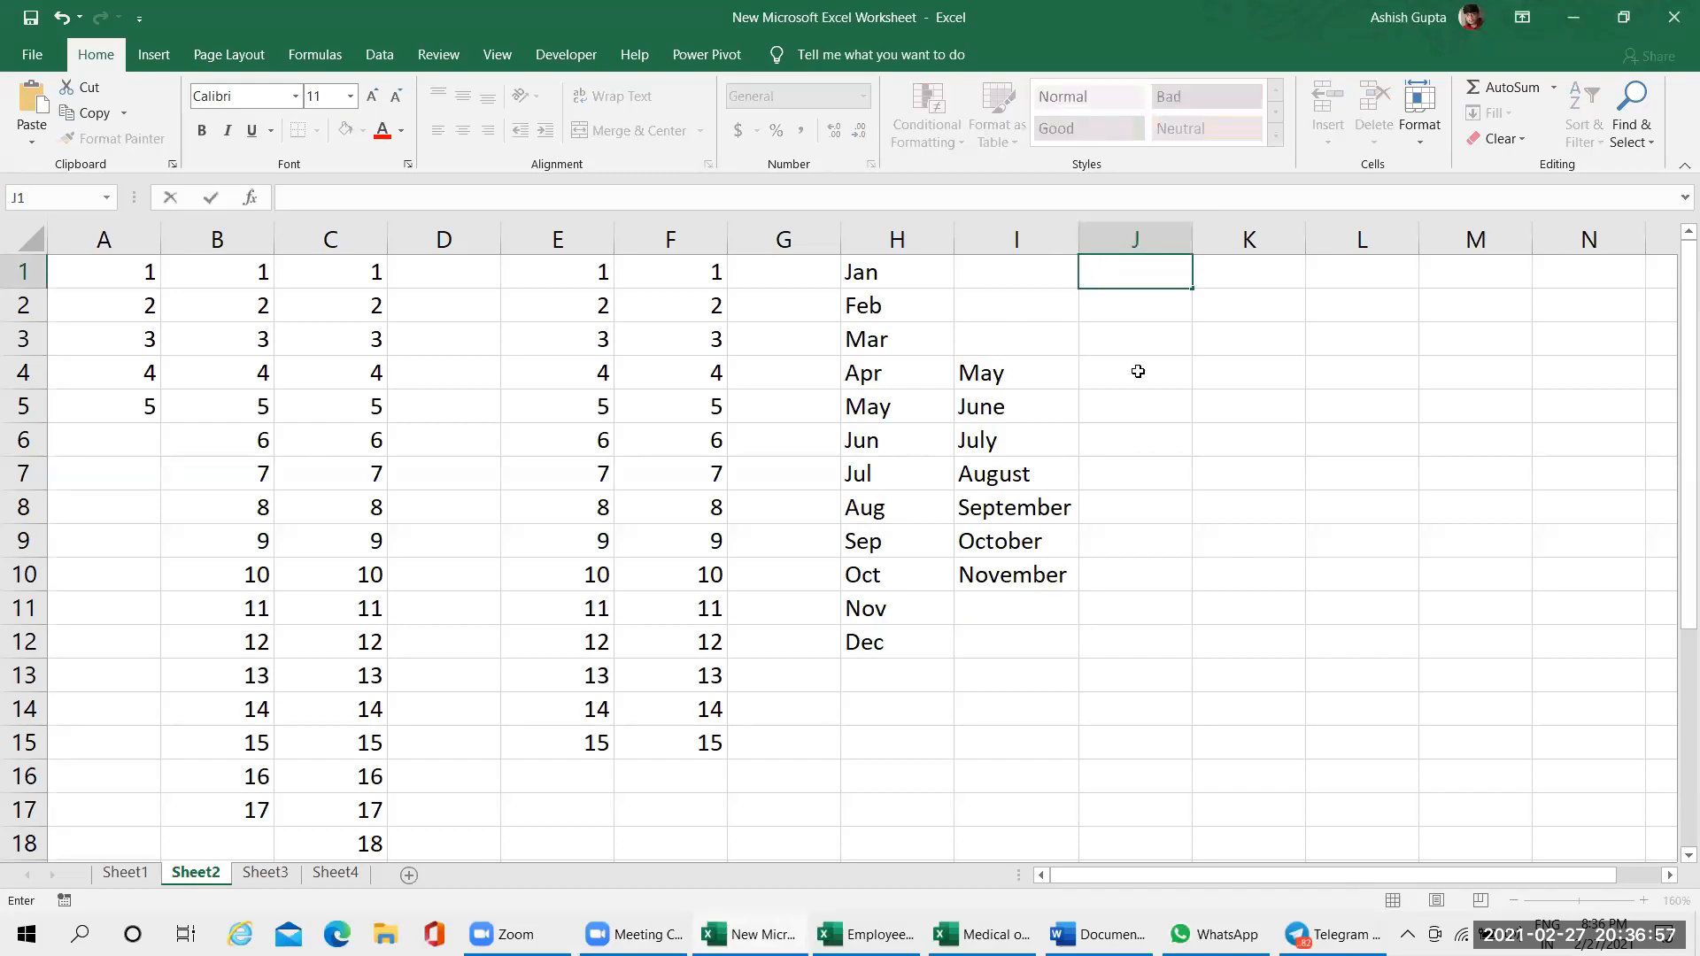
left_click(903, 288)
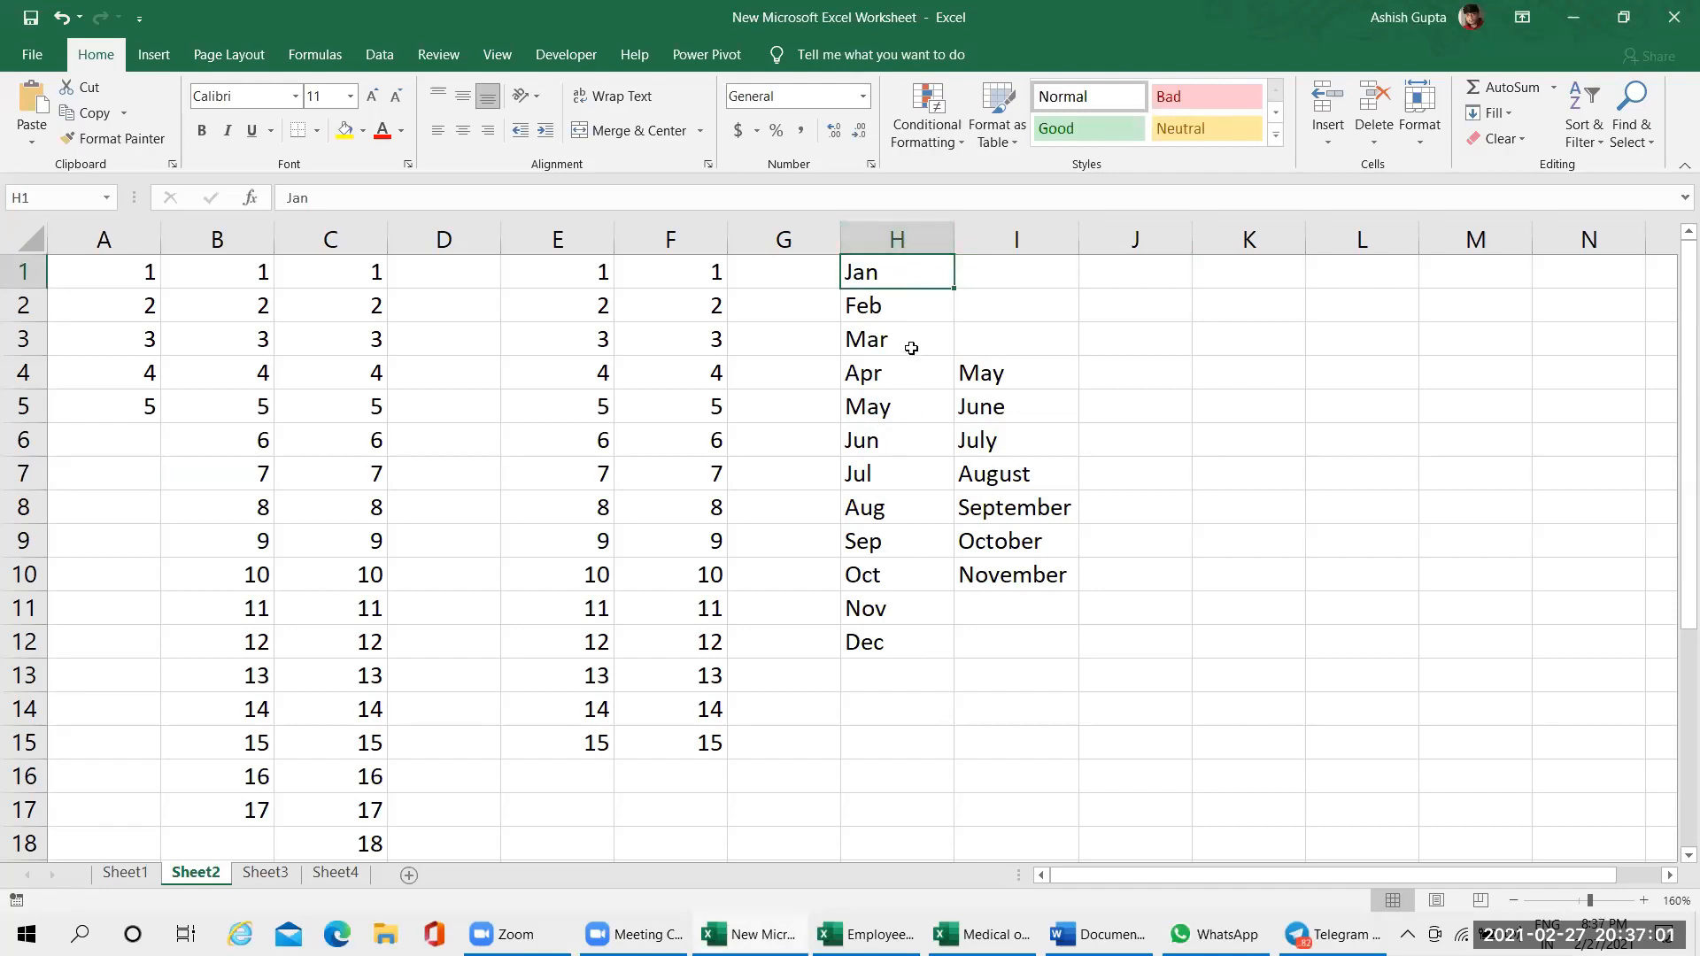
left_click(1006, 373)
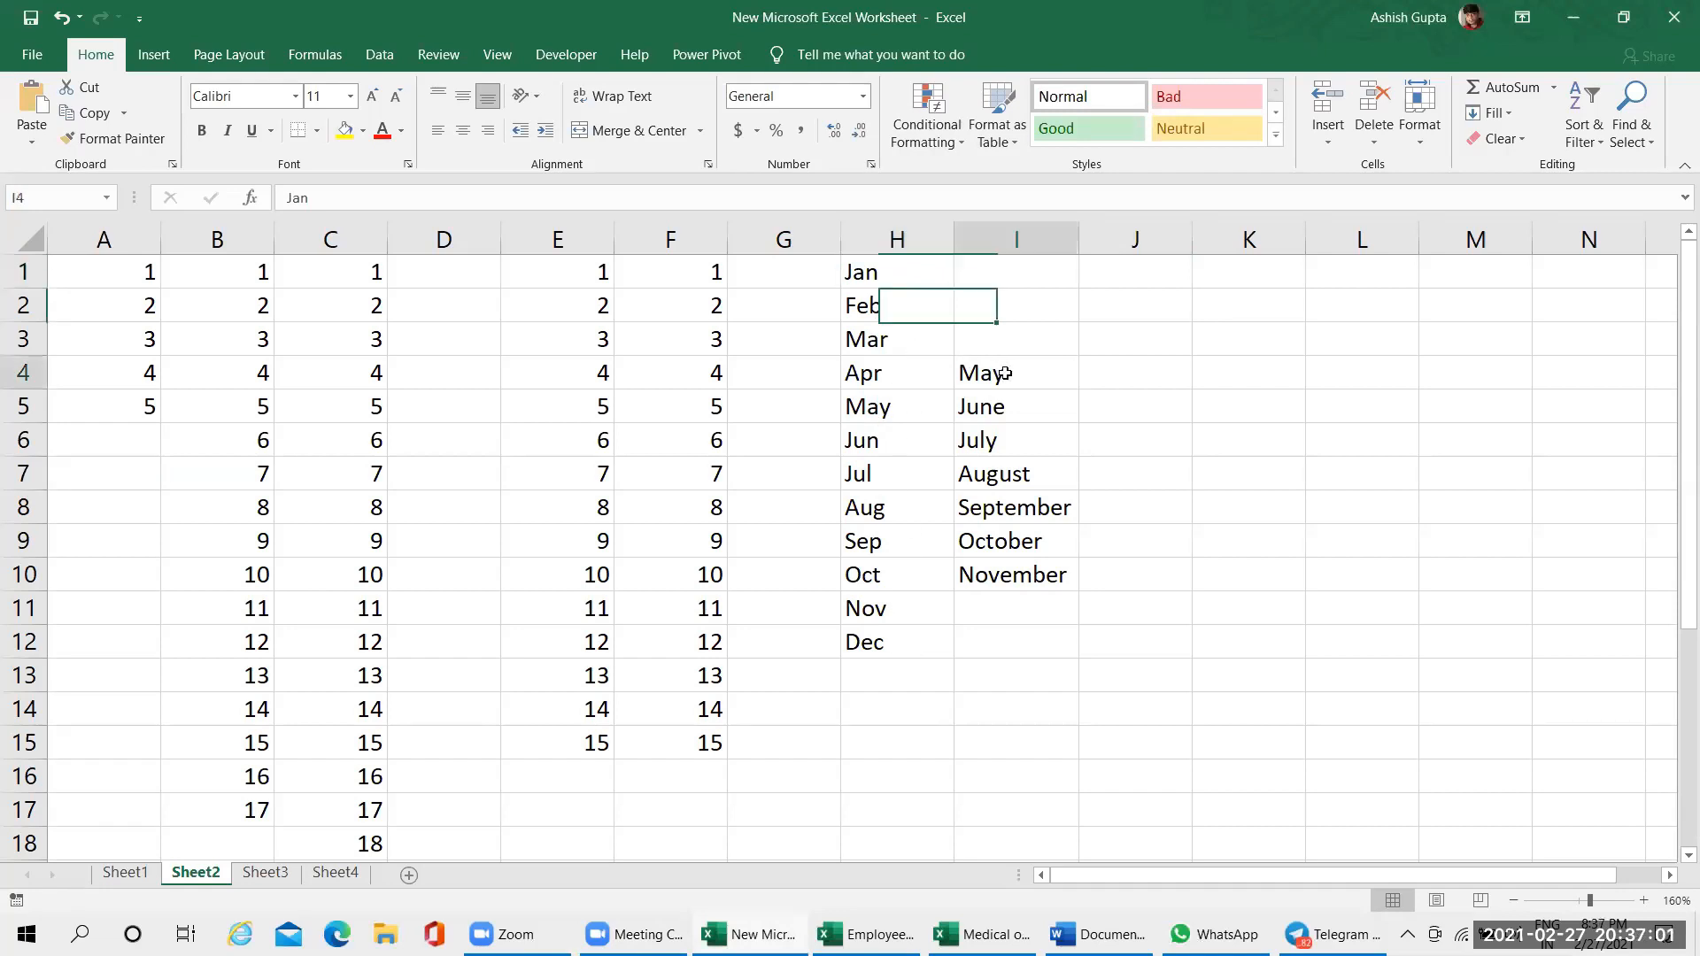
left_click(1155, 271)
Enter a list of five different first names down cells L1:L5
scroll(1438, 828, "up", 2, "ctrl")
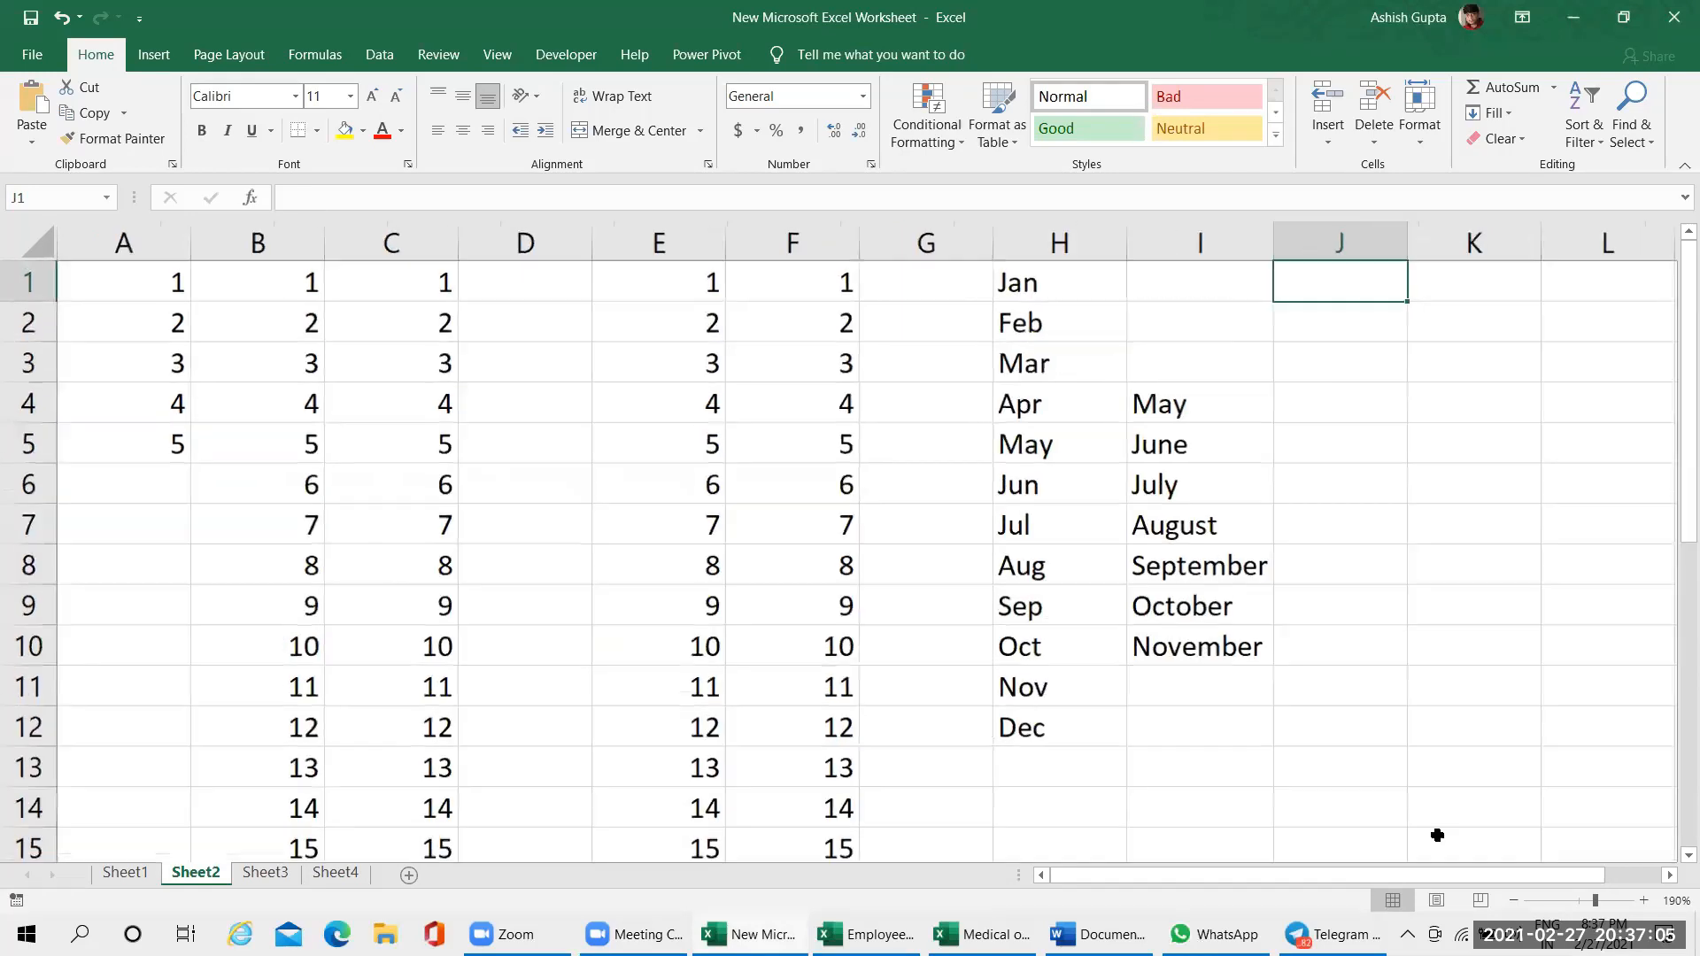
left_click(1453, 286)
key("Right")
key("Right")
key("Right")
key("Right")
key("Right")
key("Right")
key("Right")
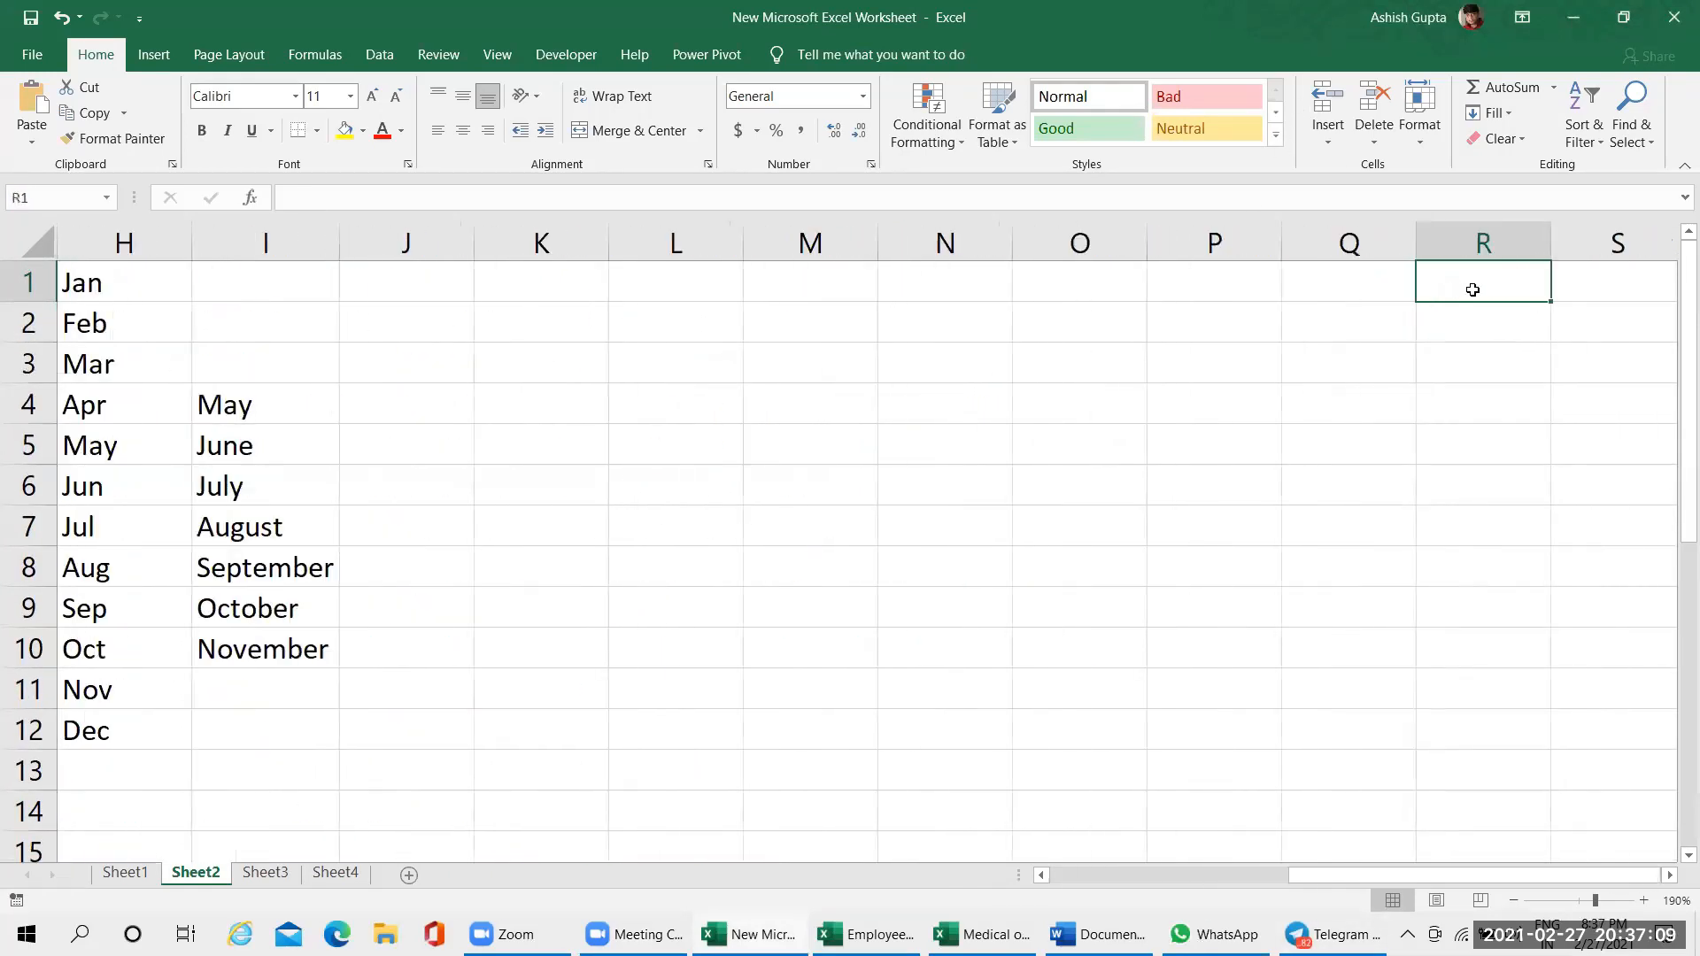
left_click(663, 293)
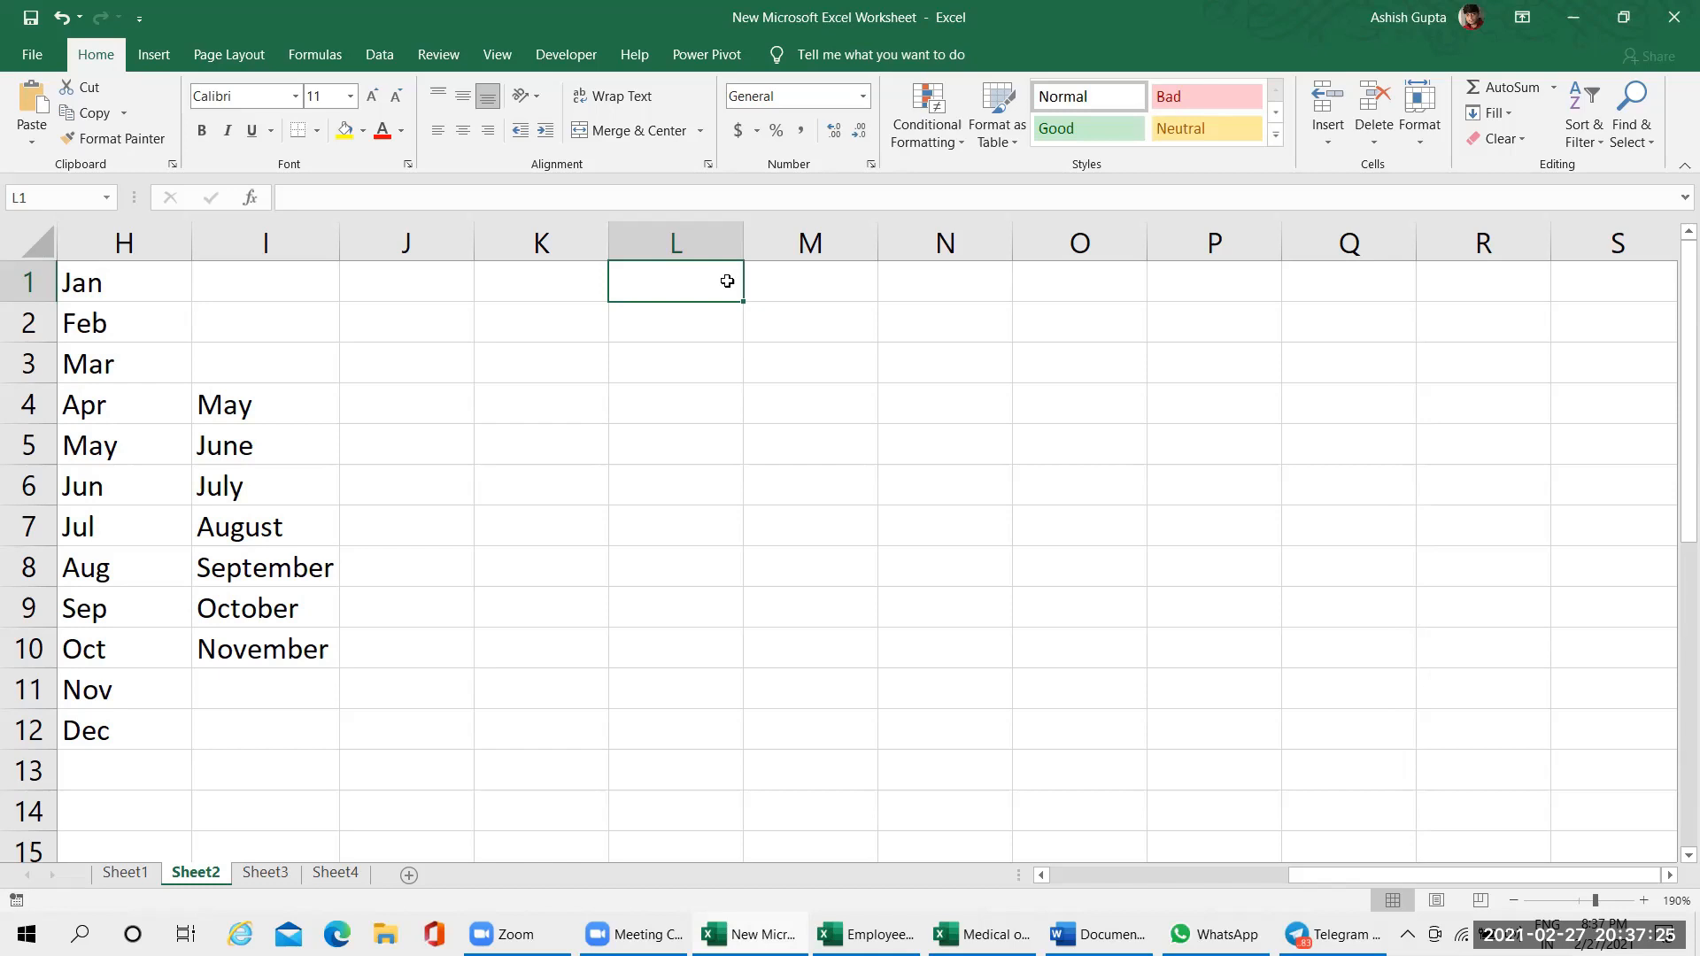
type("Ashish")
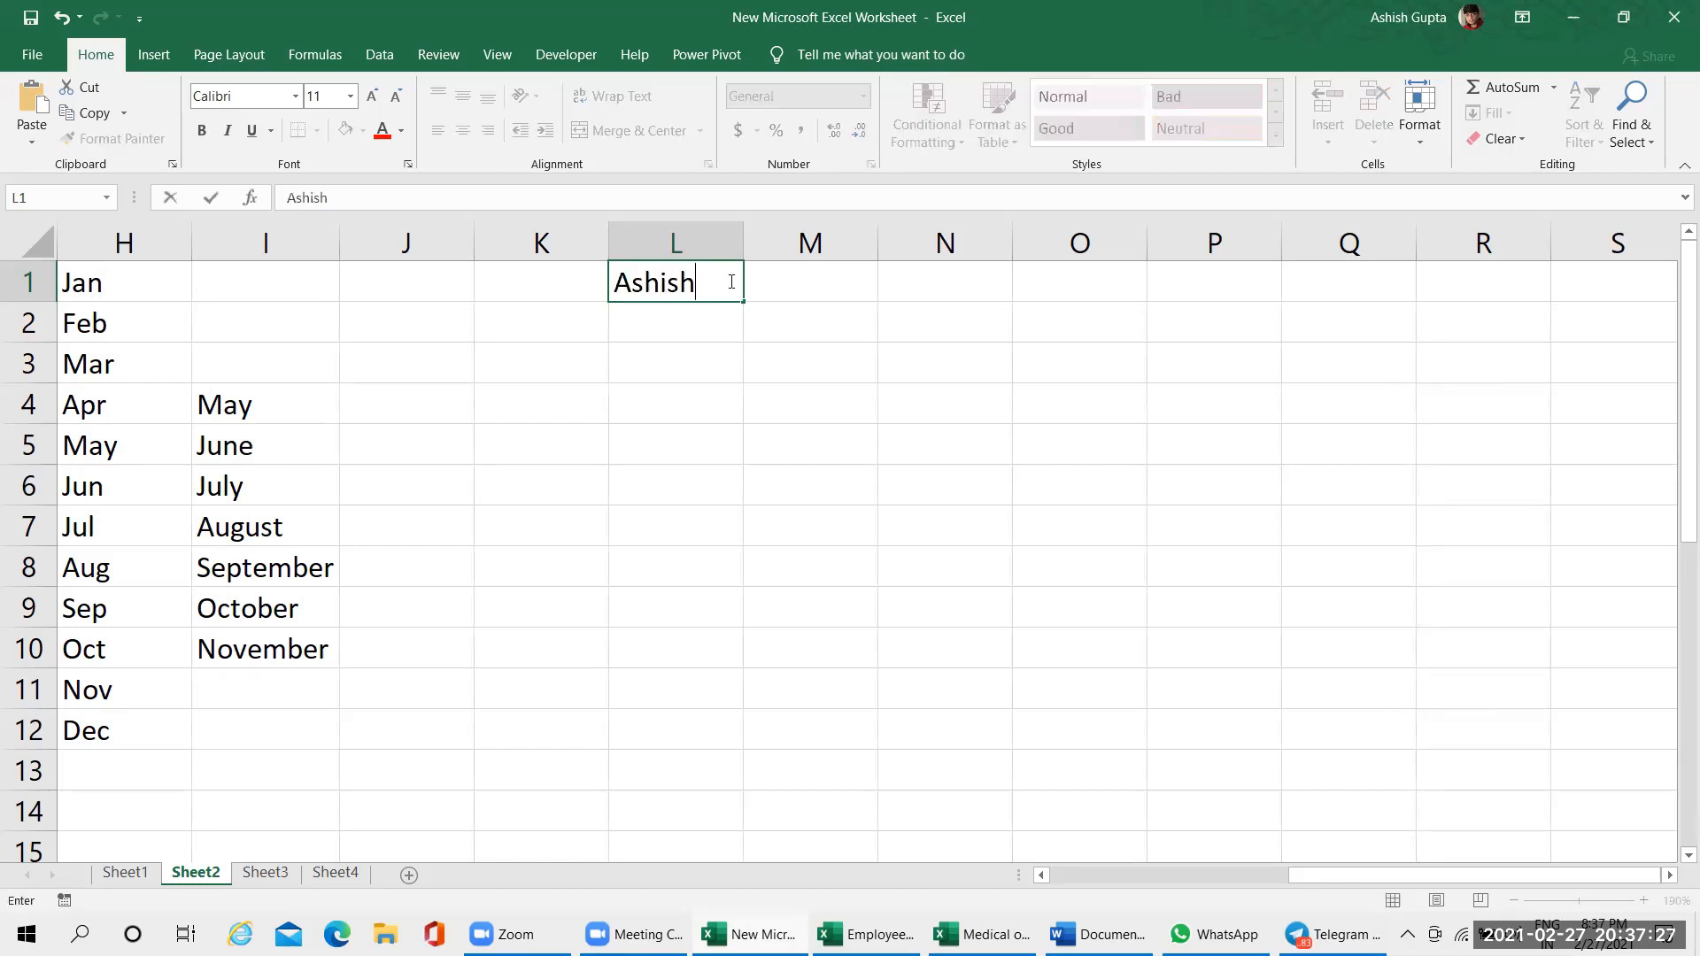
key("Return")
type("Rohit")
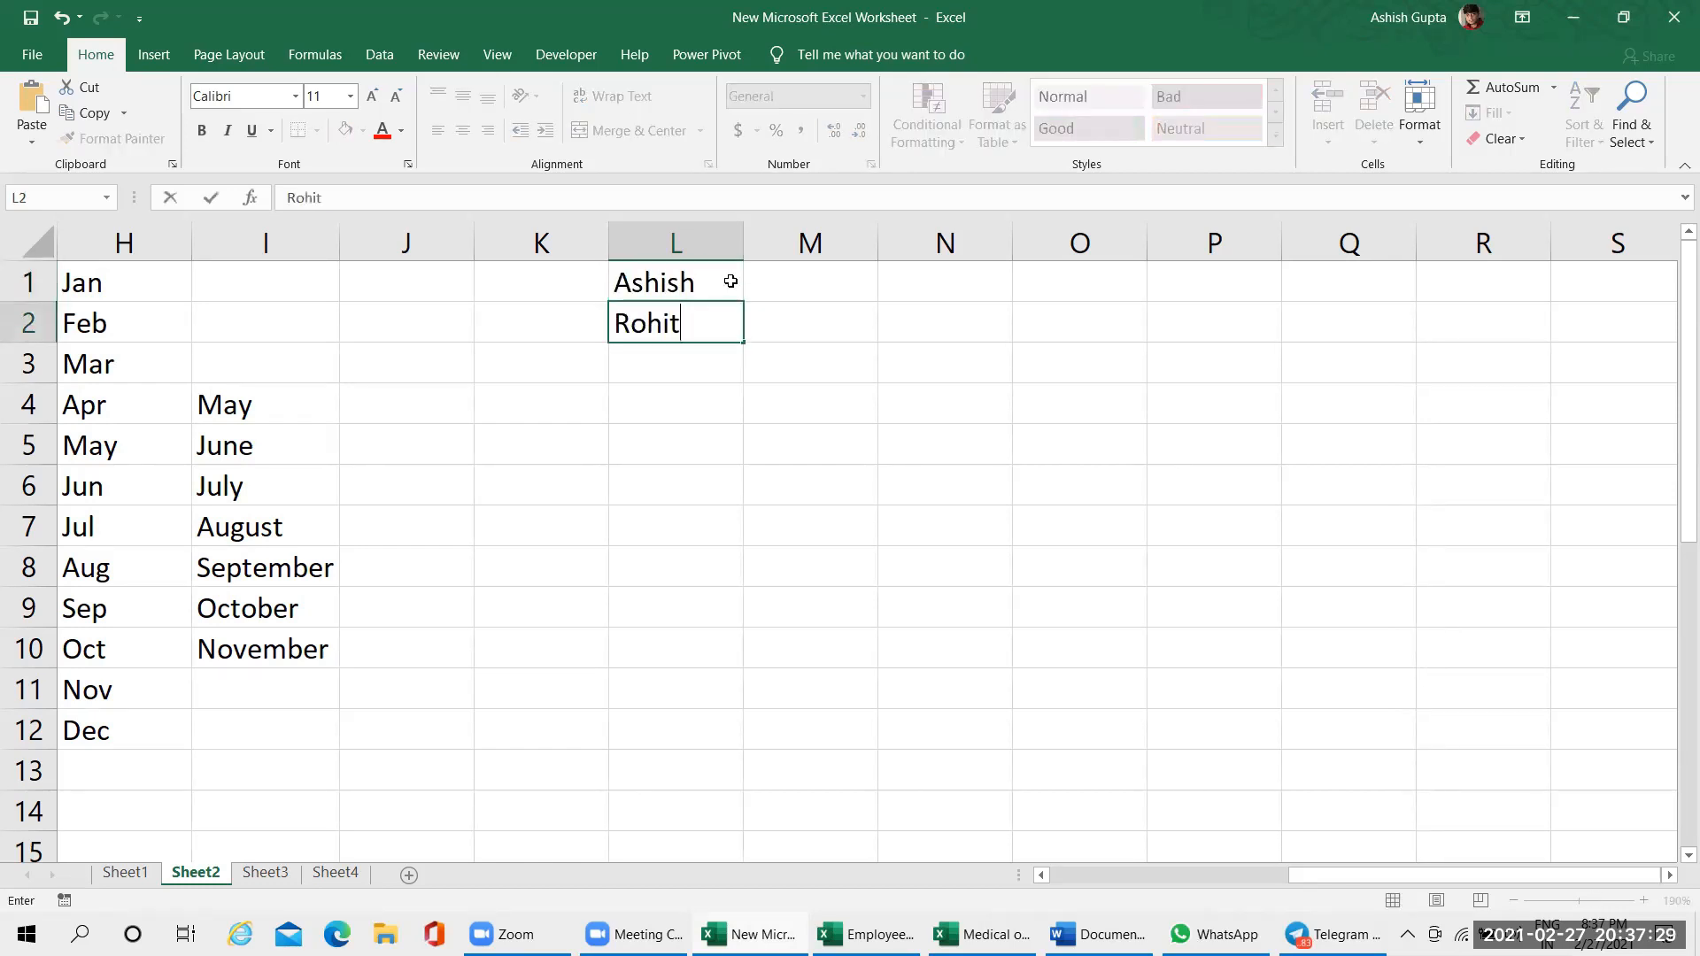
key("Return")
type("Shyam")
key("Return")
type("Mohit")
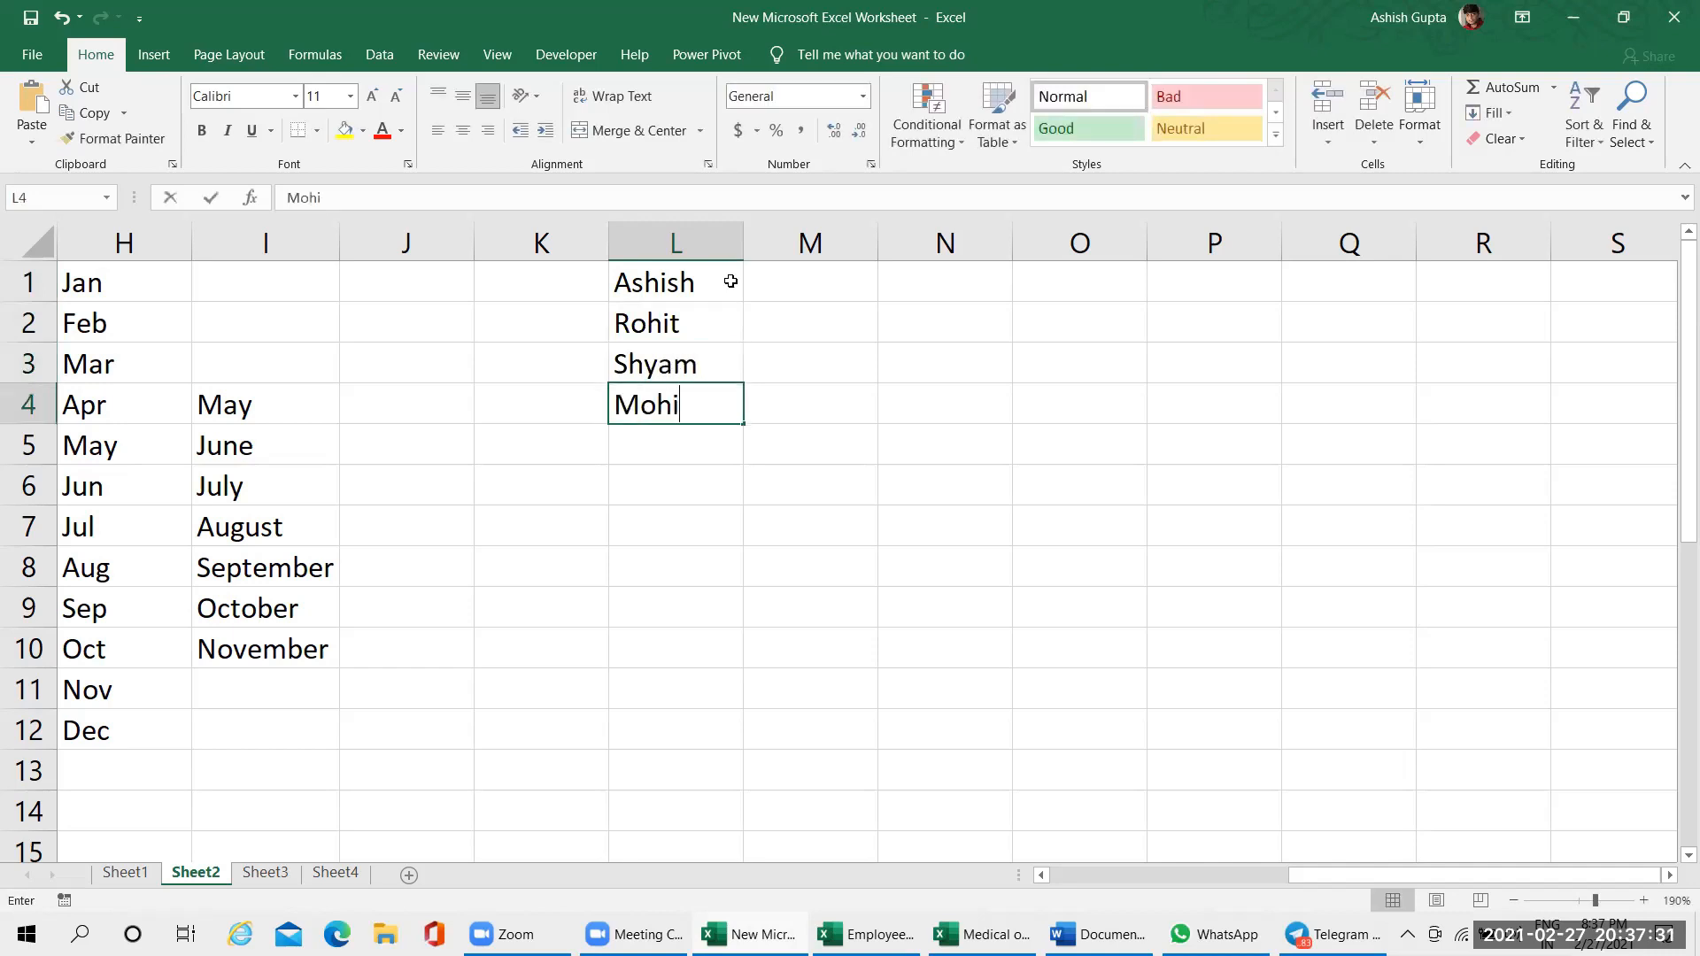
key("Return")
type("Pooja")
key("Return")
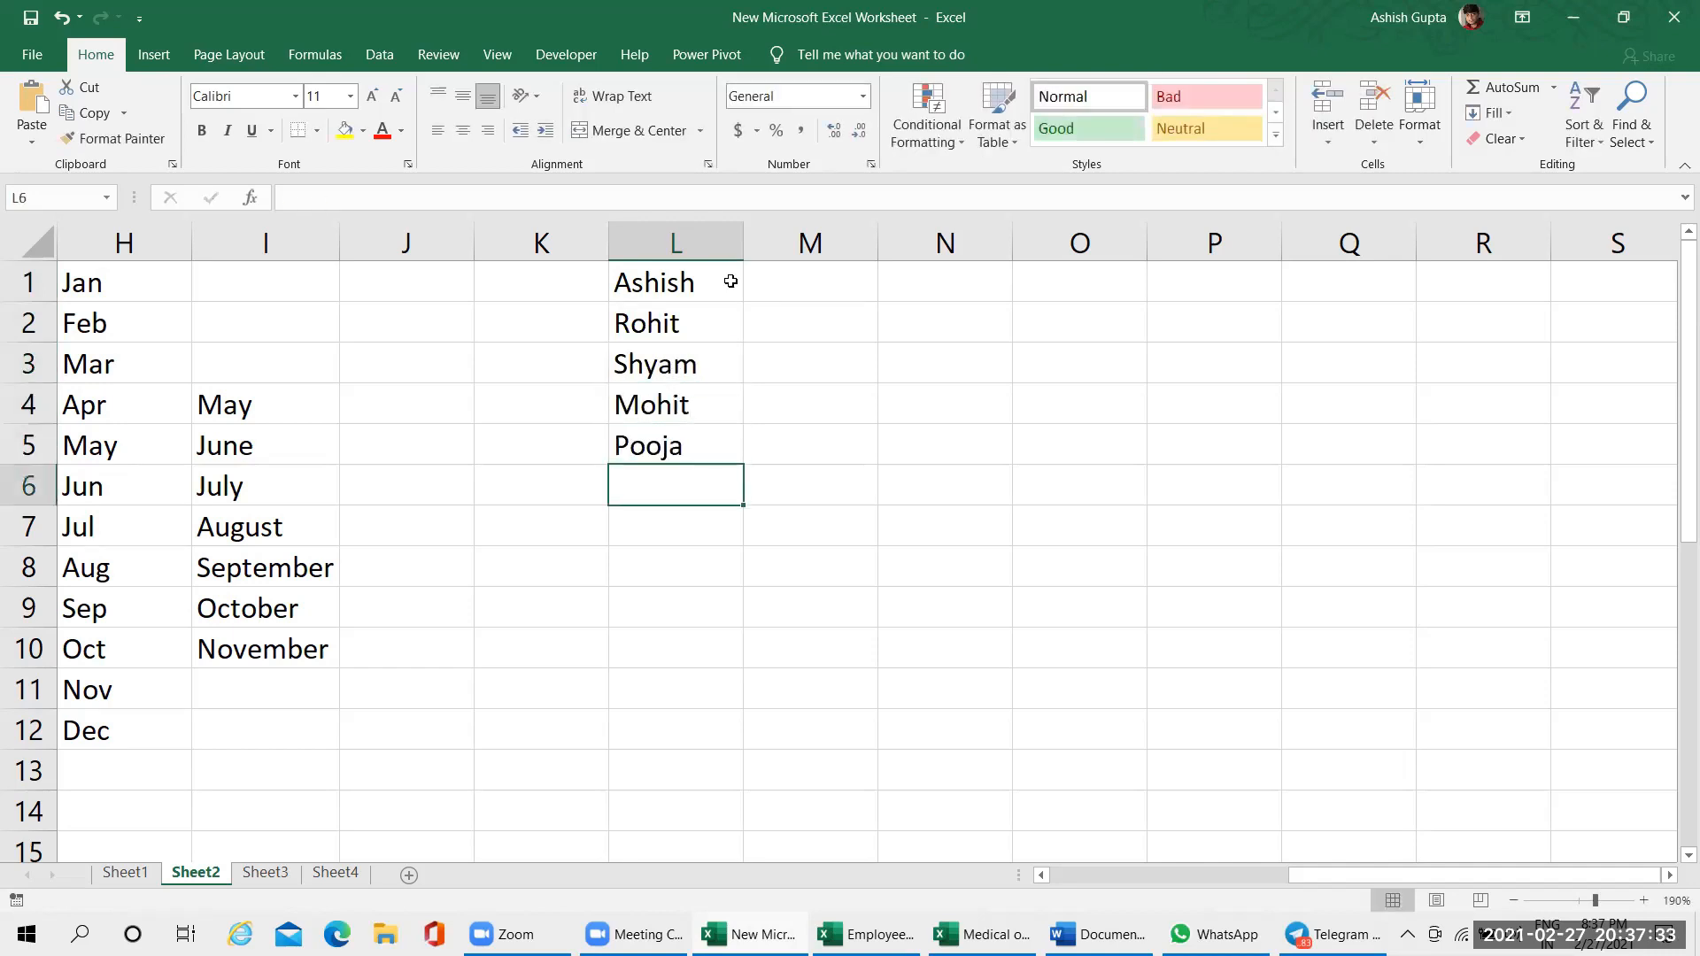
Copy the five names in L1:L5 and paste the list again starting at cells L7 and L13
left_click_drag(690, 290, 725, 448)
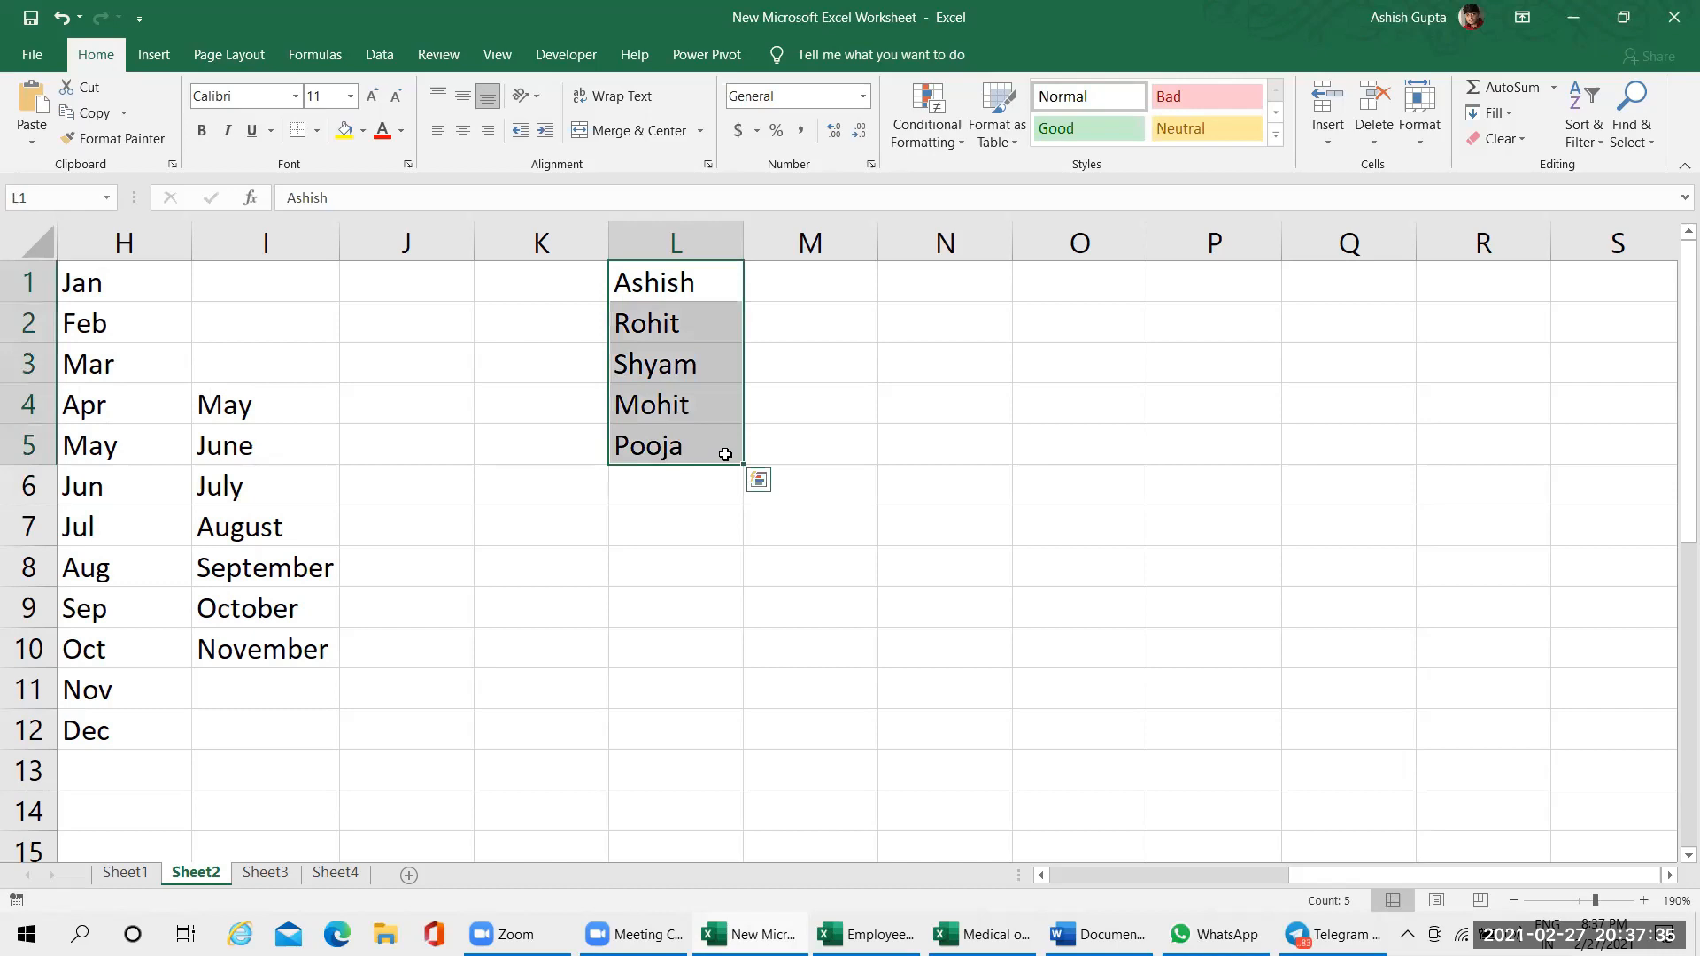
key("ctrl+c")
left_click(694, 526)
key("ctrl+v")
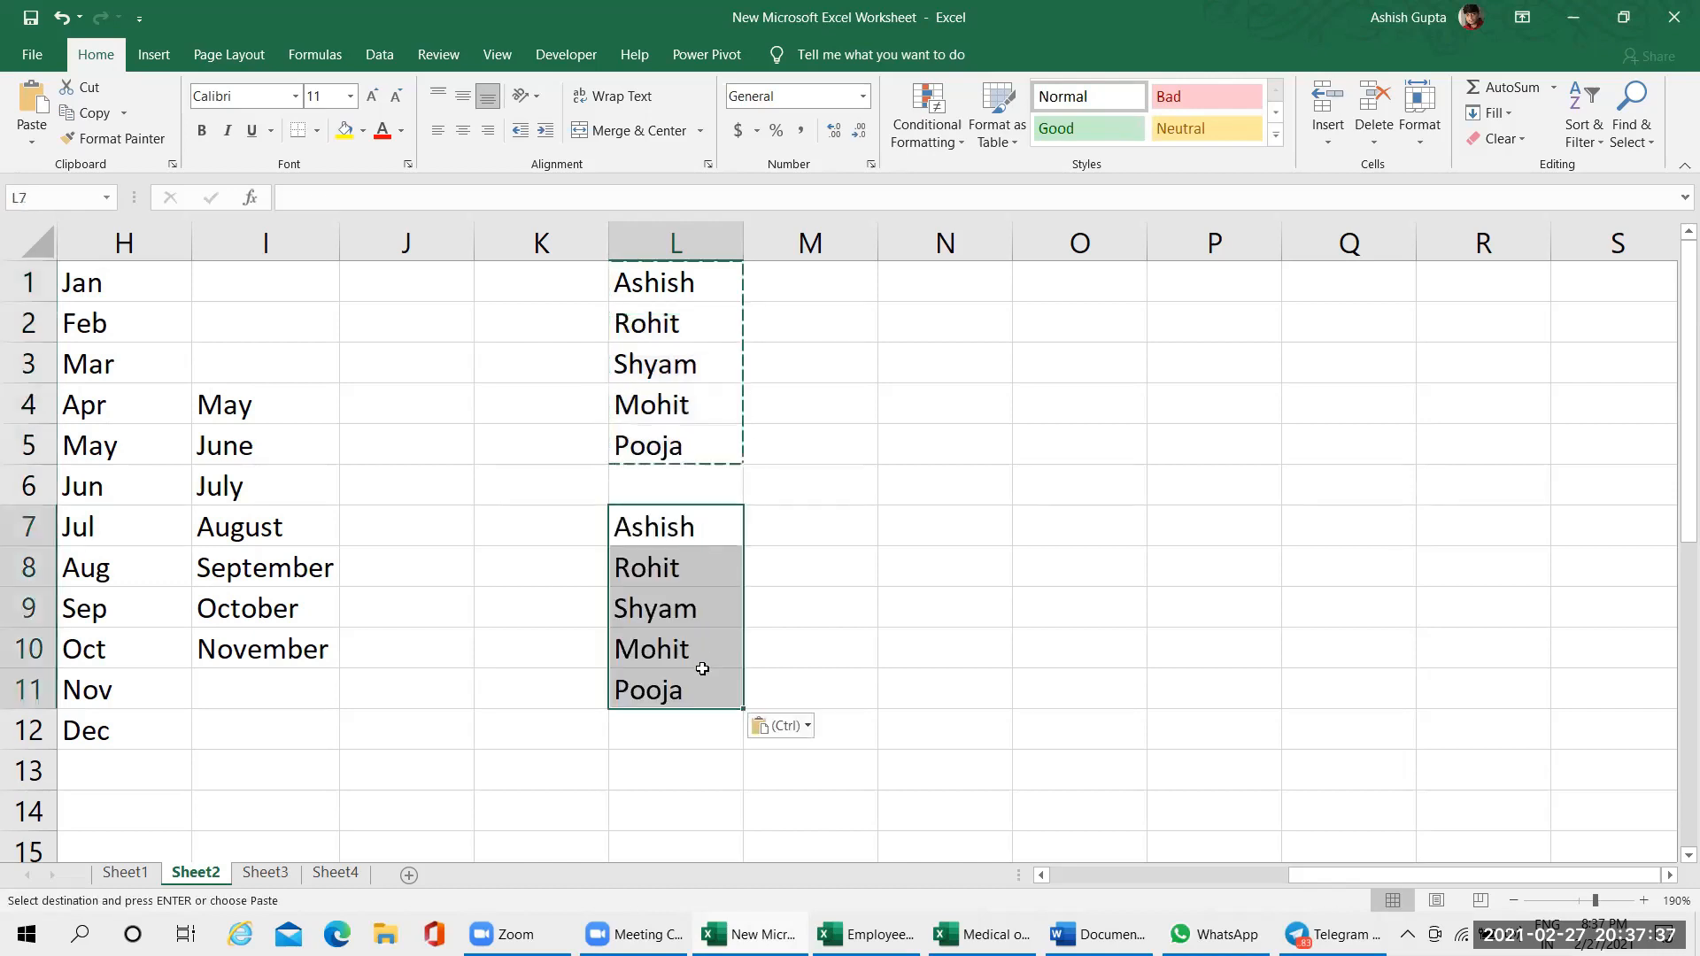
left_click(687, 735)
left_click(666, 787)
key("ctrl+v")
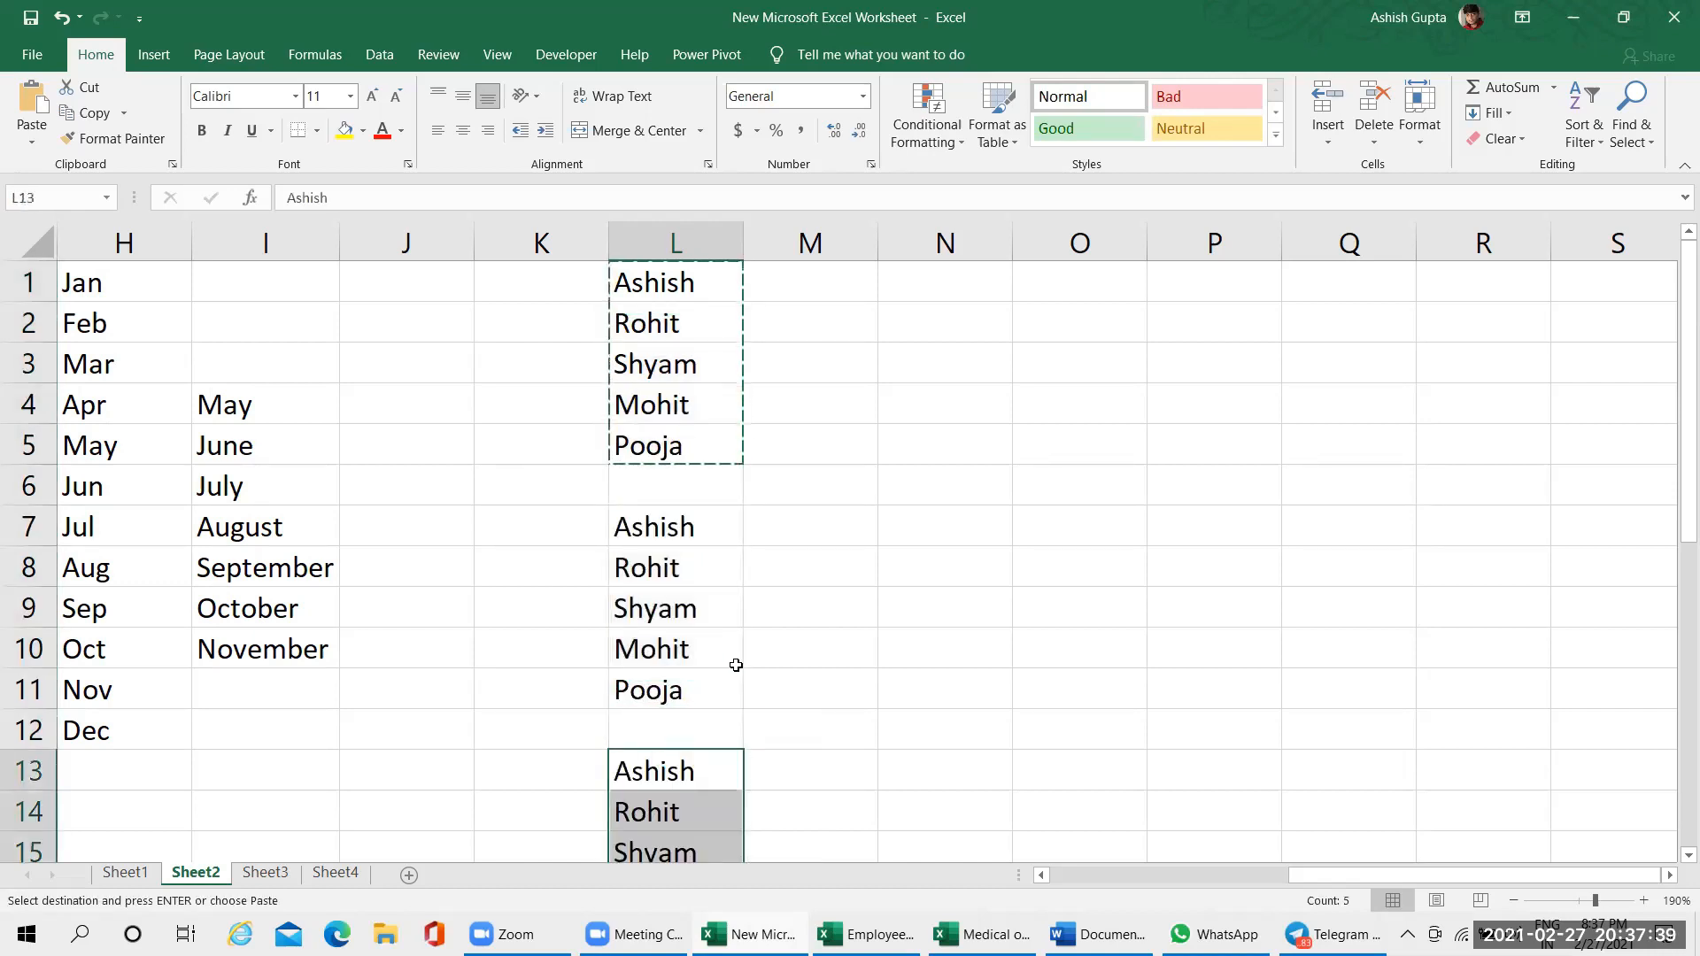
left_click(832, 271)
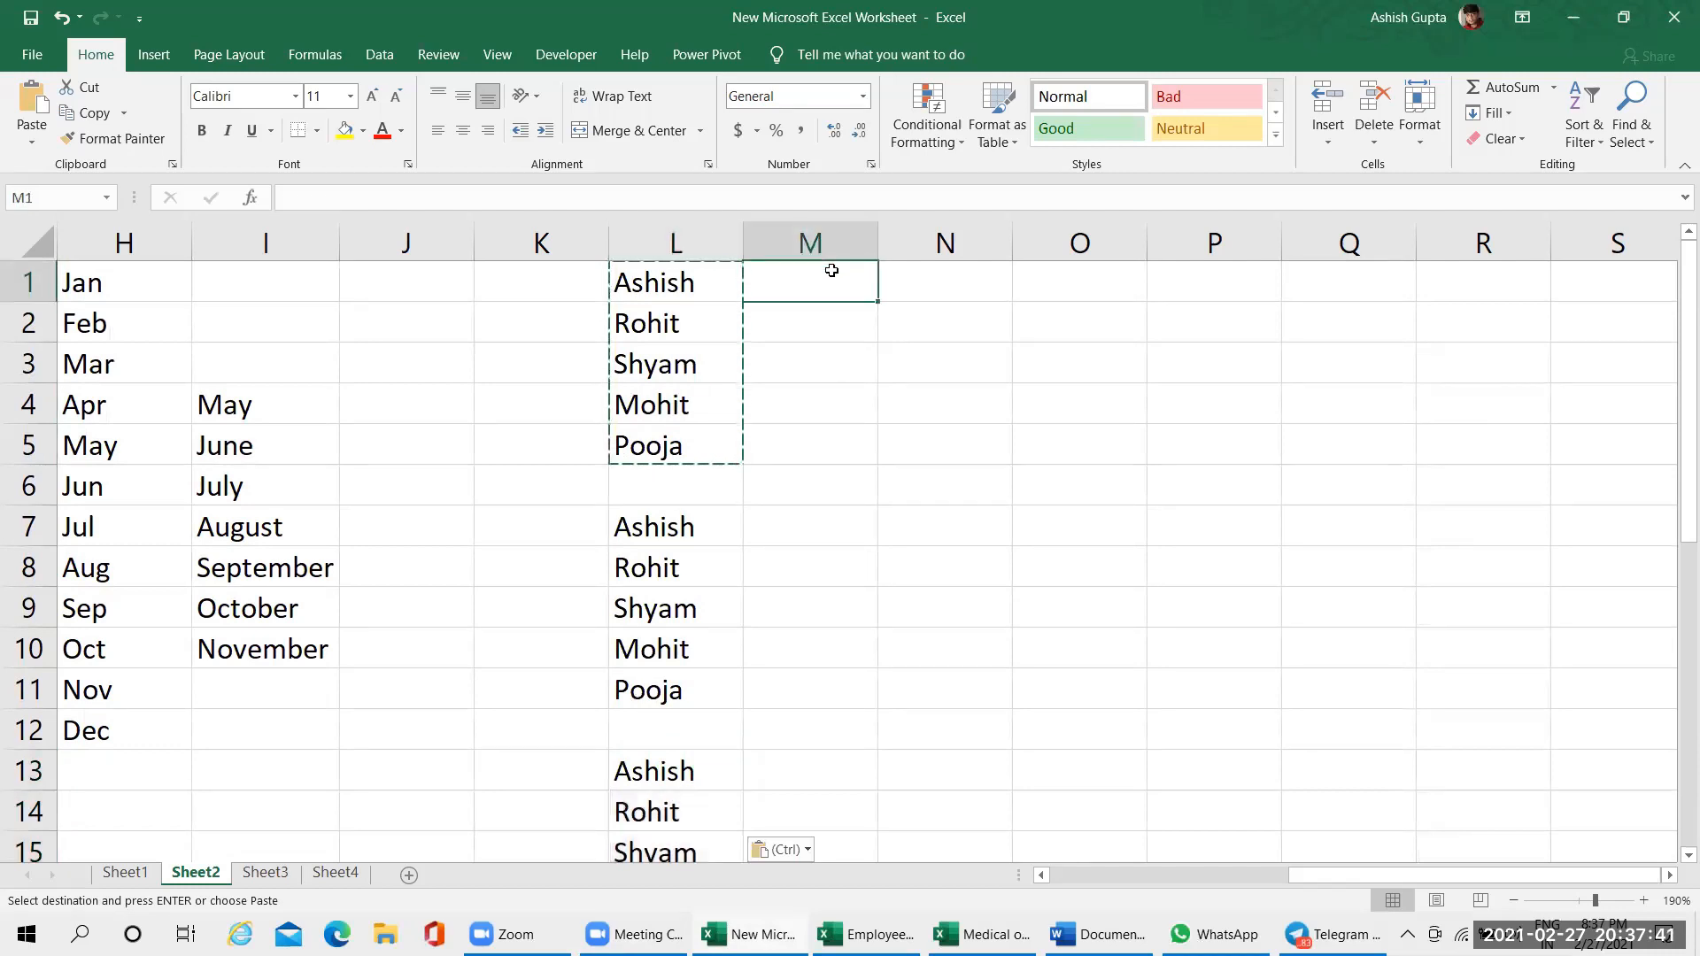
left_click(896, 391)
left_click(963, 319)
left_click_drag(709, 284, 705, 437)
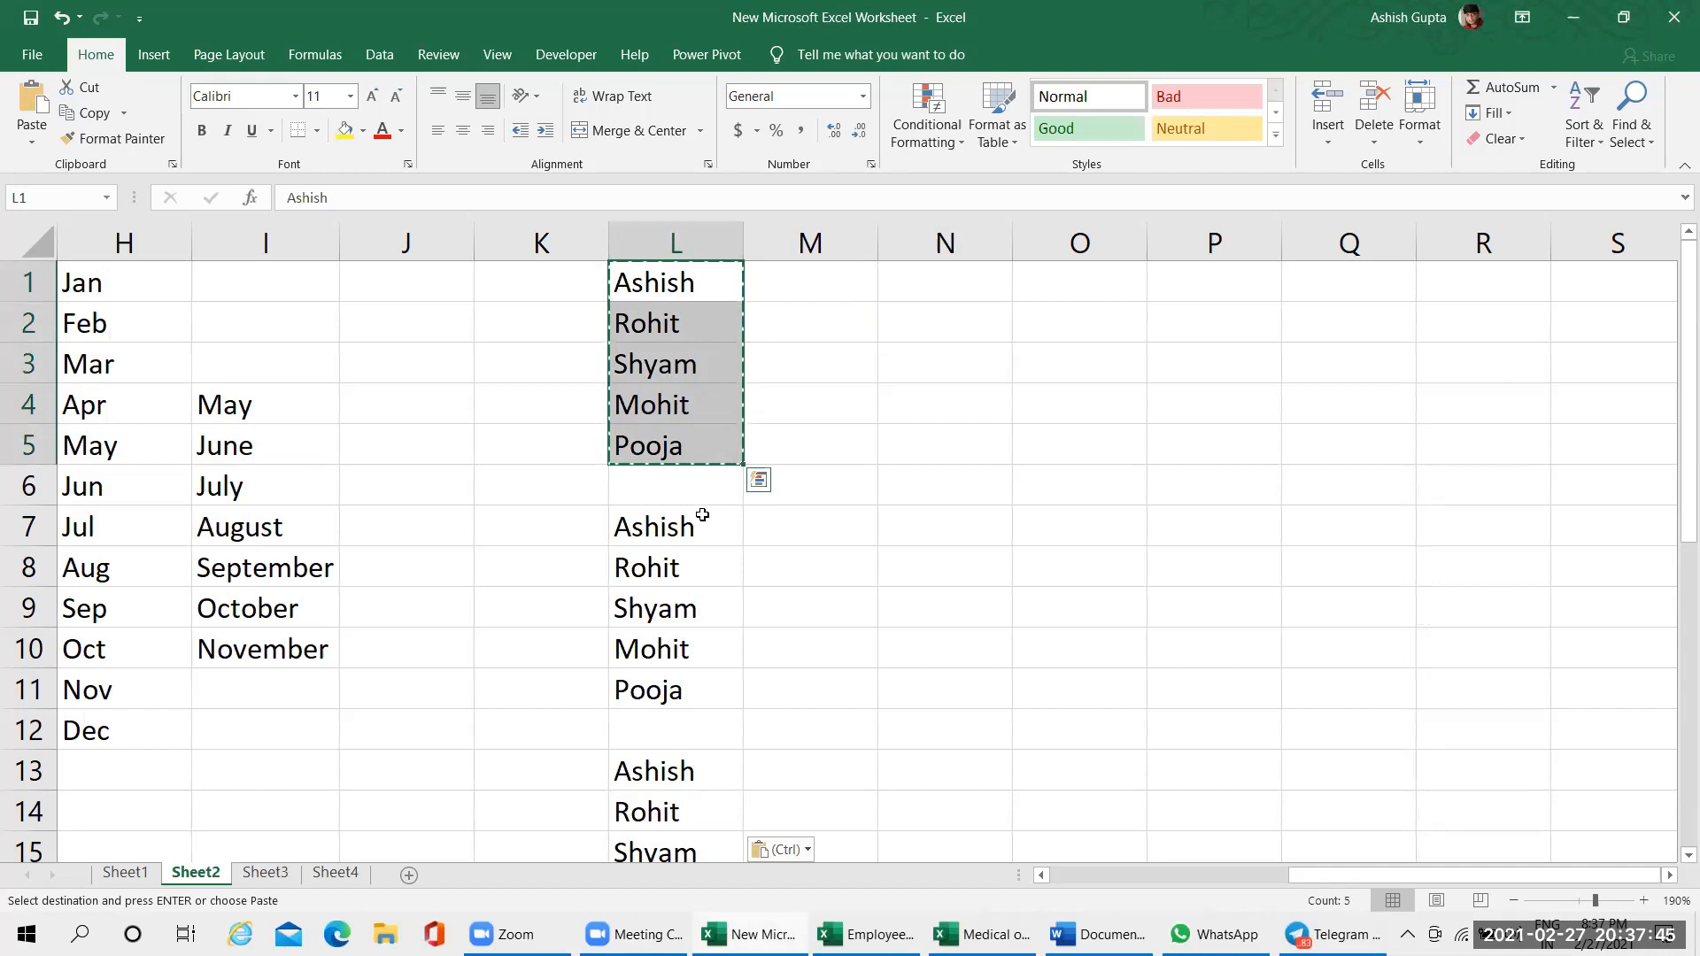
left_click(974, 329)
left_click_drag(1015, 340, 1013, 682)
left_click_drag(675, 282, 697, 449)
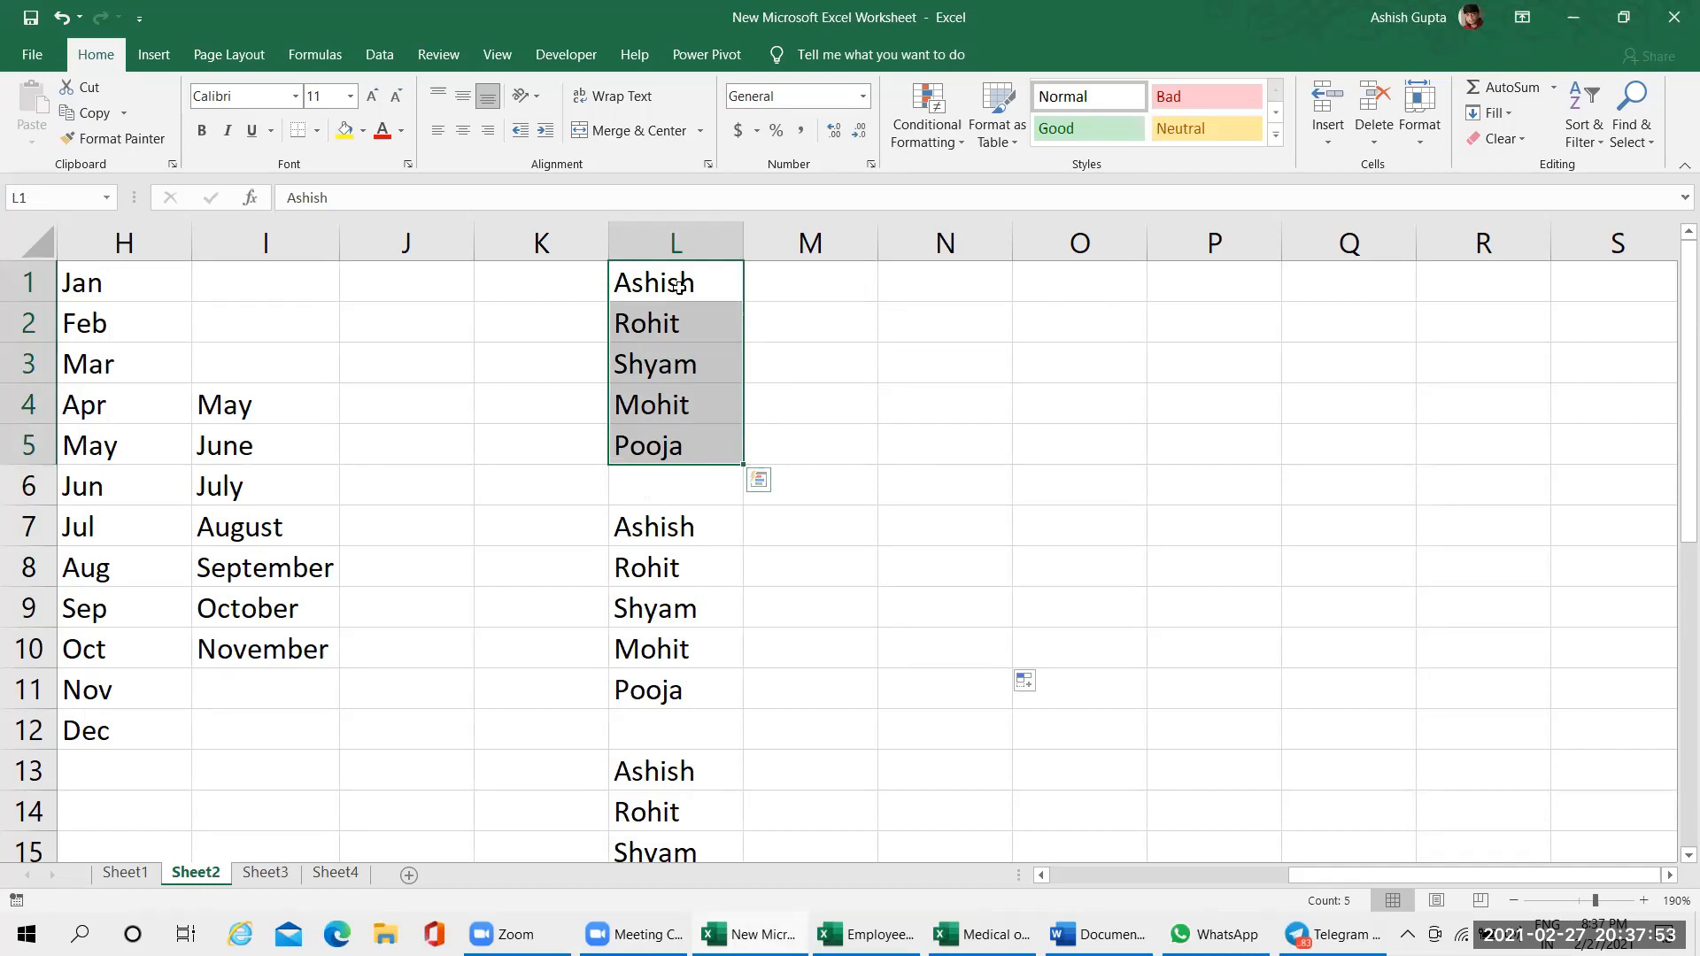
left_click(968, 289)
left_click_drag(663, 290, 665, 442)
left_click(949, 338)
left_click(812, 297)
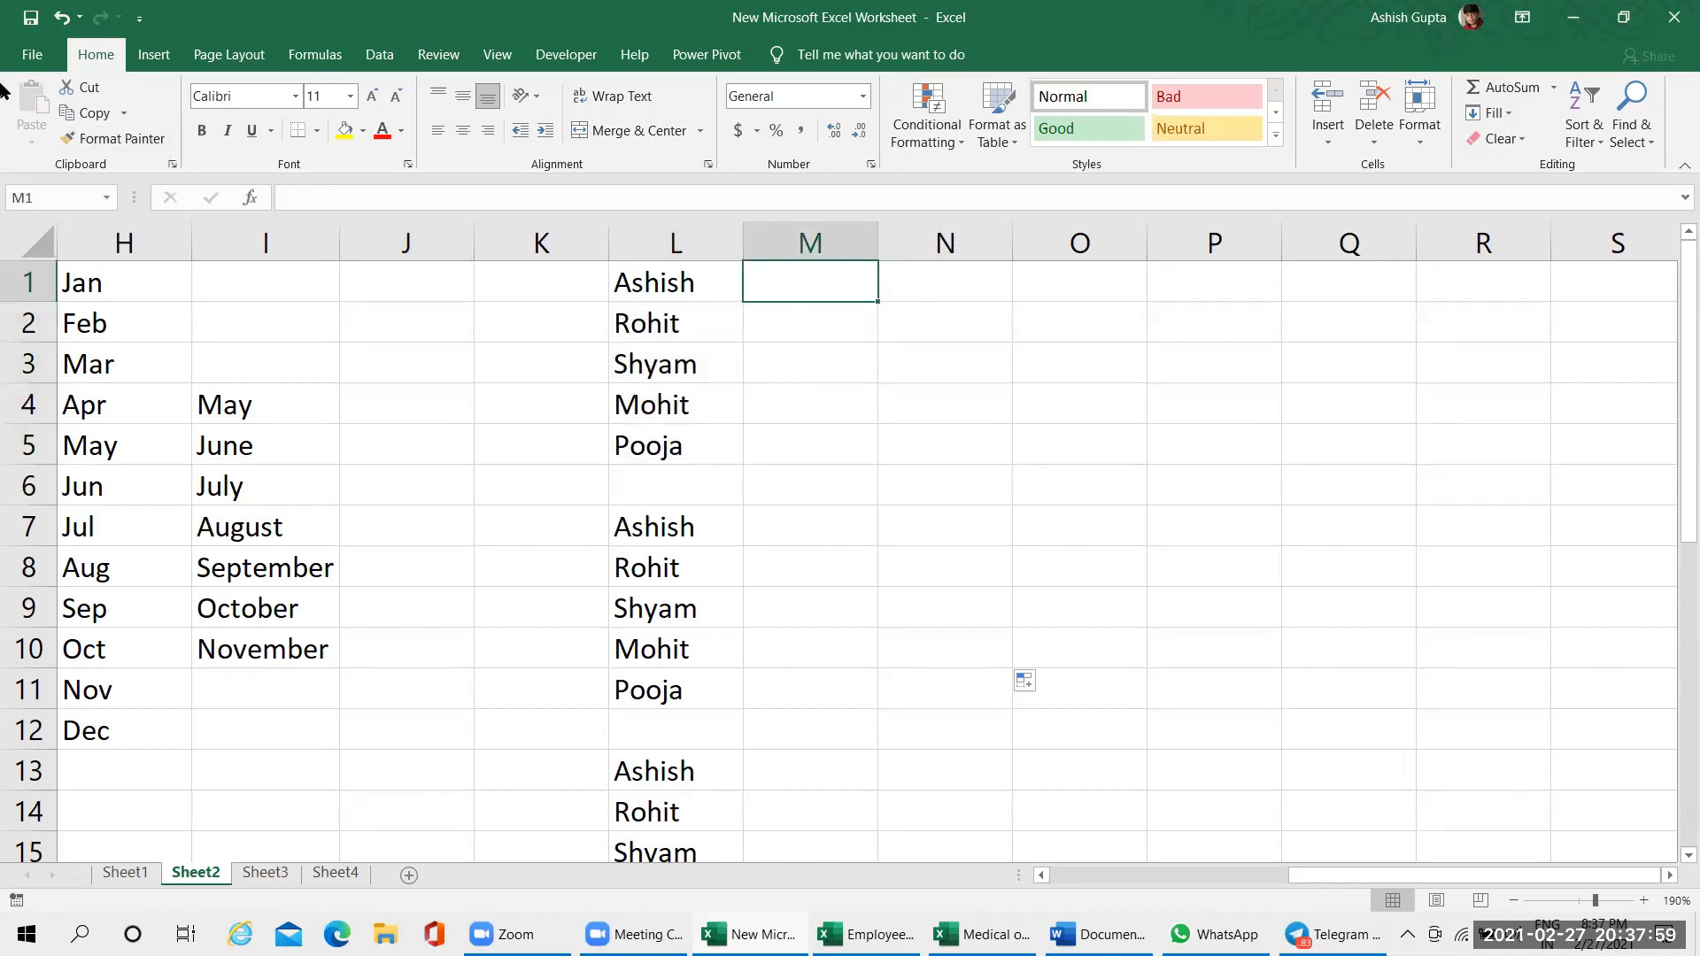
left_click(33, 61)
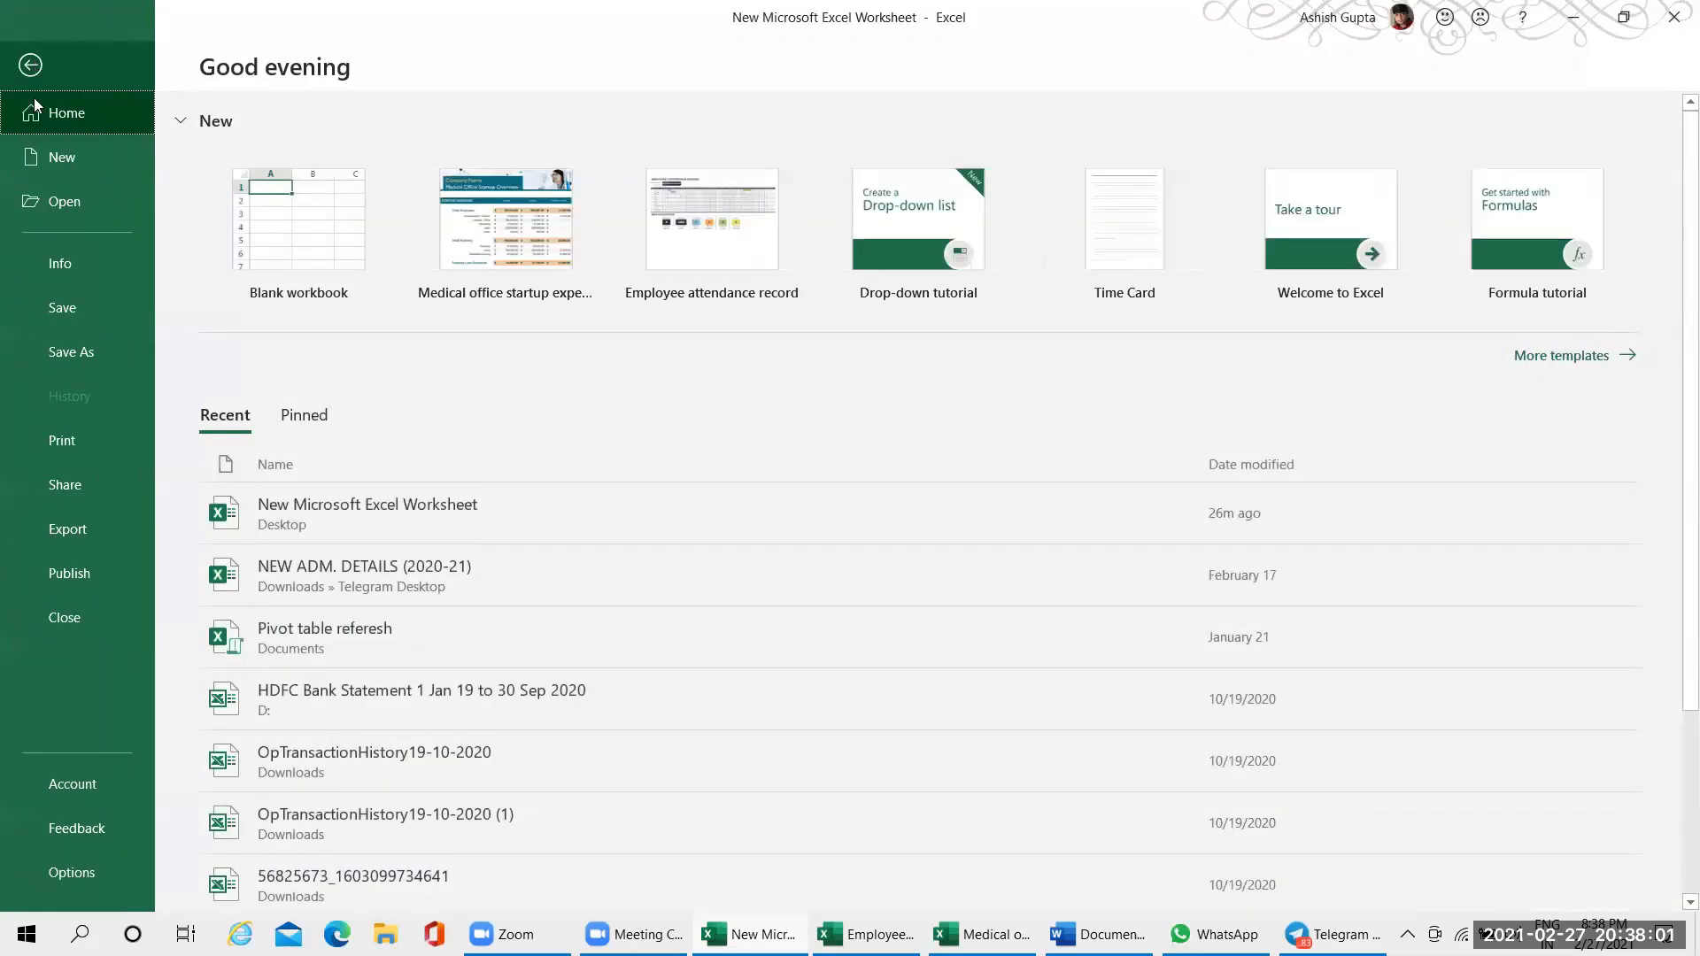
left_click(81, 879)
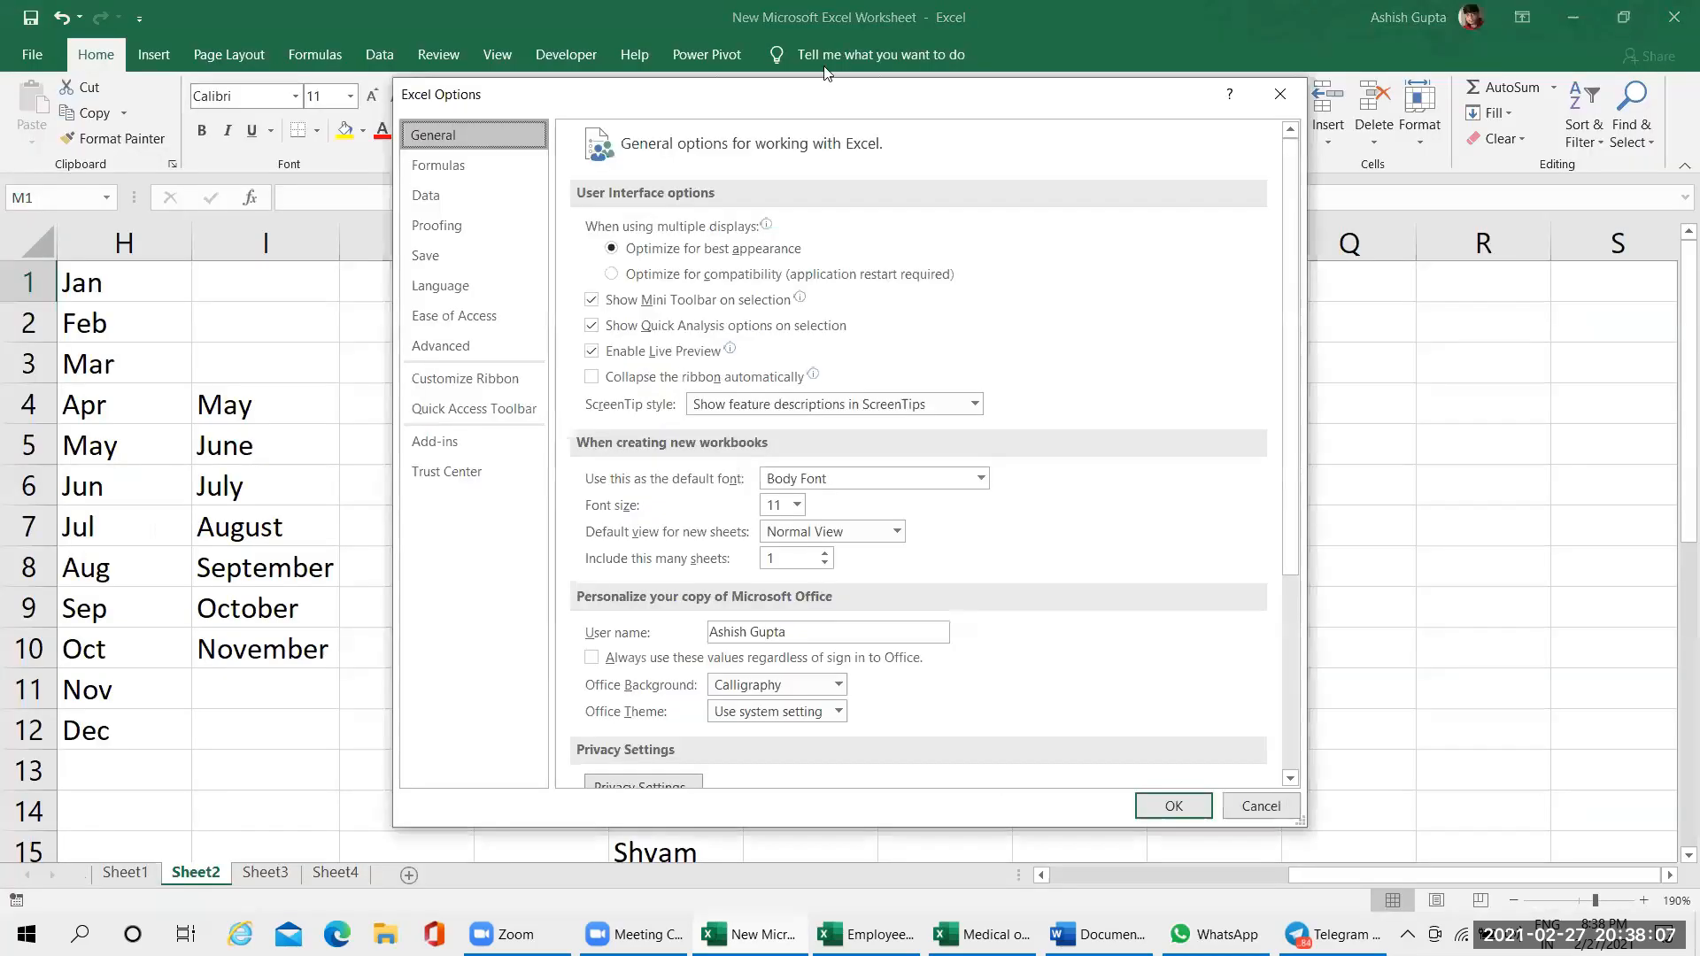
left_click_drag(789, 101, 615, 29)
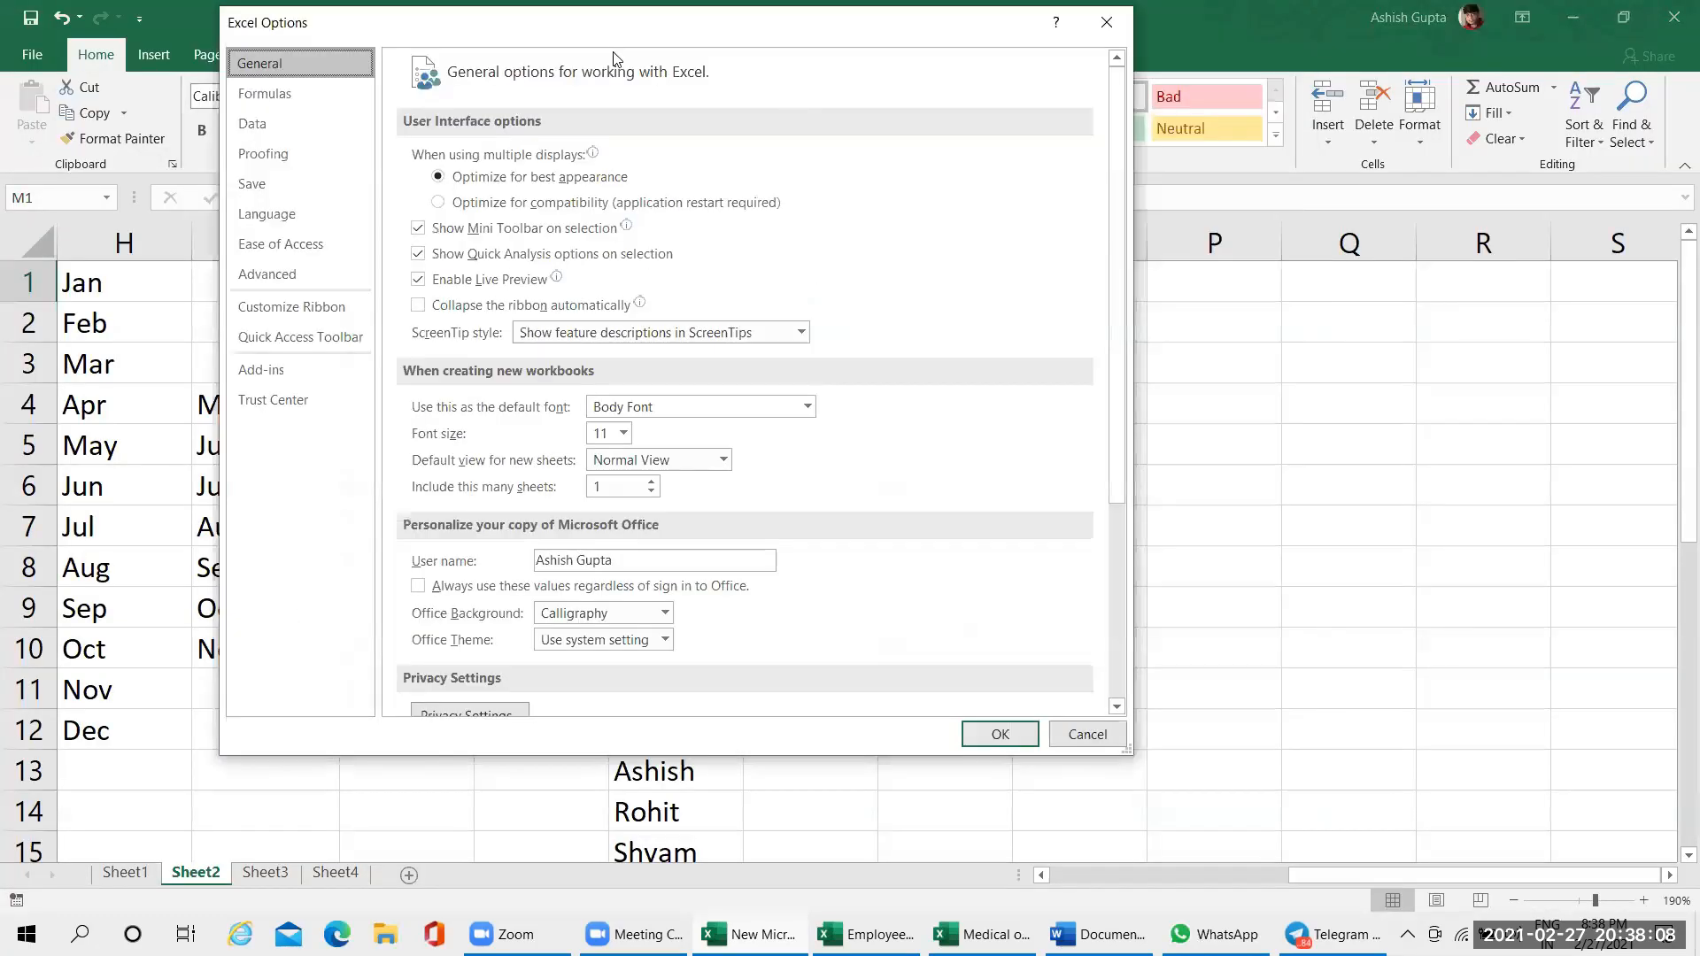
left_click(278, 280)
left_click_drag(1121, 174, 1086, 637)
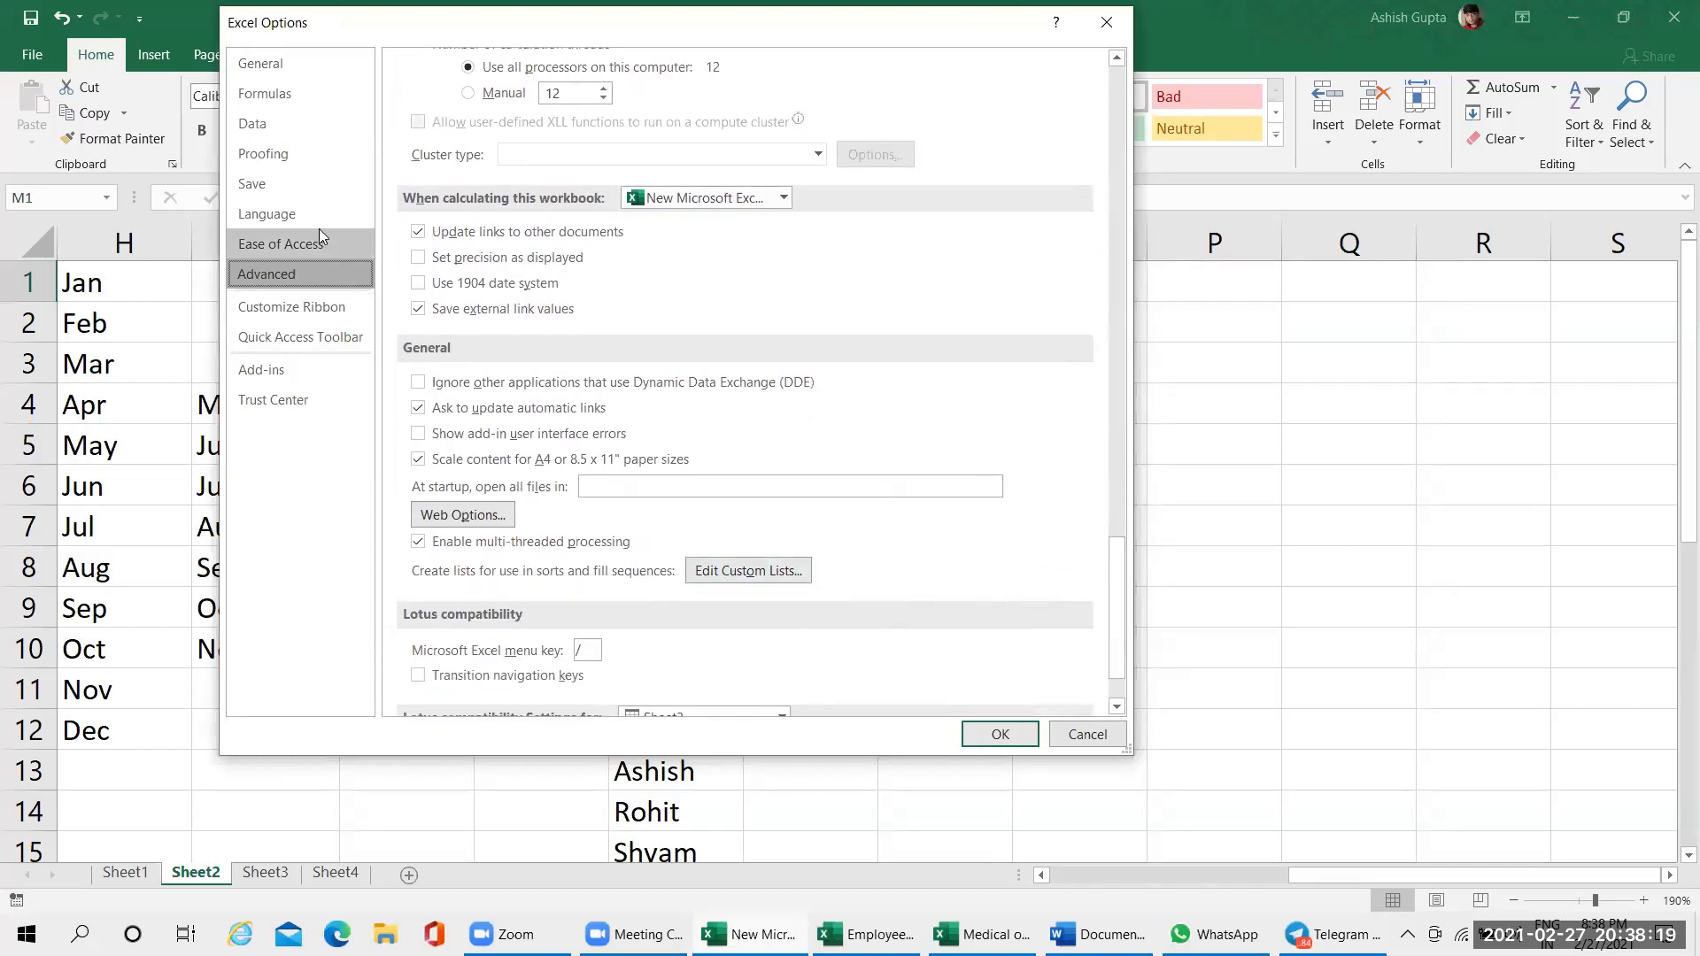
left_click(1092, 735)
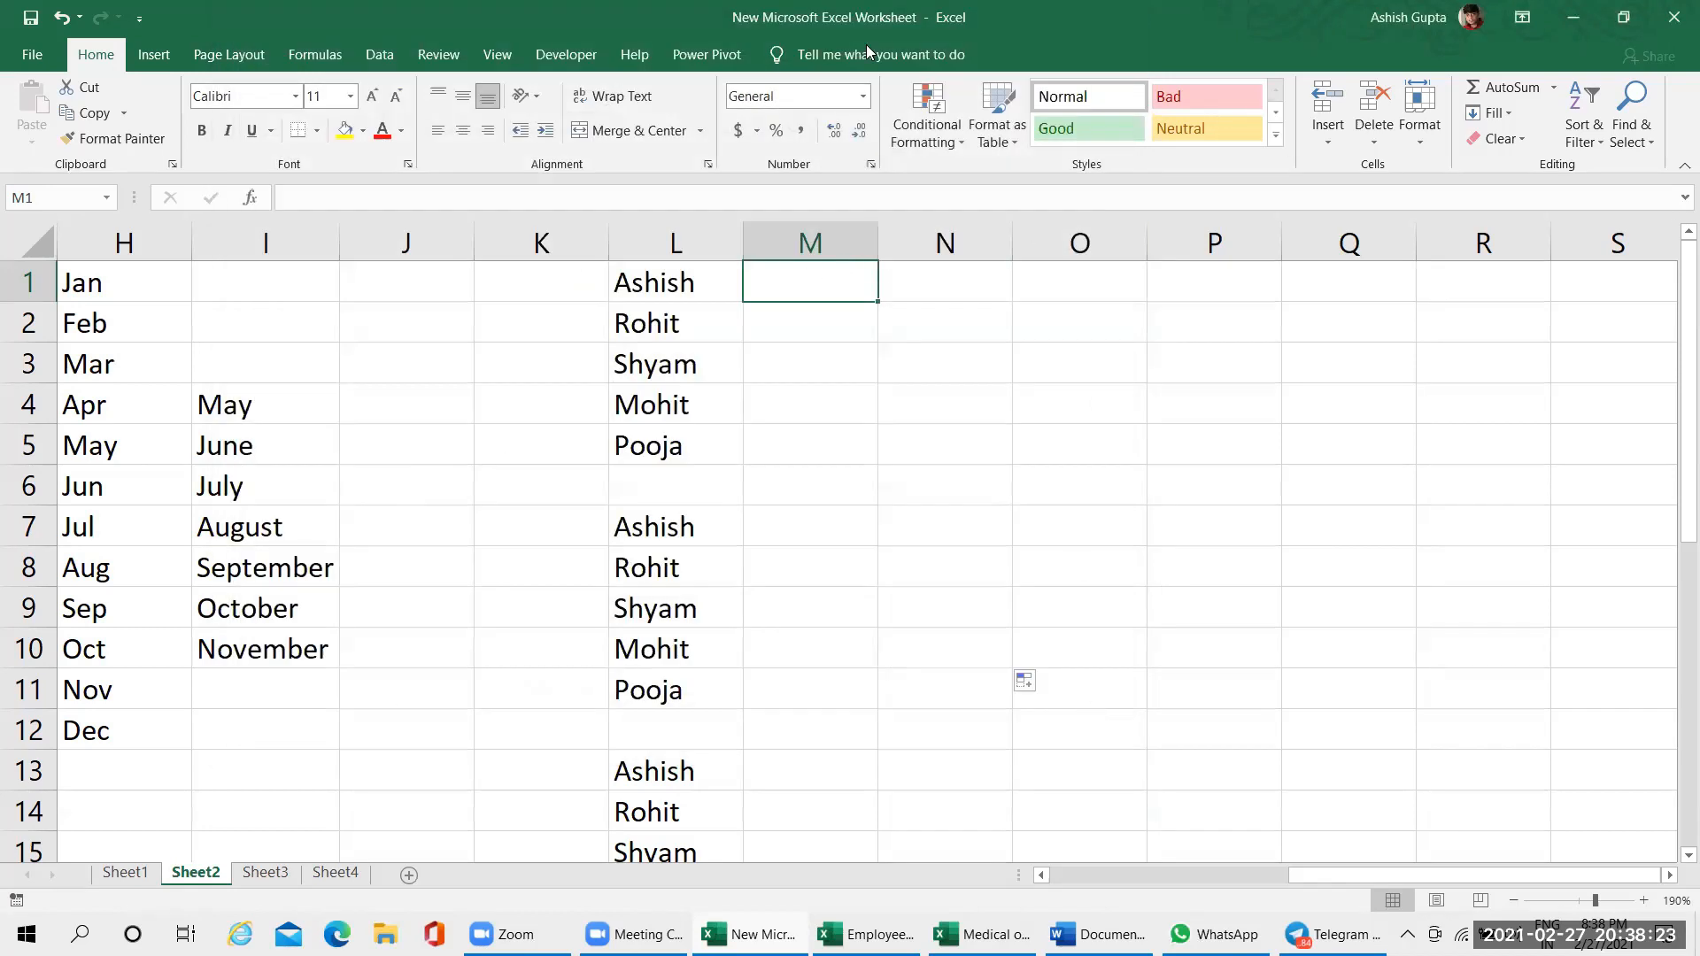
Open the custom lists editor from the general section of the advanced Excel options
left_click(37, 54)
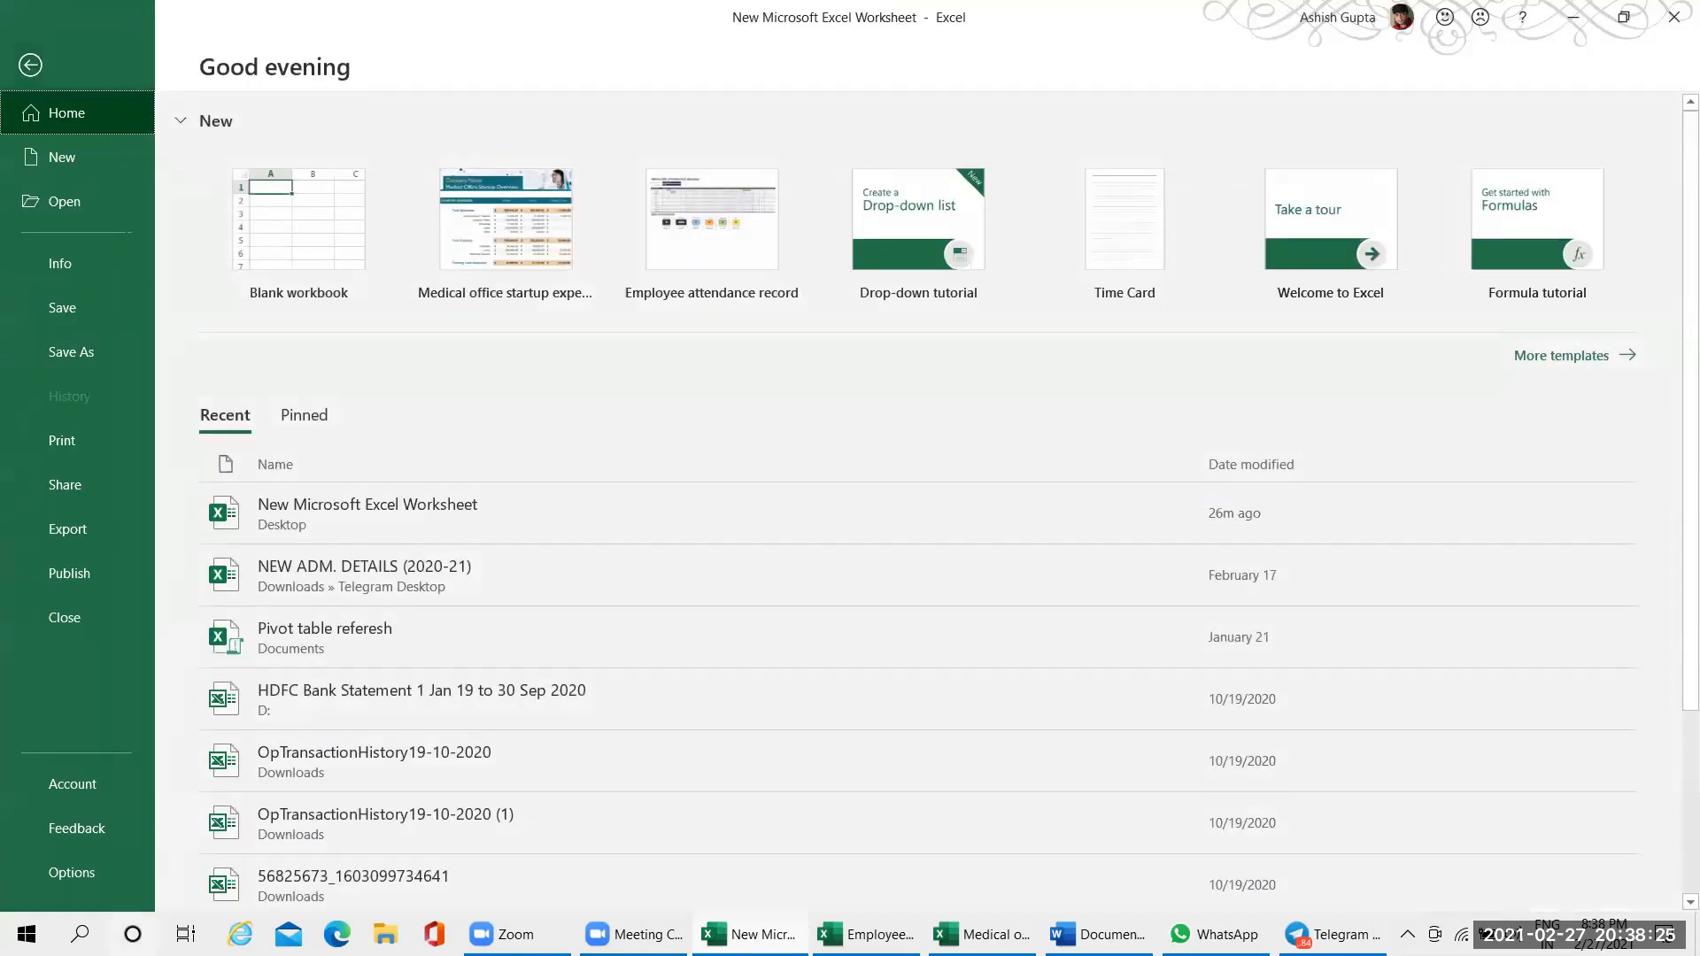
left_click(99, 884)
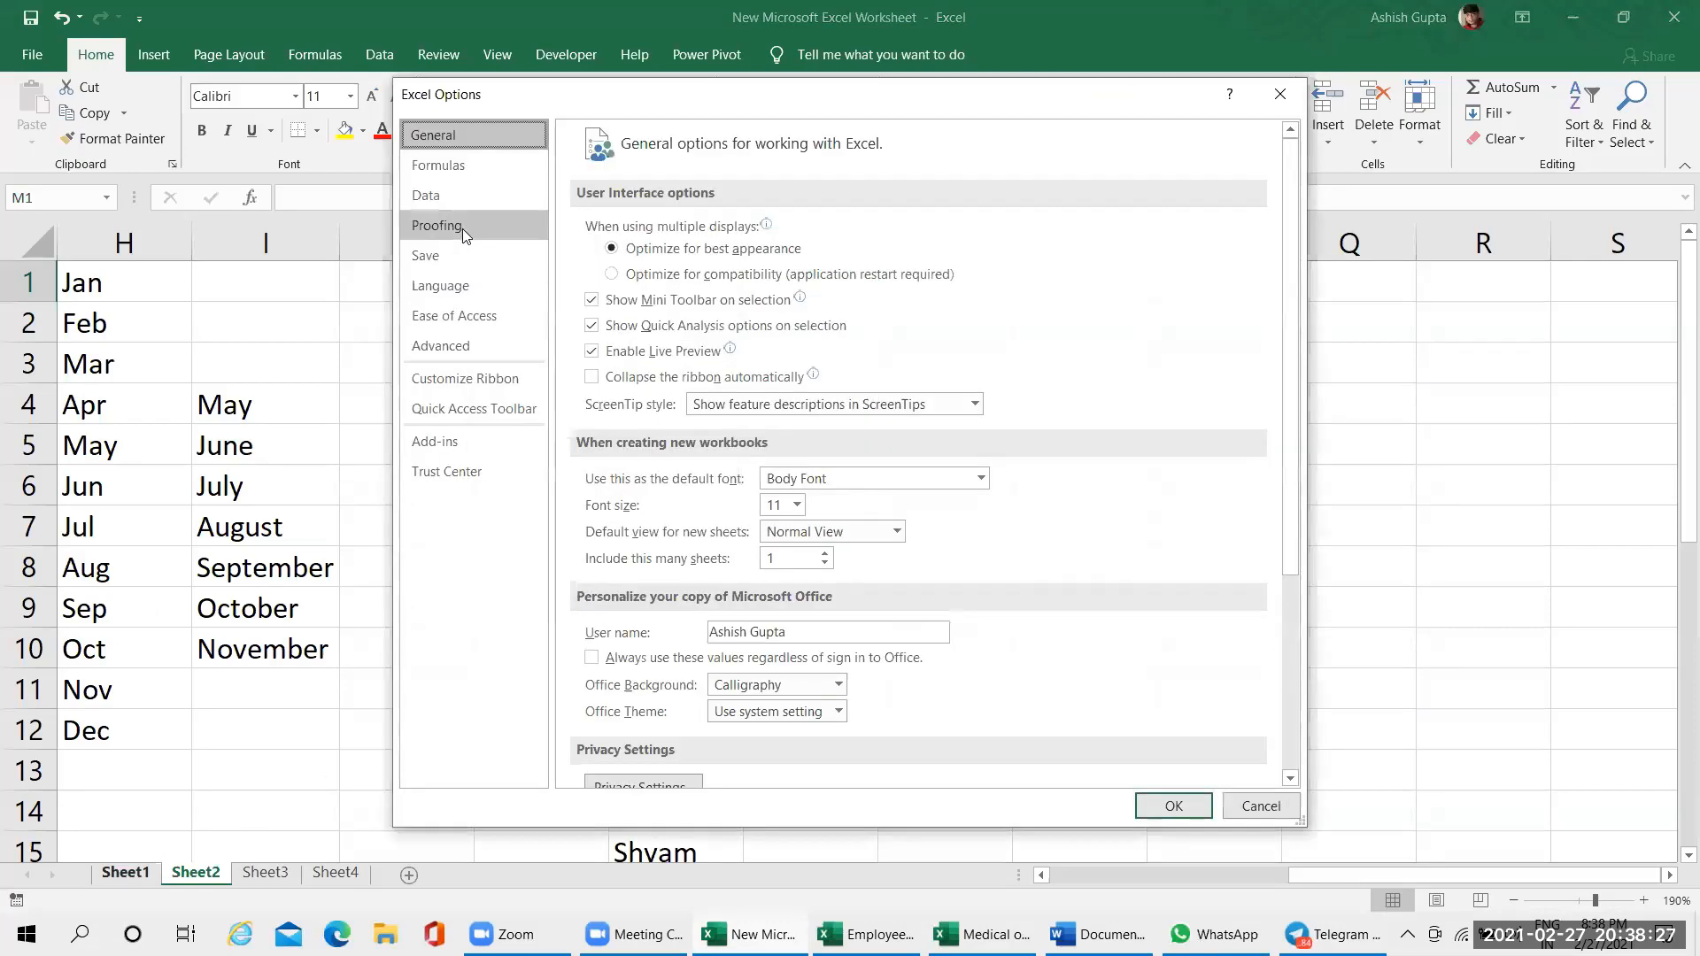
left_click(439, 351)
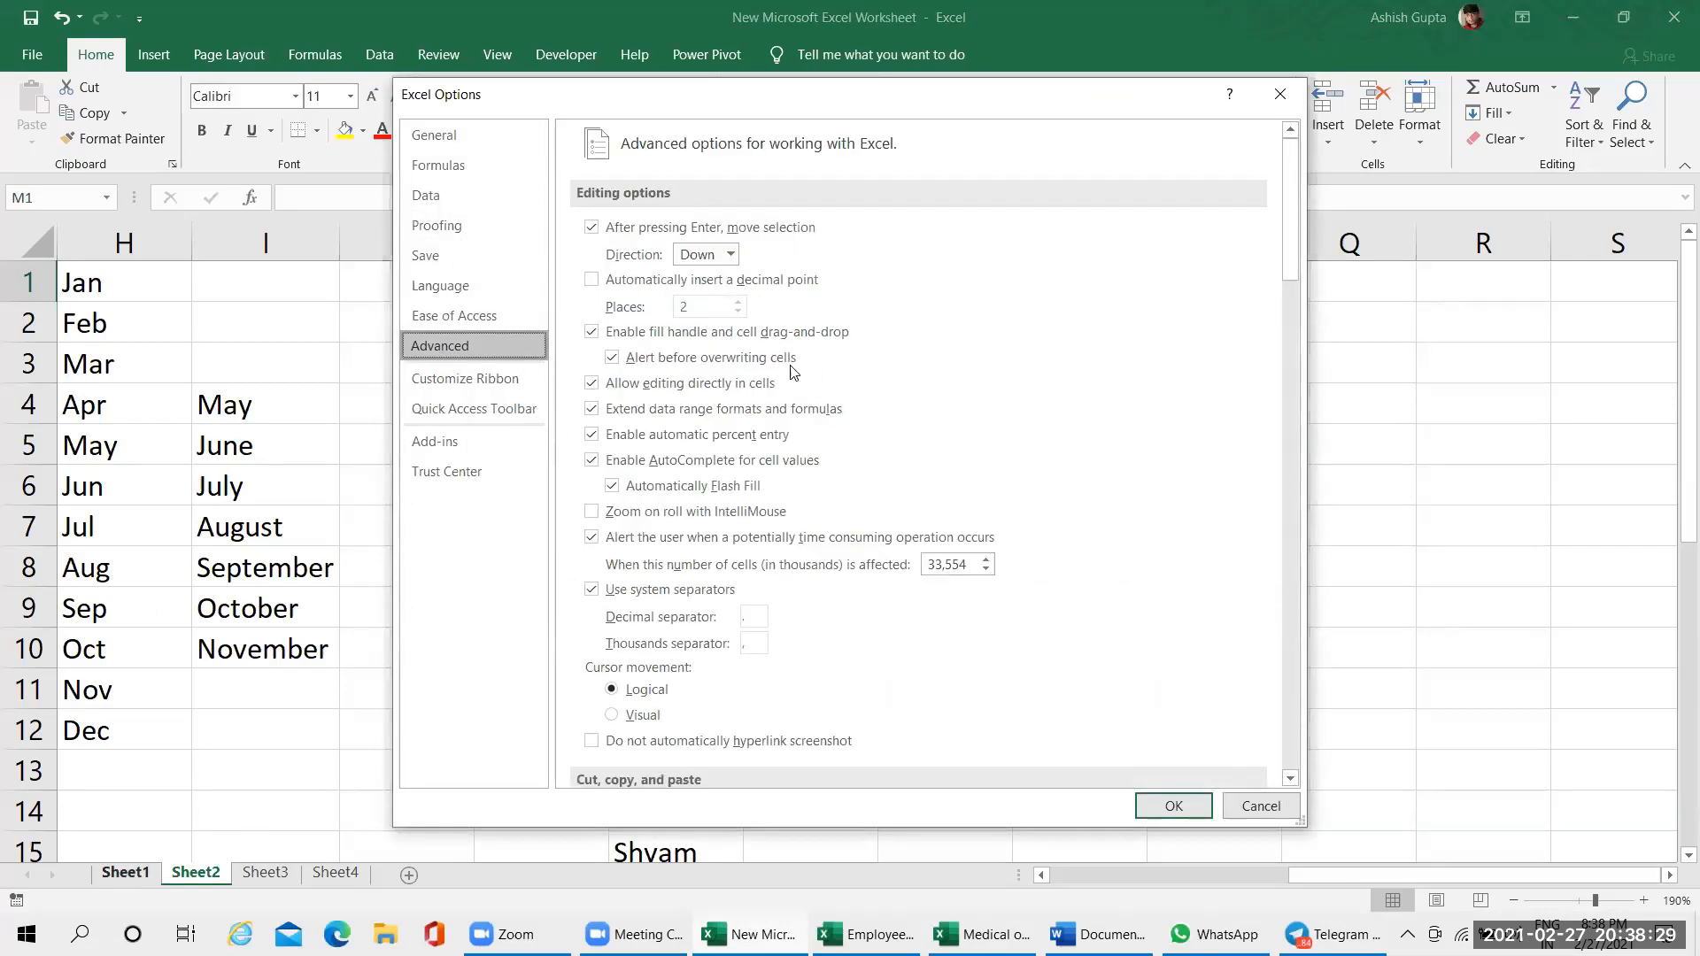
left_click_drag(1292, 235, 1301, 739)
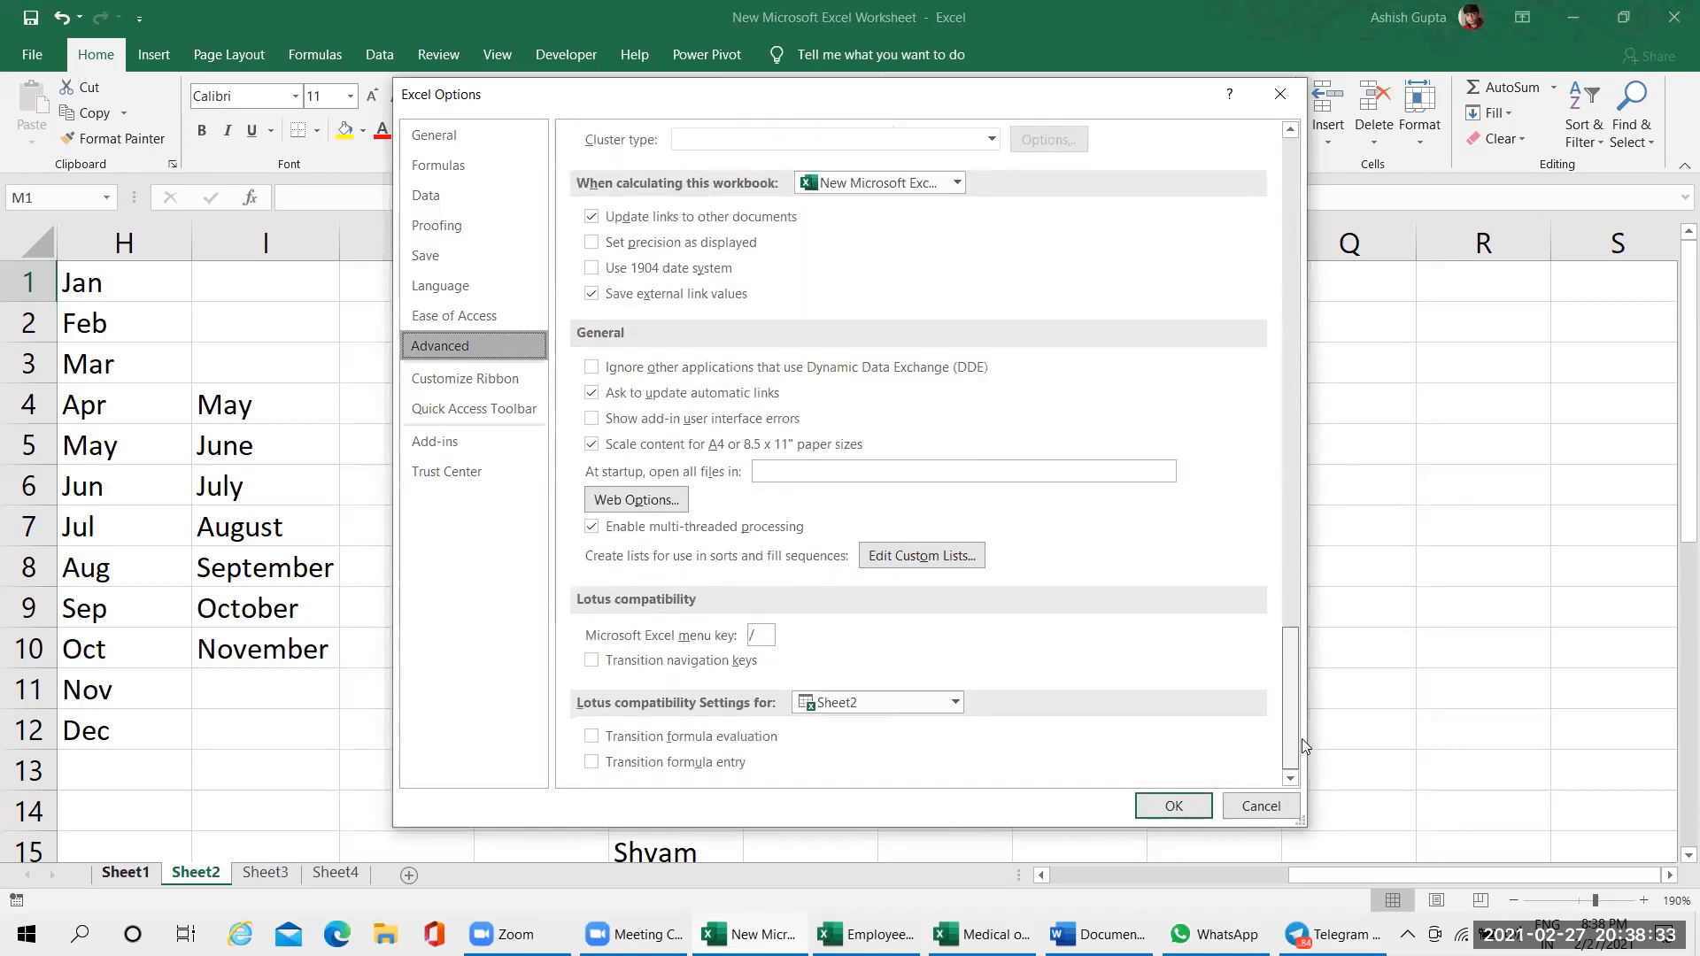
left_click(953, 563)
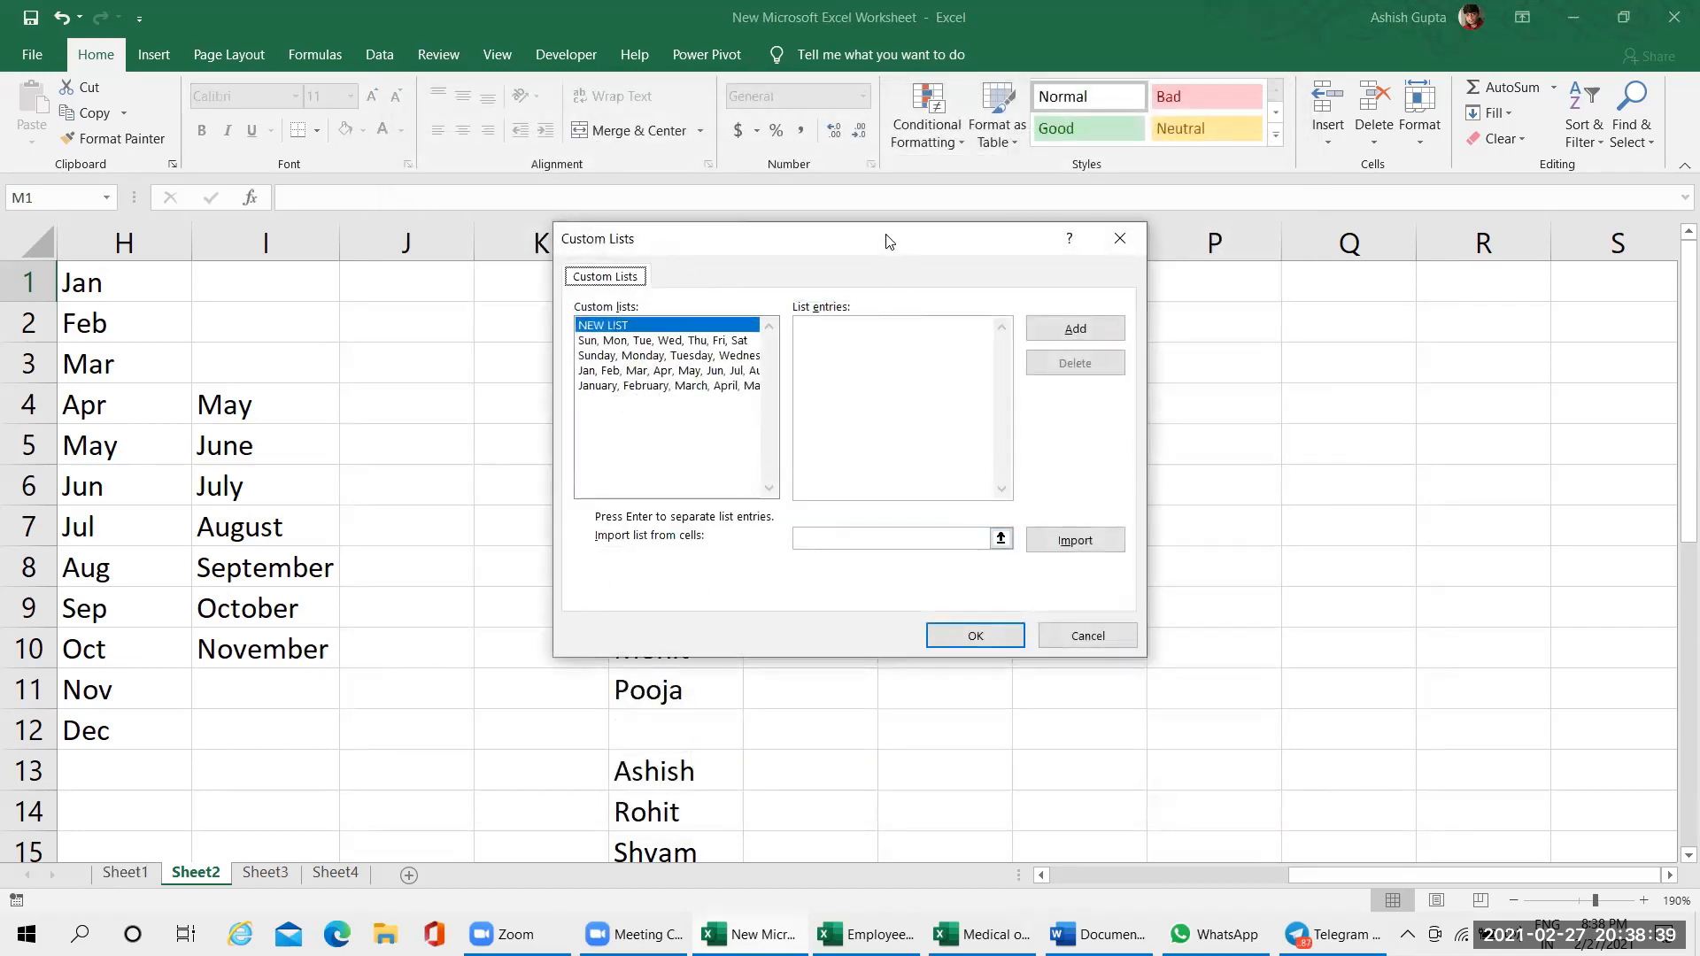
Examine the entries of the built-in short and full weekday and month lists
left_click_drag(889, 241, 661, 265)
left_click(373, 365)
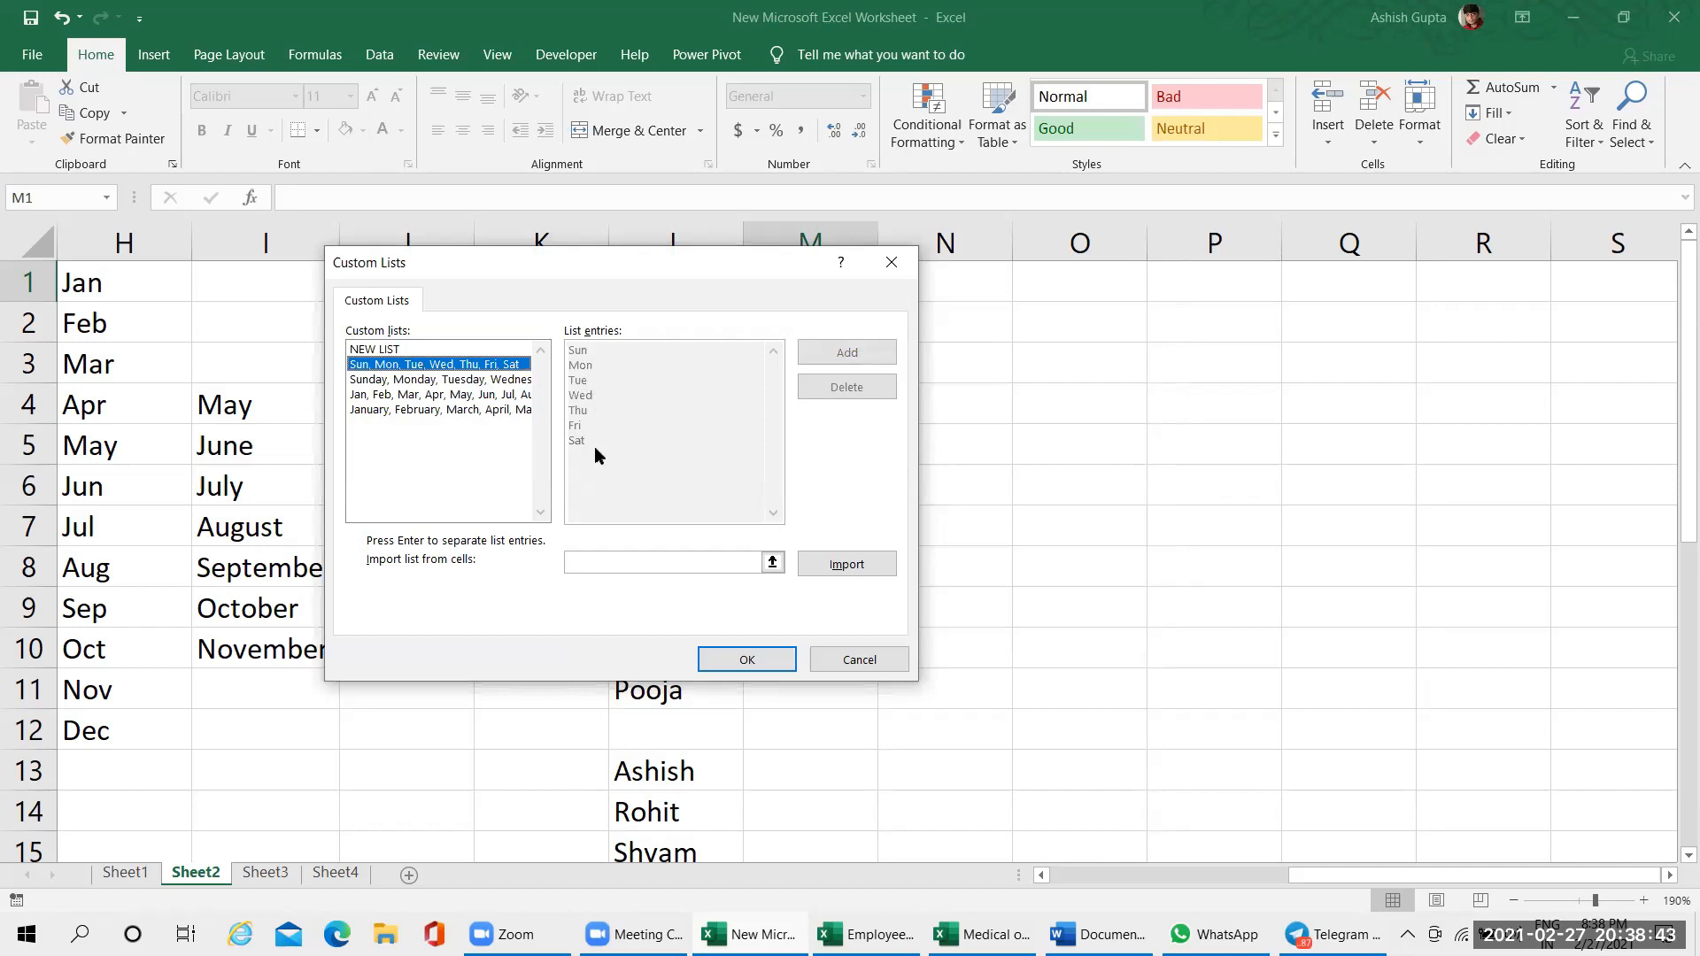
left_click(430, 380)
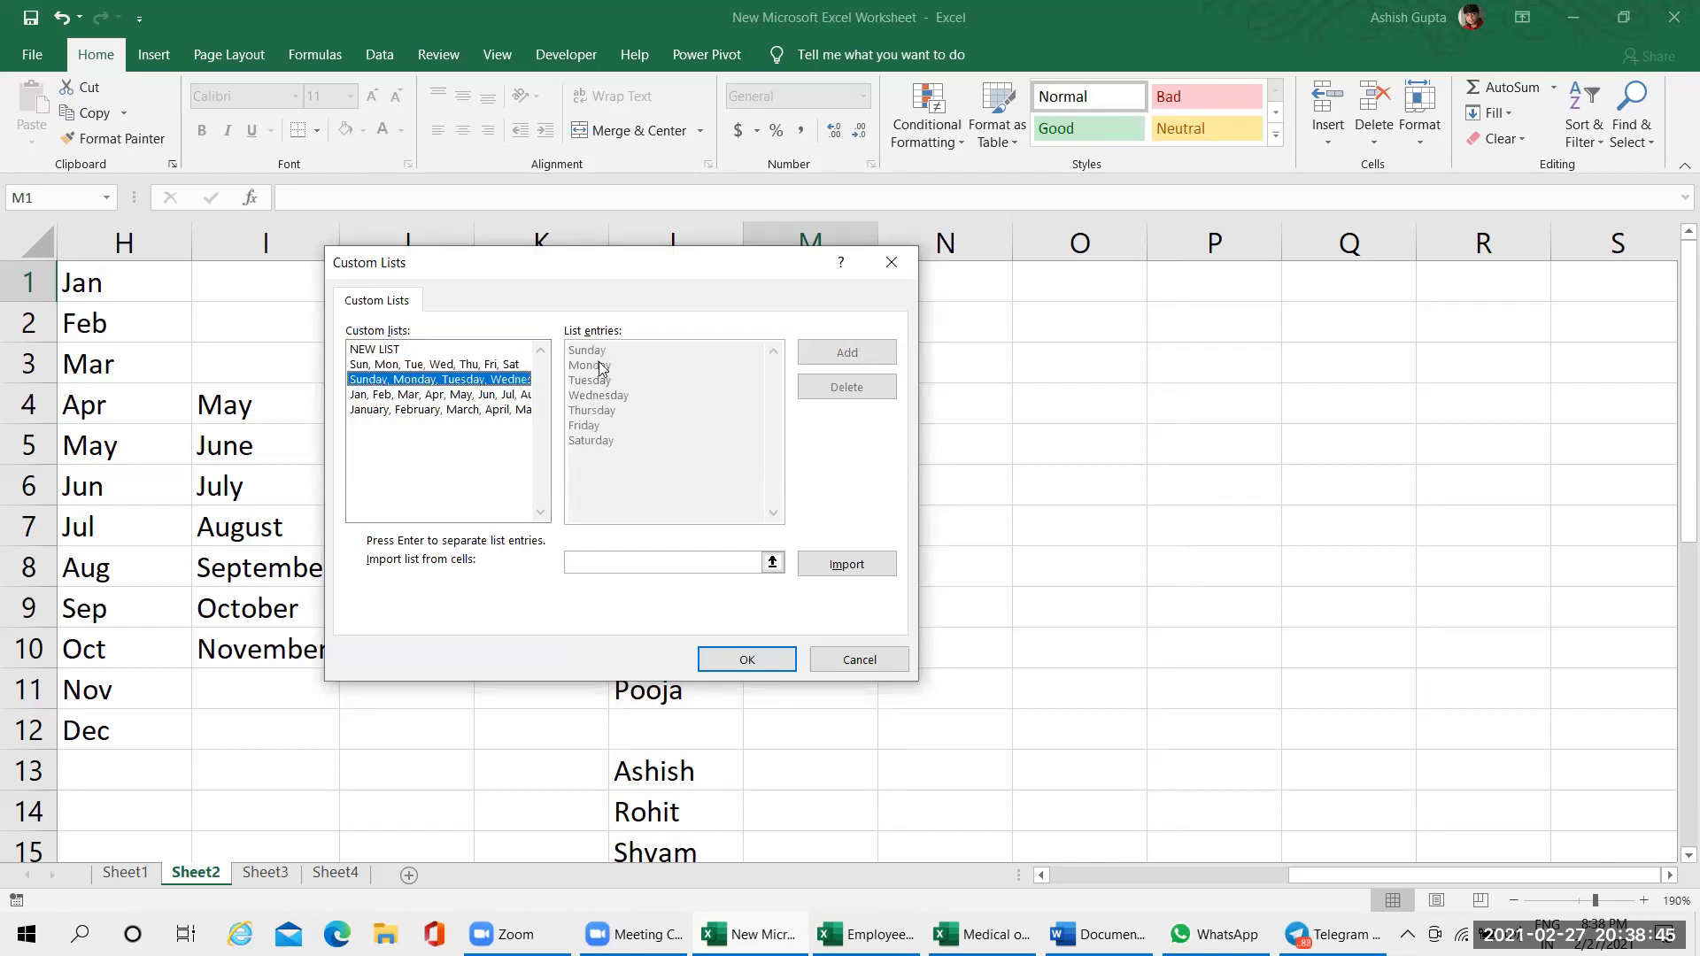
left_click(429, 410)
left_click(436, 394)
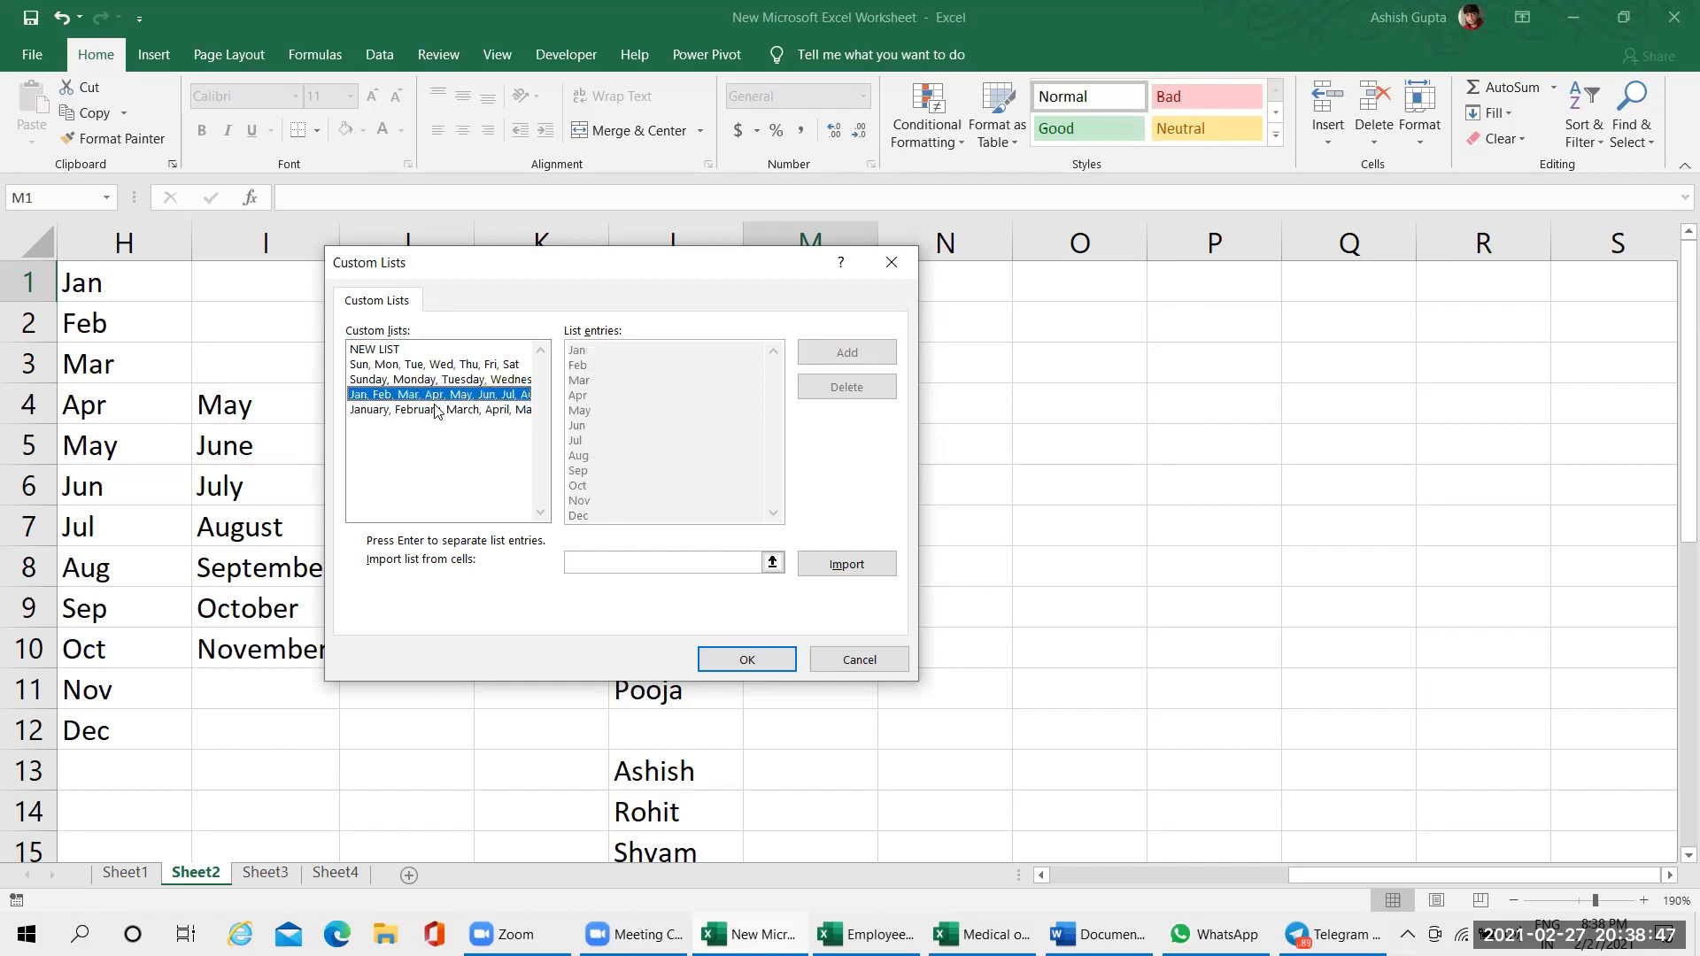
left_click(489, 412)
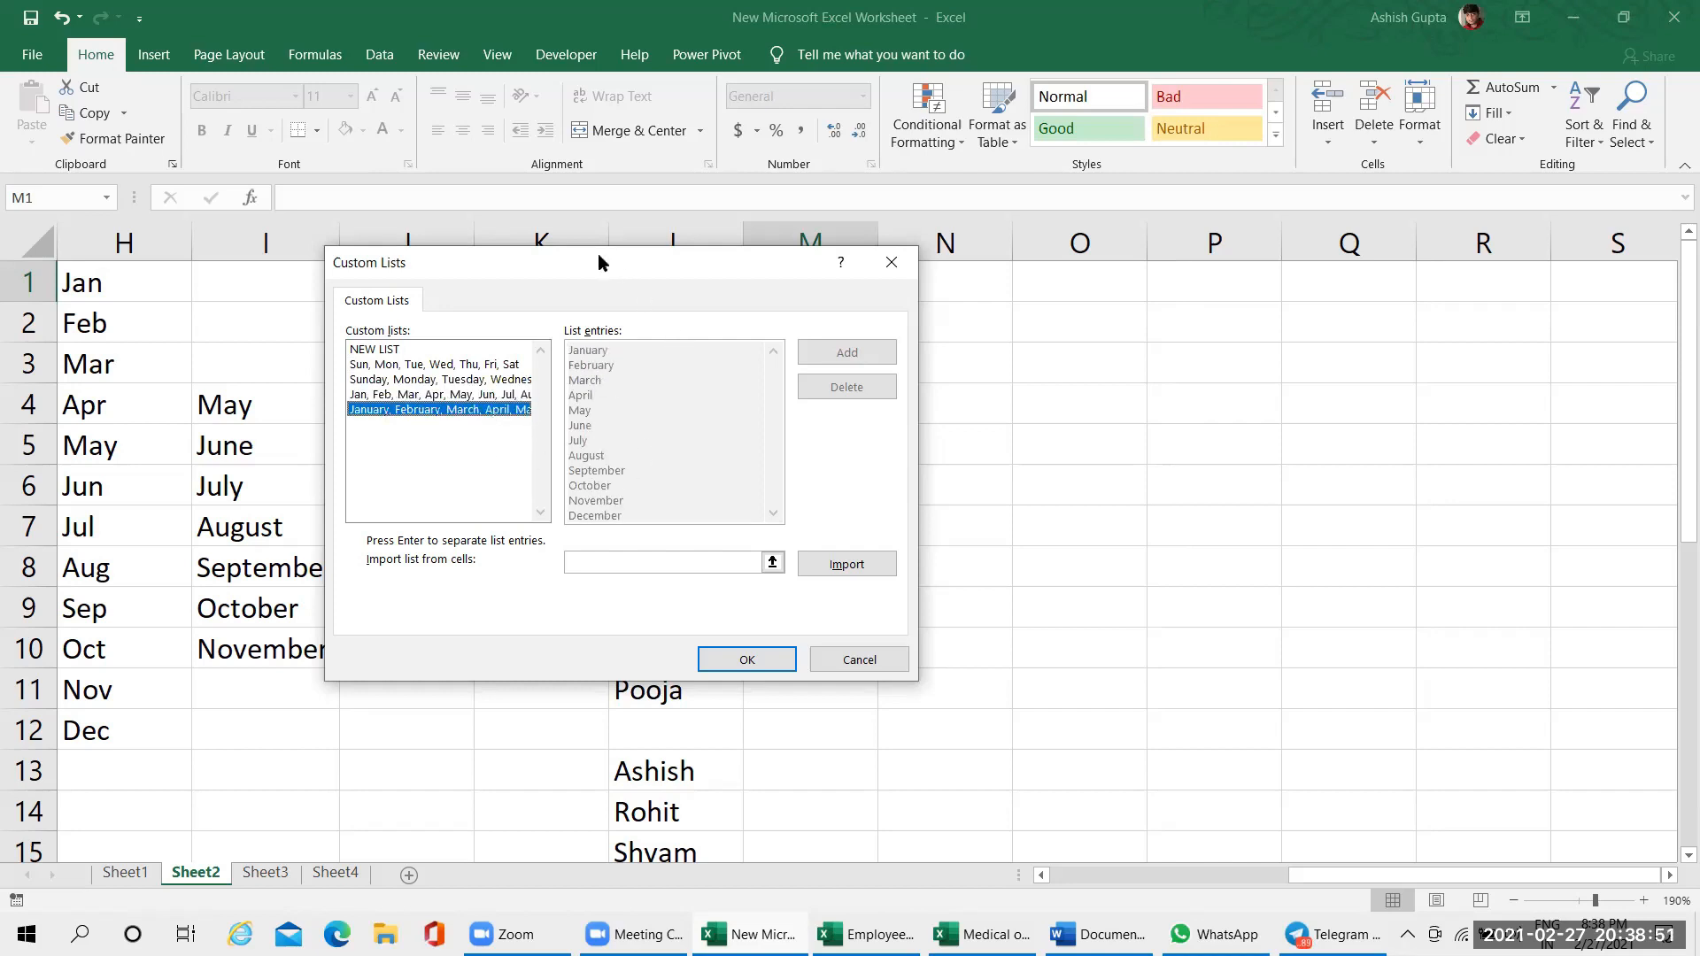
Import the names in cells L1:L5 as a new custom list and save the Excel options
left_click_drag(598, 253, 333, 118)
left_click(596, 439)
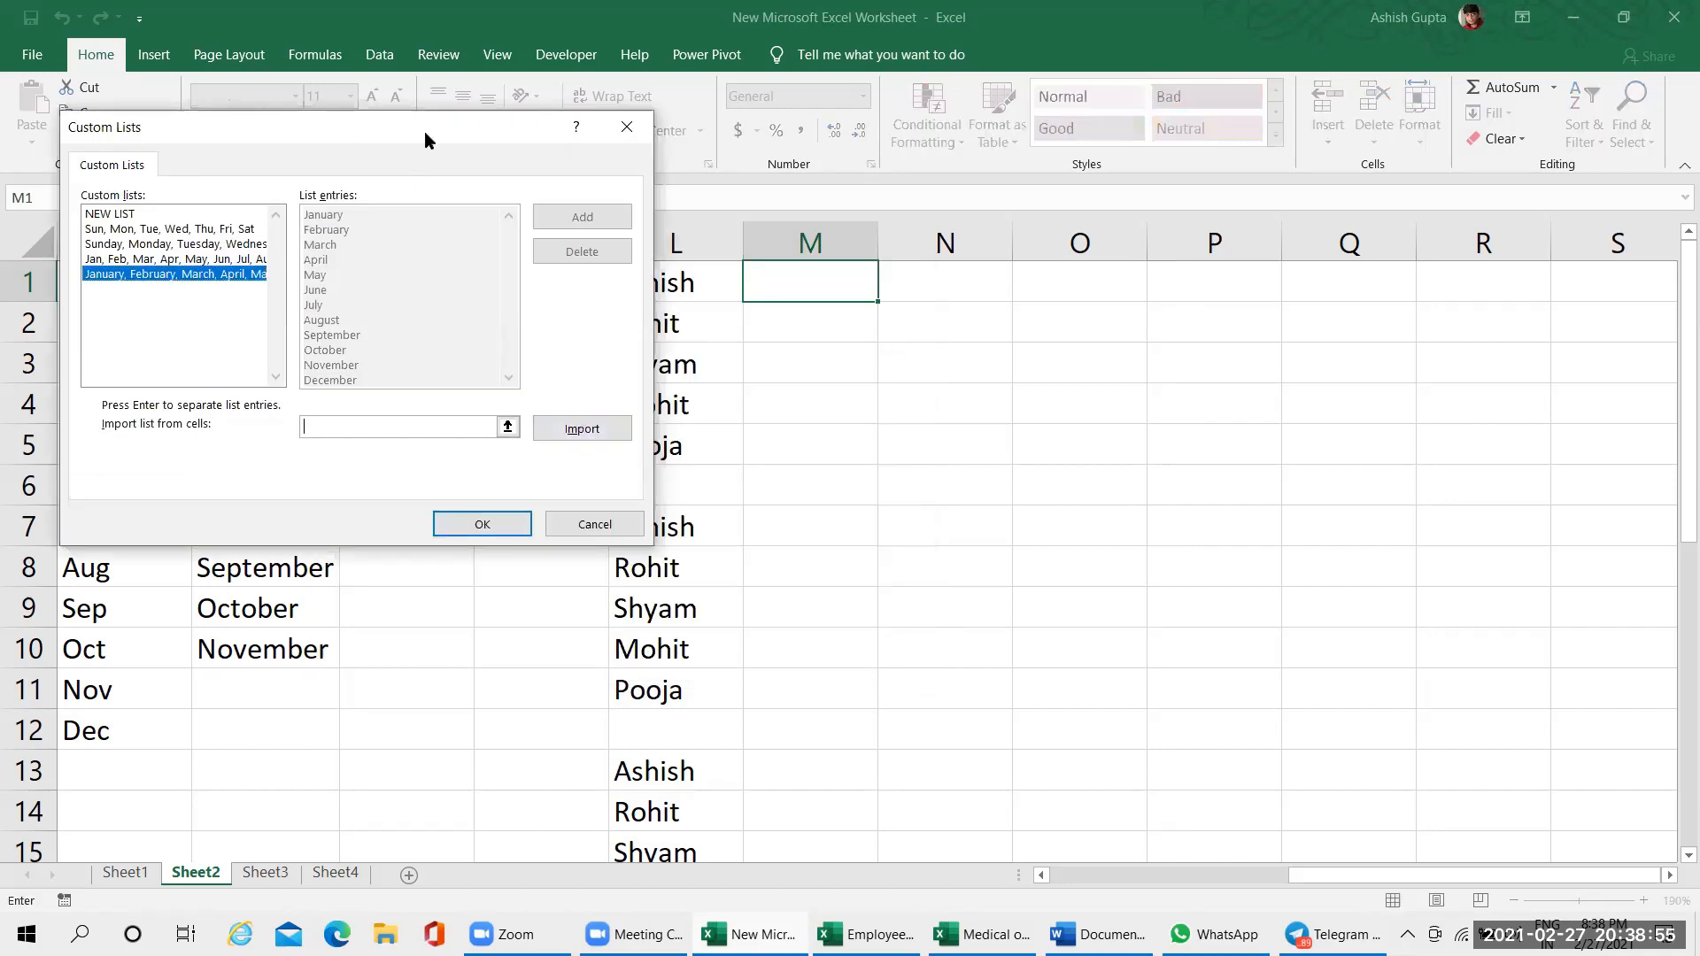
left_click_drag(424, 131, 1333, 117)
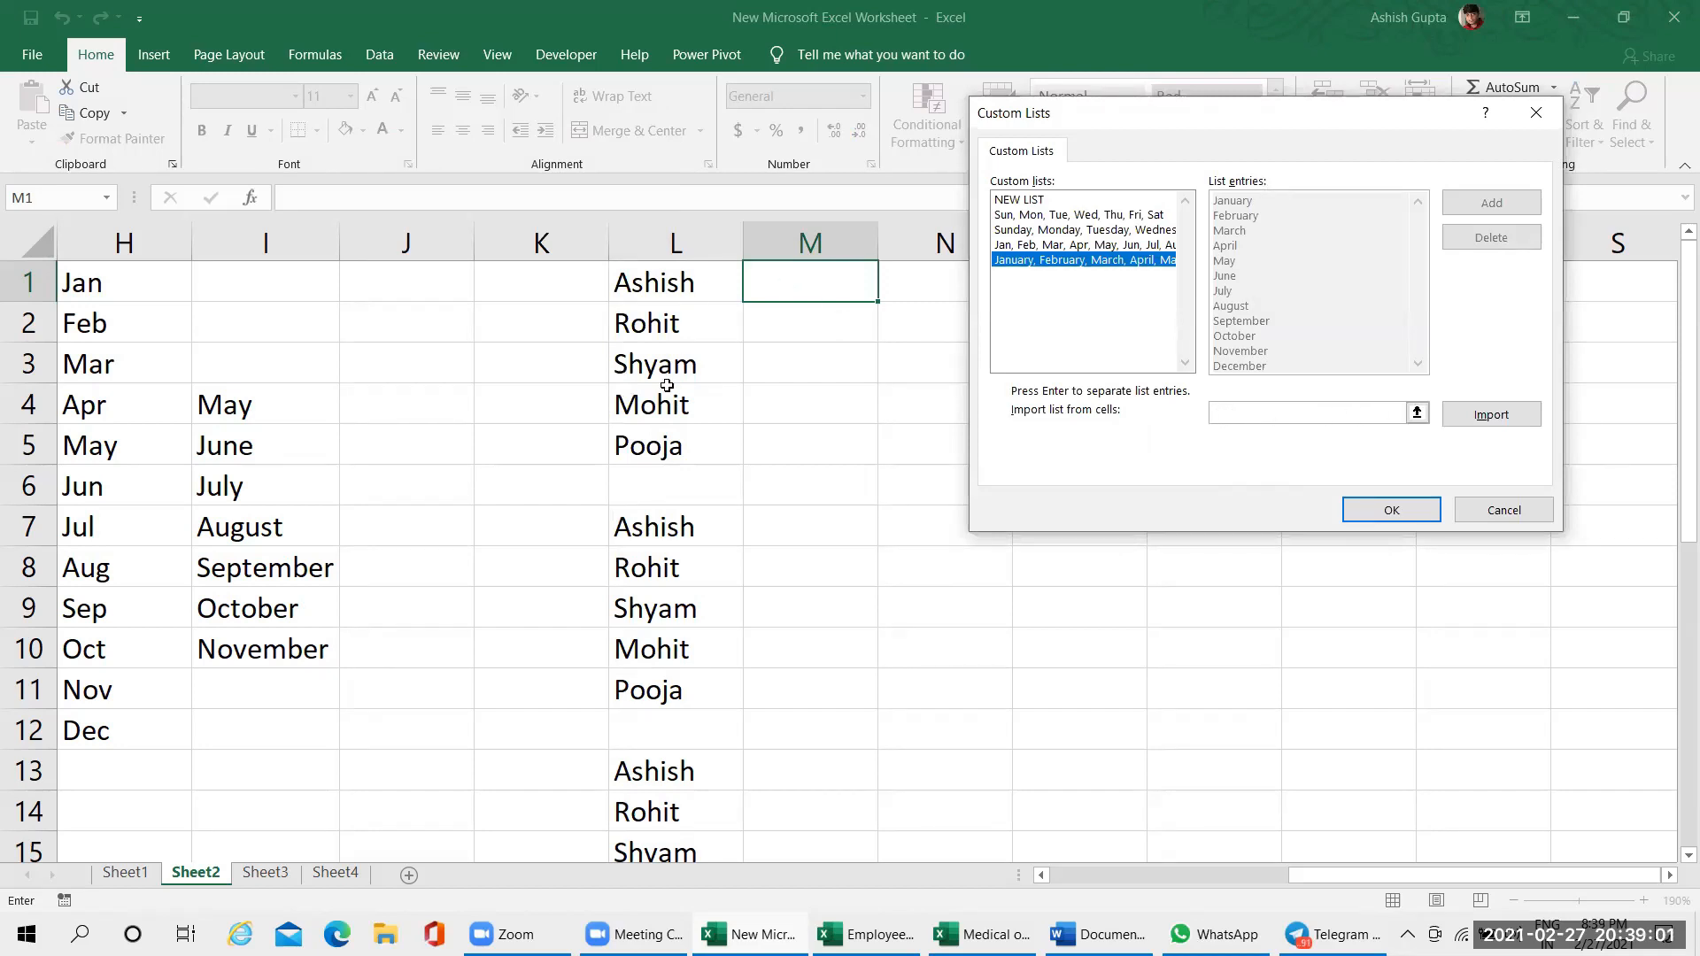
left_click(1323, 411)
left_click_drag(699, 295, 692, 434)
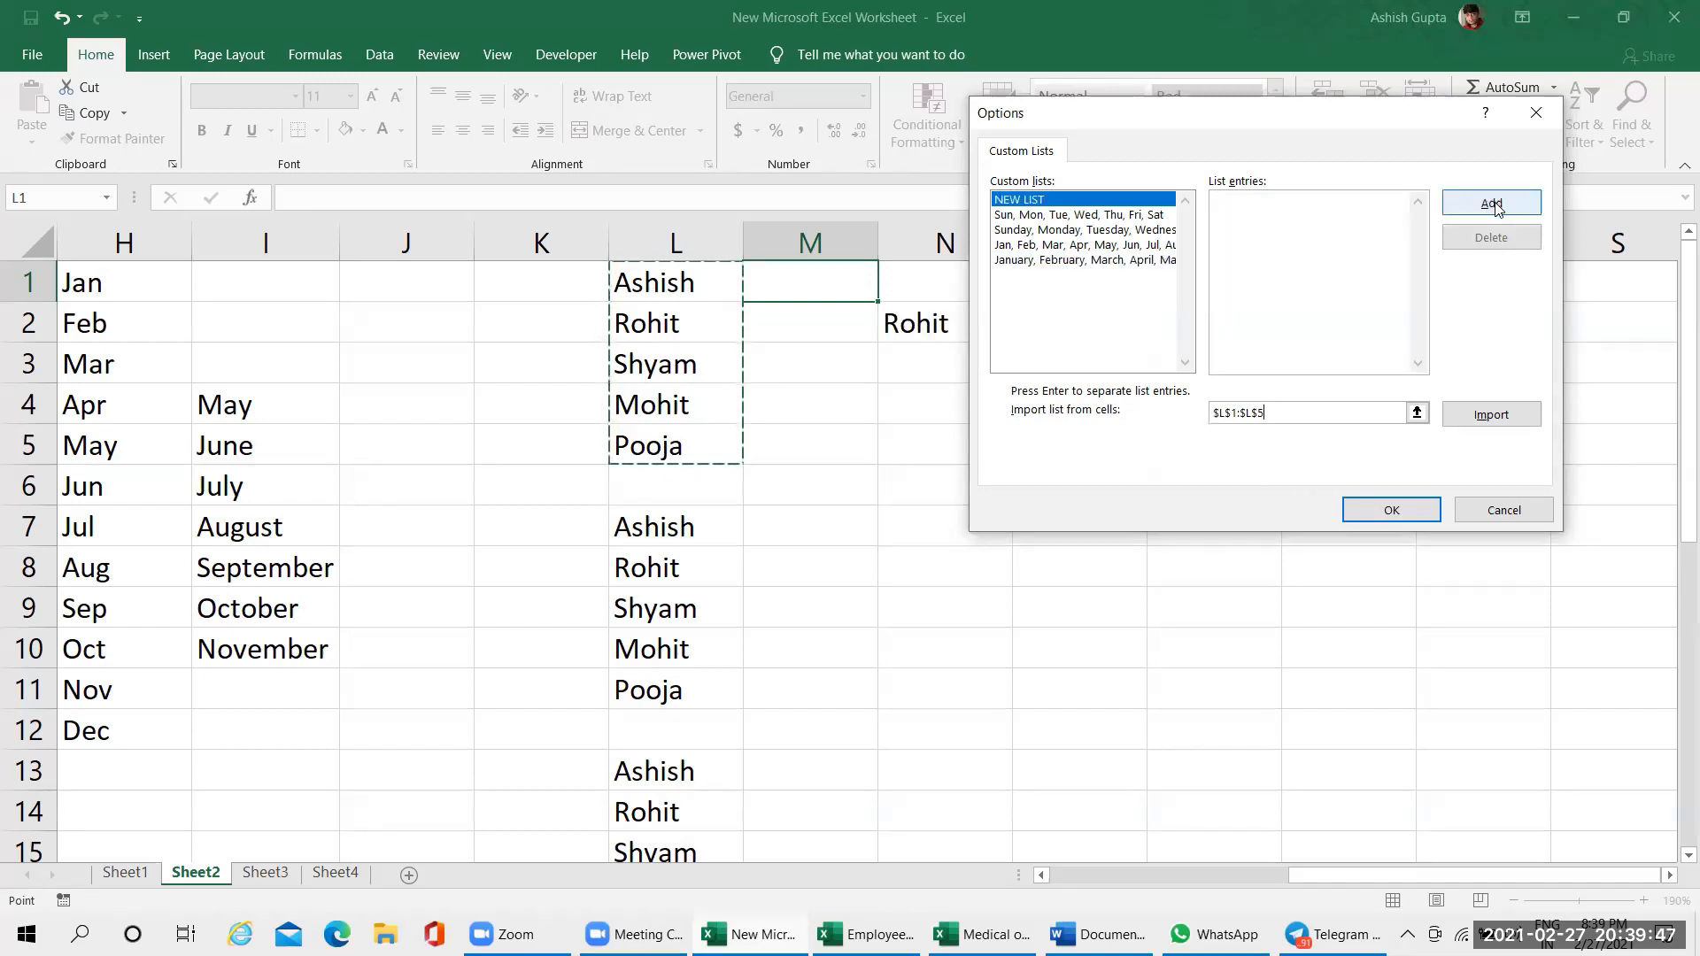
left_click(1493, 208)
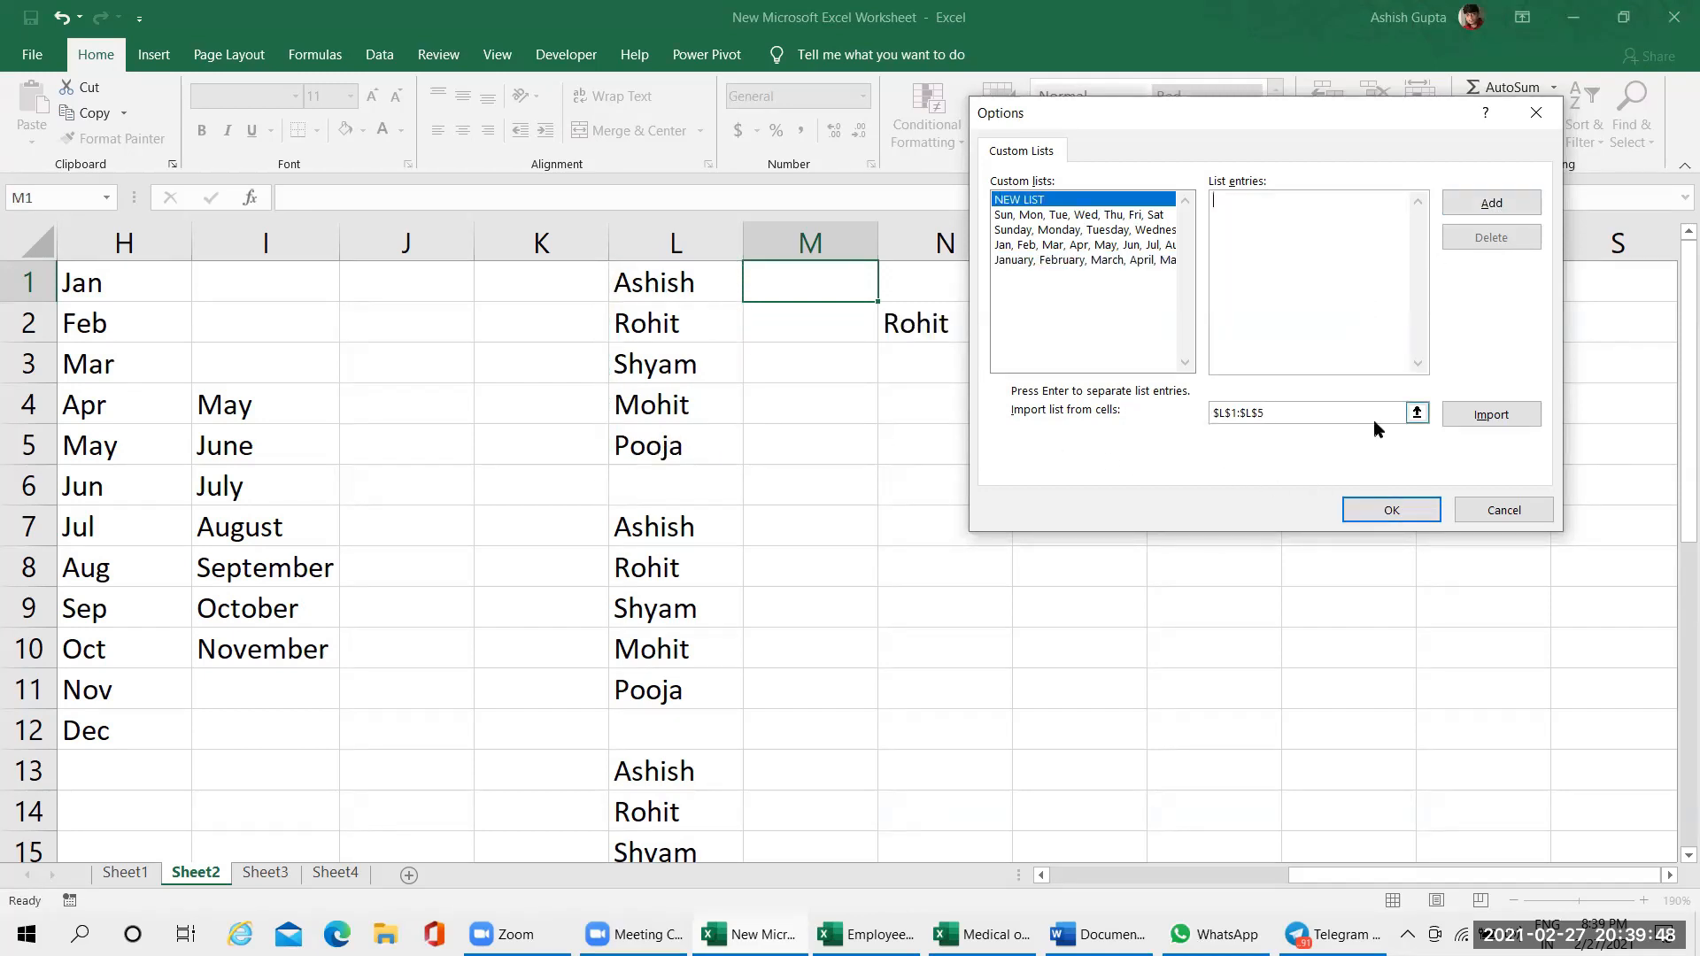
left_click(1488, 416)
left_click_drag(1262, 129, 726, 169)
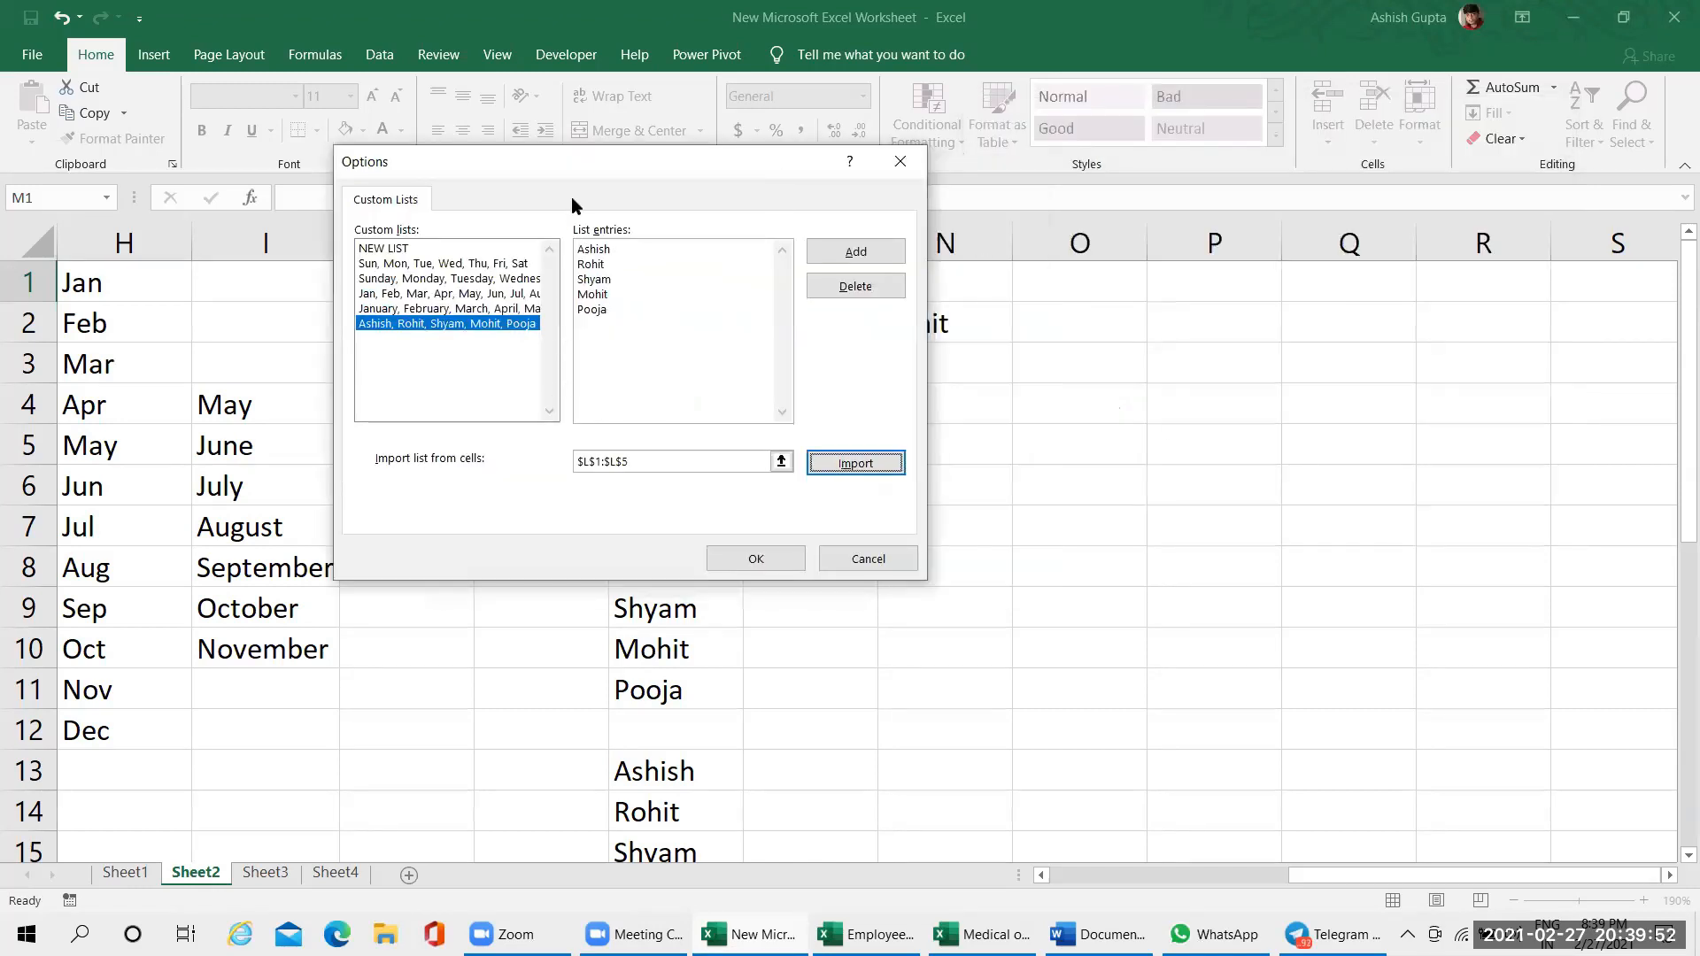
left_click_drag(600, 178, 1230, 181)
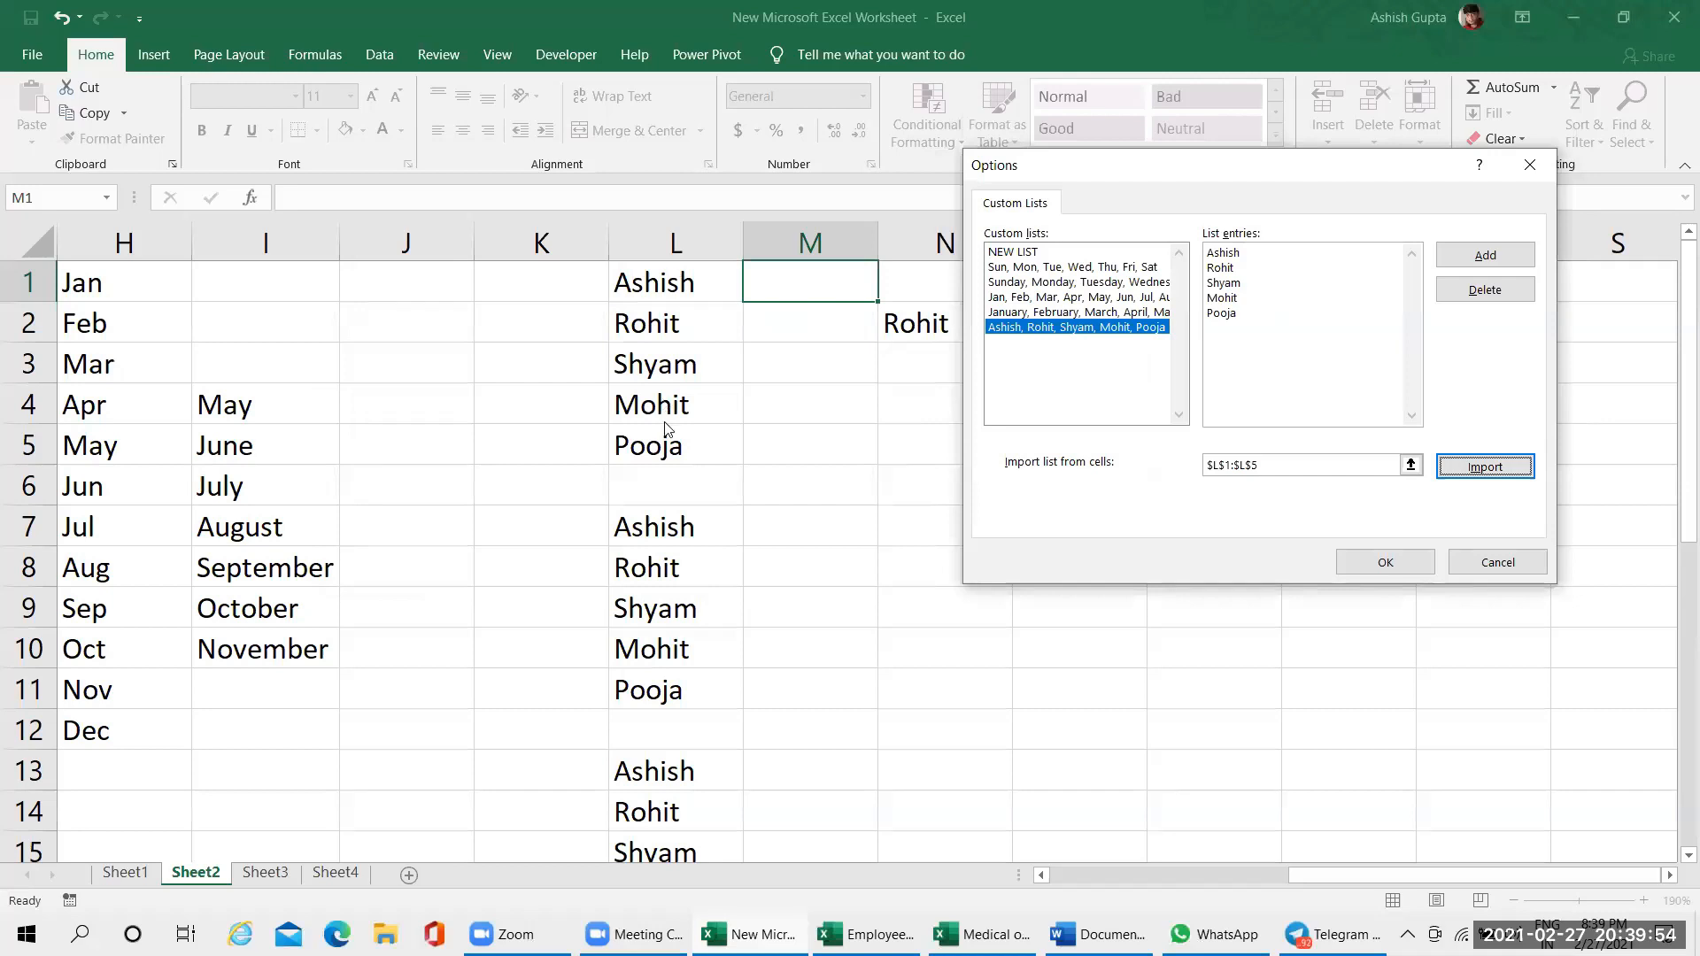
left_click(1318, 471)
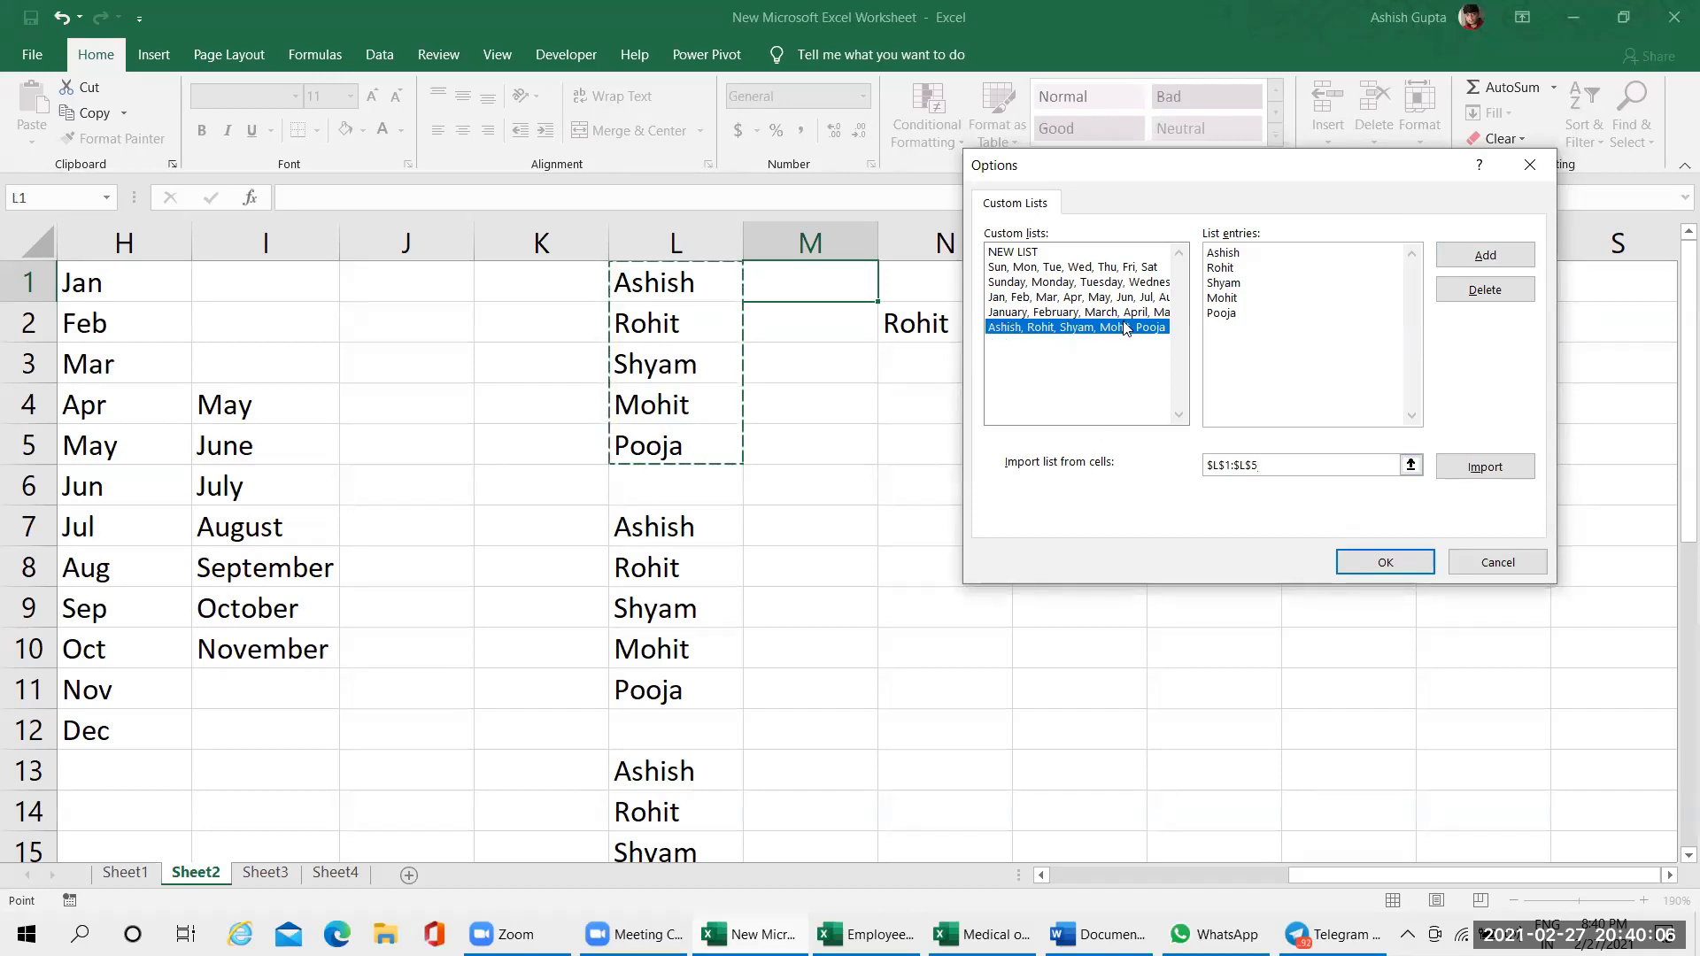
left_click(1355, 558)
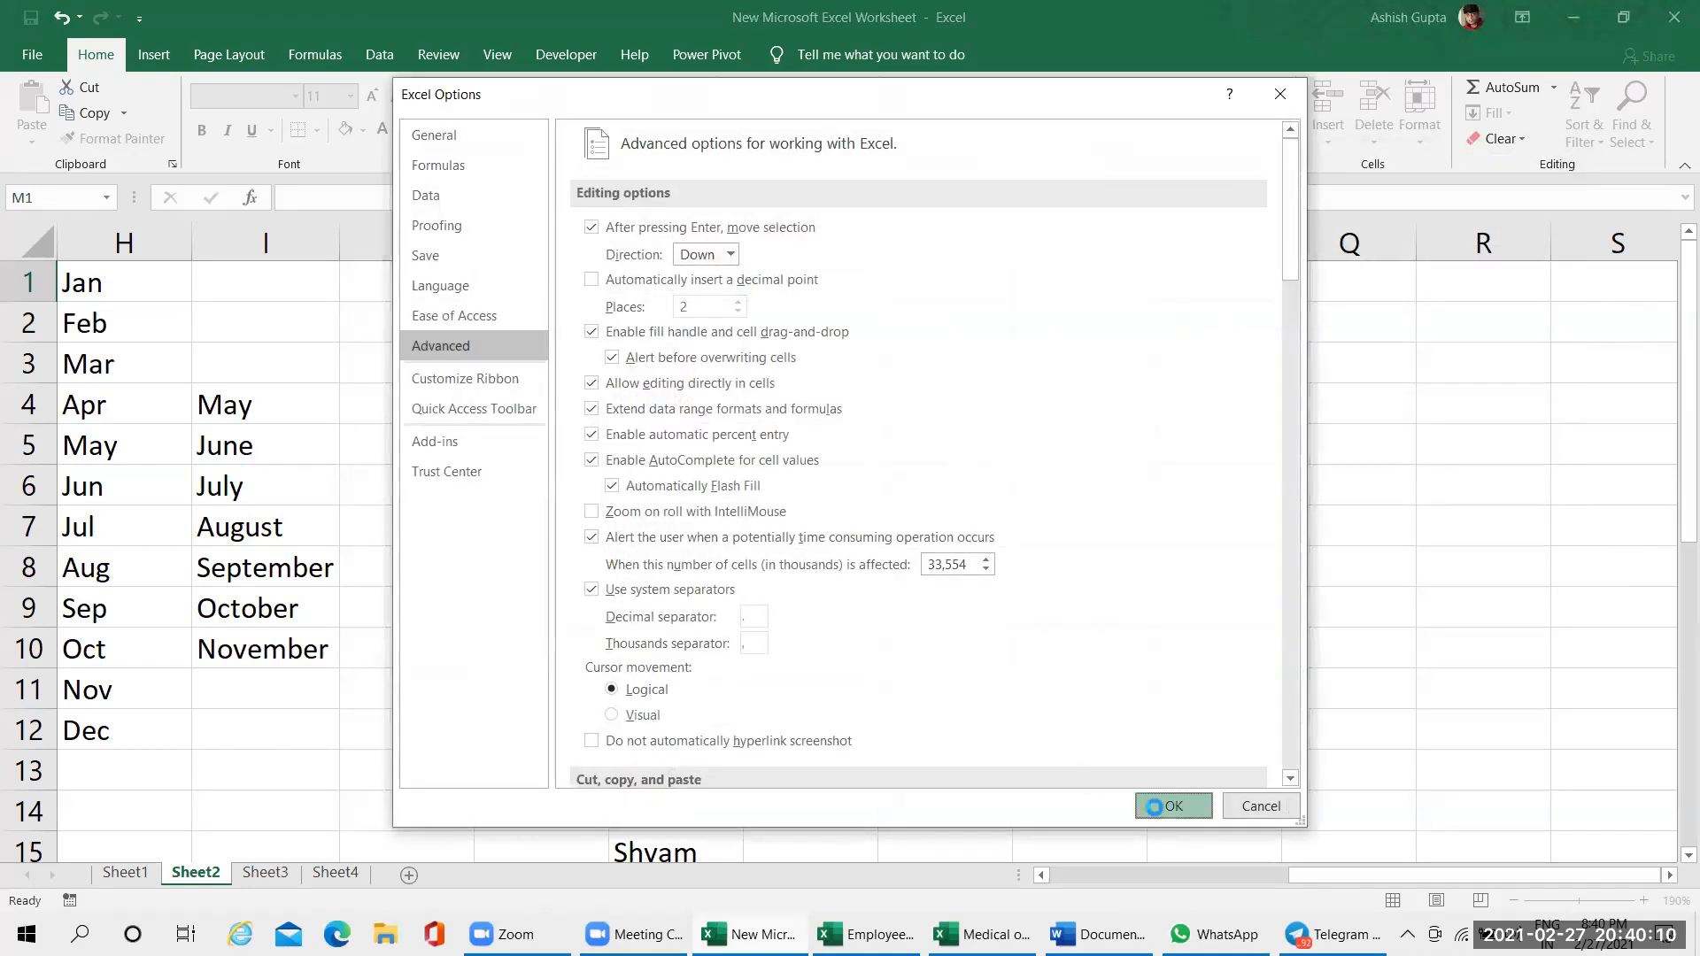
left_click(1169, 797)
On Sheet4, enter the first name of the custom list in cell M3 and autofill the list down to M16
left_click(336, 873)
left_click(914, 293)
type("Ashish")
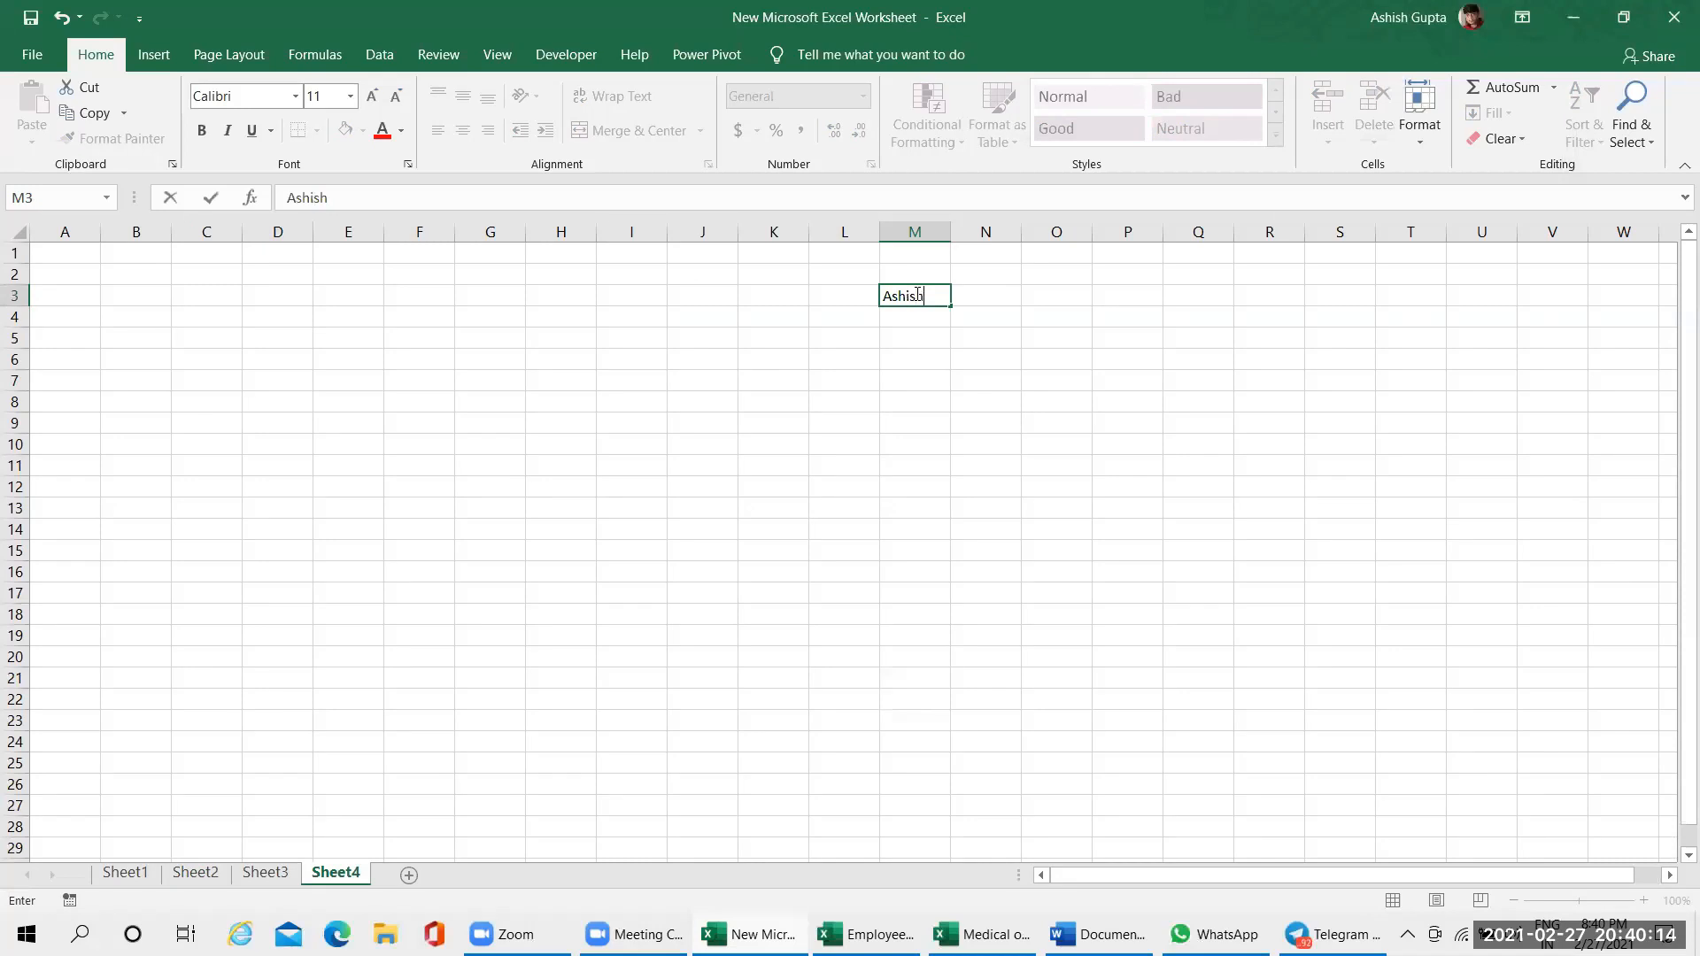
key("Return")
left_click(915, 293)
left_click_drag(955, 307, 907, 580)
scroll(1021, 552, "up", 5, "ctrl")
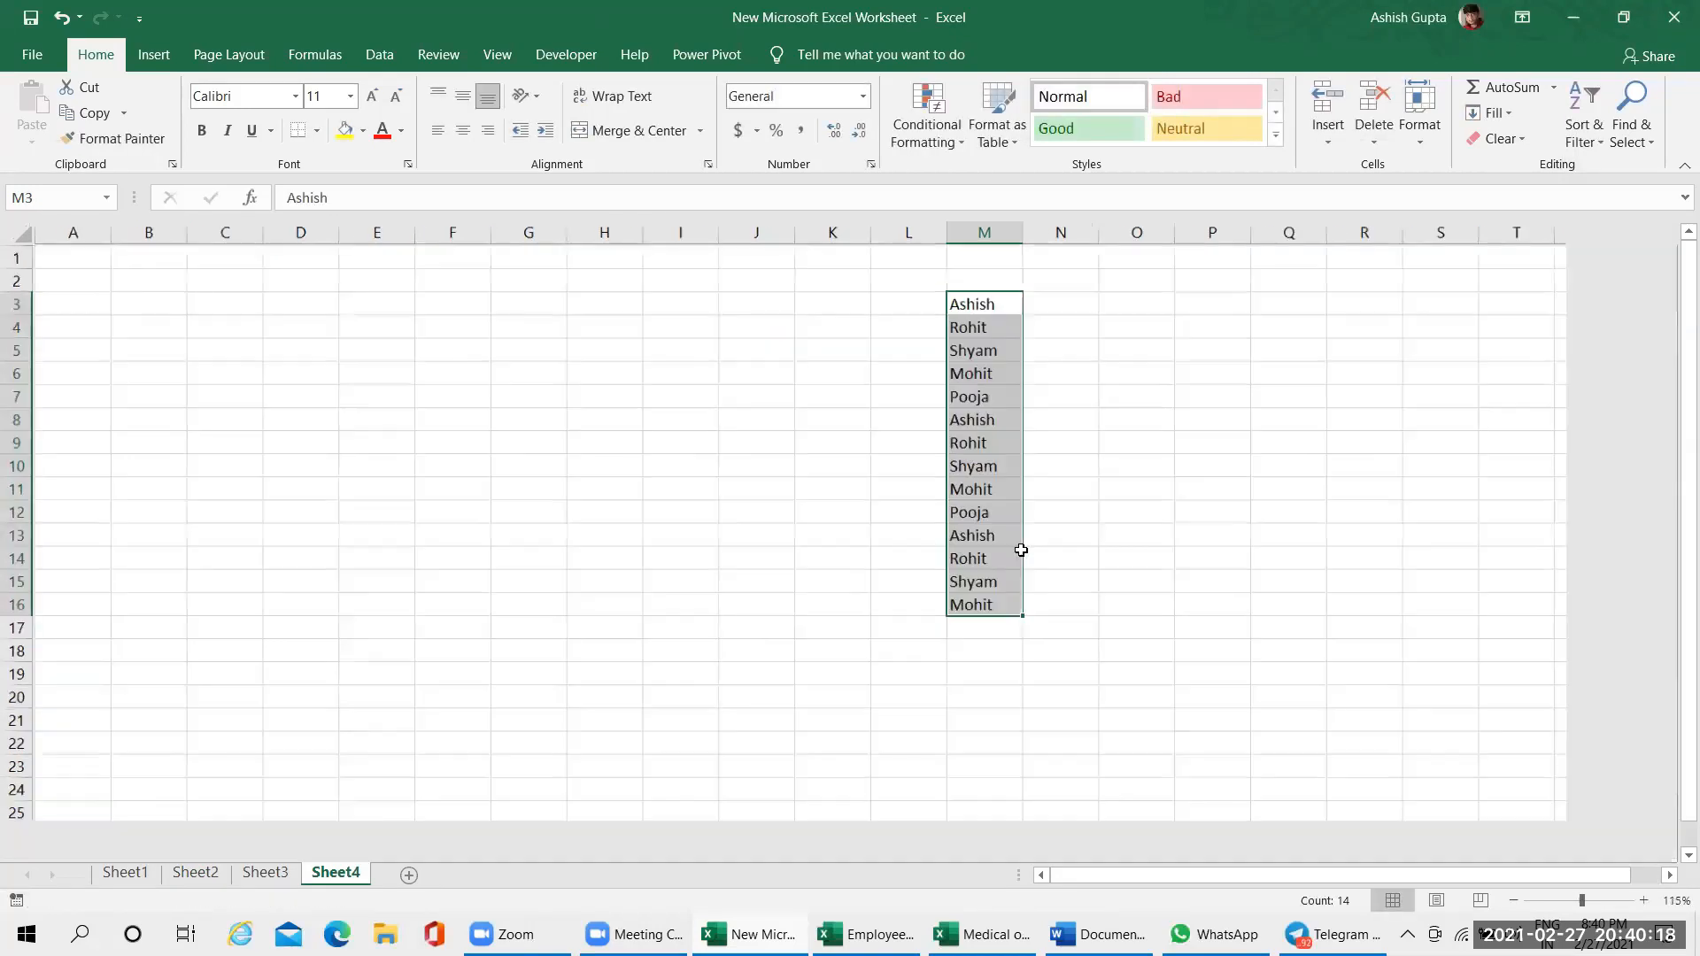
scroll(1449, 827, "right", 1)
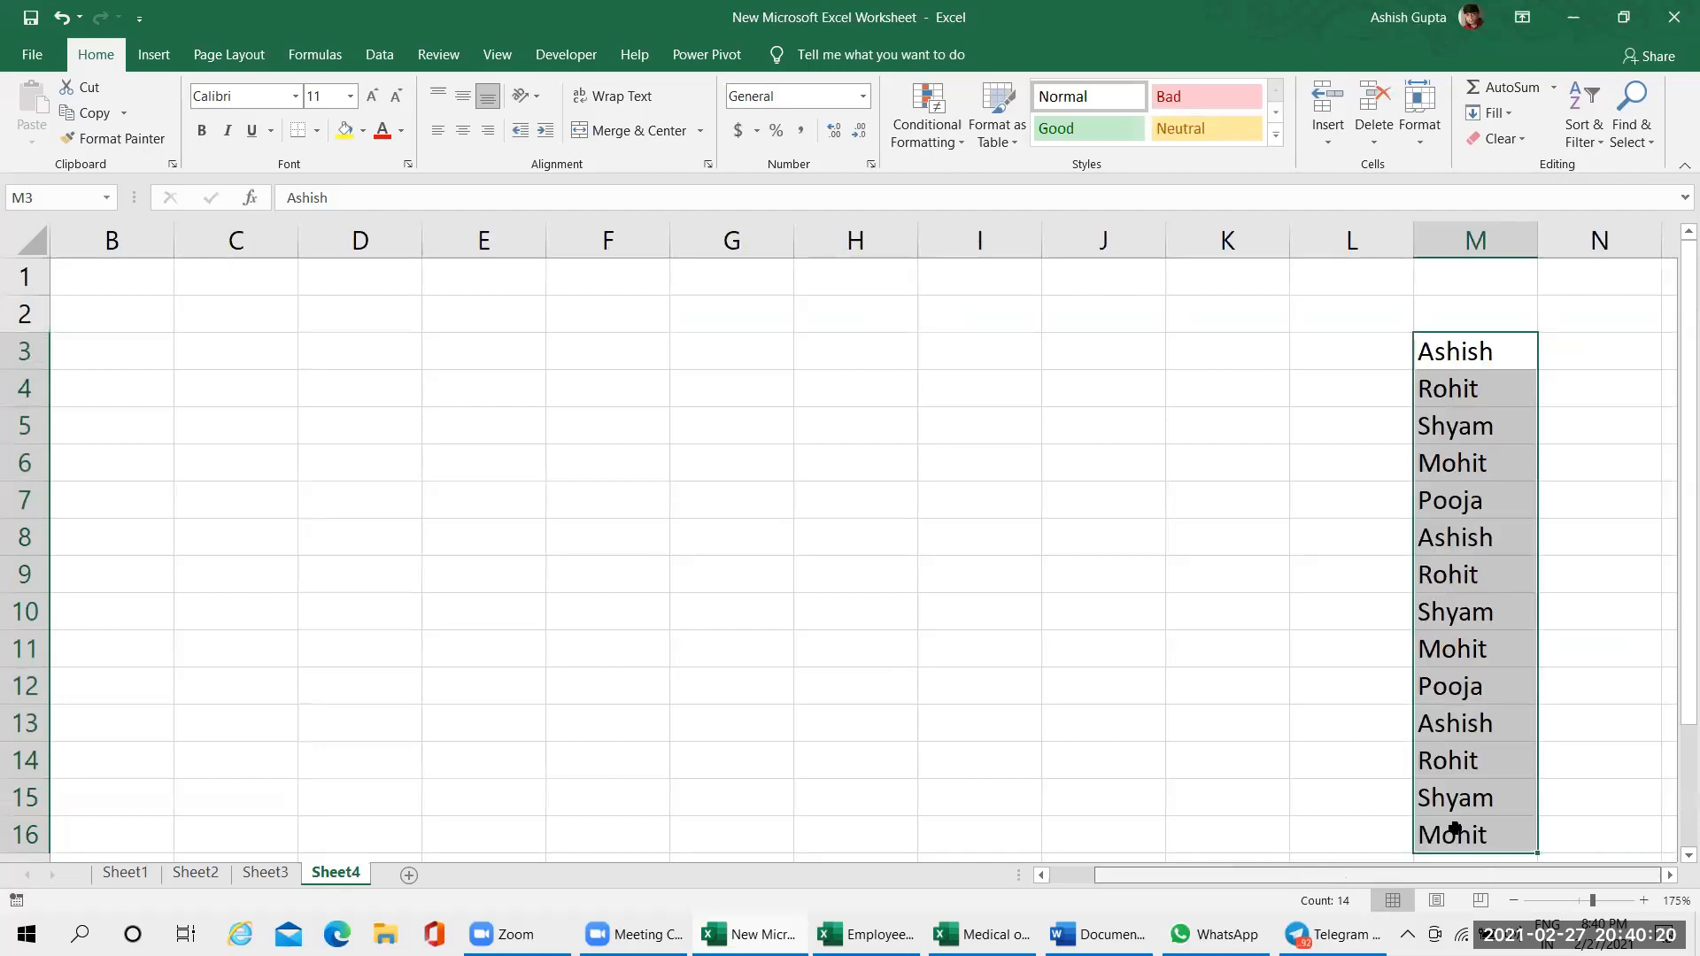
scroll(1449, 797, "down", 1)
scroll(1448, 690, "up", 1)
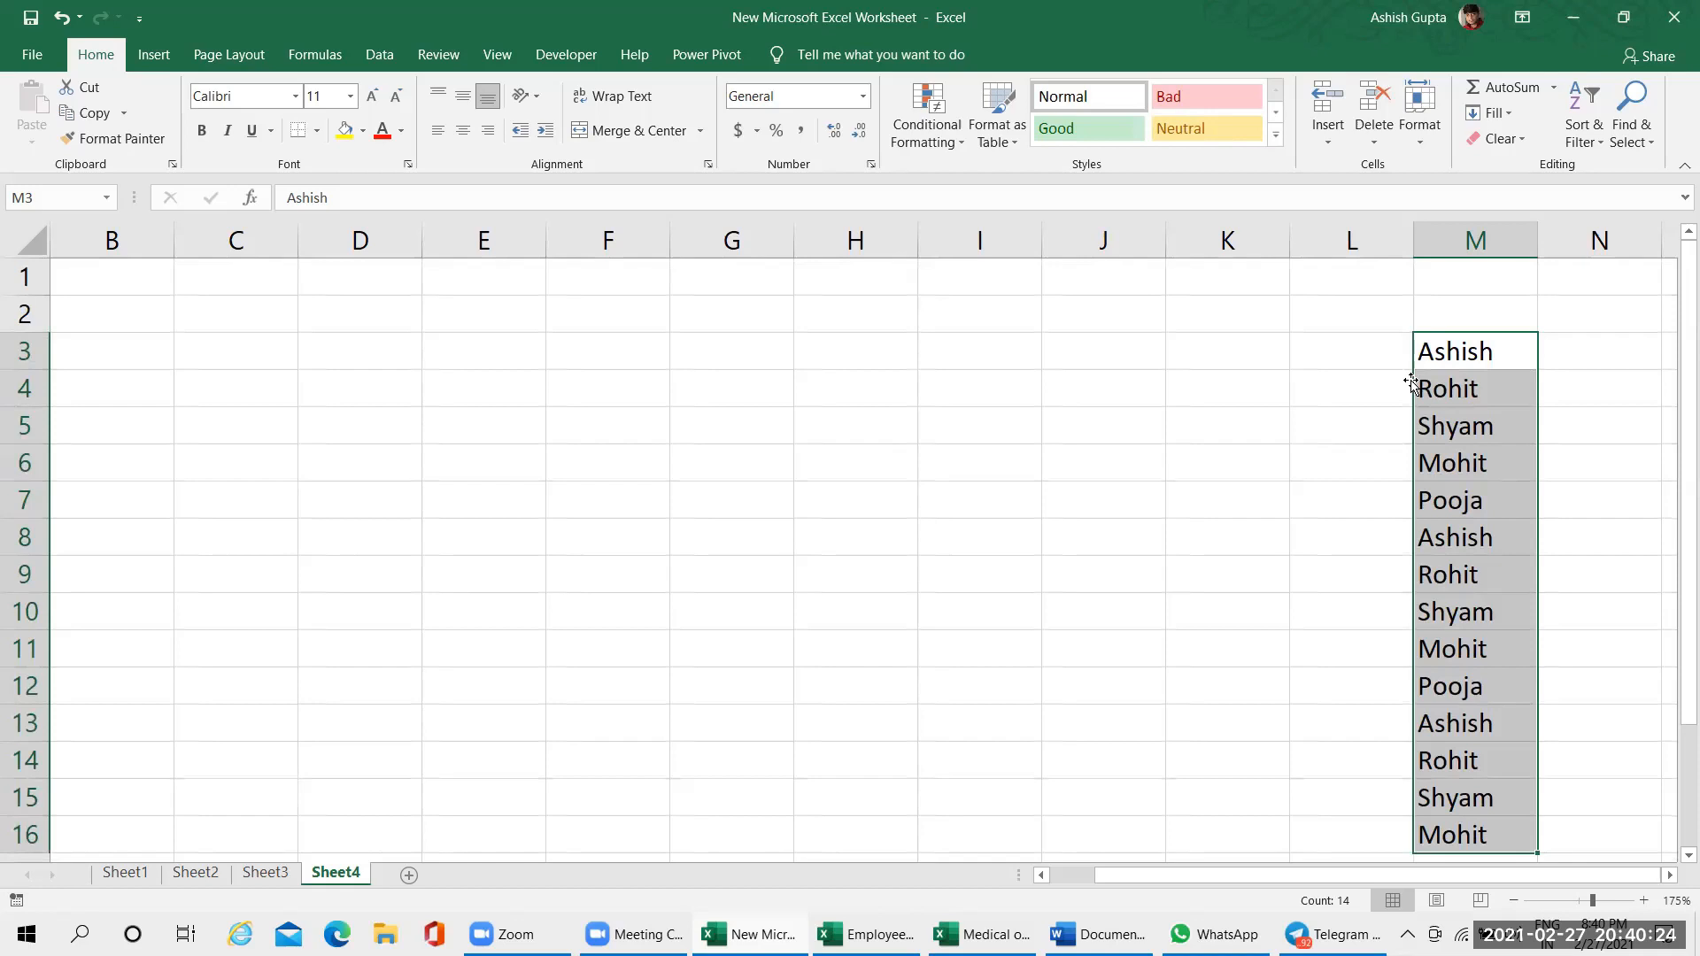
Switch back to Sheet2 with the original name lists
left_click(263, 299)
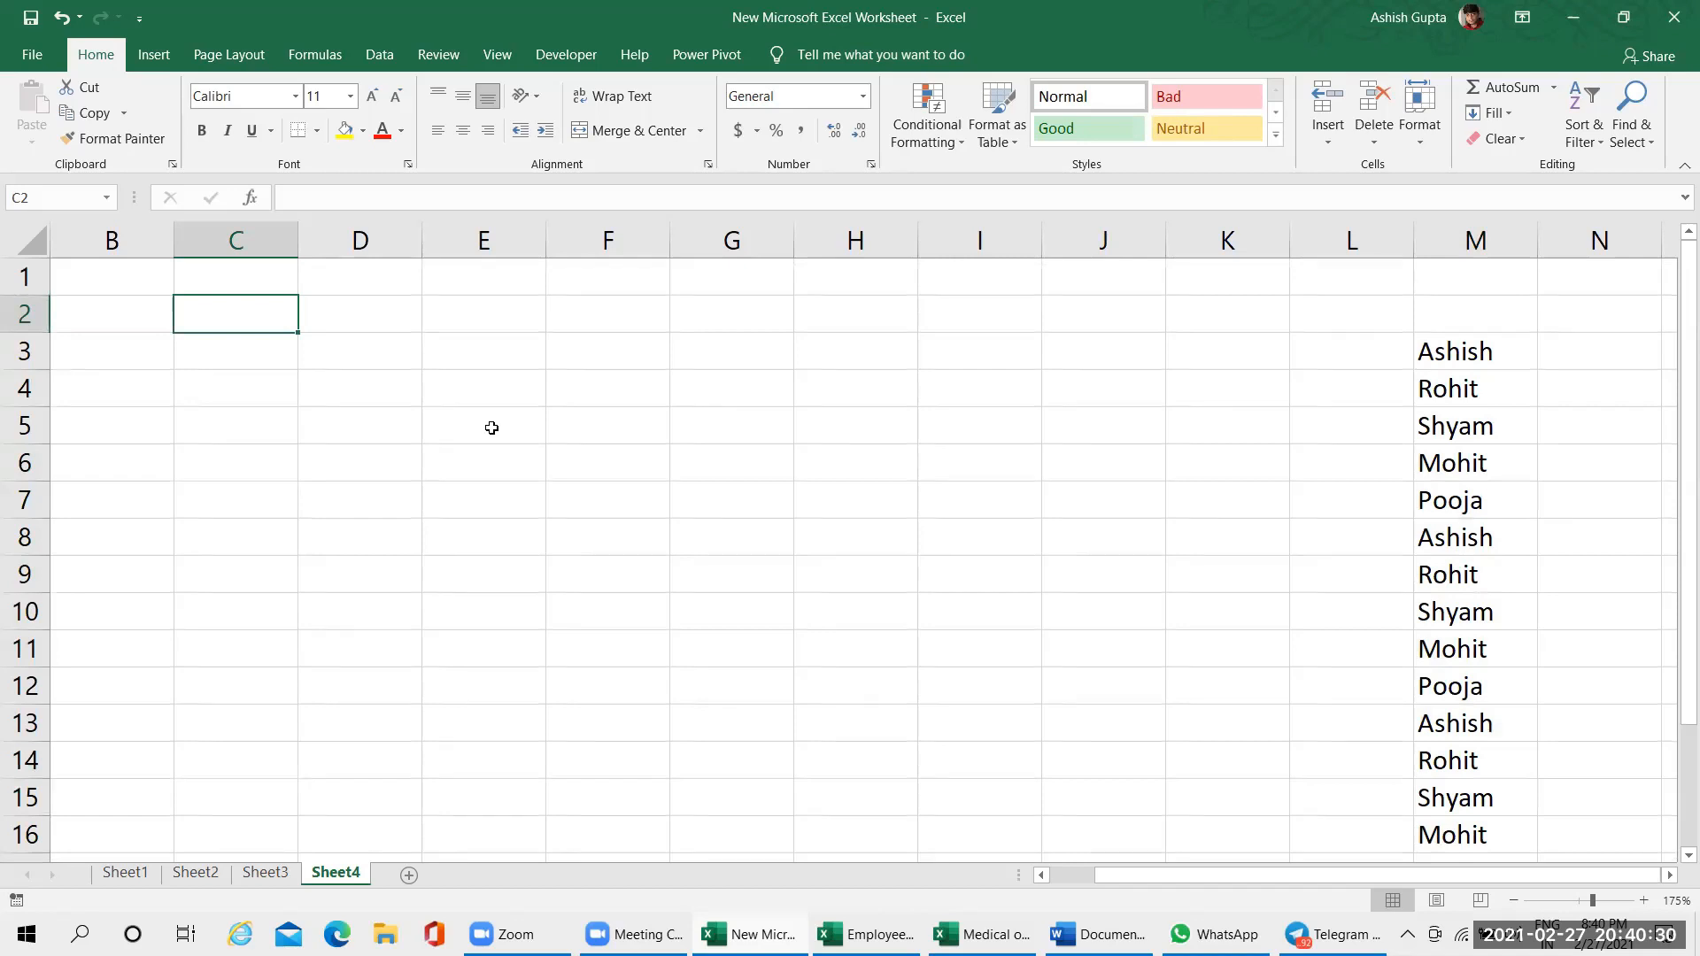
left_click(178, 882)
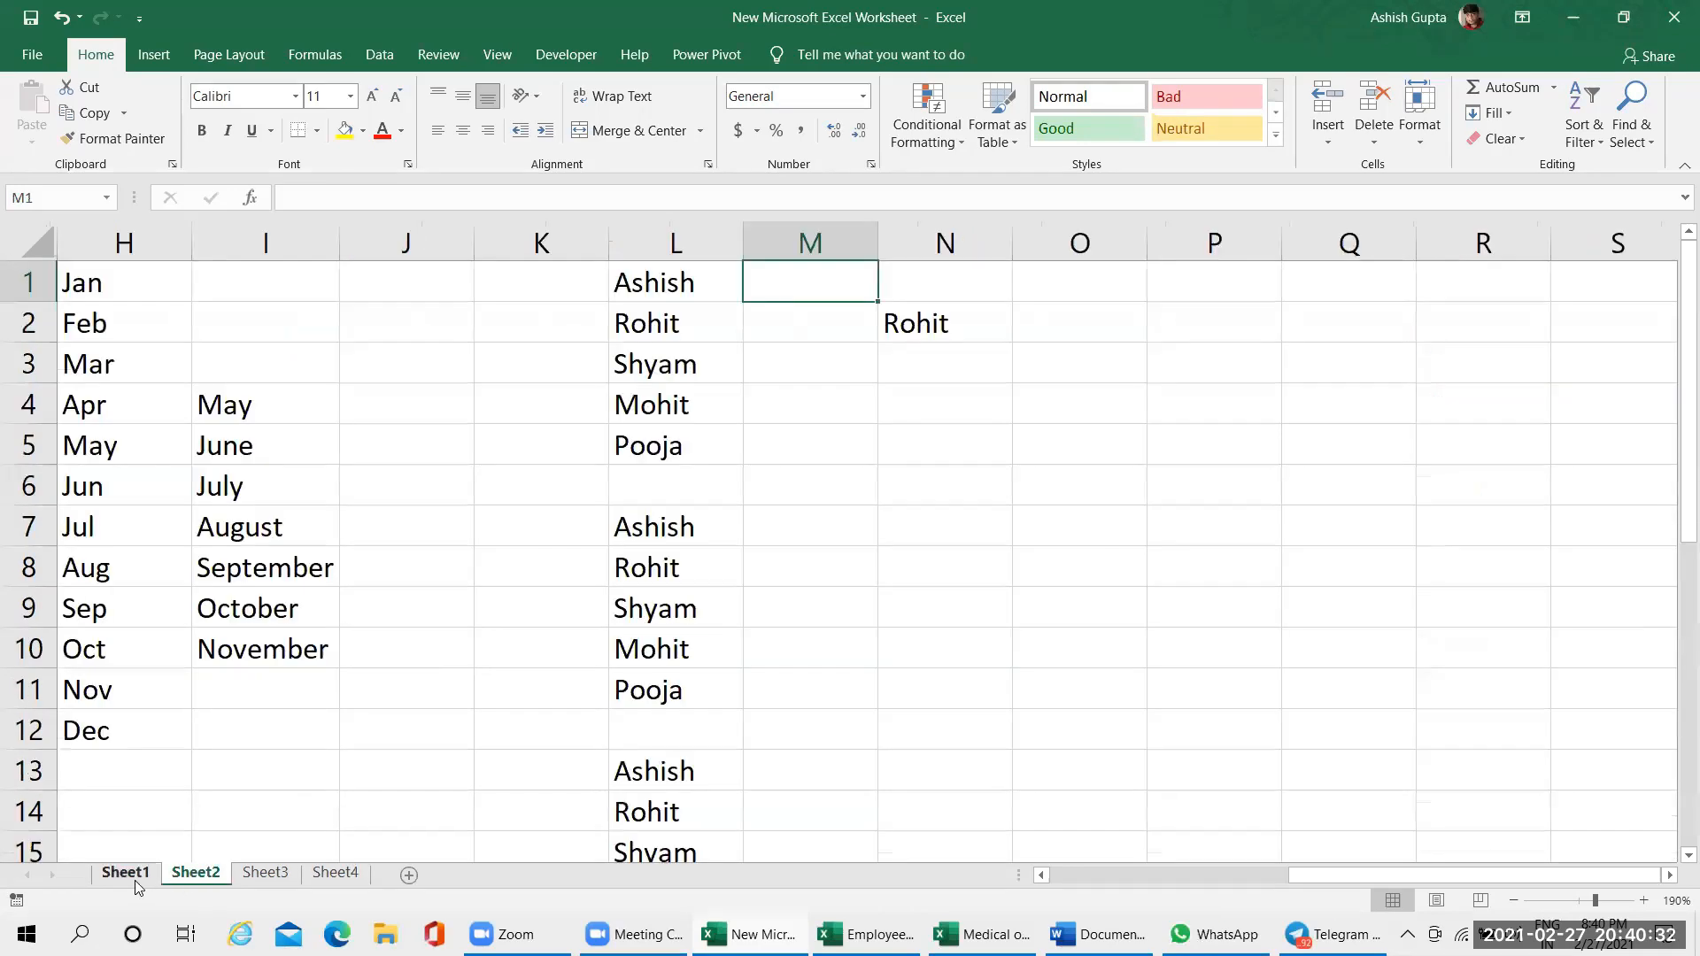
left_click(135, 880)
left_click(197, 876)
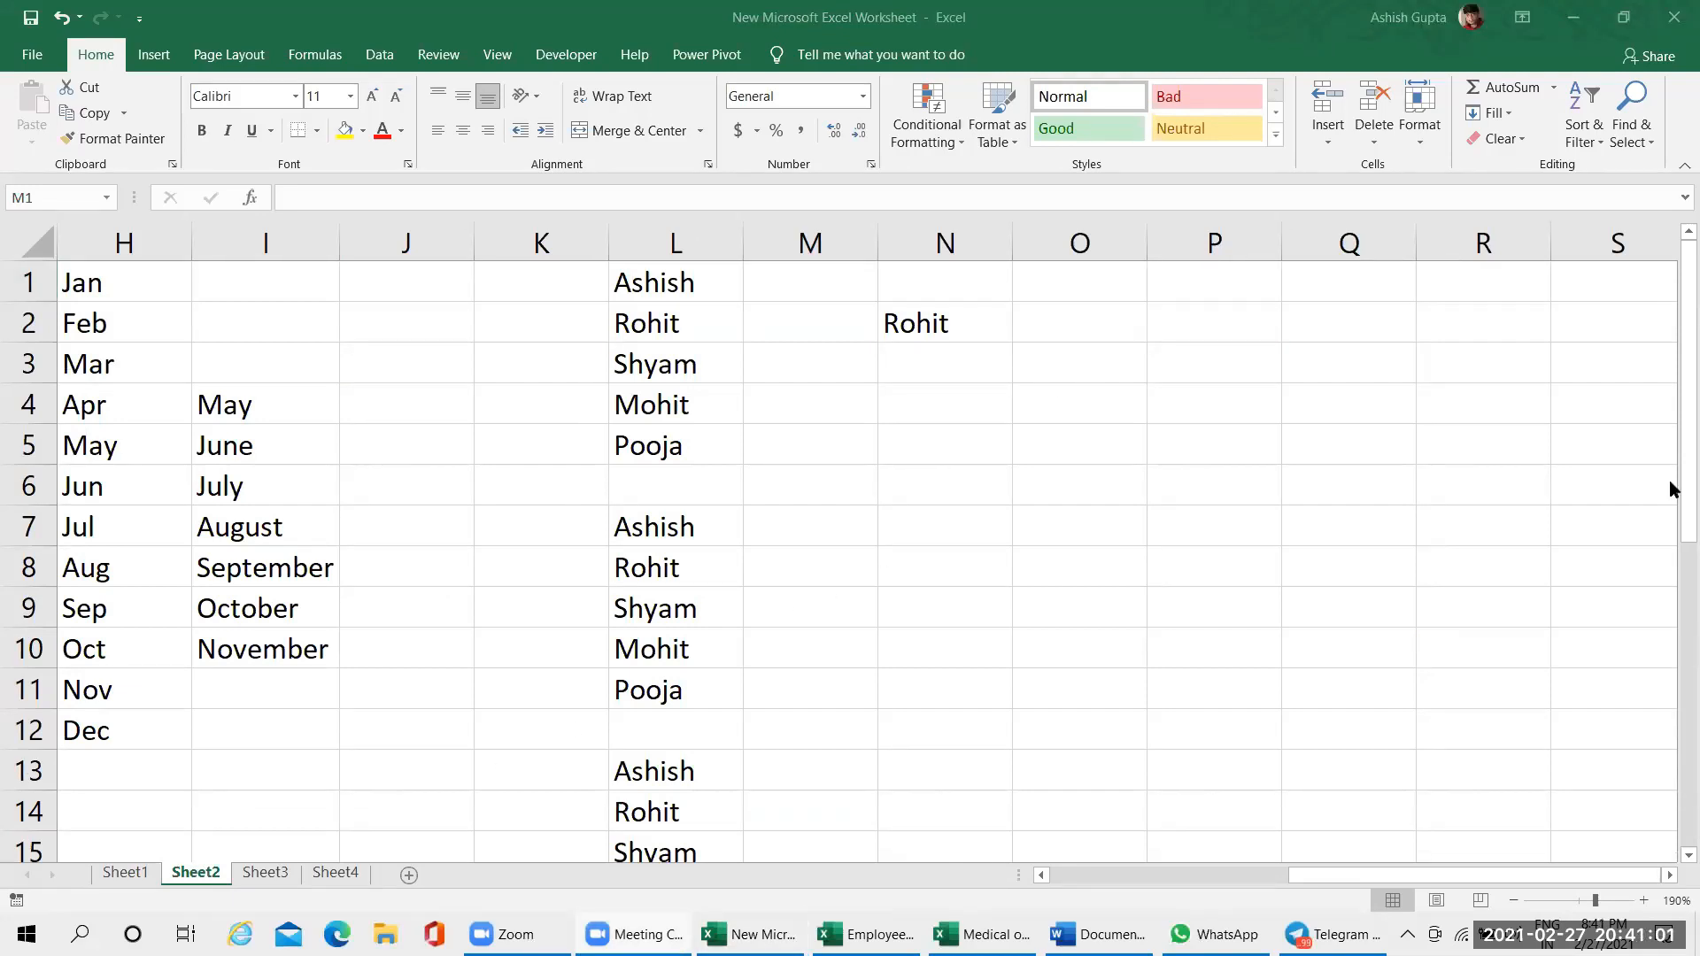
left_click(1168, 675)
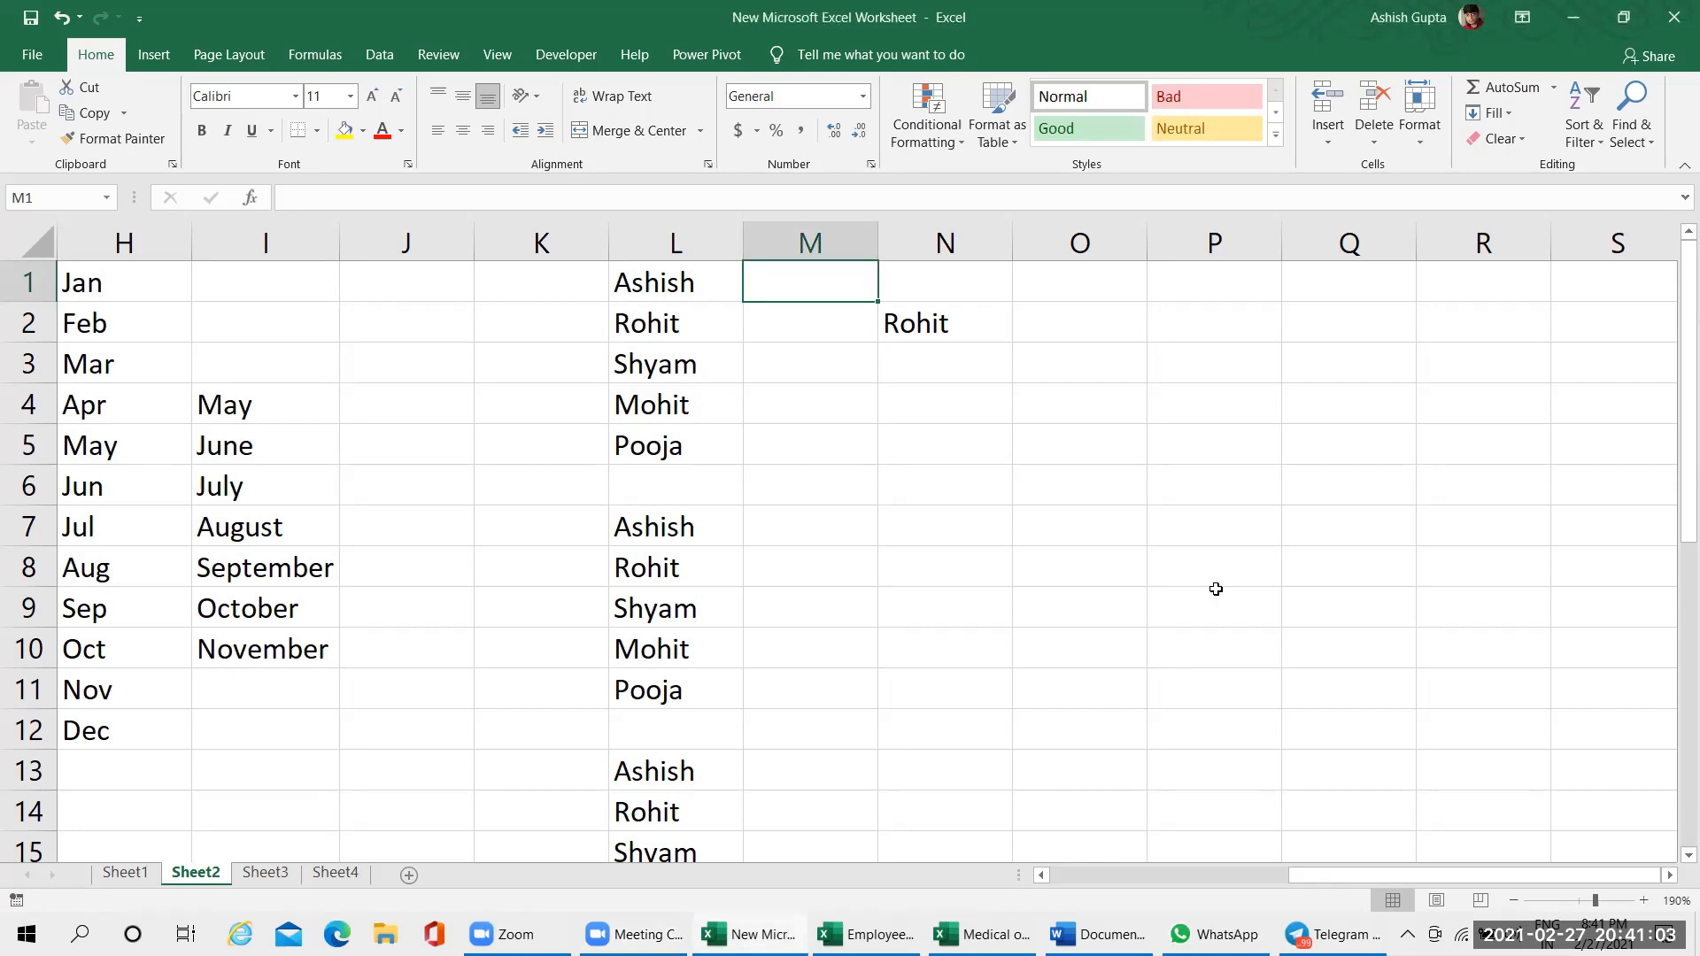
left_click(979, 332)
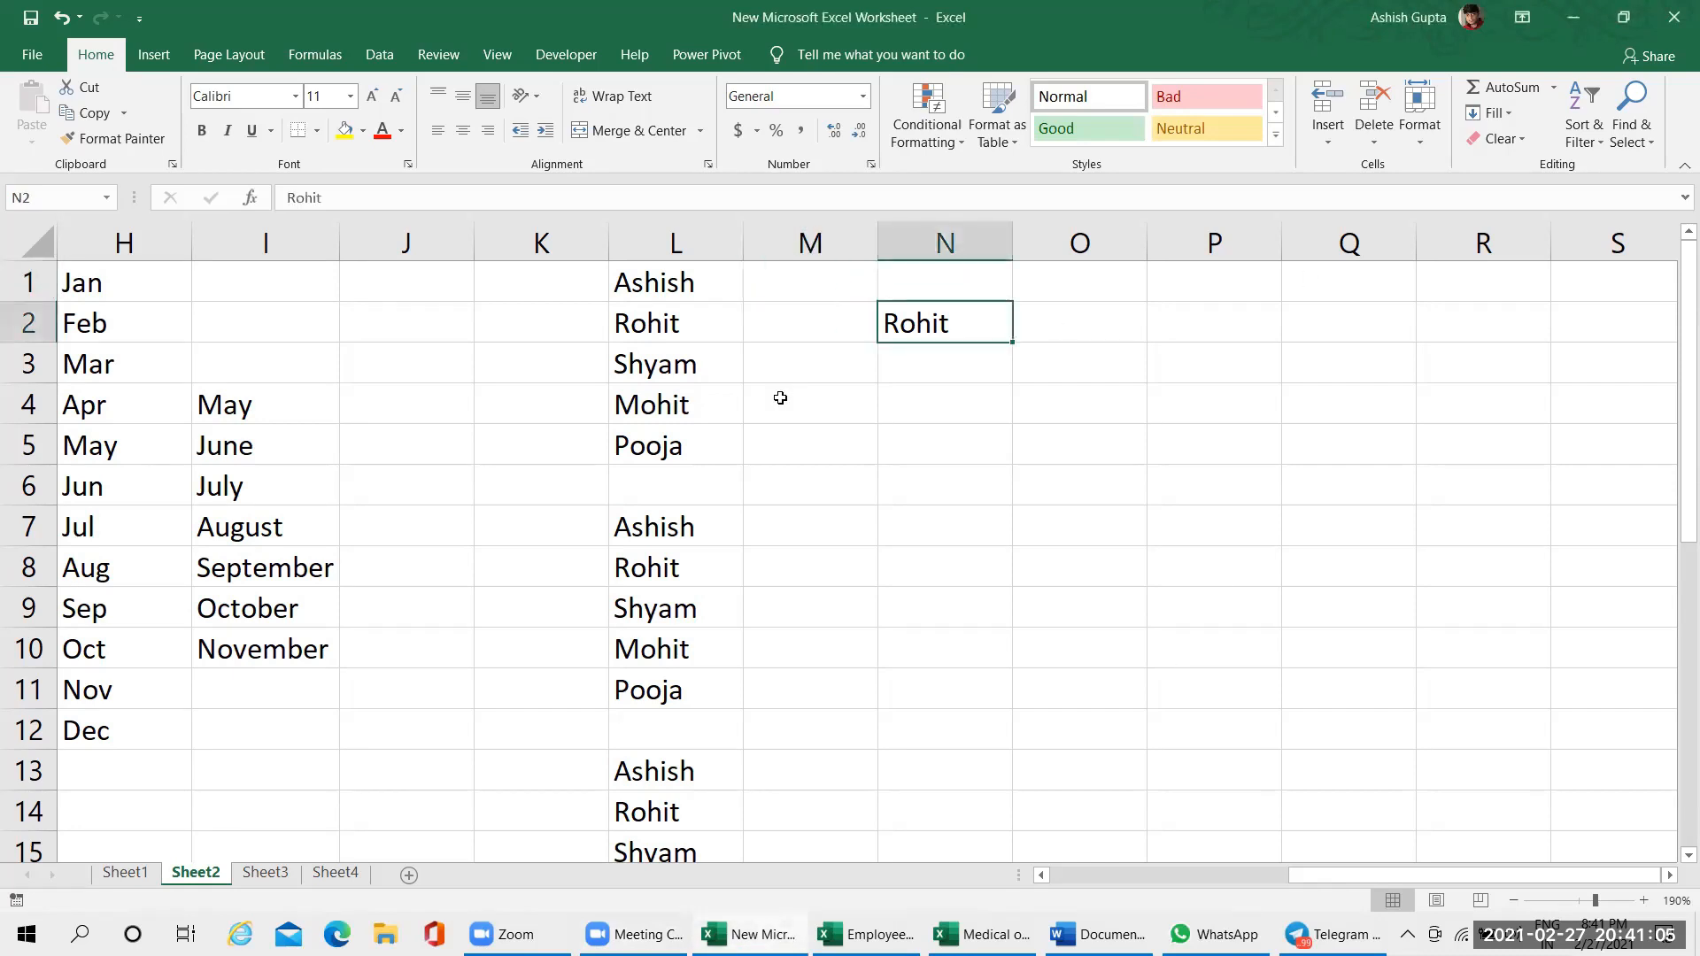
left_click(1123, 290)
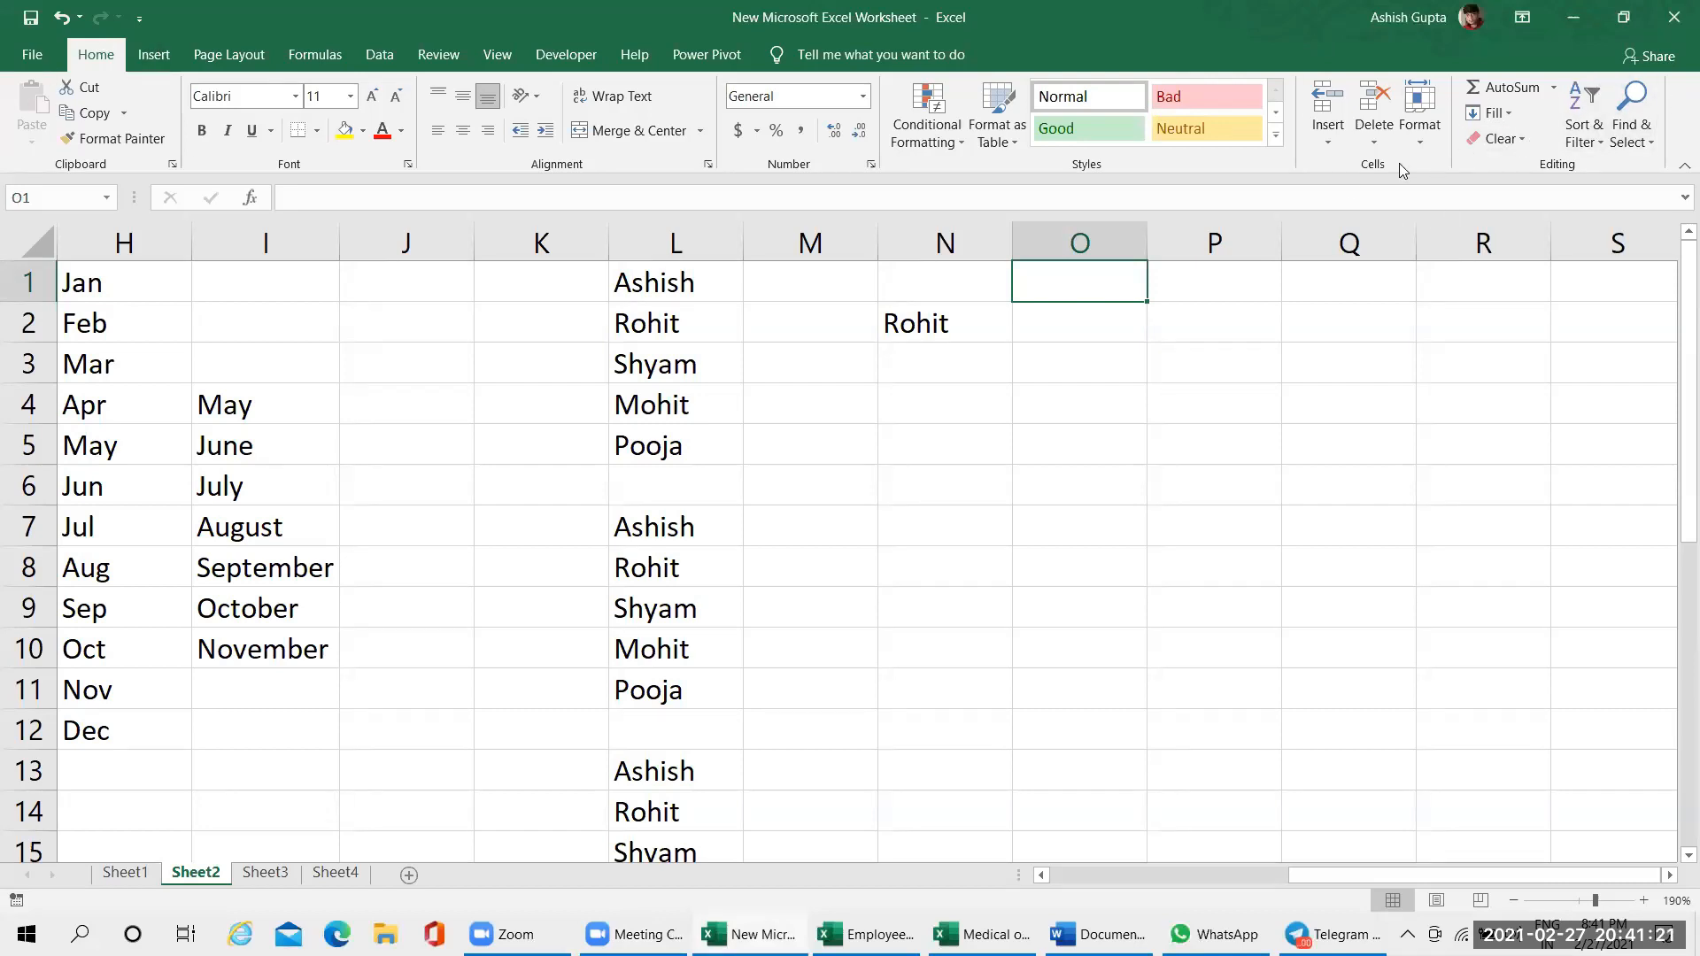
left_click(1508, 112)
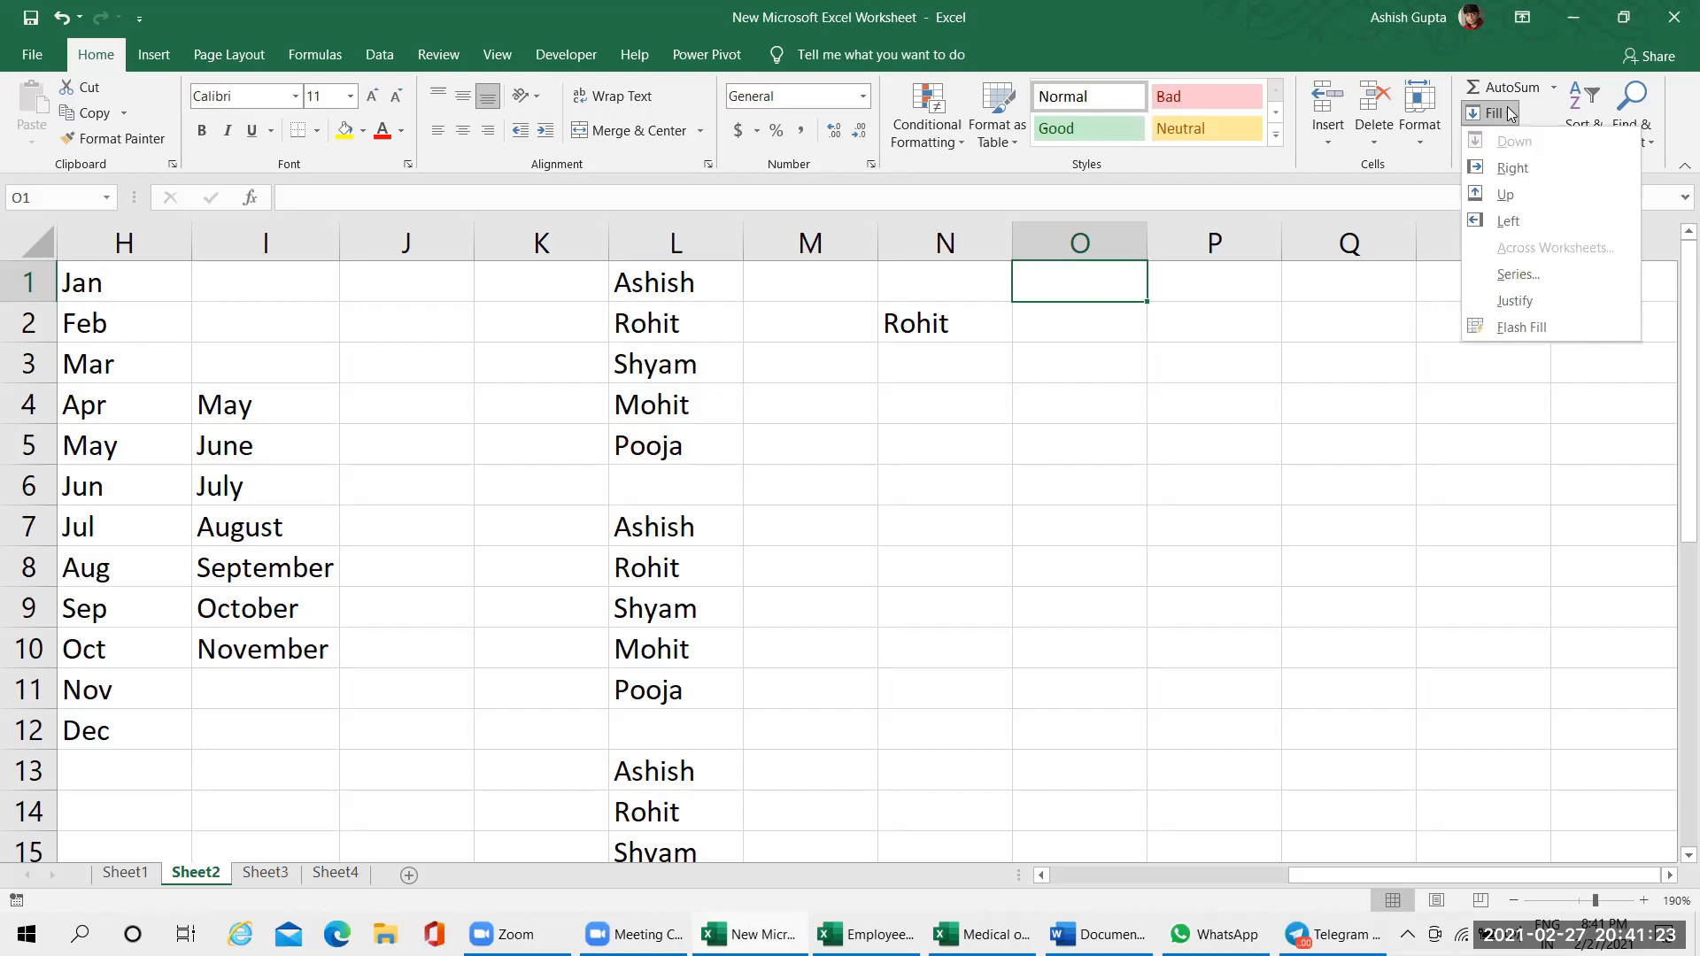
left_click(1520, 277)
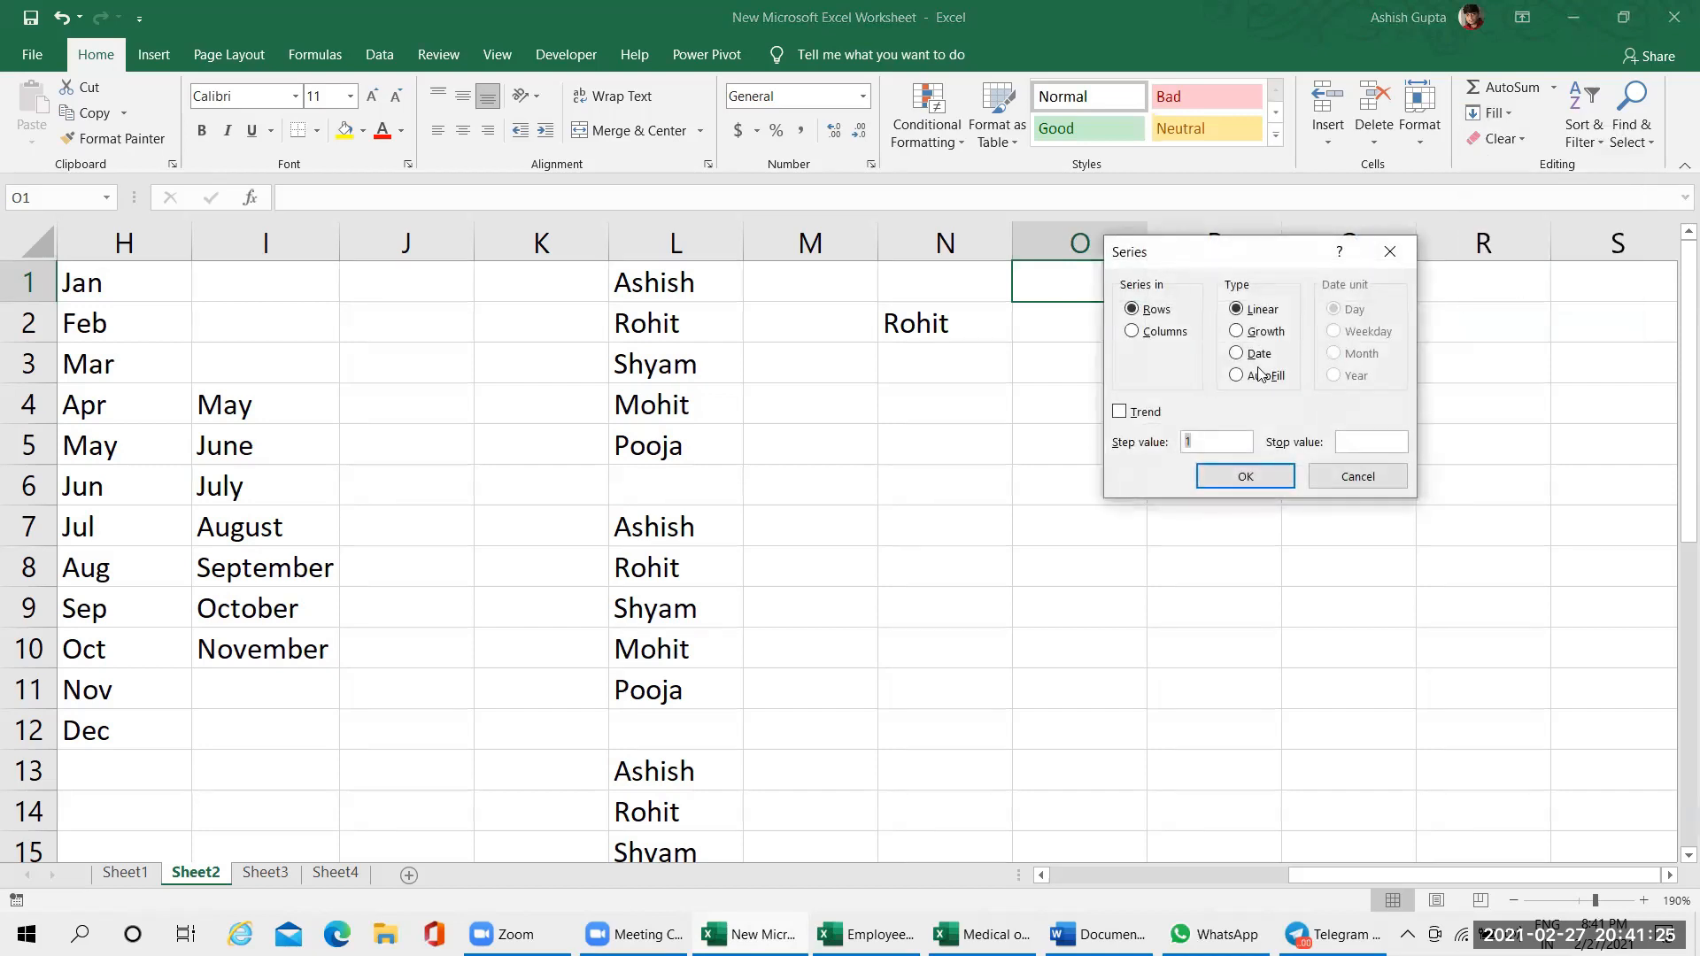
left_click(1356, 478)
Enter 4 and 6 in cells O3 and O4 and autofill the even-number series down to O11
left_click(1048, 354)
type("4")
key("Return")
type("7")
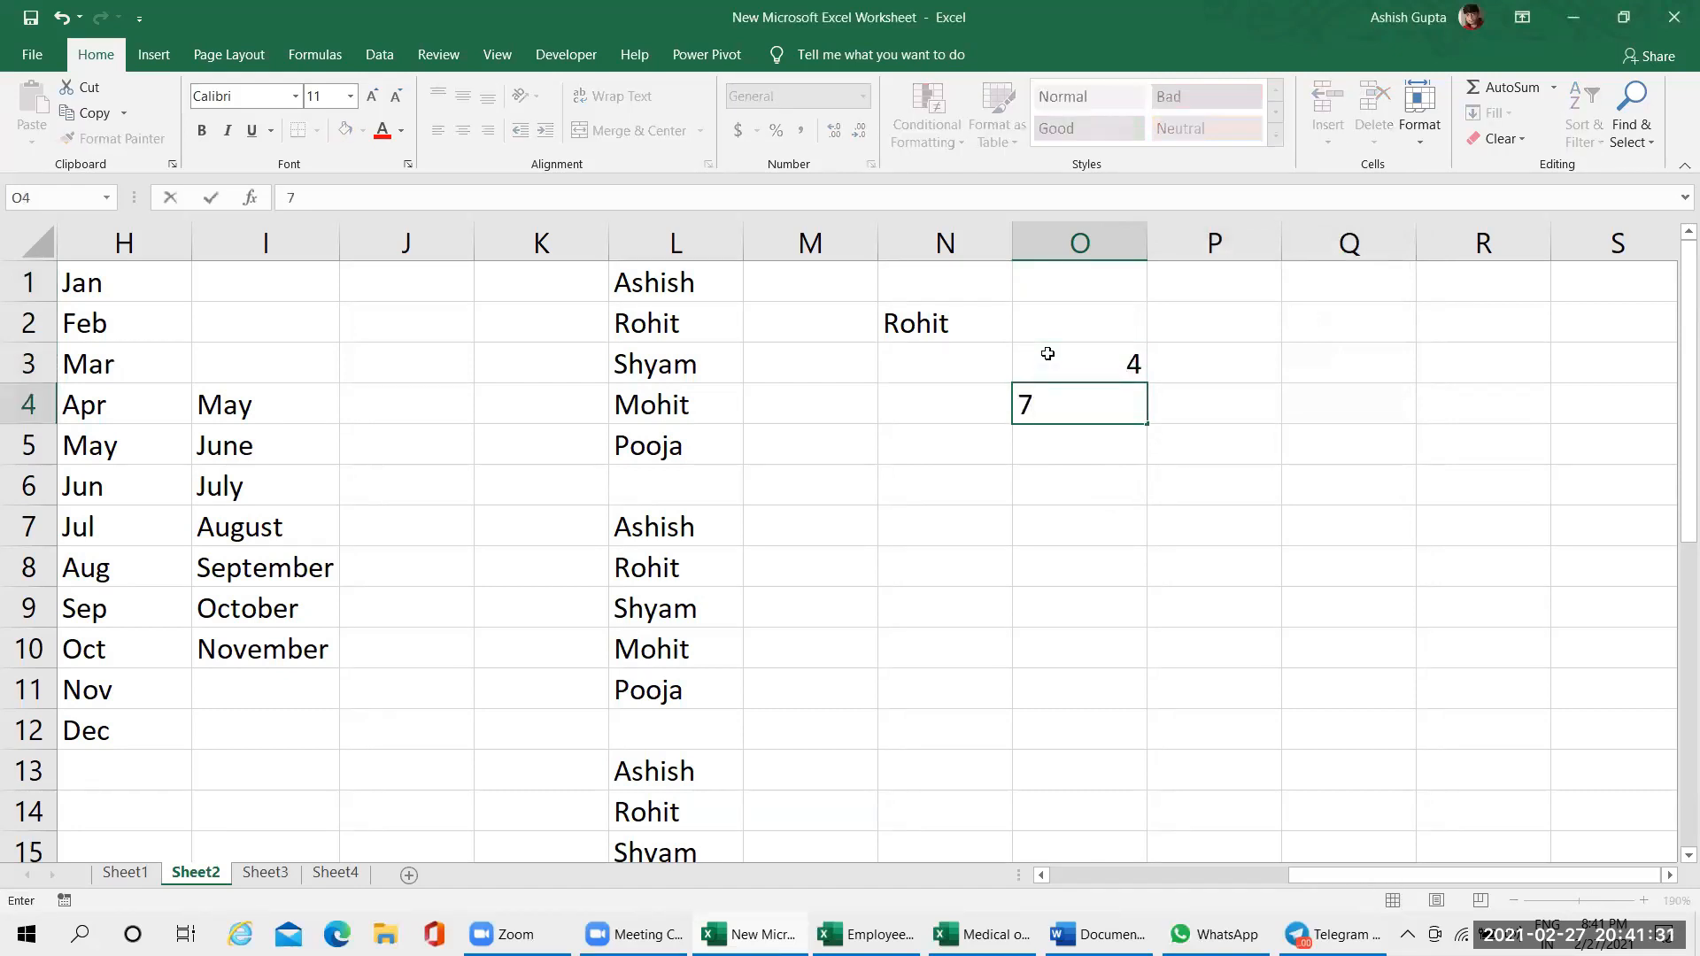
type("6")
key("Return")
left_click_drag(1047, 354, 1157, 709)
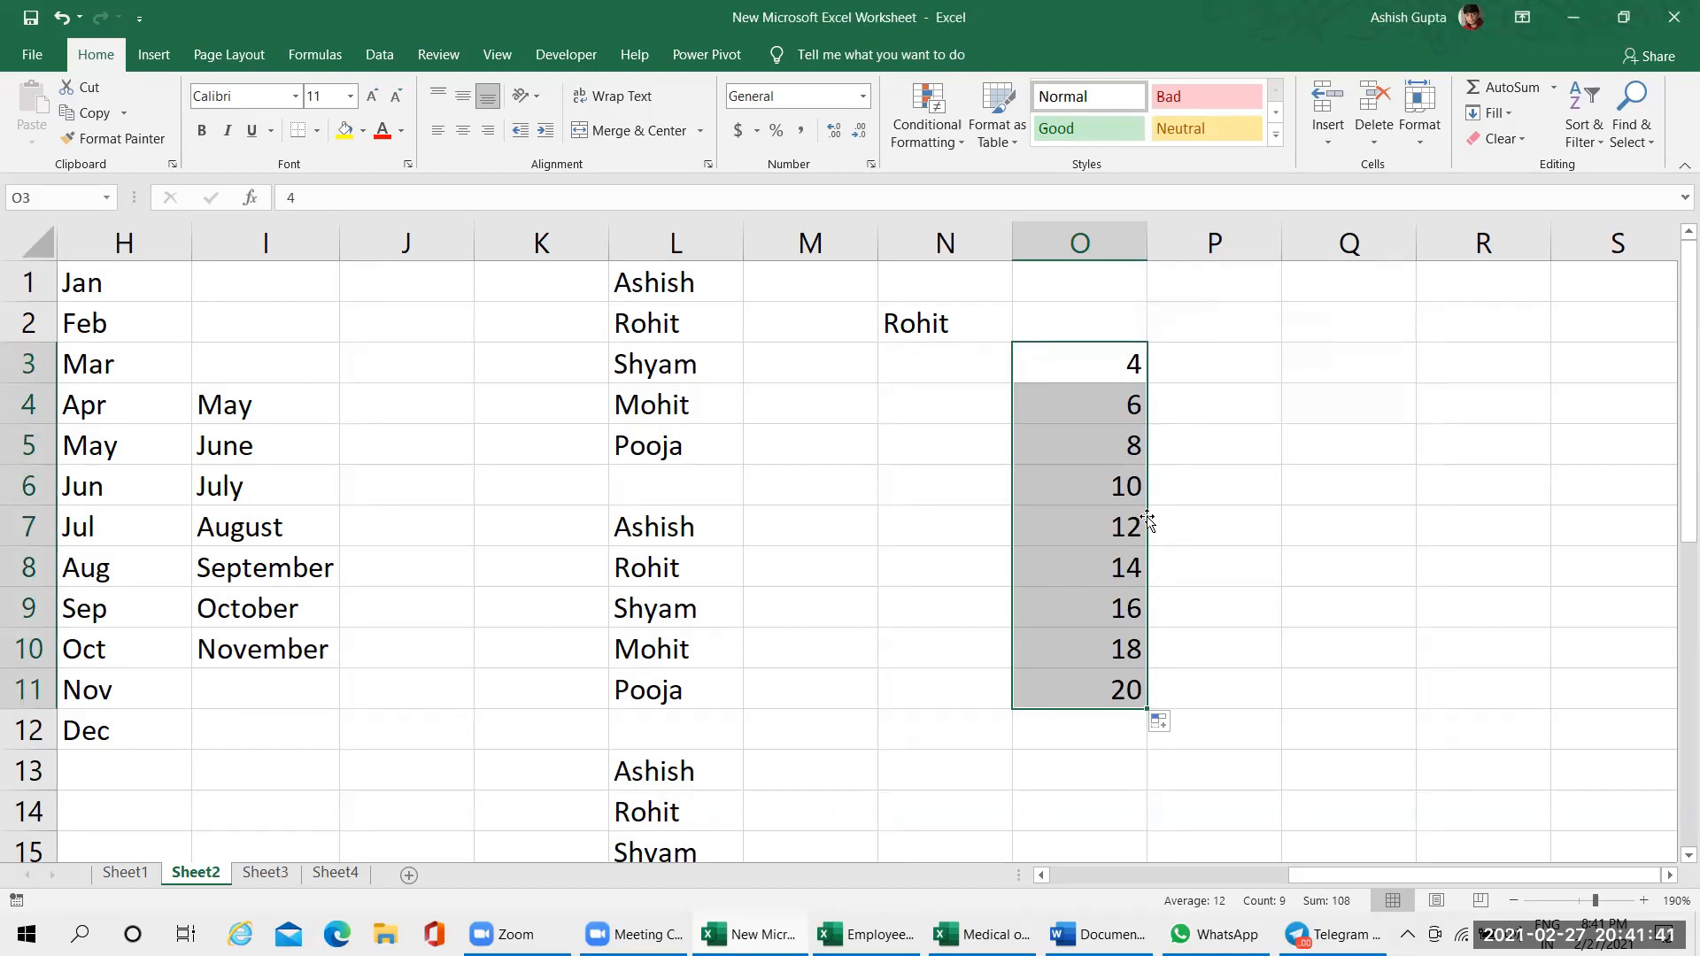
Enter 1 and 3 in cells P1 and P2 and autofill the odd-number series down to P12
left_click(1205, 280)
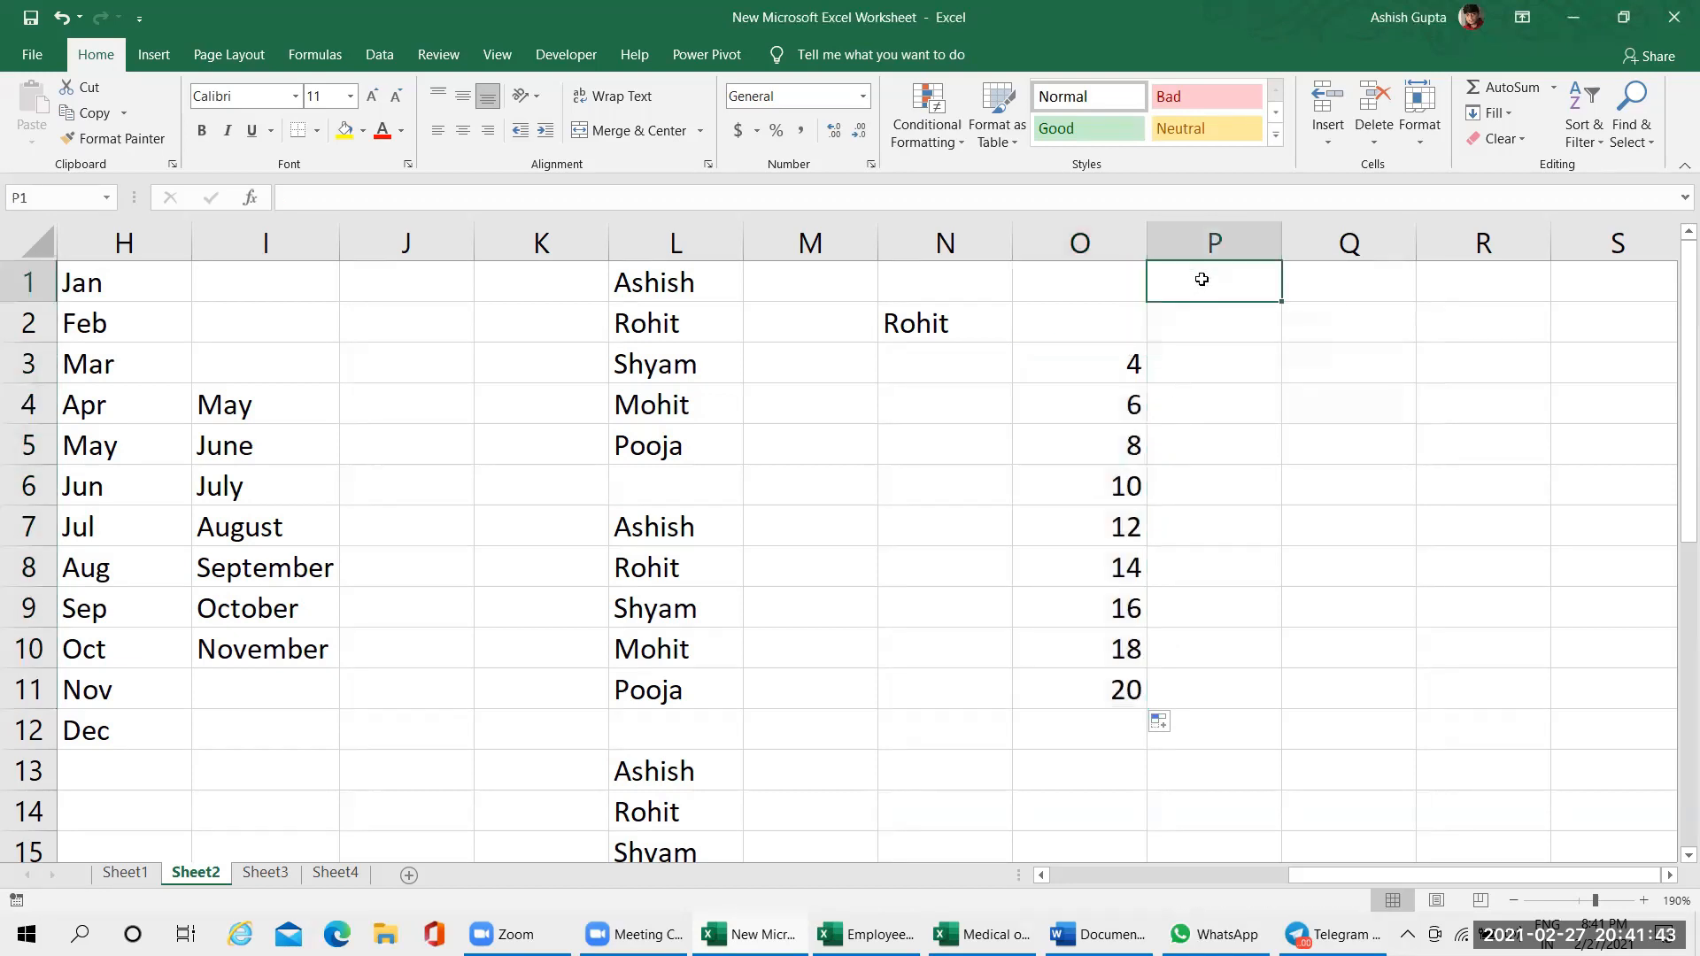
type("1")
key("Return")
type("3")
key("Return")
left_click_drag(1252, 280, 1223, 735)
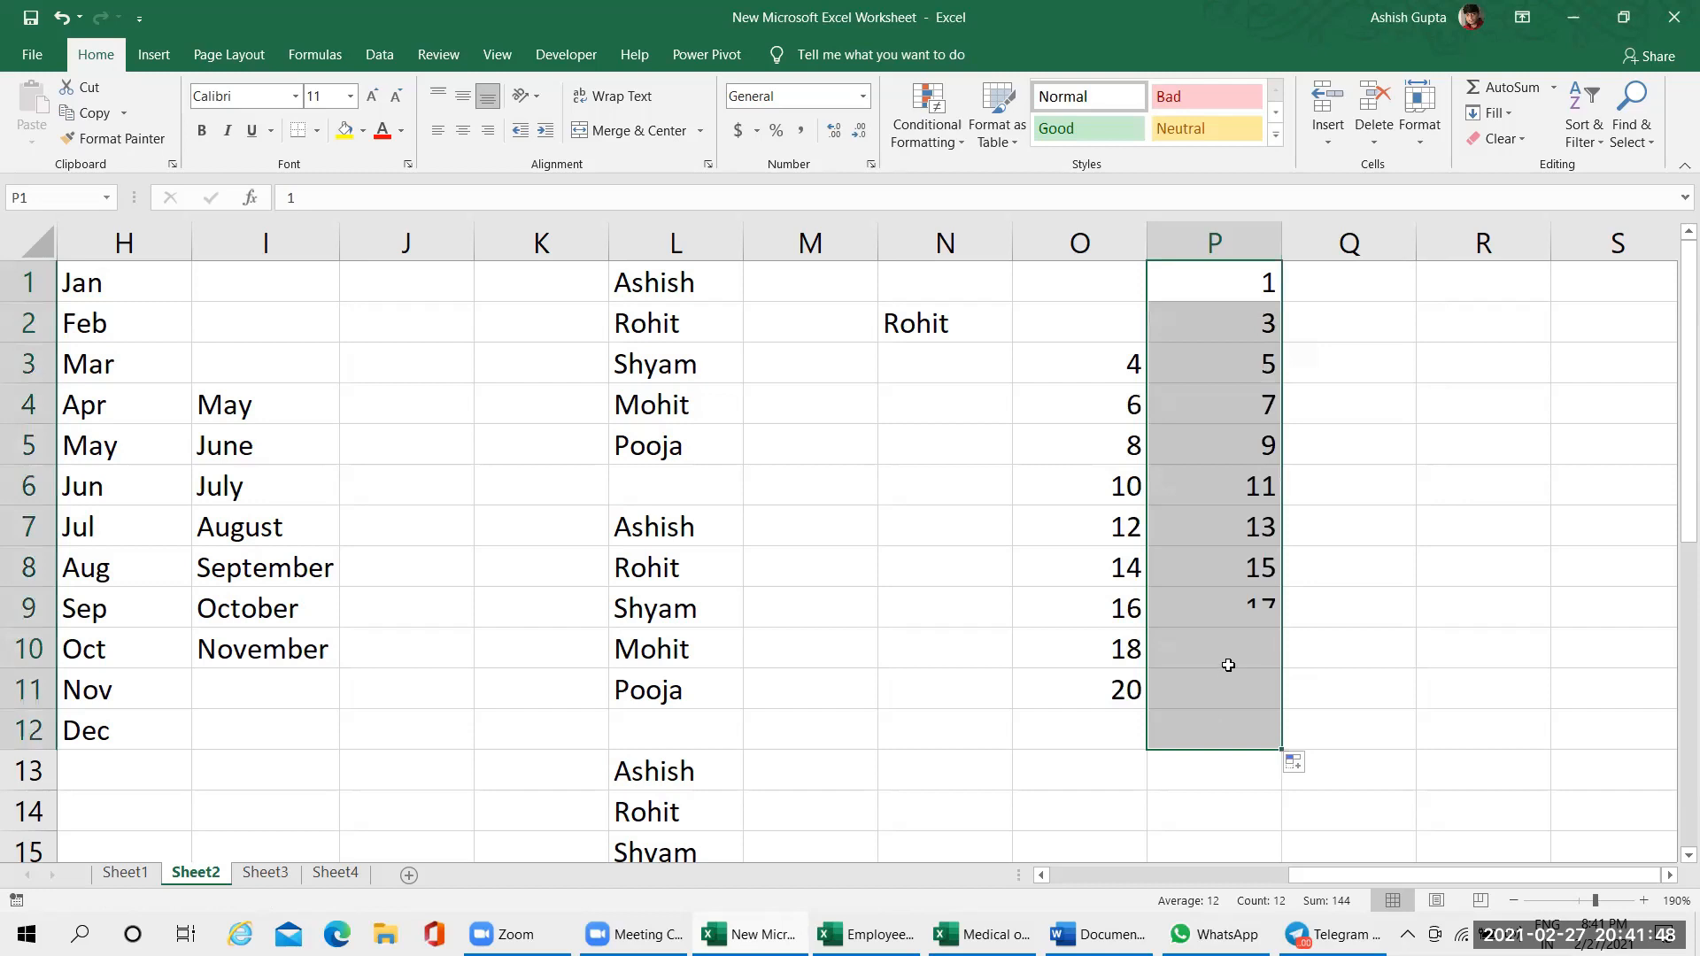
Clear the even and odd number series from the range O1:P12
left_click(1446, 406)
left_click_drag(1101, 297, 1293, 579)
scroll(1293, 578, "up", 1)
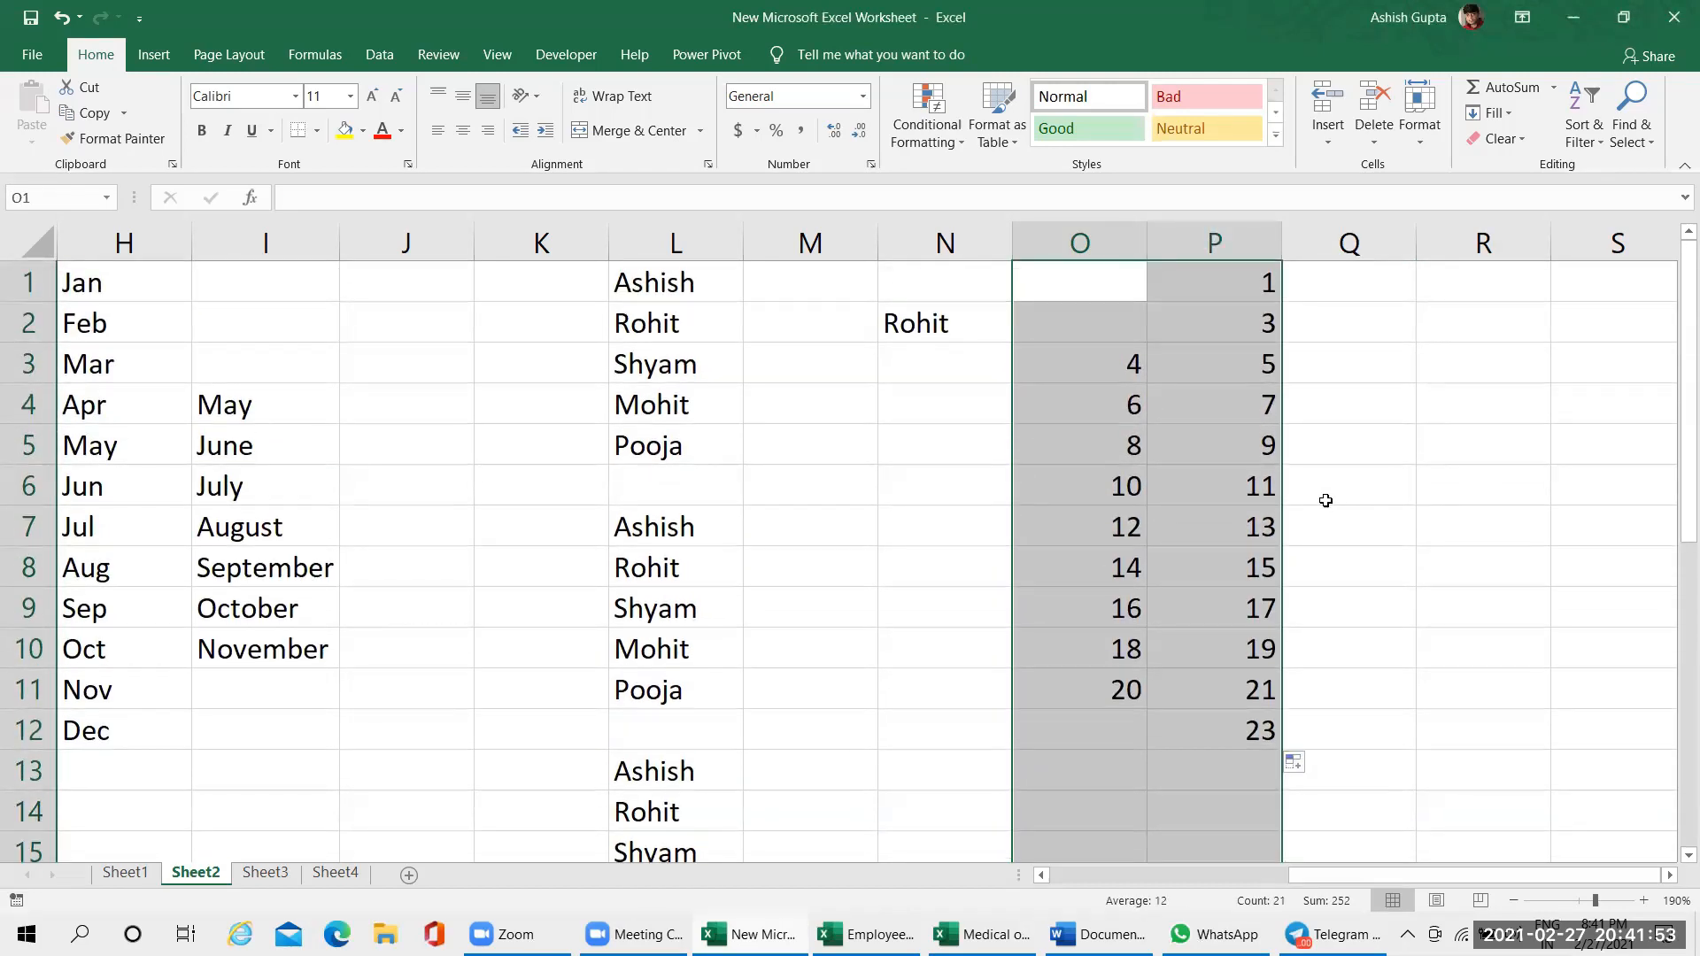
left_click(1095, 370)
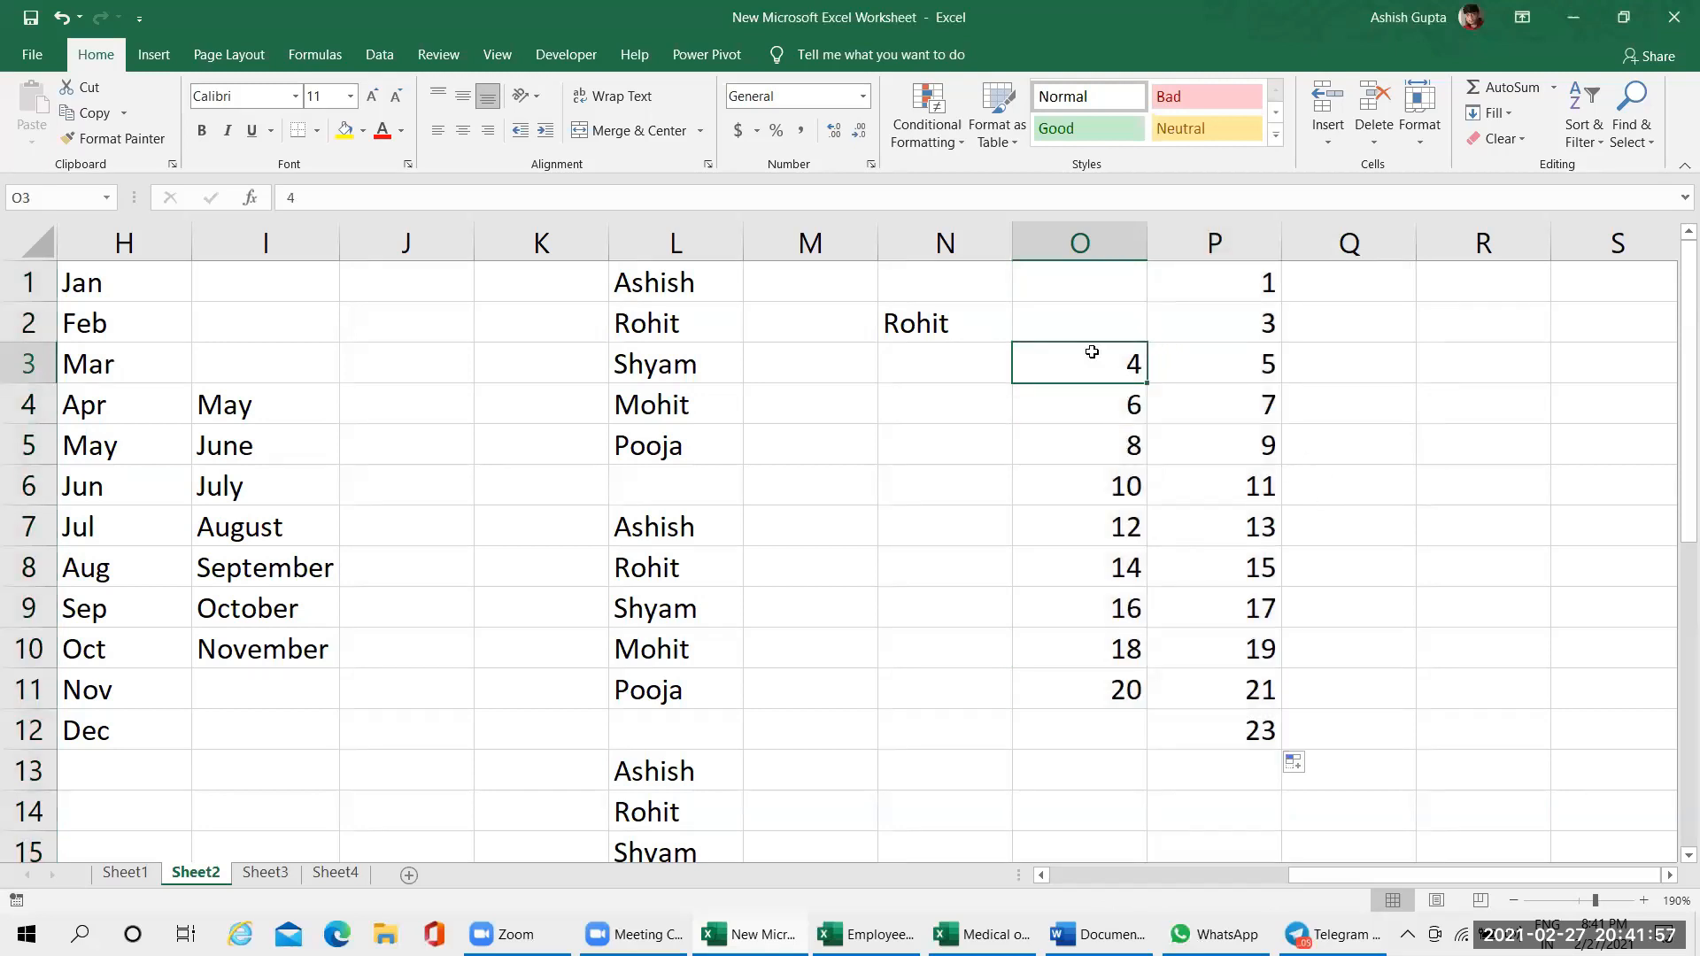
left_click_drag(1081, 278, 1222, 719)
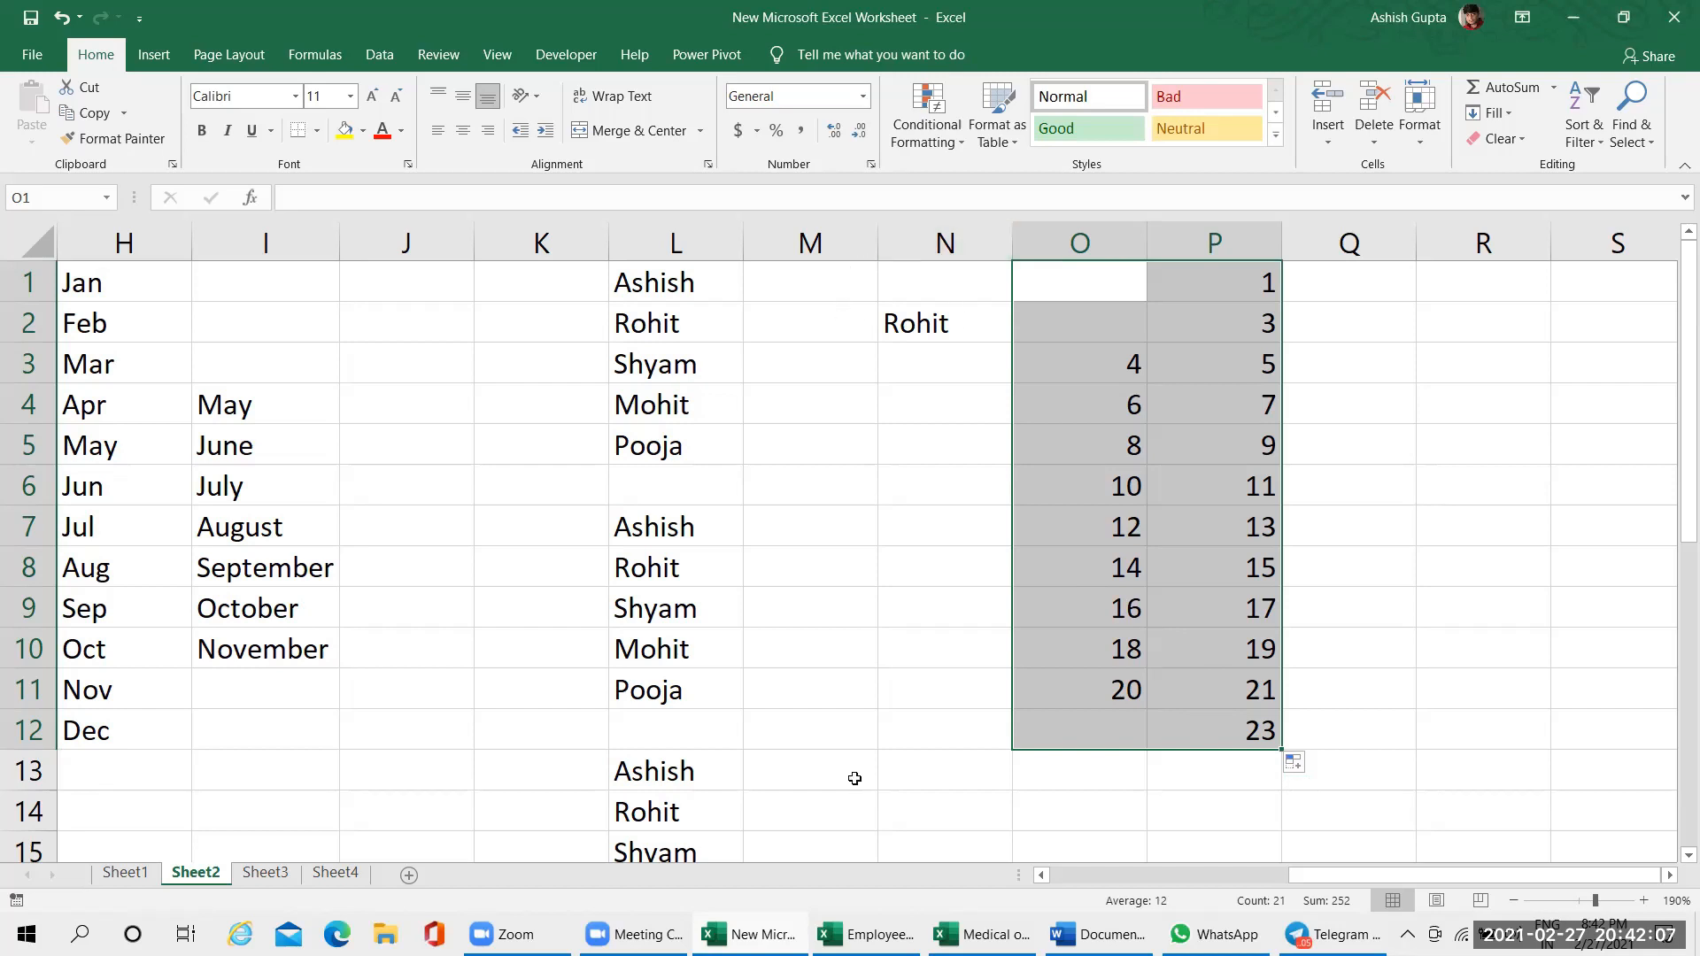
key("Delete")
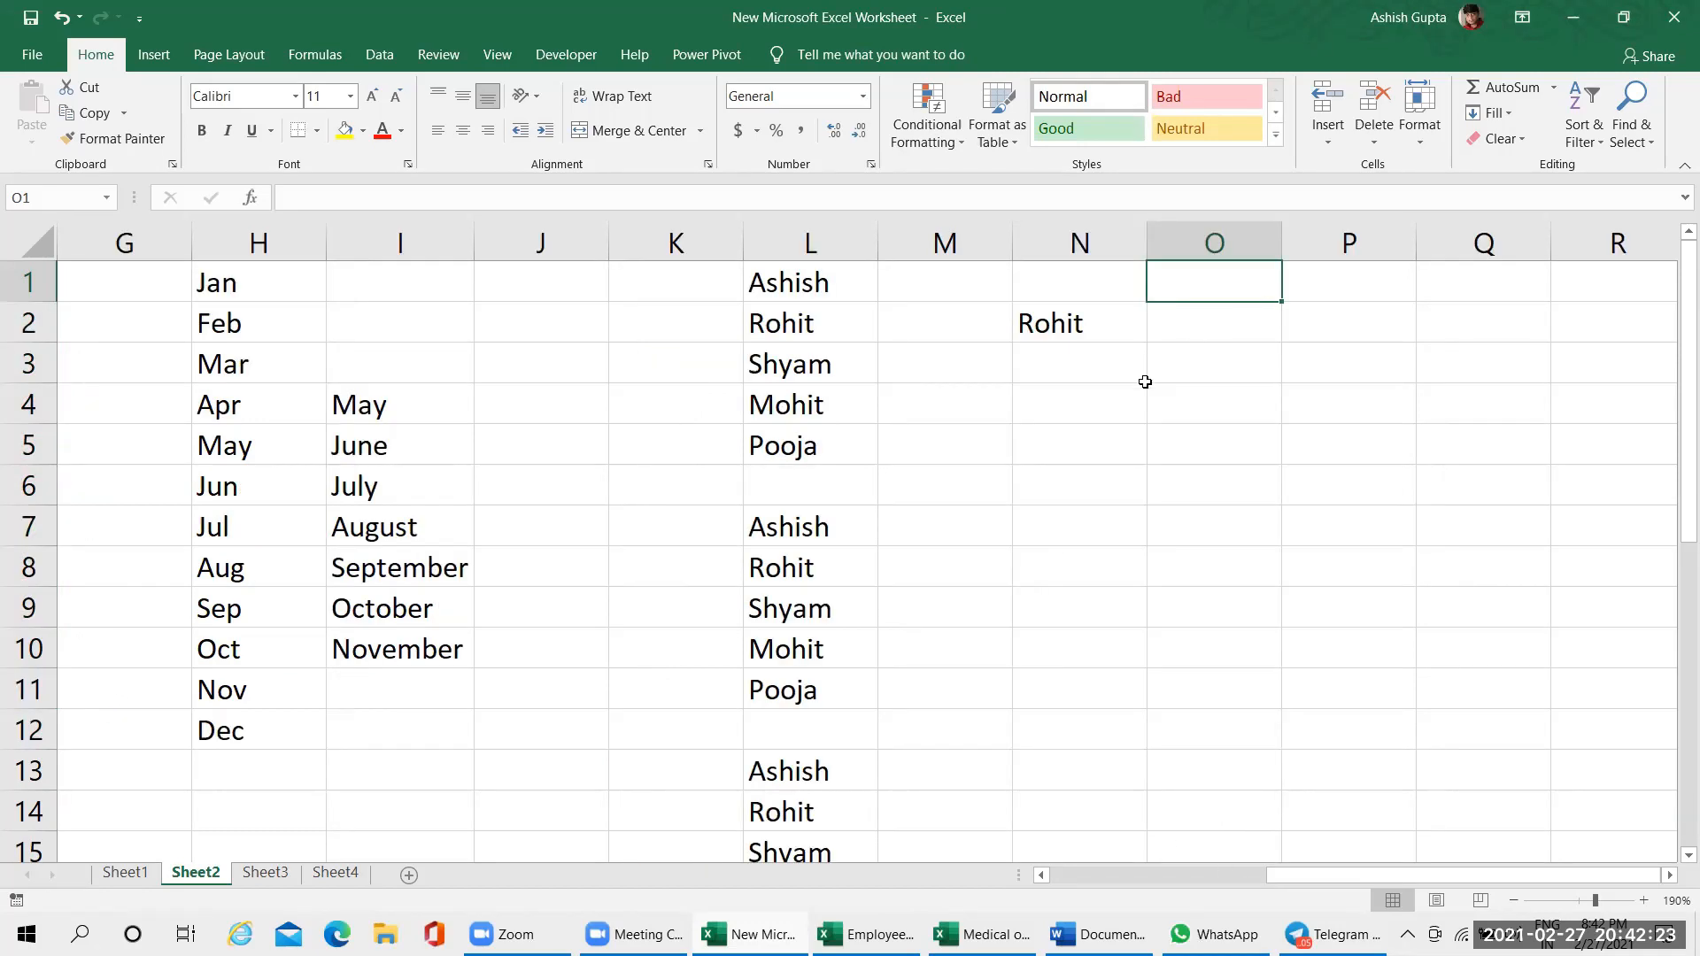
left_click(1017, 459)
key("ctrl+Left")
key("ctrl+Left")
key("ctrl+Left")
key("ctrl+Left")
key("ctrl+Left")
key("ctrl+Left")
key("ctrl+Left")
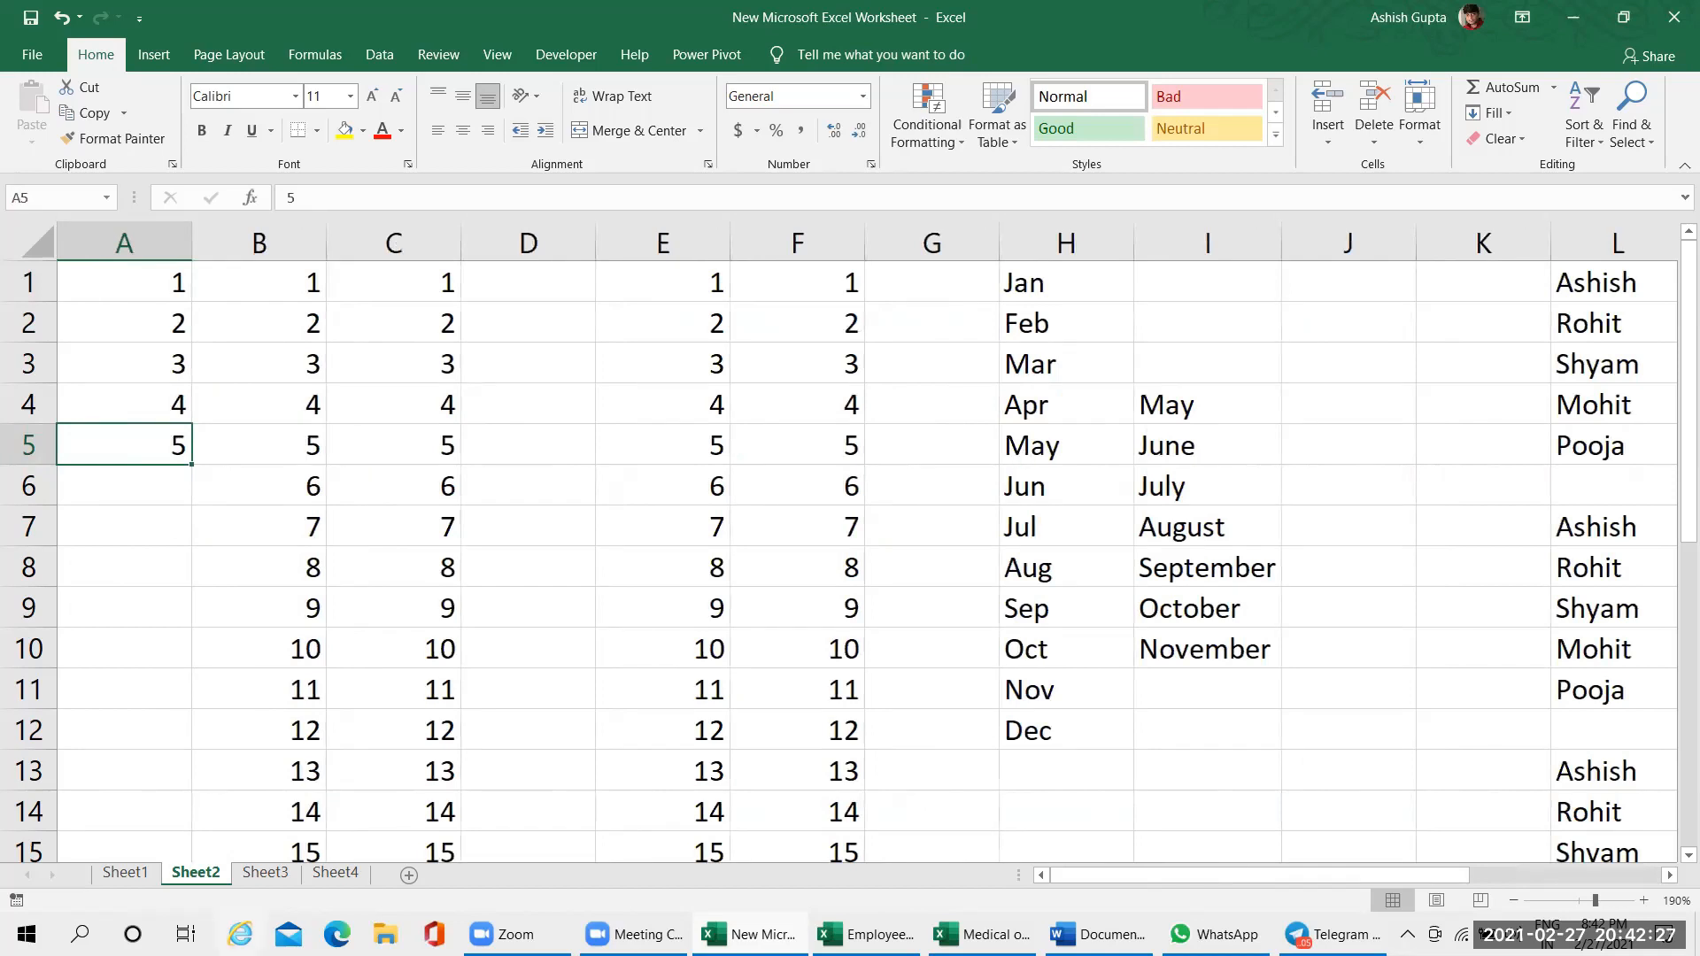
On Sheet3, enter 1, 2 and 3 in cells A1 to A3 and autofill the series down to A9
left_click(267, 874)
scroll(421, 555, "up", 7, "ctrl")
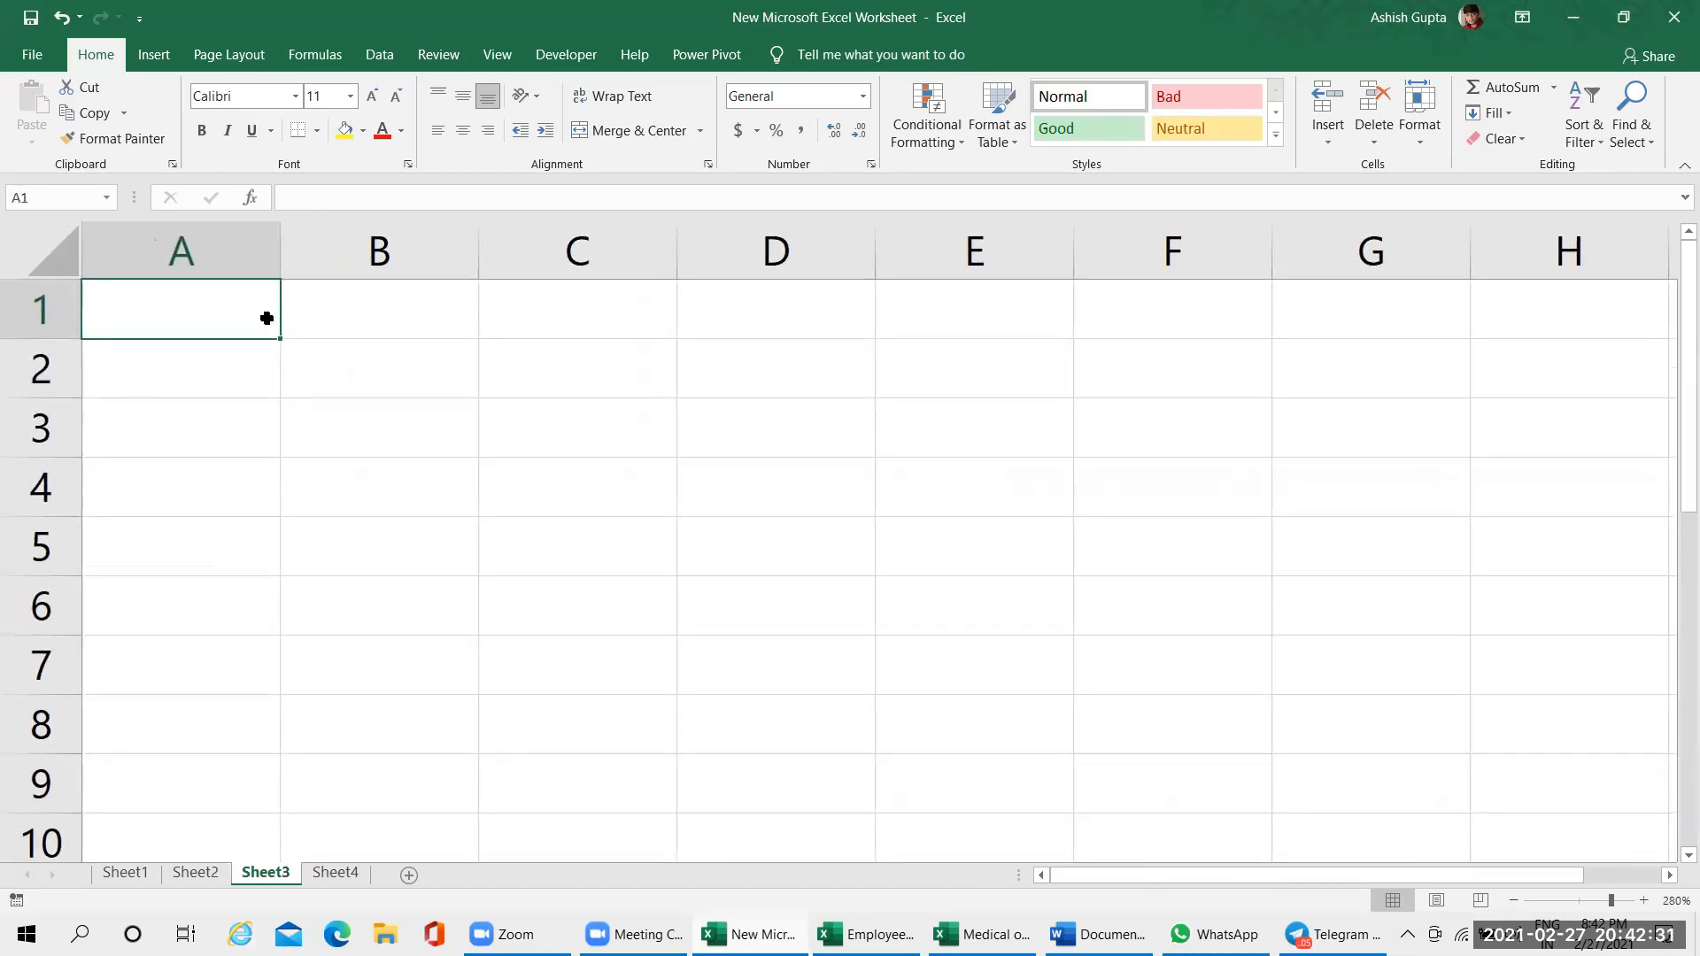
type("1")
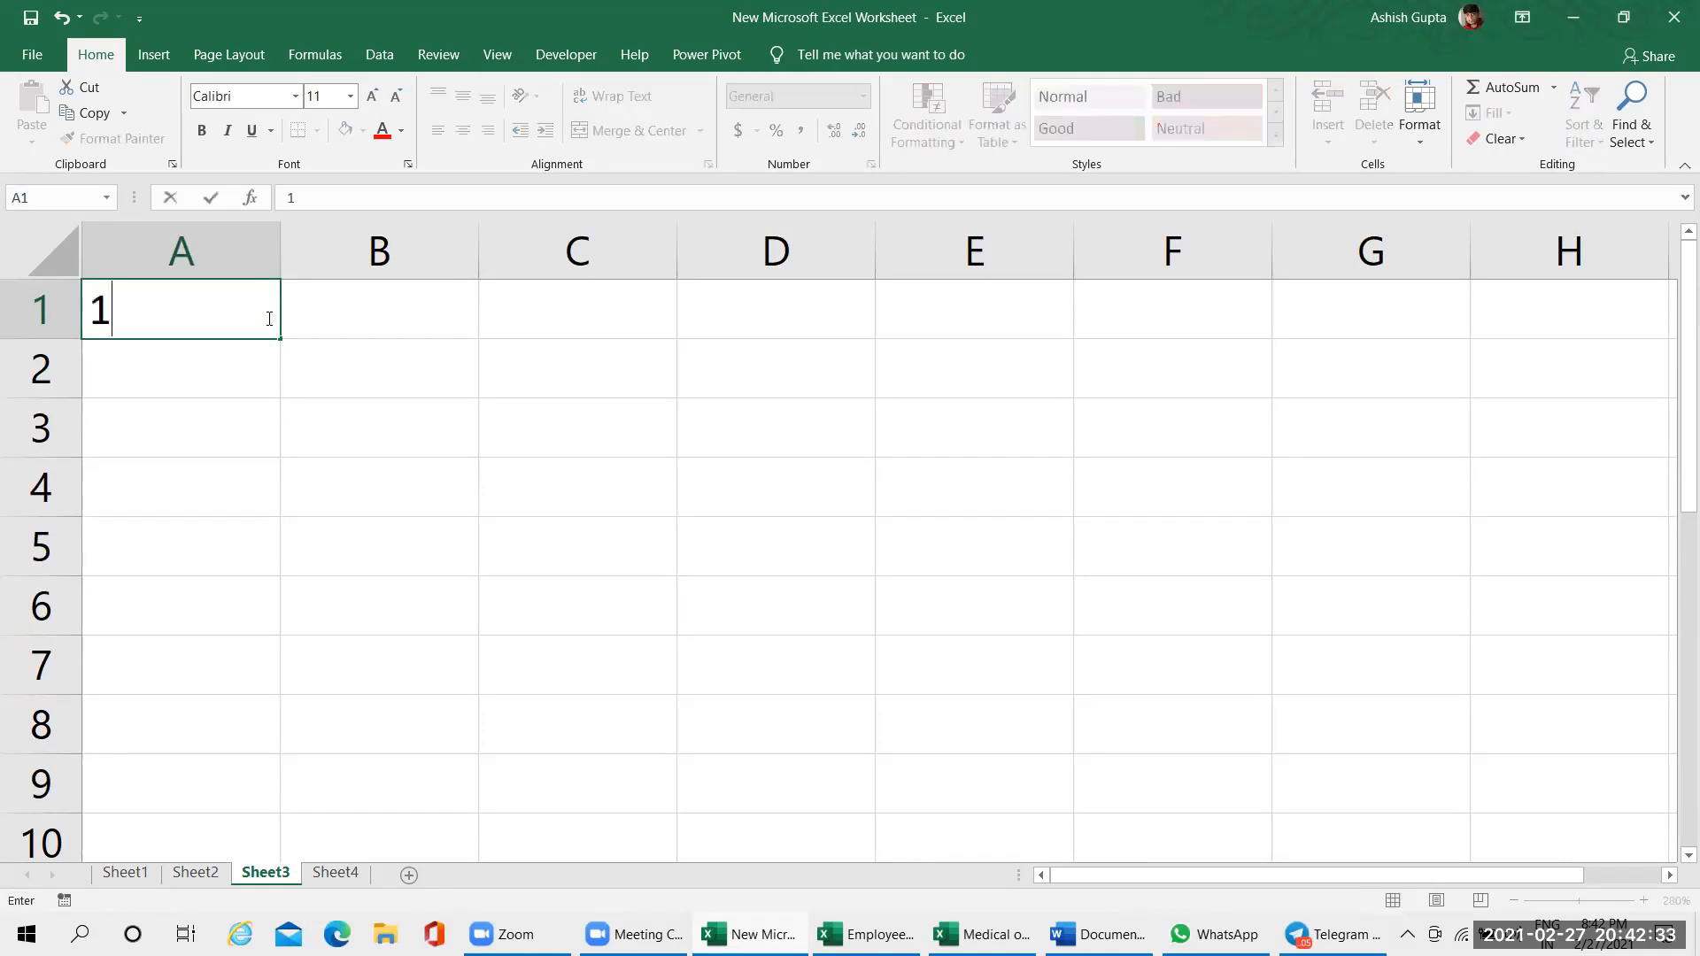
key("Return")
type("2")
key("Return")
type("3")
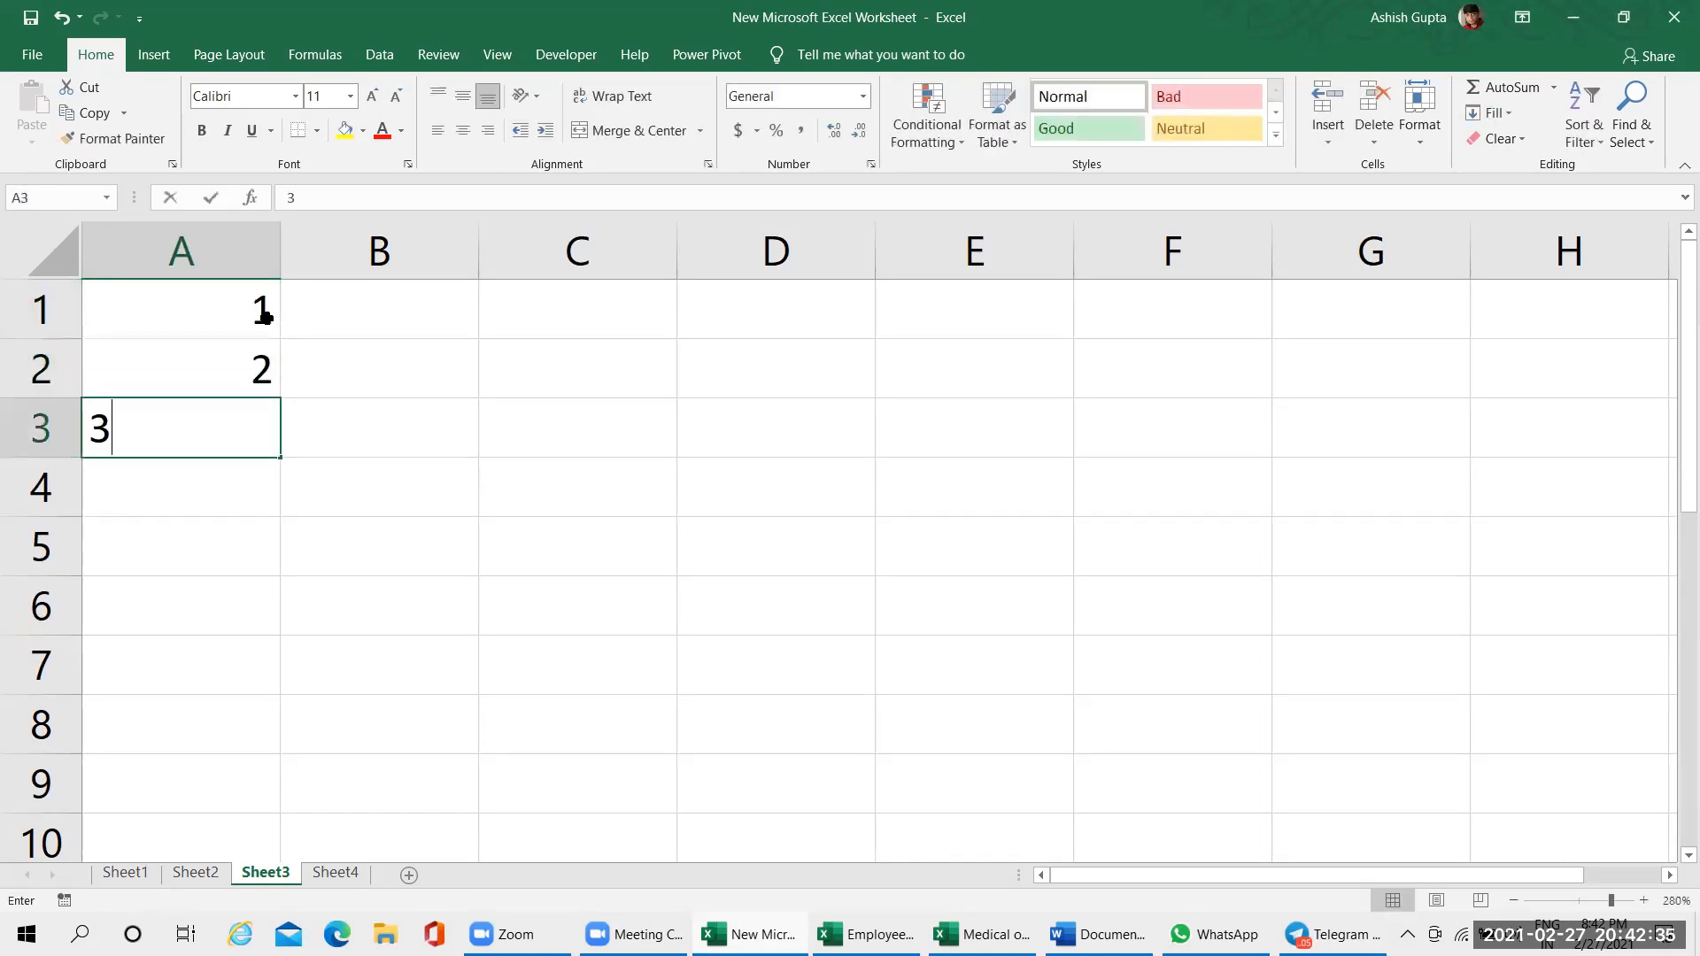
key("Return")
left_click_drag(186, 311, 341, 815)
left_click(481, 373)
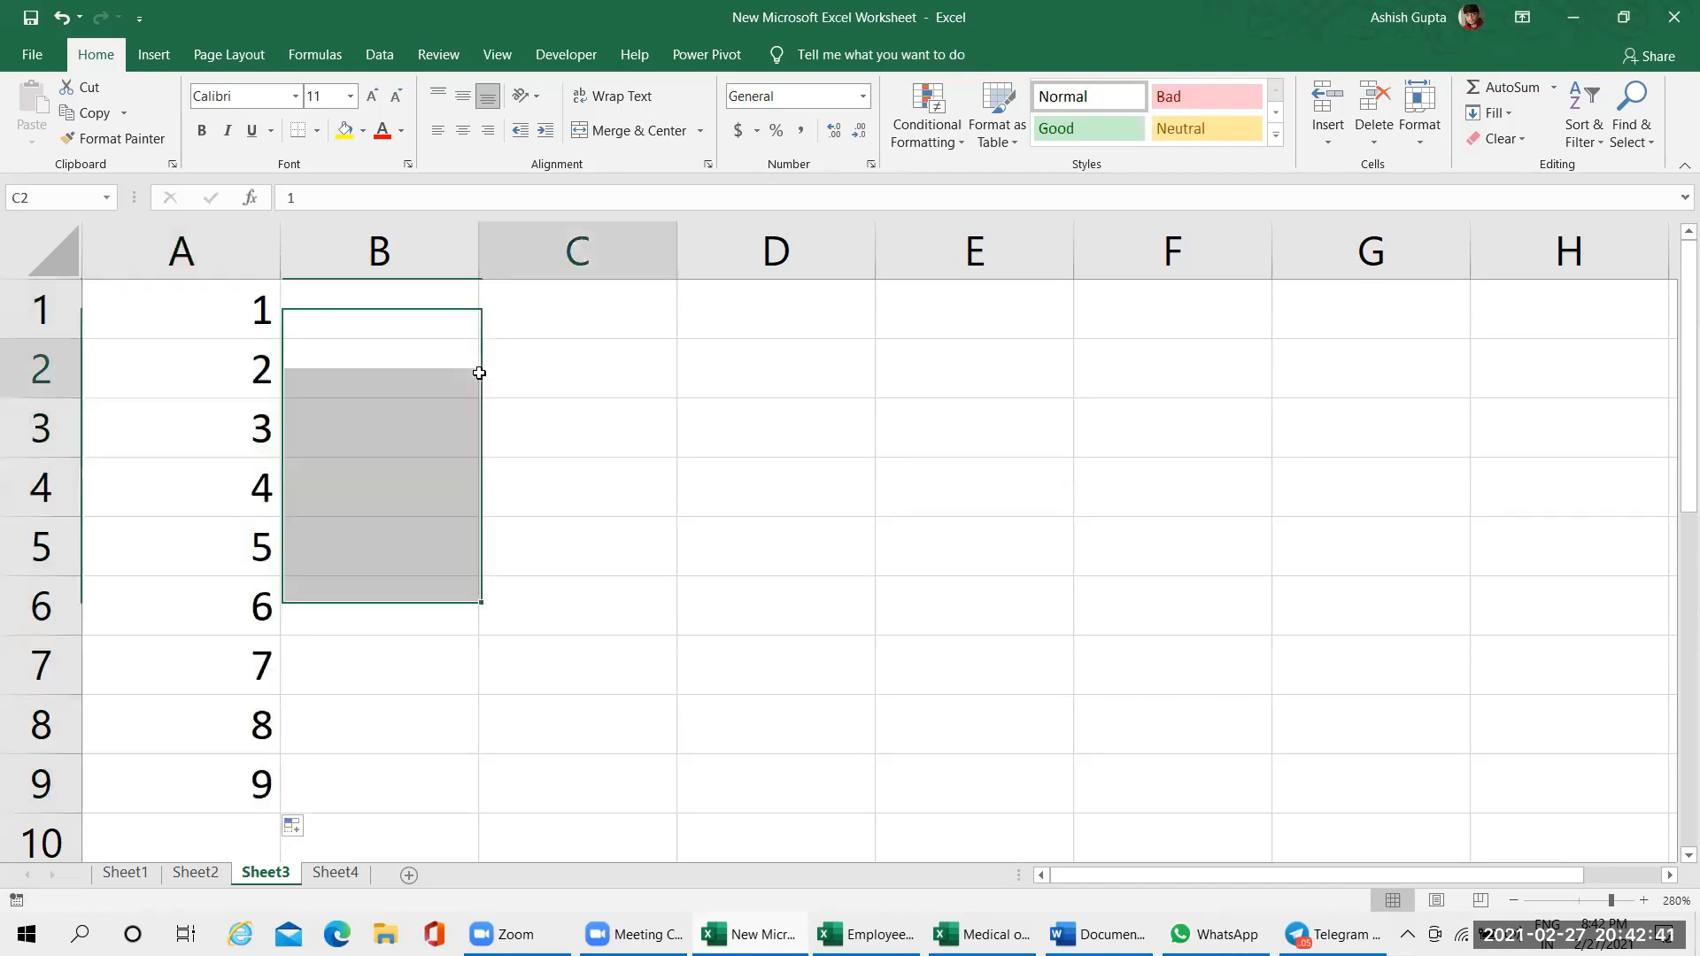
left_click_drag(386, 487, 379, 722)
left_click(364, 383)
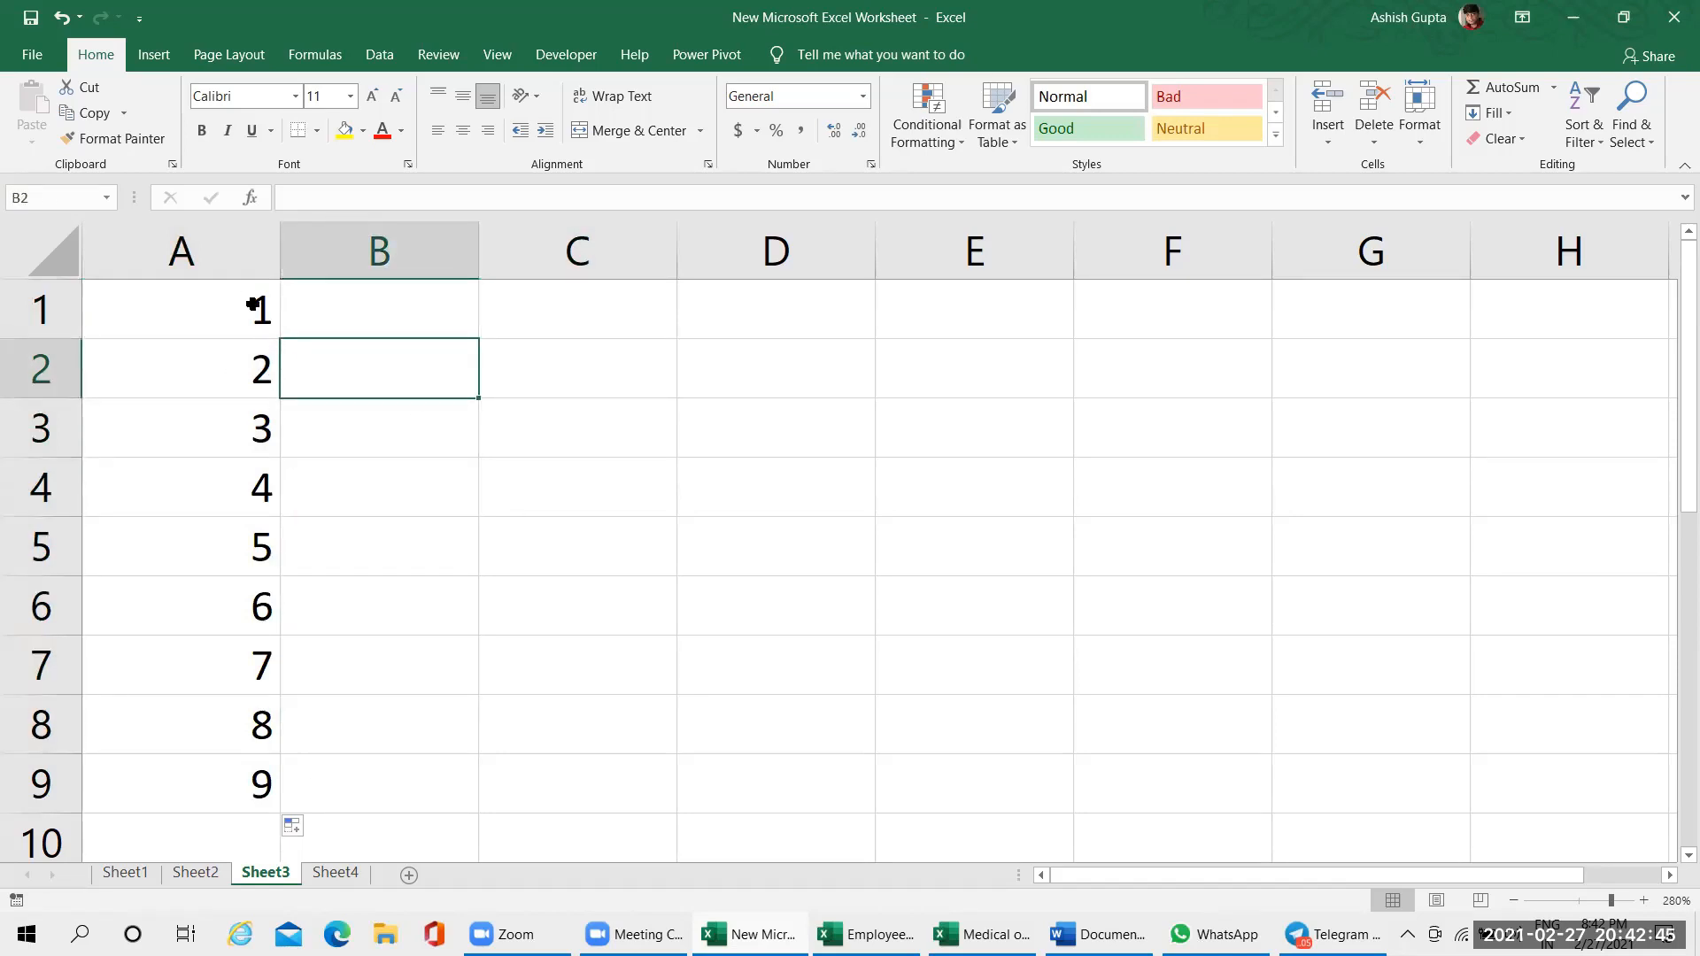
left_click_drag(253, 306, 257, 724)
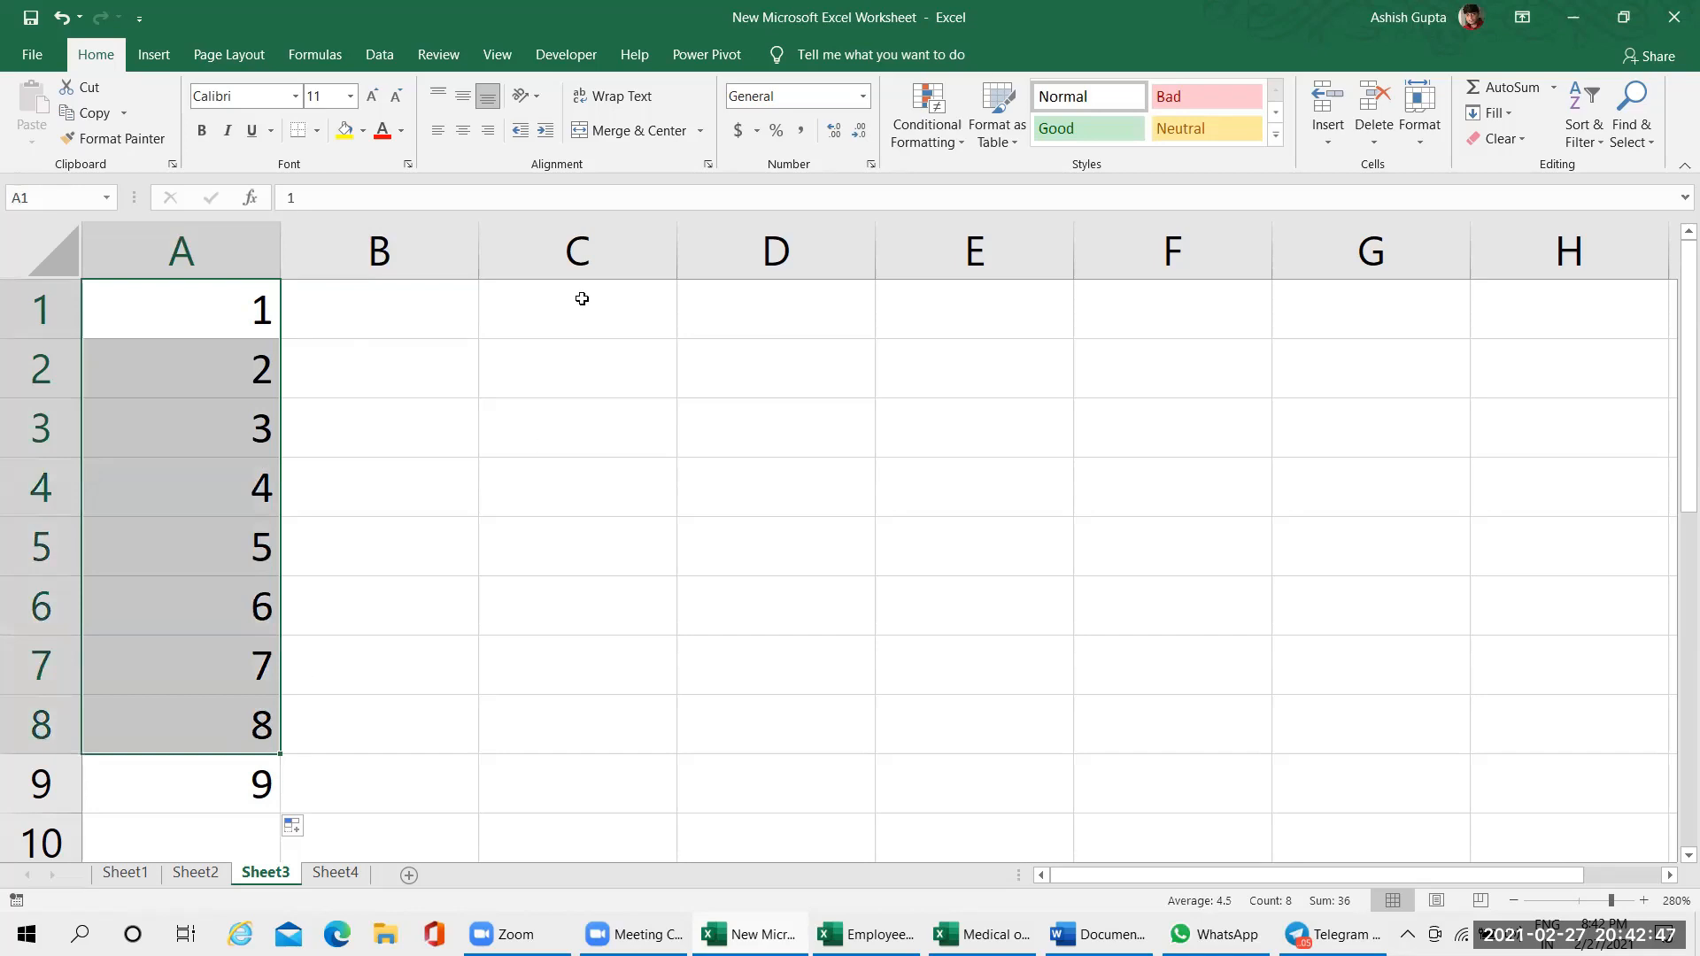
Enter the formula =ROW() in cell C1 and autofill it down to C9
left_click(582, 298)
type("=row")
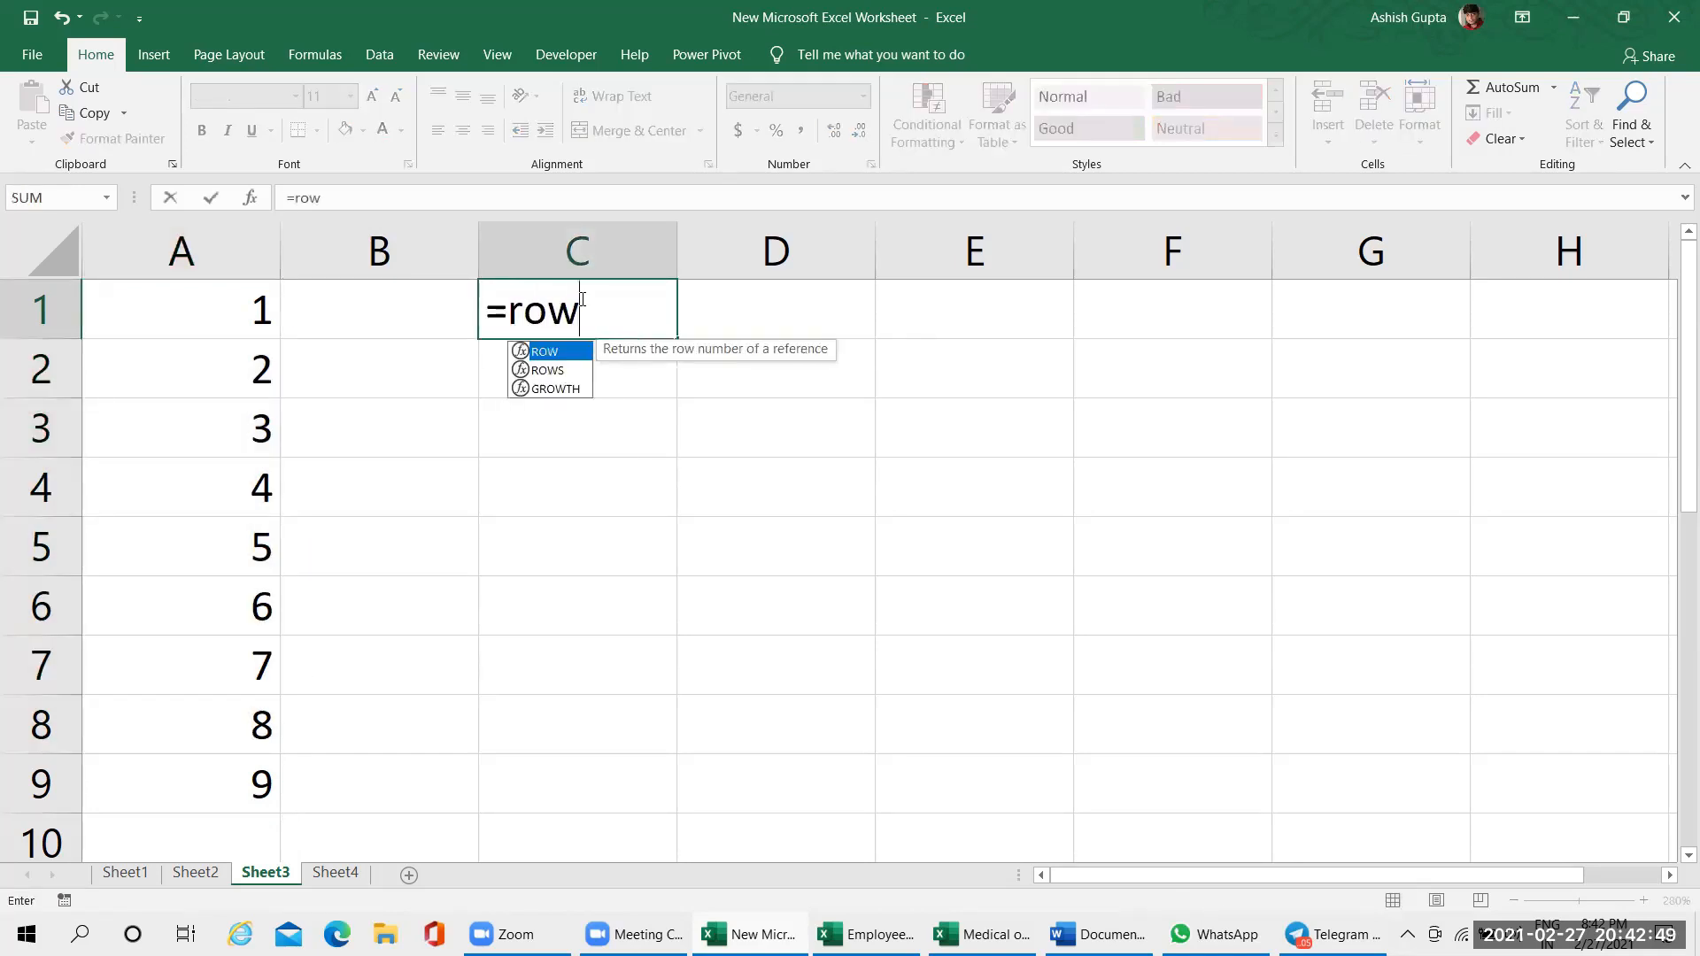
type("()")
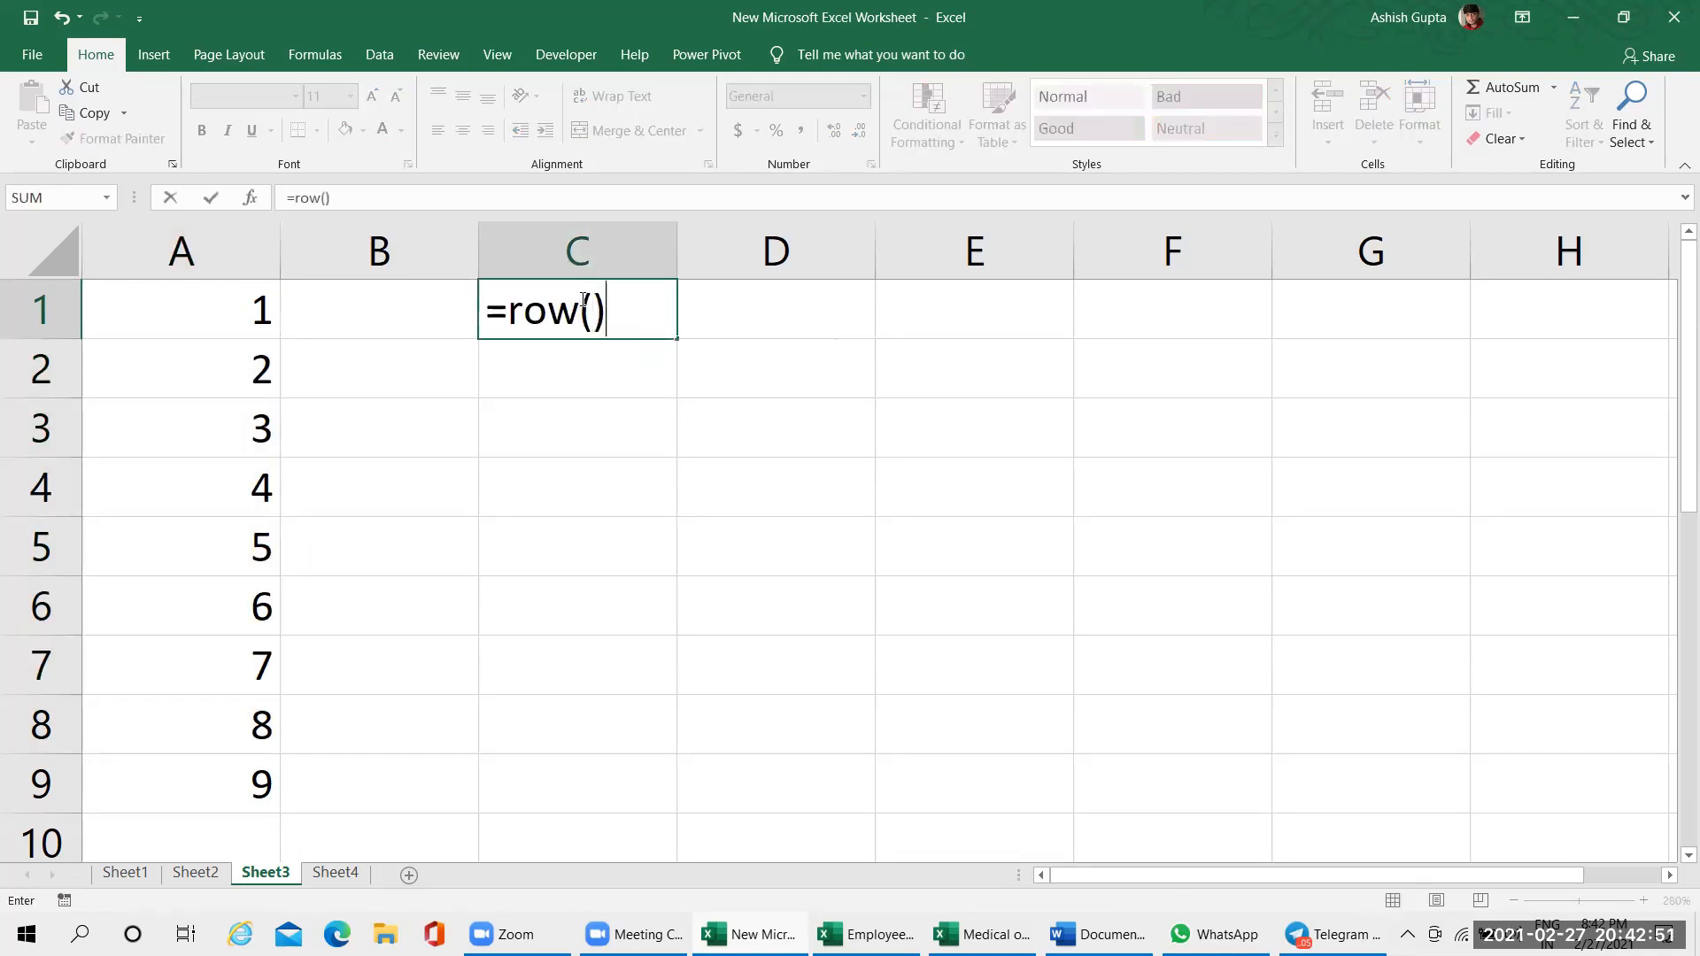
key("Return")
left_click(582, 297)
left_click_drag(681, 341, 687, 788)
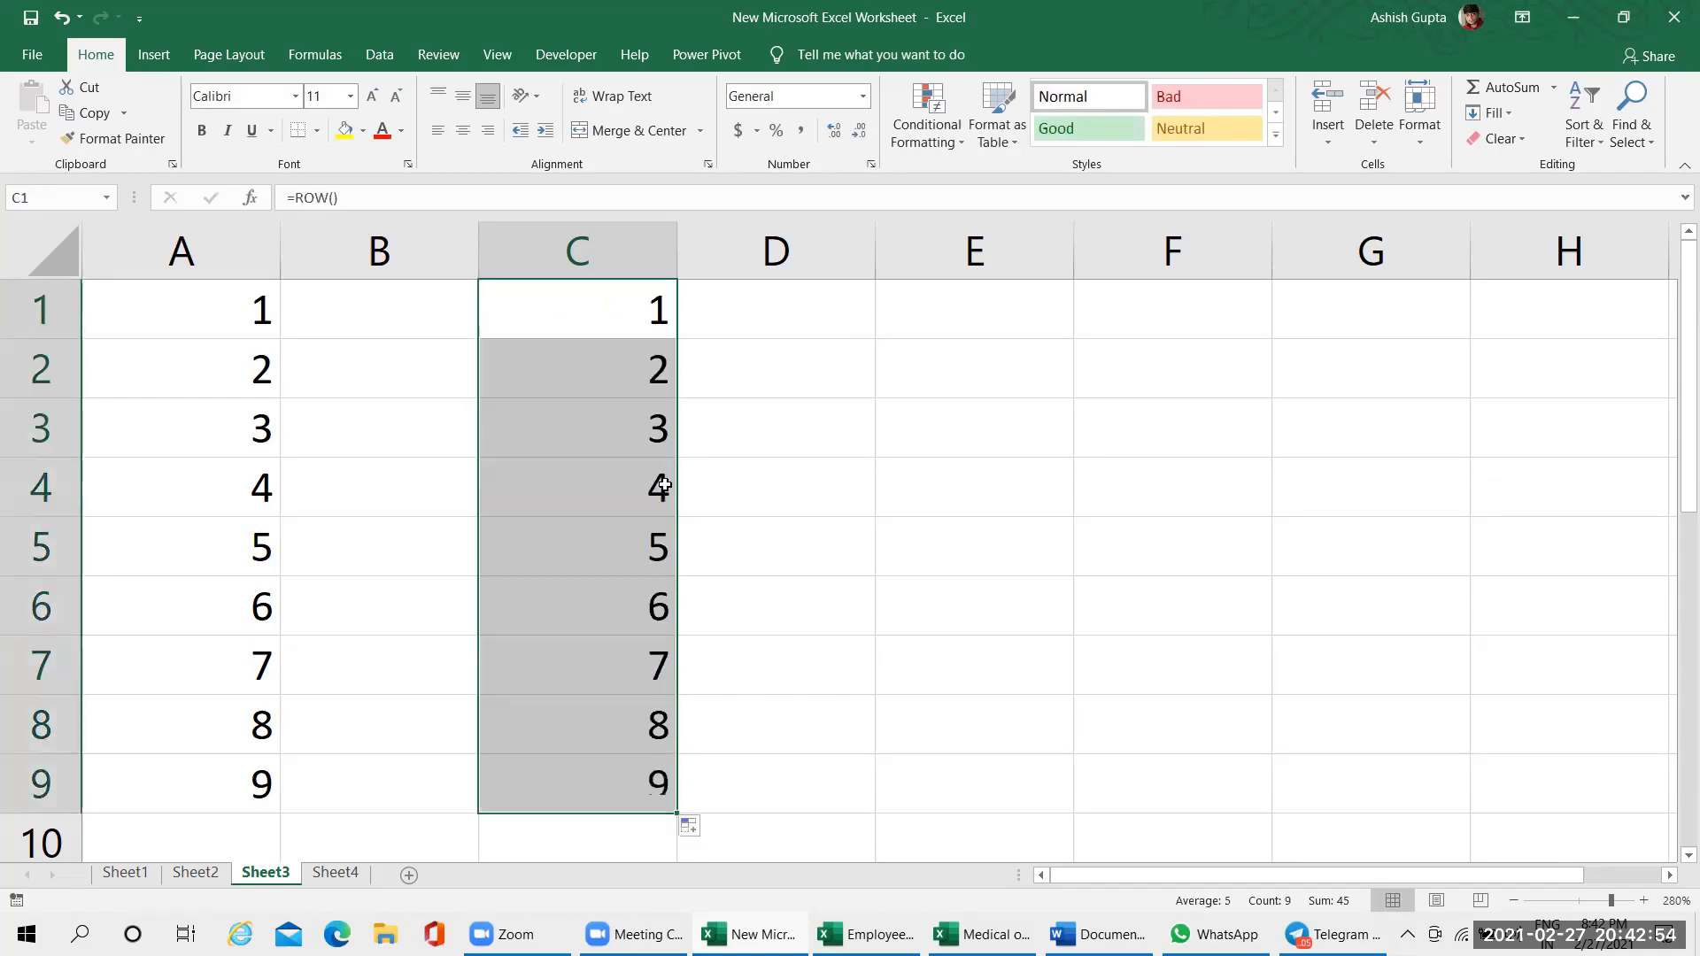
Examine the formulas and results in the cells filled from C1 to C9
left_click(629, 345)
left_click(611, 463)
left_click(615, 549)
left_click(612, 651)
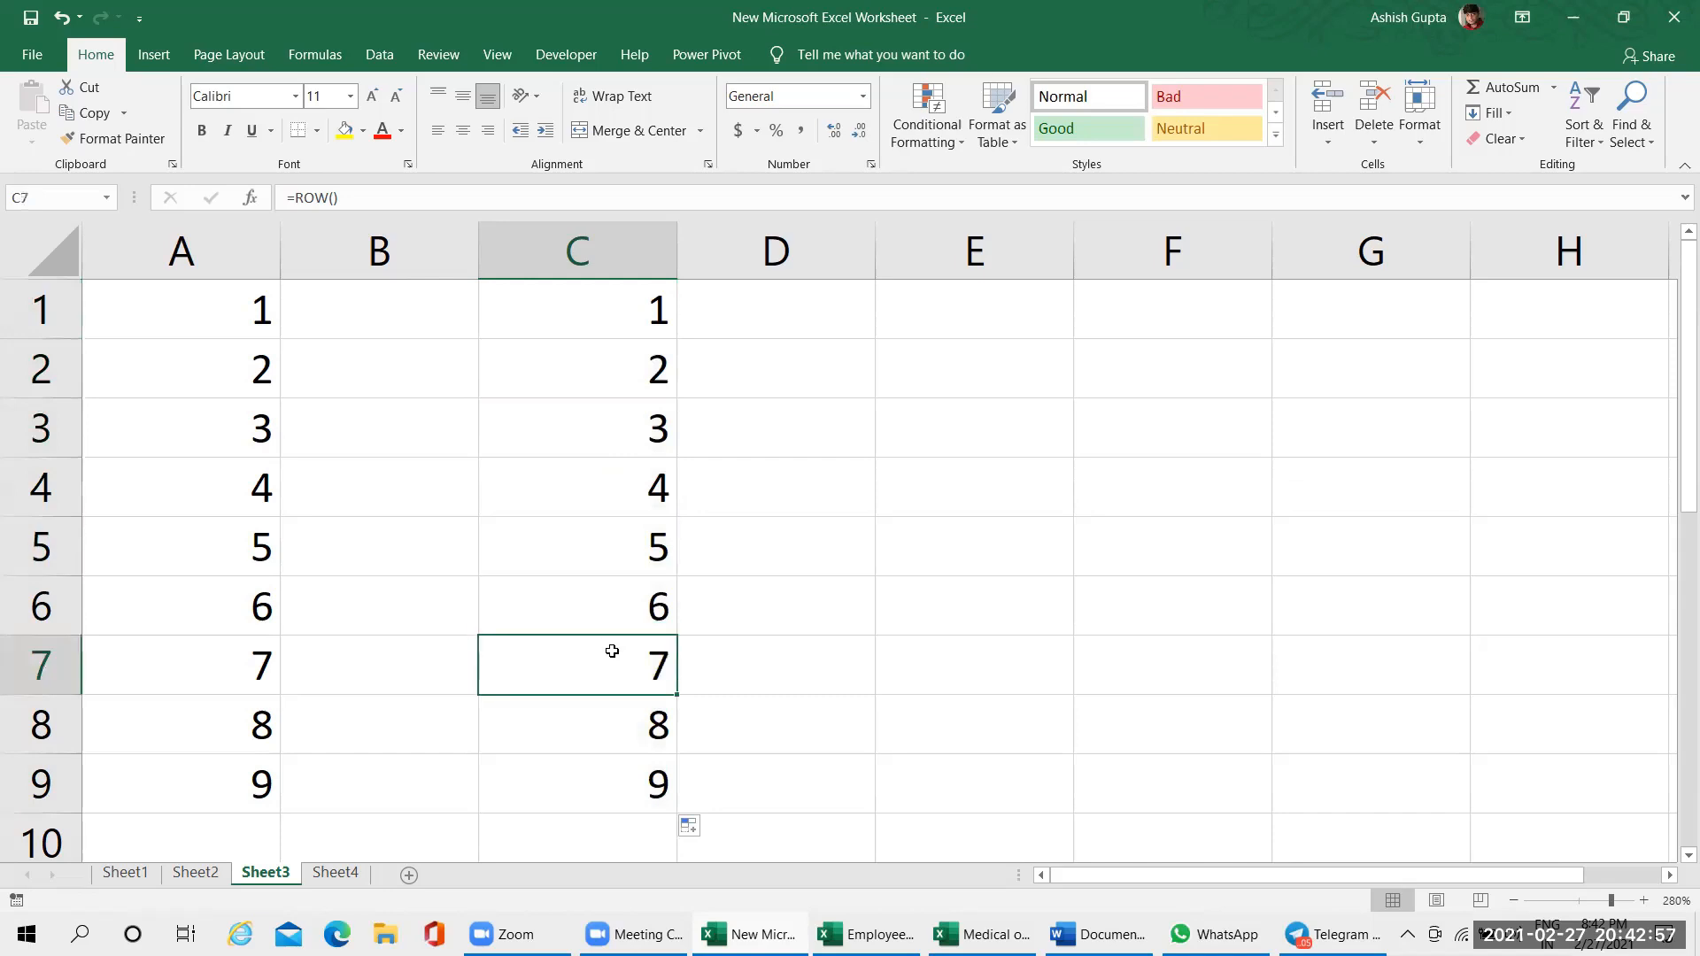
left_click(612, 745)
left_click(611, 782)
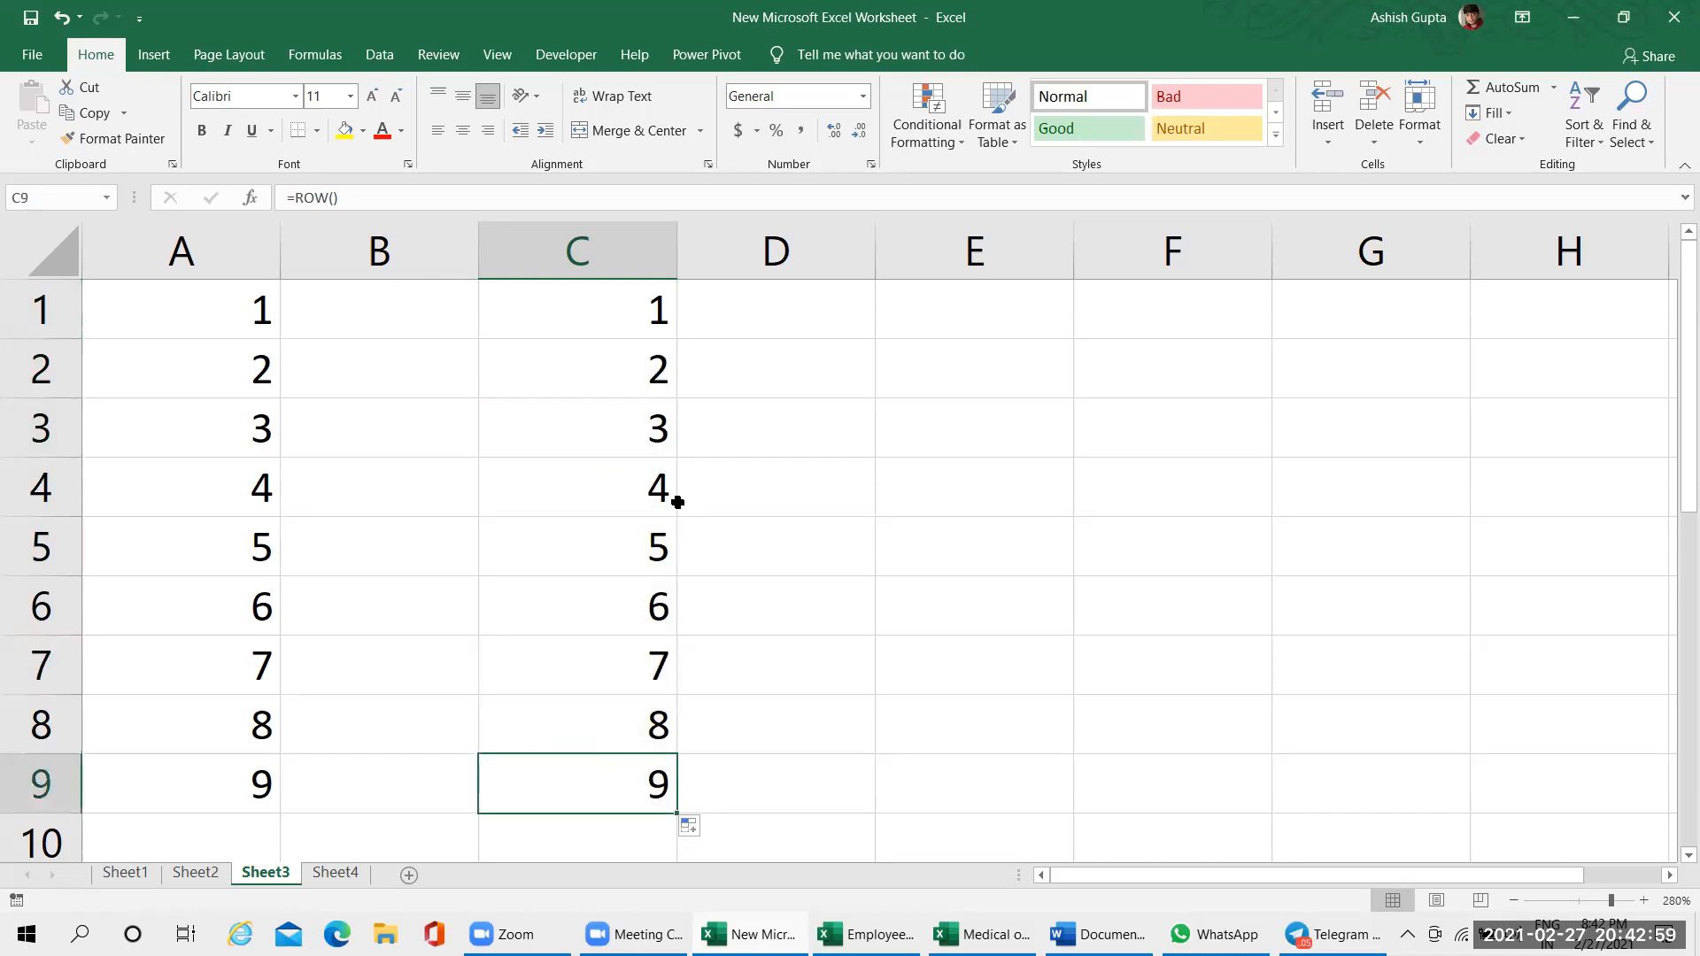
left_click(640, 321)
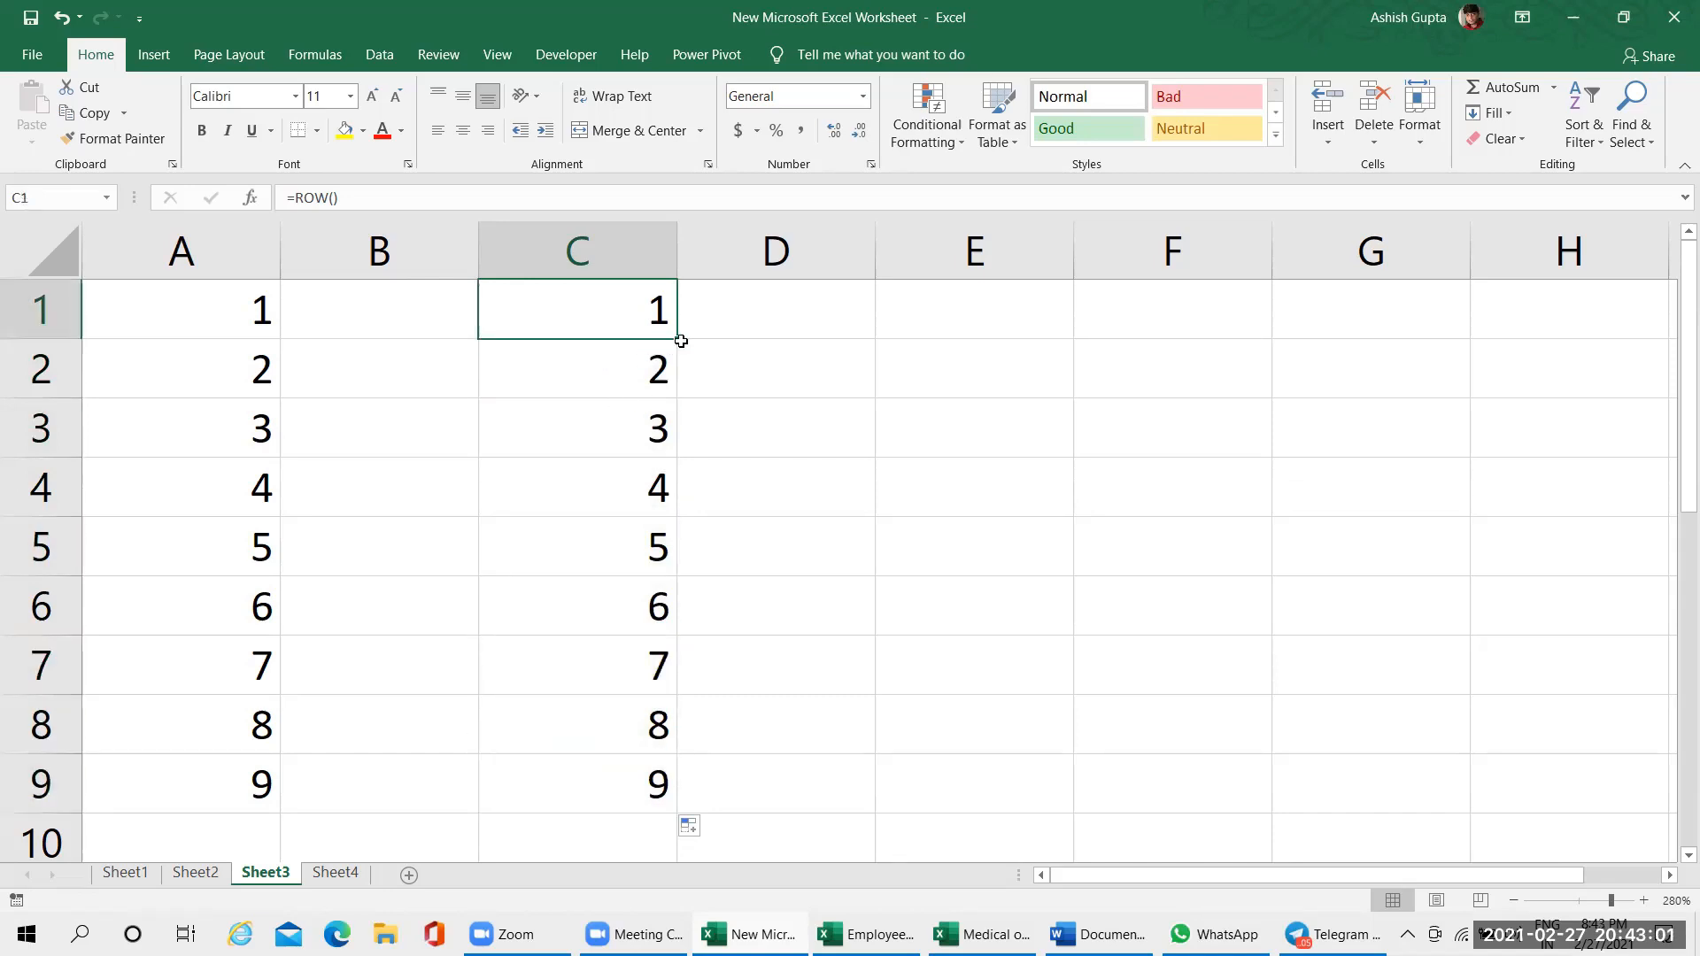
left_click(591, 369)
left_click(581, 419)
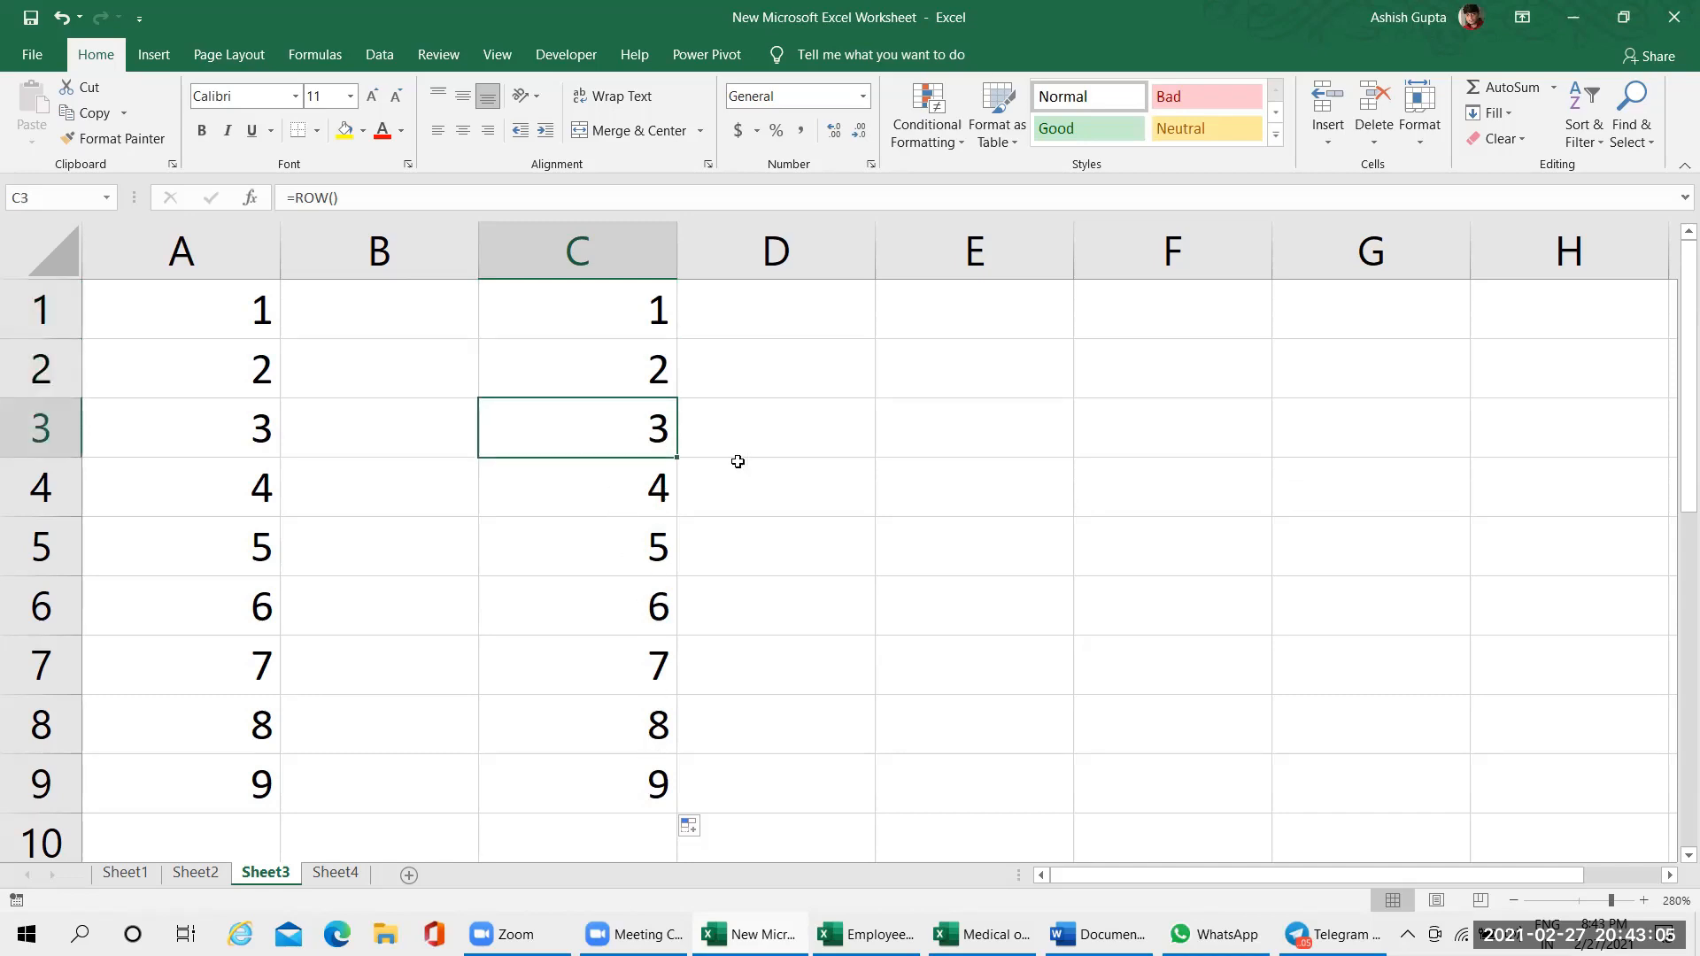
Enter the formula =ROW() in cell D3 and clear the cell again
left_click(787, 448)
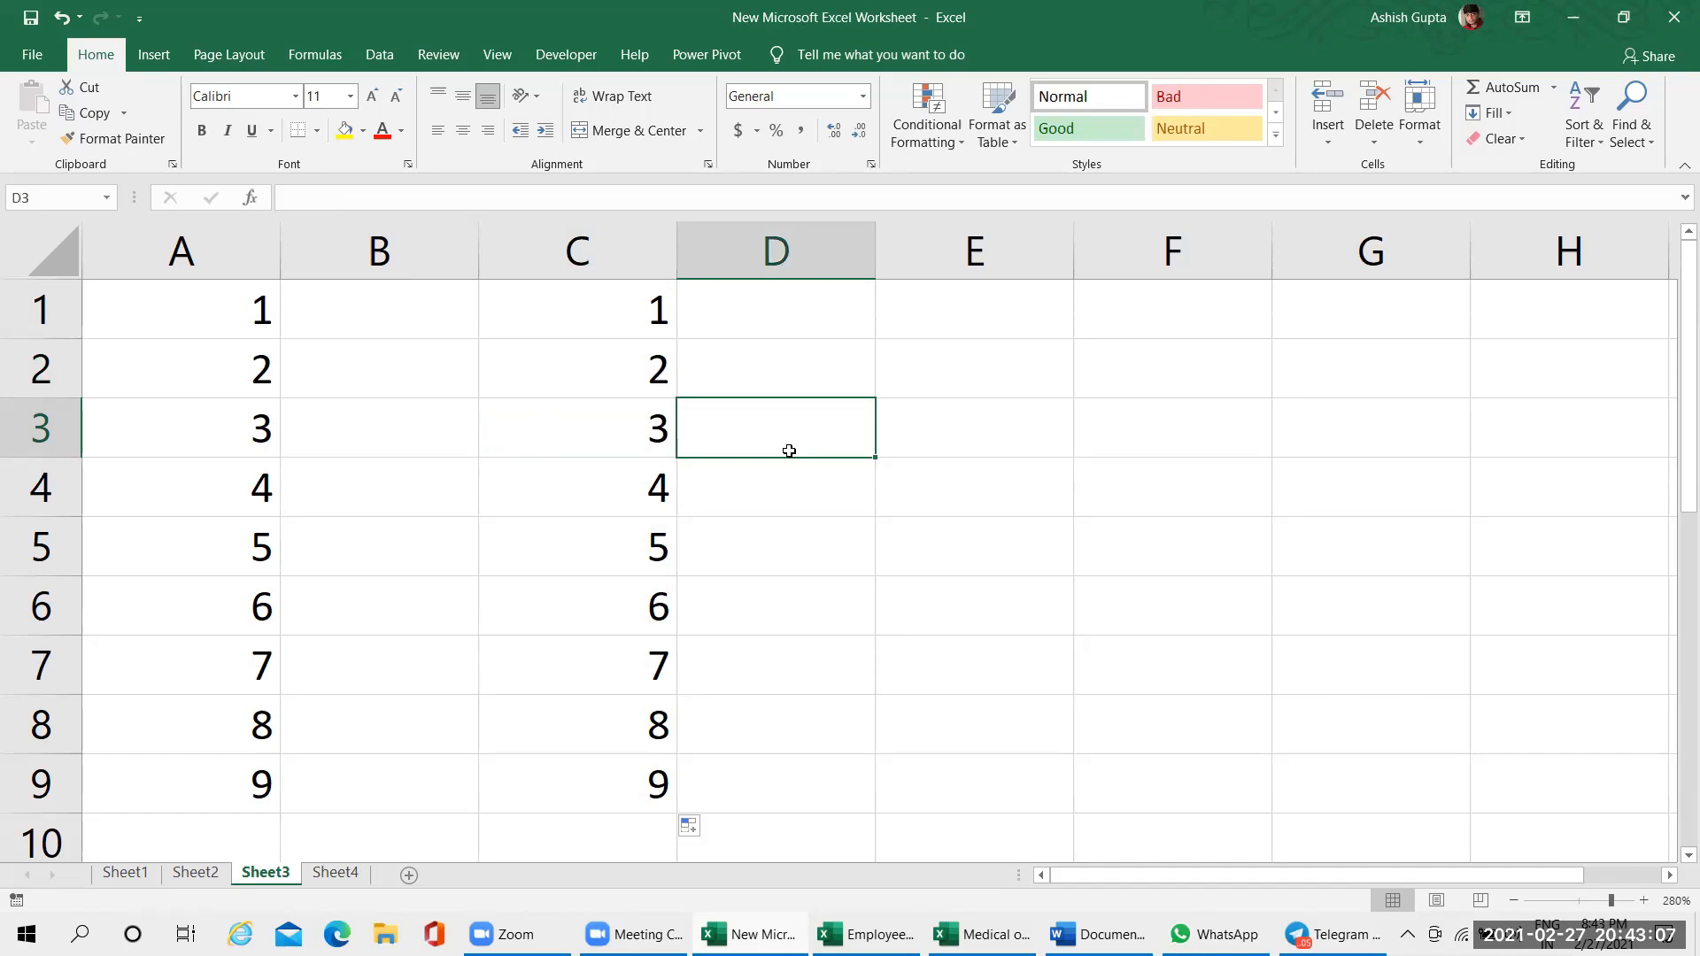
type("=ro")
key("Tab")
key("BackSpace")
key("BackSpace")
key("BackSpace")
key("BackSpace")
key("BackSpace")
type("w")
key("BackSpace")
type("ow")
key("Tab")
type(")")
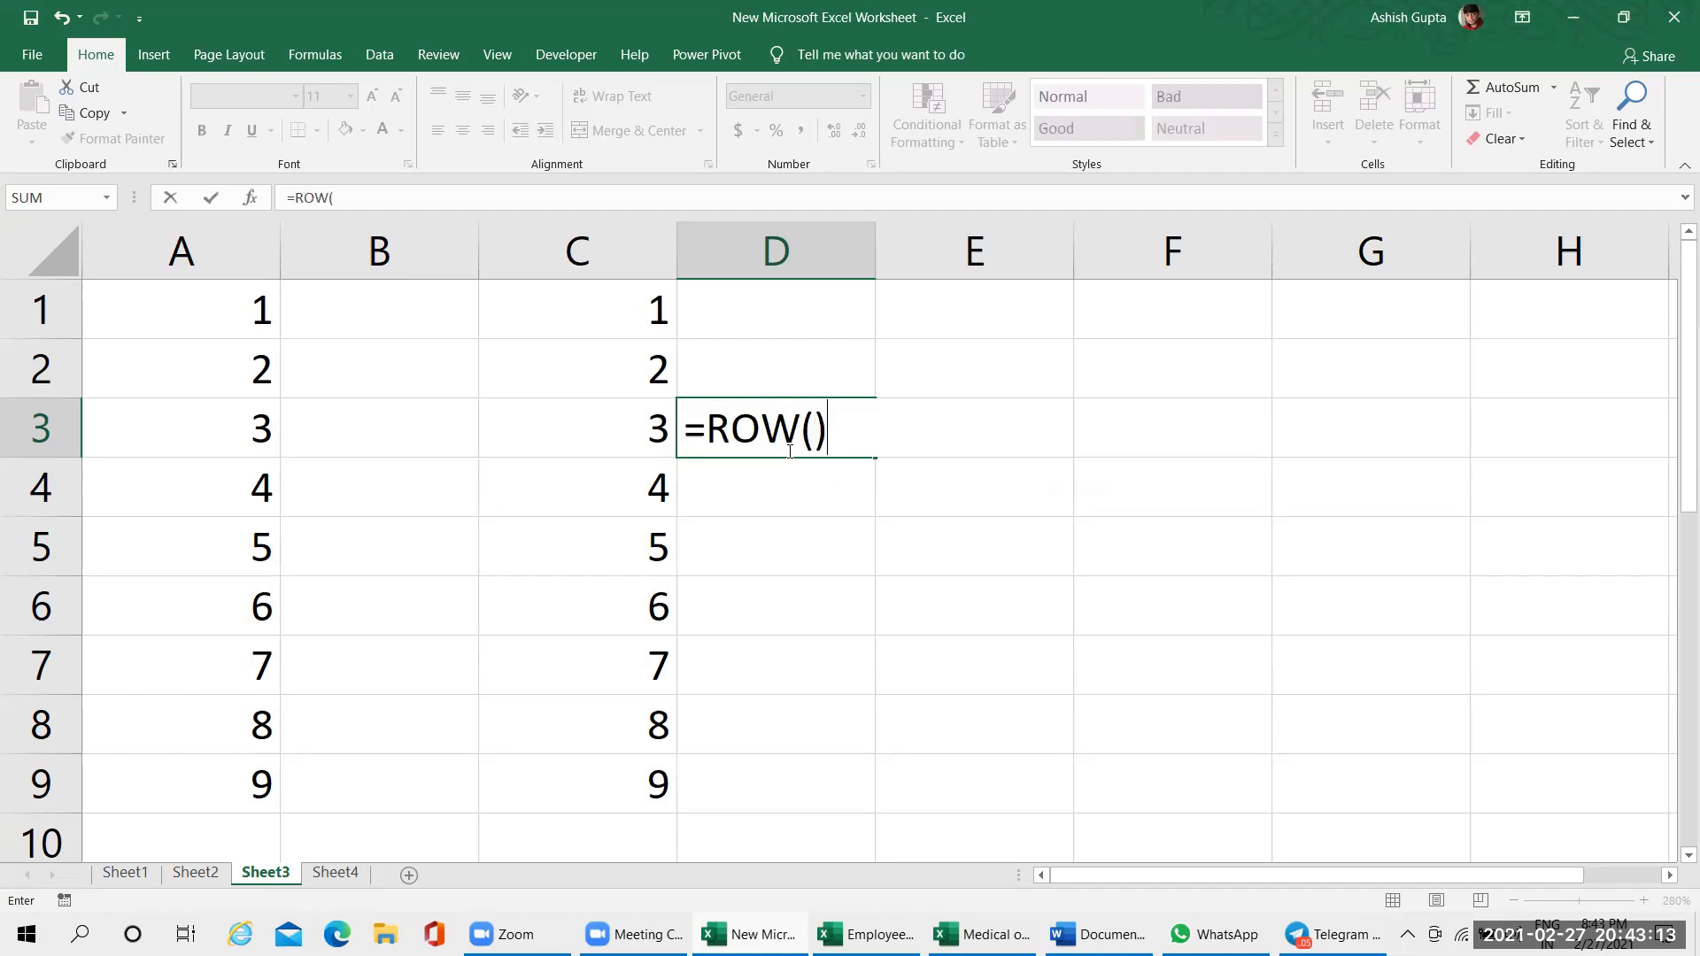
key("Return")
left_click(801, 446)
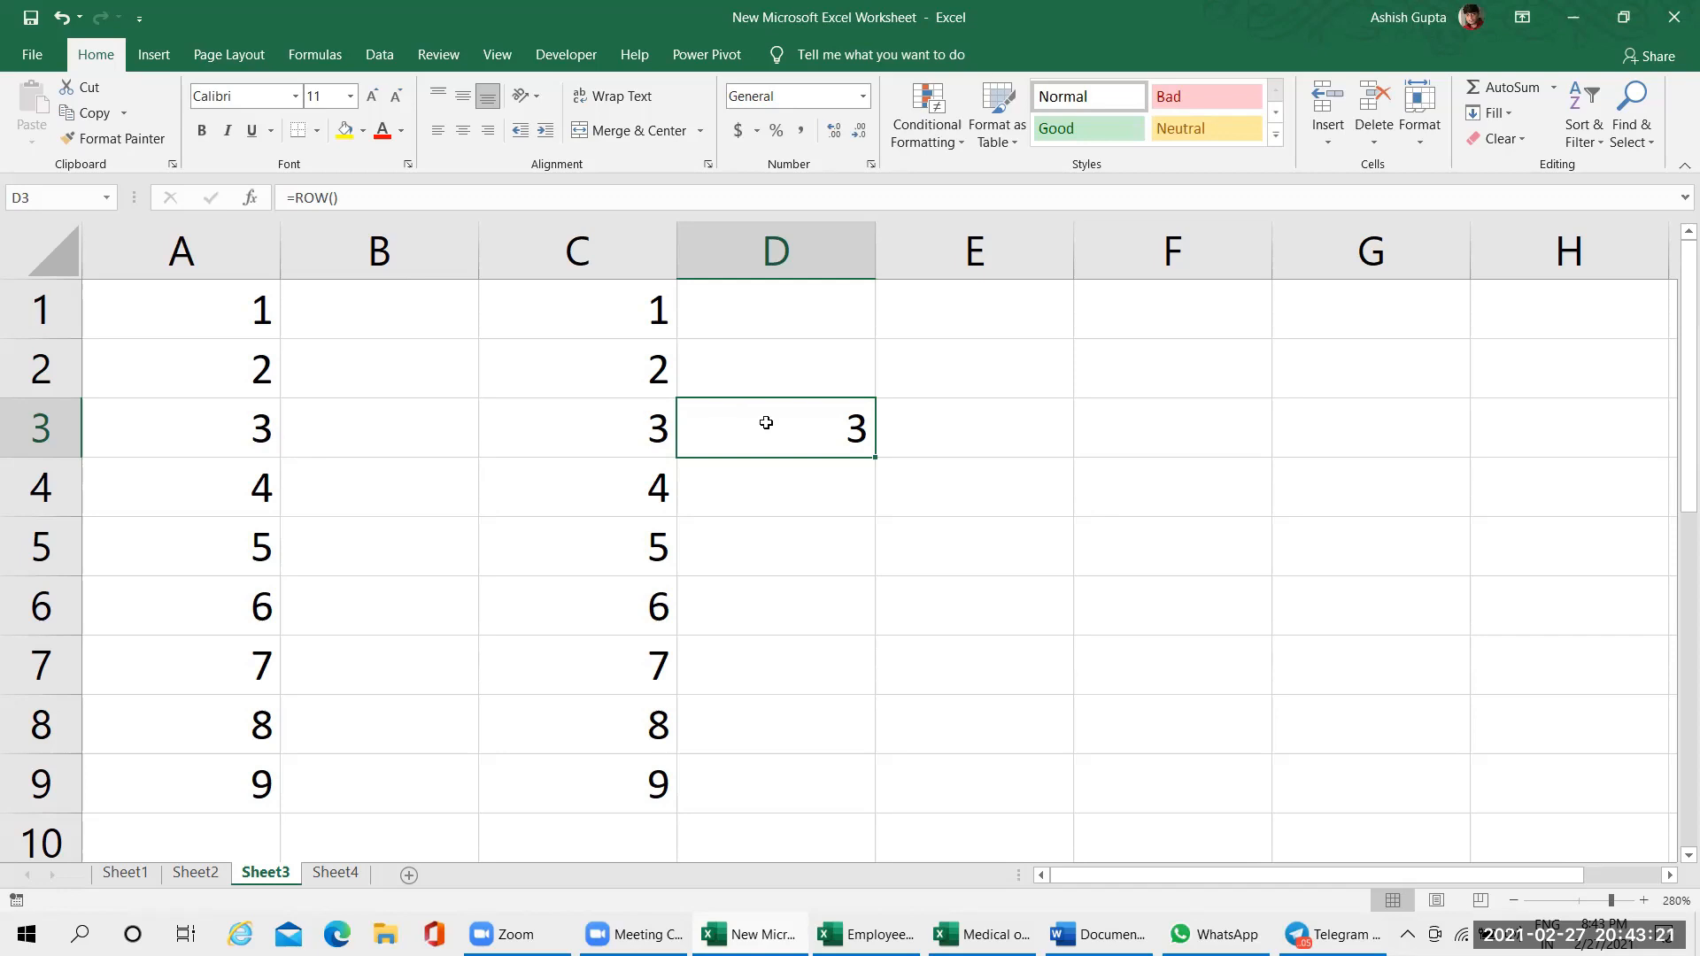
key("Delete")
Widen column C and inspect the empty argument parentheses of the ROW formula in cell C1
left_click(645, 334)
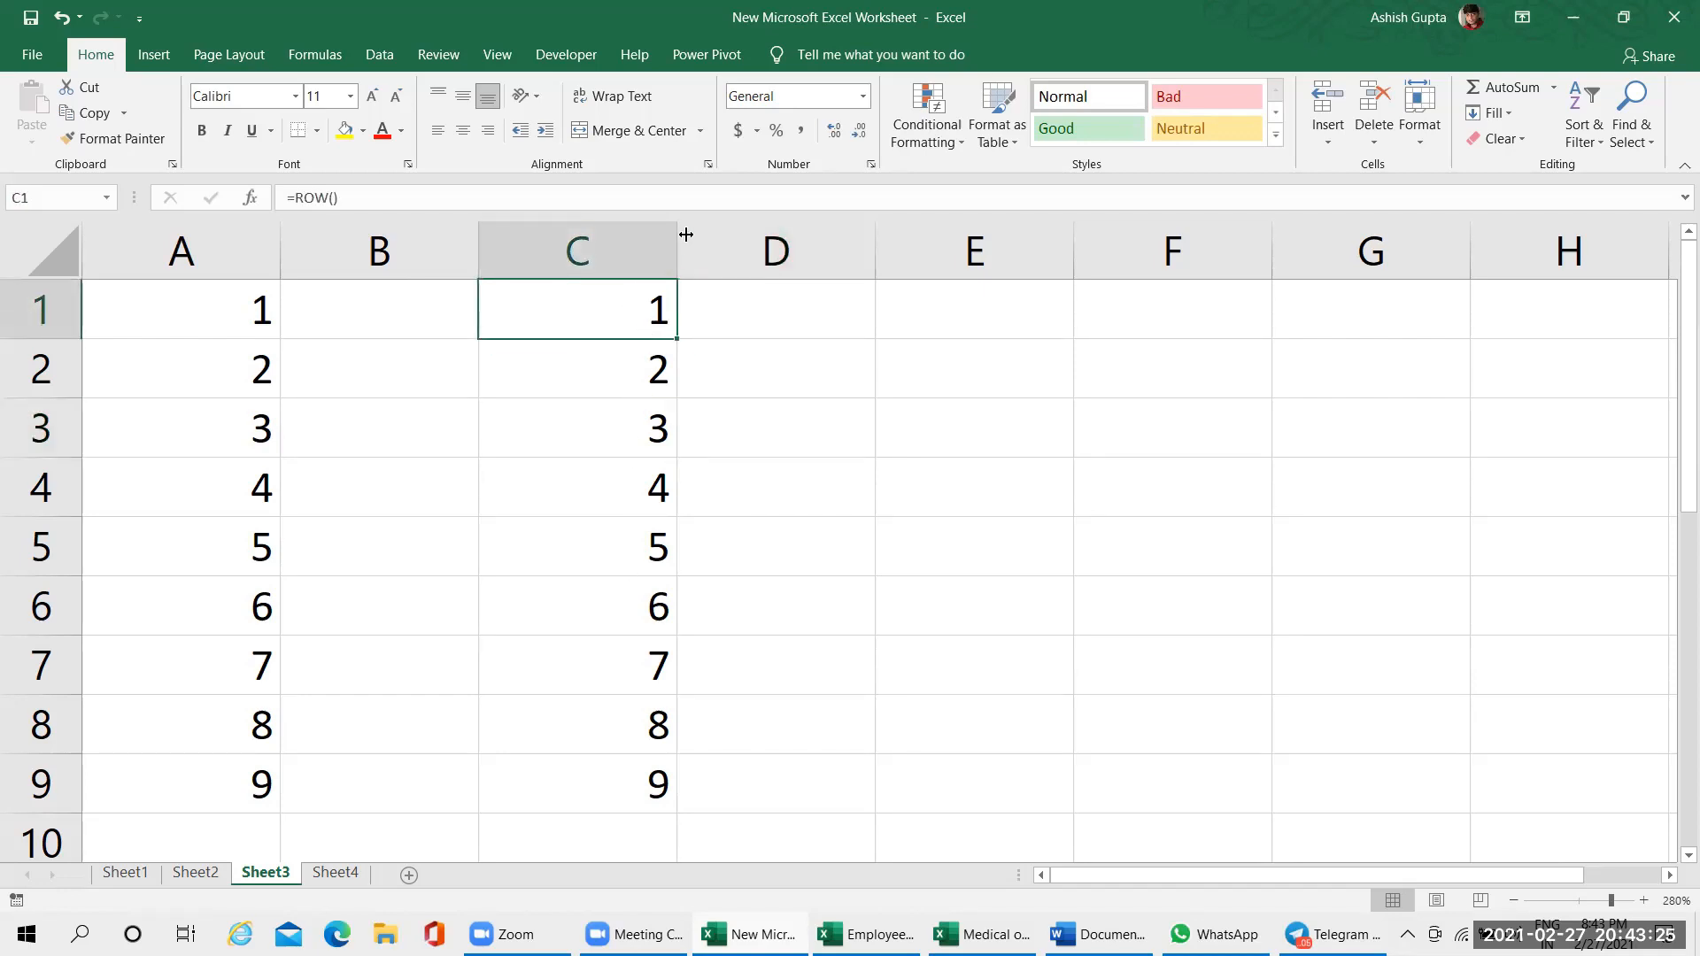
left_click_drag(682, 234, 795, 233)
double_click(556, 335)
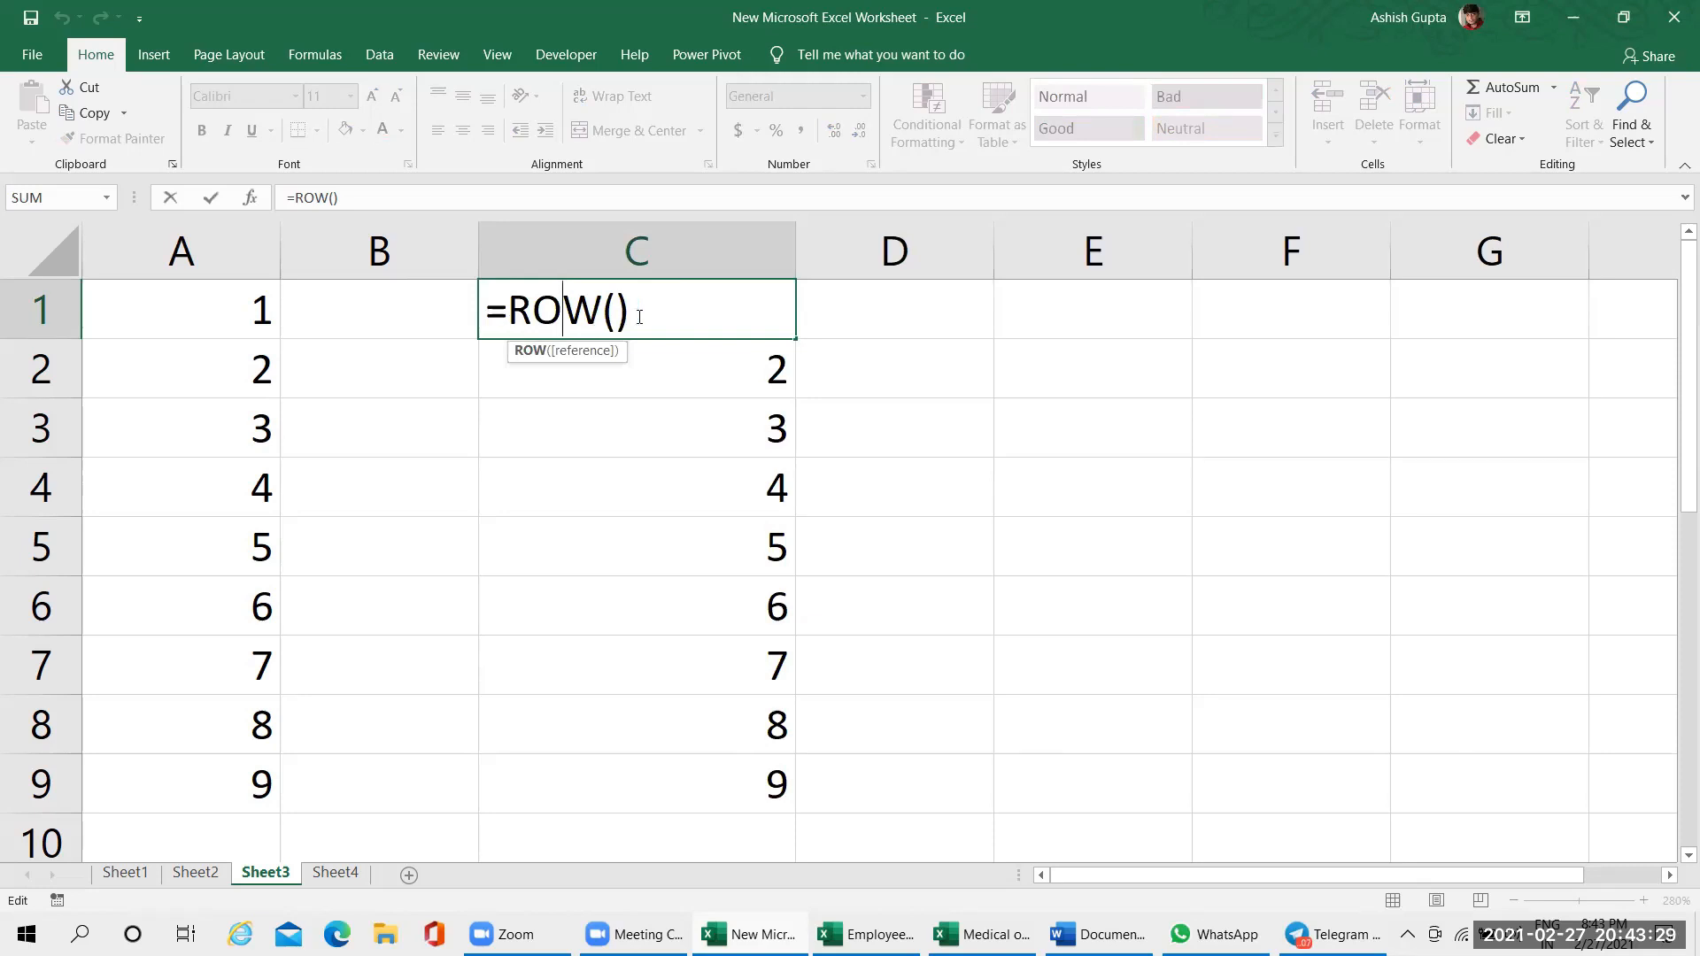
double_click(611, 314)
double_click(621, 314)
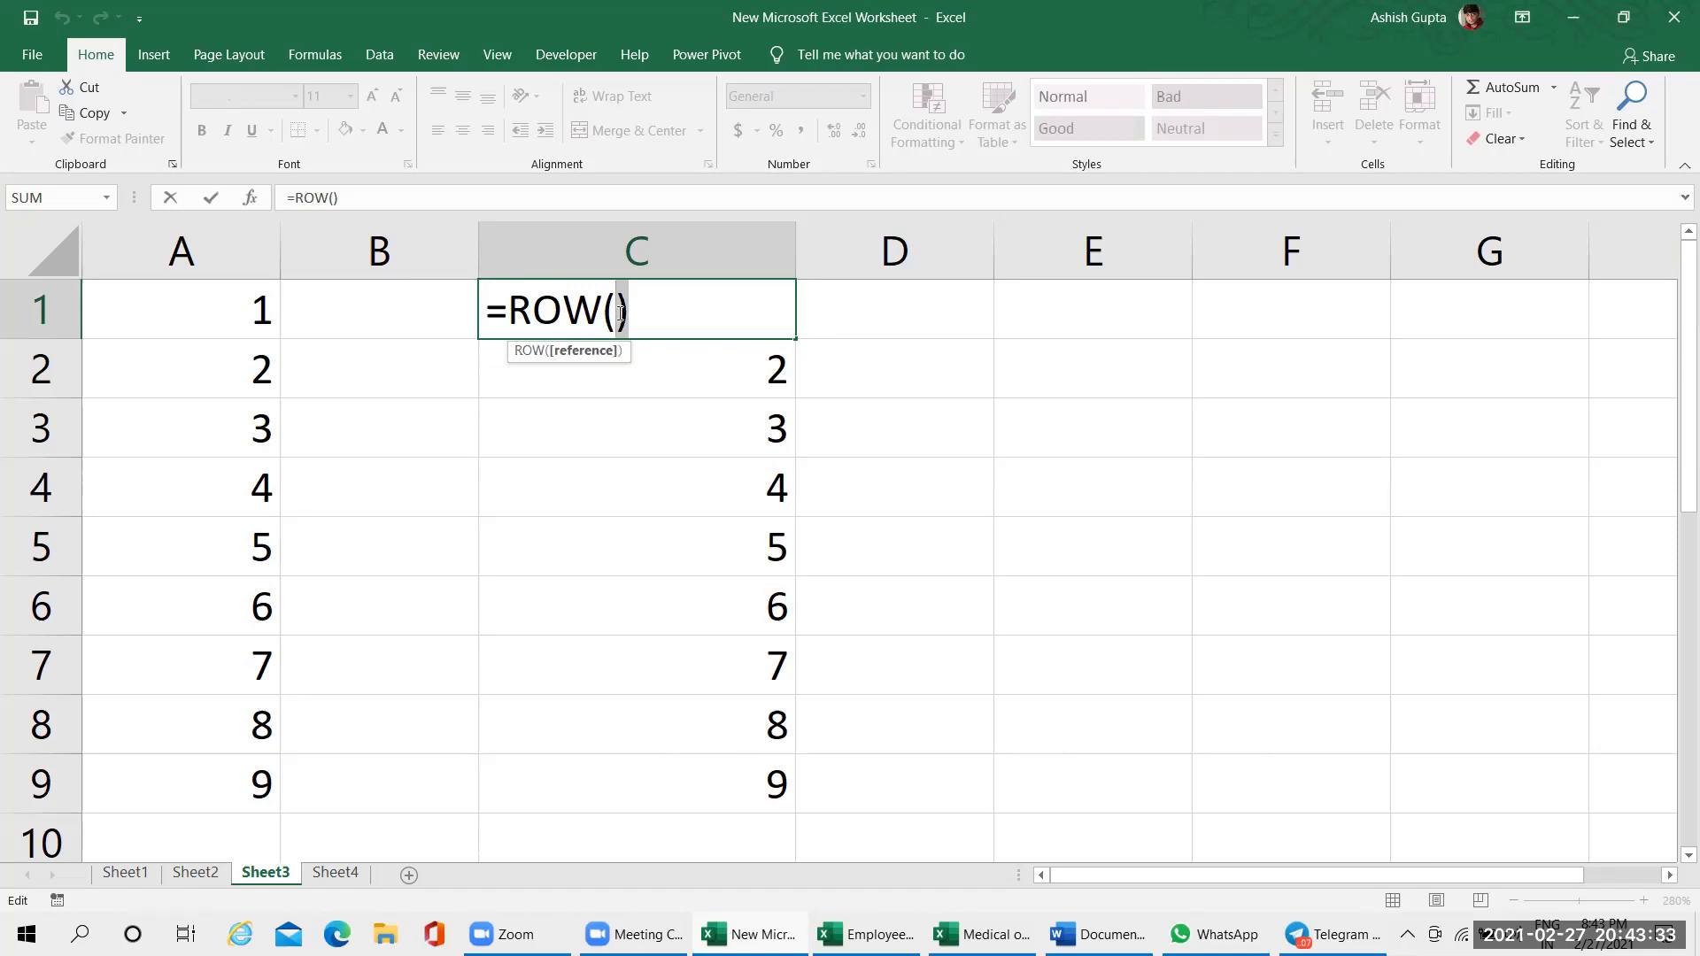
left_click(621, 315)
key("Return")
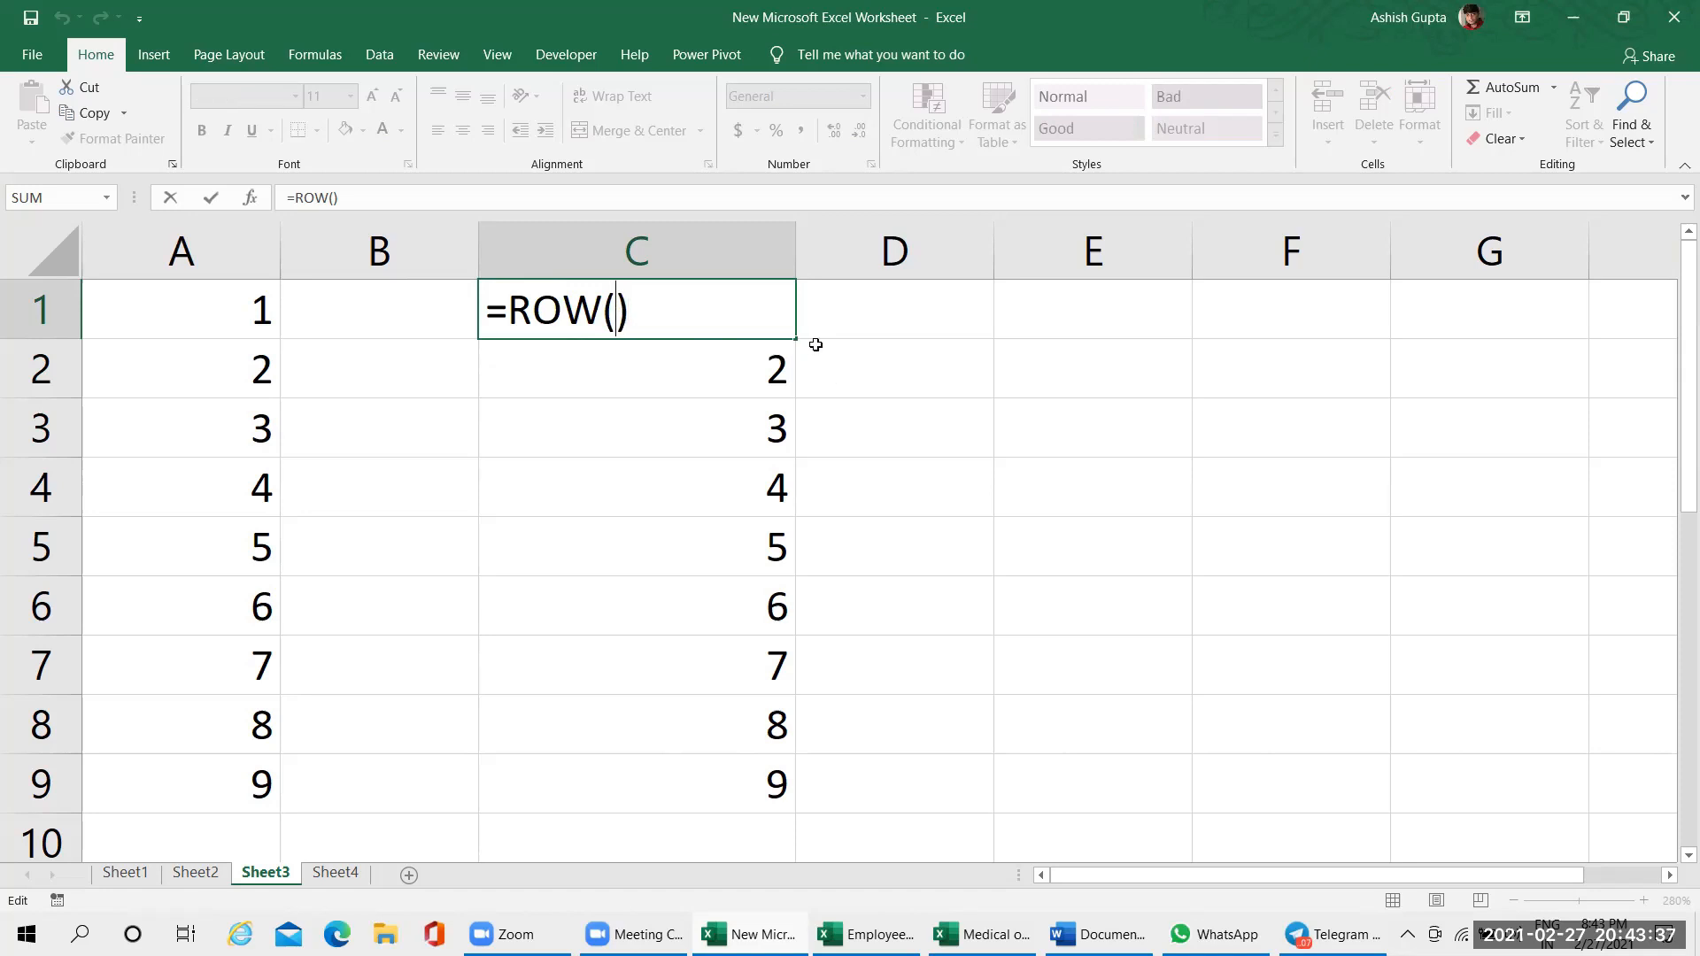
Examine the equals sign, function name and parentheses of the ROW formula in cell C1 and cancel the edit
double_click(690, 305)
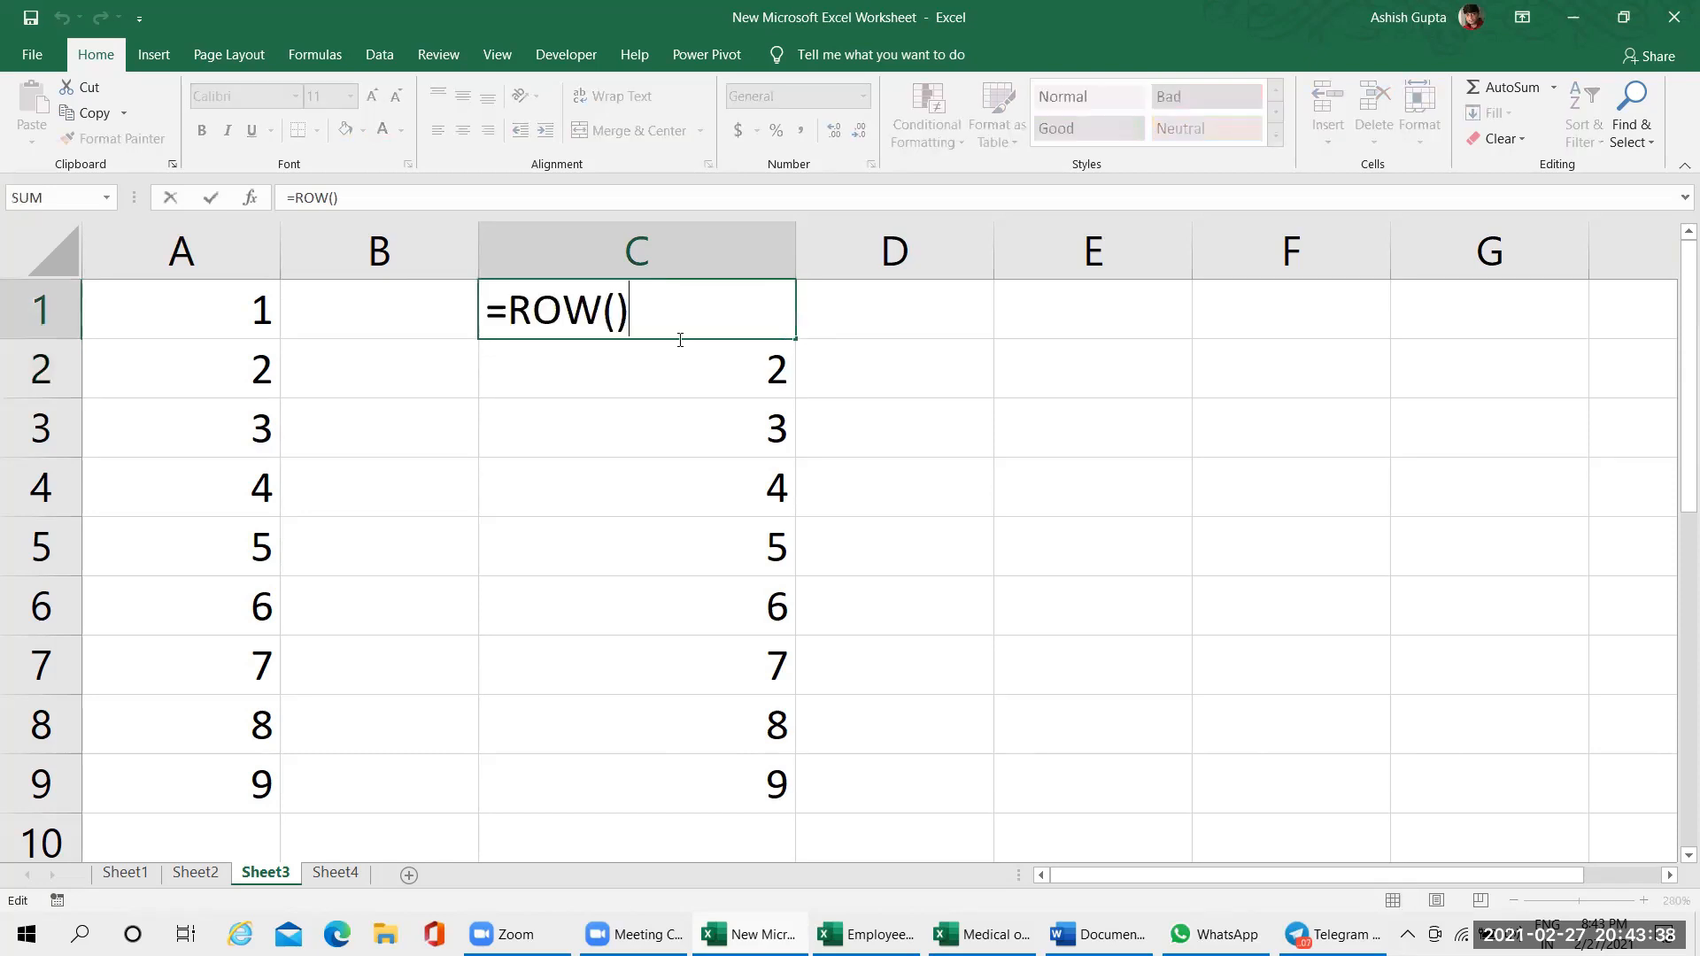
left_click(472, 309)
double_click(562, 304)
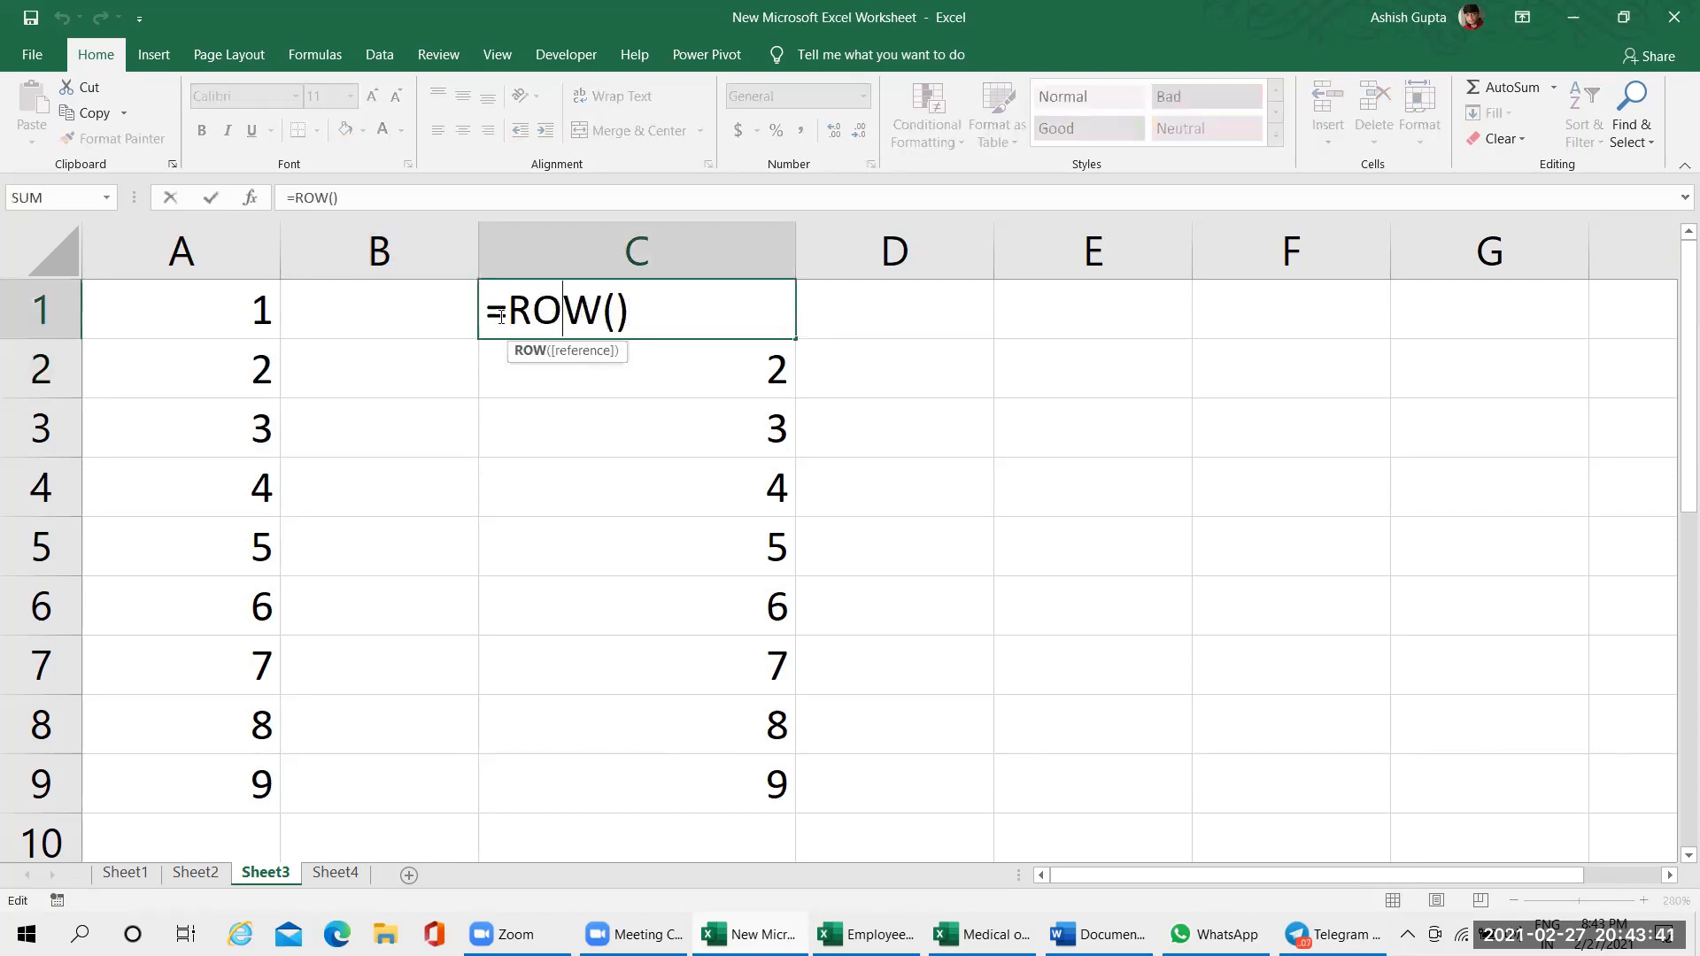
left_click(638, 310)
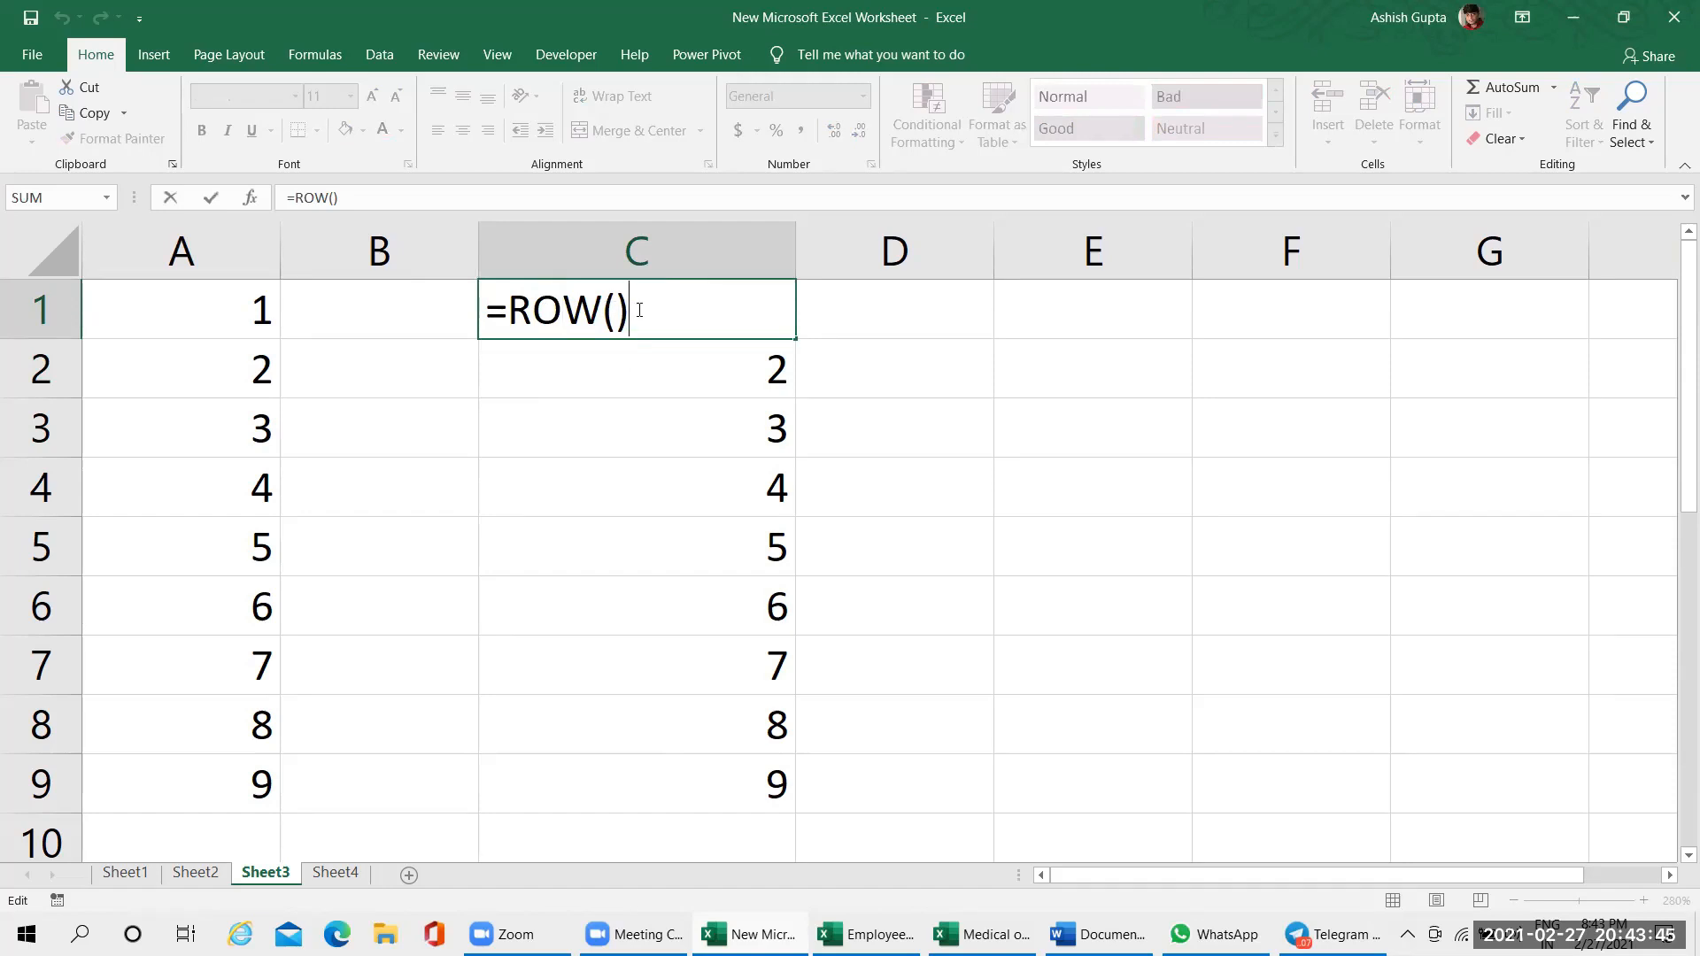
left_click_drag(638, 310, 479, 310)
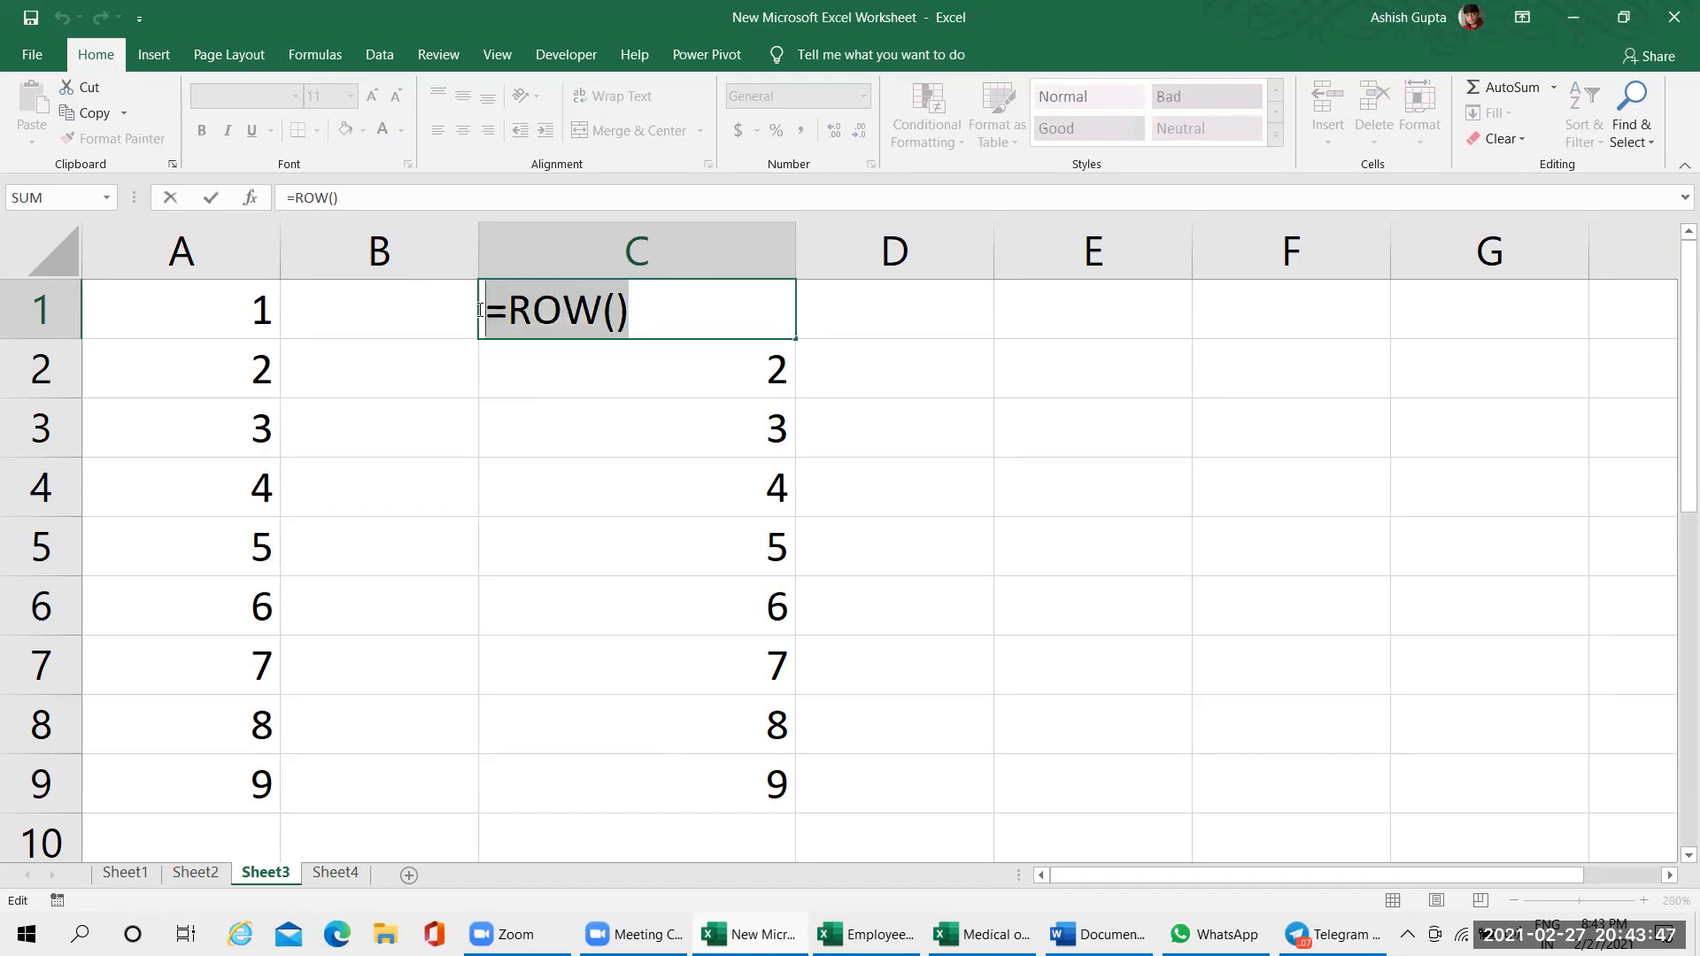
left_click(542, 310)
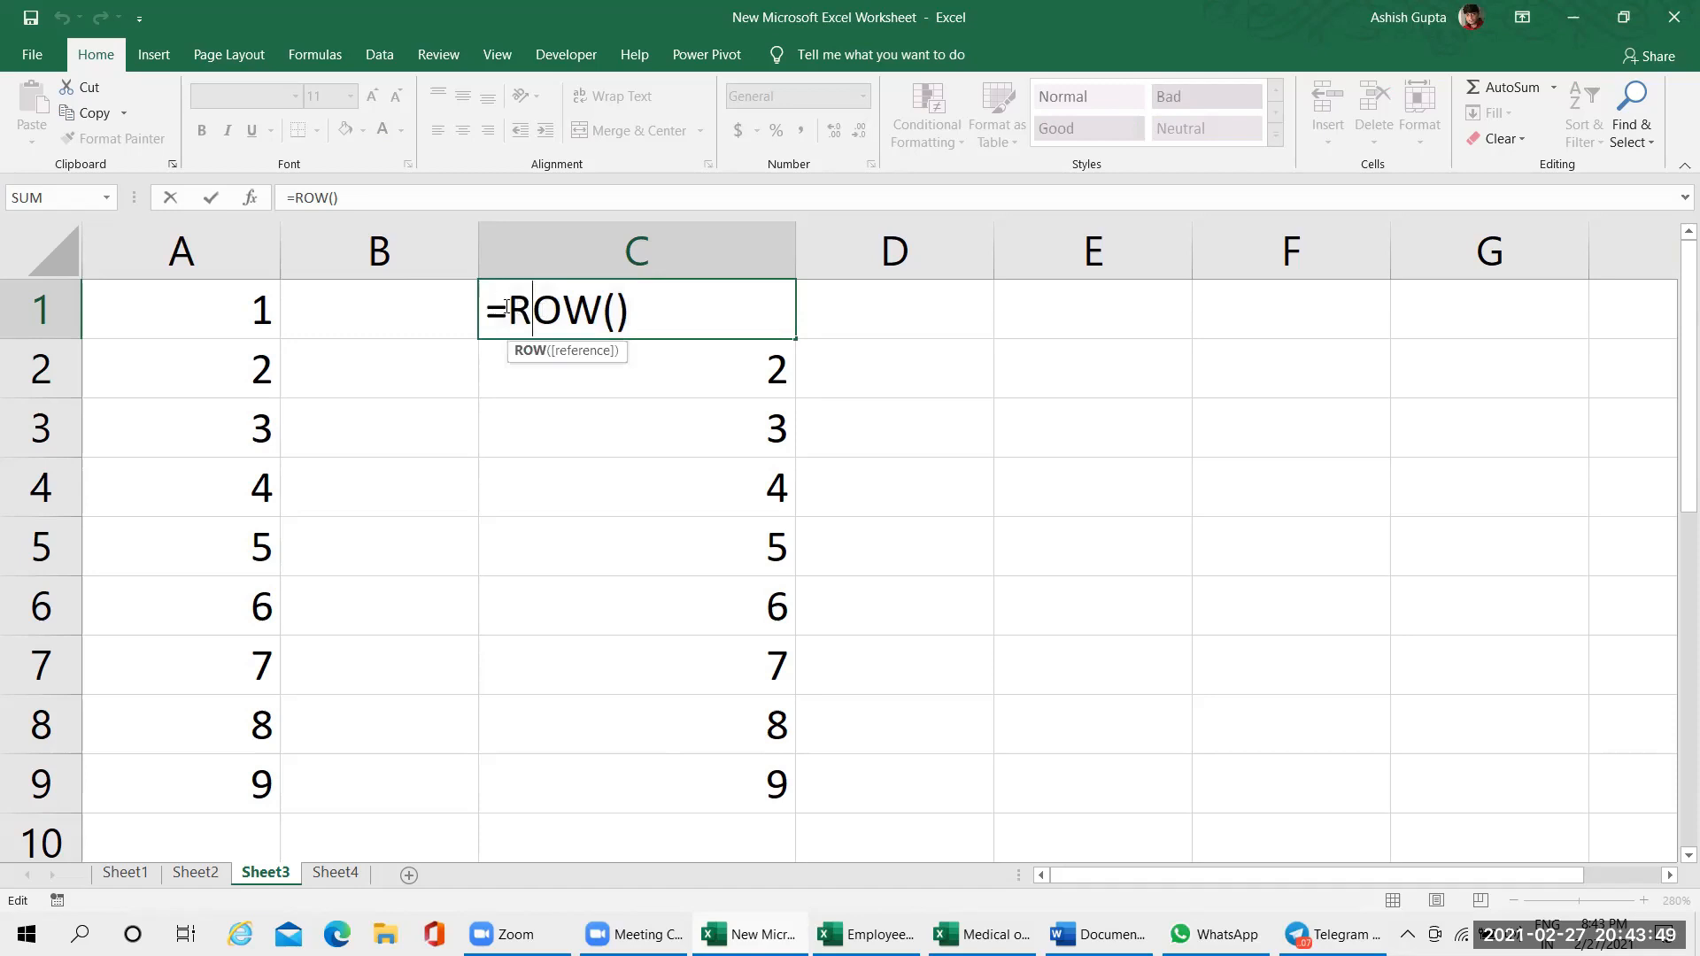
left_click_drag(509, 310, 629, 310)
left_click(966, 374)
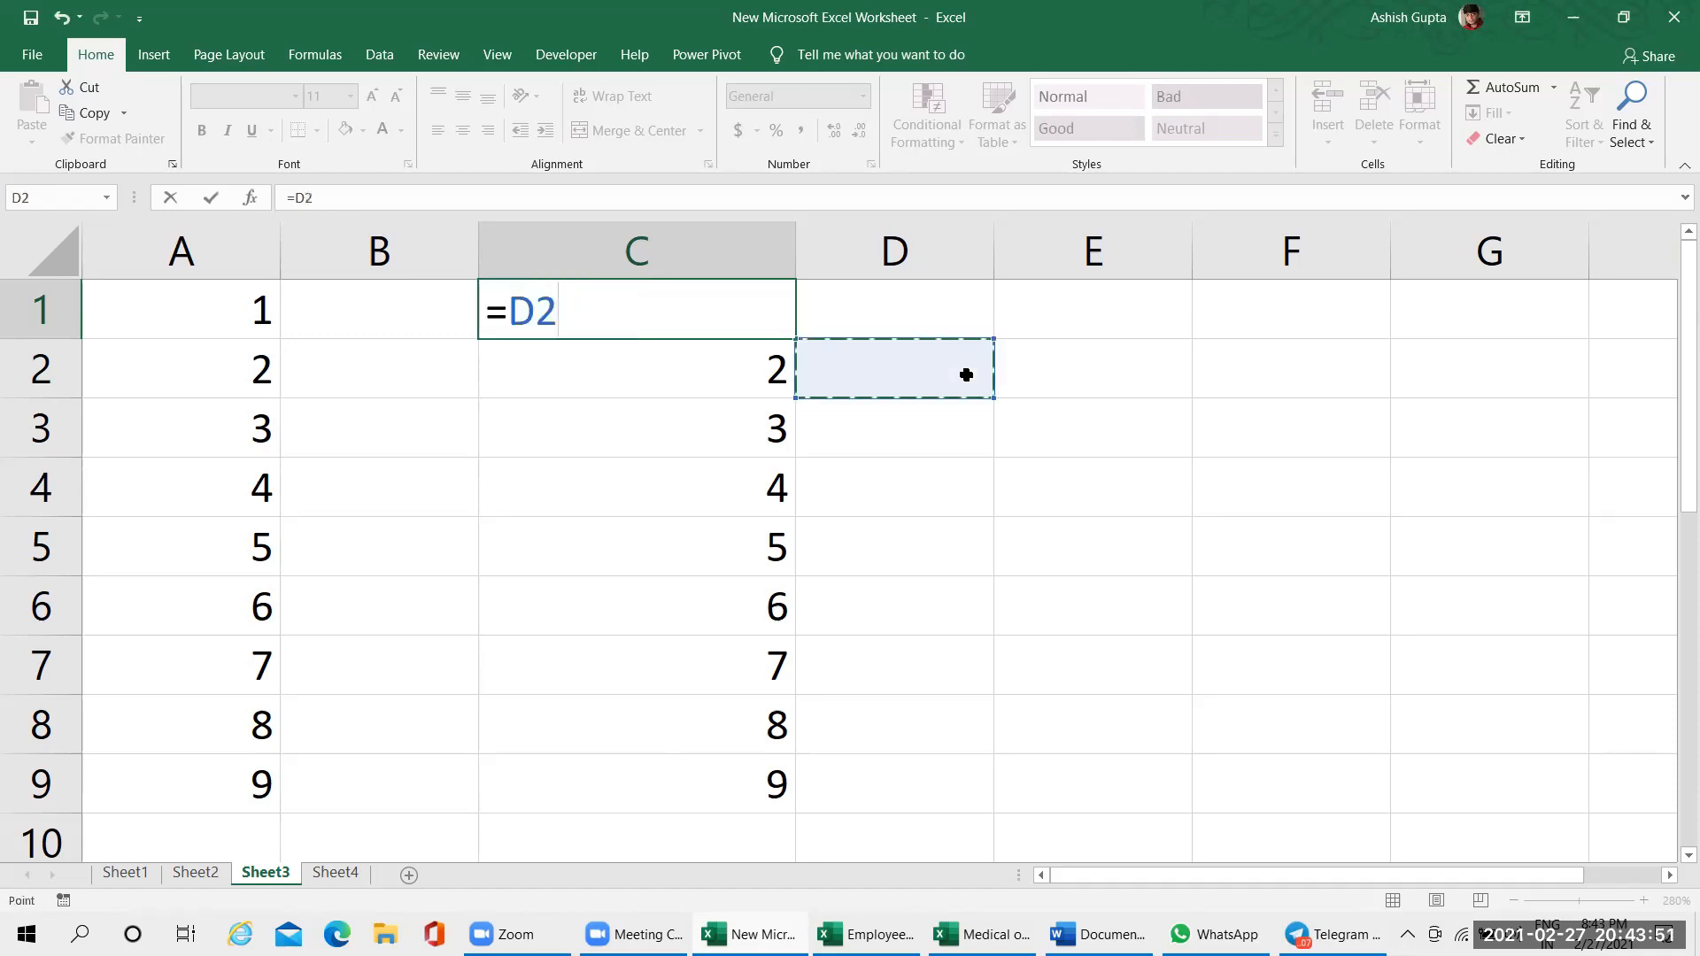
key("Escape")
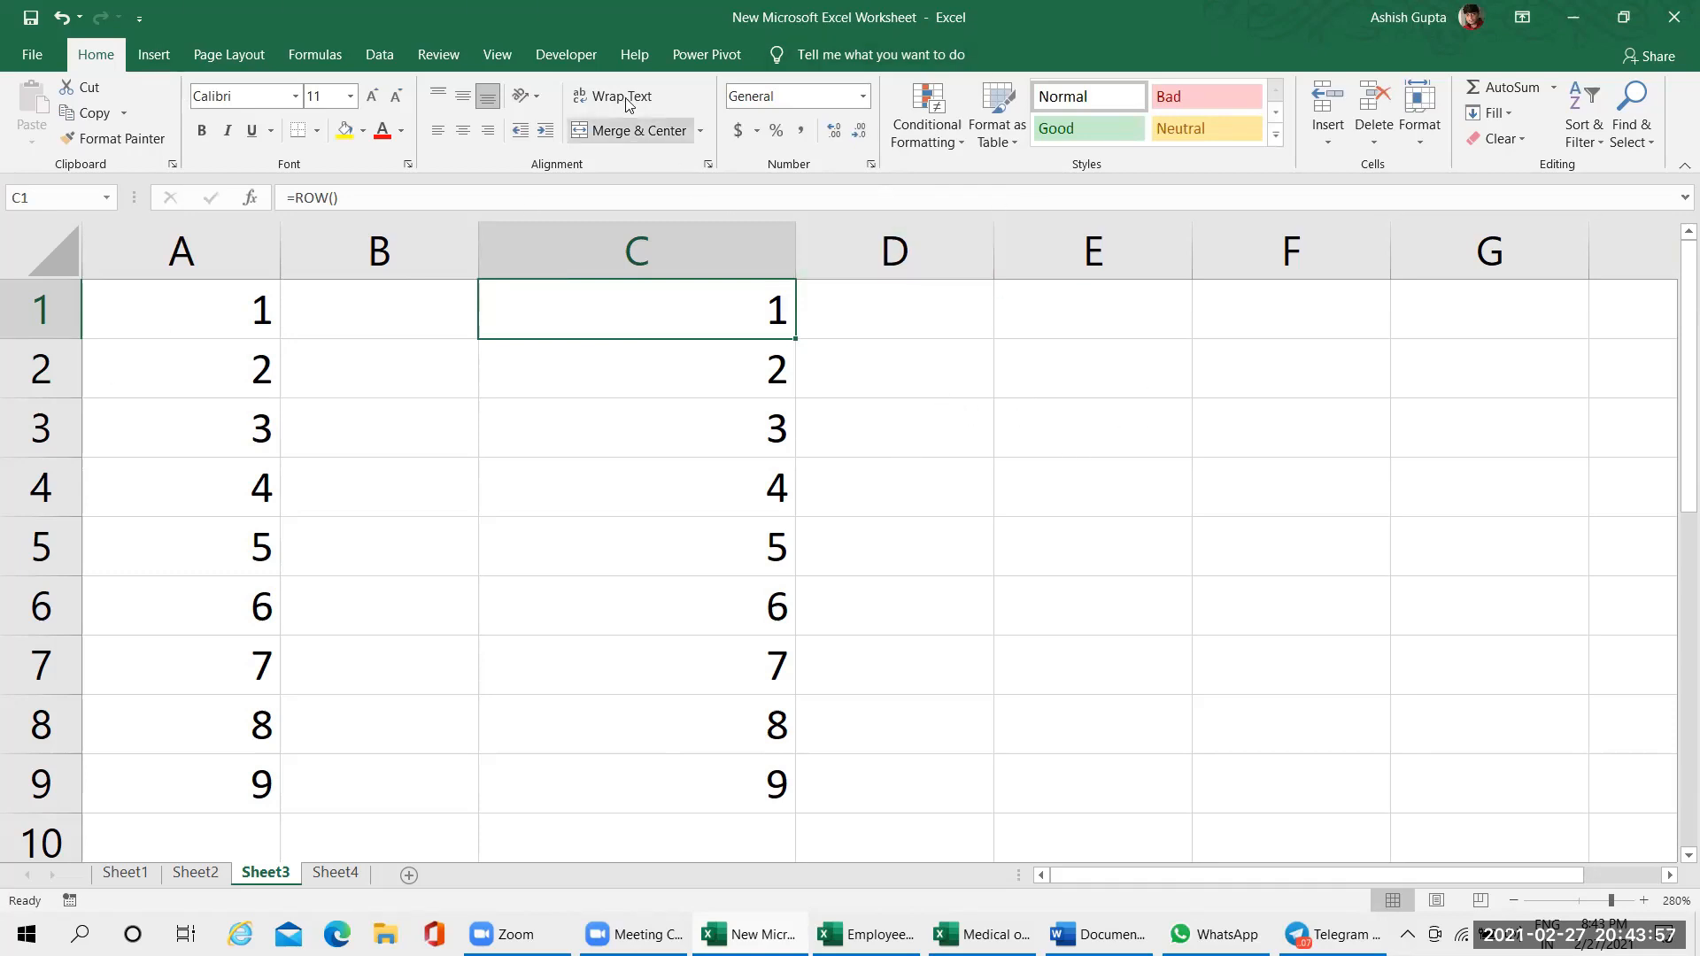
Compare the ROW formulas in cells C1 and C9, the first and last filled cells of column C
left_click(876, 368)
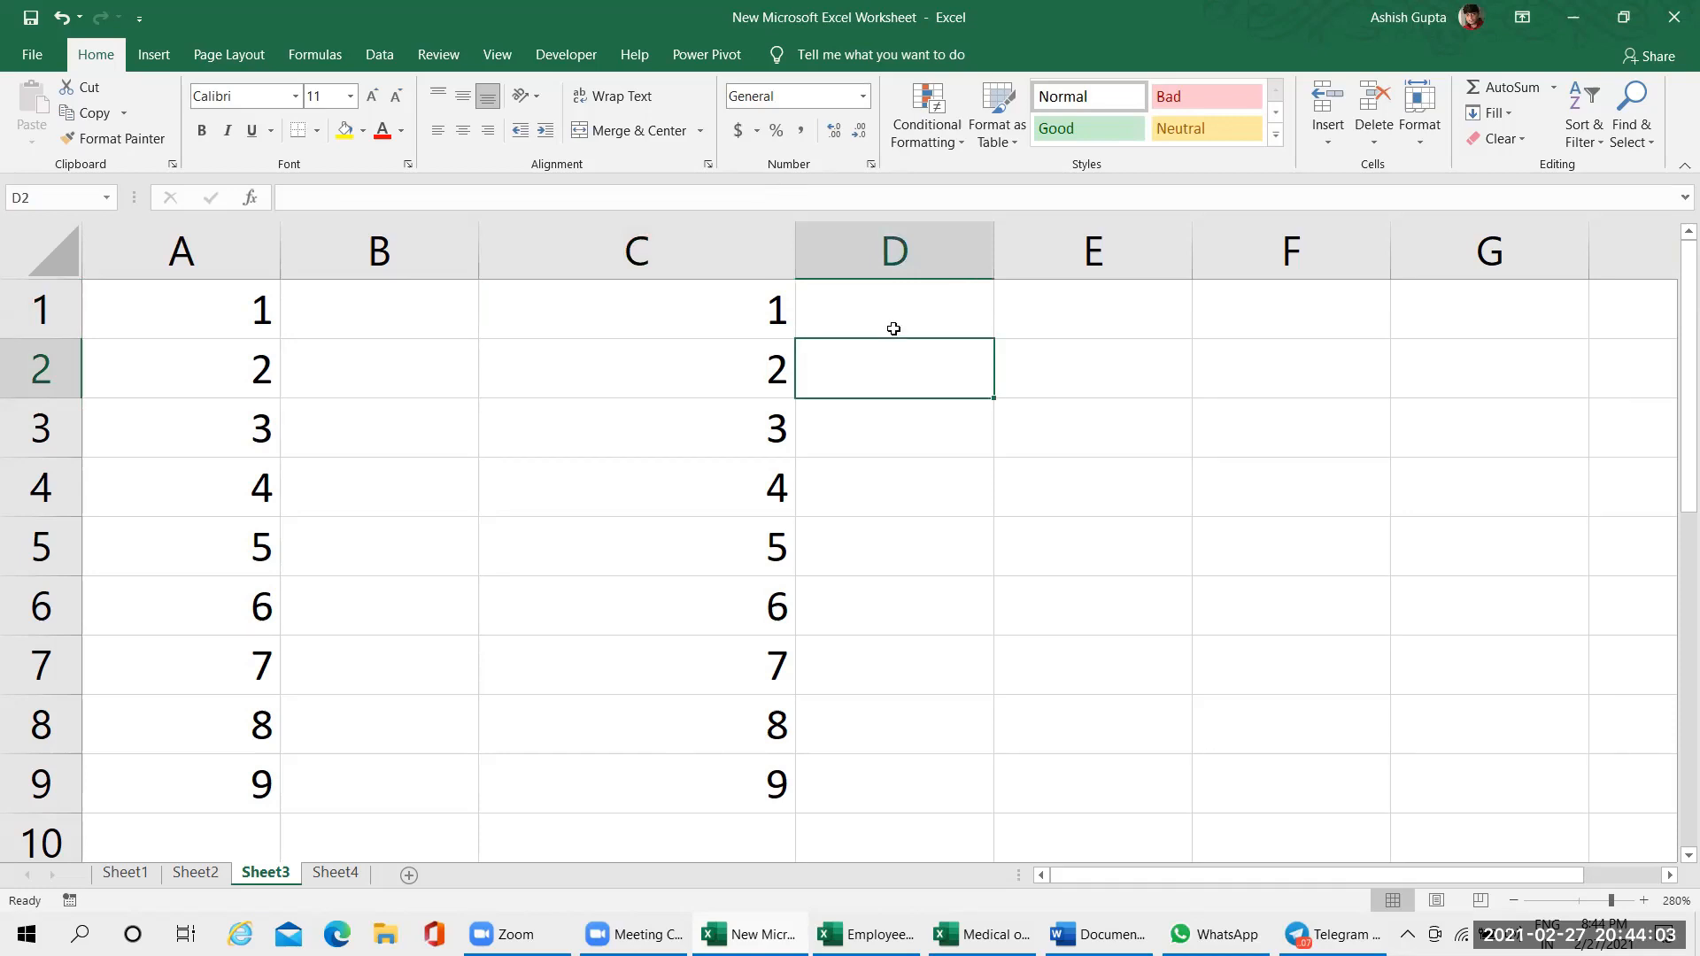
left_click(713, 306)
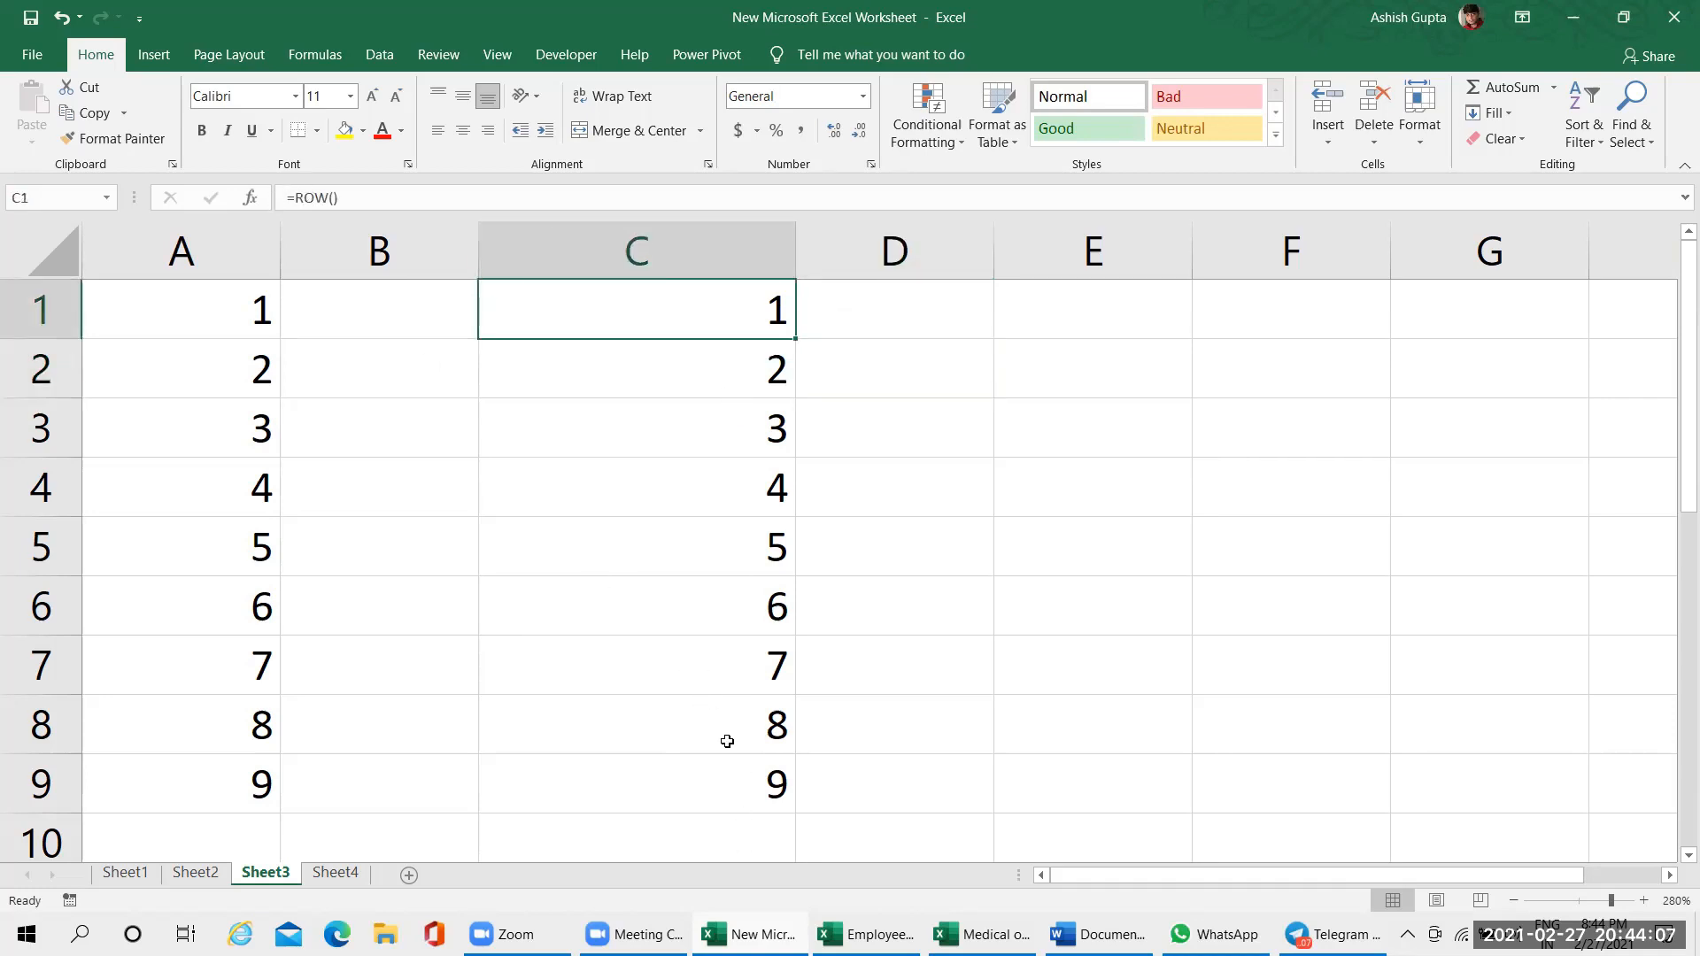
left_click(723, 773)
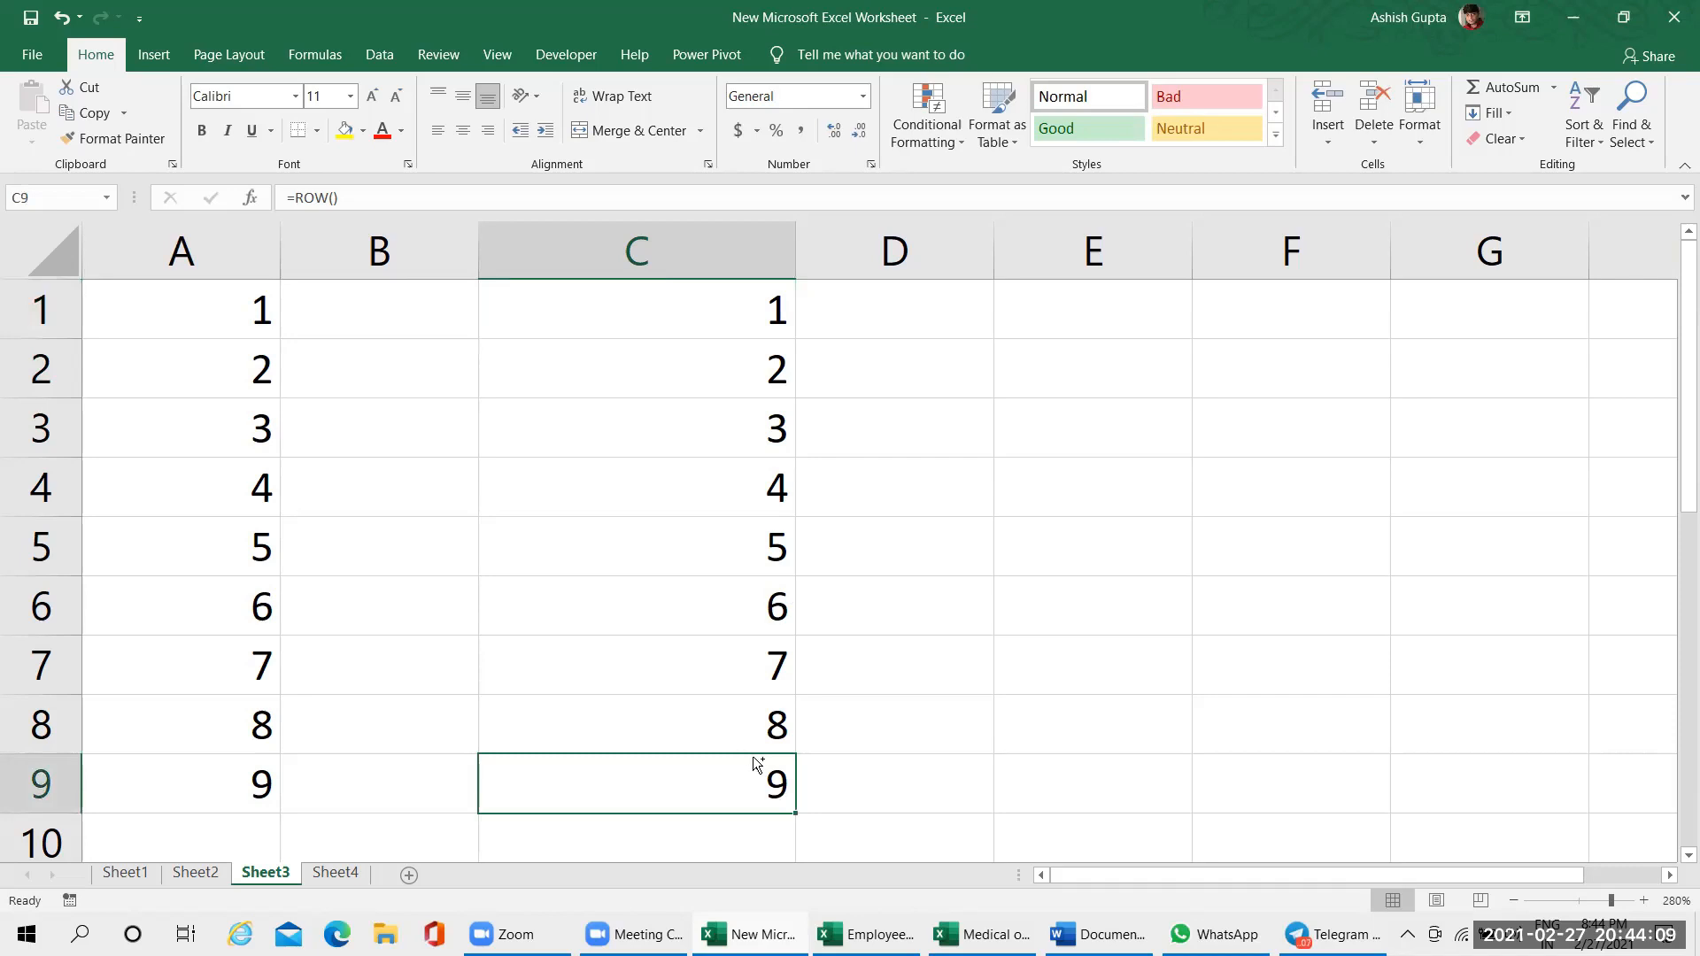
scroll(754, 756, "up", 1, "ctrl")
scroll(754, 756, "down", 5, "ctrl")
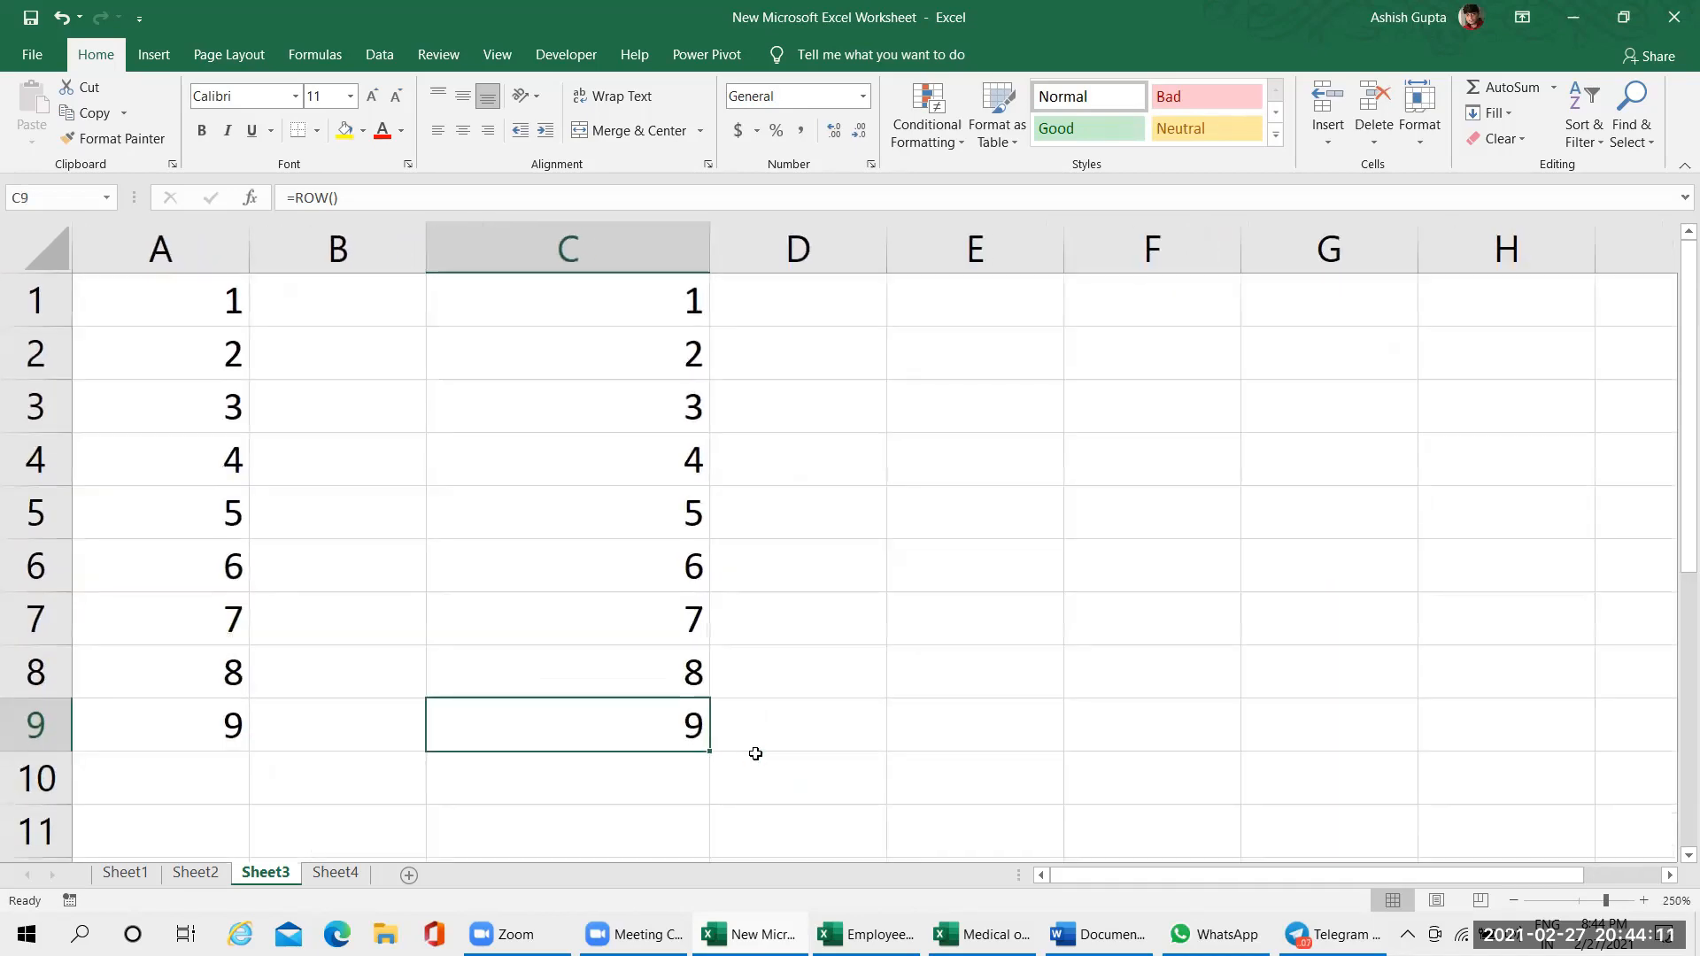